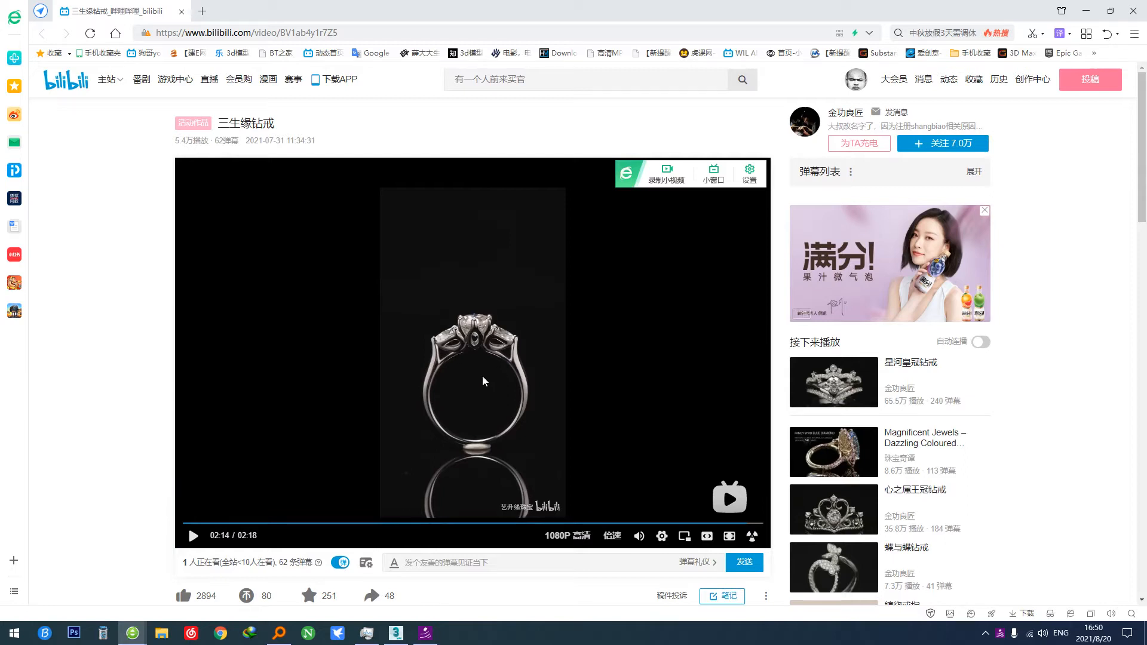
Step: Switch to 3ds Max and draw a circle beside the existing ring in the front view, about the size of its band
click(396, 633)
alt+middle_drag(381, 292, 395, 337)
key(f)
click(576, 364)
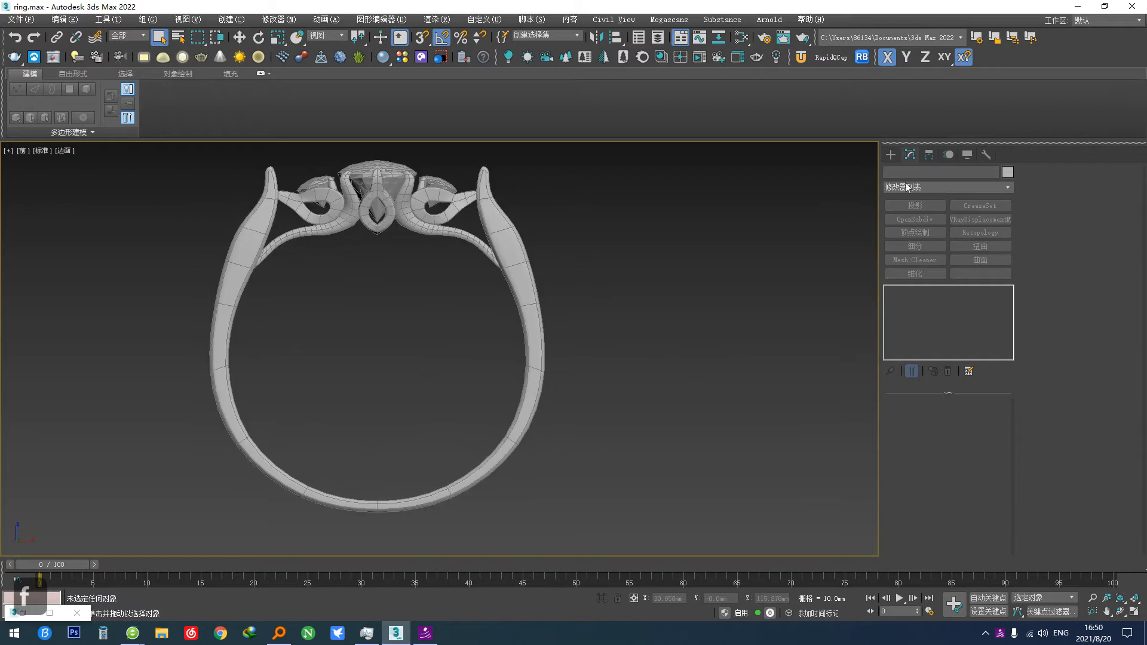
click(888, 156)
click(915, 264)
scroll(387, 313, down, 3)
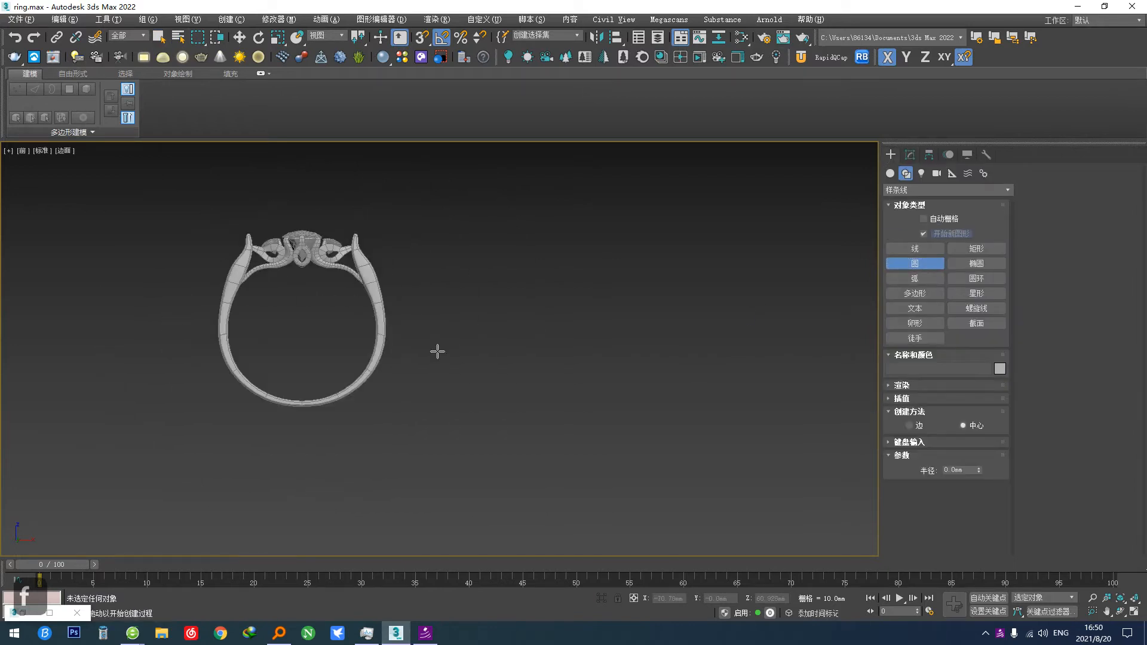
drag(486, 364, 533, 297)
right_click(533, 296)
scroll(223, 241, up, 4)
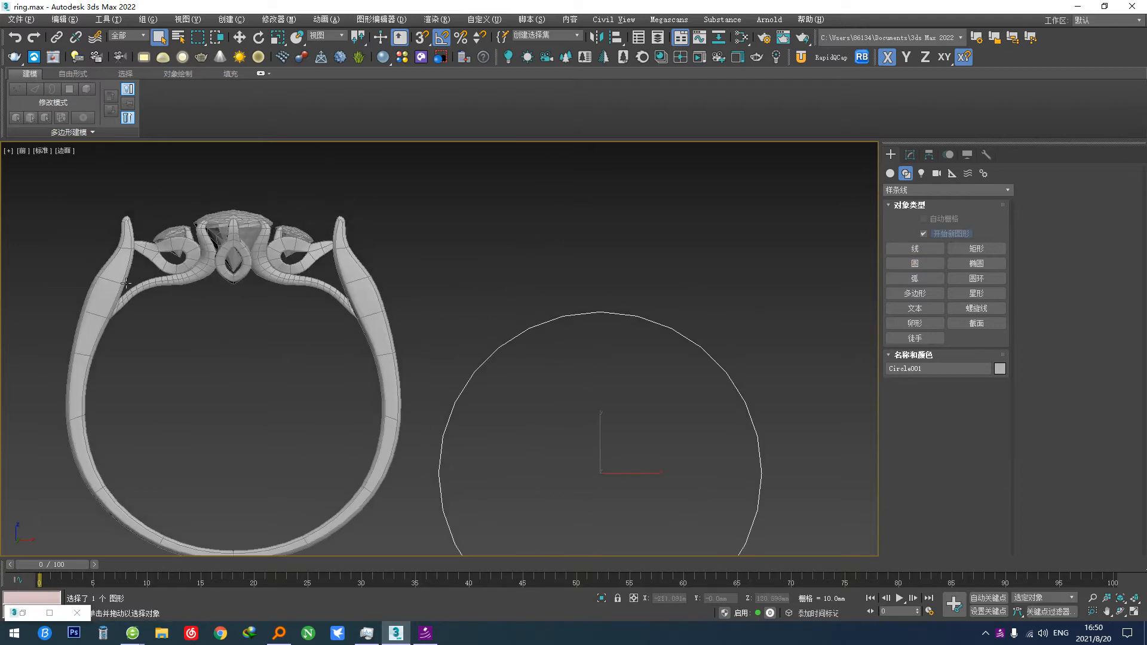
Step: Draw an open four-point line running from above the circle down to the circle's upper-left edge
right_click(539, 399)
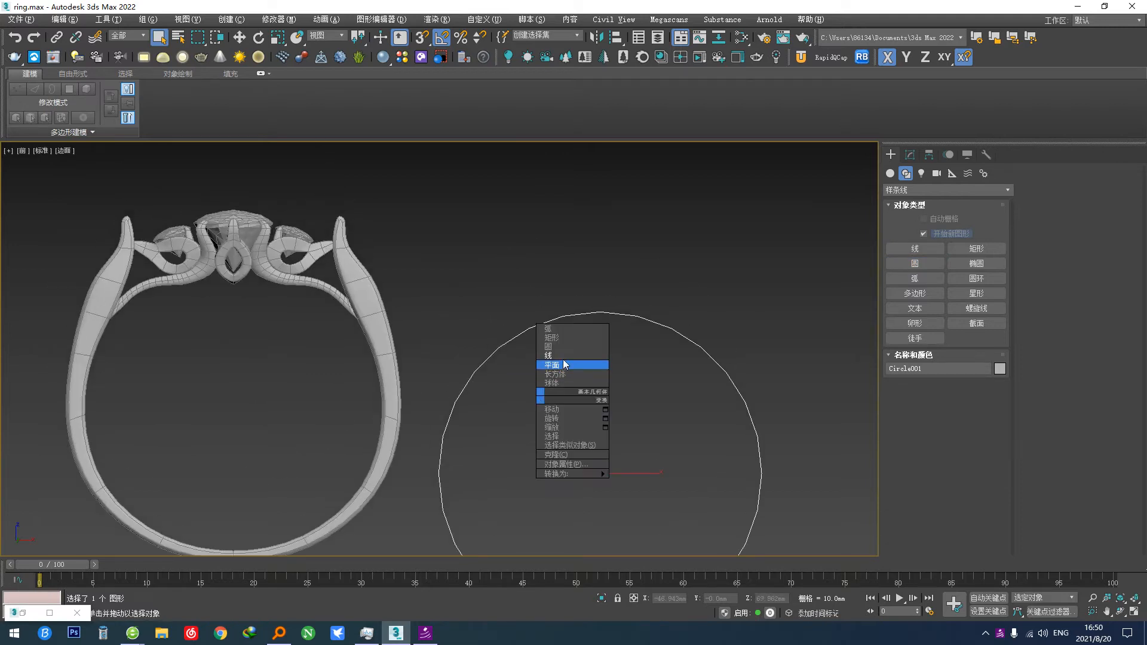
click(562, 367)
scroll(525, 333, up, 2)
click(498, 259)
click(490, 317)
click(457, 373)
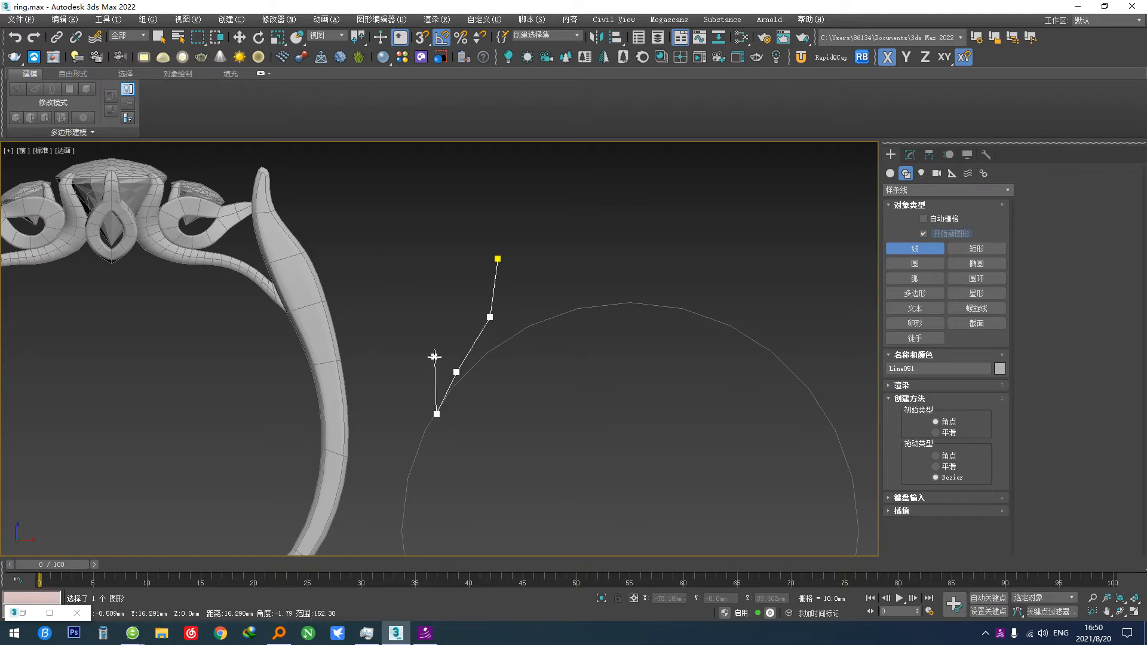
right_click(436, 358)
scroll(553, 380, down, 2)
scroll(482, 379, up, 2)
Step: Nudge the line's third vertex so that it sits almost on the circle's outline
key(1)
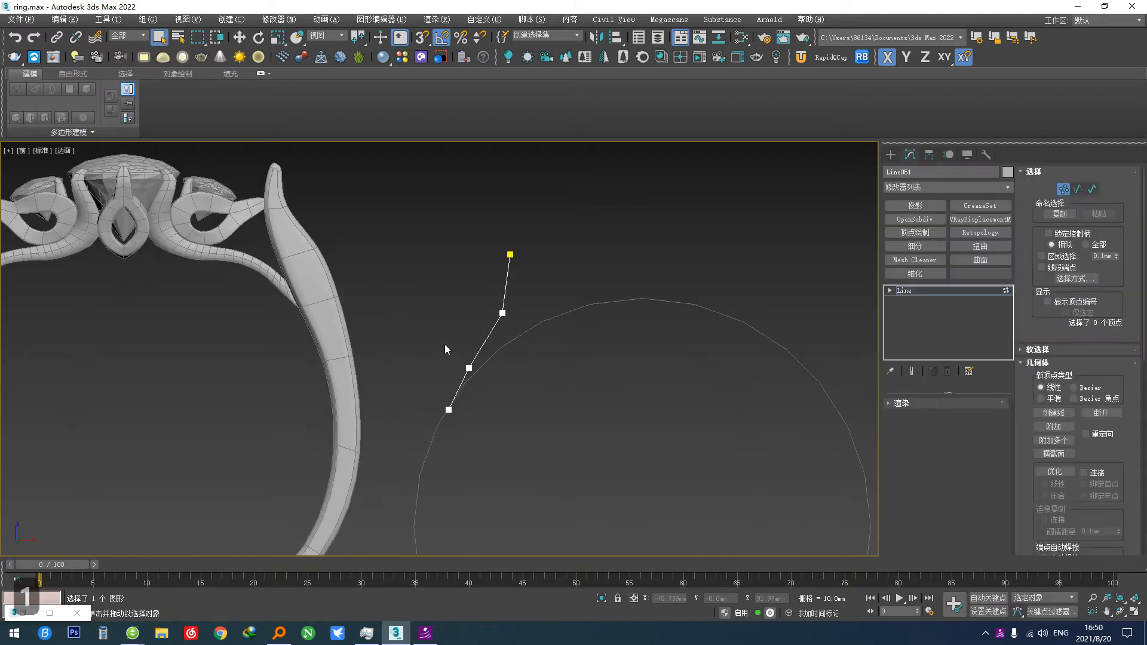
scroll(472, 367, up, 3)
key(w)
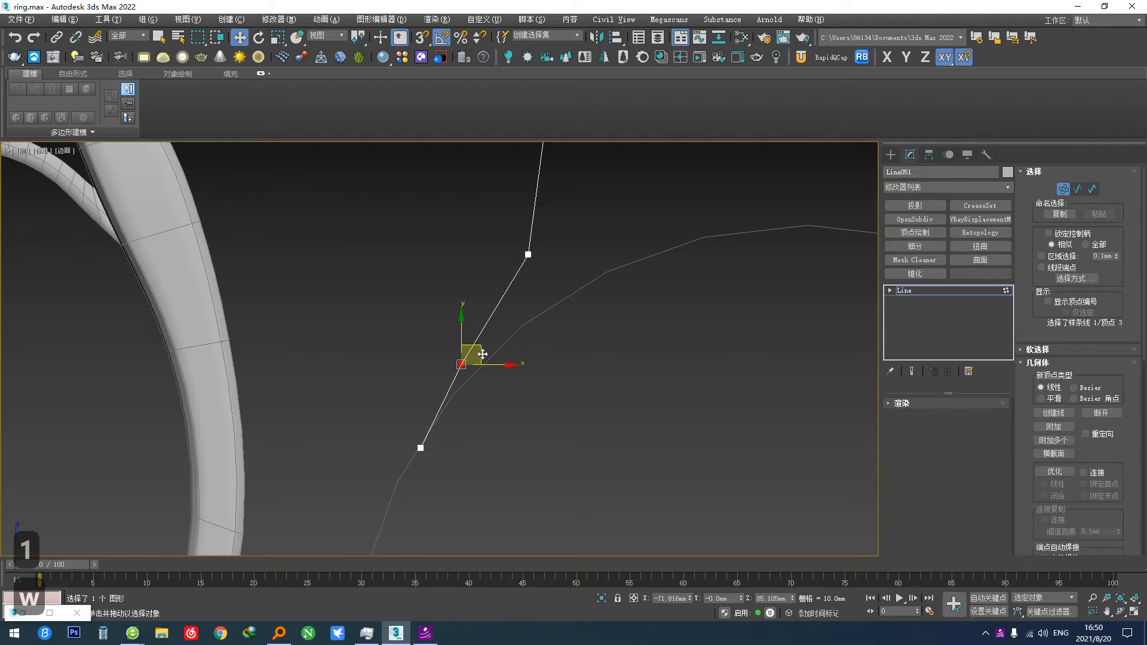
scroll(529, 375, down, 2)
scroll(528, 375, down, 2)
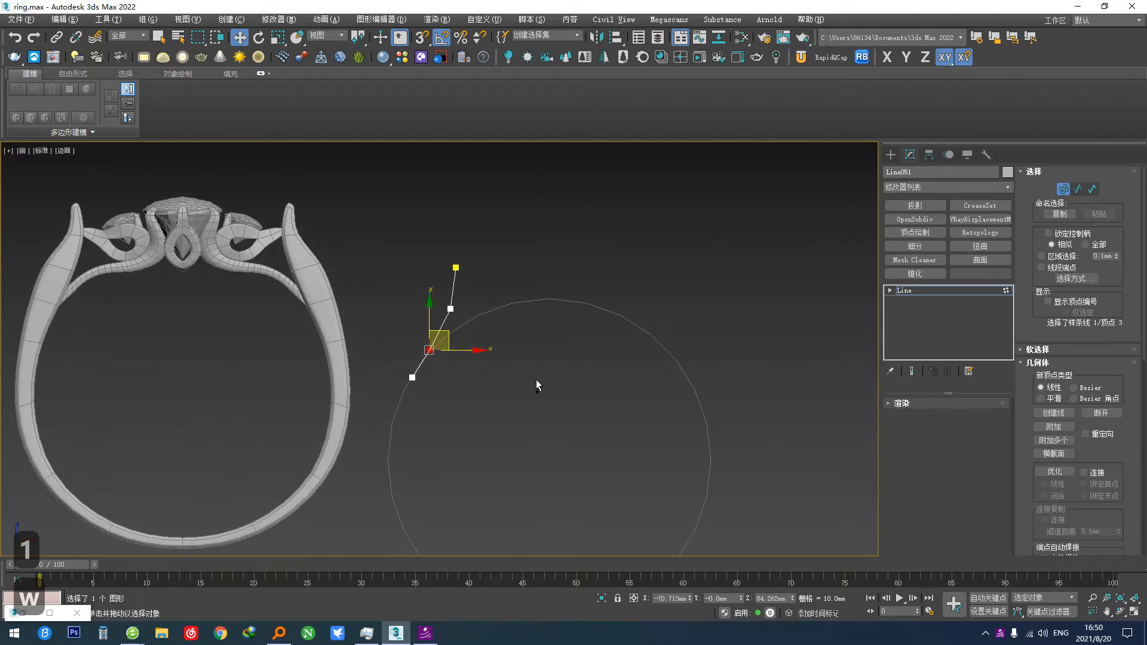
Step: Attach the circle to the line and insert a vertex on the circle next to the line's lower end
key(ctrl+w)
click(492, 312)
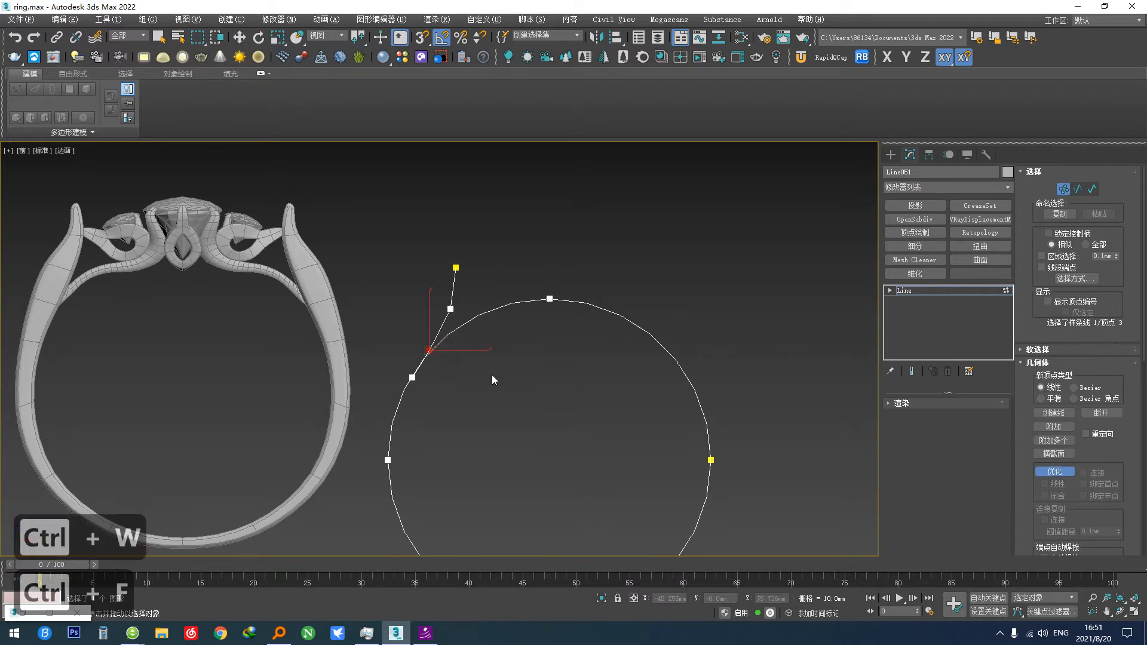
key(ctrl+f)
scroll(422, 391, up, 5)
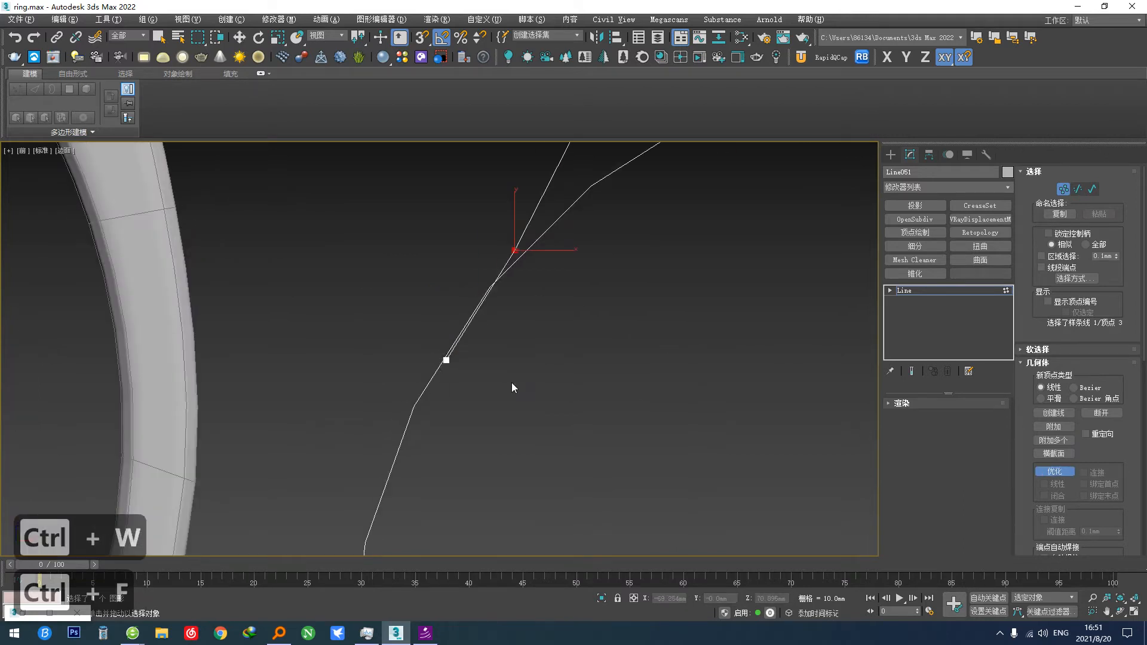
click(444, 358)
right_click(456, 382)
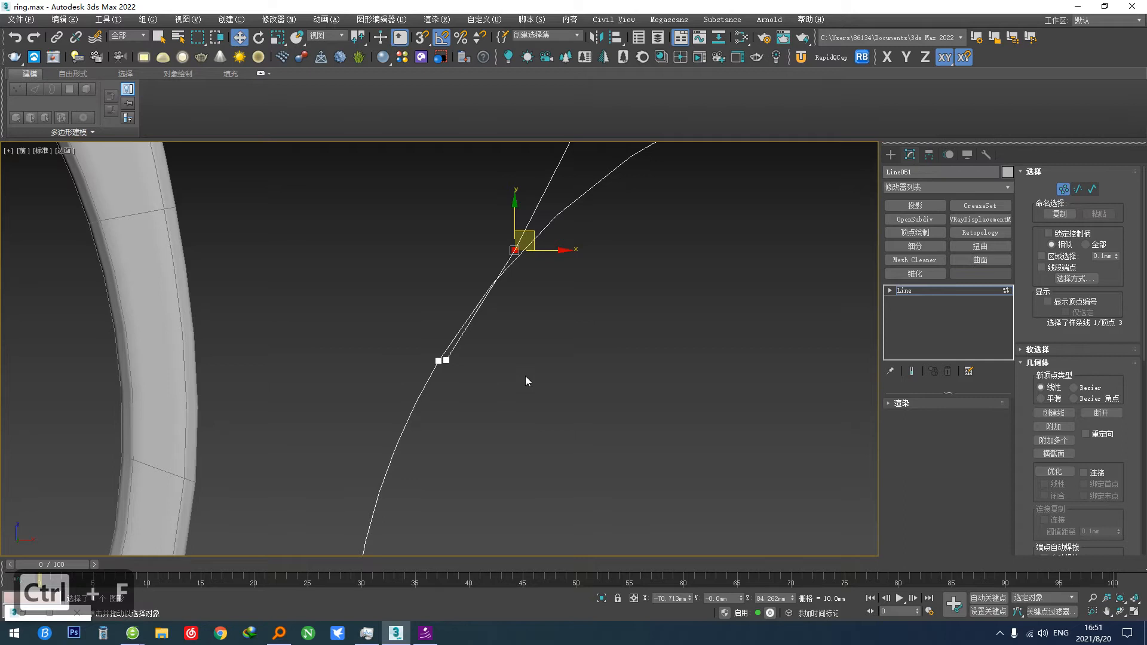
Step: Delete the circle segment between the inserted vertex and the top of the circle
click(643, 288)
key(2)
click(590, 189)
scroll(604, 222, down, 2)
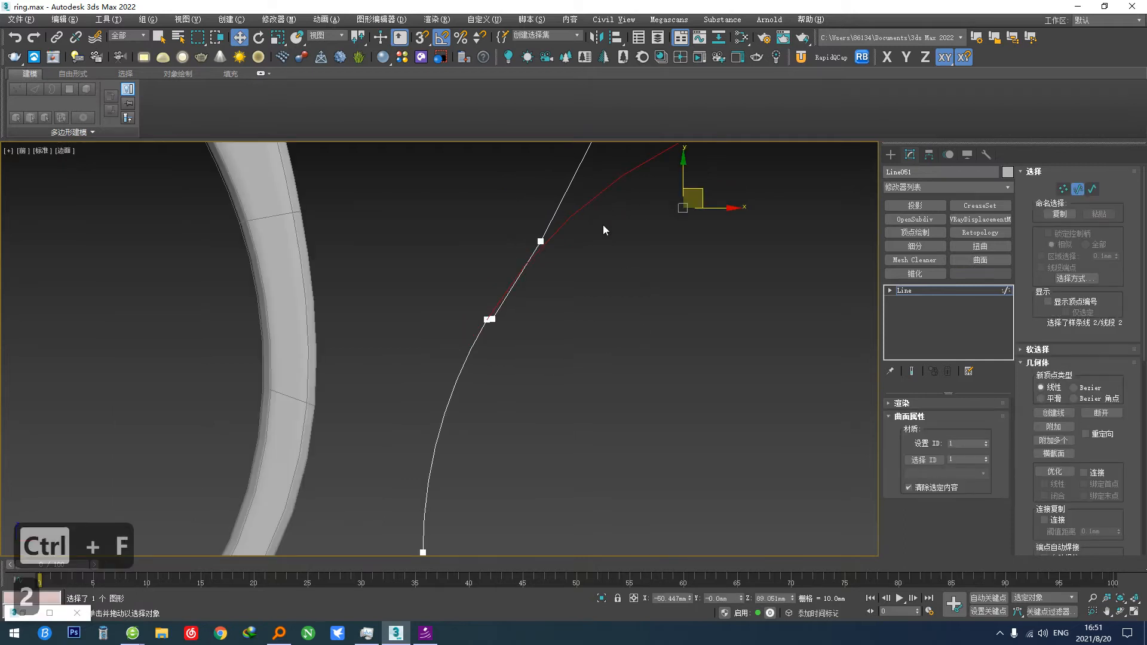
key(d)
Step: Fuse and weld the line's lower end vertex with the adjacent circle vertex
key(1)
drag(455, 289, 511, 331)
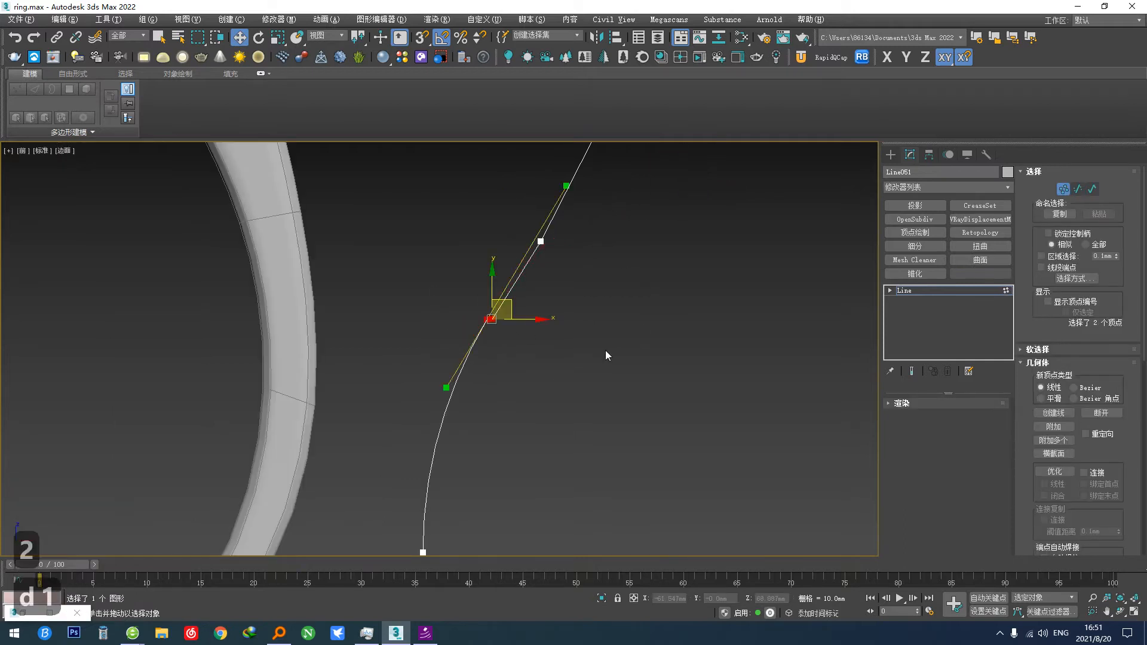
key(ctrl+v)
key(ctrl+c)
scroll(1099, 462, down, 5)
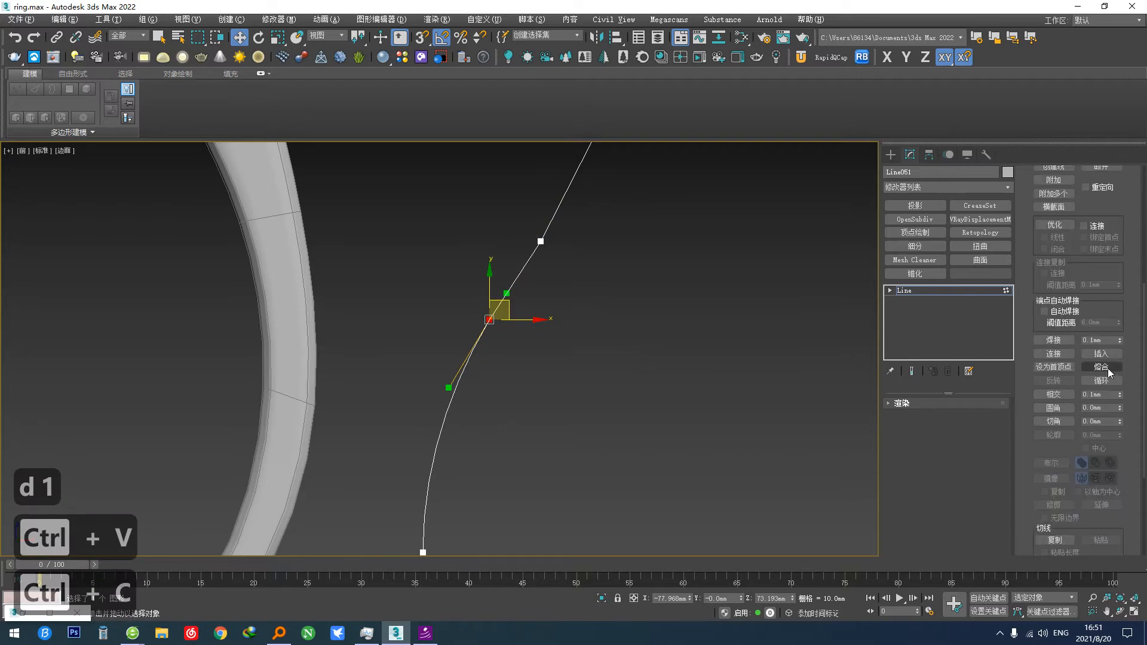
Step: Delete the segments of the circle's right half, leaving only the left half of the ring outline
scroll(646, 342, down, 5)
middle_drag(645, 342, 550, 372)
click(620, 410)
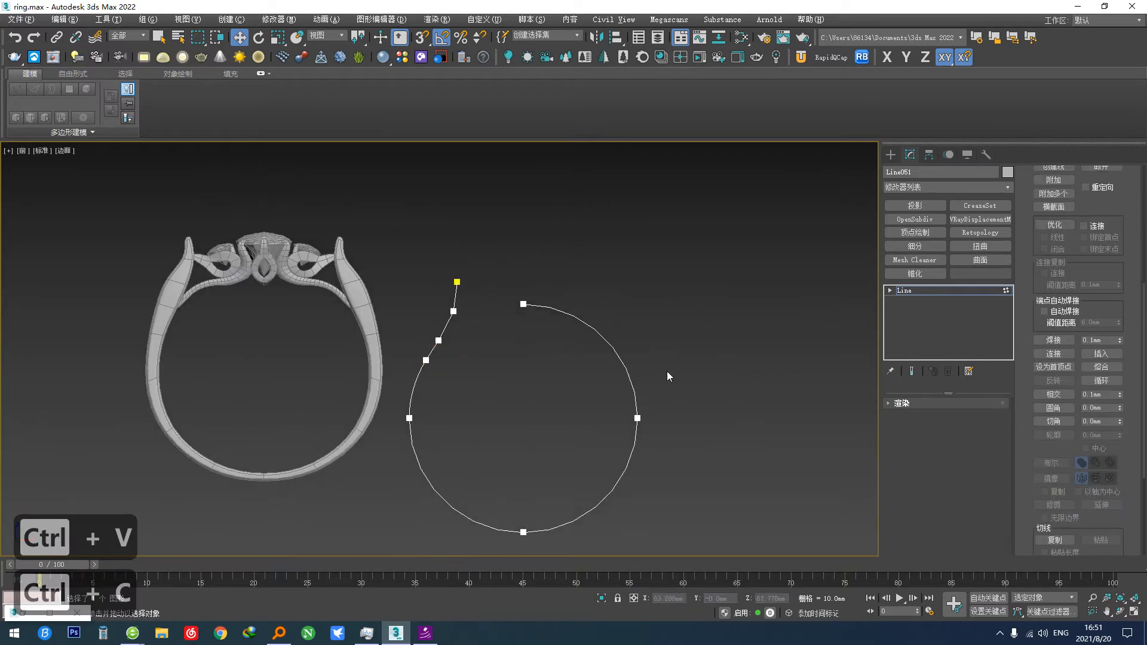
key(2)
drag(663, 360, 581, 487)
middle_drag(580, 487, 585, 430)
key(d)
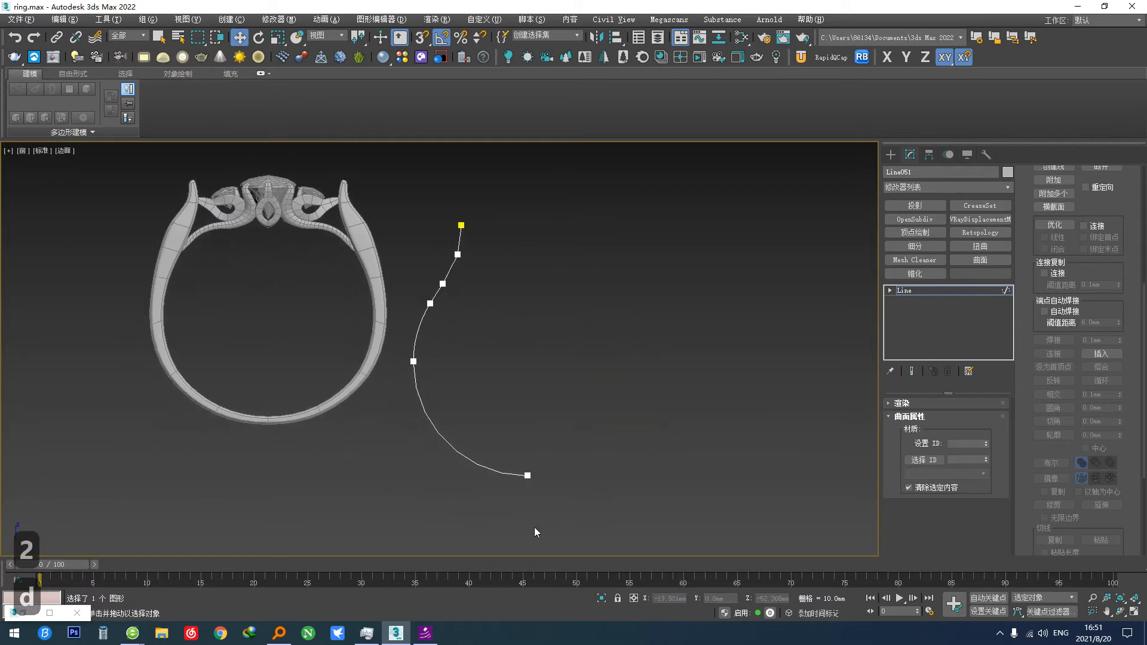
Step: Place the half outline's pivot on its bottom end vertex
key(ctrl+shift+d)
scroll(530, 496, up, 2)
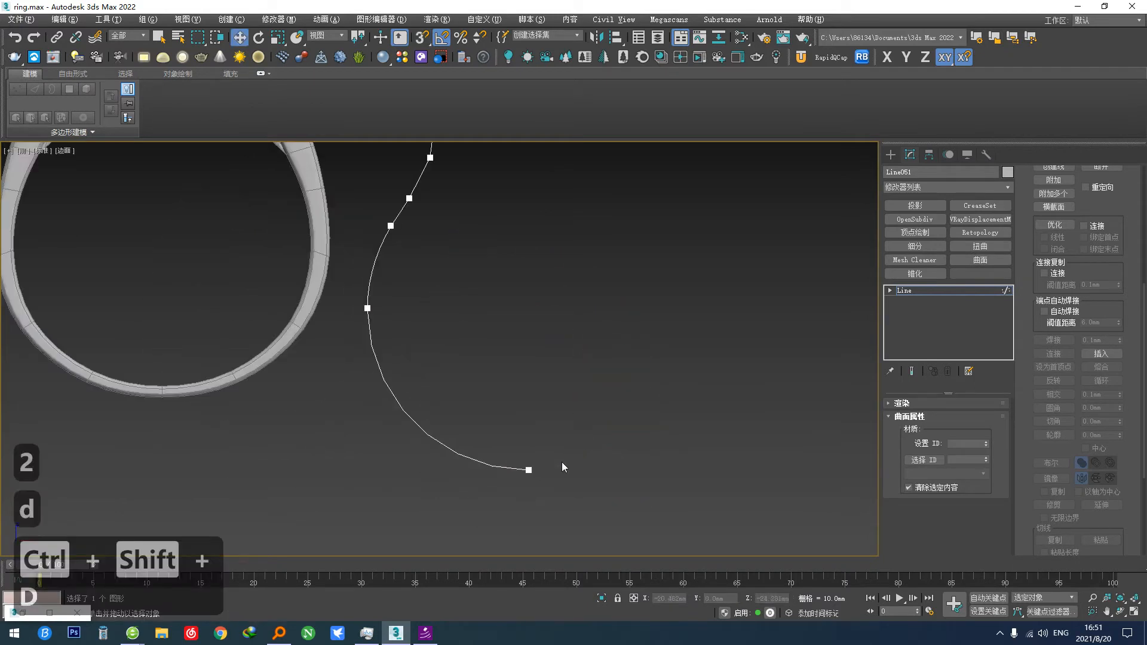
key(1)
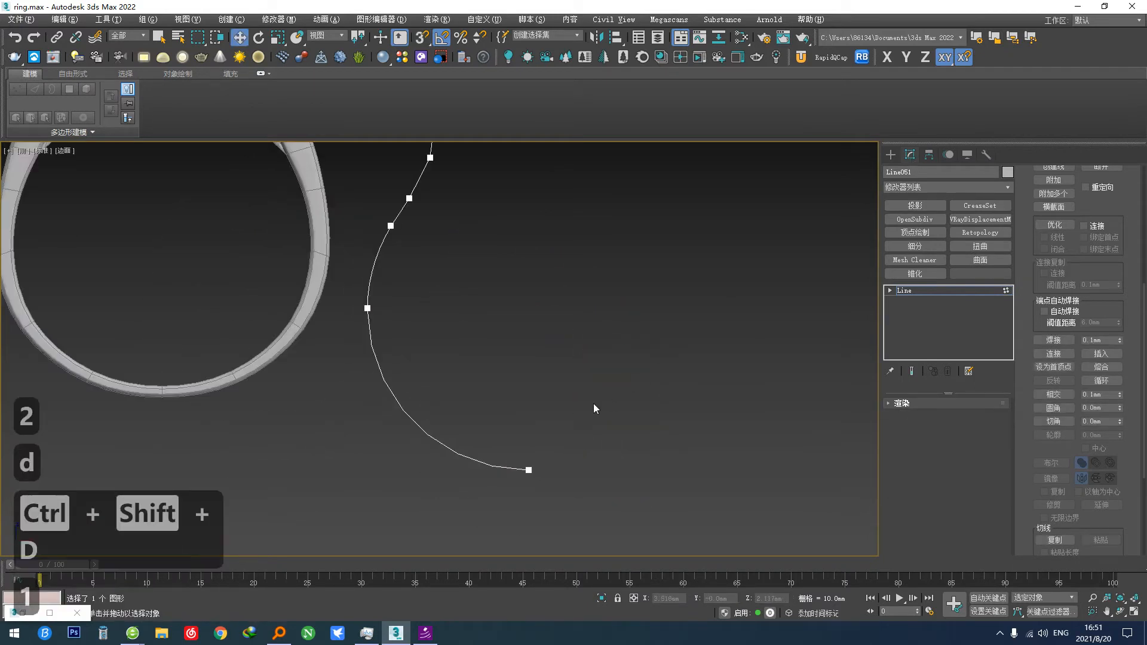
scroll(592, 406, down, 2)
key(1)
scroll(511, 492, up, 2)
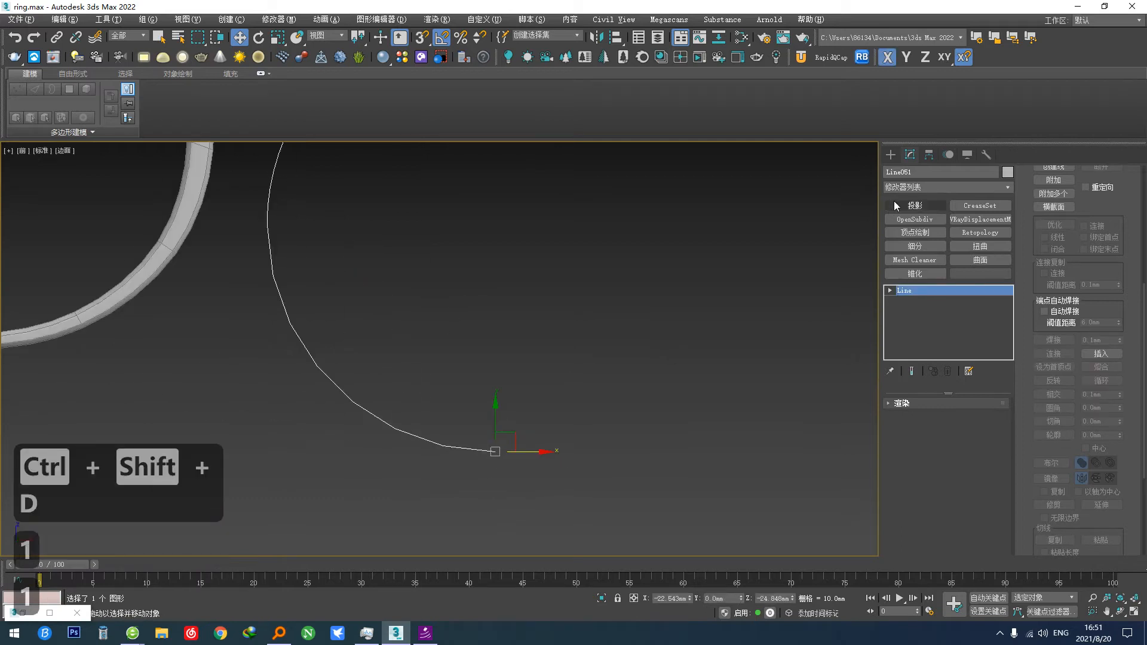
click(929, 155)
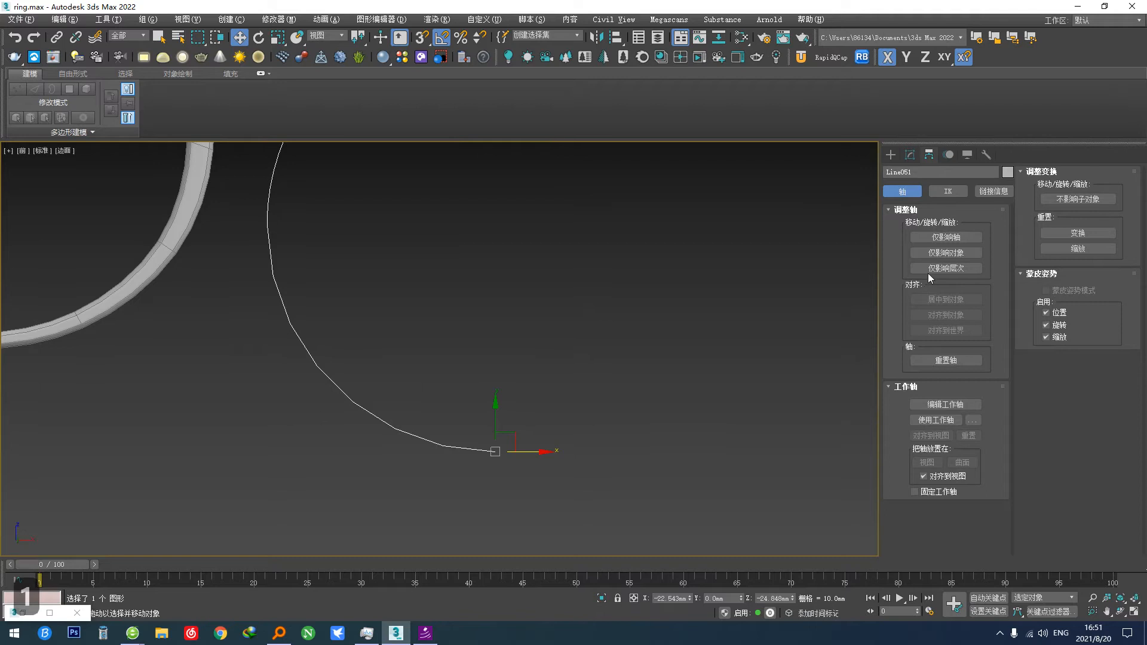
click(940, 254)
click(933, 239)
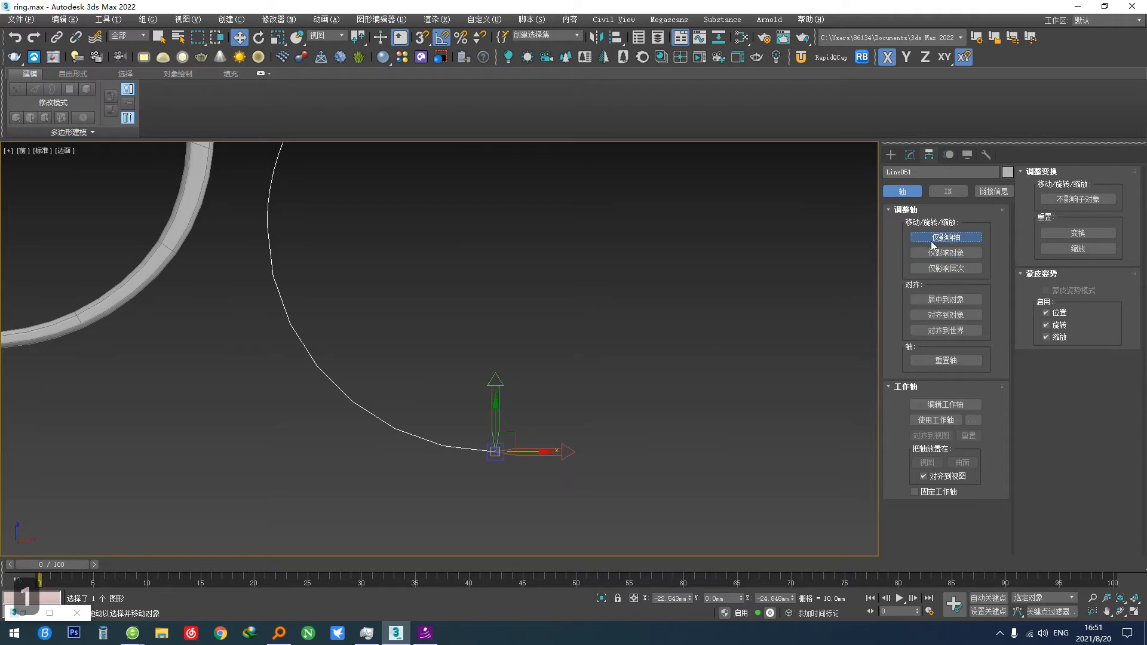
click(909, 161)
Step: Mirror the half outline across the X axis as a copy
scroll(597, 417, down, 2)
click(599, 37)
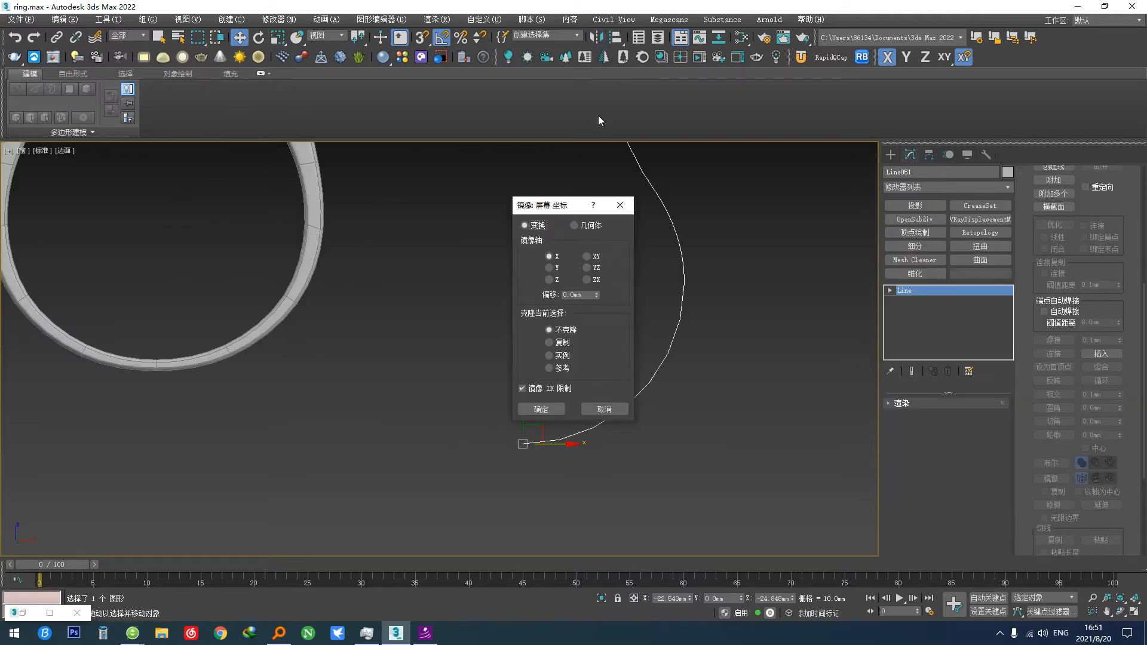
click(562, 342)
click(541, 410)
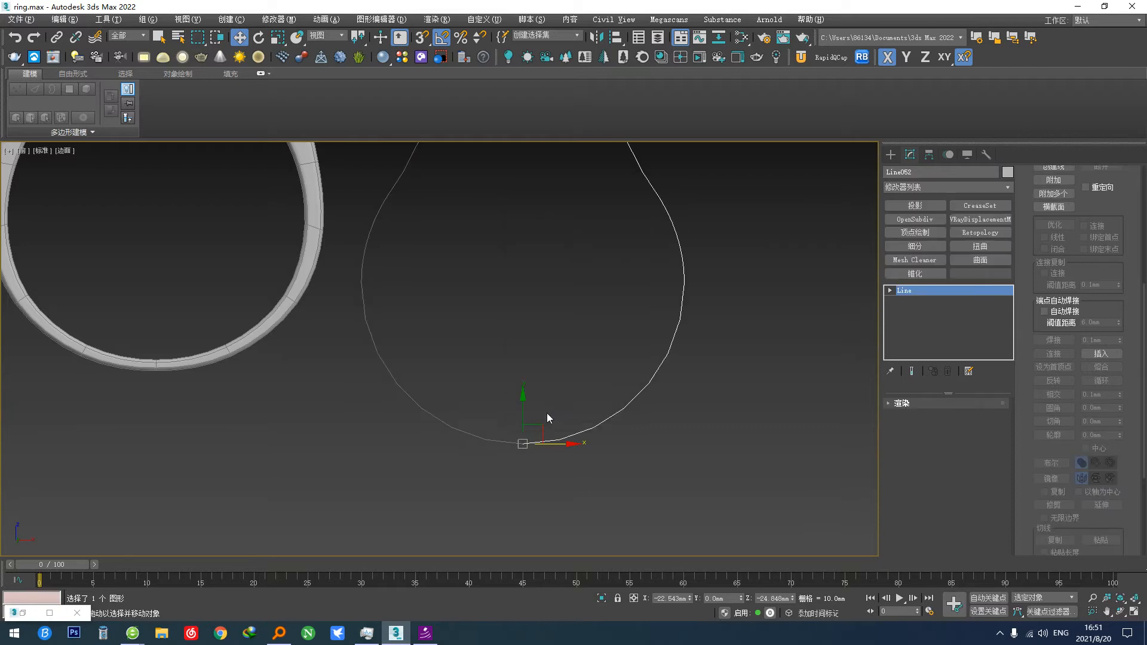
Step: Attach the mirrored half to the original and fuse and weld the two bottom vertices where they meet
drag(486, 378, 406, 442)
key(ctrl+w)
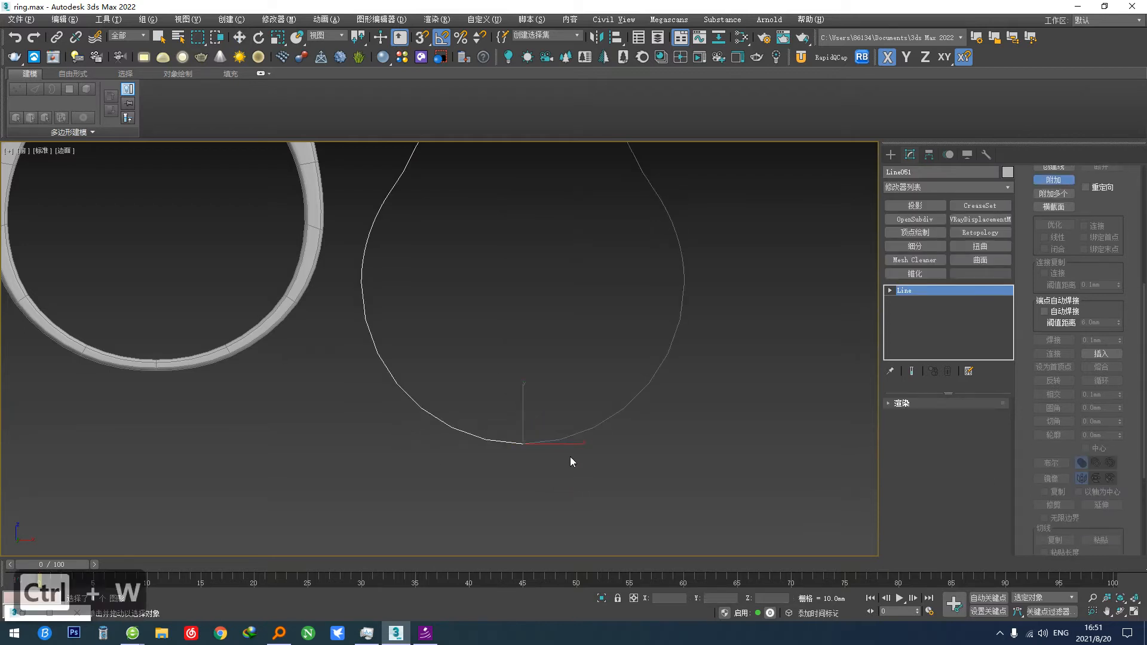
click(586, 430)
drag(476, 351, 564, 507)
key(1)
key(ctrl+v)
key(ctrl+c)
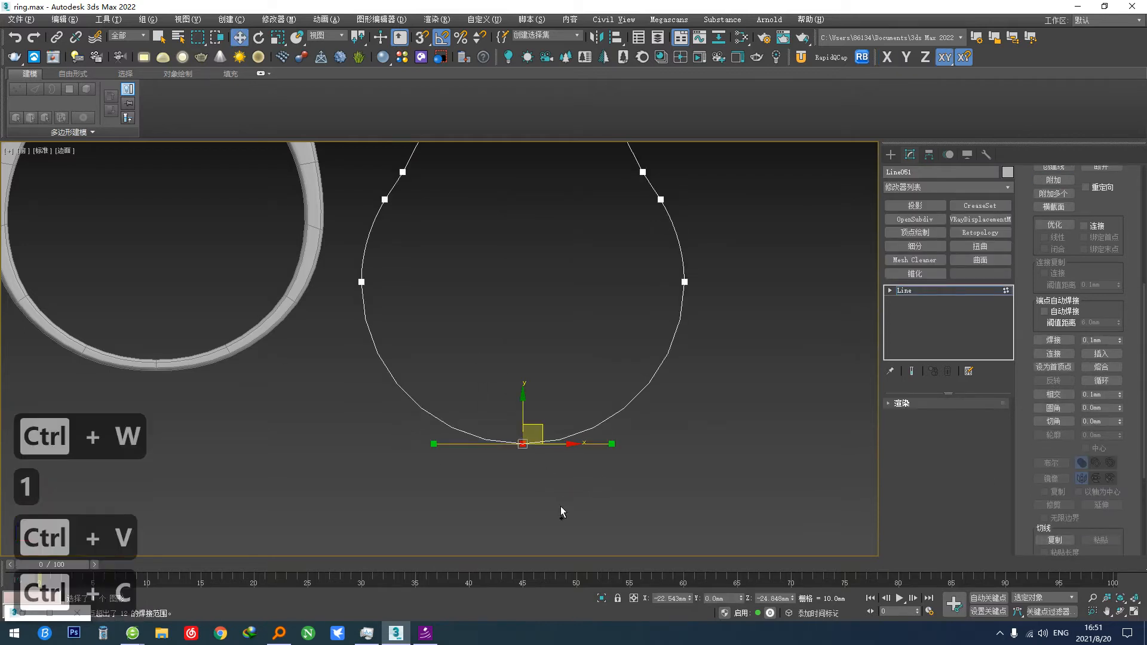
scroll(564, 507, down, 3)
alt+middle_drag(564, 507, 559, 428)
click(517, 503)
click(536, 443)
drag(549, 436, 545, 452)
key(ctrl+z)
key(f)
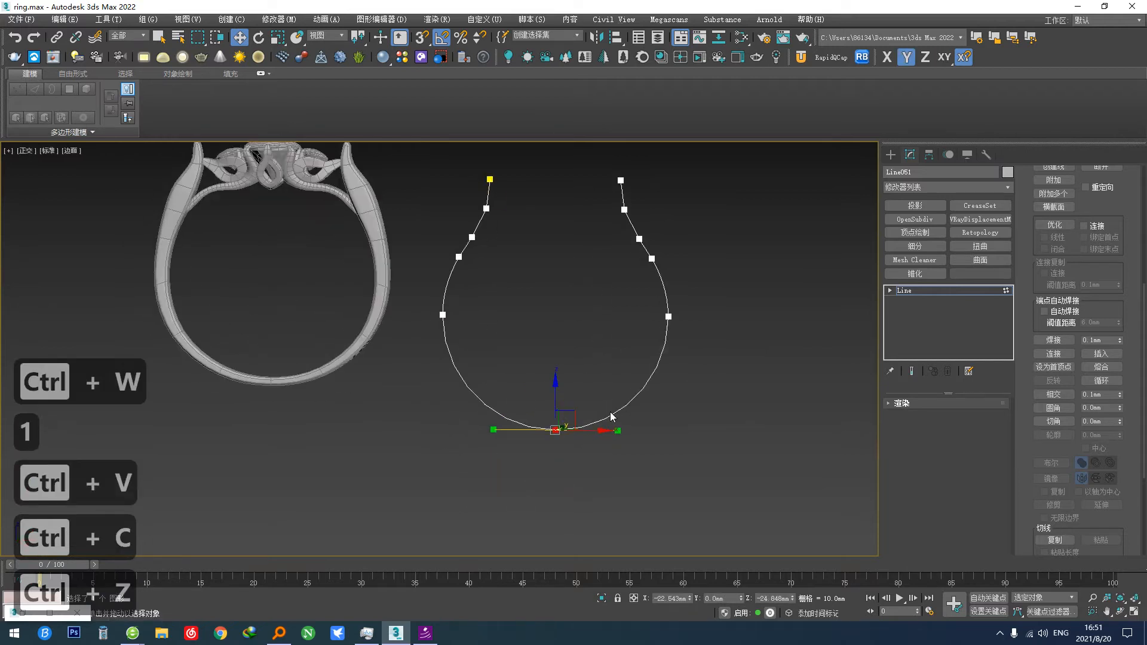
Step: Duplicate the joined outline to the left of the existing ring and reselect the original outline
scroll(777, 478, up, 2)
click(925, 294)
scroll(551, 440, down, 4)
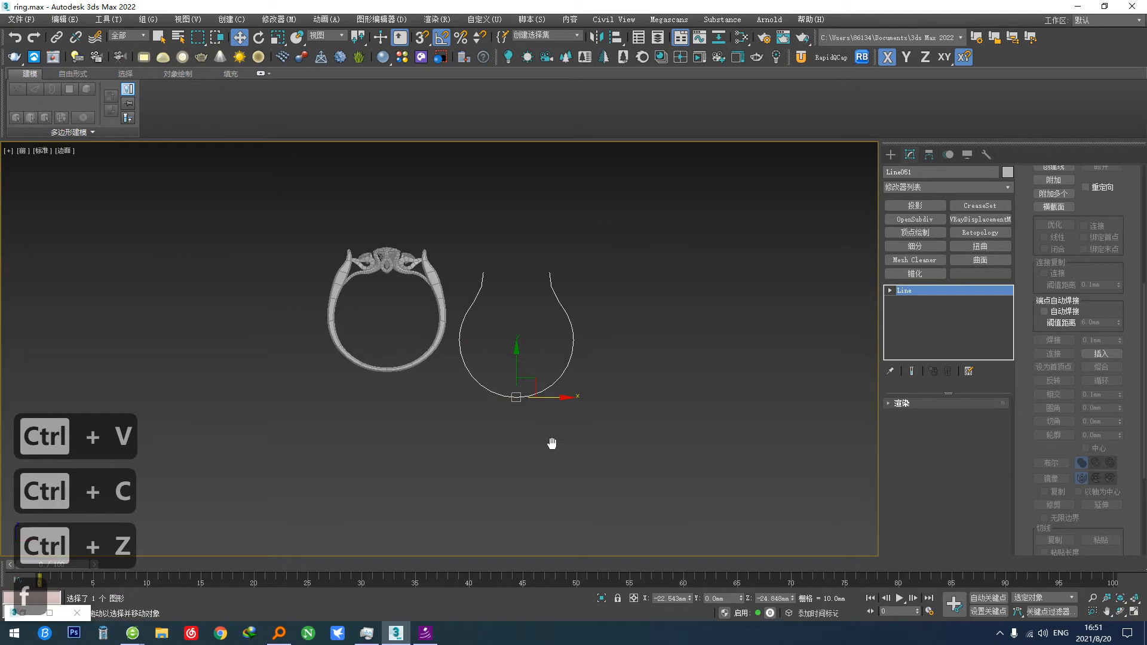
shift+drag(558, 434, 192, 430)
click(574, 368)
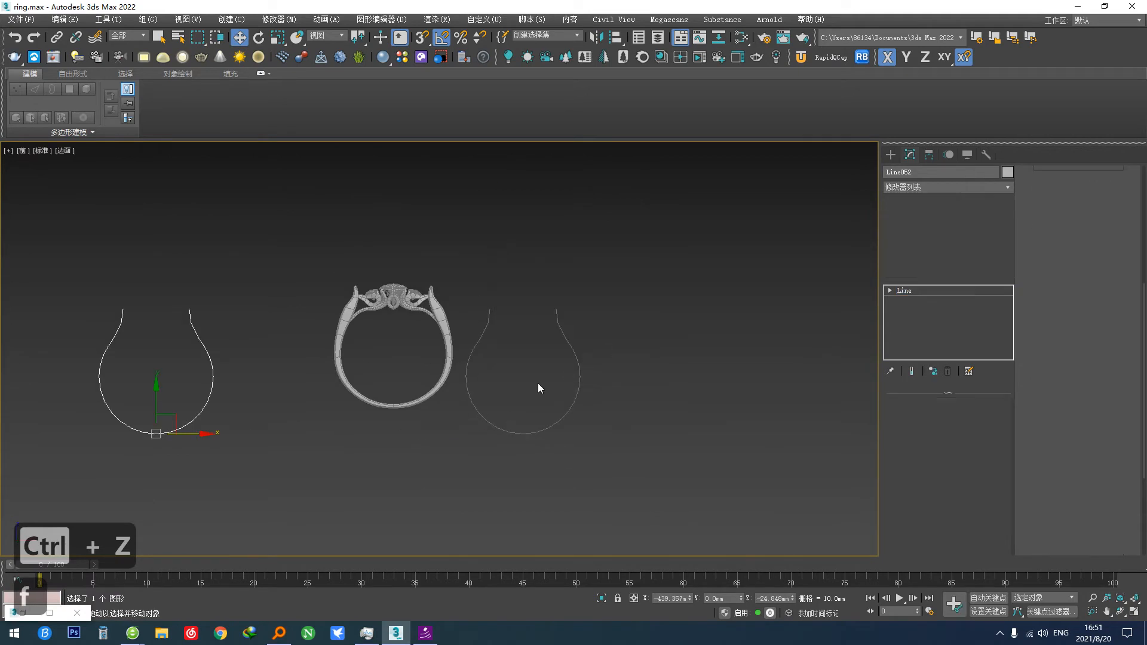
key(ctrl+z)
Step: Enable the outline's thickness in the viewport with a rectangular section 19.14 mm long and 11.56 mm wide
scroll(536, 379, up, 3)
key(1)
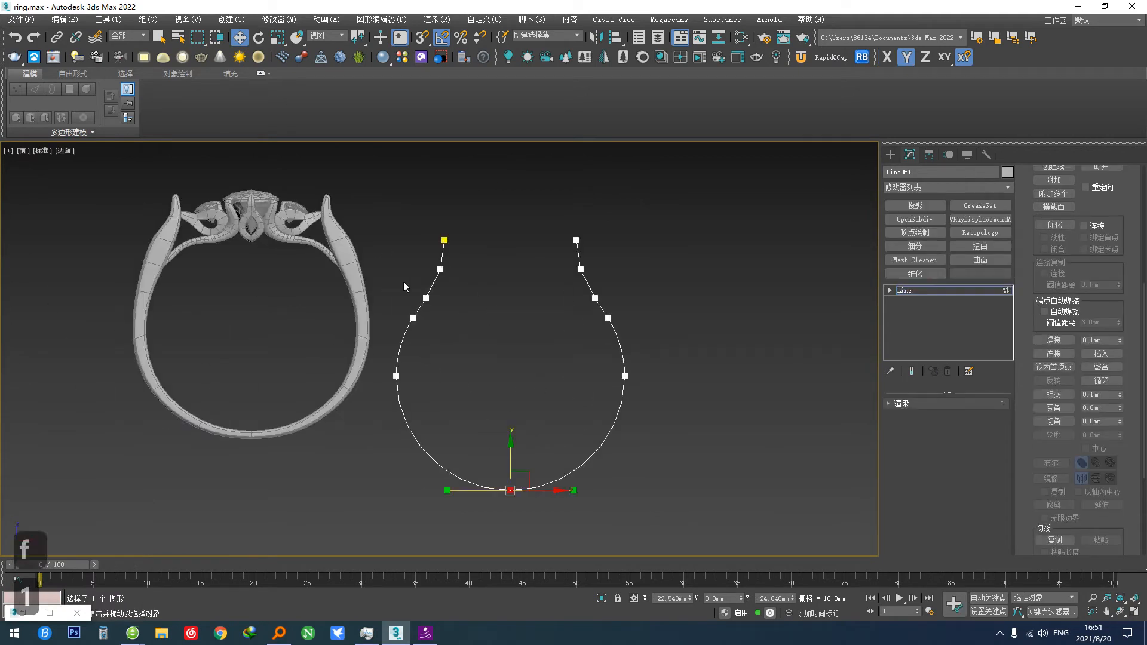
click(900, 404)
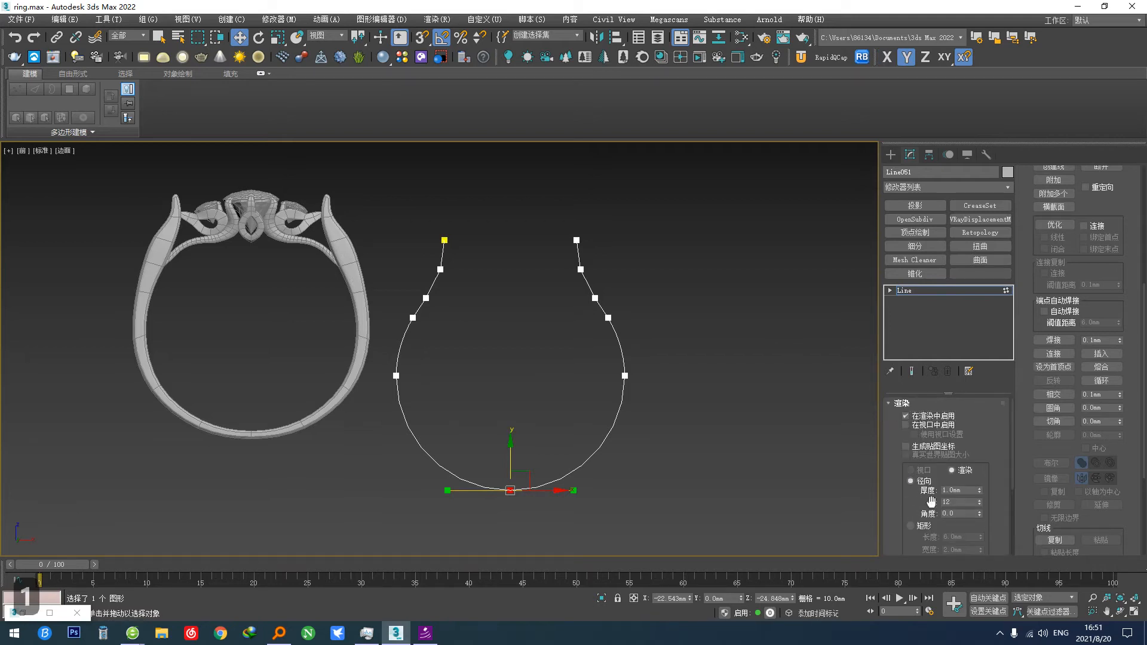
click(926, 425)
scroll(918, 454, down, 1)
click(920, 496)
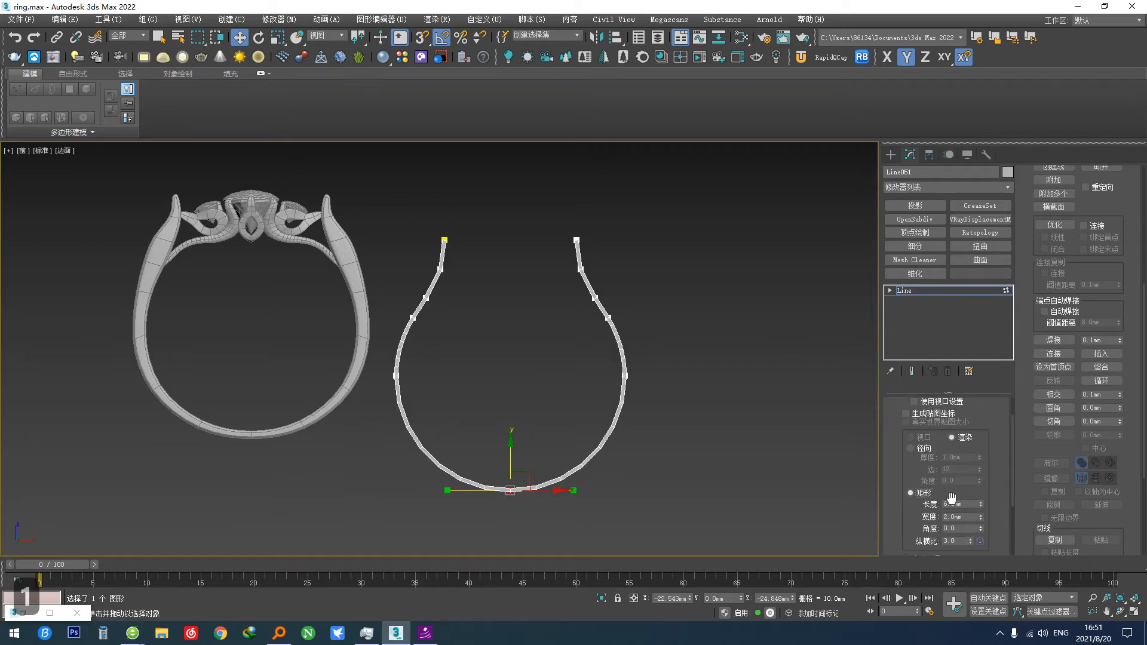
drag(975, 442, 969, 389)
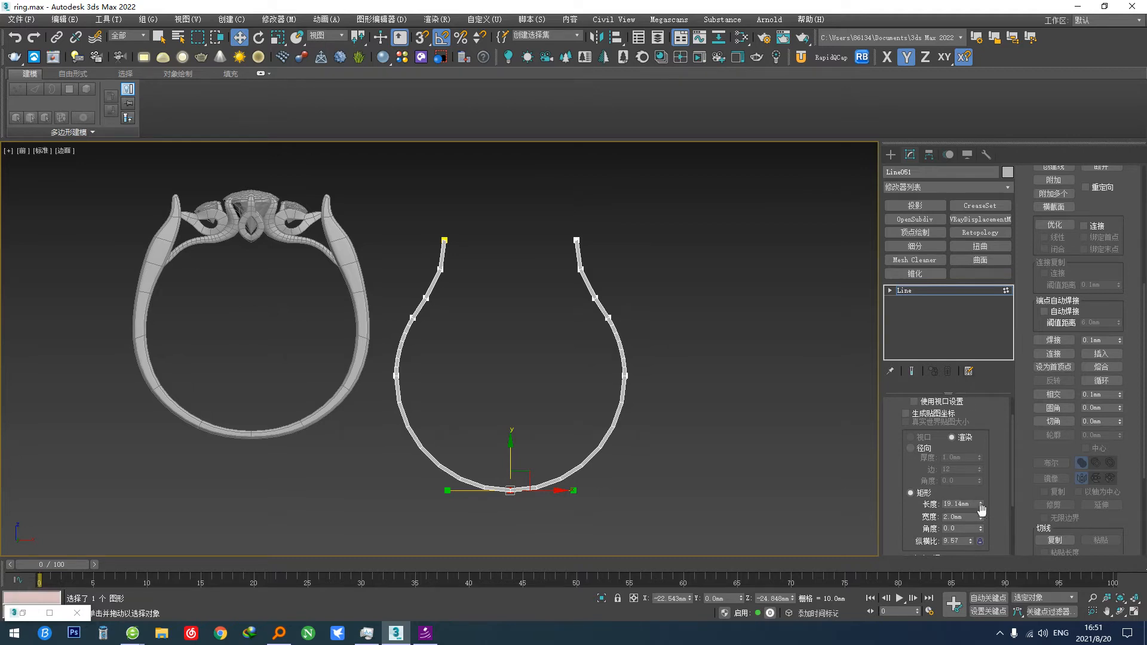
drag(982, 515, 978, 451)
Step: Set the outline's interpolation steps to 2
key(ctrl+a)
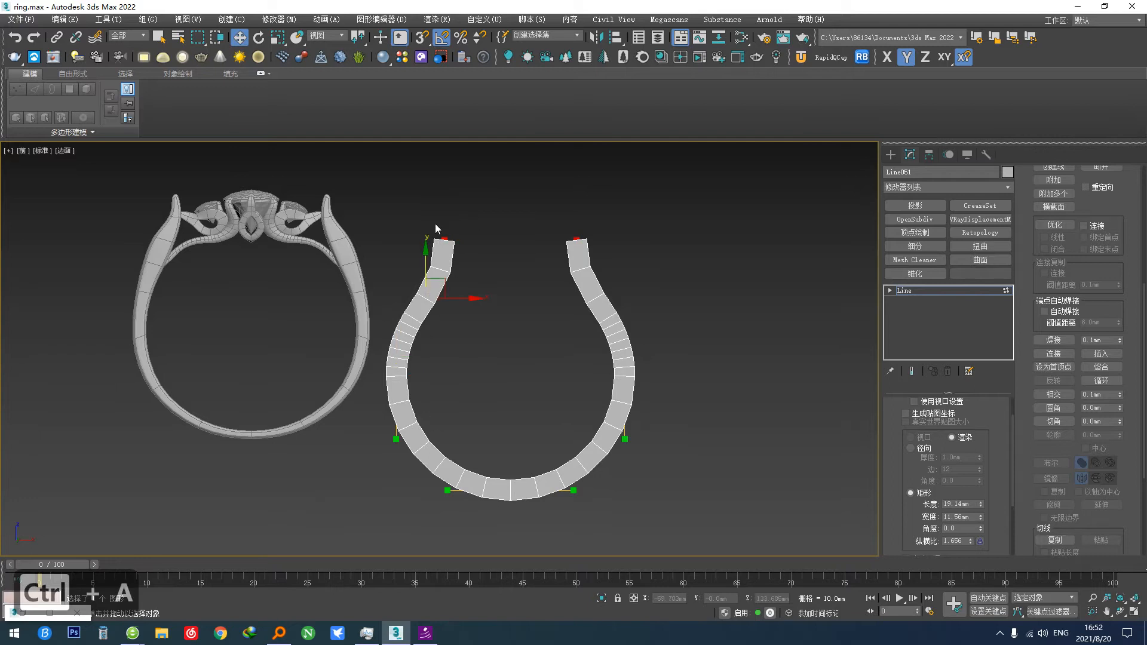
scroll(474, 474, up, 4)
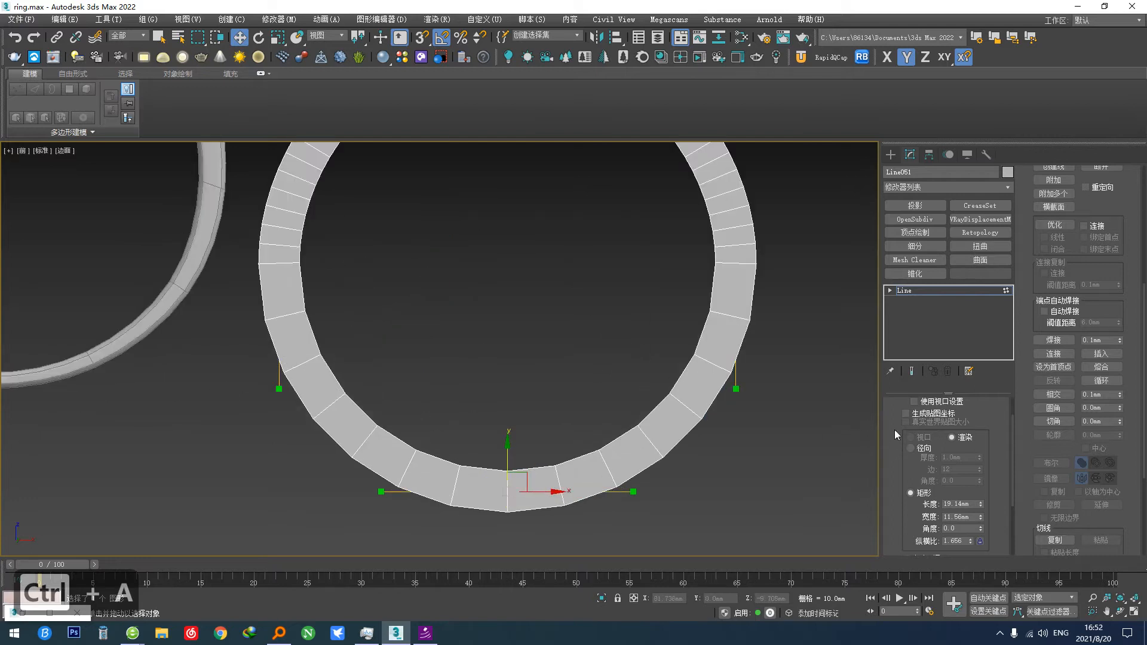
scroll(895, 429, down, 2)
right_click(894, 411)
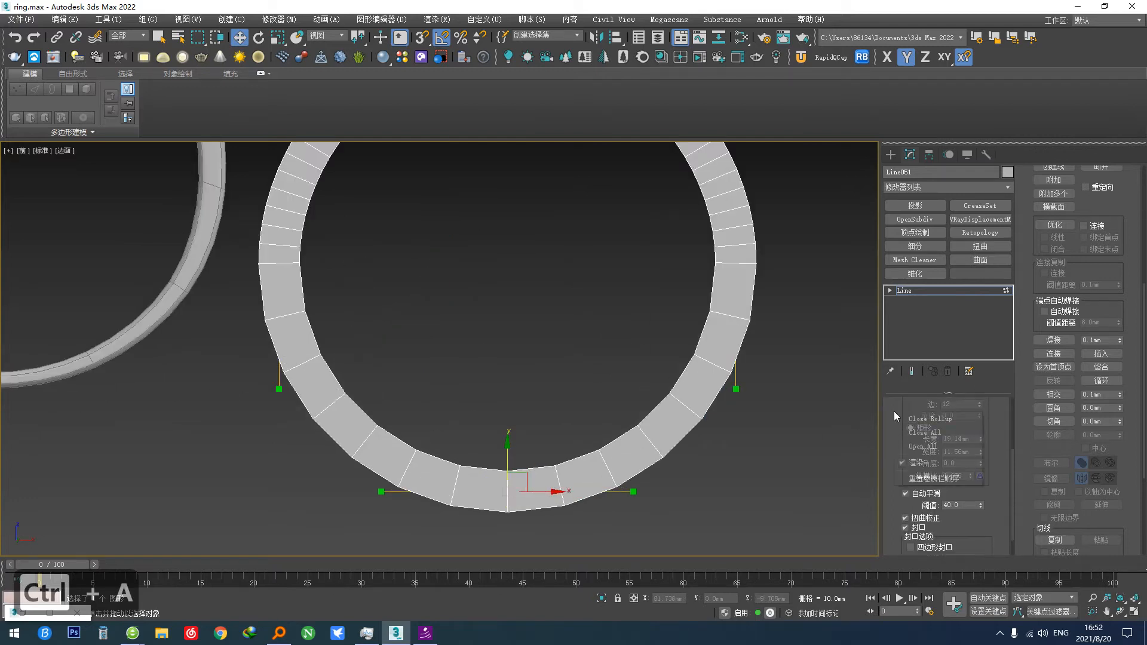
click(921, 437)
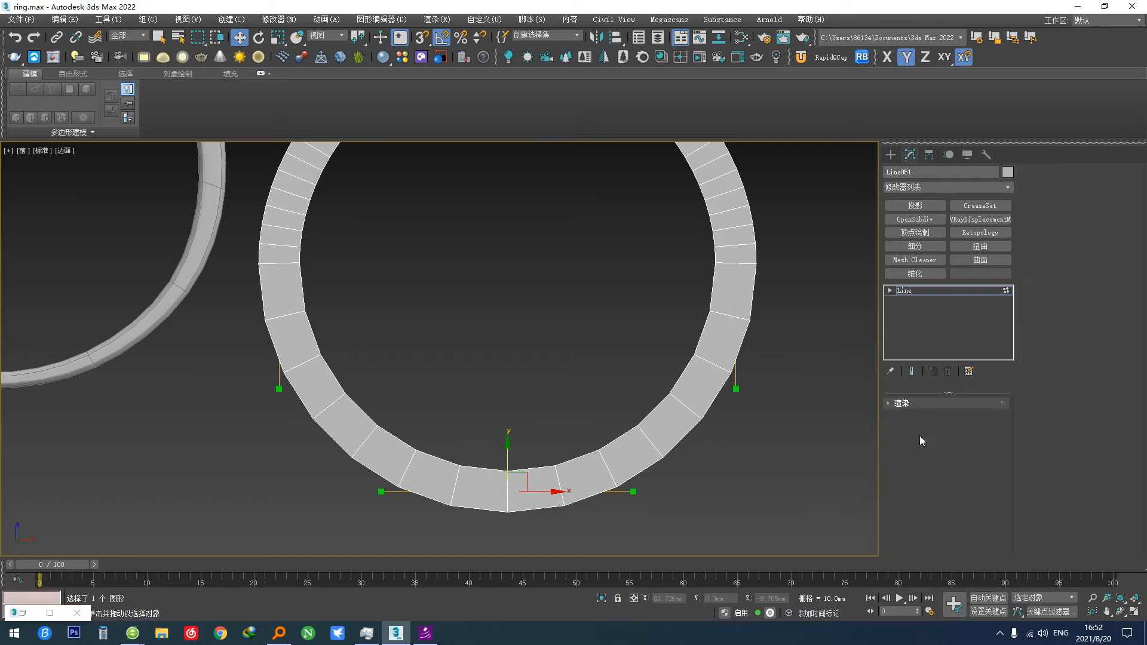
click(922, 457)
right_click(976, 470)
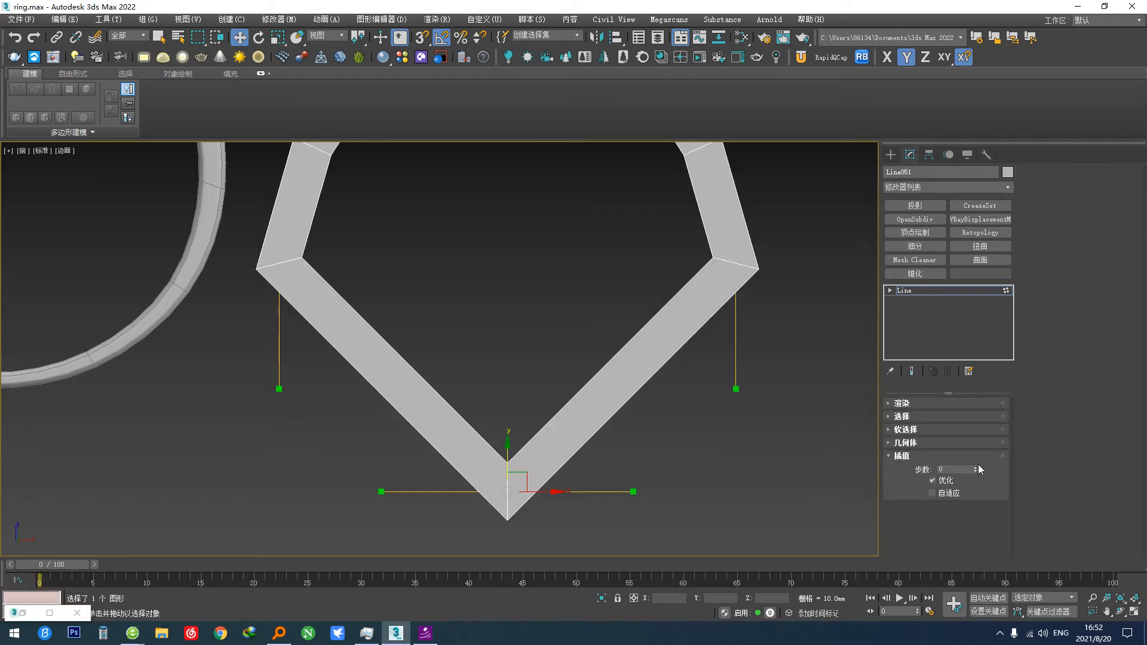
click(977, 466)
click(975, 468)
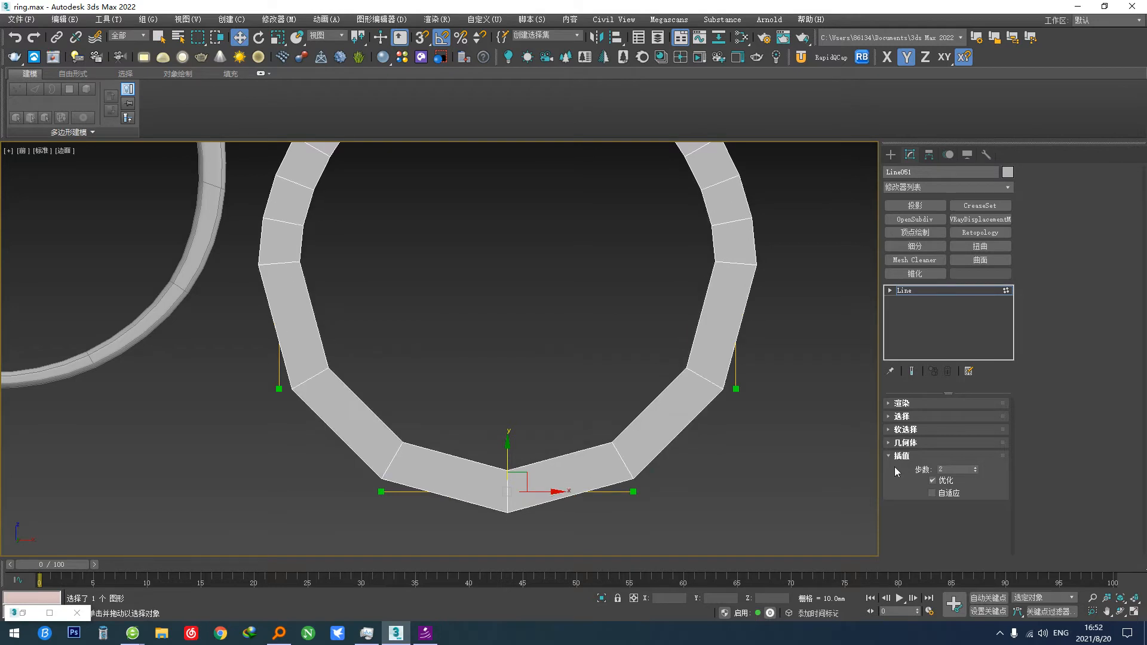
scroll(687, 445, down, 2)
scroll(615, 448, up, 1)
middle_drag(584, 359, 550, 378)
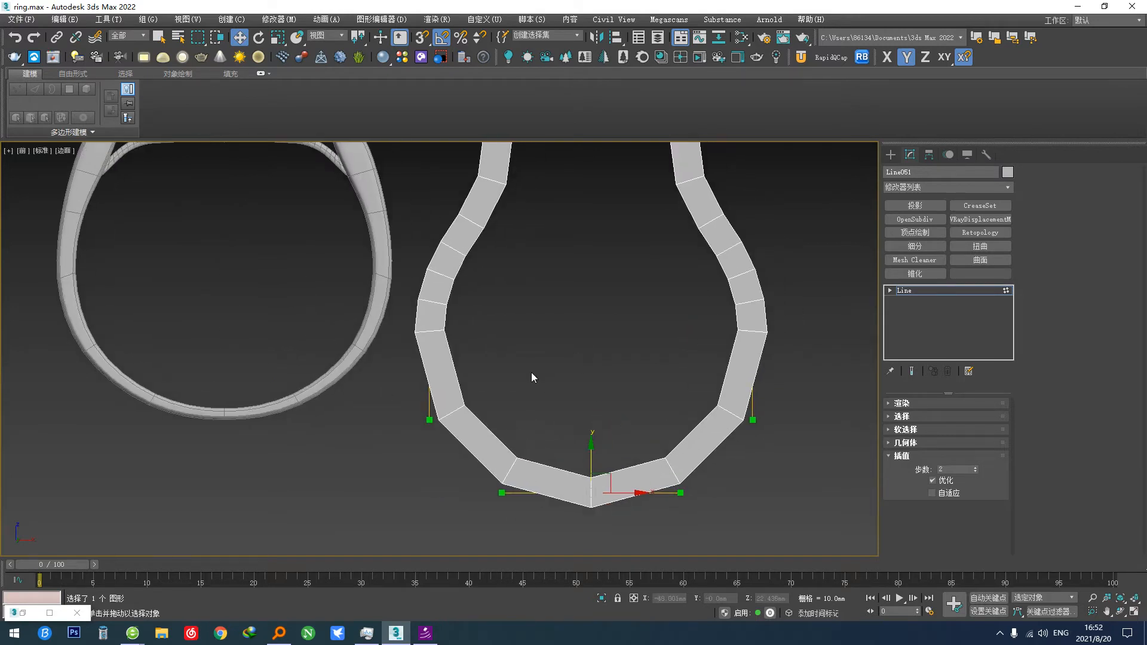
middle_drag(683, 369, 668, 383)
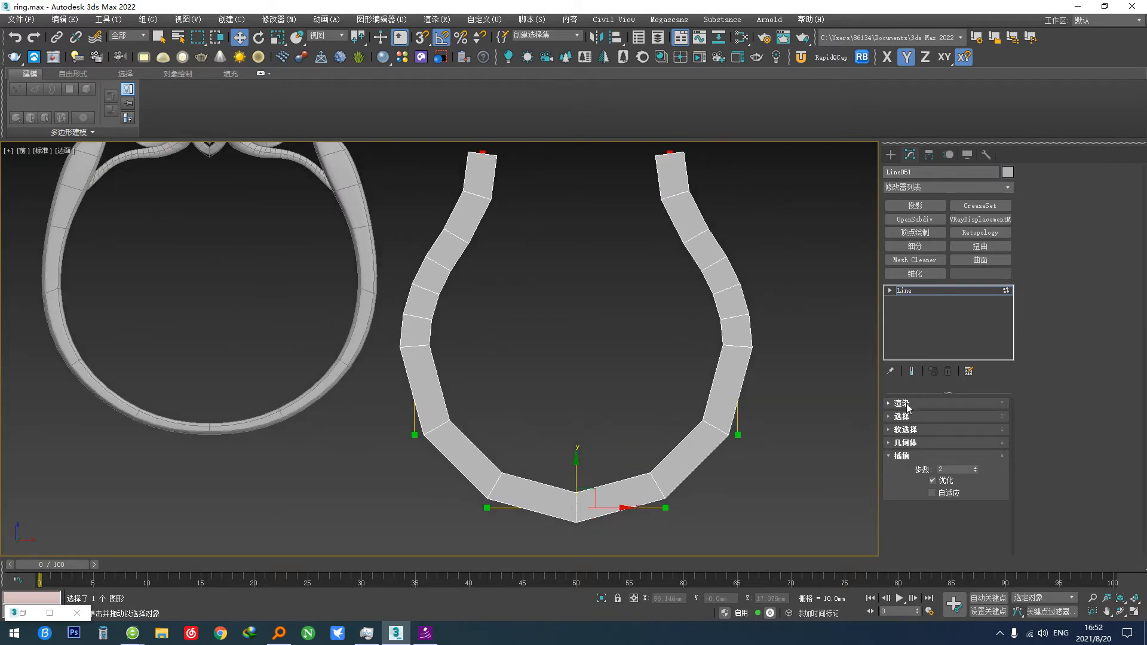
Step: Set the width of the outline's rectangular section to 13.525 mm
click(904, 407)
scroll(913, 463, down, 5)
mouse_move(981, 473)
mouse_down()
mouse_move(981, 452)
mouse_move(985, 462)
mouse_up()
middle_drag(534, 389, 540, 409)
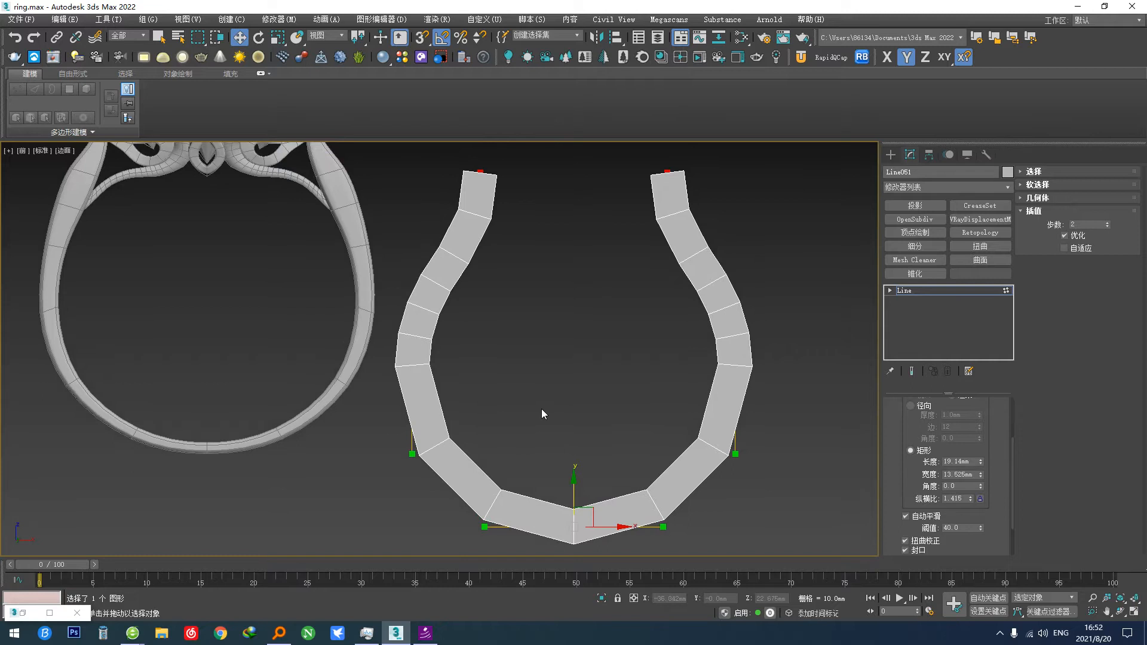
Step: Convert the outline to an editable poly and select its strip of front faces from tip to tip
key(F5)
click(469, 235)
shift+click(665, 213)
scroll(664, 213, down, 2)
alt+middle_drag(663, 214, 562, 242)
scroll(546, 203, up, 2)
Step: Turn on Step Mode and reselect the front faces between the two tips of the band
click(201, 132)
click(200, 131)
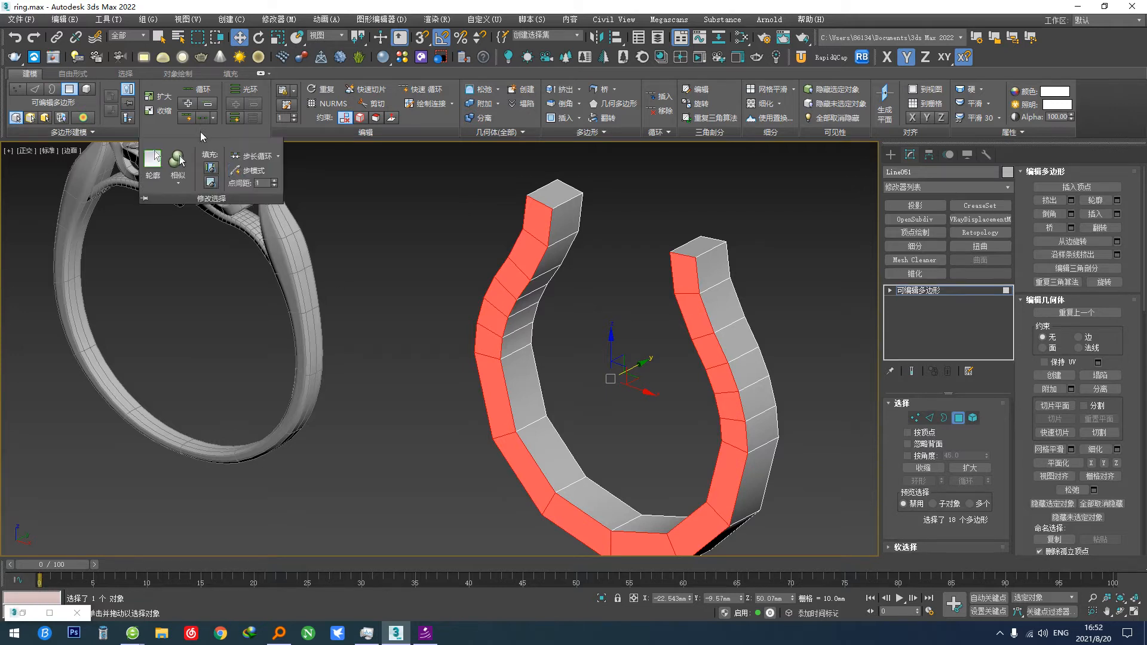
click(252, 172)
click(409, 225)
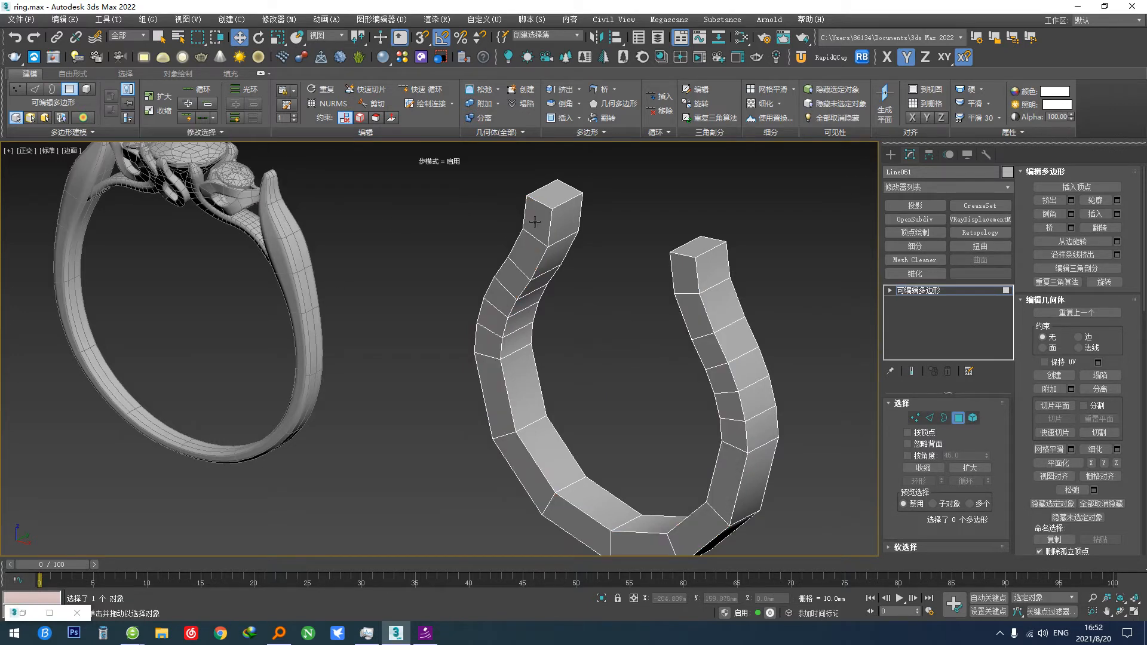
click(535, 222)
ctrl+click(686, 273)
alt+middle_drag(625, 337, 640, 335)
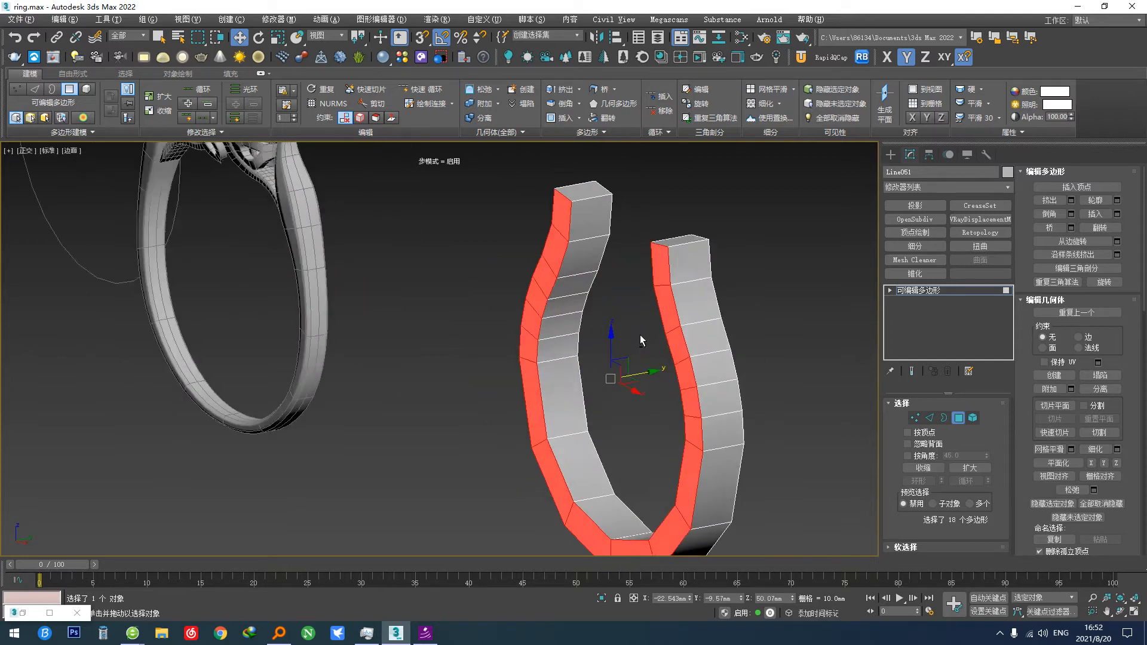
Step: Invert the face selection, delete everything except the flat front strip, and turn off Step Mode
key(ctrl+i)
alt+middle_drag(595, 366, 525, 353)
key(d)
right_click(576, 343)
click(569, 353)
click(231, 133)
click(246, 174)
Step: Collapse two short segments on the left arm of the strip in the front view to reduce its cross edges
alt+middle_drag(397, 275, 564, 333)
scroll(563, 333, down, 3)
middle_drag(414, 323, 554, 324)
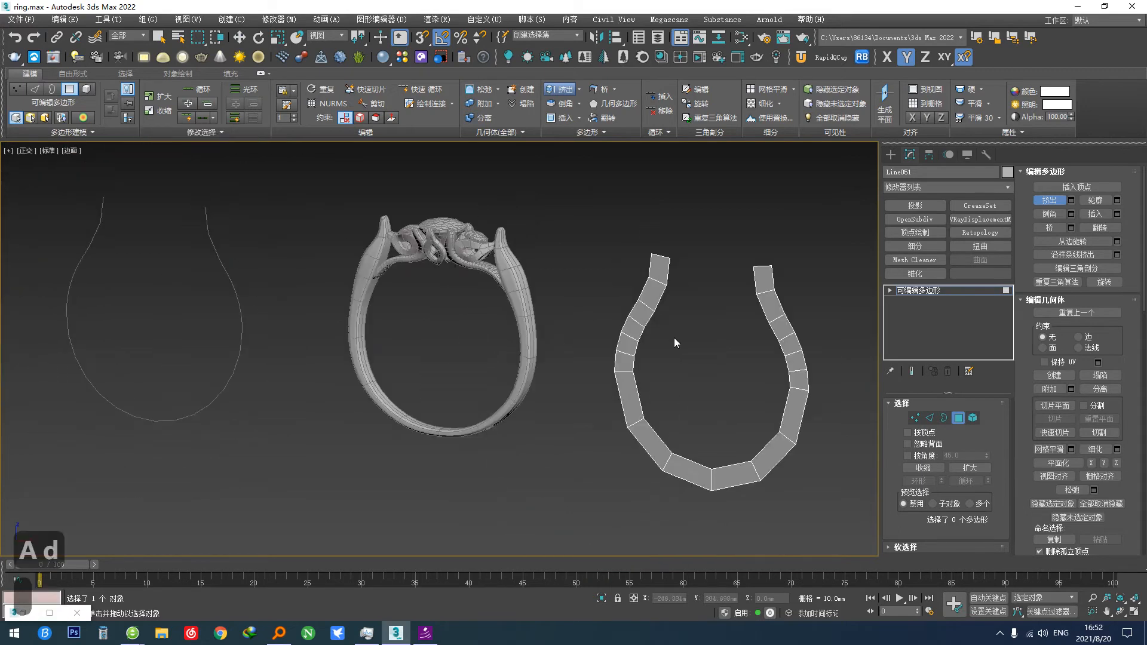
scroll(687, 337, up, 2)
scroll(611, 354, down, 4)
middle_drag(688, 355, 441, 338)
key(f)
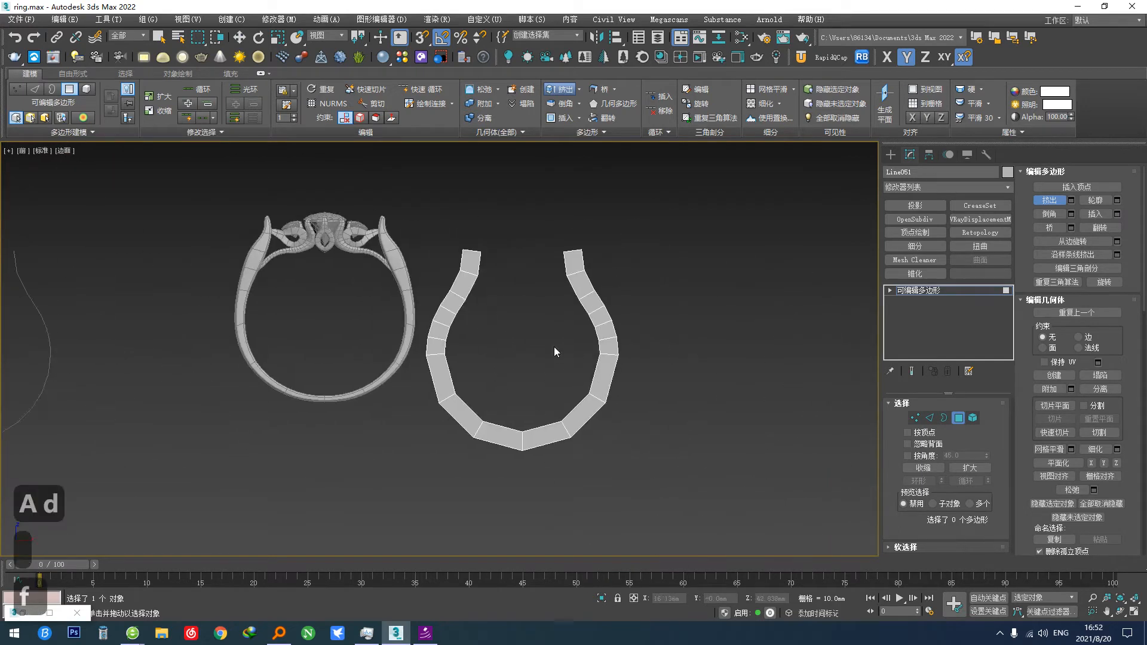
scroll(482, 323, up, 3)
click(471, 323)
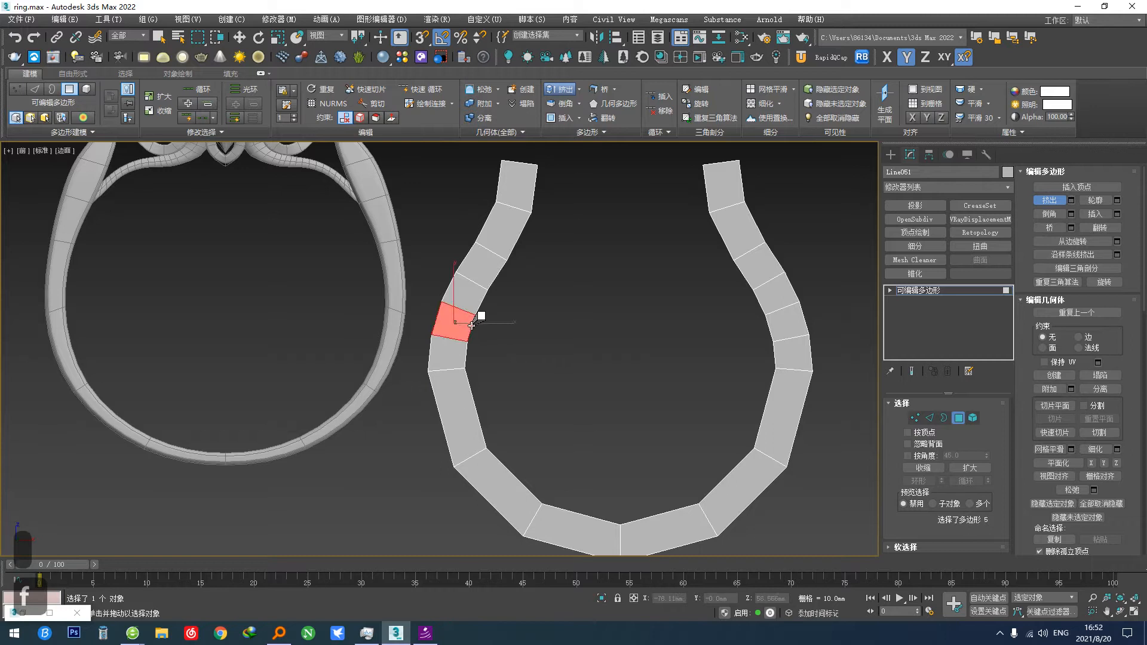
key(w)
key(2)
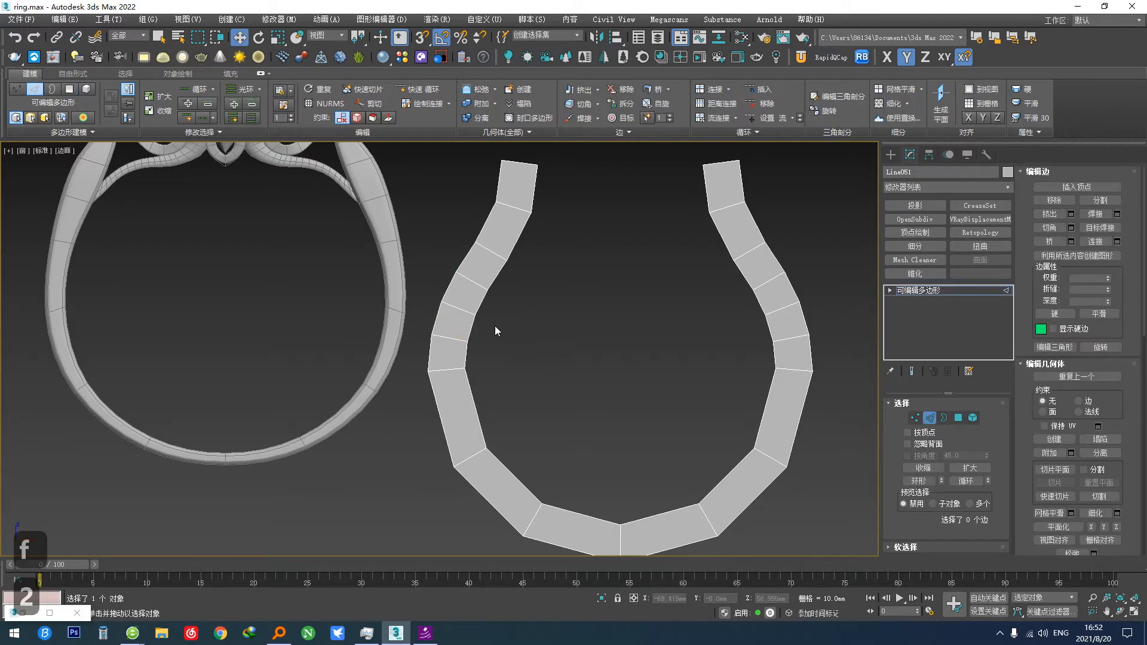
click(471, 326)
key(alt+r)
key(alt+f)
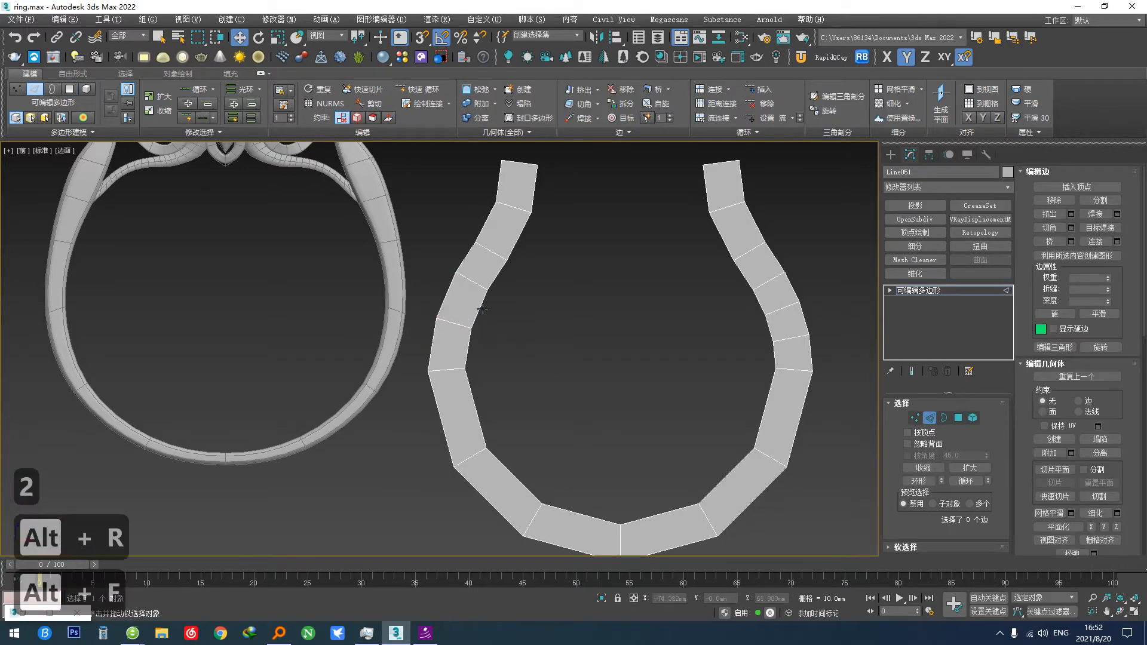
click(493, 273)
key(alt+r)
key(alt+f)
Step: Move the cross edge just below the left tip slightly downward to lengthen the end segment
middle_drag(540, 255, 422, 260)
scroll(418, 272, down, 2)
scroll(410, 232, up, 2)
click(398, 224)
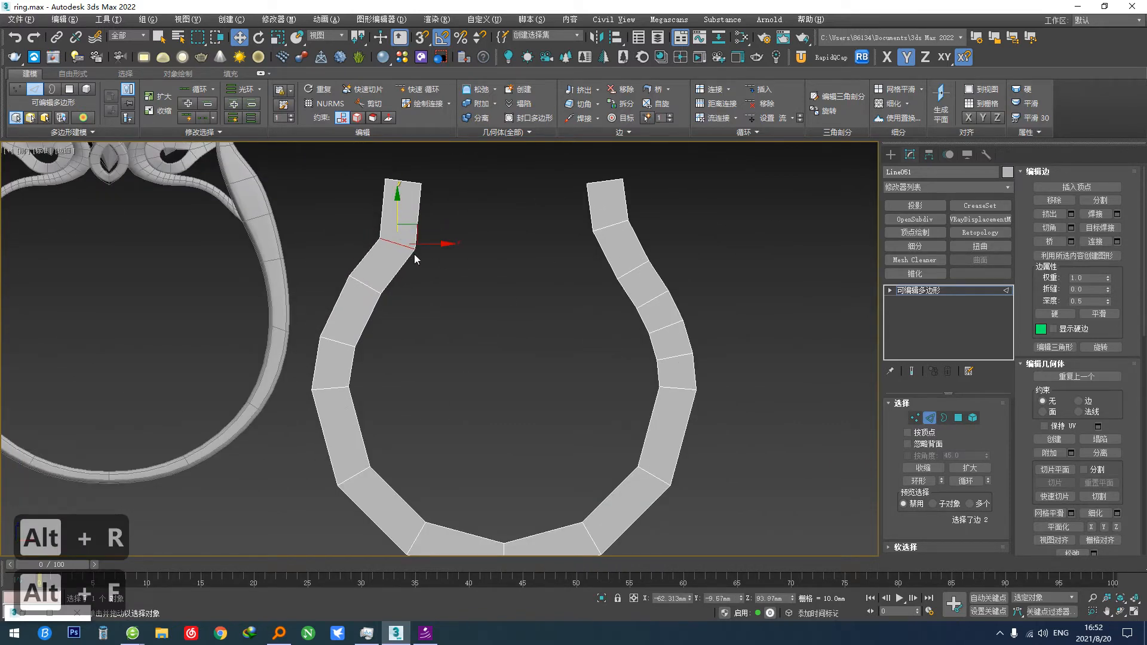
scroll(411, 253, down, 3)
middle_drag(411, 252, 424, 242)
scroll(415, 311, up, 2)
middle_drag(410, 355, 380, 374)
Step: Mirror the left half with a Symmetry modifier on the X axis, flipped, and convert the result to an editable poly
click(444, 418)
right_click(528, 420)
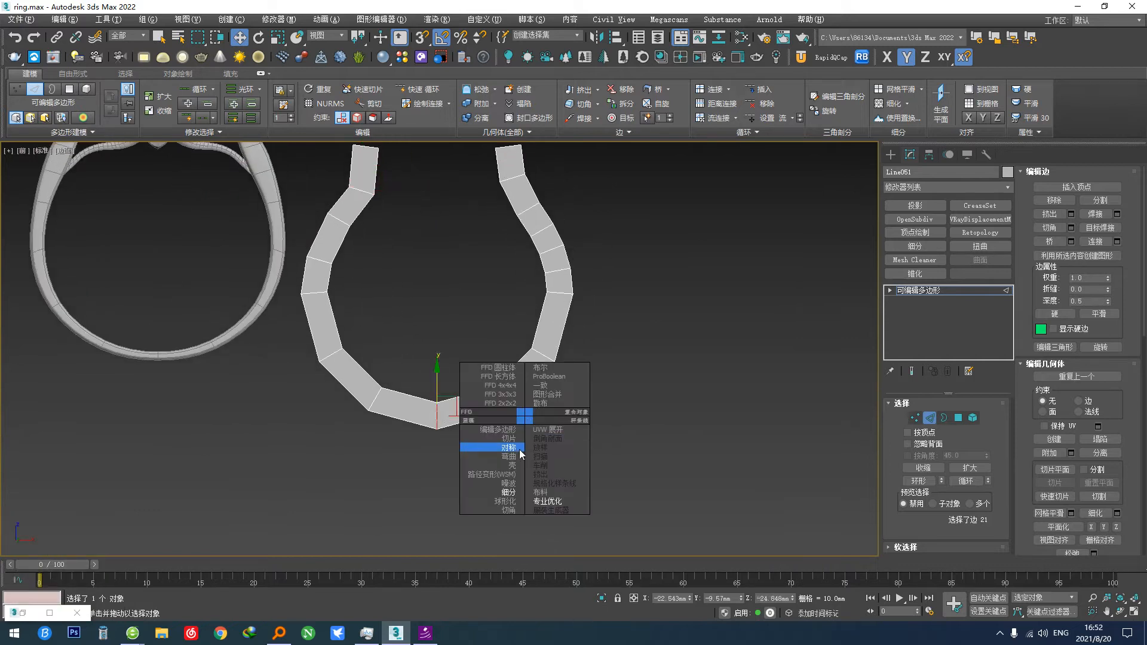
click(506, 454)
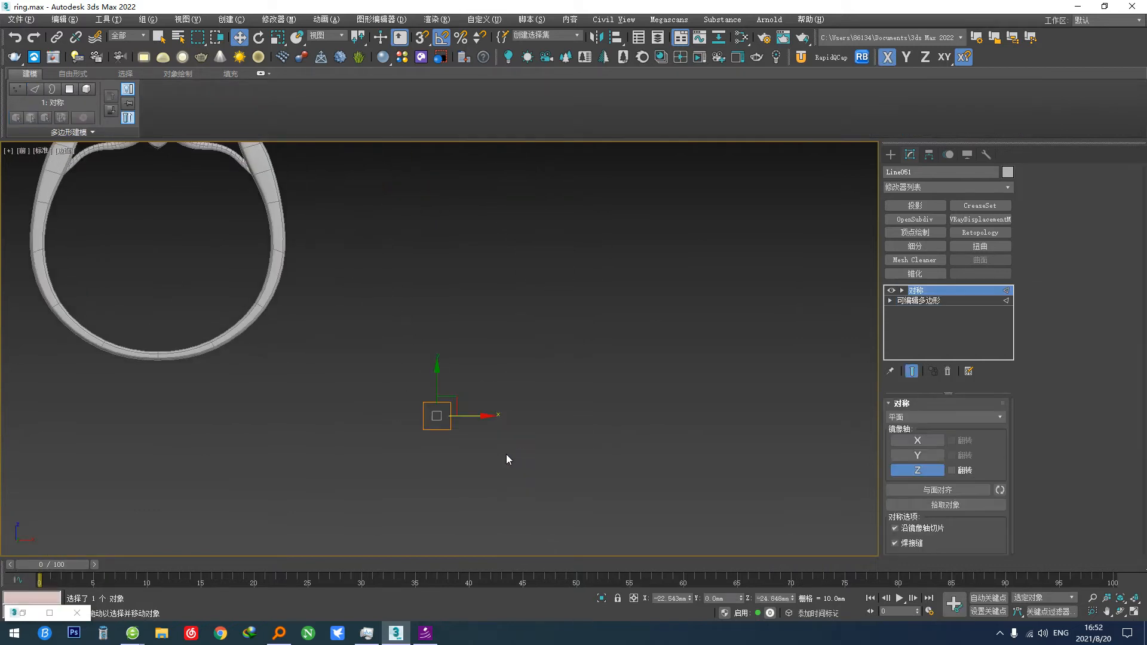
click(918, 471)
click(952, 440)
middle_drag(537, 341, 526, 396)
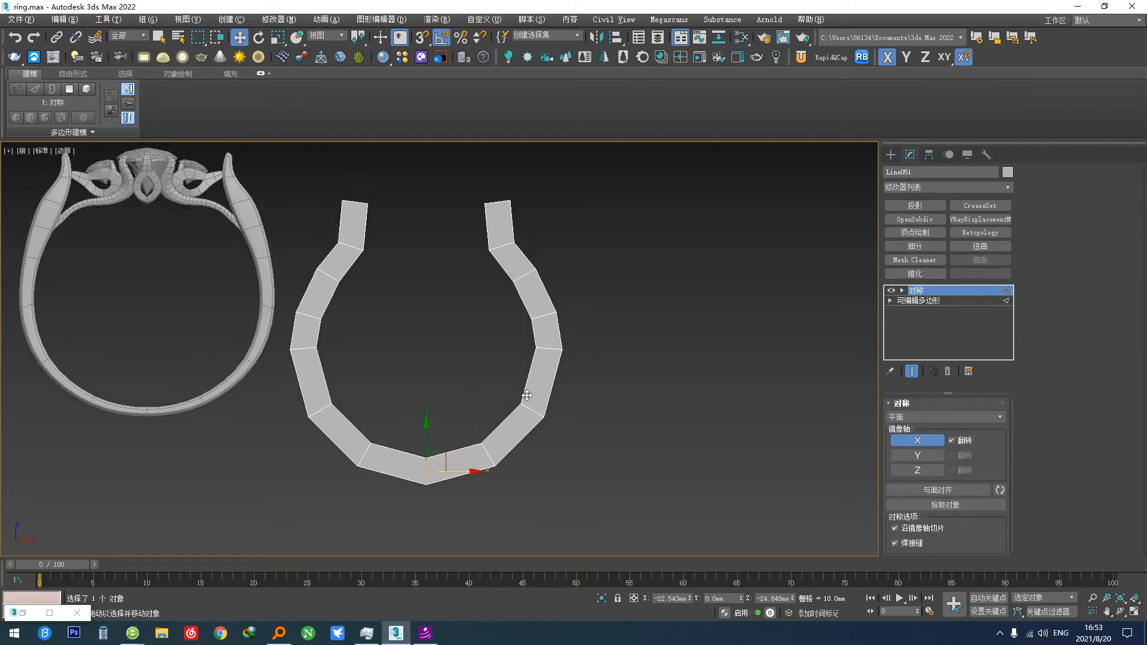
key(F5)
Step: Move the outer corner vertex of the left tip inward to taper the end of the arm
middle_drag(415, 328, 449, 379)
scroll(343, 275, up, 2)
key(1)
drag(358, 210, 421, 230)
scroll(452, 250, down, 4)
alt+middle_drag(450, 257, 407, 338)
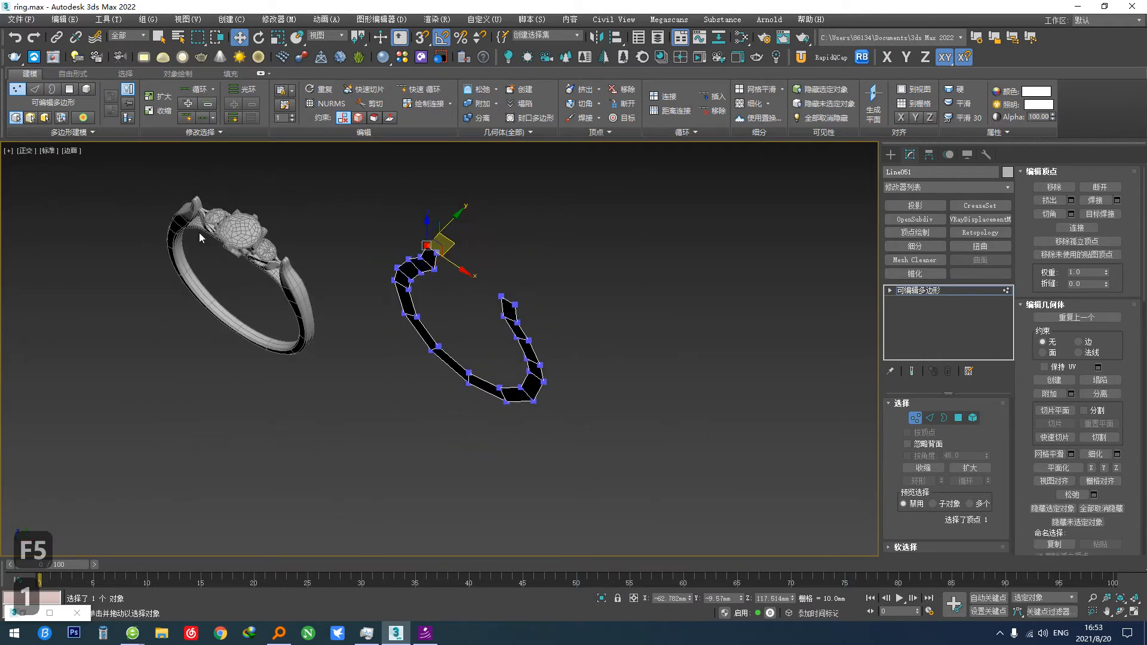
scroll(233, 241, up, 4)
middle_drag(706, 358, 854, 380)
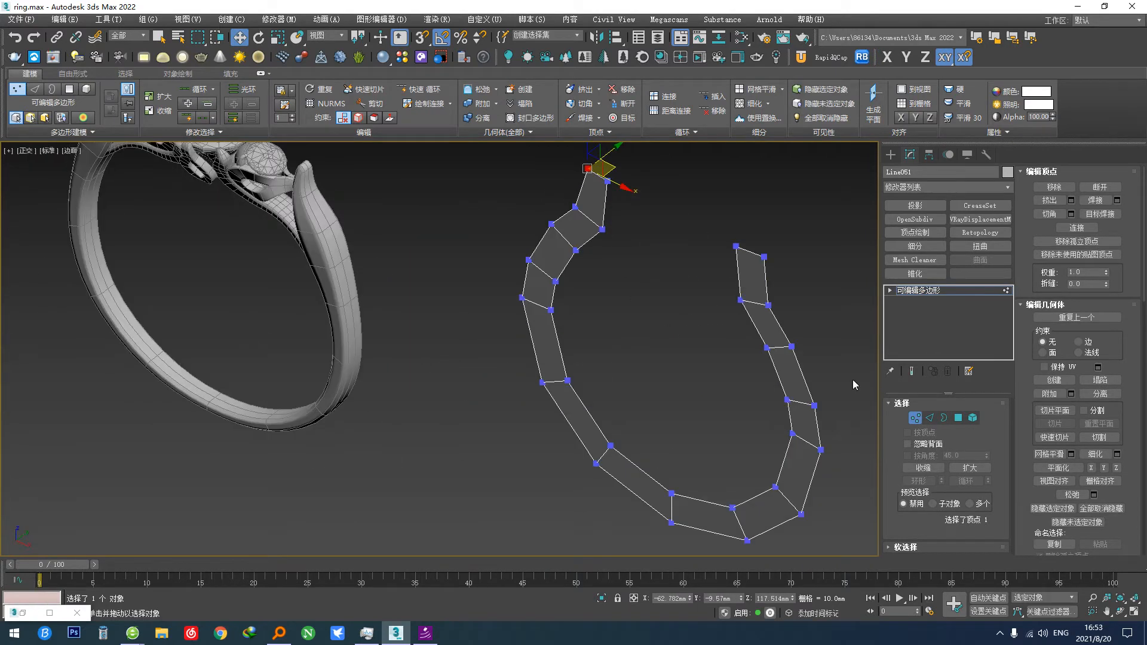
Step: Copy the tapered left tip to the right arm with another Symmetry modifier flipped on the X axis
click(930, 417)
right_click(722, 444)
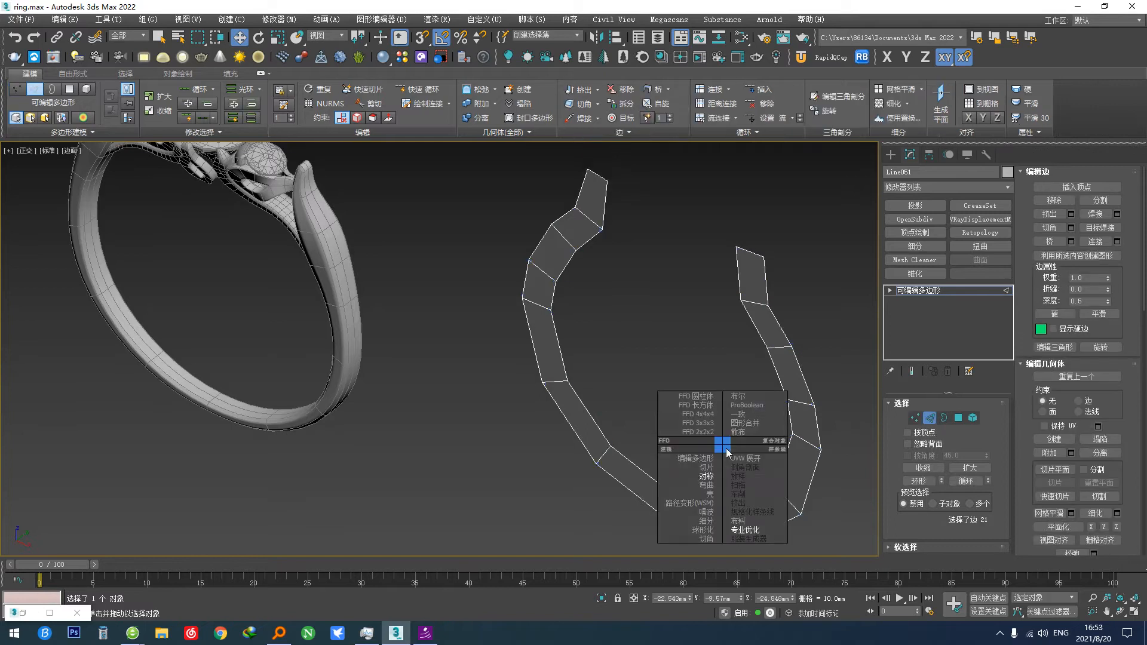
click(707, 476)
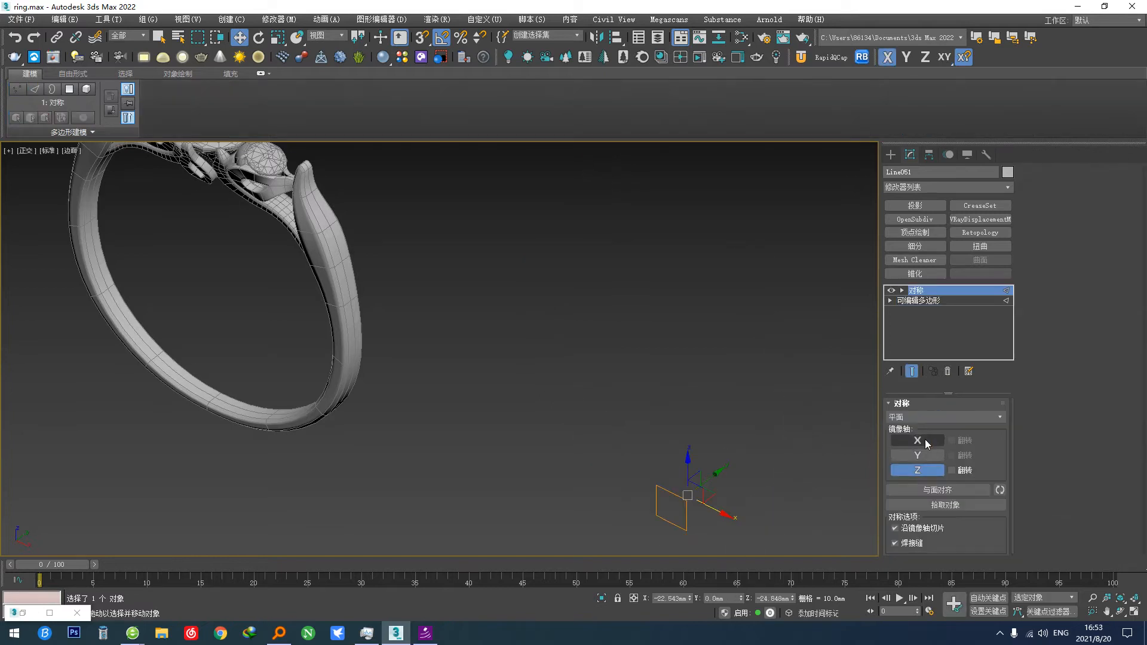
click(919, 471)
click(918, 441)
click(952, 440)
alt+middle_drag(819, 428, 630, 390)
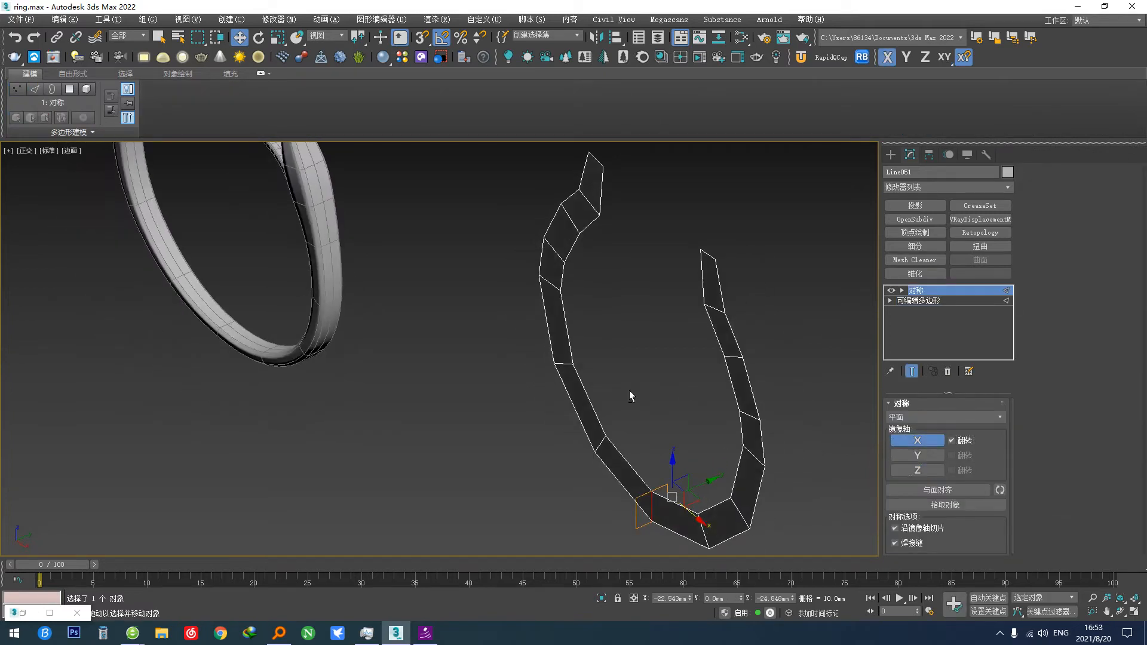
Step: Add a Shell modifier to the flat band and set its outer amount to 12.77 mm
right_click(677, 365)
click(662, 412)
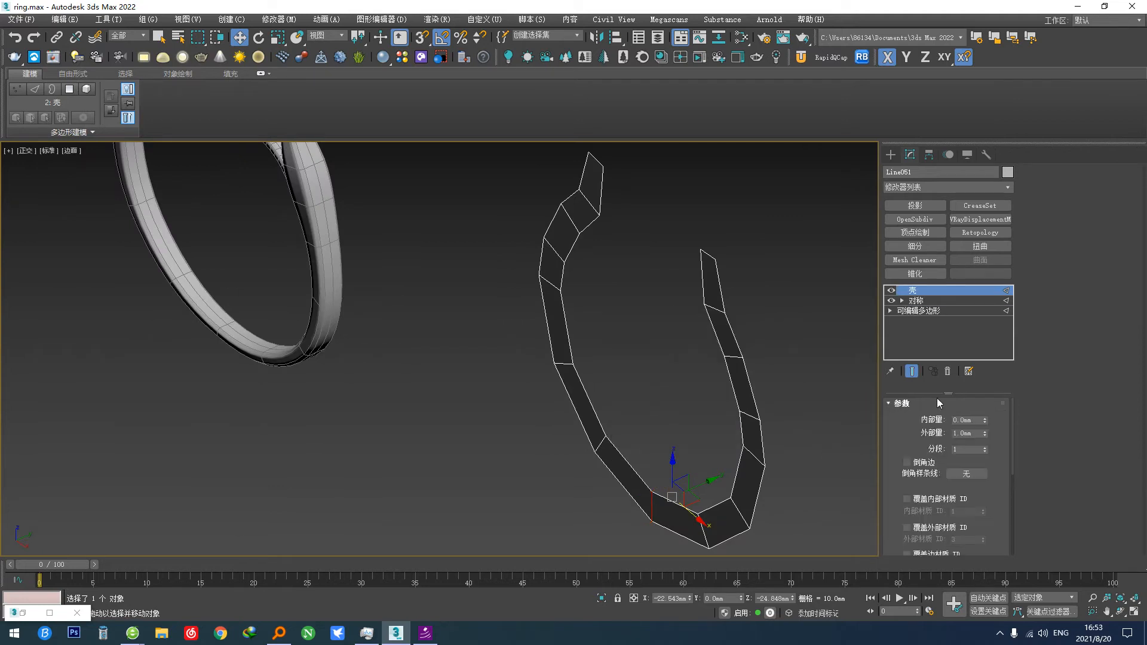
drag(984, 434, 899, 383)
scroll(633, 385, down, 3)
alt+middle_drag(633, 385, 664, 363)
right_click(663, 362)
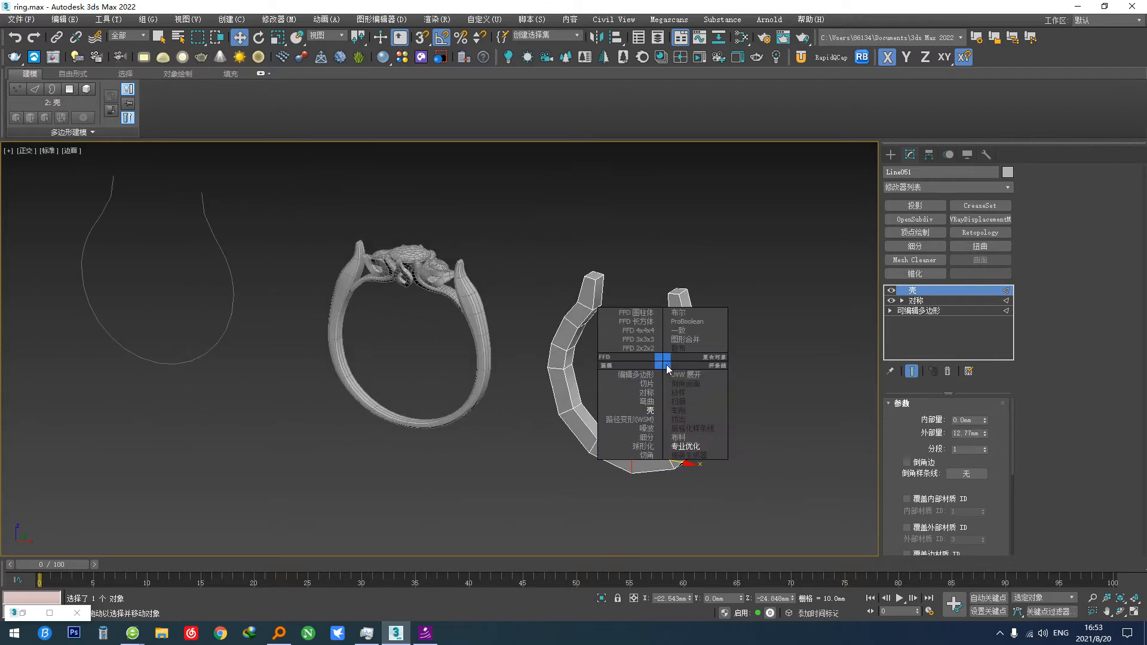
click(641, 339)
middle_drag(658, 430, 658, 473)
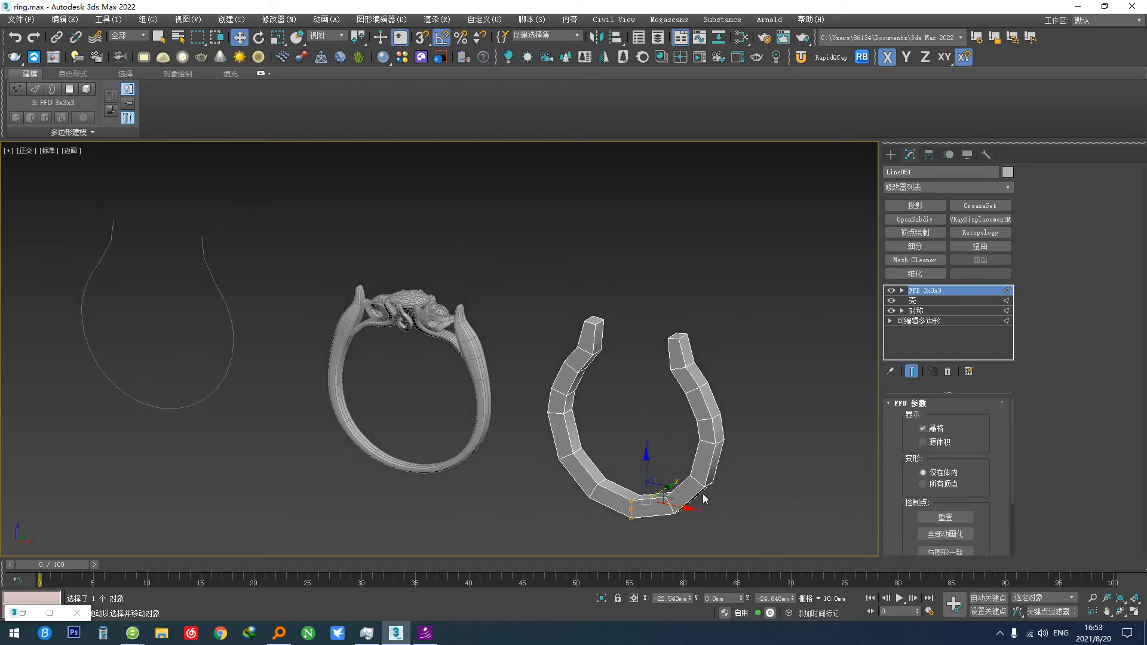
click(948, 371)
Step: Add an Edit Poly modifier above the Shell, followed by an FFD 3x3x3 modifier on the whole band
click(783, 388)
click(715, 432)
right_click(734, 423)
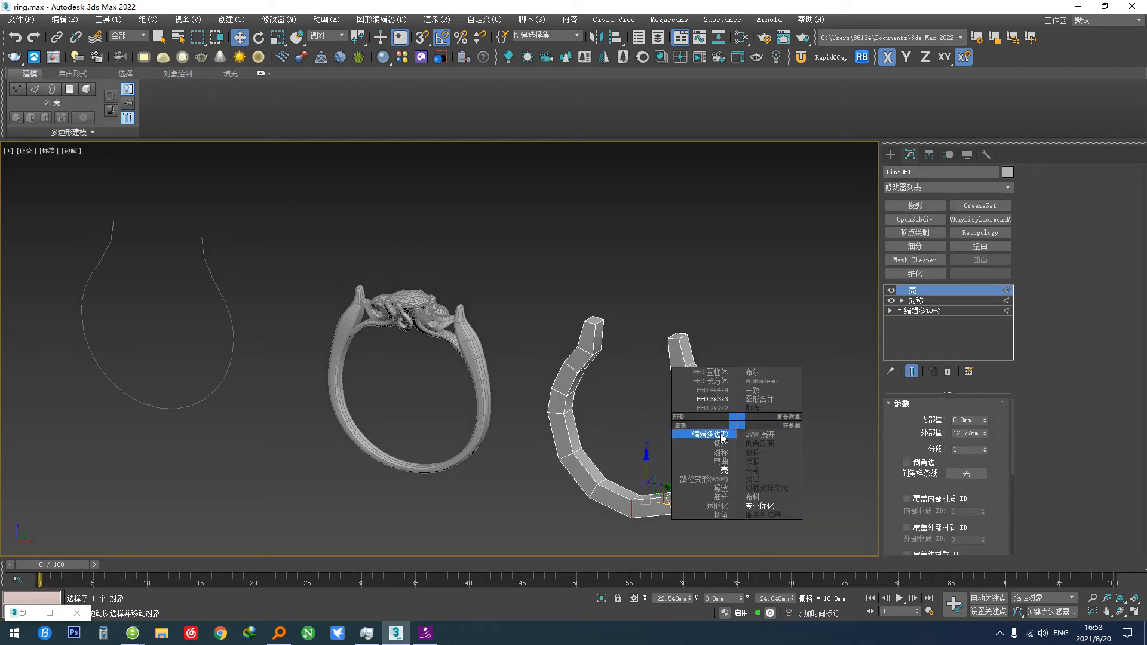
click(719, 435)
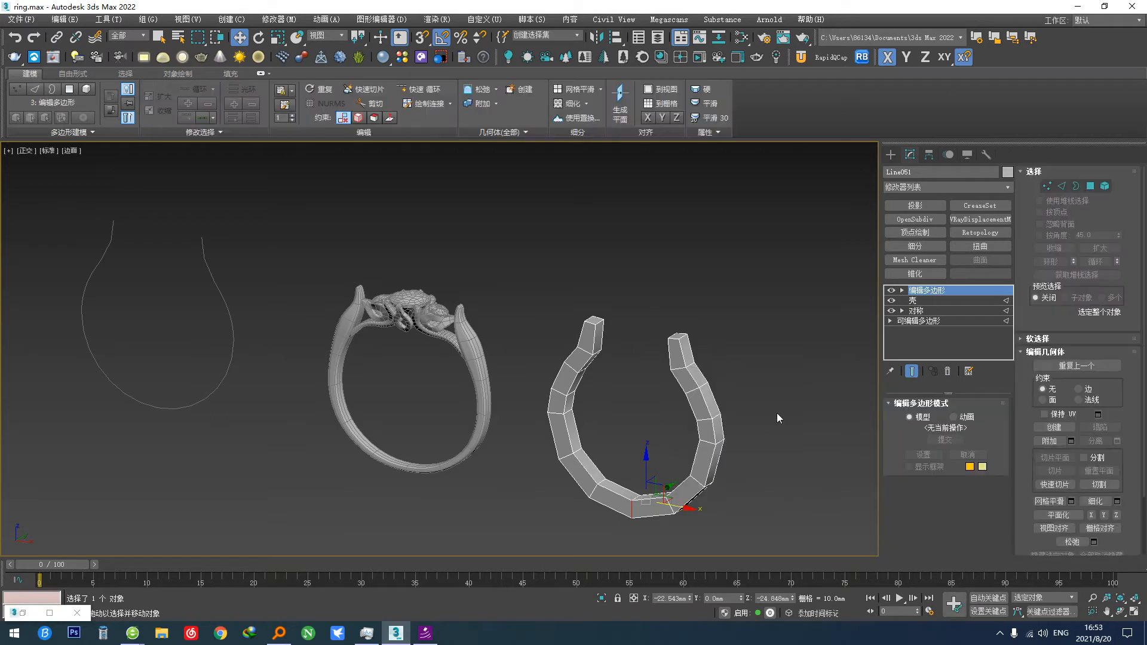
right_click(779, 406)
click(758, 382)
alt+middle_drag(755, 385, 547, 321)
scroll(547, 320, up, 2)
Step: Scale the central control points of the FFD lattice outward along the Y axis and select the bottom-centre ones
key(1)
alt+middle_drag(753, 323, 745, 368)
key(r)
drag(650, 443, 705, 503)
alt+middle_drag(709, 507, 565, 552)
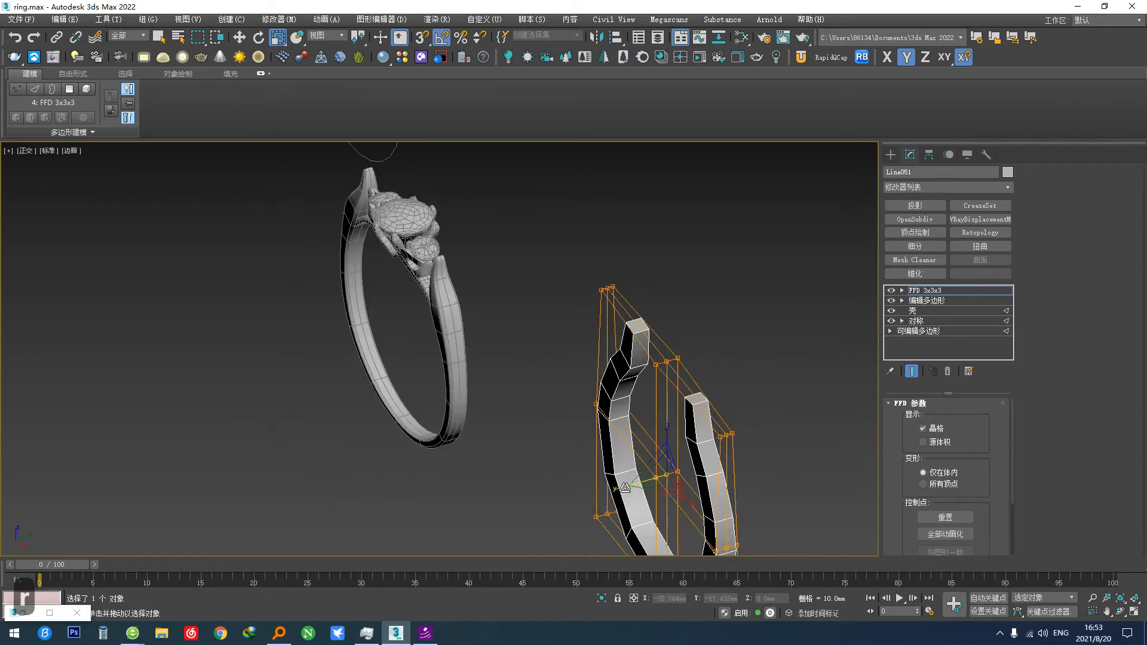
drag(624, 485, 551, 497)
alt+middle_drag(551, 497, 711, 340)
middle_drag(712, 340, 711, 273)
drag(627, 440, 698, 525)
alt+middle_drag(698, 525, 382, 369)
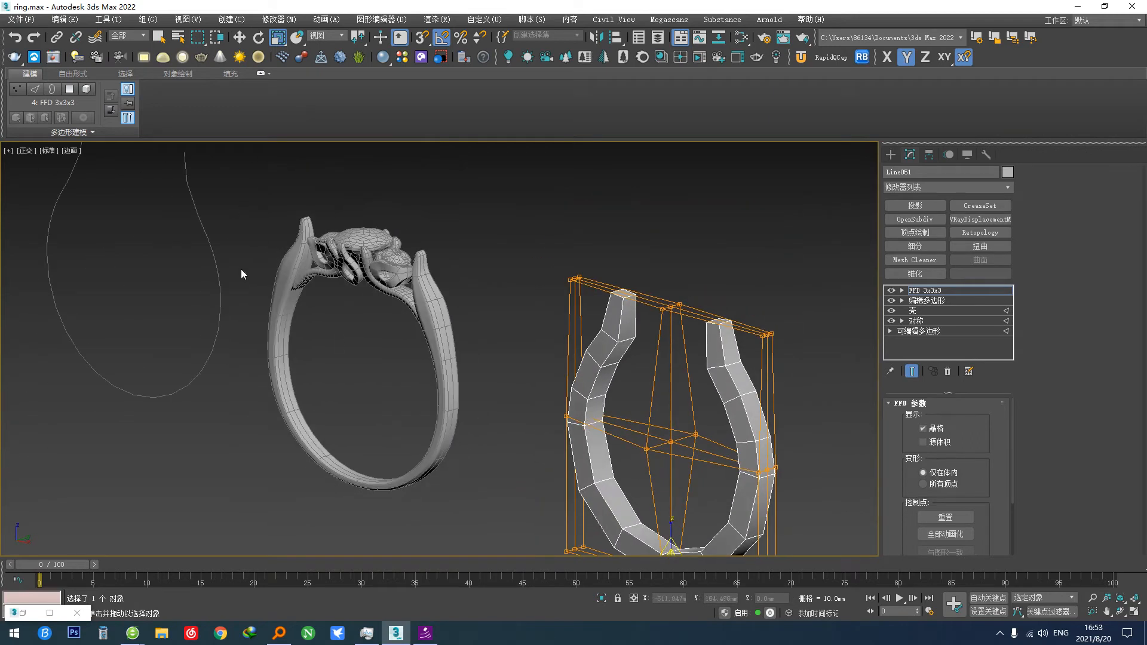
Step: Add another Edit Poly modifier above the FFD and switch to editing its edges in the front view
alt+middle_drag(662, 366, 732, 385)
right_click(733, 386)
click(696, 396)
middle_drag(644, 408, 640, 416)
key(f)
middle_drag(526, 405, 612, 496)
scroll(828, 372, up, 2)
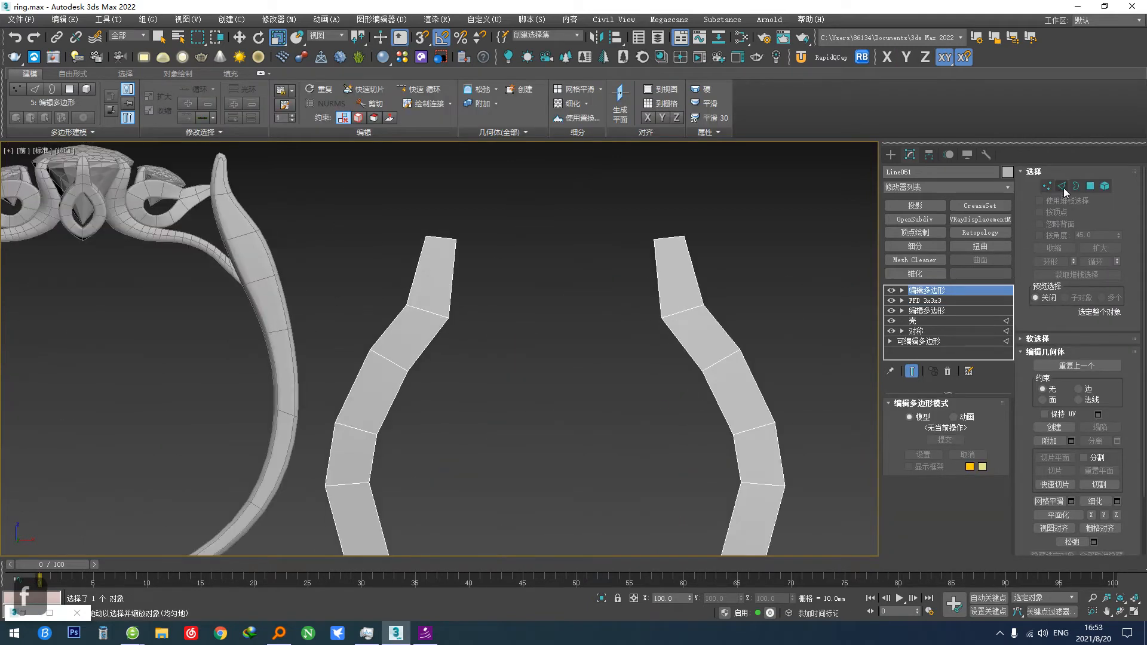
click(1062, 188)
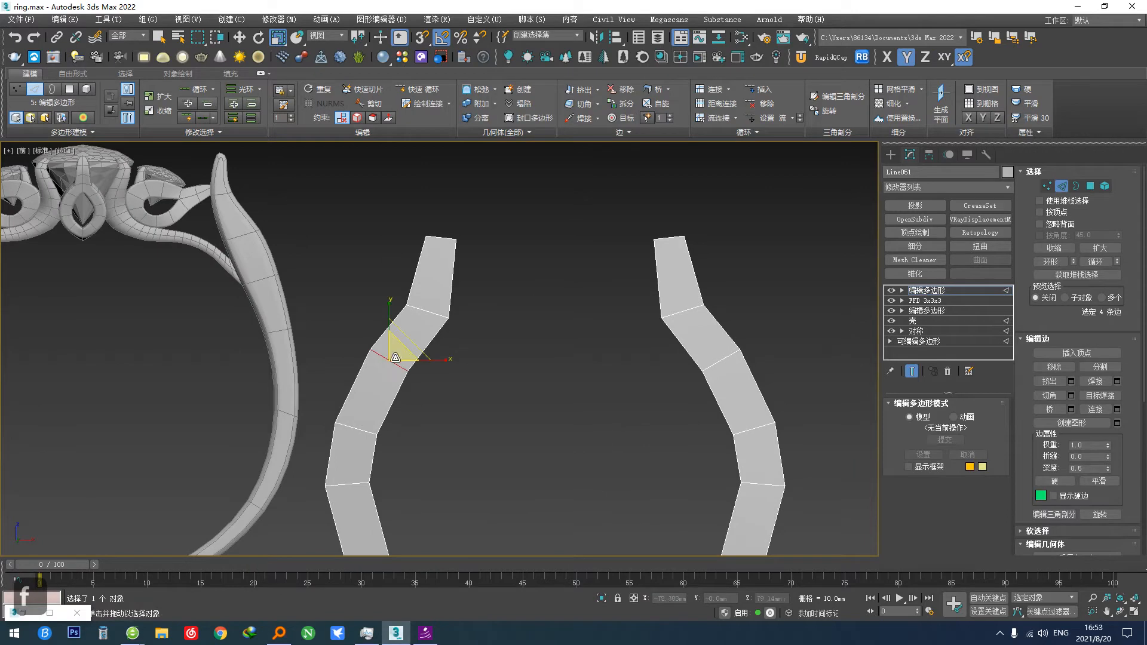
Step: Scale the left arm's shoulder edge wider and move the vertices at its upper end to form a narrow tip
drag(396, 355, 399, 344)
key(1)
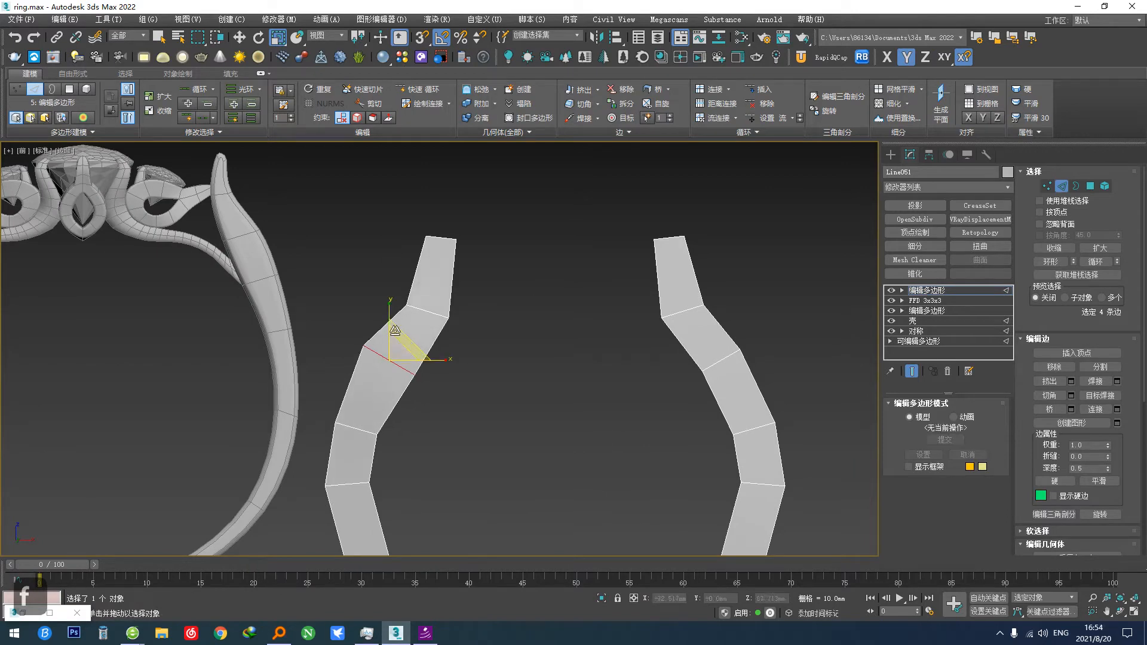
scroll(389, 288, up, 3)
drag(389, 288, 460, 321)
key(w)
middle_drag(460, 323, 460, 407)
drag(432, 231, 522, 278)
drag(461, 257, 506, 267)
Step: Move the inner vertices below the left arm's shoulder to refine its tapering contour
scroll(488, 443, down, 3)
middle_drag(489, 443, 498, 302)
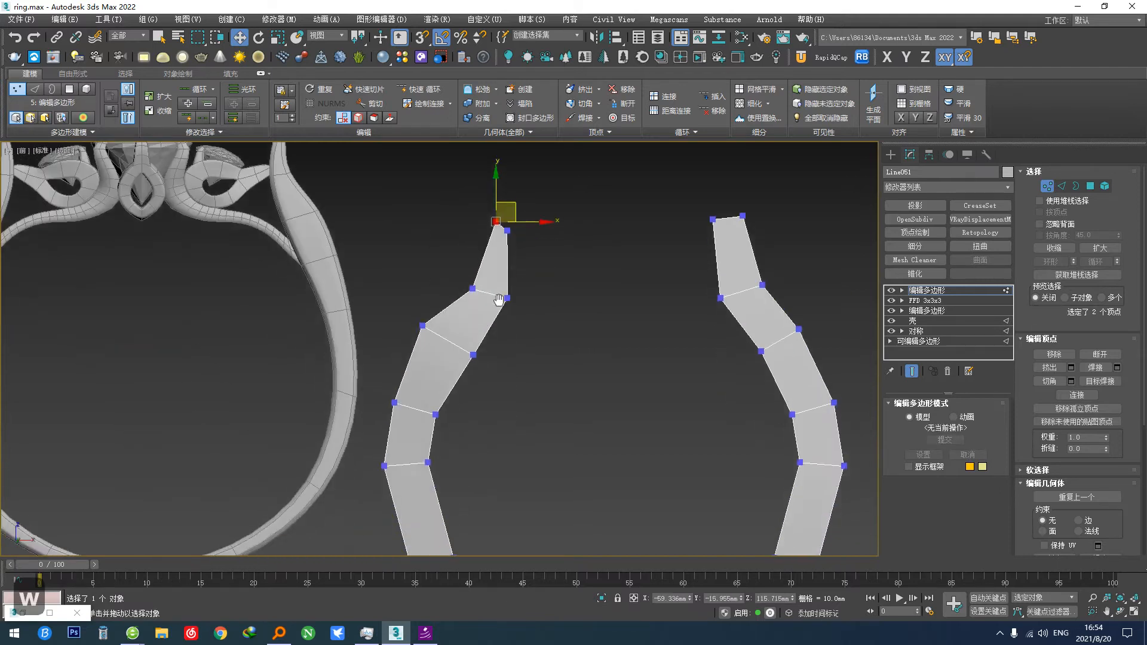
scroll(469, 340, up, 3)
drag(503, 348, 508, 350)
scroll(483, 395, down, 2)
middle_drag(483, 396, 481, 310)
drag(420, 352, 447, 389)
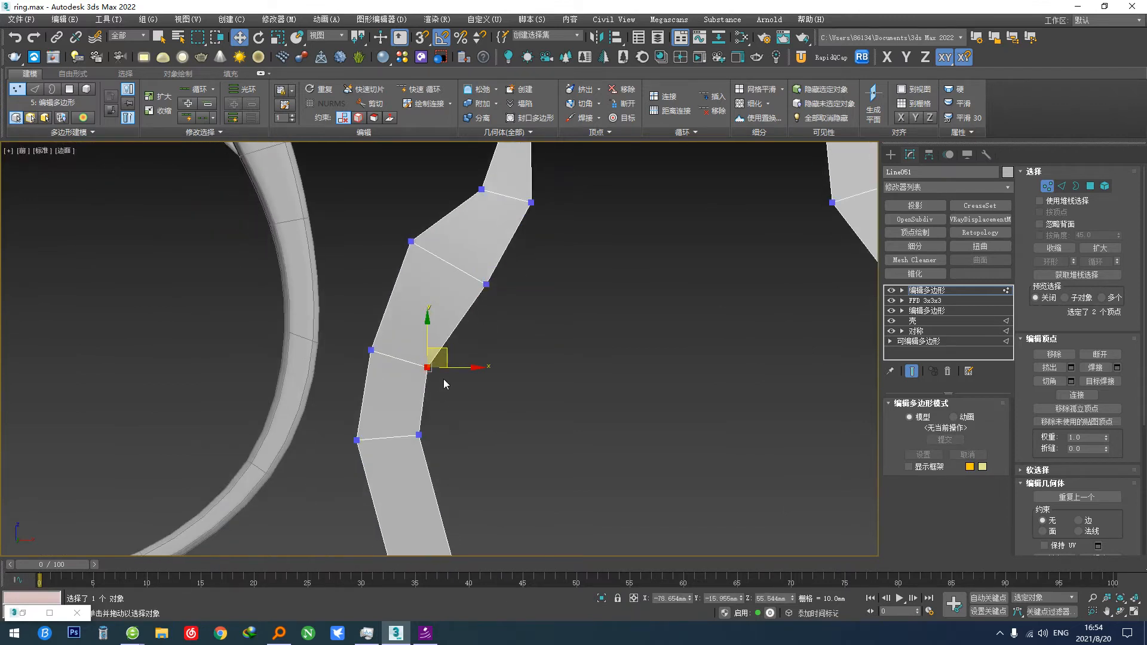
Step: Select the four bottom-centre vertices of the band and scale them to make the bottom thinner
scroll(443, 379, down, 4)
alt+middle_drag(444, 379, 555, 458)
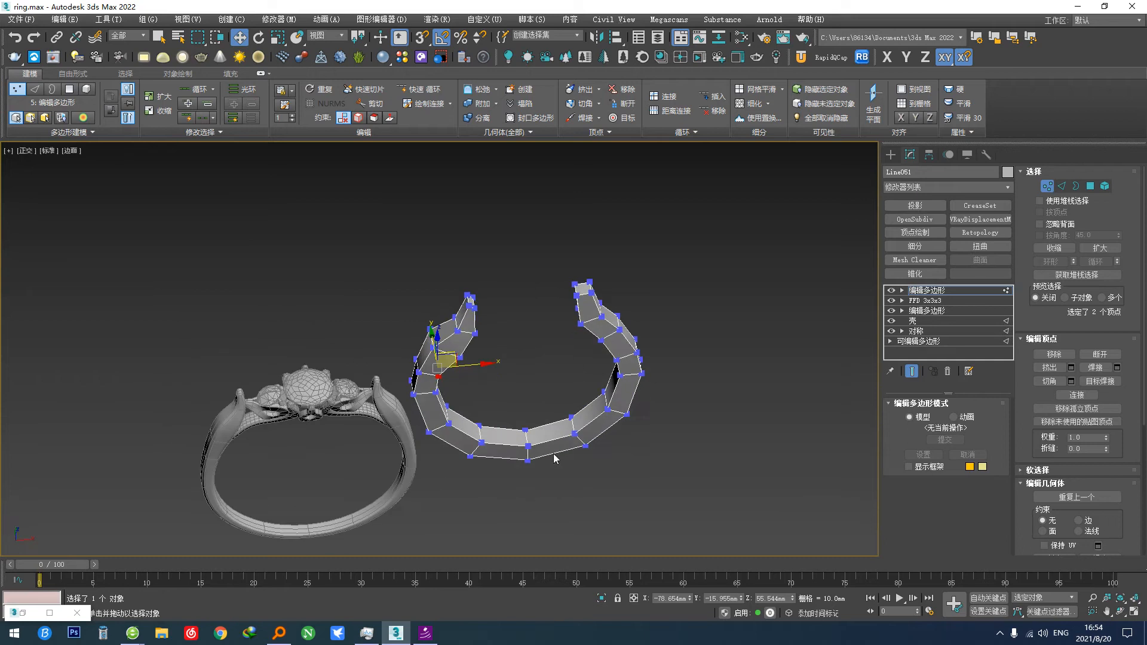
scroll(555, 458, up, 4)
drag(469, 337, 568, 550)
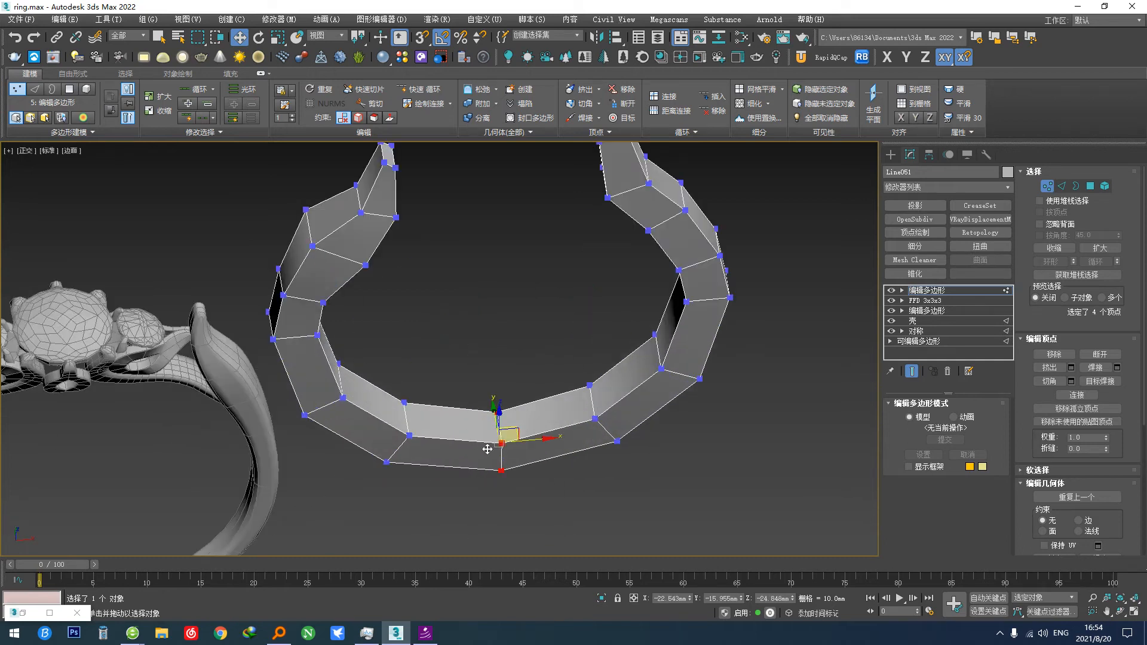
key(r)
alt+middle_drag(488, 449, 484, 395)
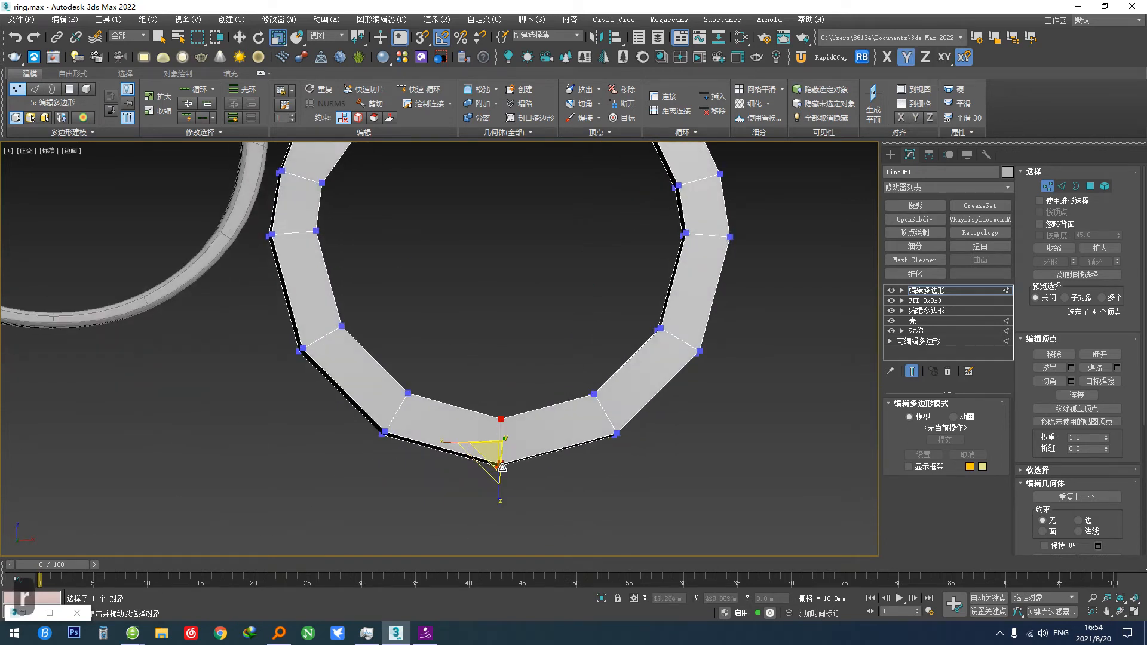
drag(502, 487, 501, 474)
alt+middle_drag(501, 471, 477, 469)
drag(474, 466, 481, 459)
mouse_move(475, 472)
alt+middle_down()
mouse_move(500, 461)
mouse_move(474, 464)
mouse_move(478, 500)
mouse_move(461, 474)
alt+middle_up()
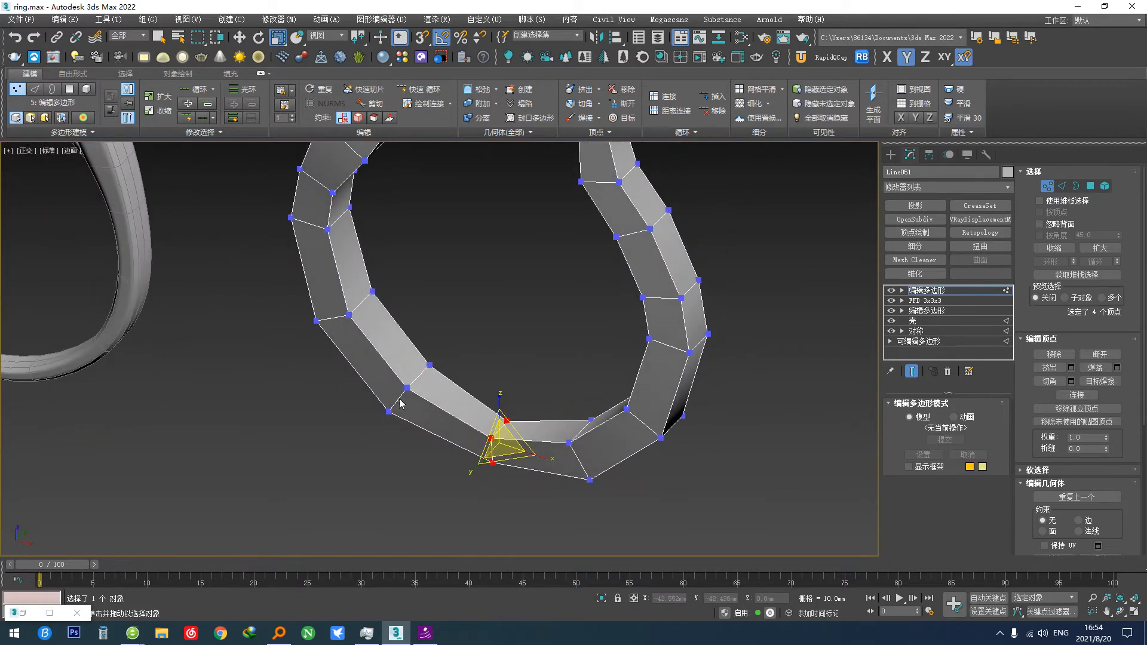
Step: Scale the cross-section edges on the band's lower left smaller so the band thins toward the bottom
key(2)
key(s)
alt+middle_drag(399, 395, 721, 135)
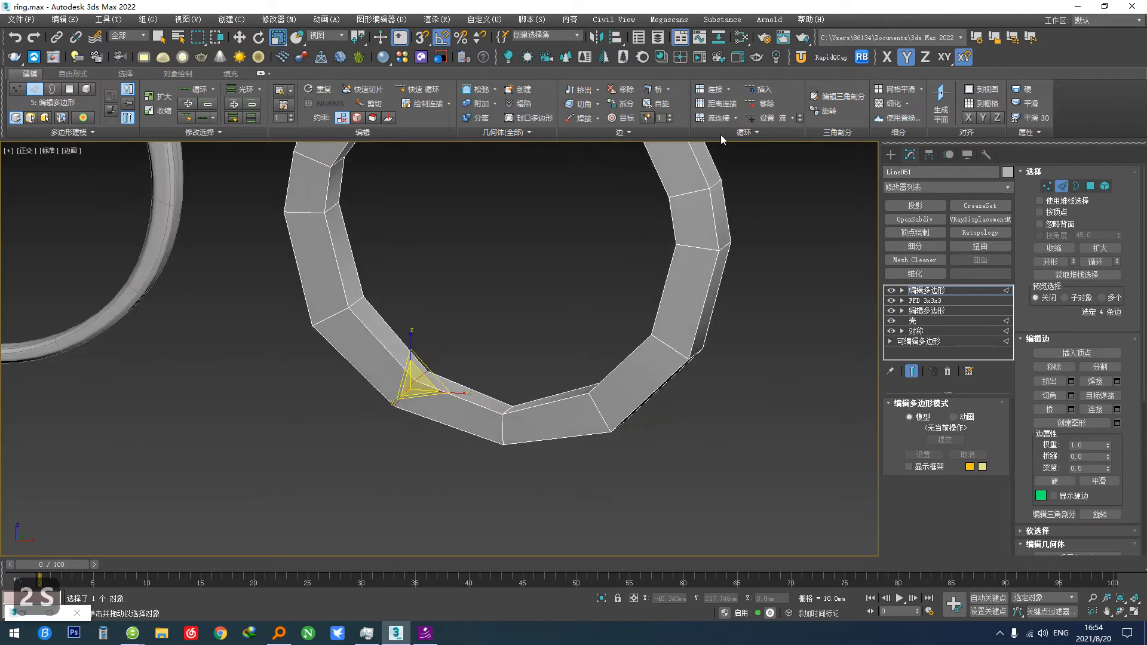
alt+middle_drag(380, 411, 333, 387)
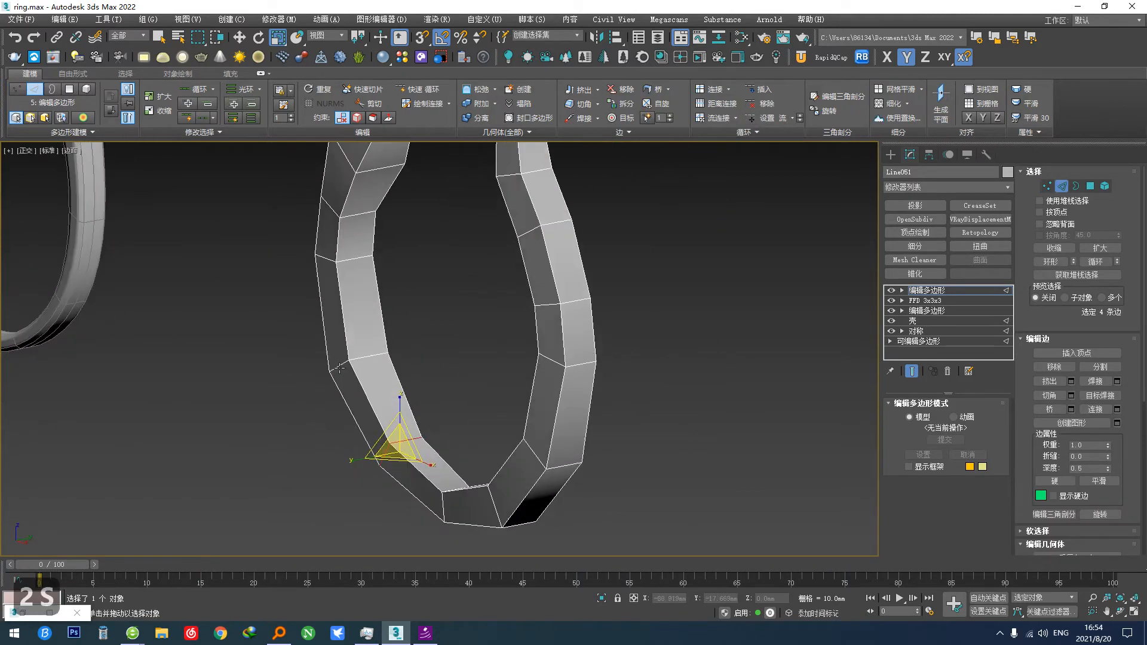
alt+middle_drag(365, 350, 449, 363)
key(f)
scroll(481, 396, down, 6)
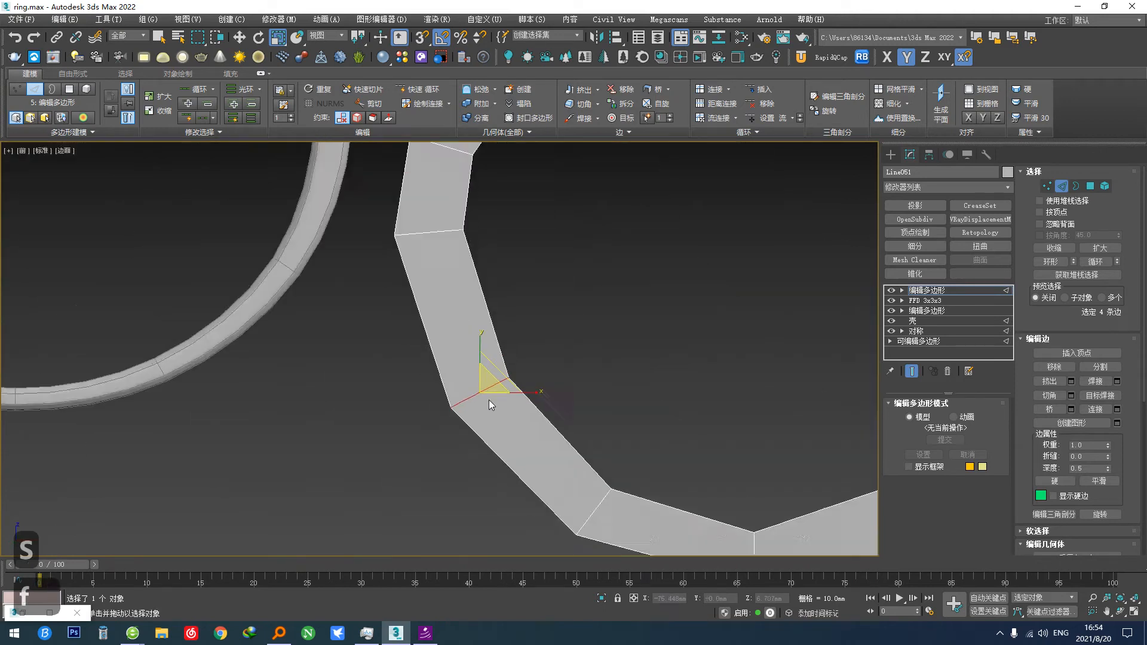
middle_drag(489, 400, 412, 468)
scroll(484, 430, down, 3)
scroll(361, 353, down, 2)
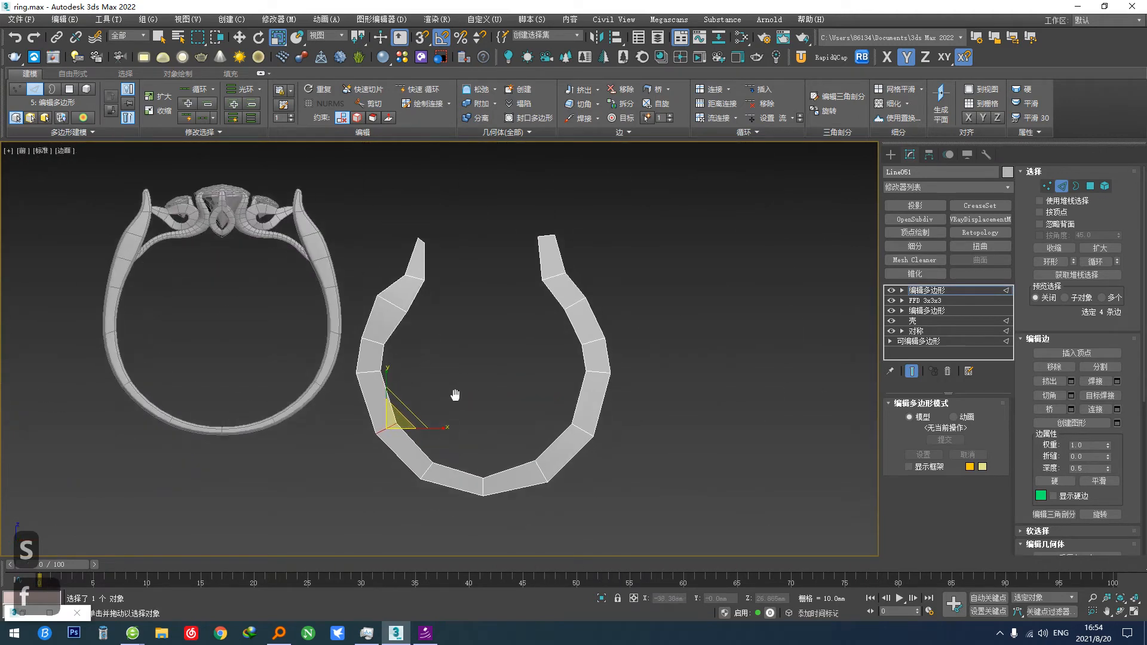
Step: Narrow the cross-section edges at the band's left side and reselect the bottom-centre edges
scroll(424, 474, up, 2)
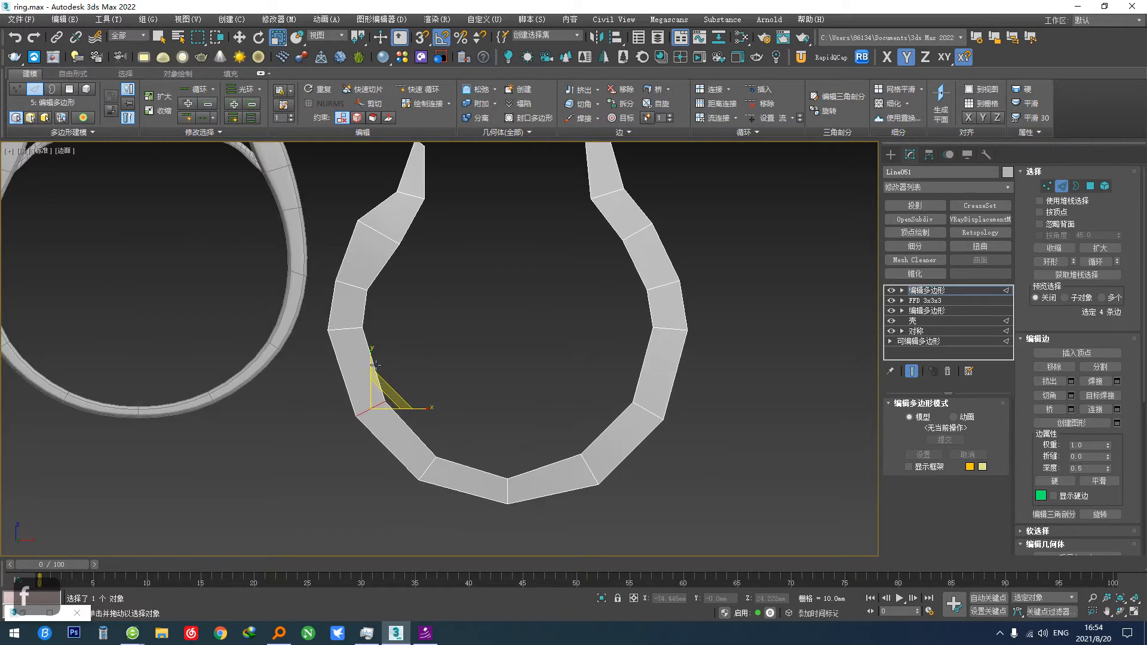
click(352, 336)
key(s)
middle_drag(457, 406, 356, 388)
click(405, 469)
Step: Add a Symmetry modifier to the band with X as the mirror axis and flip enabled
right_click(536, 489)
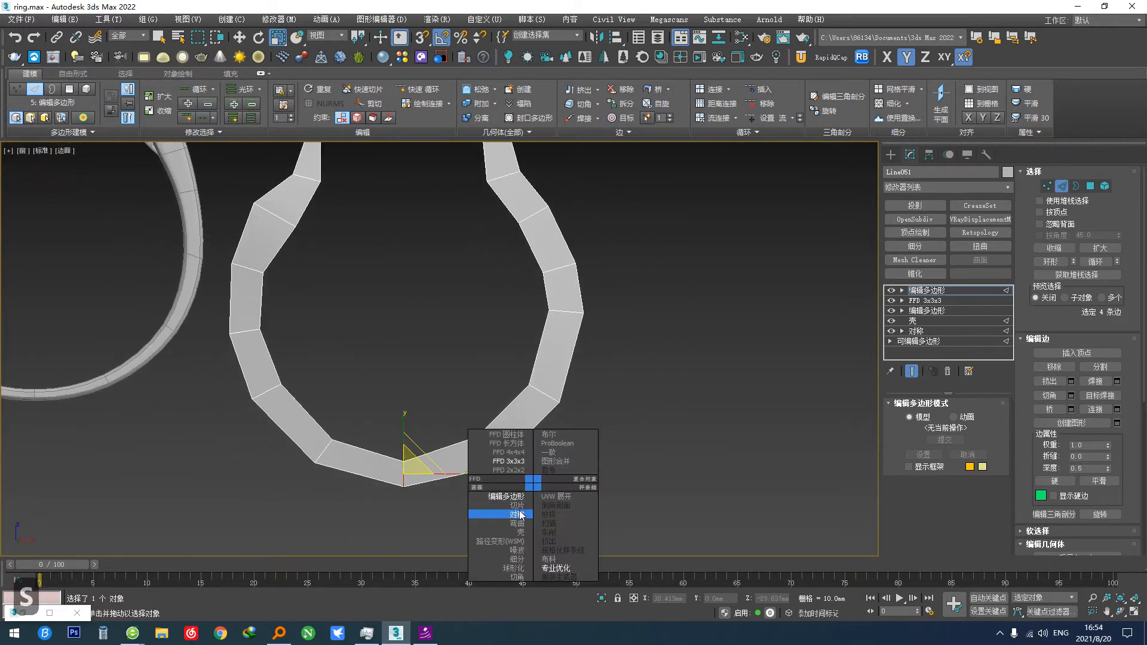
click(487, 514)
click(917, 440)
click(952, 440)
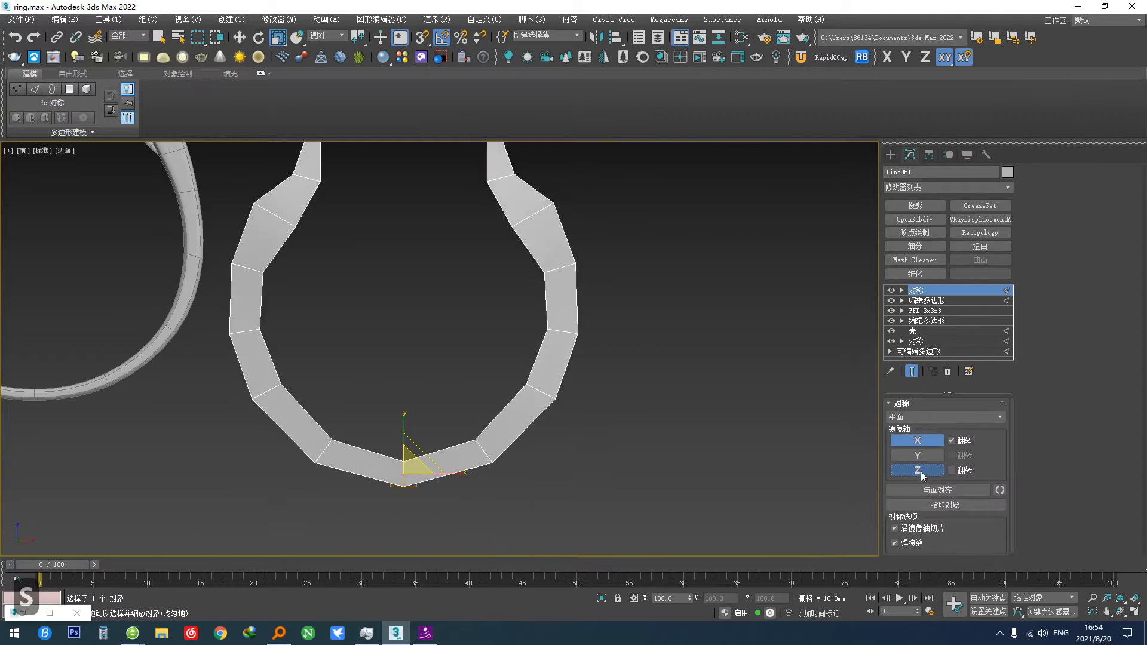
click(675, 477)
Step: In the Edit Poly below the Symmetry, scale the arm tip's vertices narrower along the band's width
scroll(524, 425, down, 4)
alt+middle_drag(524, 425, 454, 478)
scroll(432, 283, up, 4)
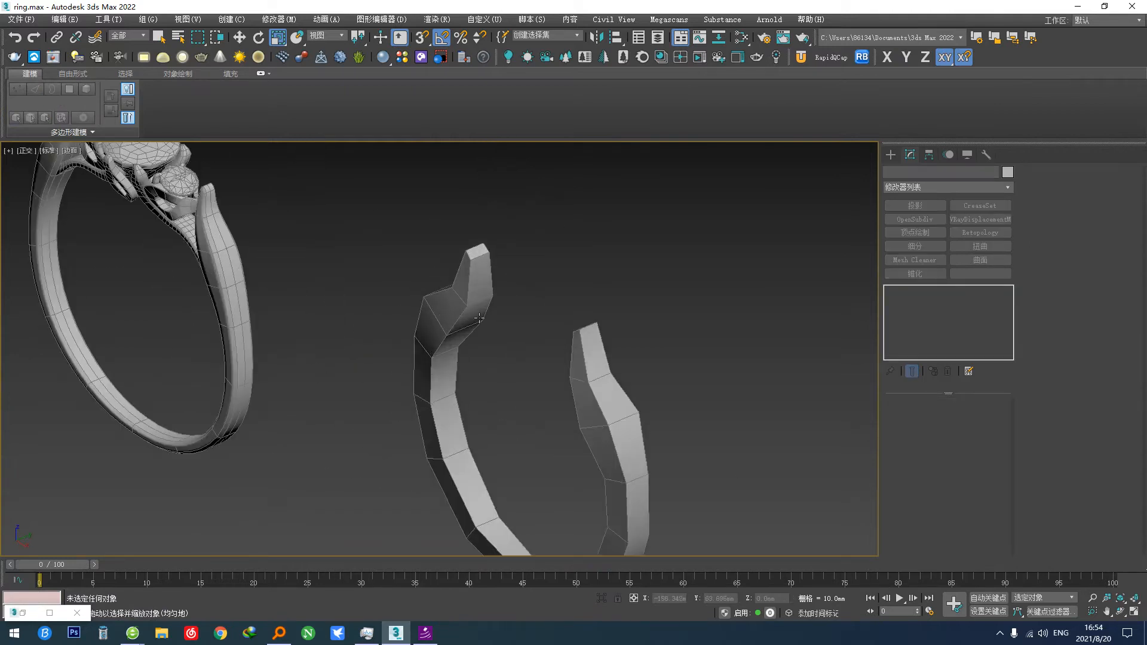
click(453, 341)
alt+middle_drag(453, 341, 496, 281)
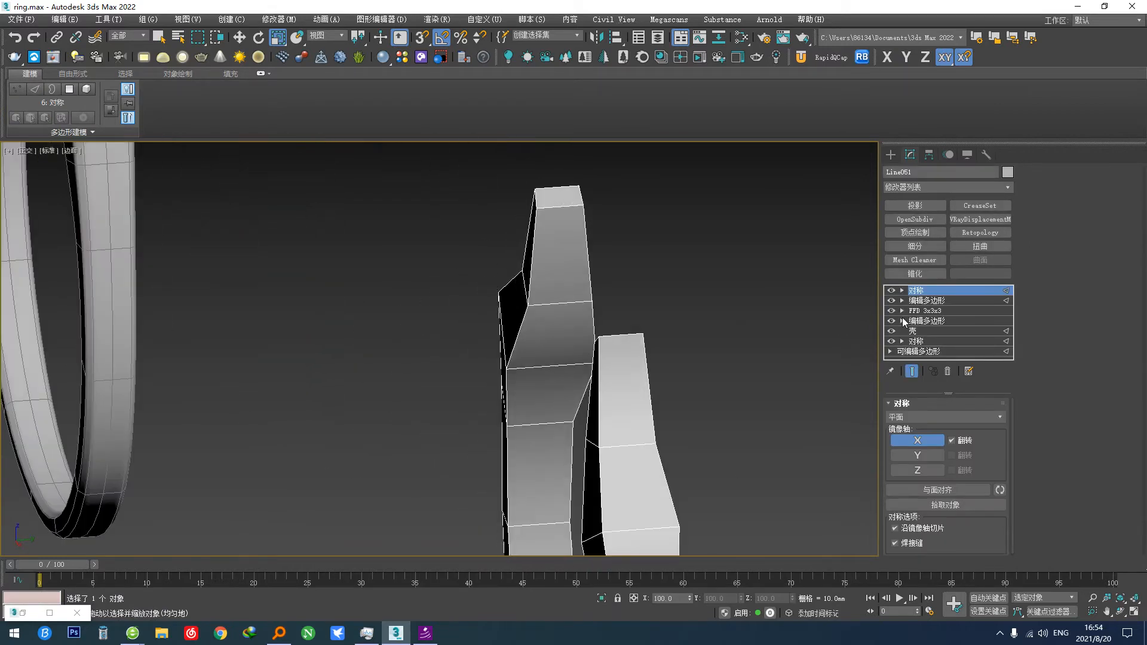
click(931, 300)
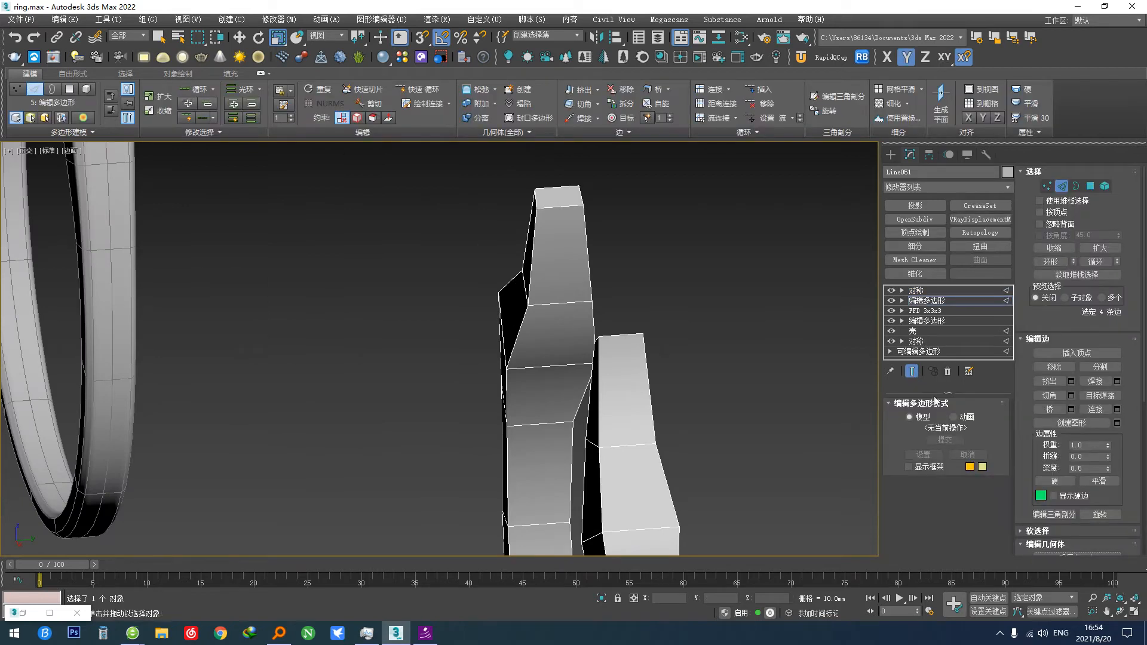
click(1046, 187)
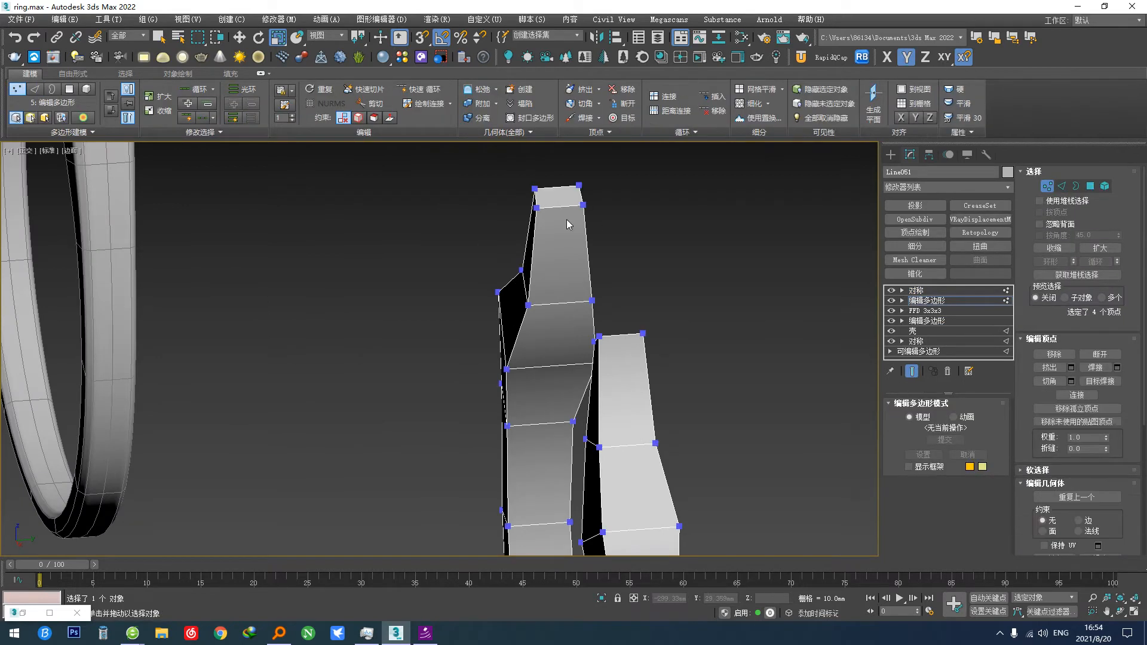
drag(487, 181, 609, 225)
drag(513, 201, 539, 204)
Step: Scale the vertices of the lower cross-sections along Y to narrow the band's width toward the bottom
alt+middle_drag(536, 244, 489, 367)
drag(489, 367, 597, 429)
drag(568, 470, 562, 469)
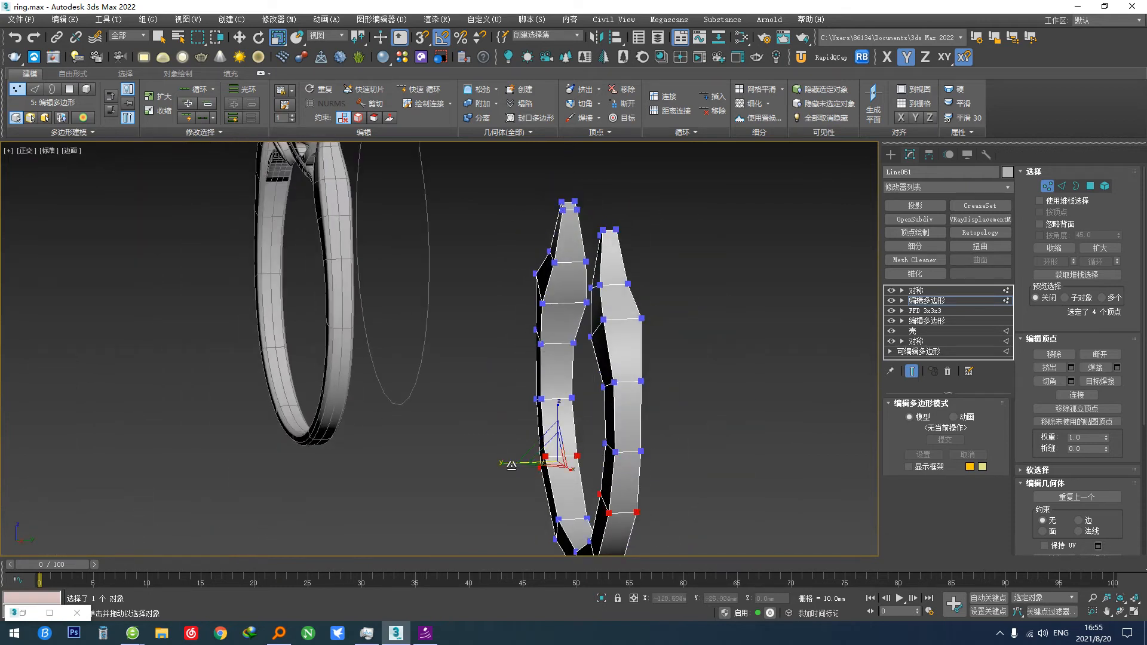
drag(518, 503, 568, 541)
alt+middle_drag(567, 541, 616, 549)
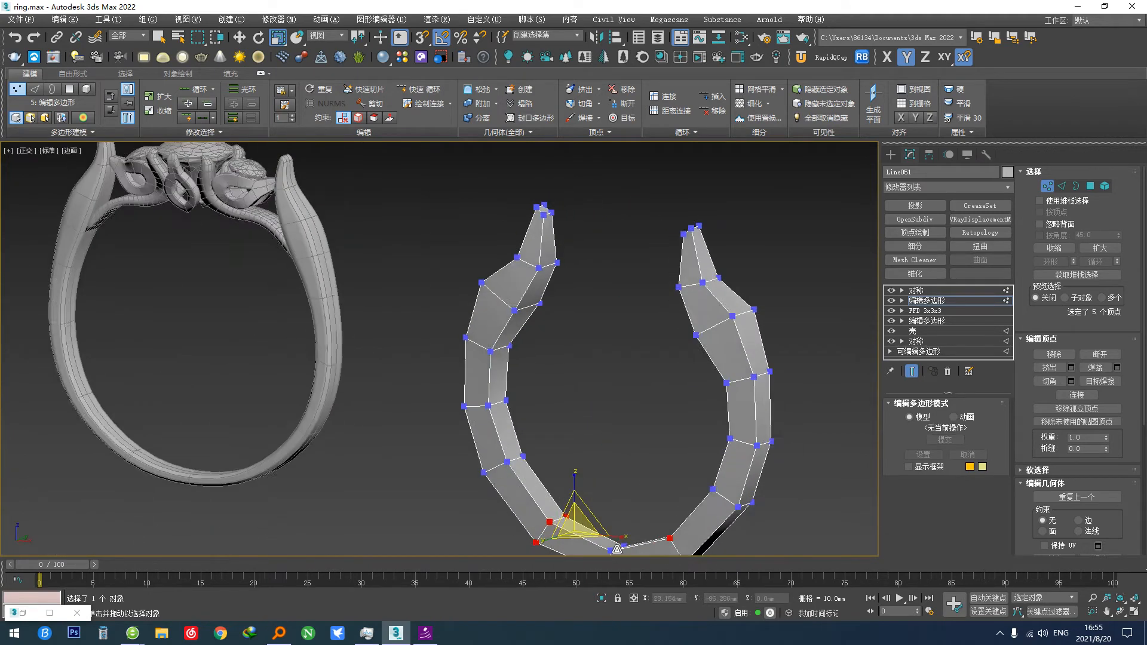
drag(502, 502, 551, 548)
alt+middle_drag(551, 548, 611, 536)
Step: Select the loop of 14 polygons covering the band's front face
click(1091, 186)
scroll(520, 314, up, 3)
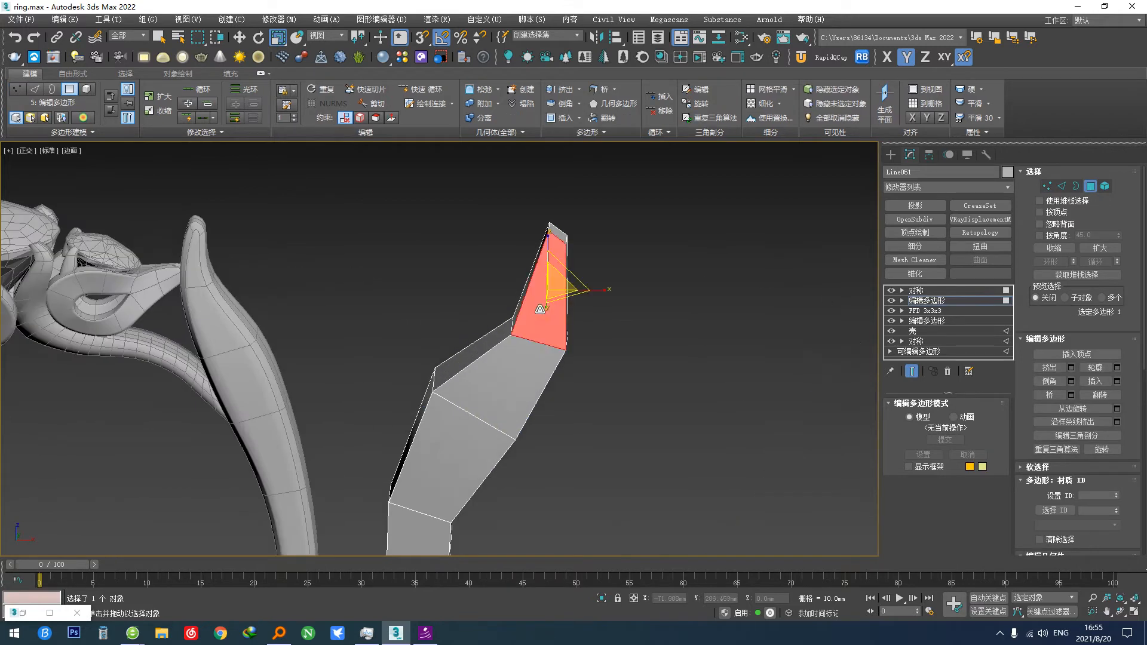
click(540, 307)
scroll(618, 335, down, 4)
scroll(589, 337, up, 3)
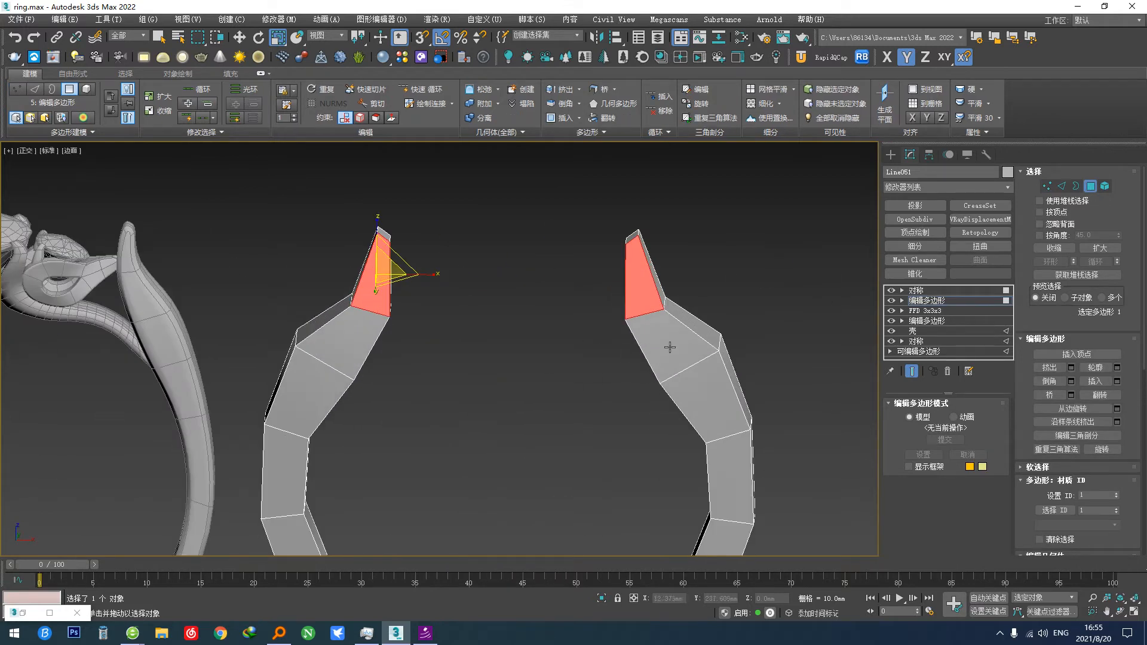
shift+click(642, 294)
alt+middle_drag(598, 334, 512, 364)
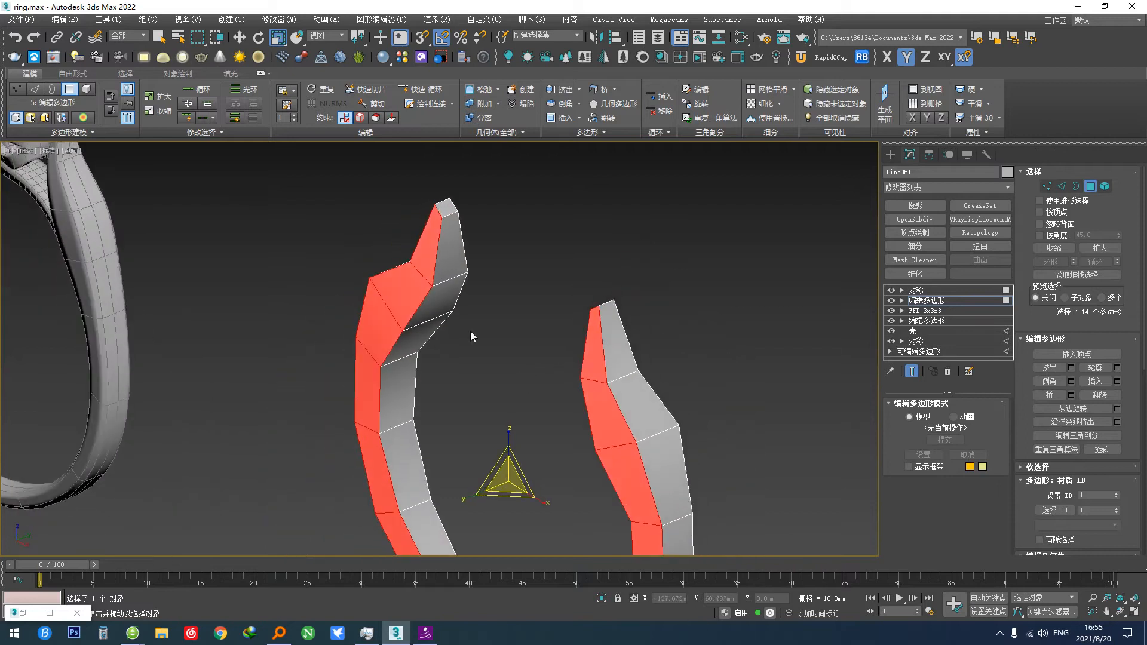
Step: Bevel the selected front faces outward with a slightly inset outline
scroll(451, 253, up, 2)
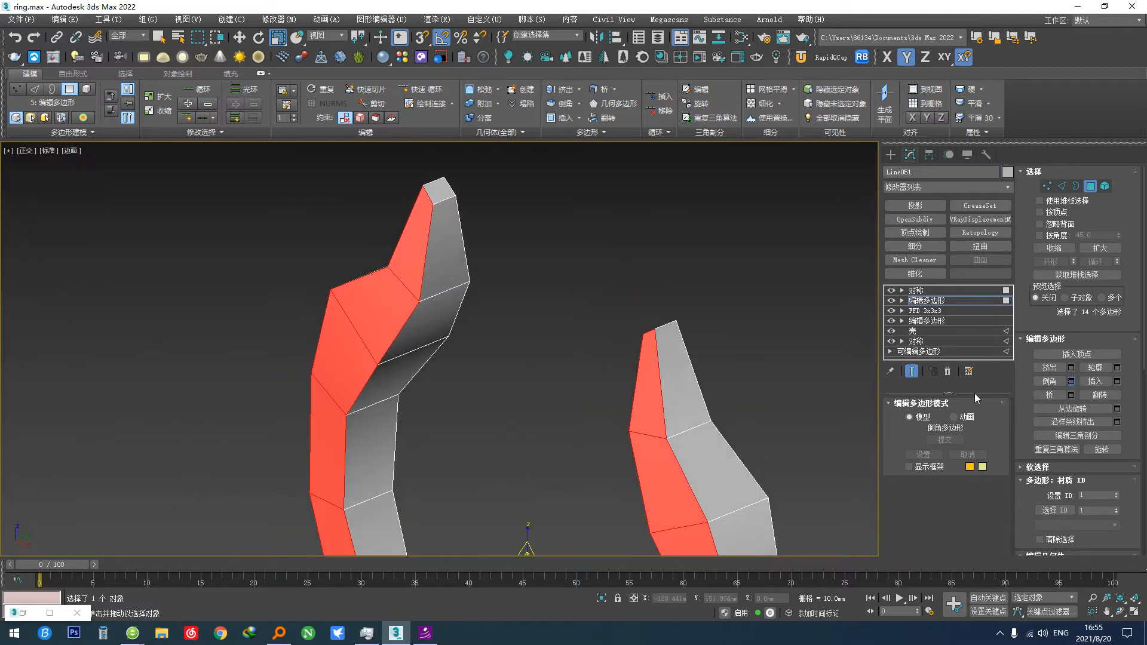
mouse_move(447, 374)
mouse_down()
mouse_move(446, 361)
mouse_move(449, 392)
mouse_up()
key(f)
scroll(379, 233, up, 4)
drag(450, 394, 446, 392)
alt+middle_drag(418, 388, 319, 428)
click(445, 408)
alt+middle_drag(446, 403, 388, 391)
Step: Enable the Z mirror axis alongside X in the upper Symmetry modifier, keeping Y off, to mirror the bevel
click(924, 291)
scroll(607, 371, down, 3)
click(925, 460)
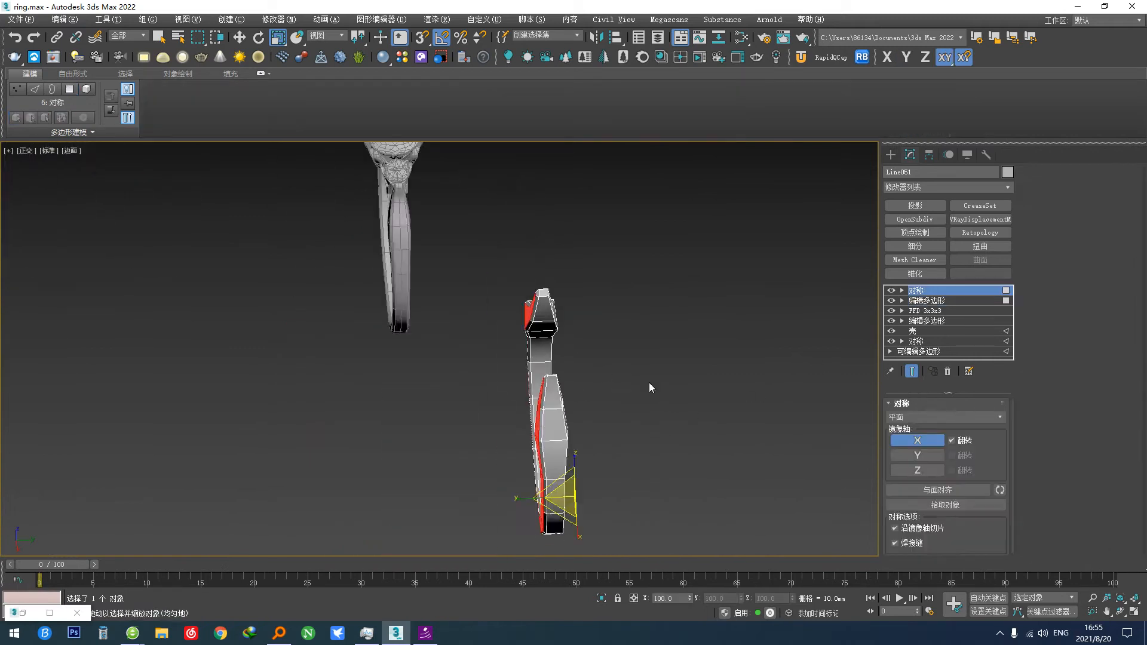
middle_drag(705, 491, 690, 443)
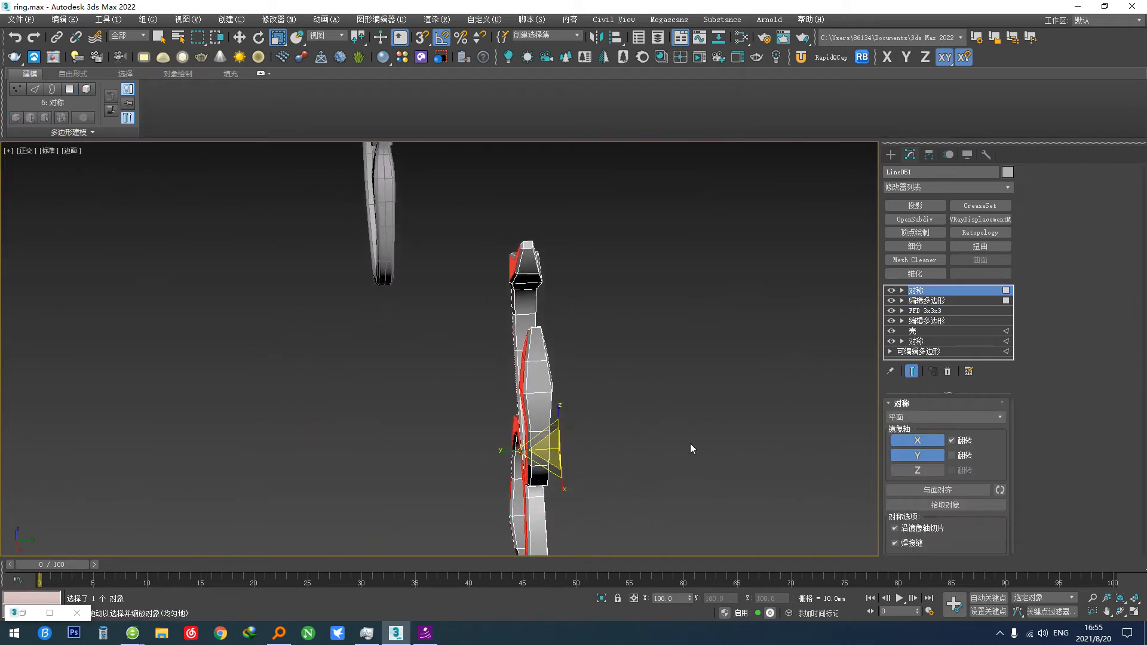
click(934, 470)
click(930, 456)
alt+middle_drag(645, 409, 681, 382)
scroll(475, 226, up, 4)
alt+middle_drag(483, 263, 752, 317)
Step: Try a TurboSmooth modifier above the Edit Poly to preview the smoothed band, and undo it
click(913, 303)
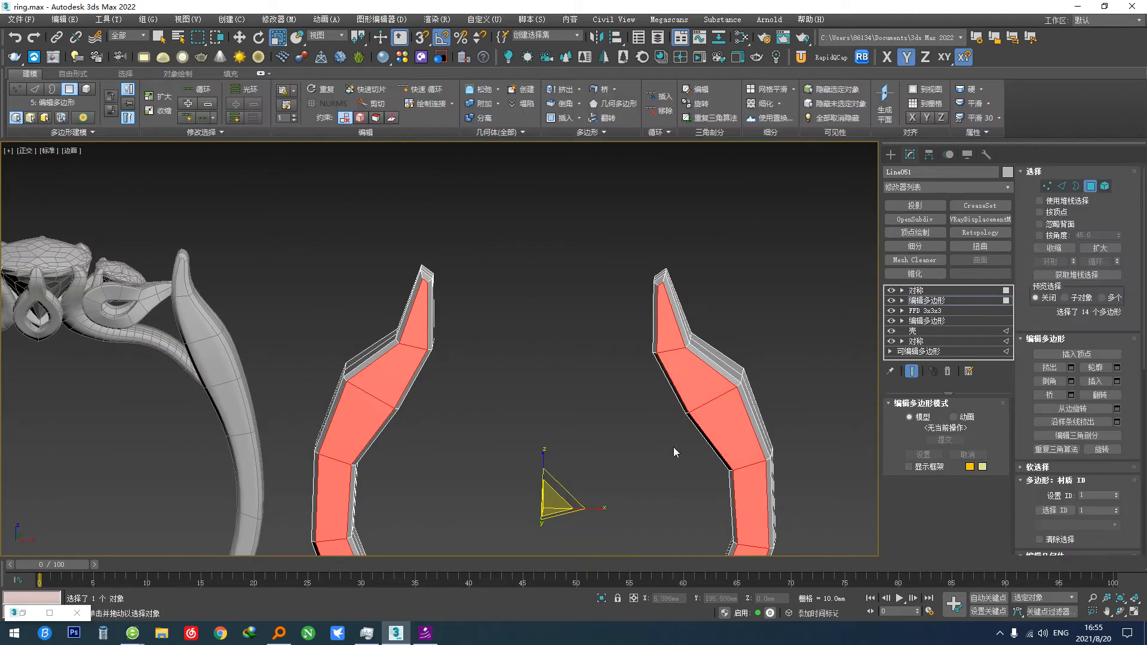
click(1062, 187)
scroll(447, 277, up, 5)
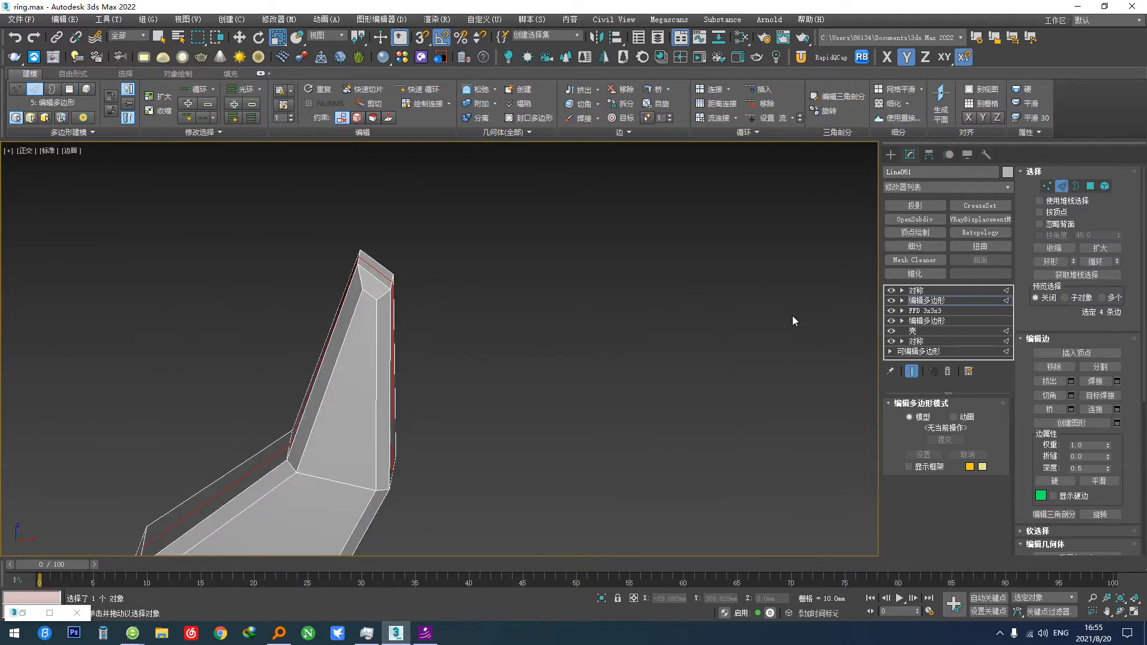
scroll(511, 382, down, 5)
middle_drag(518, 422, 505, 346)
key(z)
alt+middle_drag(532, 420, 479, 437)
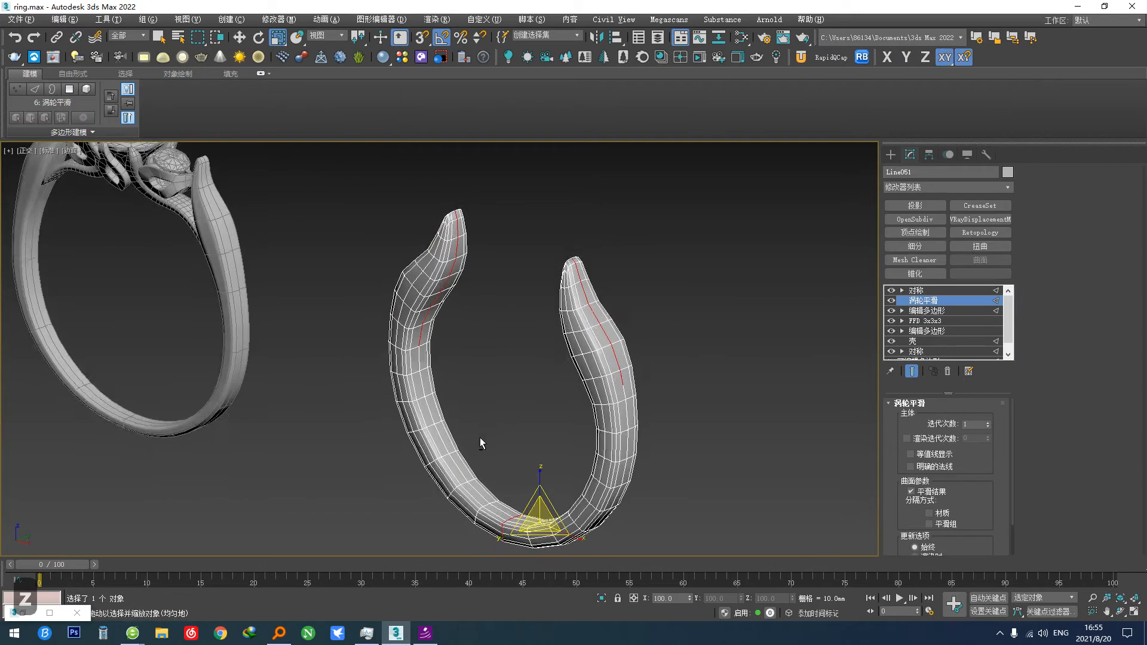
scroll(450, 308, up, 2)
key(ctrl+z)
middle_drag(470, 311, 475, 357)
scroll(435, 269, up, 5)
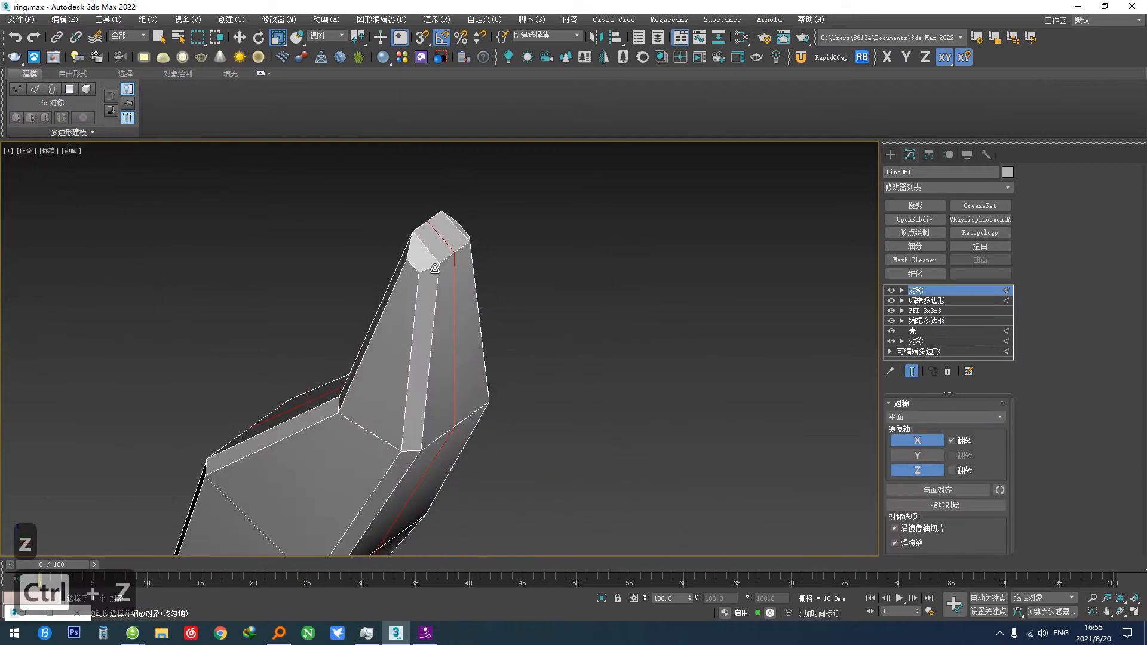
Step: In the Edit Poly, adjust the crease of the short bevel edges at the left arm's tip and return to the Symmetry modifier
click(927, 302)
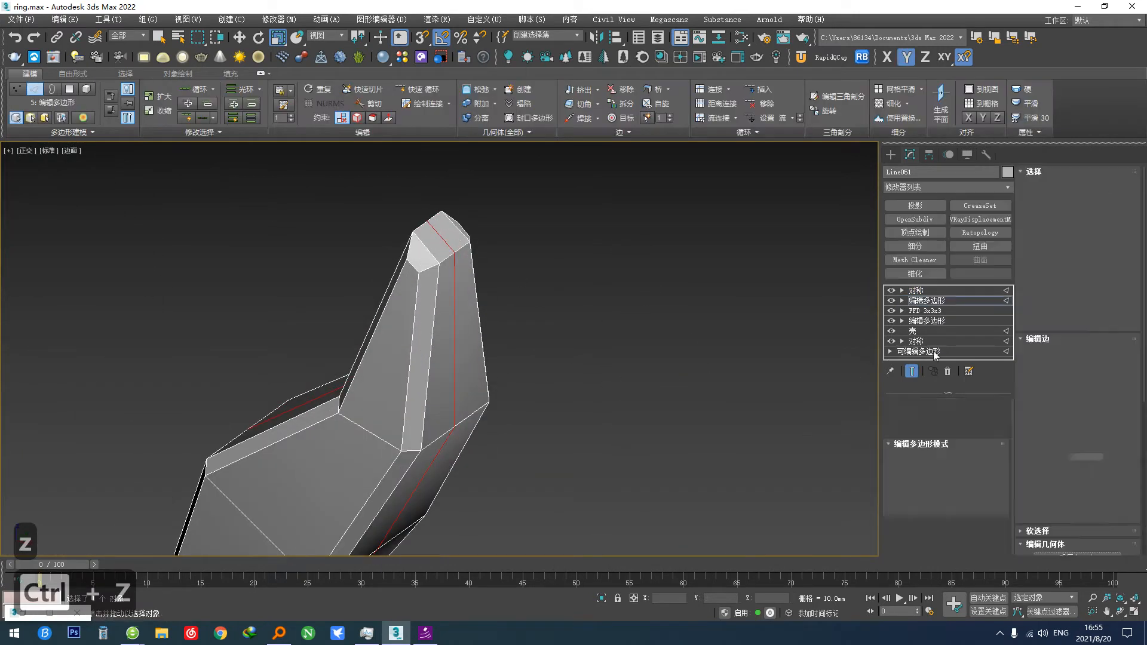
drag(376, 181, 519, 293)
alt+middle_drag(425, 299, 456, 308)
click(404, 274)
scroll(419, 248, up, 4)
double_click(420, 251)
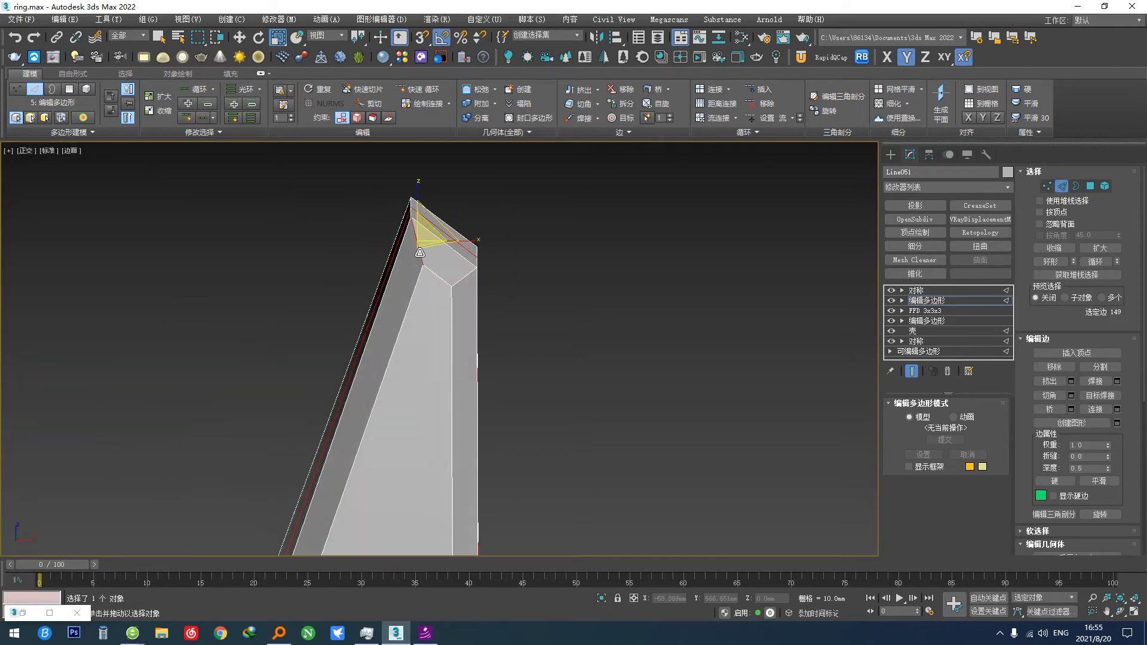
ctrl+double_click(467, 280)
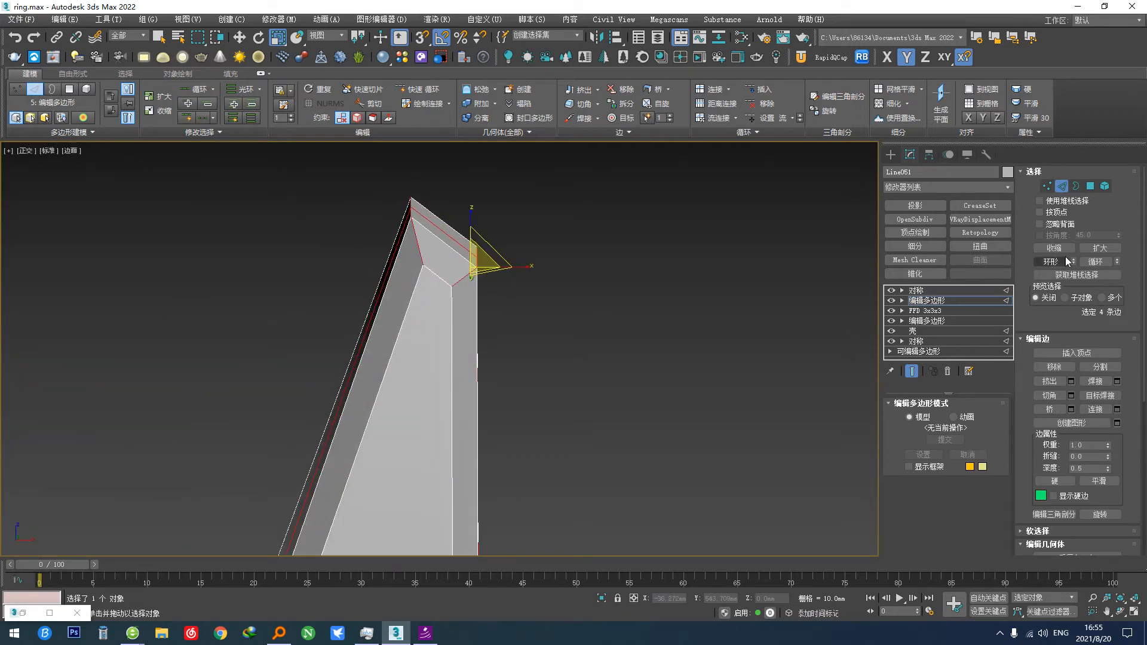
drag(1107, 458, 1103, 359)
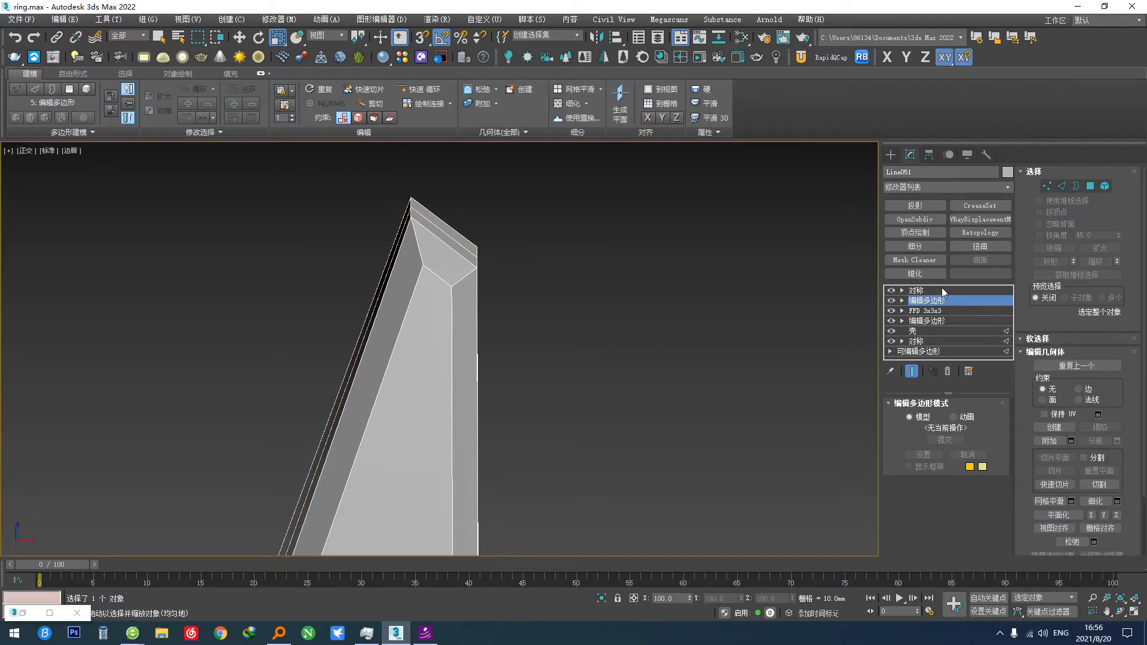
click(938, 290)
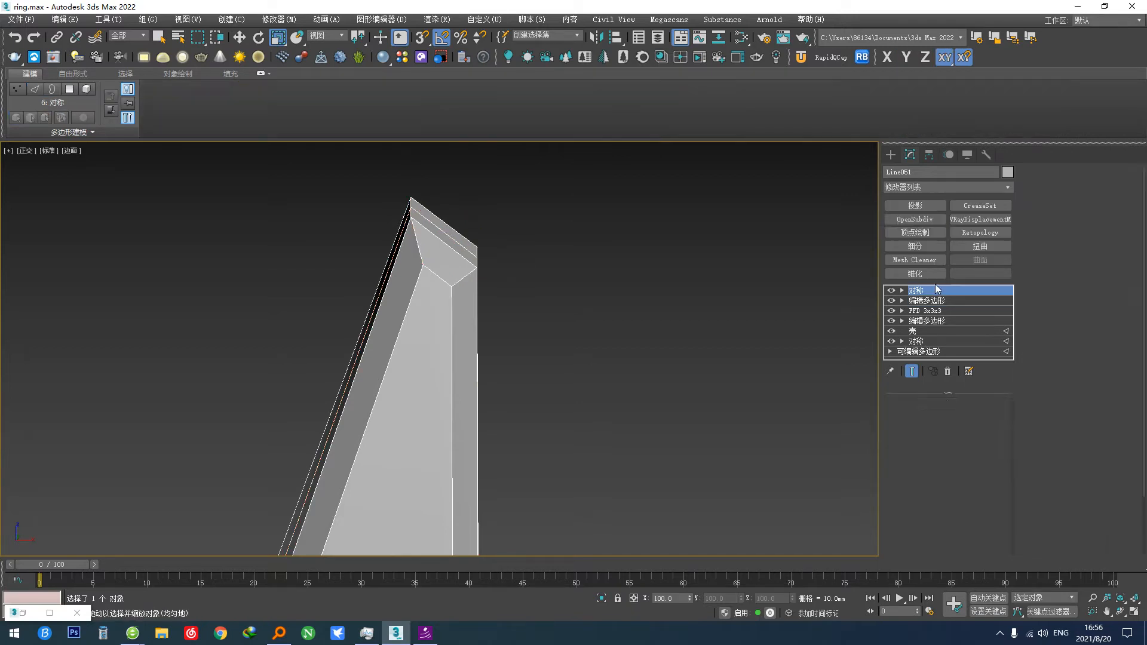
Step: Add an OpenSubdiv modifier above the upper Symmetry modifier and check the smoothed band's arm tips
click(915, 220)
scroll(576, 338, down, 10)
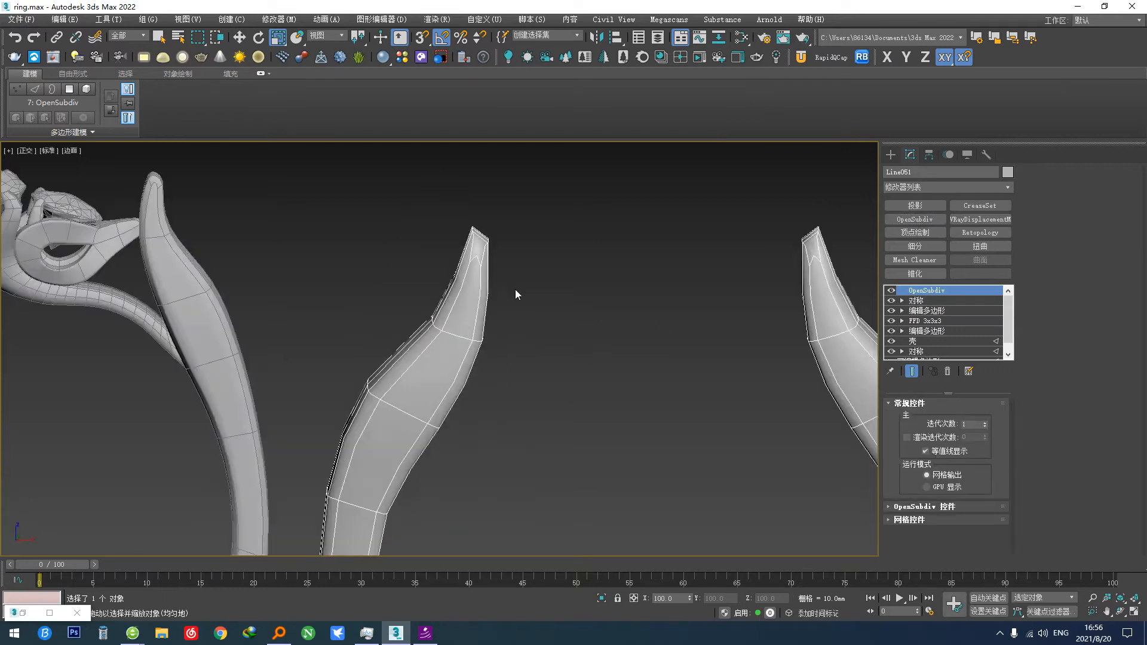
alt+middle_drag(564, 382, 492, 371)
scroll(493, 371, up, 5)
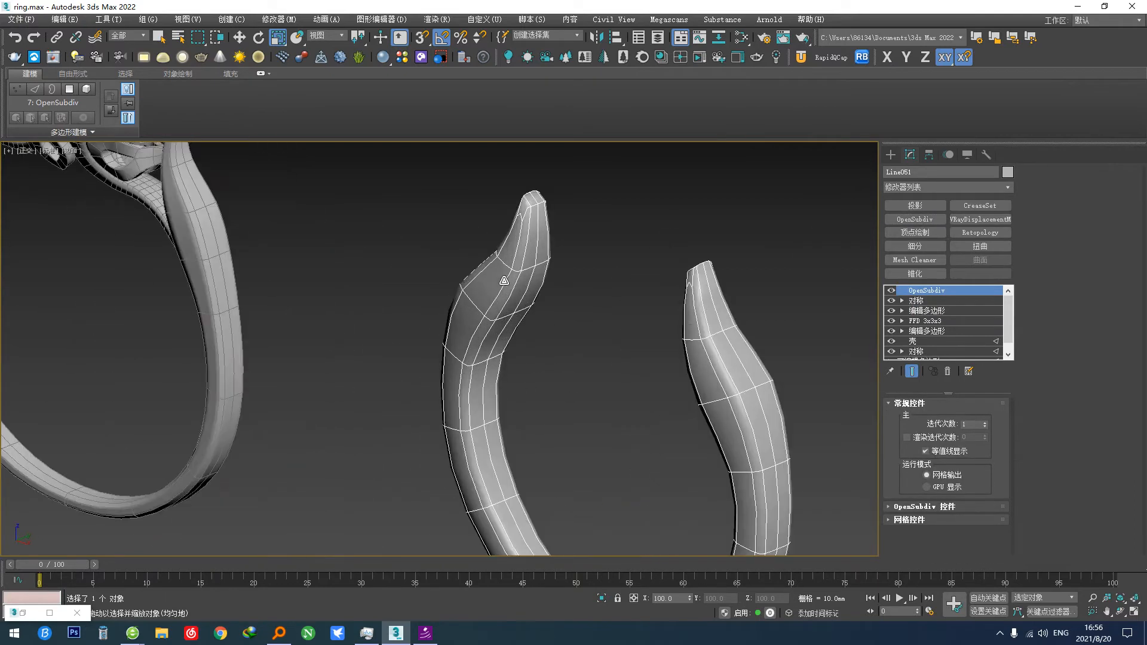
scroll(555, 219, up, 8)
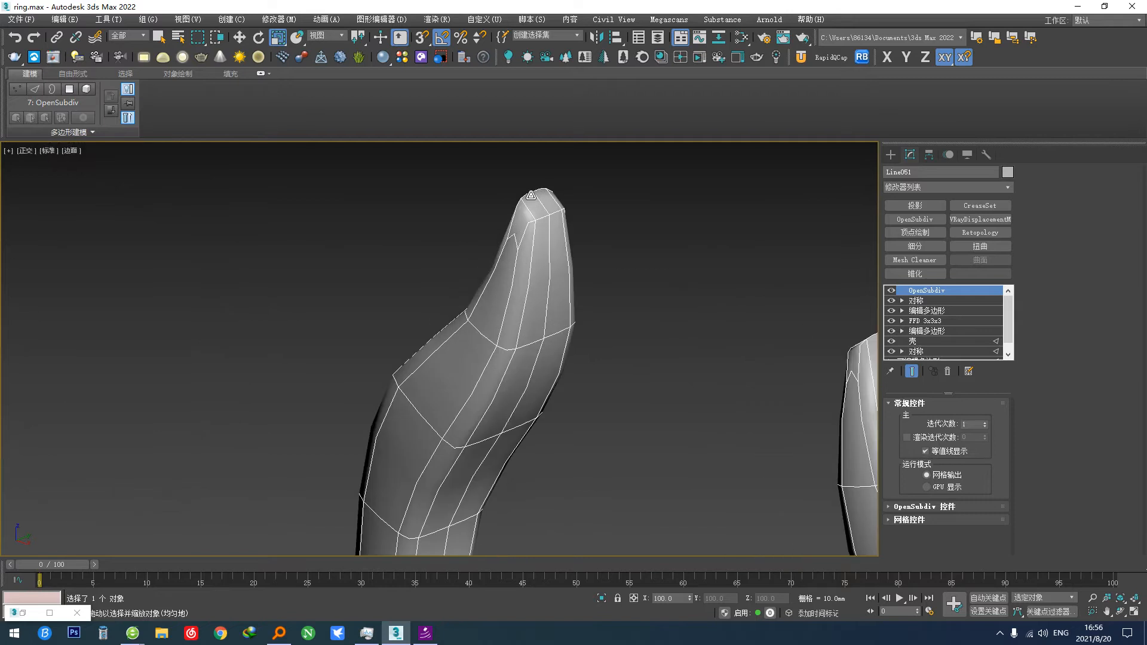
scroll(555, 219, down, 5)
scroll(633, 199, up, 2)
alt+middle_drag(607, 210, 659, 285)
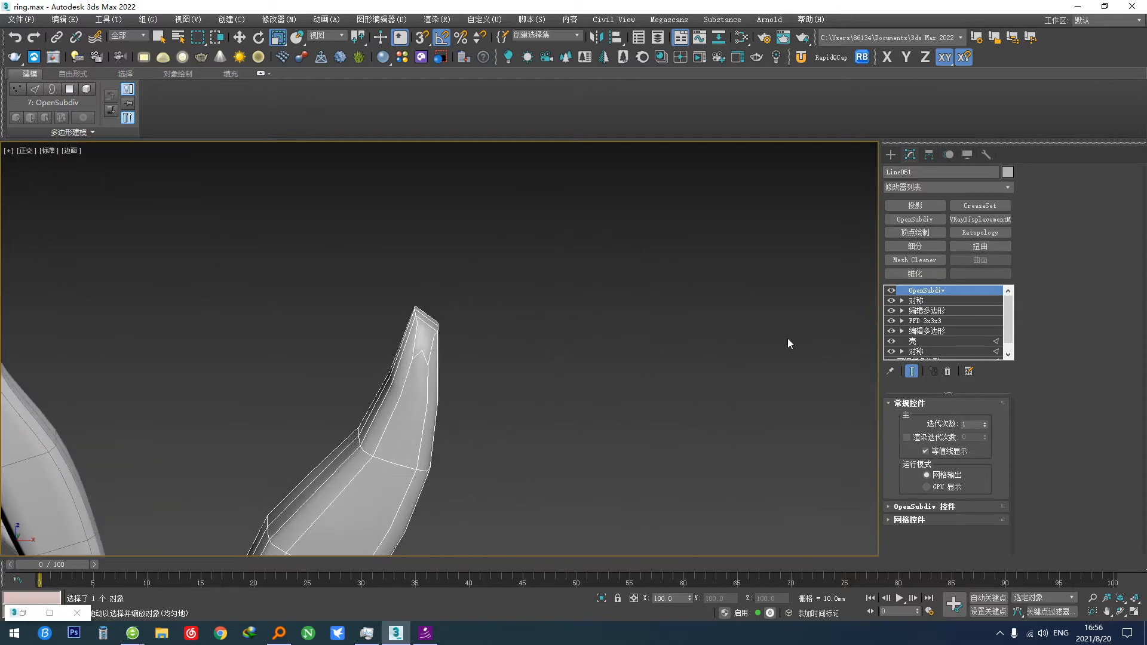
Step: Lower the crease of the left tip's selected edges to 0.08 in the Edit Poly and set the OpenSubdiv iterations to 2
click(927, 311)
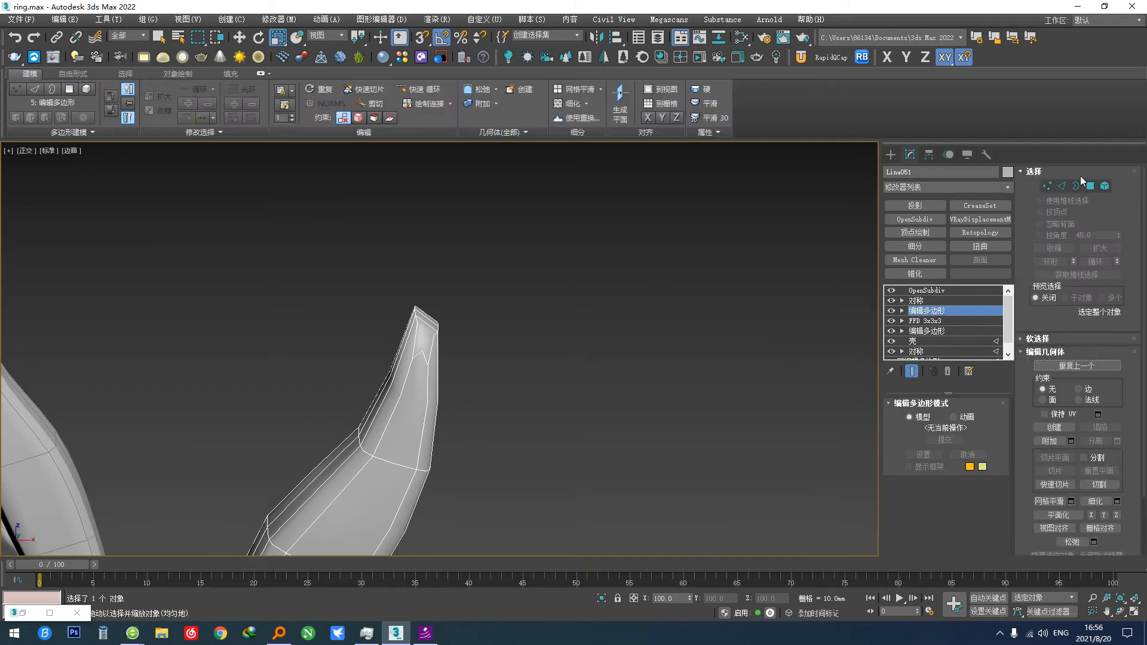
click(1062, 186)
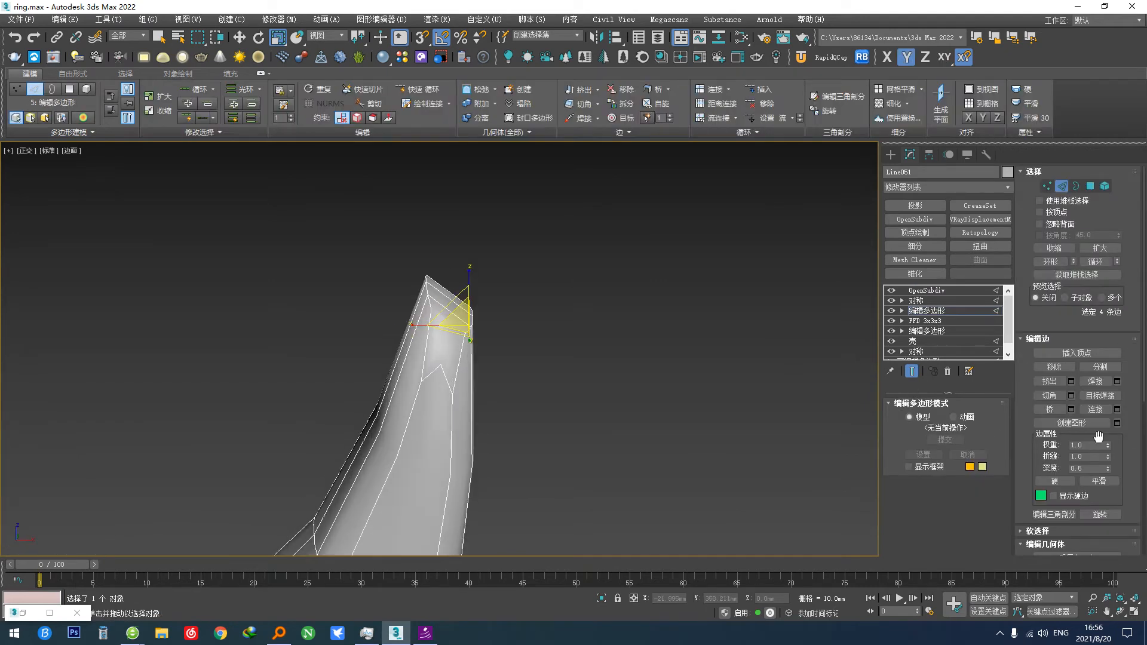
drag(1110, 461, 1108, 521)
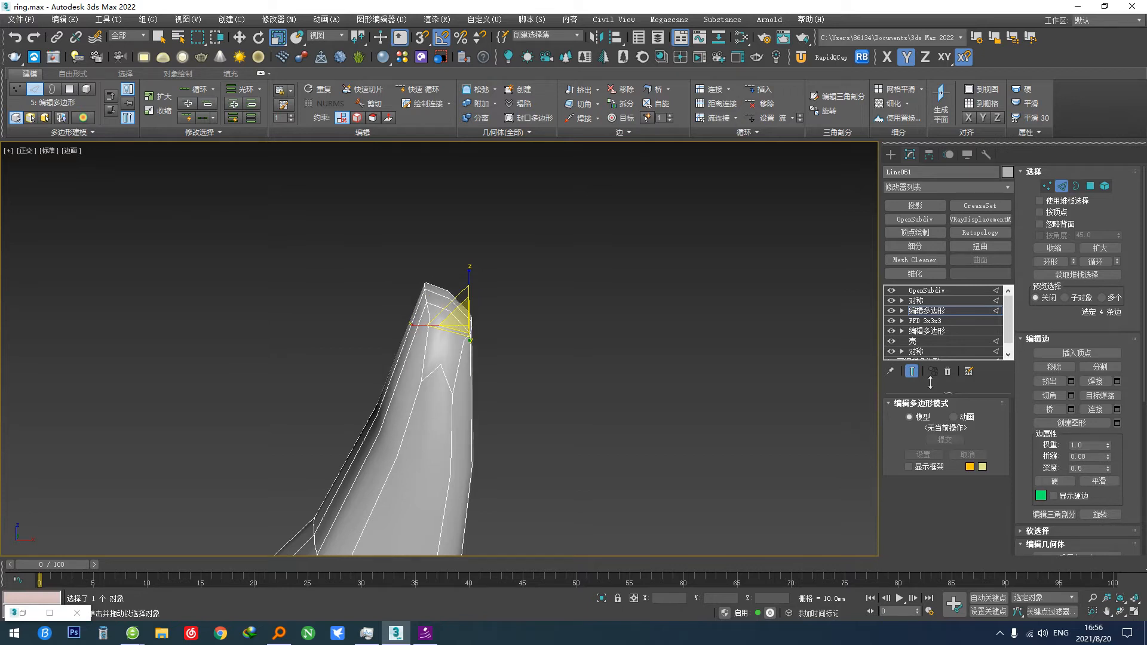
click(927, 292)
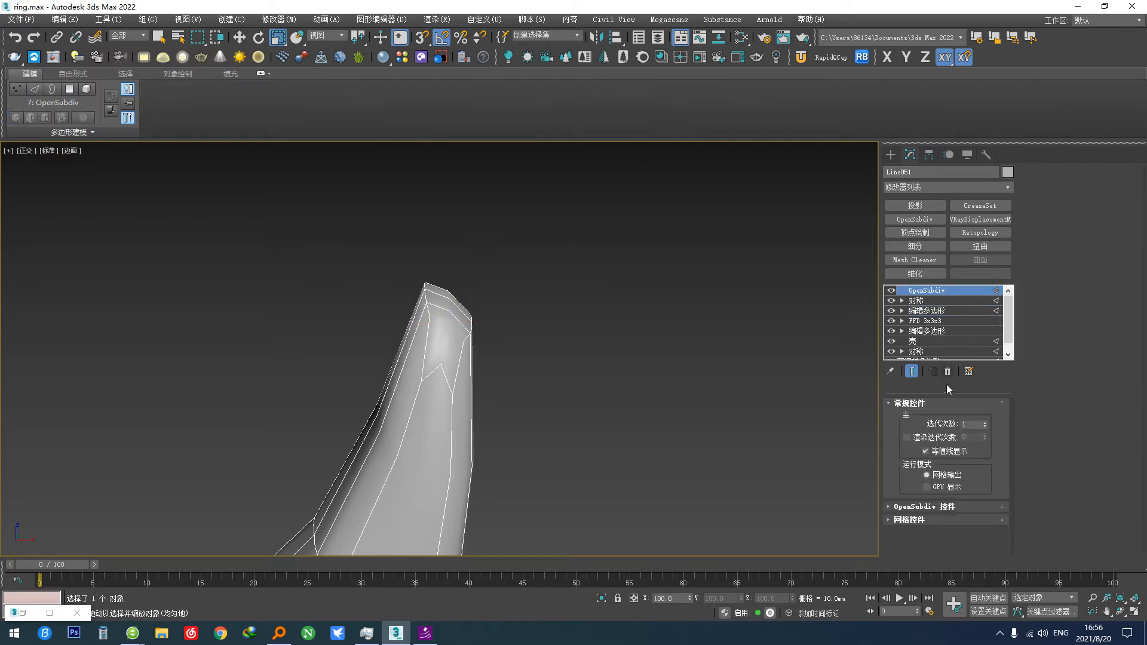
click(985, 422)
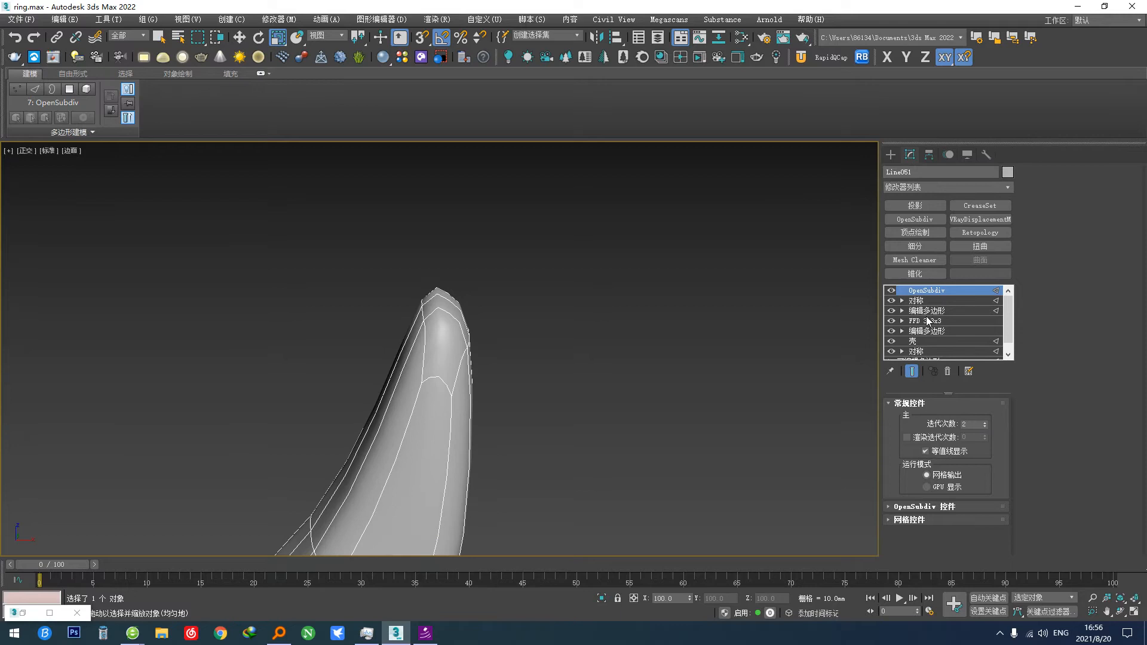
Step: Set the crease of the left tip's selected edges to 0.15 in the Edit Poly
click(926, 311)
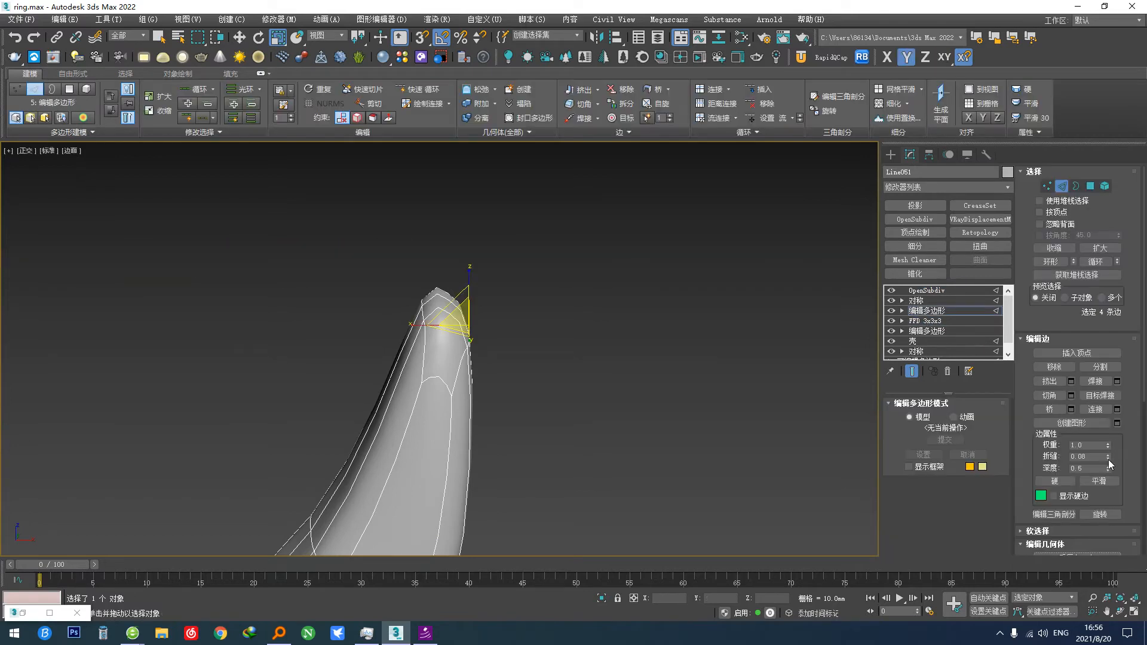
drag(1107, 458, 1106, 454)
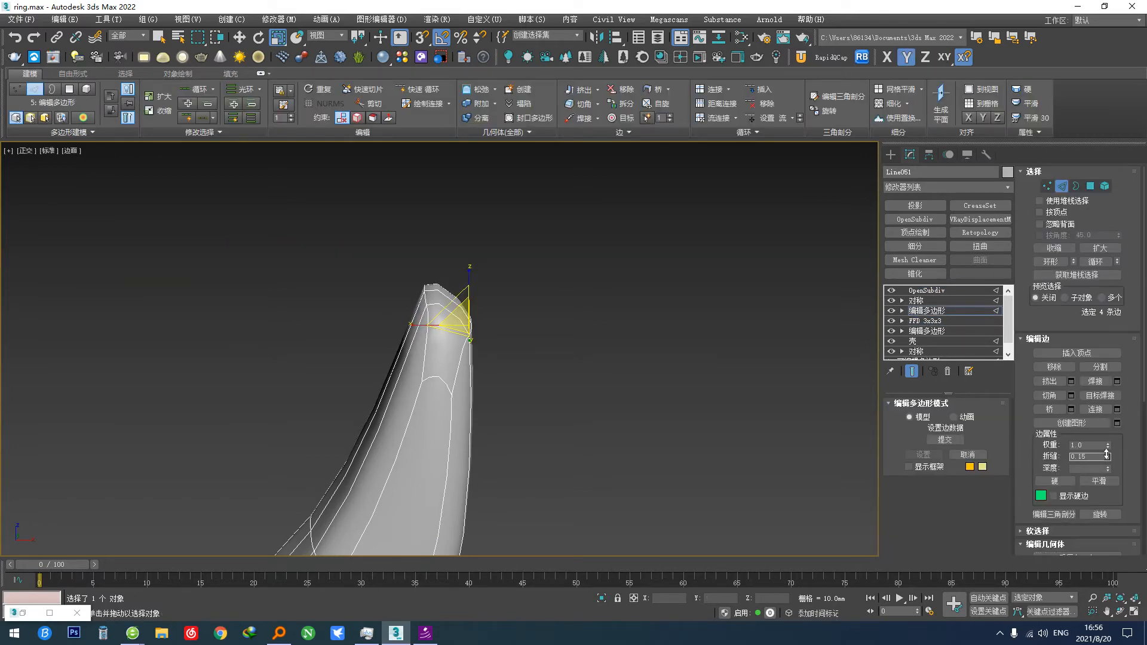
scroll(594, 414, down, 5)
scroll(600, 441, down, 8)
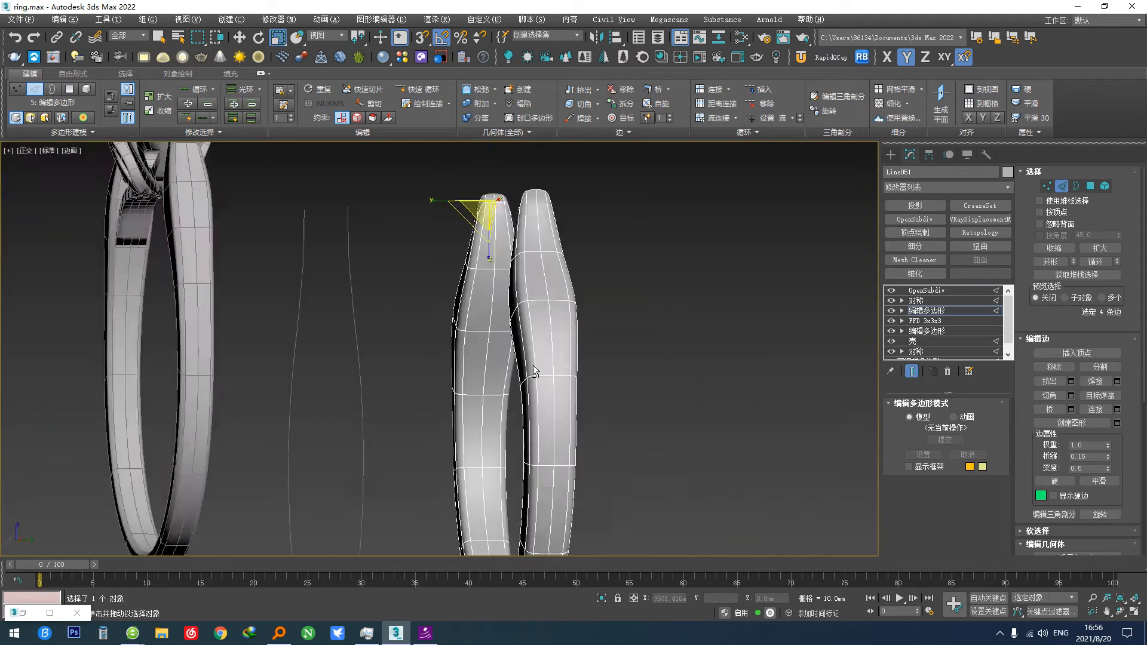
Step: In the front view, move the band's bottom centre vertices slightly upward
key(f)
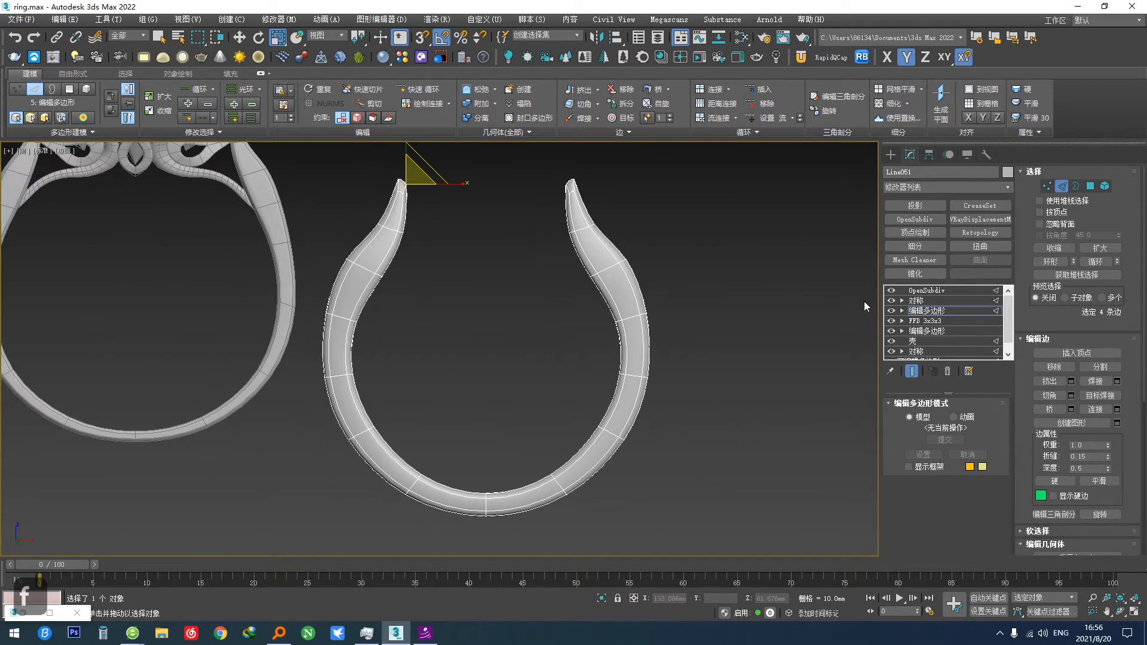
key(1)
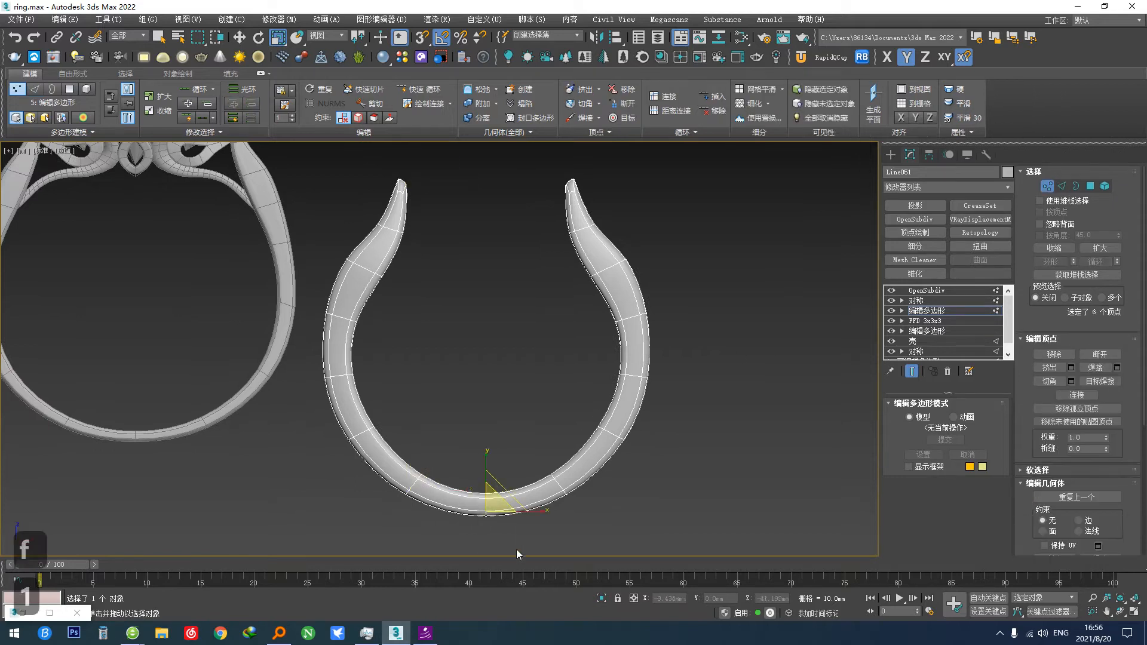
key(w)
scroll(497, 528, up, 3)
drag(491, 487, 491, 478)
Step: Scale the band's lower-left vertex group to about 89%, shift it slightly outward, and leave vertex editing
drag(215, 357, 354, 440)
key(r)
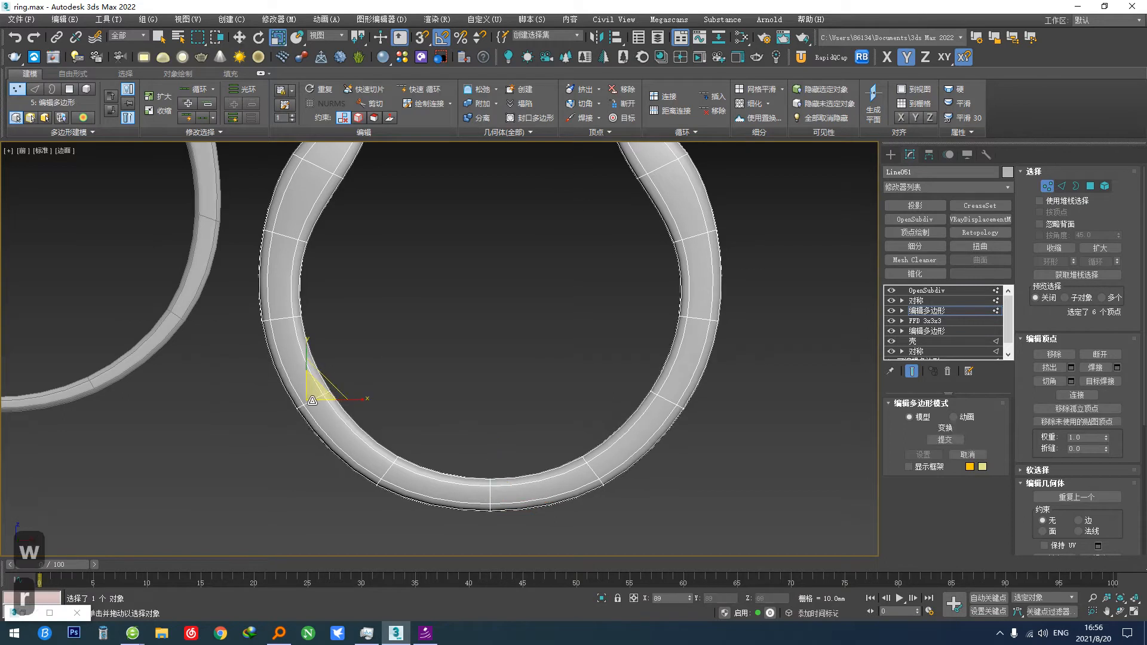
key(w)
drag(325, 388, 322, 392)
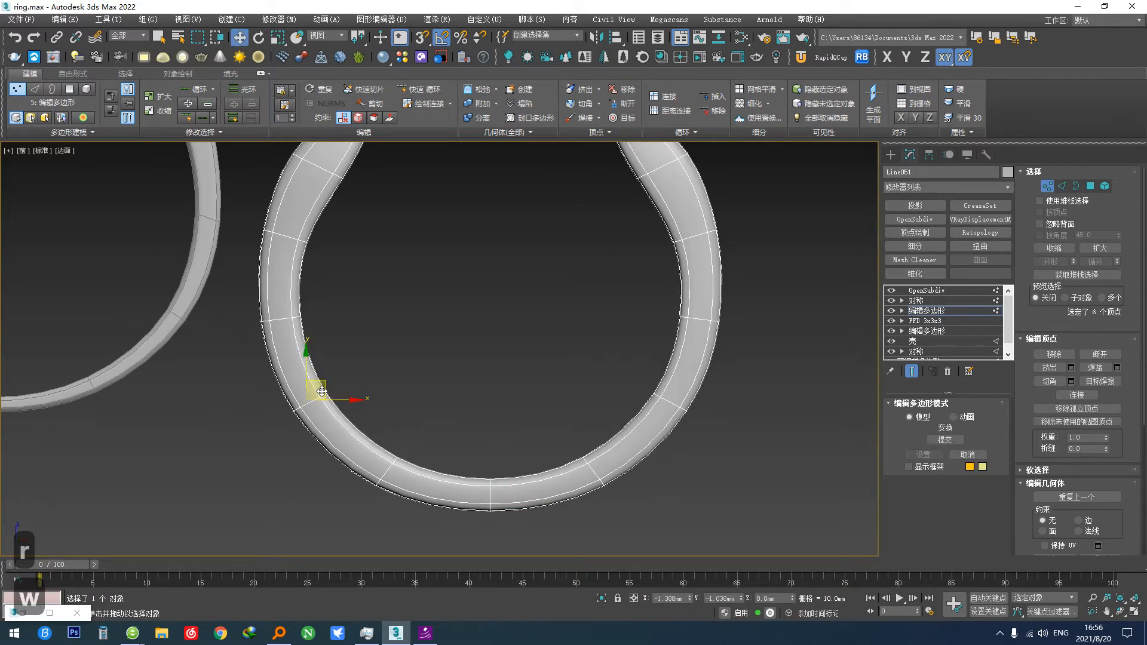
scroll(514, 475, down, 3)
scroll(440, 470, up, 1)
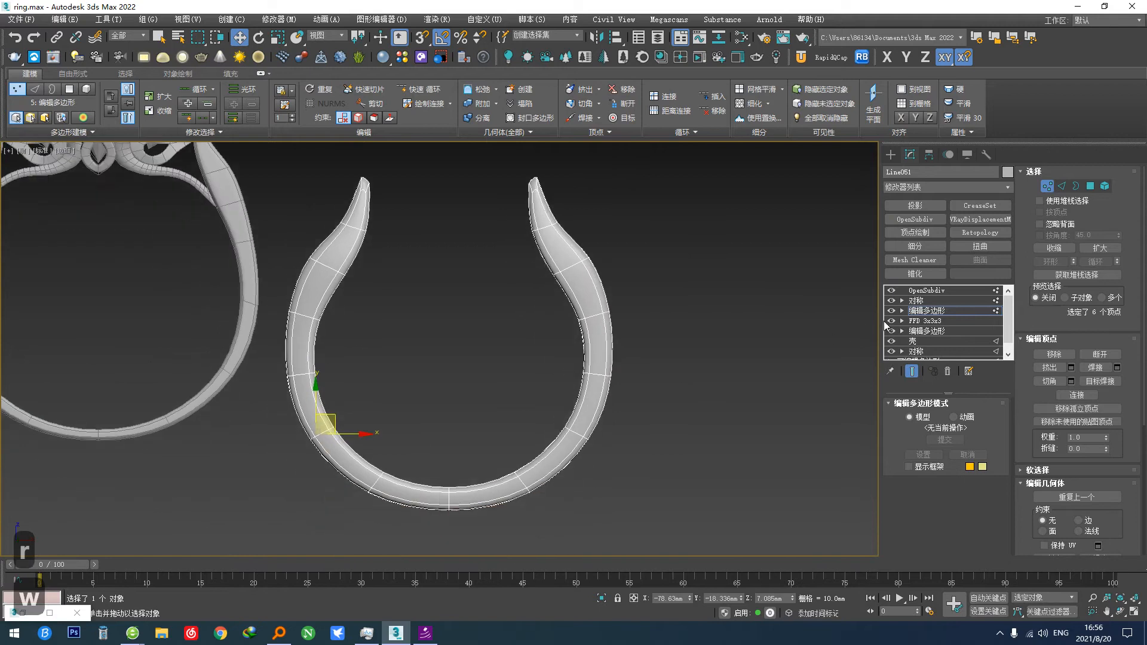
click(1047, 186)
Step: Open the finished ring's group recursively and examine its curved inner strand in isolation
scroll(702, 379, down, 4)
scroll(484, 318, up, 6)
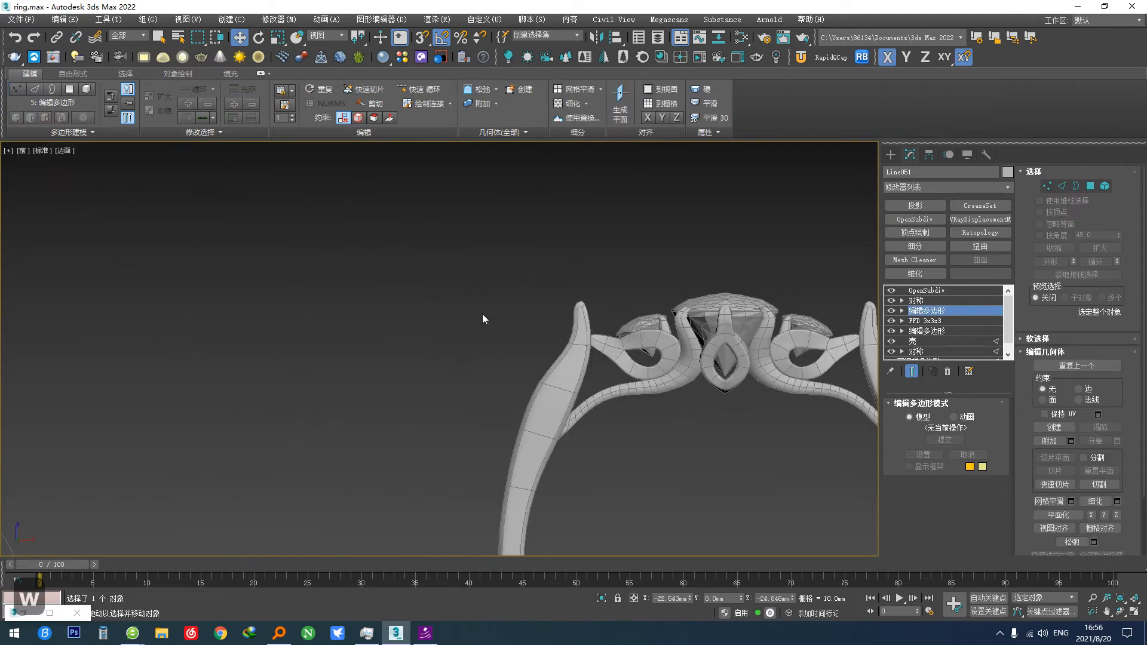
click(620, 386)
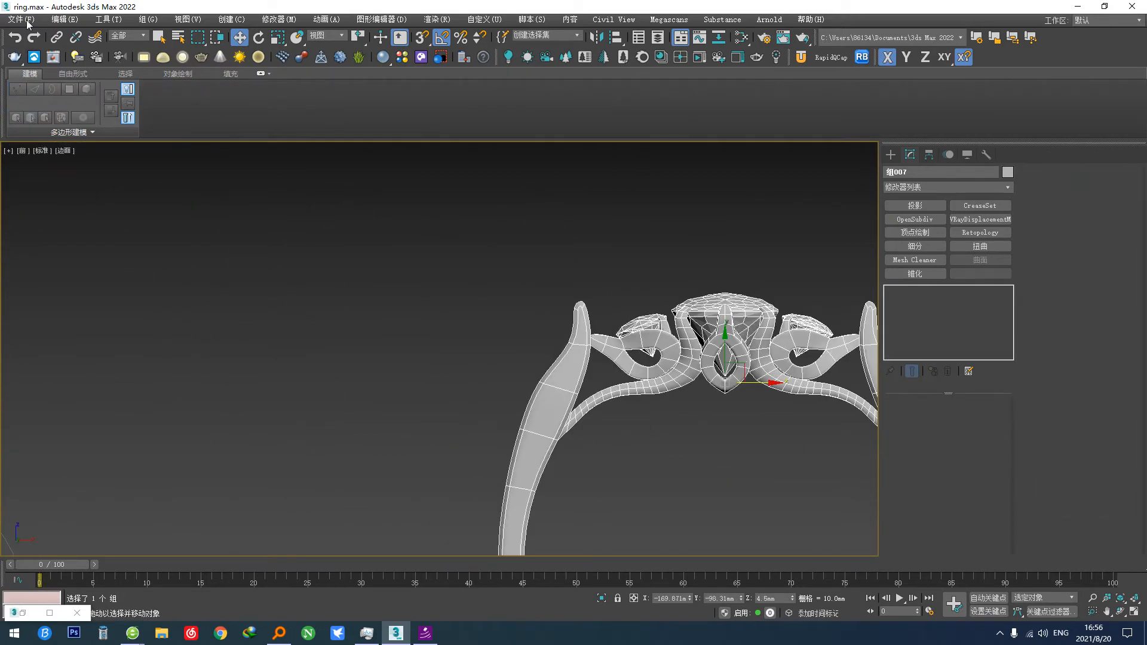
click(145, 20)
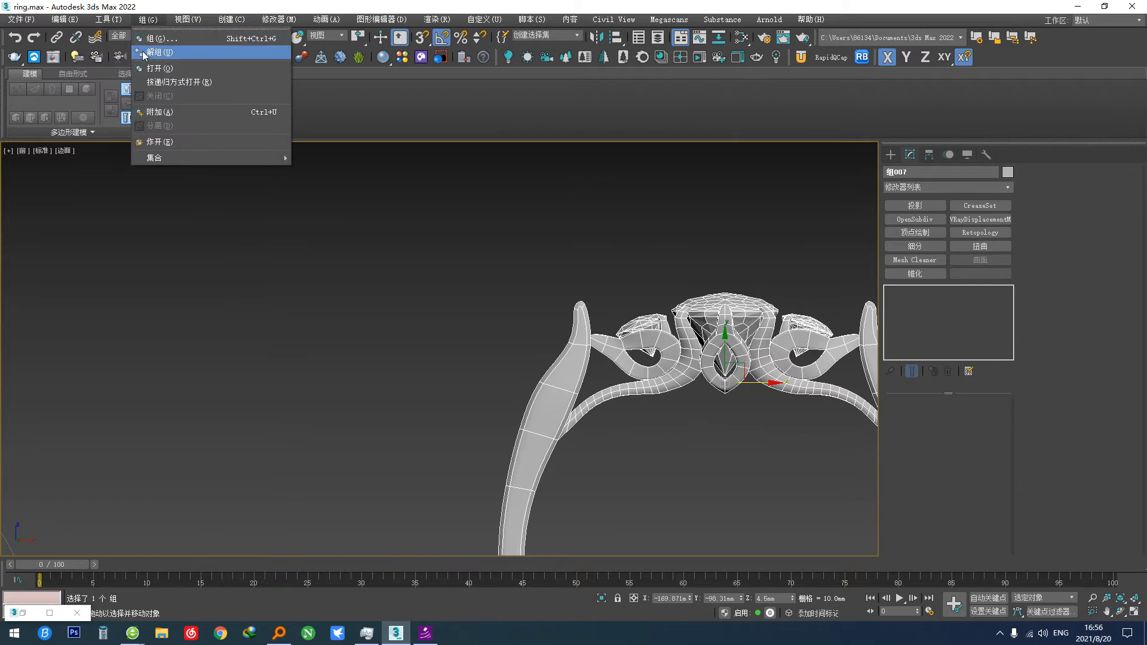
click(170, 82)
click(689, 378)
key(alt+q)
alt+middle_drag(670, 420, 539, 475)
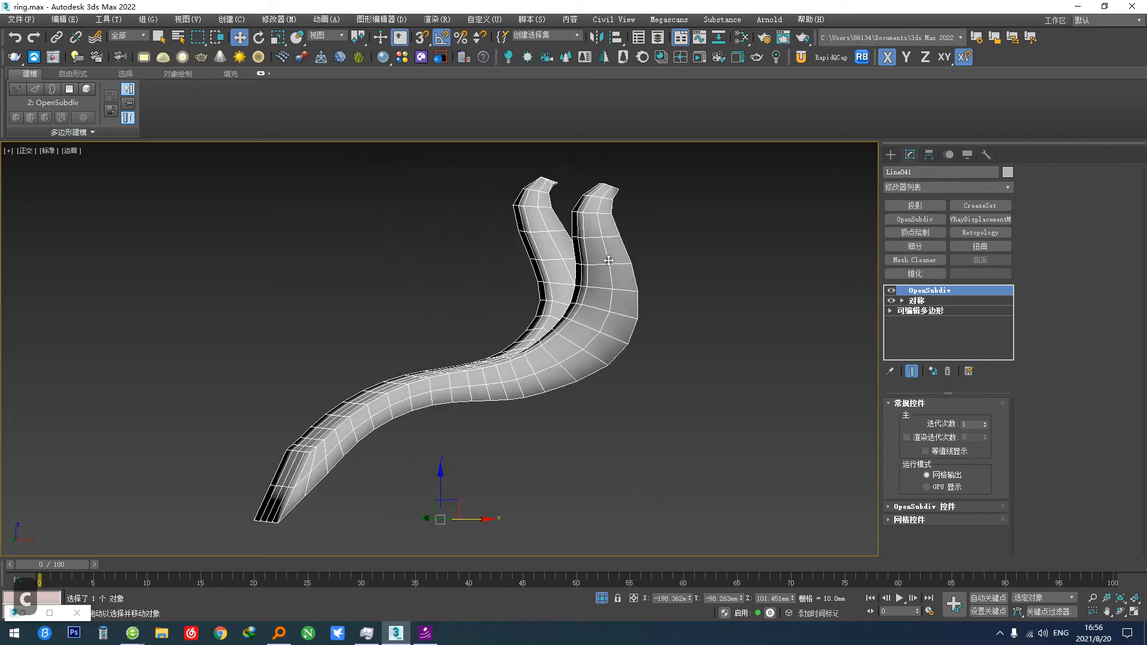
scroll(518, 392, down, 3)
key(f)
middle_drag(507, 431, 385, 403)
scroll(385, 403, down, 3)
click(601, 599)
Step: Draw a five-point line in the front view from the left arm's inner side into the band's opening, turning upward at the middle
middle_drag(562, 517, 197, 466)
middle_drag(660, 423, 365, 389)
scroll(364, 389, down, 2)
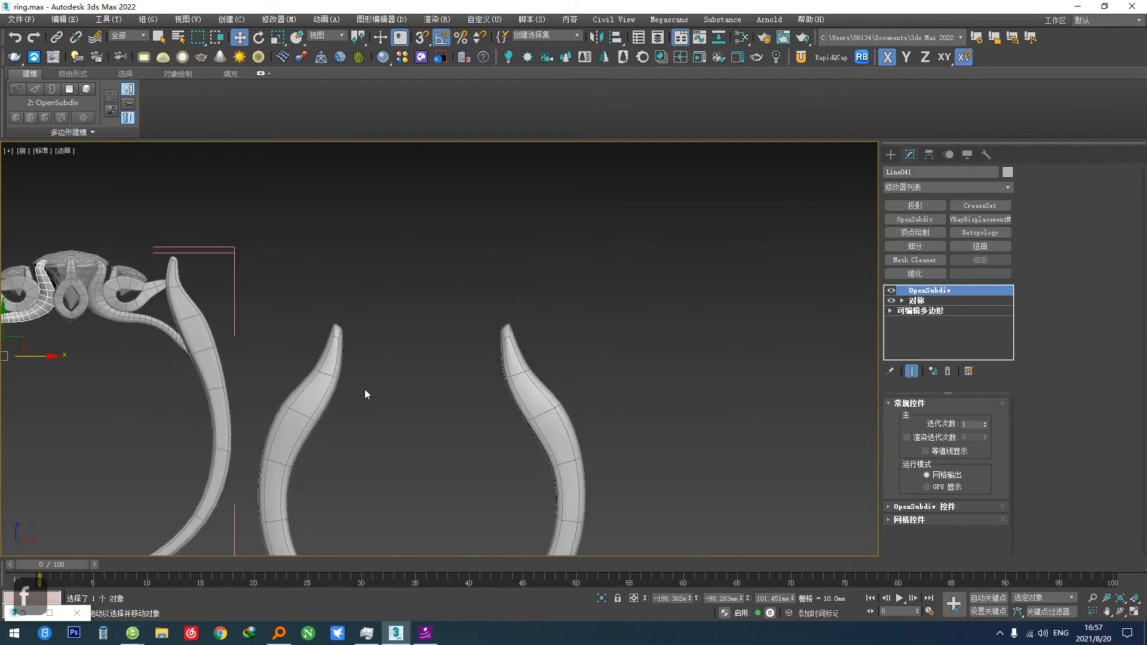
scroll(365, 407, up, 2)
right_click(375, 397)
click(399, 360)
scroll(346, 395, up, 2)
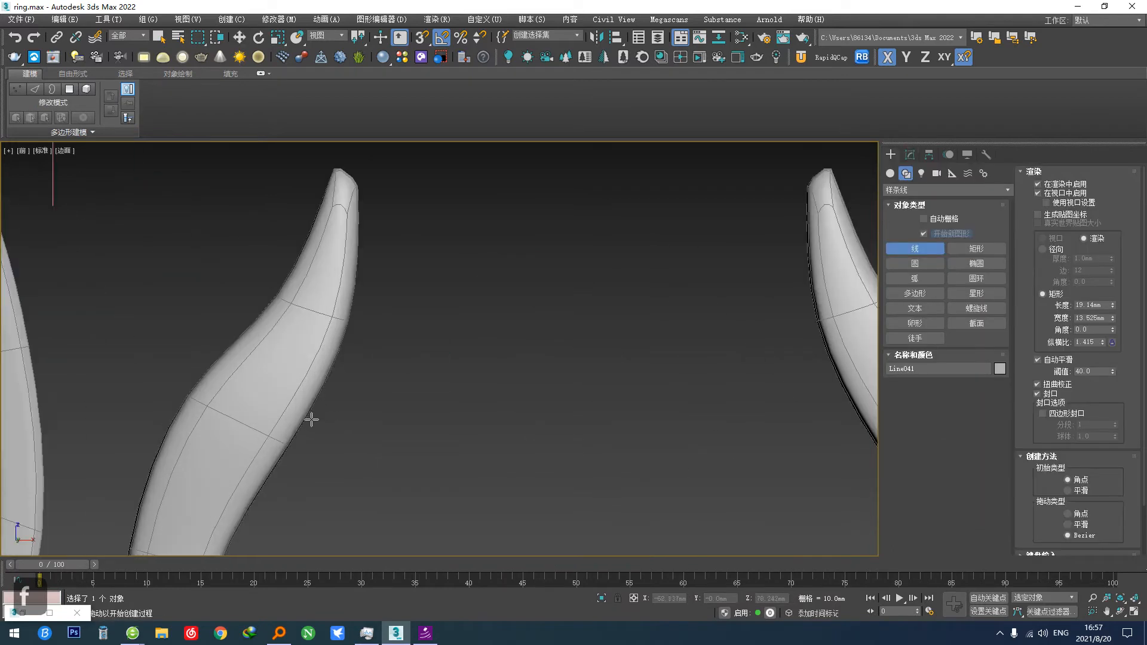
scroll(326, 409, down, 5)
scroll(400, 403, up, 3)
middle_drag(366, 412, 413, 413)
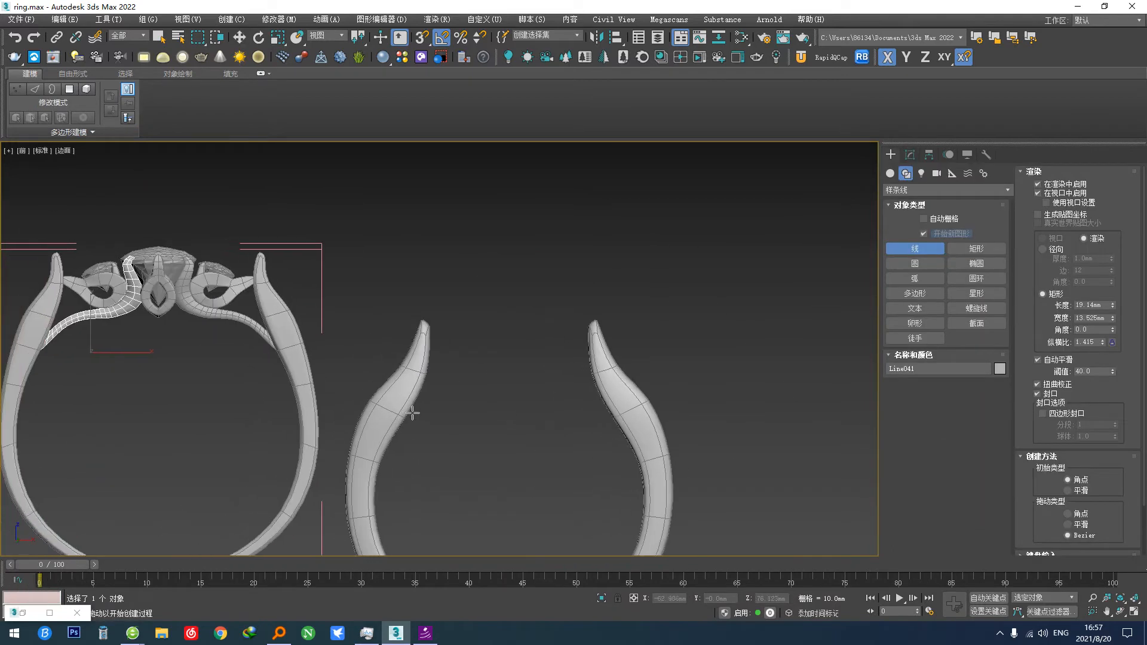
click(410, 426)
click(431, 399)
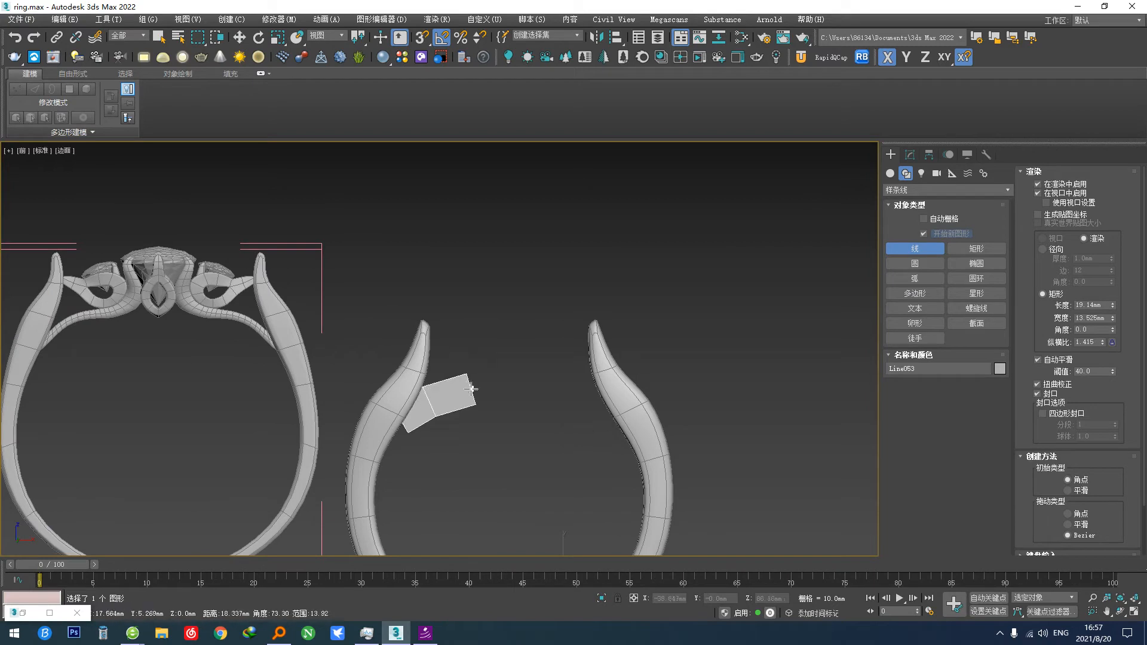
click(475, 388)
click(497, 372)
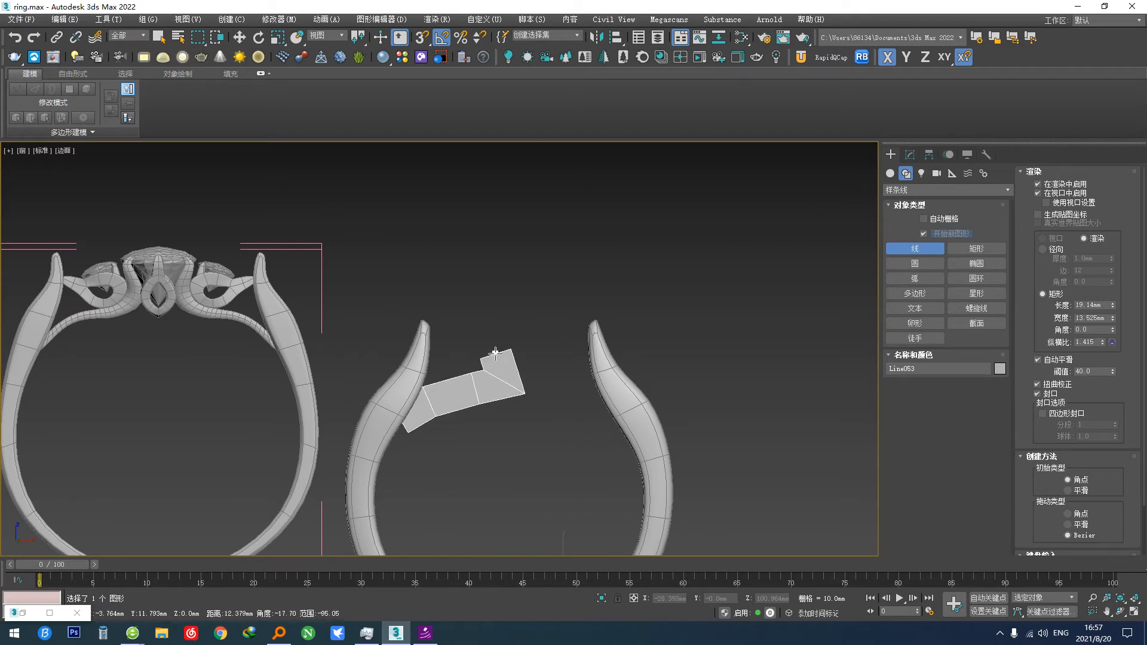
click(507, 312)
right_click(508, 310)
Step: Reduce the new line's rectangular rendering width to 5.545 mm
click(910, 155)
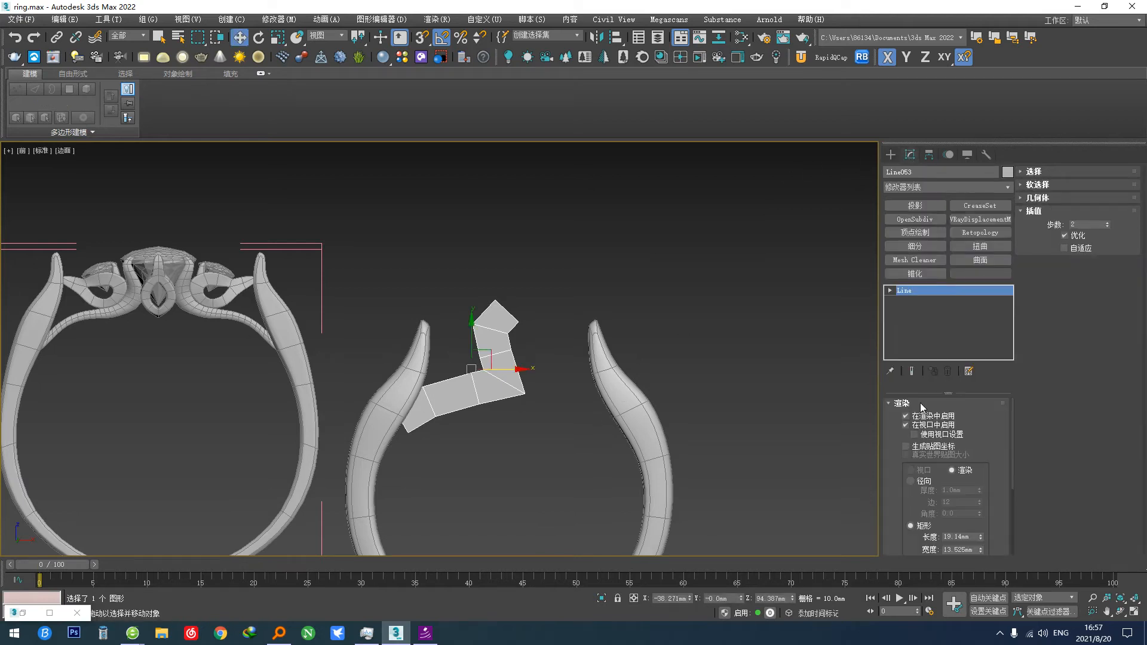
scroll(956, 534, down, 2)
drag(980, 504, 990, 540)
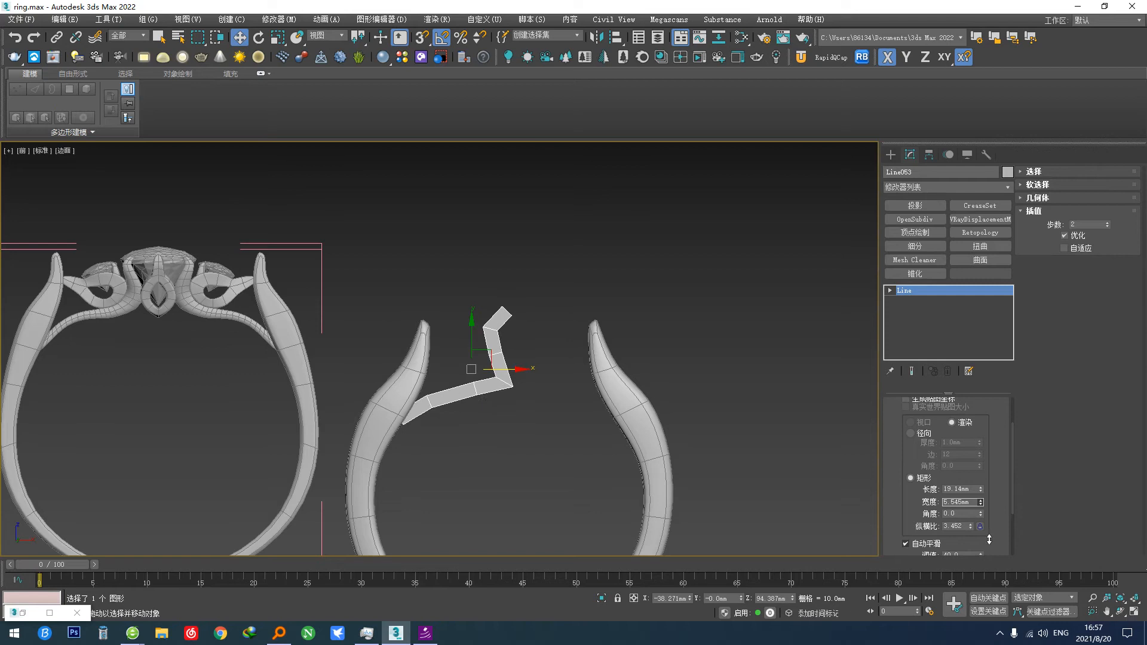
Step: Reposition the line's lower vertices so that its strand starts closer against the left arm's inner side
scroll(503, 389, up, 4)
key(1)
middle_drag(536, 410, 751, 435)
scroll(757, 458, down, 2)
click(633, 443)
drag(642, 434, 631, 434)
drag(696, 462, 675, 451)
middle_drag(676, 451, 618, 260)
scroll(618, 260, down, 3)
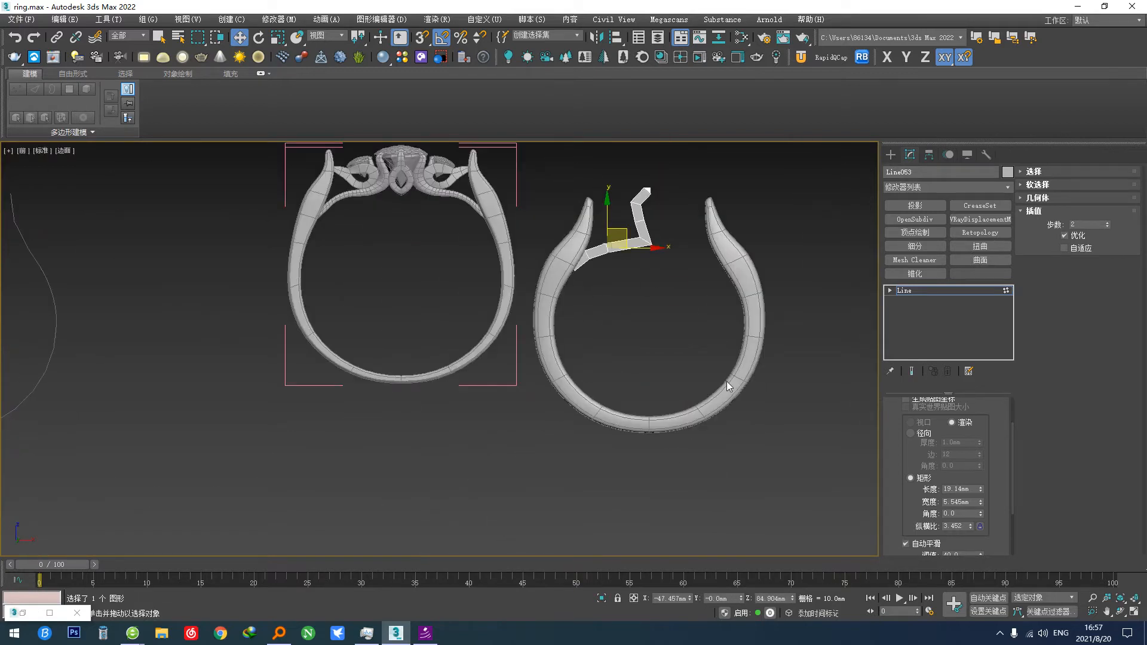
Step: Draw a circle spline from inside the band, sized to roughly match the band's outer width
click(891, 155)
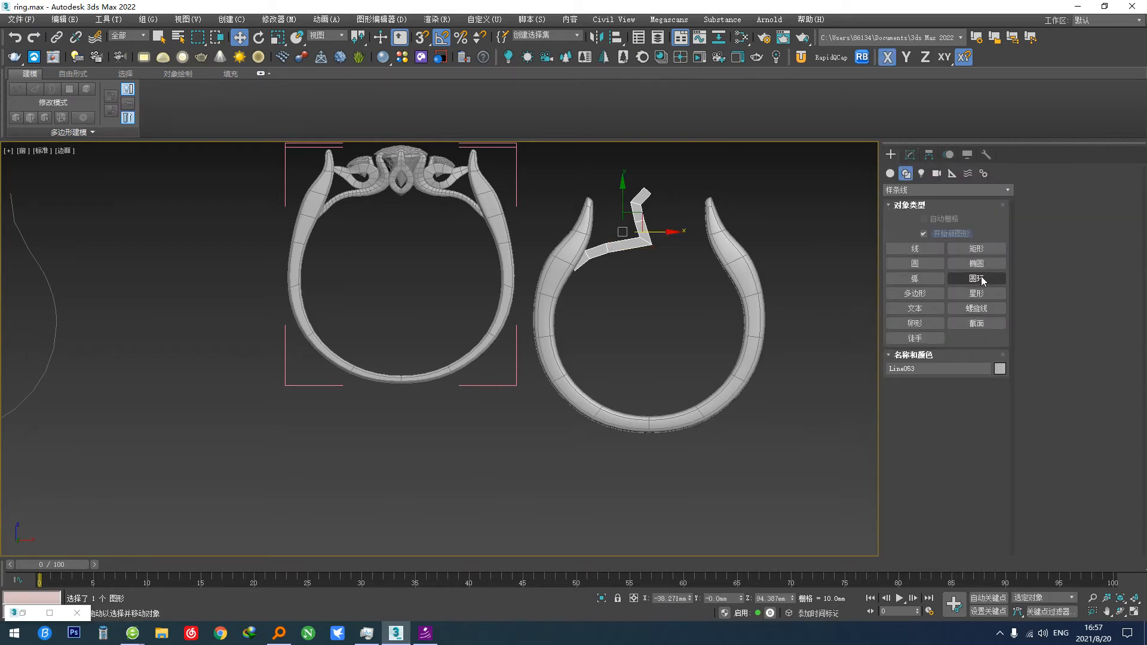
click(915, 263)
drag(651, 334, 734, 417)
right_click(679, 356)
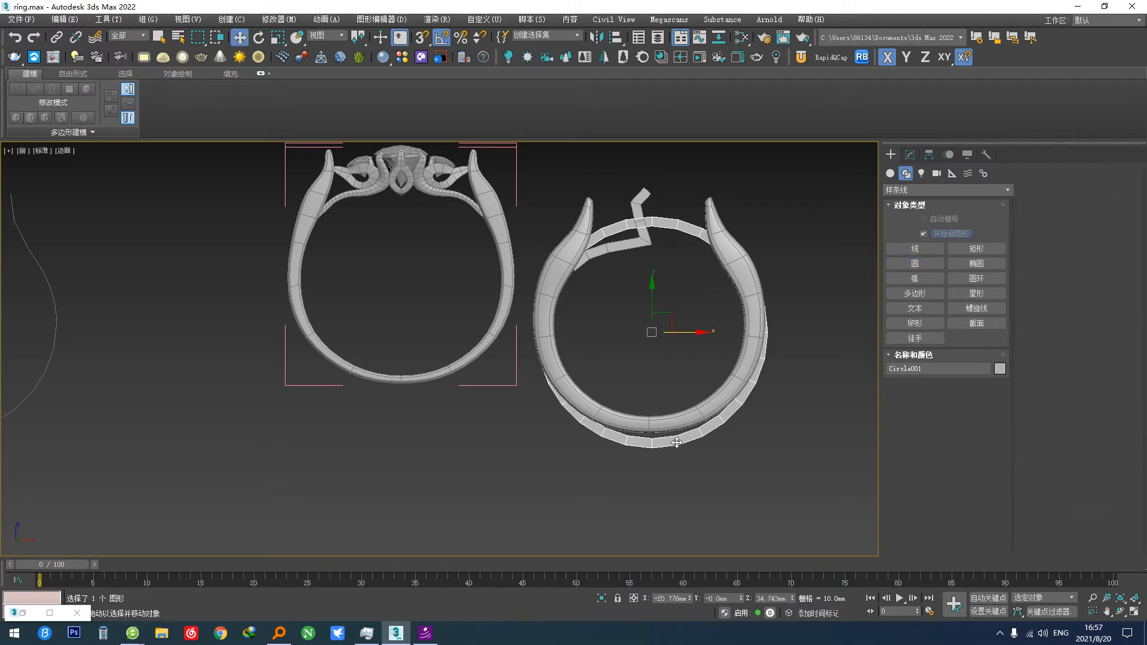
Step: Align the circle with the band's pivot and raise it vertically until its upper arc bridges the band's arms
click(657, 436)
click(575, 414)
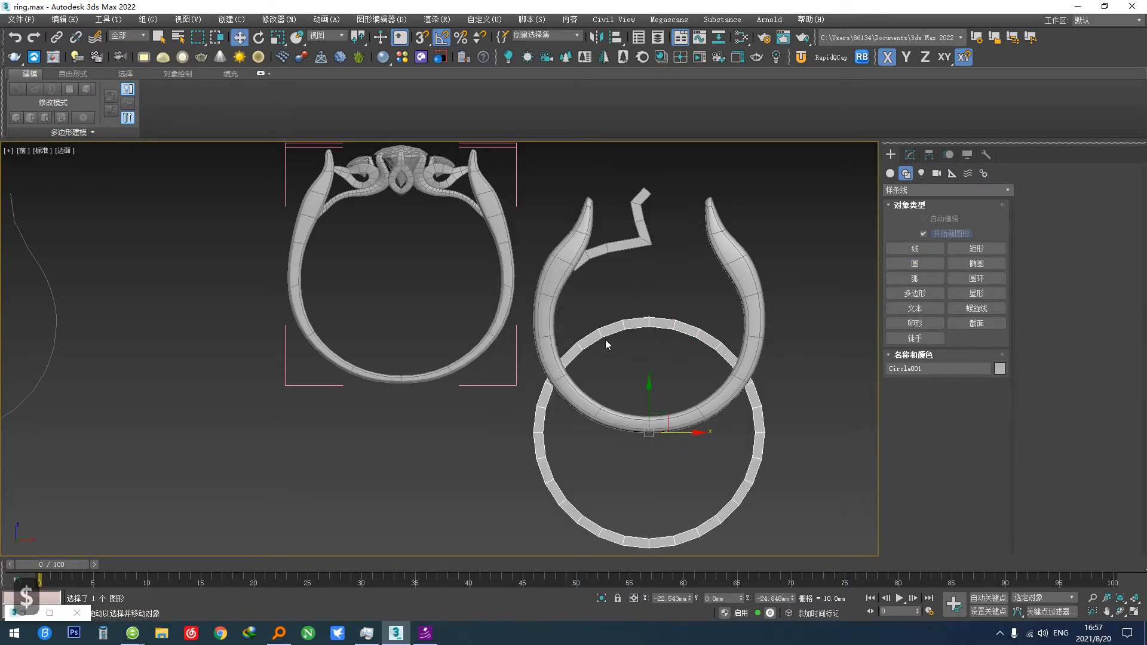
drag(650, 391, 644, 302)
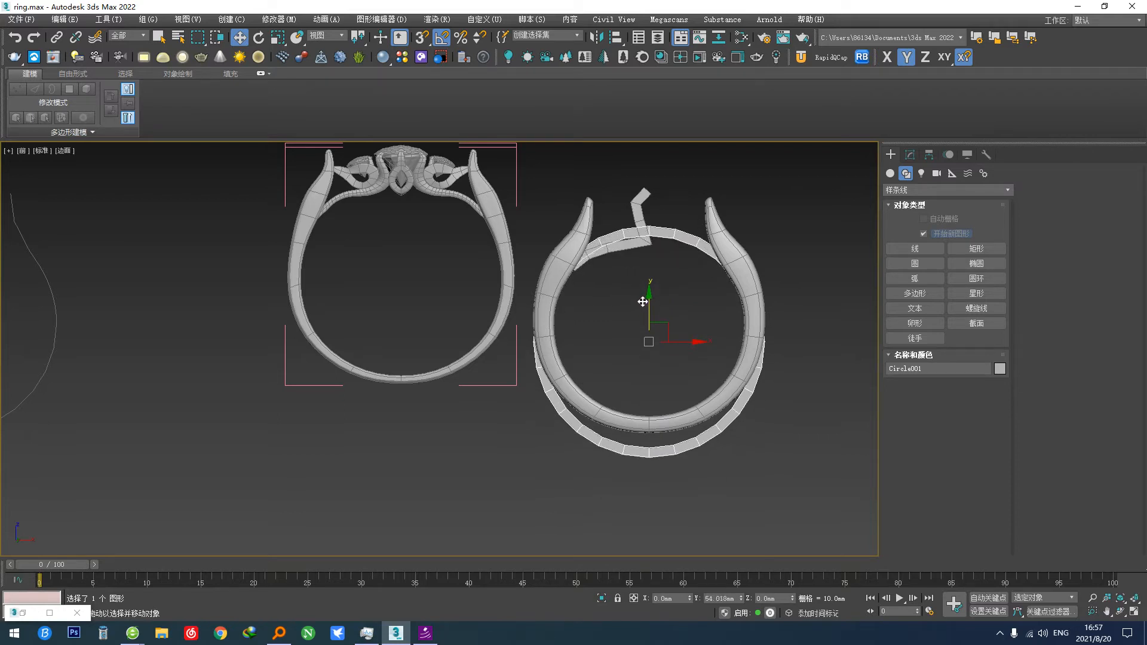
Step: Move the band's bottom and lower-left vertices outward in its upper Edit Poly modifier so they follow the circle's lower arc
click(601, 412)
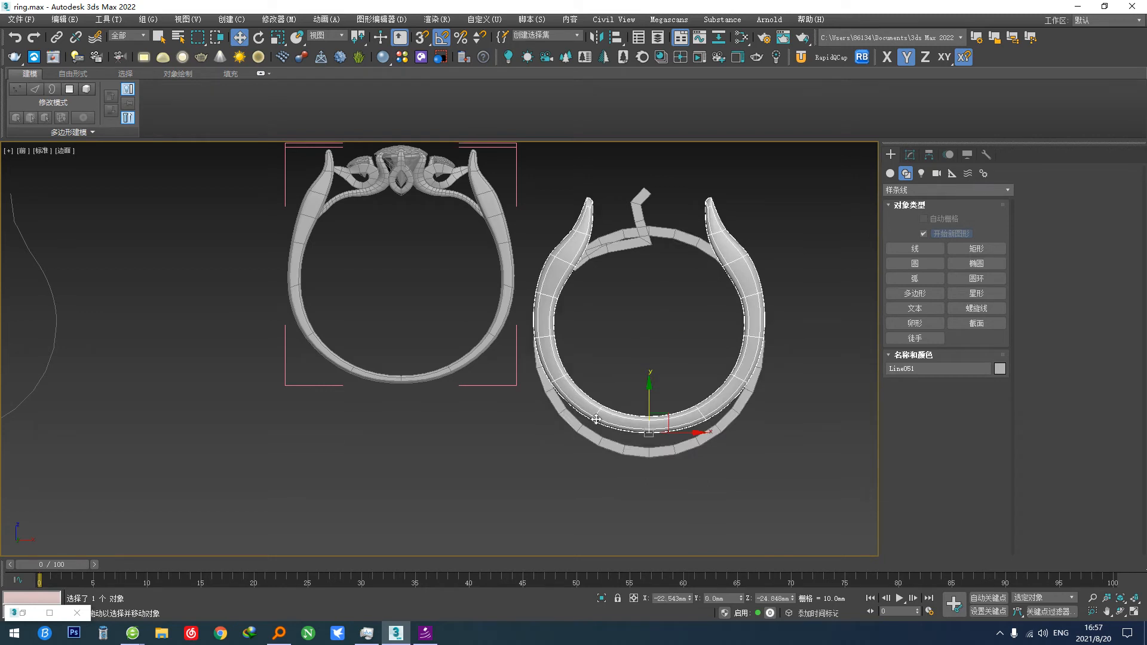
click(910, 155)
click(931, 312)
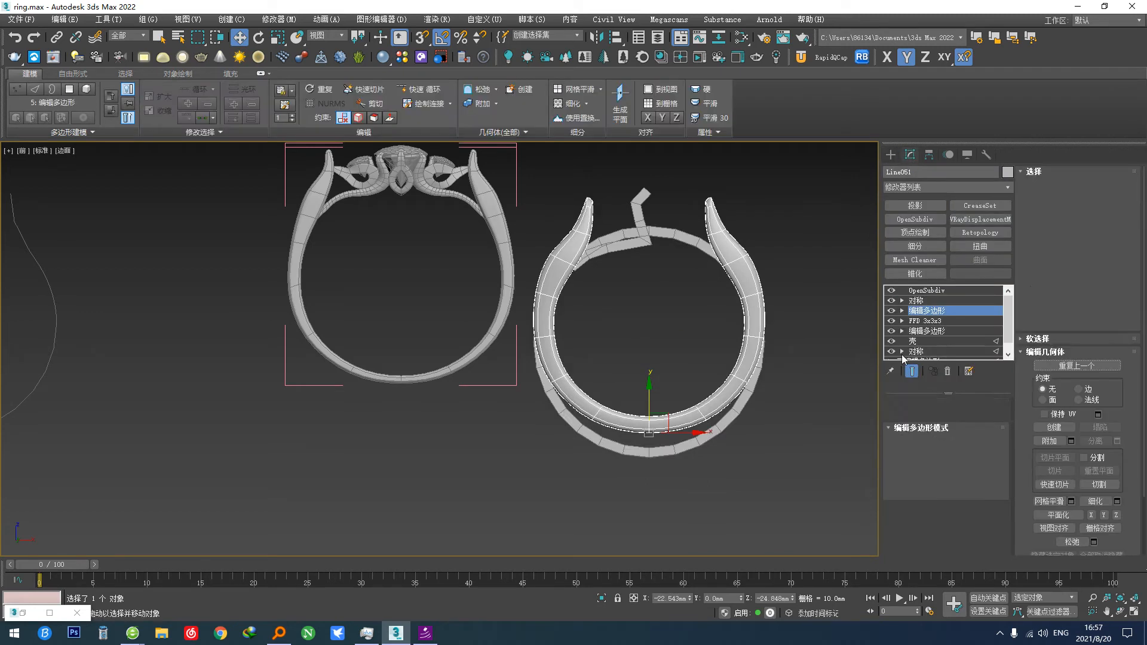
scroll(636, 461, up, 3)
click(1048, 187)
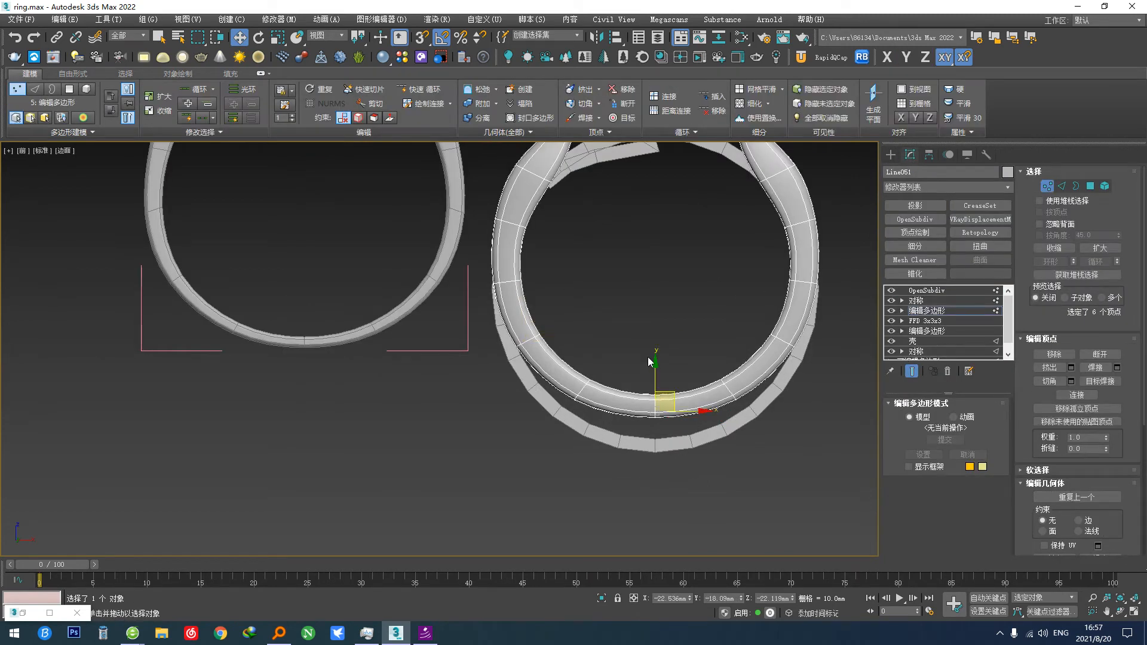
drag(656, 377, 656, 424)
drag(548, 382, 609, 433)
drag(597, 383, 567, 404)
Step: Push the vertex rings on the band's left side outward to match the circle, working in wireframe display
drag(468, 327, 554, 367)
drag(543, 327, 527, 332)
drag(523, 272, 511, 269)
key(F3)
scroll(517, 275, up, 2)
scroll(517, 275, up, 2)
middle_drag(501, 306, 504, 337)
drag(488, 303, 484, 303)
Step: Fine-tune the band's lower-left vertex rings and lift its bottom vertices slightly to even out the curve
middle_drag(600, 412, 560, 330)
drag(550, 335, 361, 424)
drag(480, 358, 475, 362)
drag(600, 461, 497, 537)
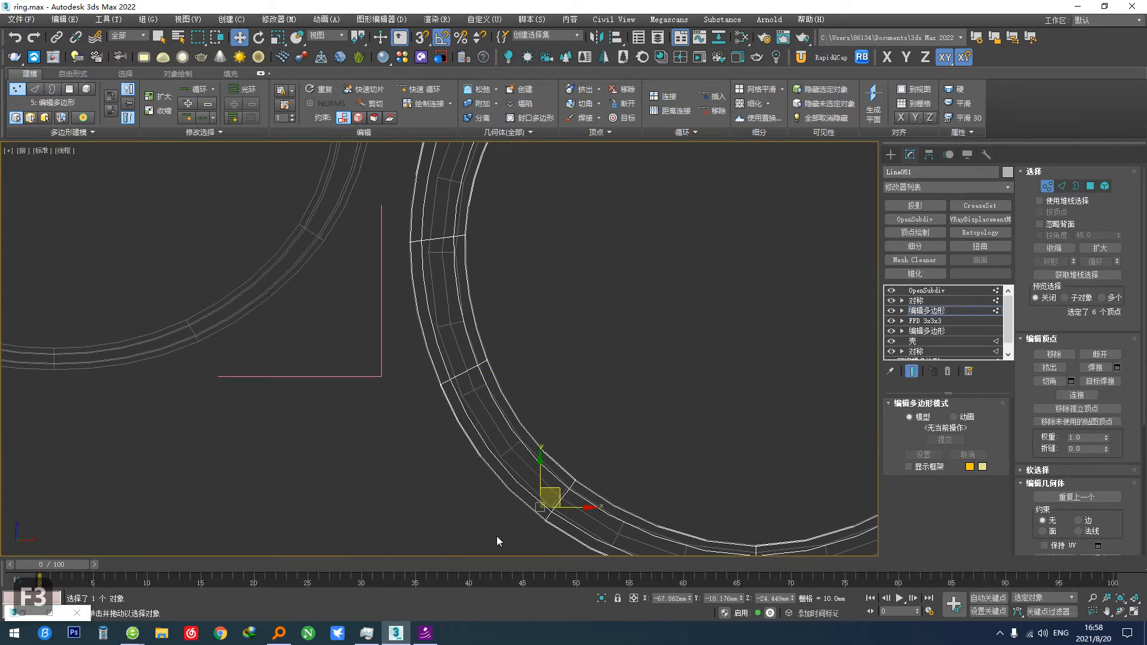
drag(559, 491, 562, 488)
middle_drag(579, 494, 515, 396)
drag(637, 371, 733, 526)
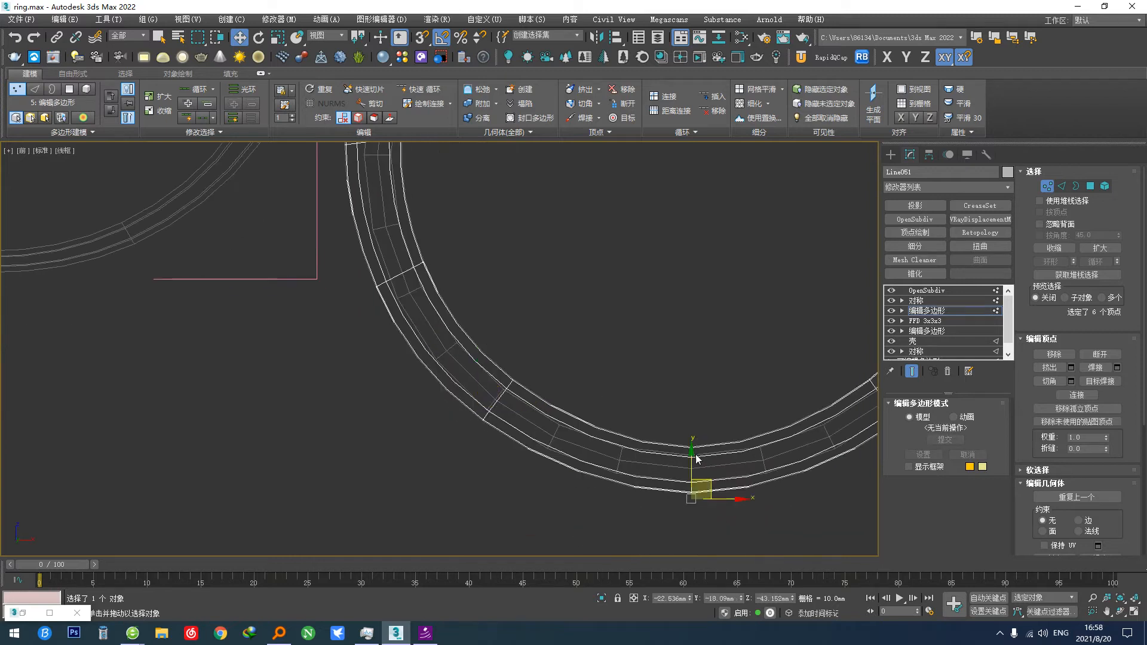
drag(693, 458, 687, 442)
Step: Rotate and reposition the vertex ring on the band's left shoulder to smooth the transition into the arm
scroll(564, 443, down, 5)
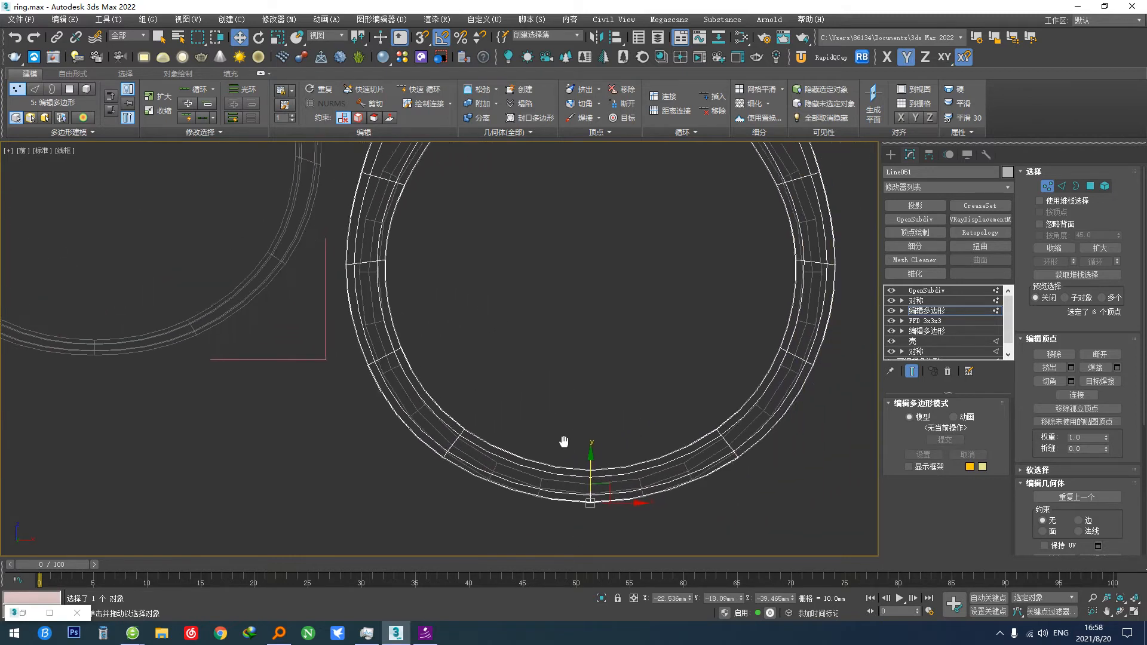
middle_drag(533, 397, 538, 420)
scroll(458, 362, up, 4)
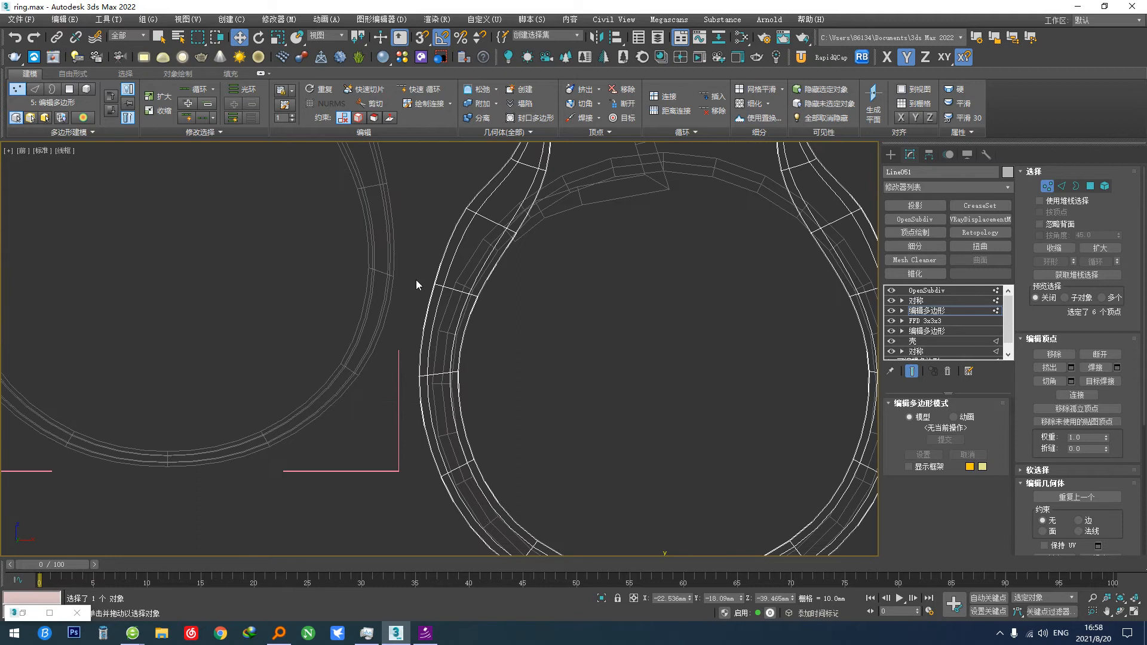
scroll(426, 302, up, 2)
key(e)
drag(492, 249, 497, 251)
key(w)
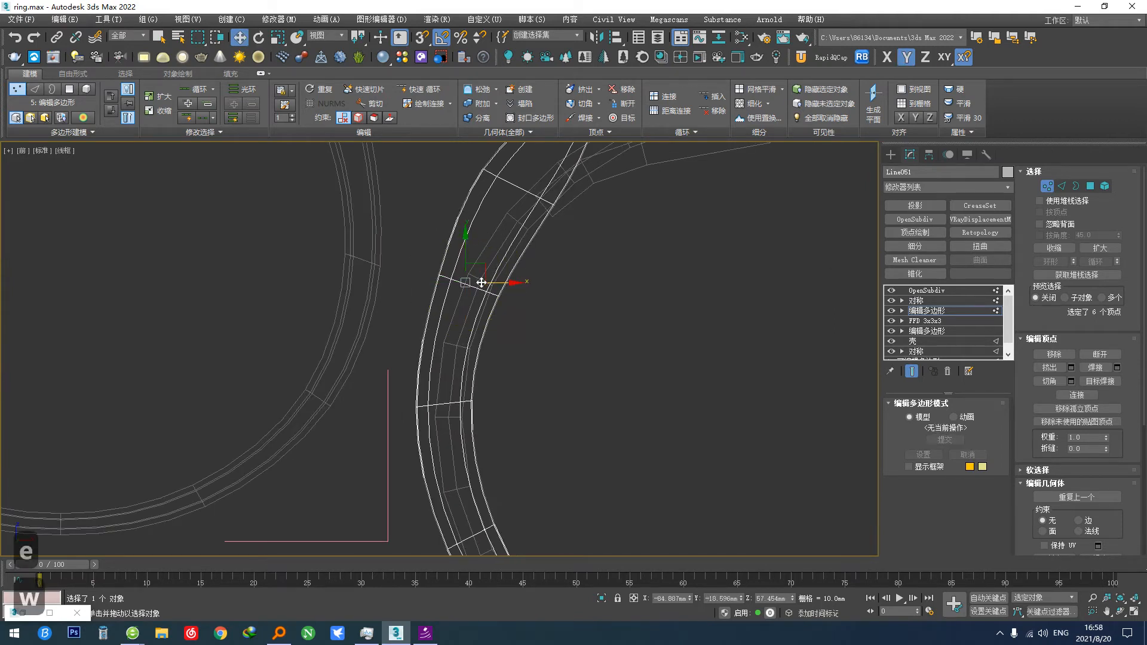
drag(478, 267, 482, 273)
scroll(542, 328, down, 3)
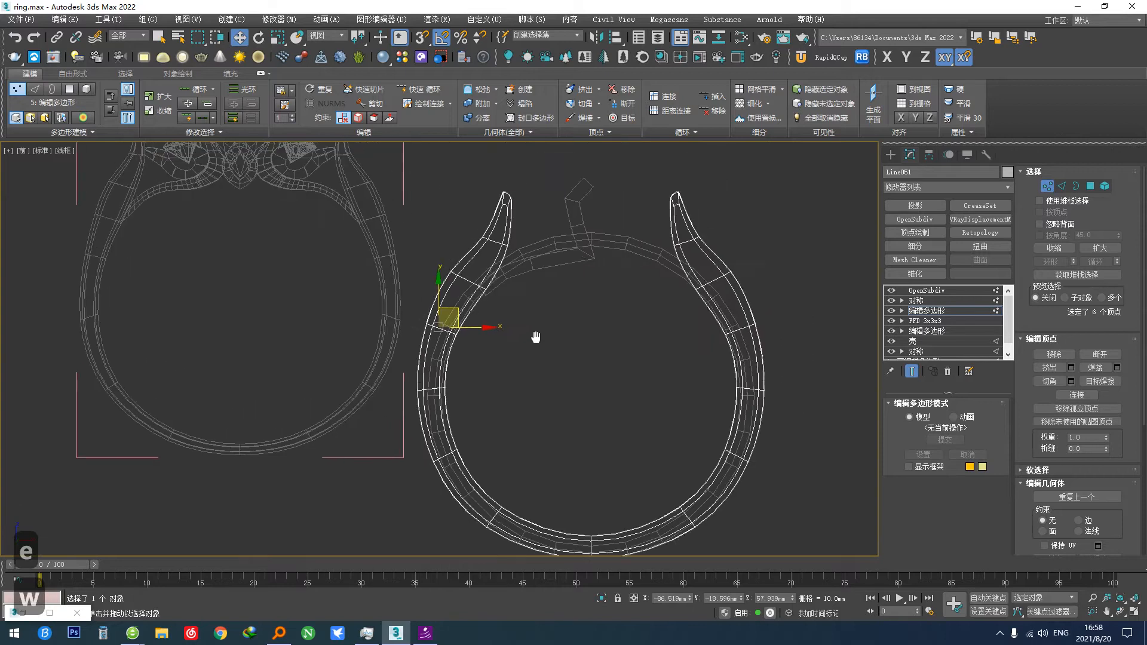
Step: Shift the left arm's tip vertices slightly outward and finish vertex editing on the band
middle_drag(528, 238, 547, 328)
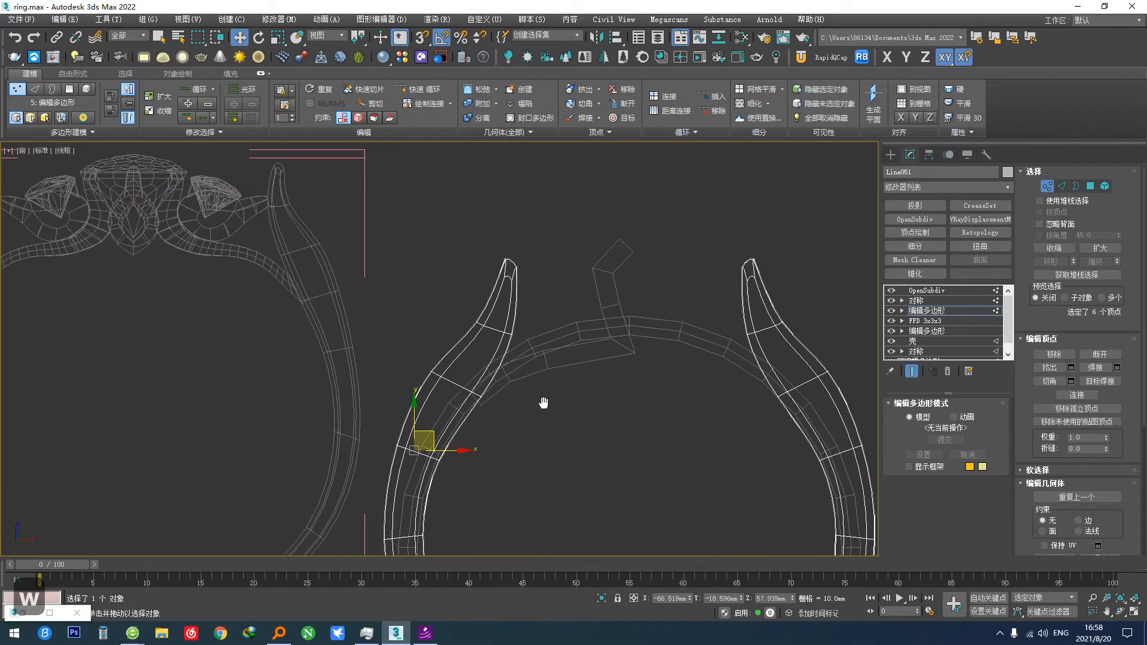
click(512, 261)
drag(539, 266, 527, 265)
drag(468, 302, 521, 334)
click(955, 304)
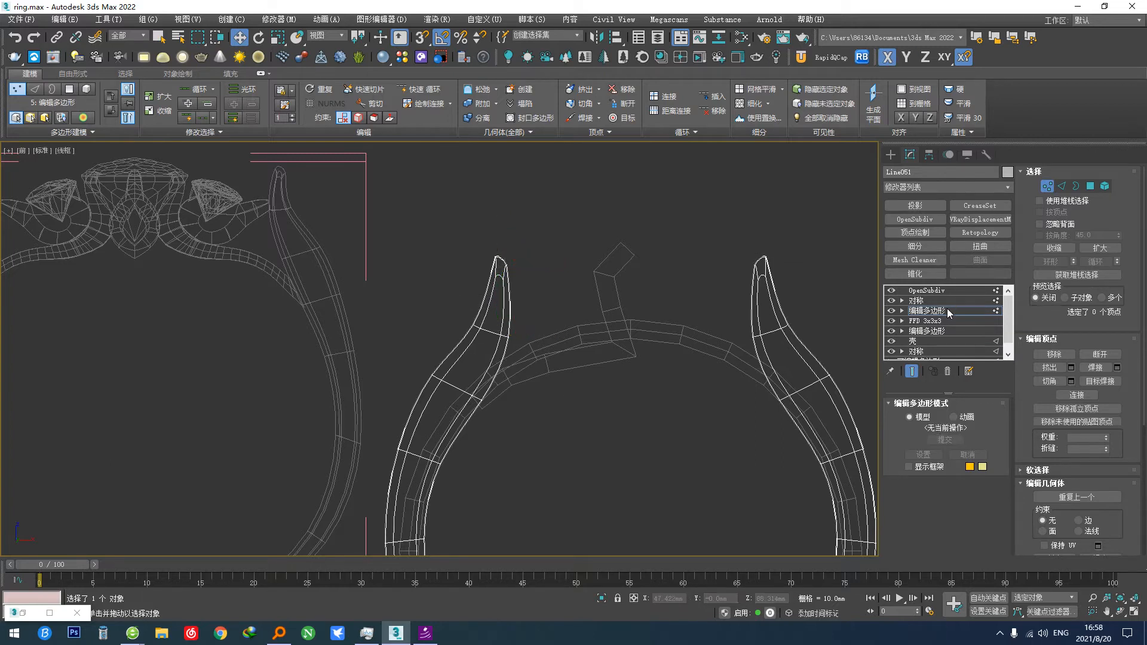
Step: Raise the strand line's third vertex and its four upper vertices so the strand follows the circle's upper arc
click(675, 449)
click(609, 361)
scroll(516, 392, up, 2)
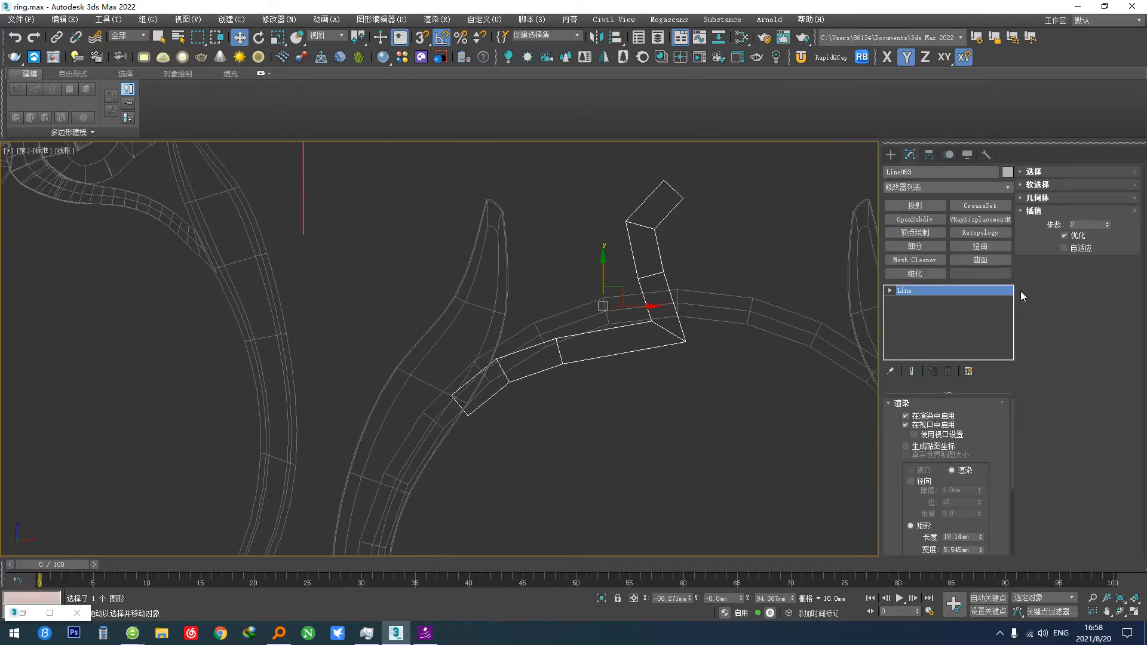
key(q)
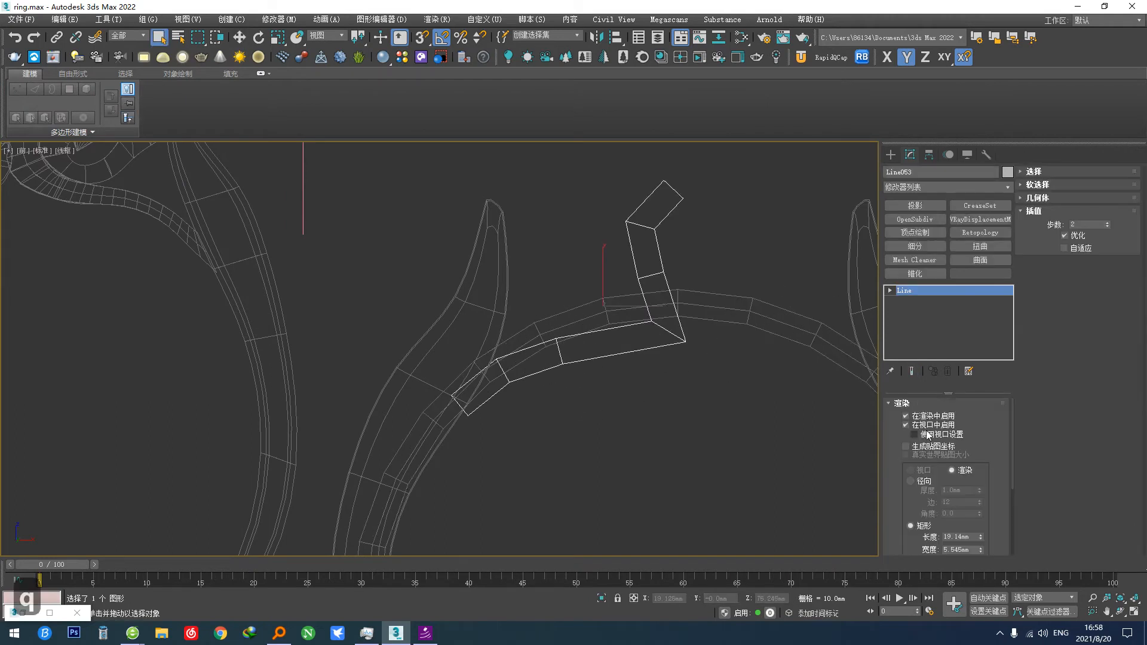
key(1)
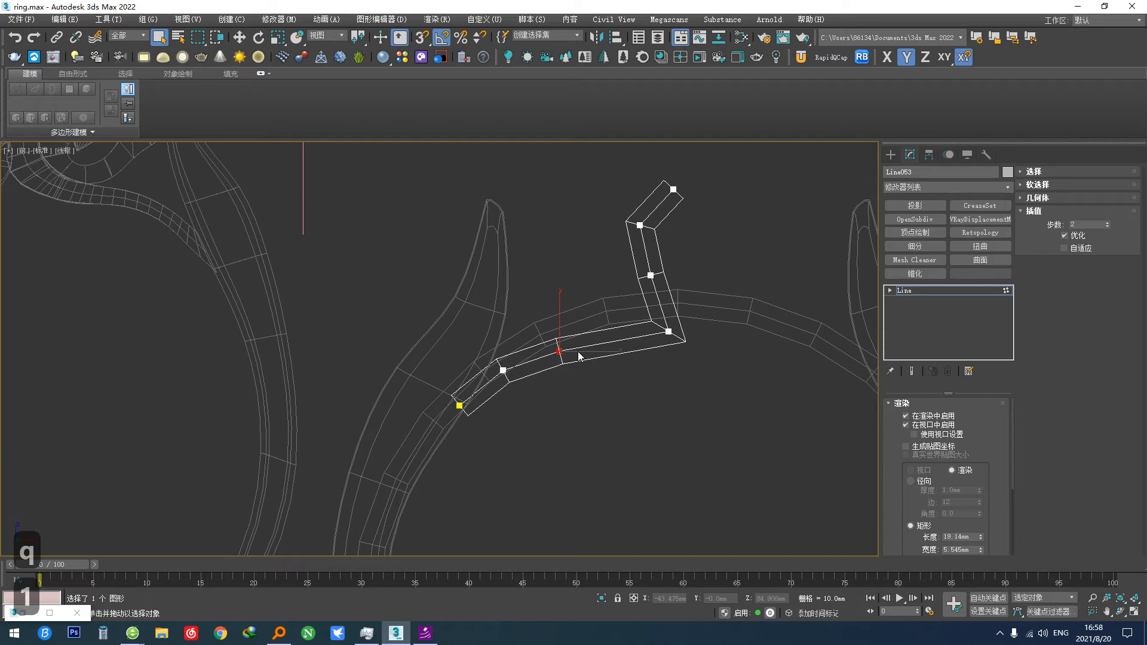
key(w)
drag(578, 347, 568, 328)
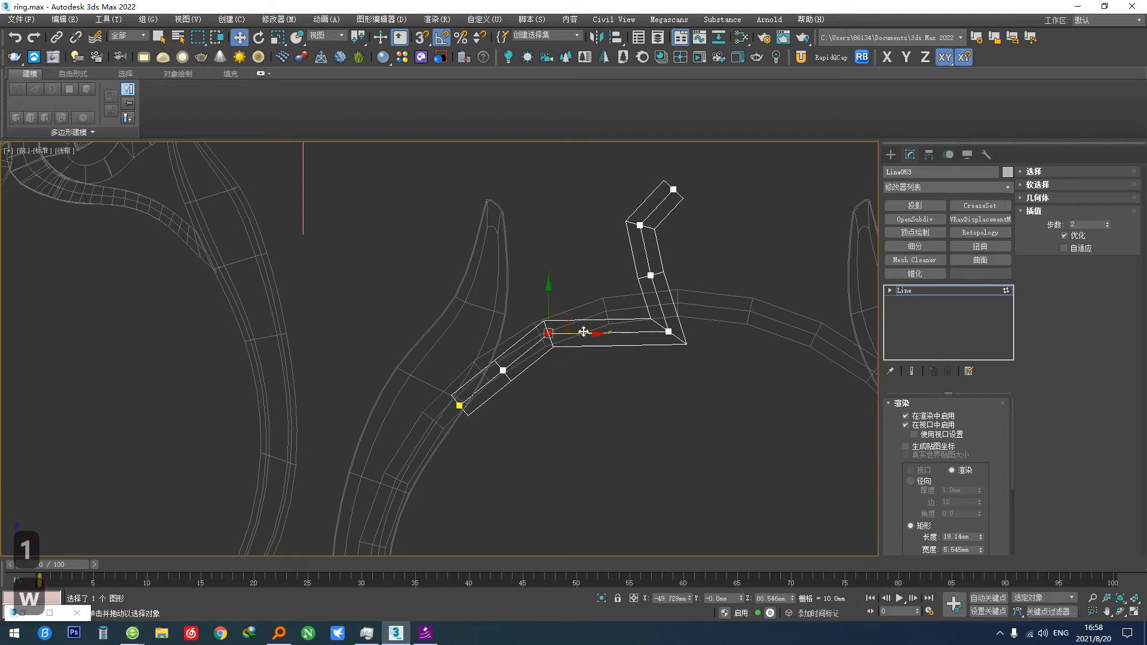
drag(657, 276, 635, 184)
drag(670, 287, 660, 257)
Step: Reposition the strand's corner and upper vertices into a zigzag modelled on the finished ring's curved strand
scroll(655, 283, down, 5)
scroll(418, 233, up, 2)
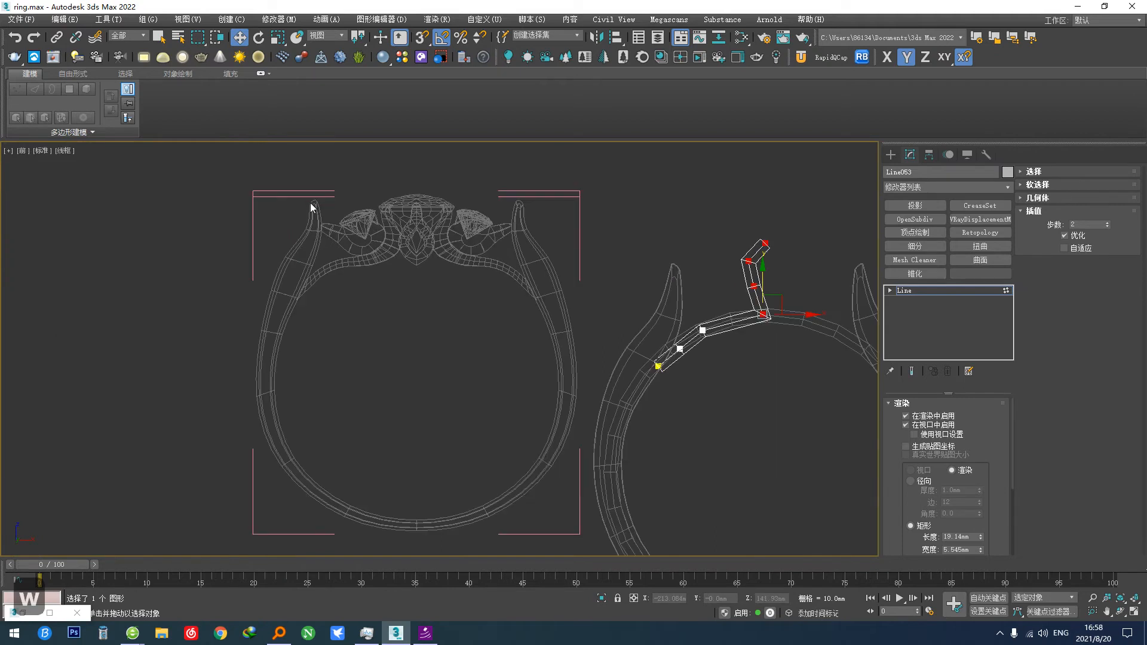
scroll(801, 322, up, 4)
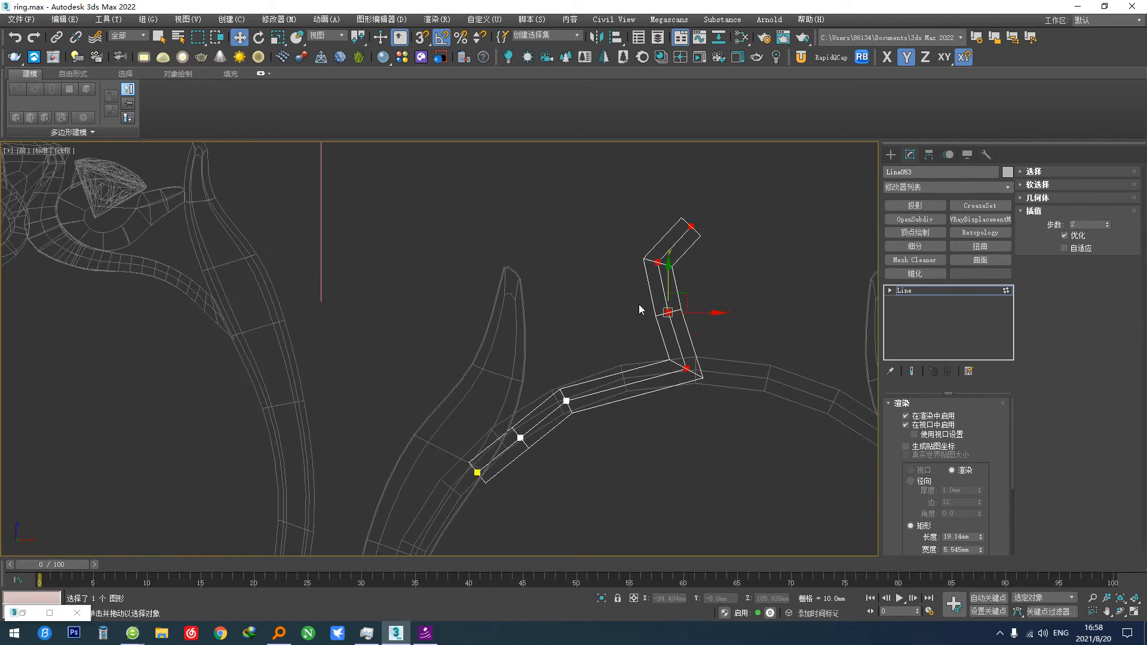
click(689, 370)
drag(689, 348, 650, 364)
drag(720, 304, 720, 305)
drag(690, 263, 634, 263)
drag(696, 333, 662, 319)
drag(636, 265, 635, 271)
middle_drag(676, 300, 705, 340)
drag(716, 277, 705, 281)
scroll(698, 356, down, 3)
middle_drag(698, 356, 723, 348)
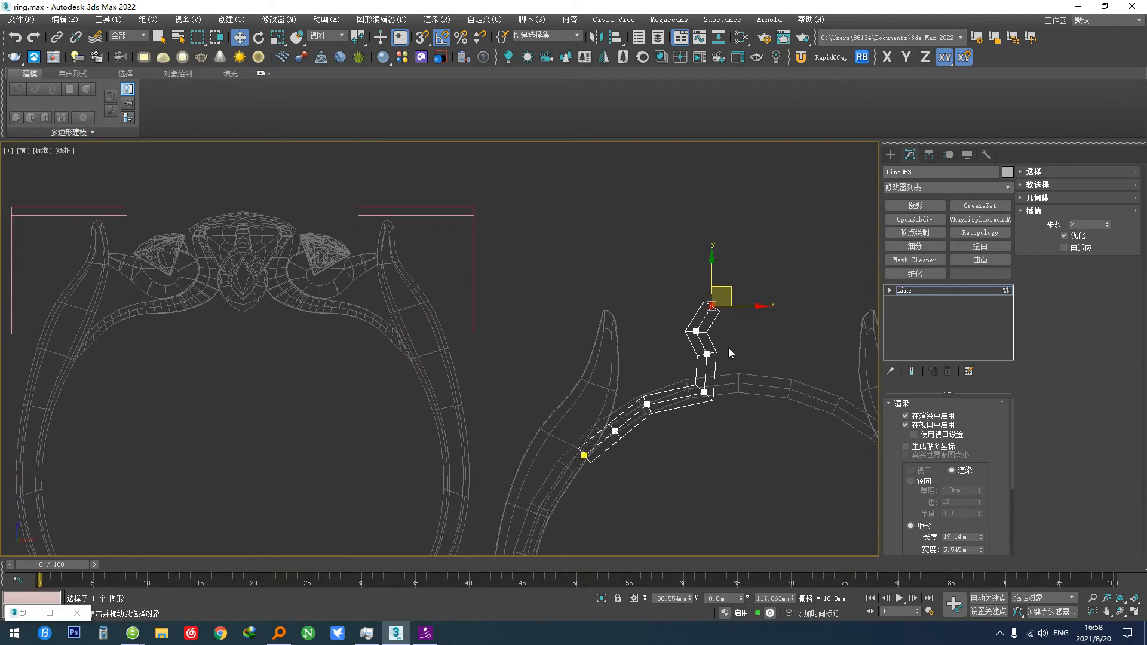
Step: Move the strand's corner vertex toward the ring's centre and insert an extra vertex before it, aligned with the circle's arc
scroll(717, 373, up, 2)
click(700, 401)
drag(722, 392, 739, 387)
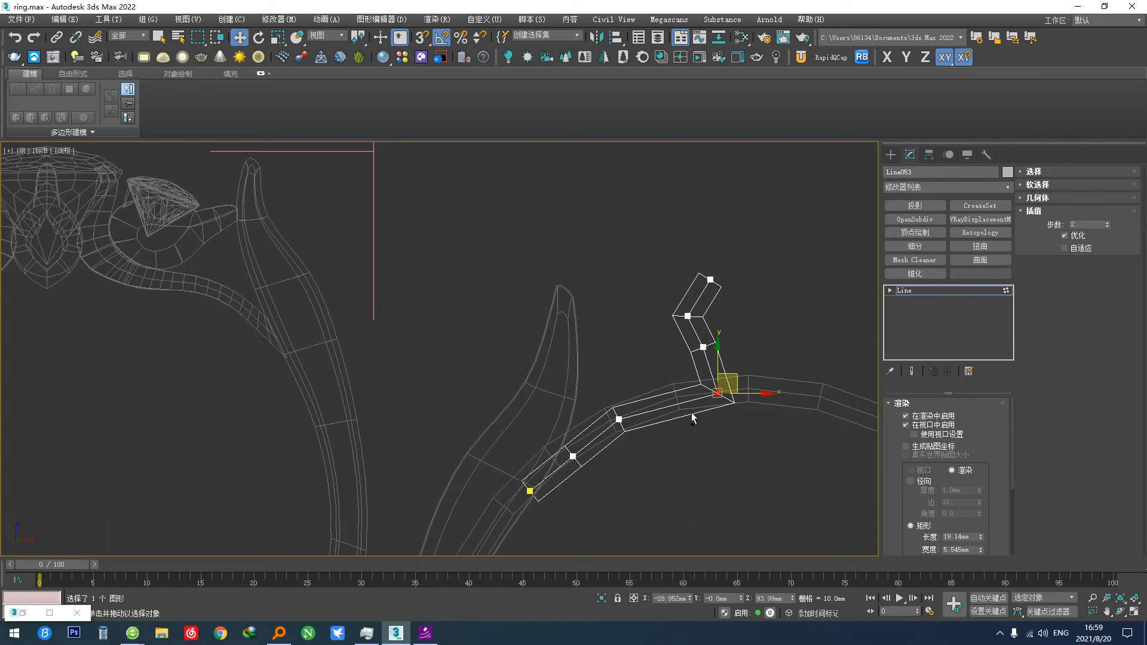
key(ctrl+f)
click(668, 406)
key(w)
drag(701, 453, 678, 392)
mouse_move(610, 410)
mouse_down()
mouse_move(629, 429)
mouse_move(622, 414)
mouse_up()
Step: Adjust the strand's corner and the two vertices above it to sharpen the S-shaped bend
scroll(715, 392, up, 2)
drag(728, 343, 703, 324)
scroll(717, 340, down, 2)
middle_drag(754, 359, 812, 393)
drag(782, 376, 795, 408)
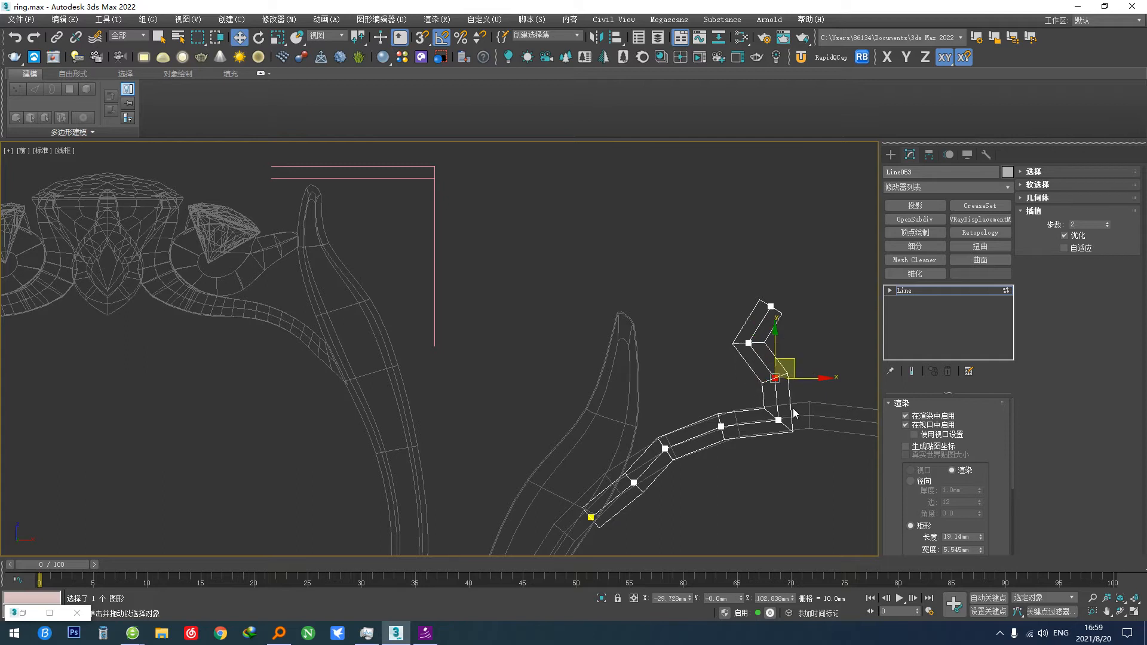
drag(805, 447, 776, 404)
click(749, 343)
drag(760, 334, 762, 336)
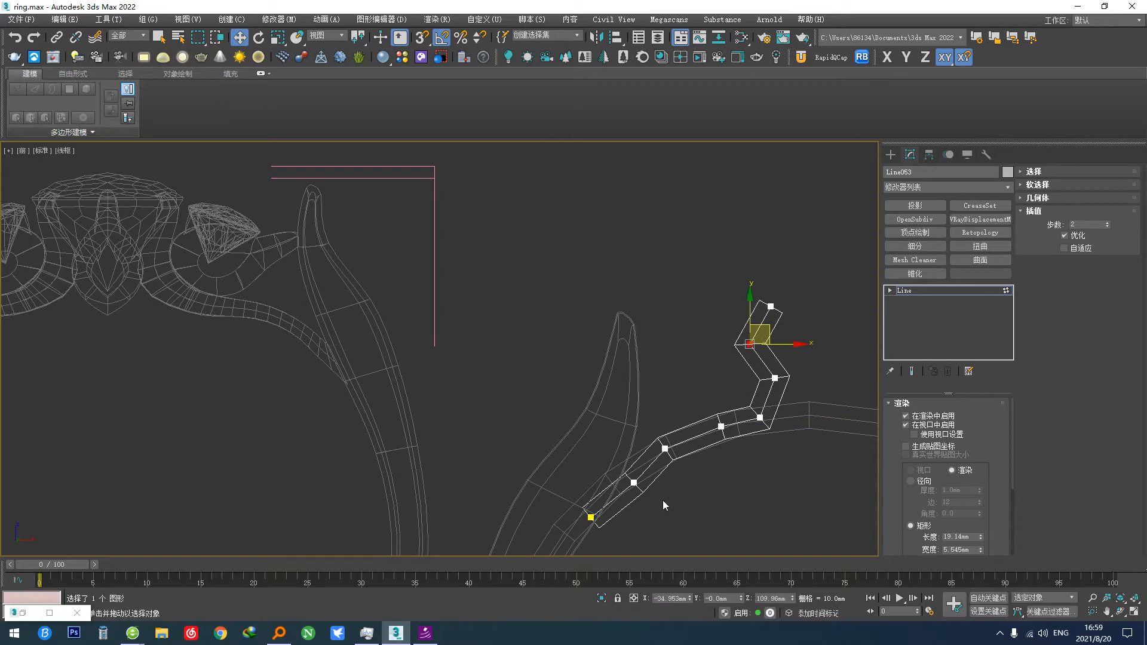
Step: Move the strand's second vertex from its lower end up onto the circle's arc
click(634, 483)
drag(648, 480, 641, 461)
middle_drag(646, 484, 438, 437)
scroll(619, 378, down, 5)
scroll(601, 380, up, 3)
middle_drag(569, 346, 618, 350)
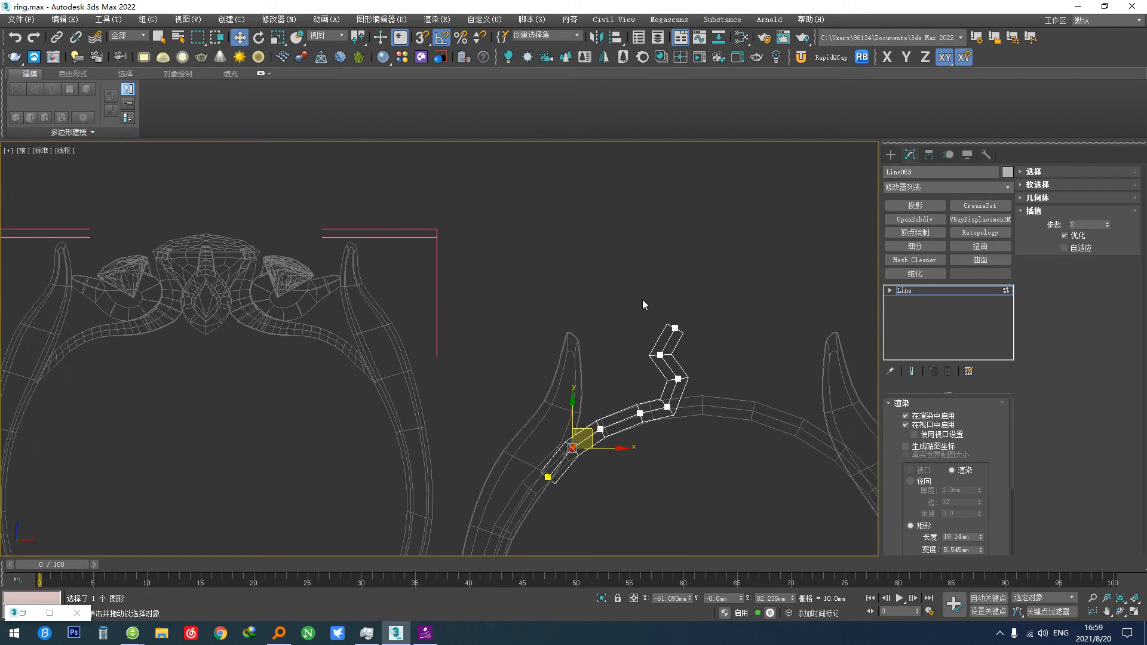
Step: Lower the strand's end vertex slightly and reduce its rectangular rendering width to 4.547 mm
click(676, 328)
drag(910, 495, 909, 448)
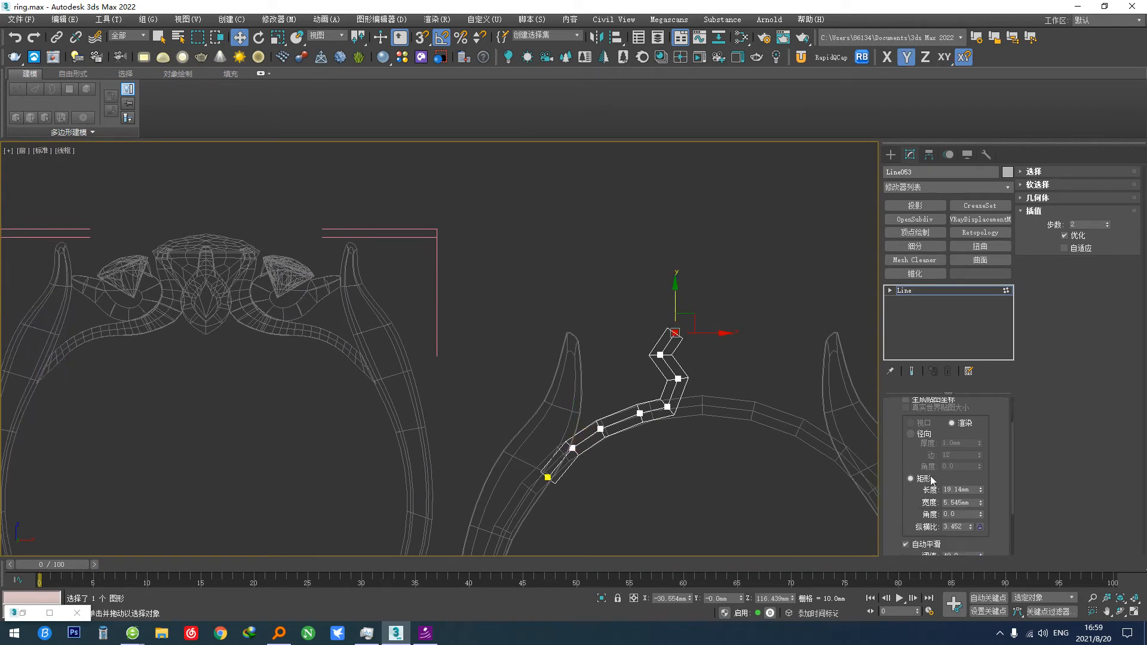
drag(982, 505, 984, 511)
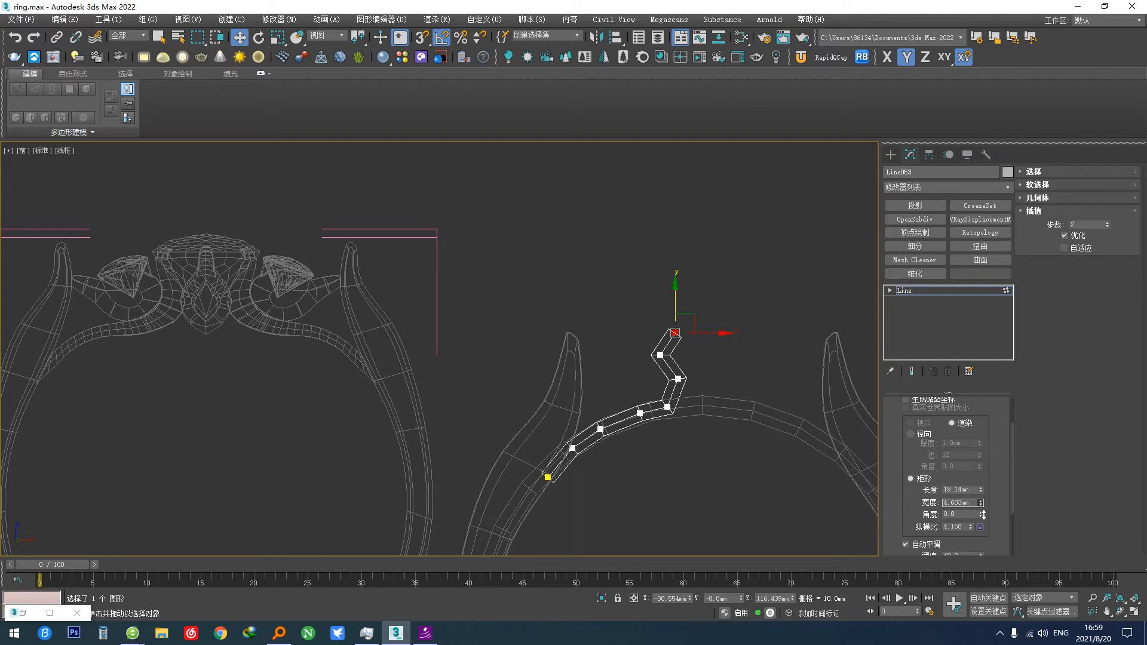
middle_drag(669, 454, 508, 404)
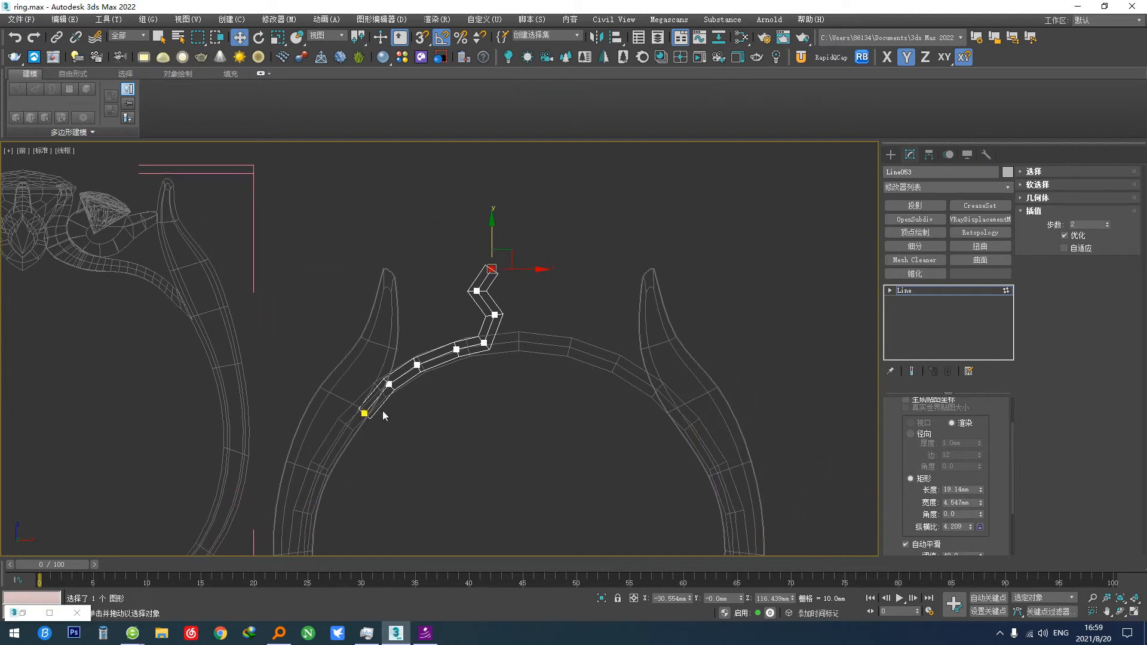
Step: Nudge the strand's vertices along the circle's arc to even out its lower curve
drag(439, 247, 439, 245)
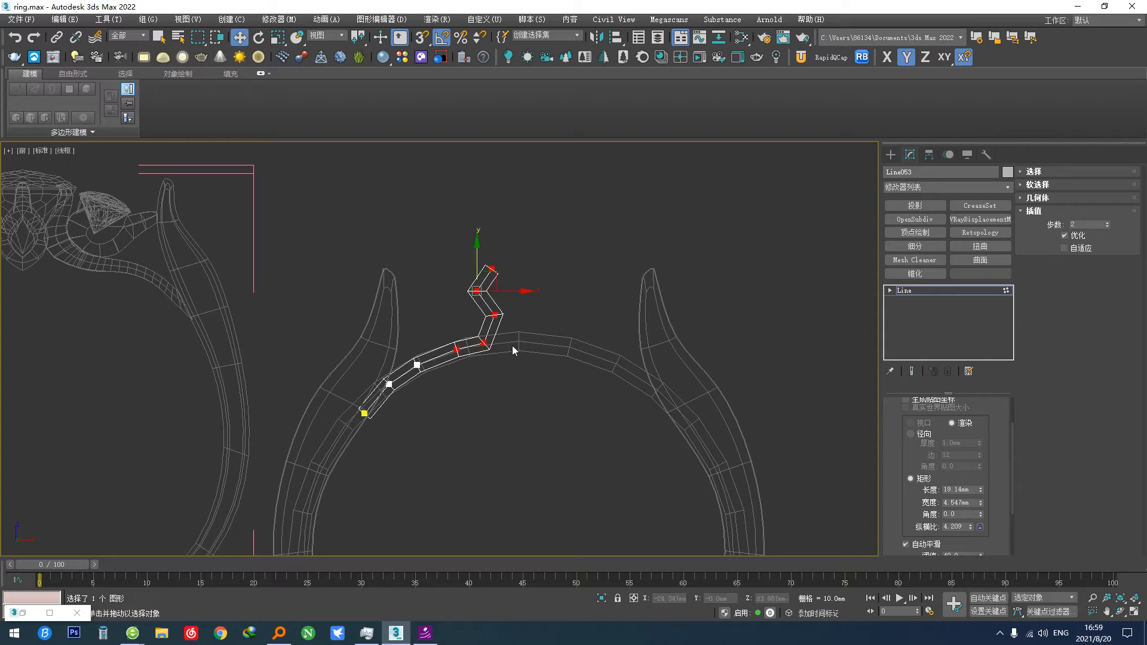
drag(512, 292, 473, 320)
scroll(471, 311, up, 4)
scroll(564, 308, down, 4)
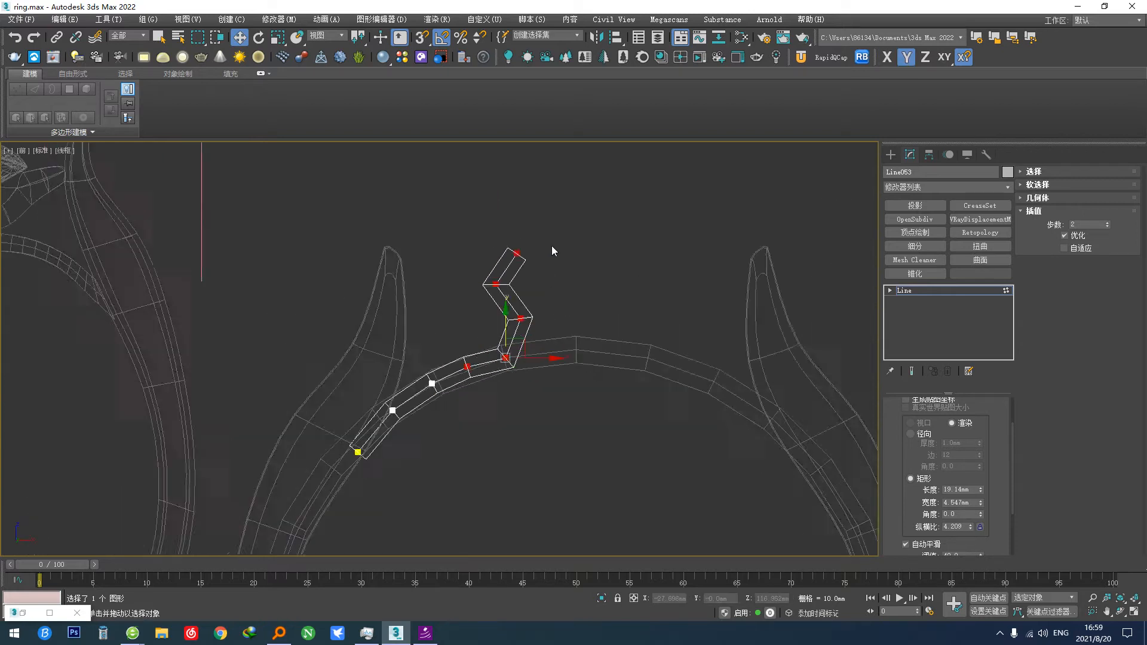
scroll(515, 234, up, 4)
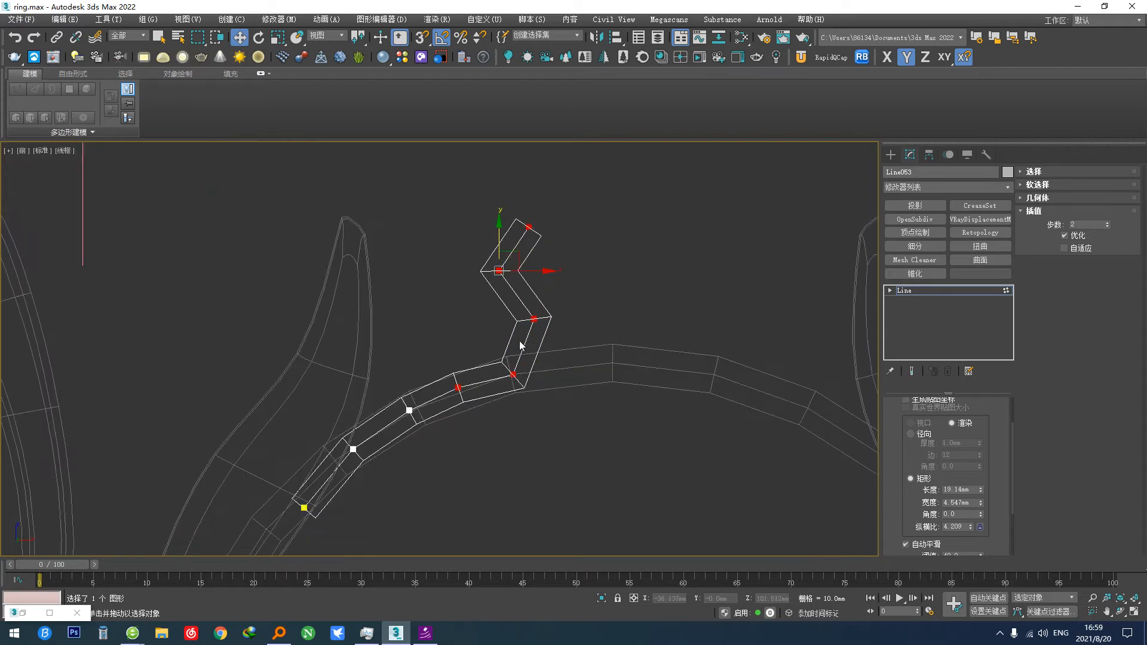
drag(484, 429, 441, 396)
scroll(496, 410, down, 4)
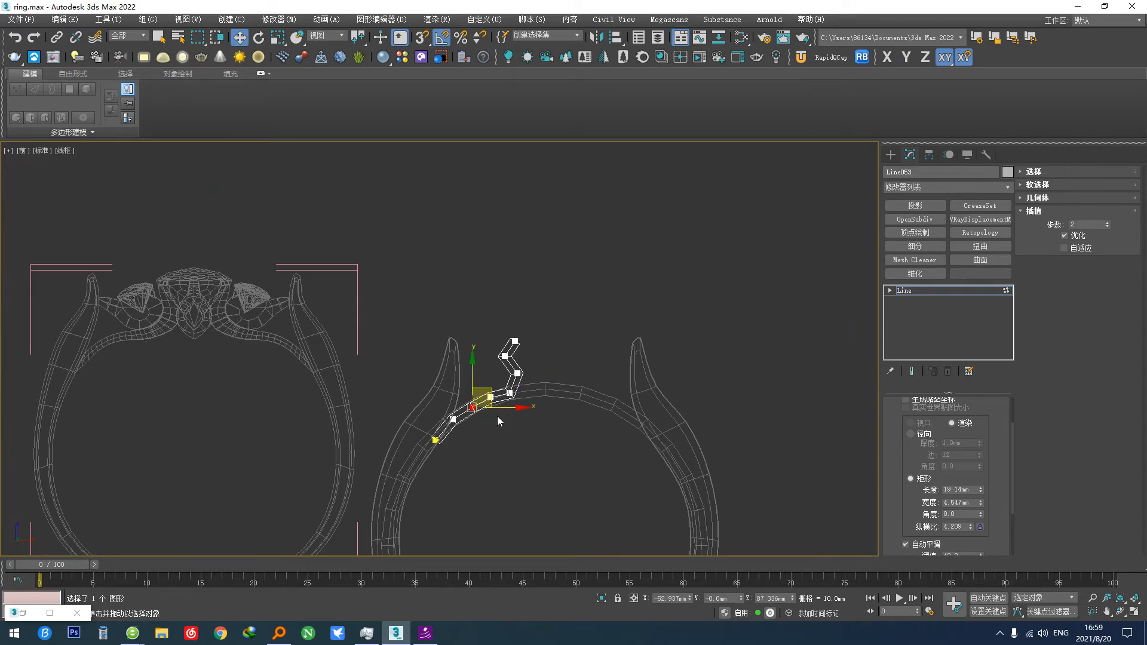
Step: Convert the strand line to an Editable Poly and select polygons along it from the upper end to the lower end
key(F5)
click(958, 417)
scroll(532, 401, up, 4)
click(487, 291)
shift+click(365, 464)
click(421, 496)
click(959, 418)
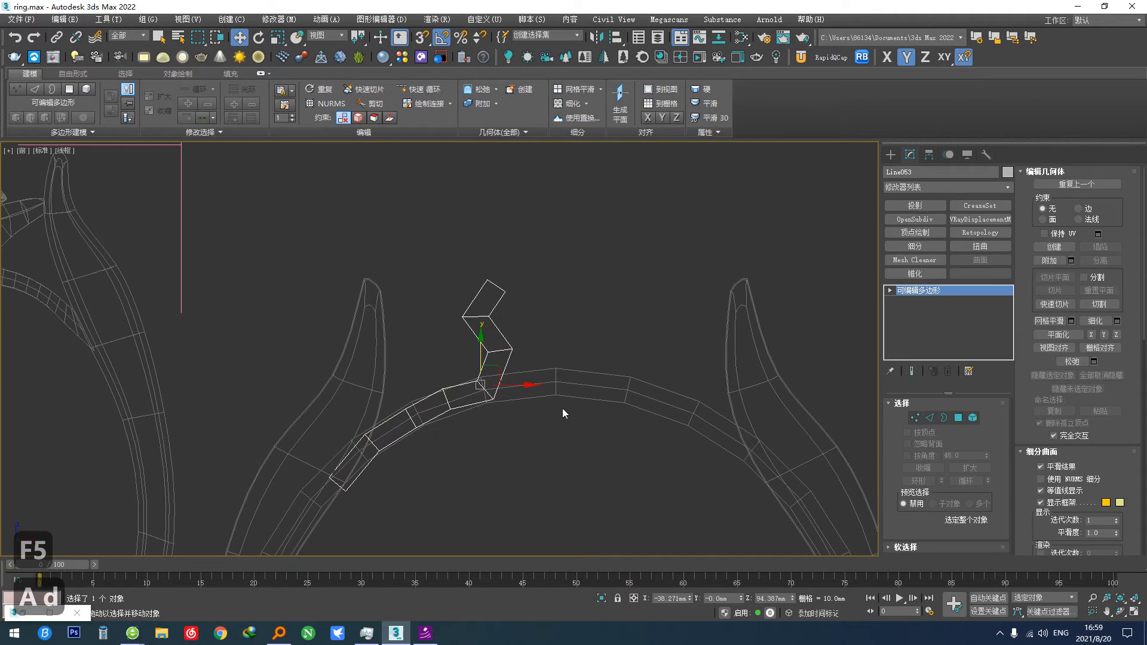
scroll(584, 412, down, 5)
scroll(504, 326, up, 4)
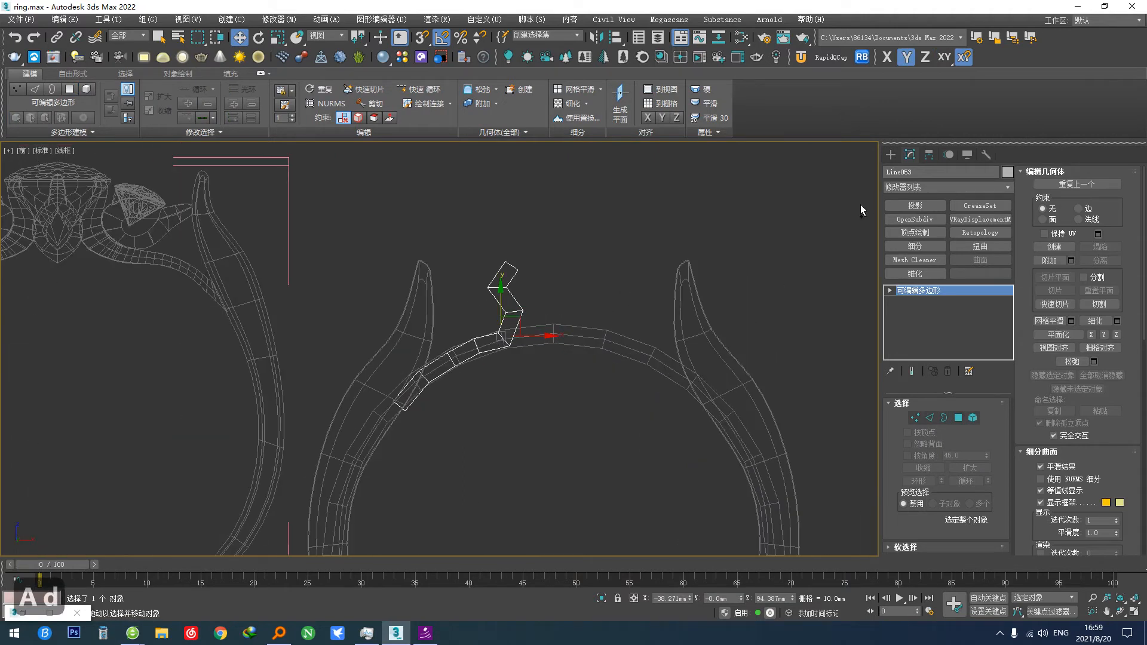
Step: Place the strand's pivot at the middle of the circle's top and mirror the strand across X as an instance
key(ctrl+shift+d)
click(553, 333)
scroll(569, 338, up, 4)
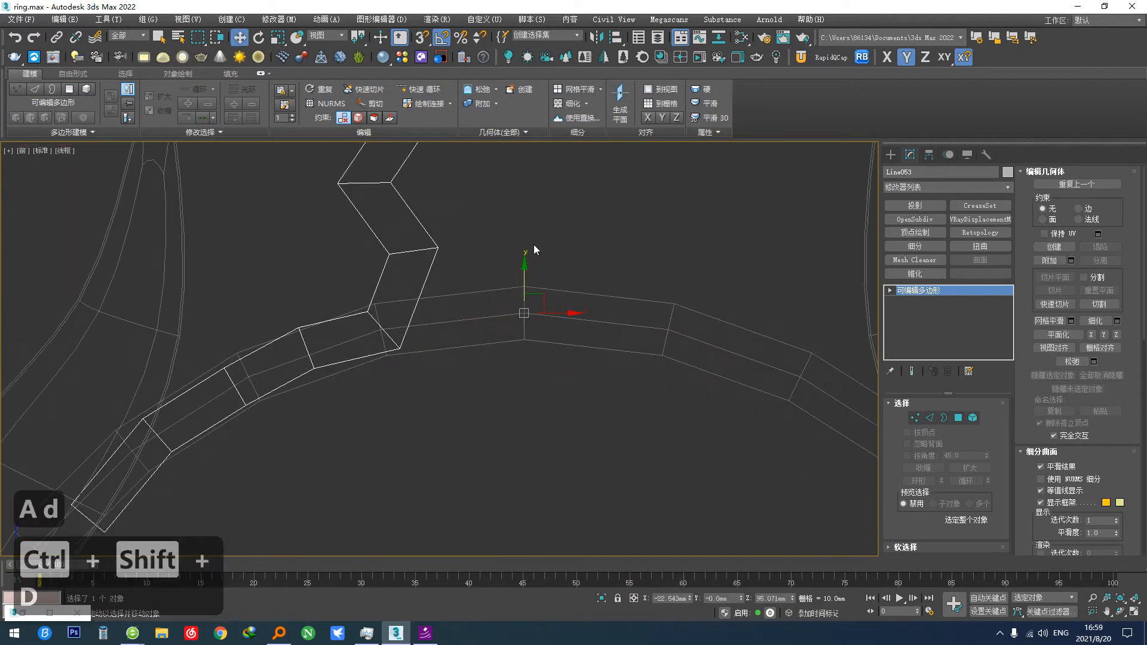
click(595, 38)
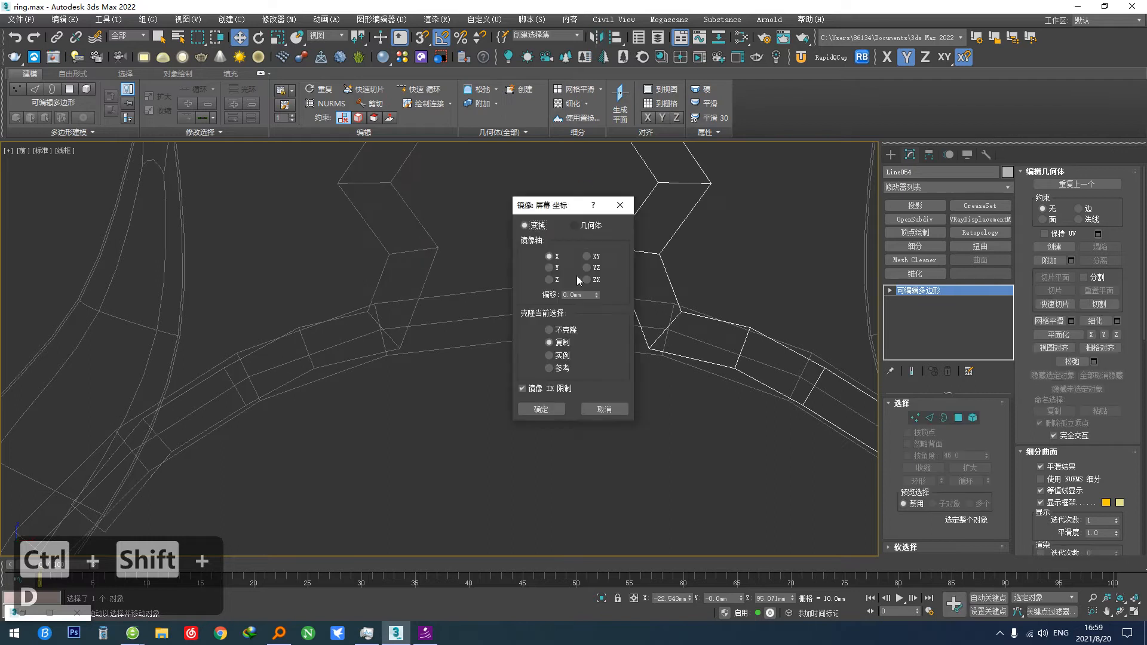
click(555, 355)
click(541, 409)
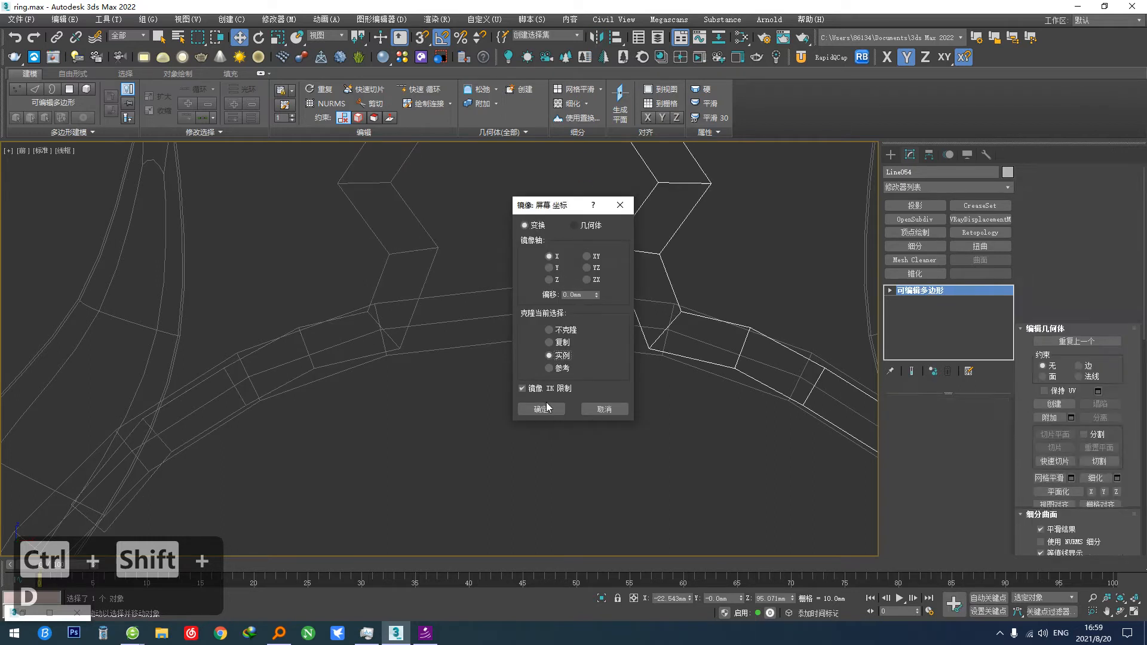
Step: Copy the finished ring's central geosphere across to the new ring along X
scroll(540, 407, down, 3)
scroll(539, 402, down, 3)
alt+middle_drag(539, 400, 340, 275)
scroll(291, 241, up, 4)
click(291, 241)
scroll(291, 241, down, 4)
alt+middle_drag(291, 241, 341, 280)
shift+drag(341, 279, 541, 302)
click(526, 291)
click(574, 367)
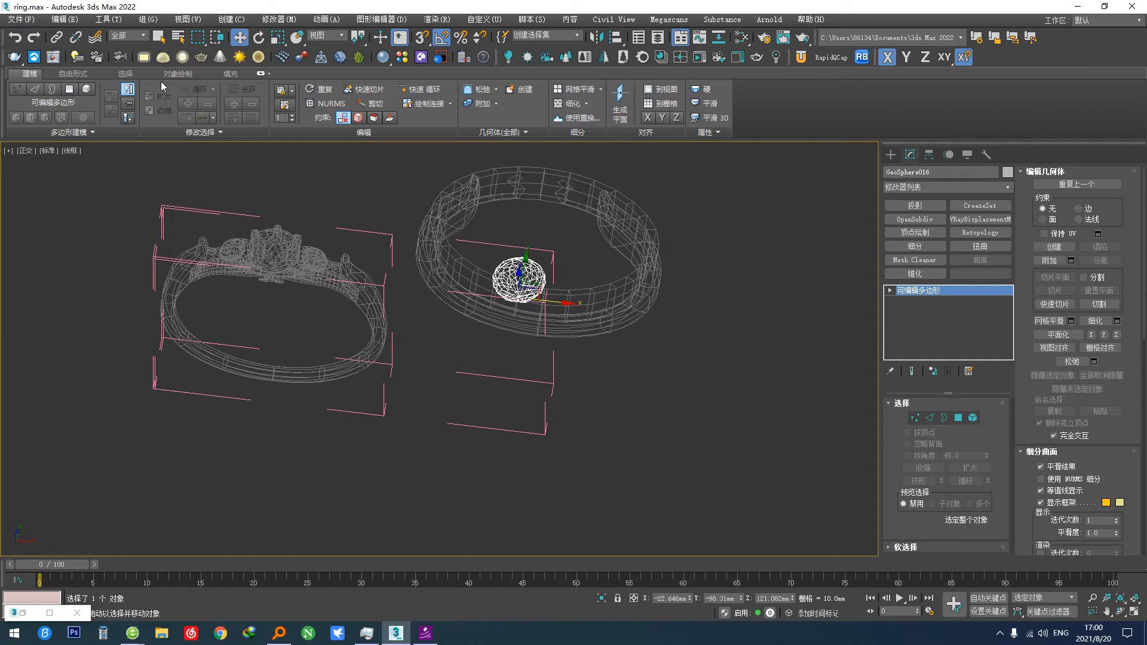
Step: Detach the copied diamond from its group and align it to the new ring's flat band
click(144, 20)
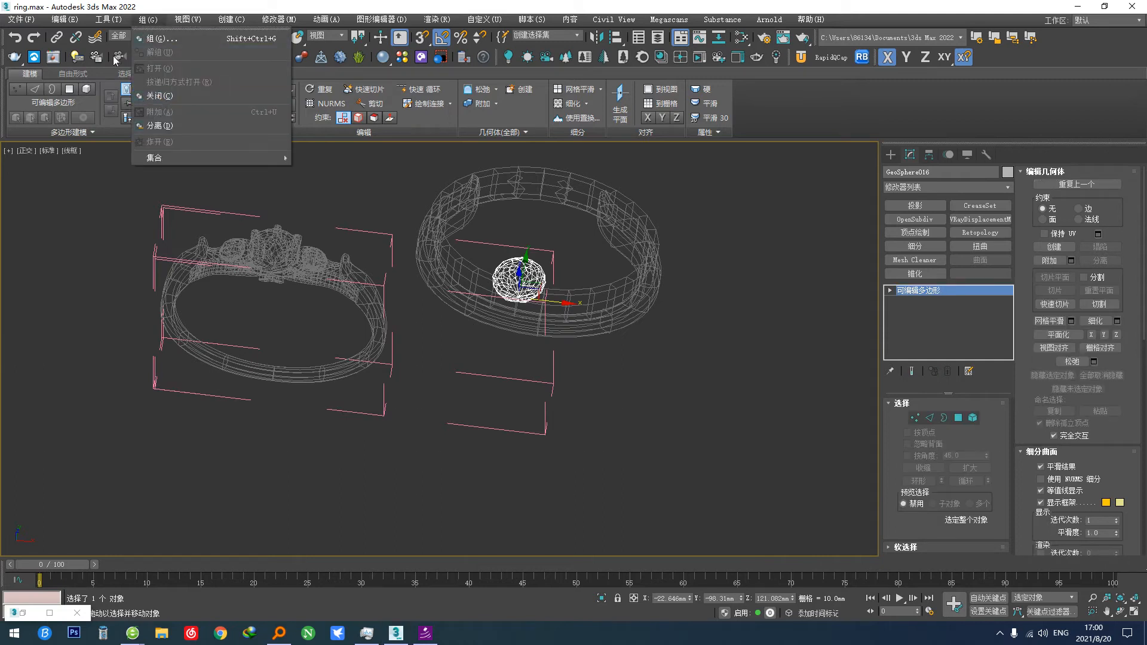
click(169, 127)
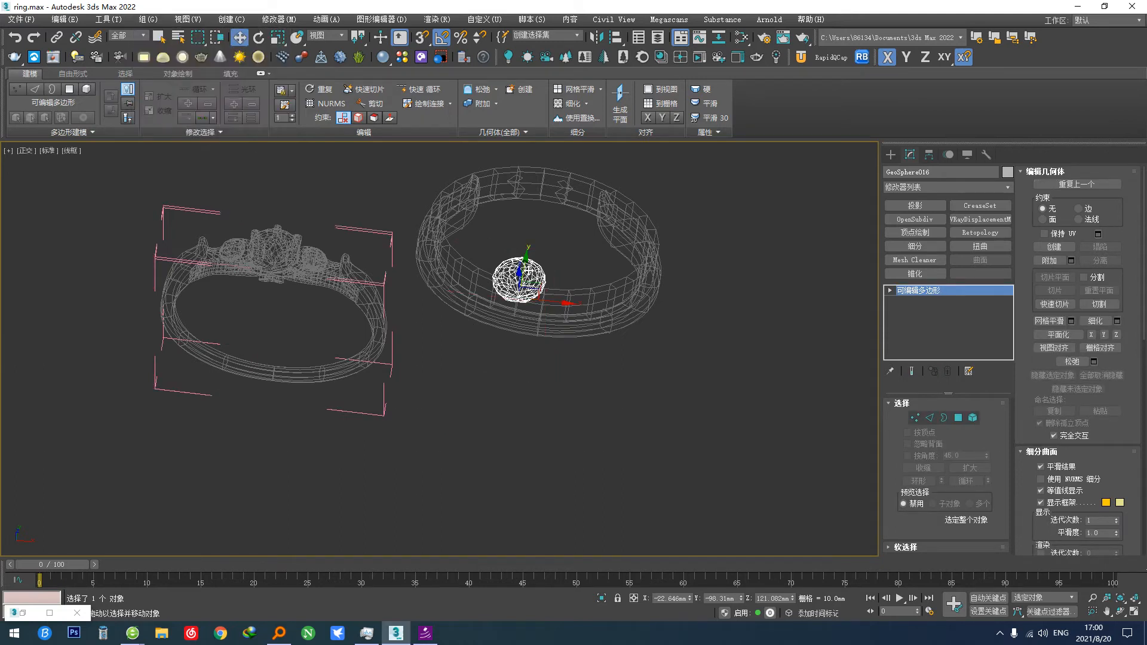
middle_drag(544, 264, 520, 298)
key(alt+a)
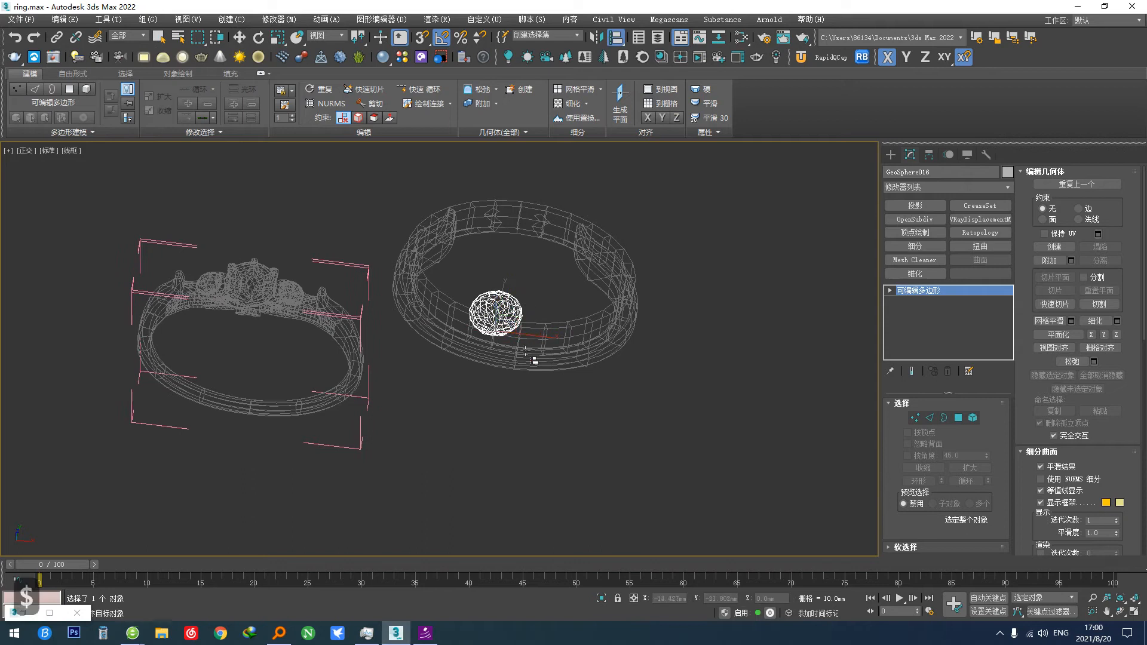
click(526, 353)
click(572, 412)
Step: Raise the diamond vertically in the front view to sit between the upper ends of the two inner strands
key(f)
key(z)
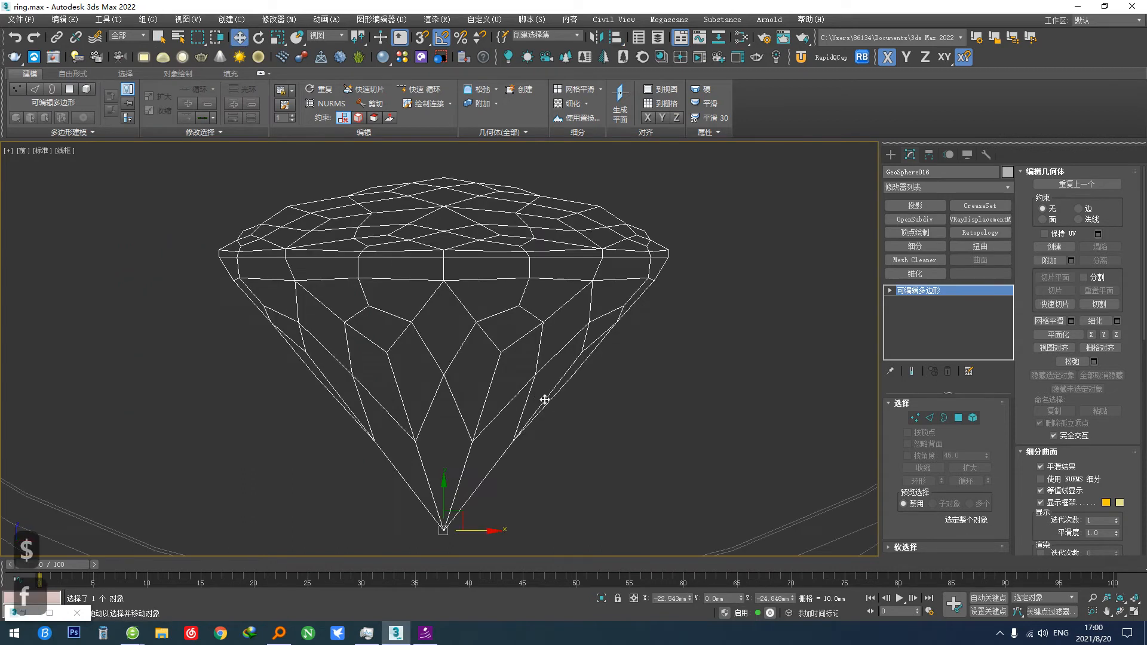
scroll(545, 399, down, 5)
drag(526, 385, 528, 131)
middle_drag(536, 237, 521, 451)
scroll(508, 350, up, 4)
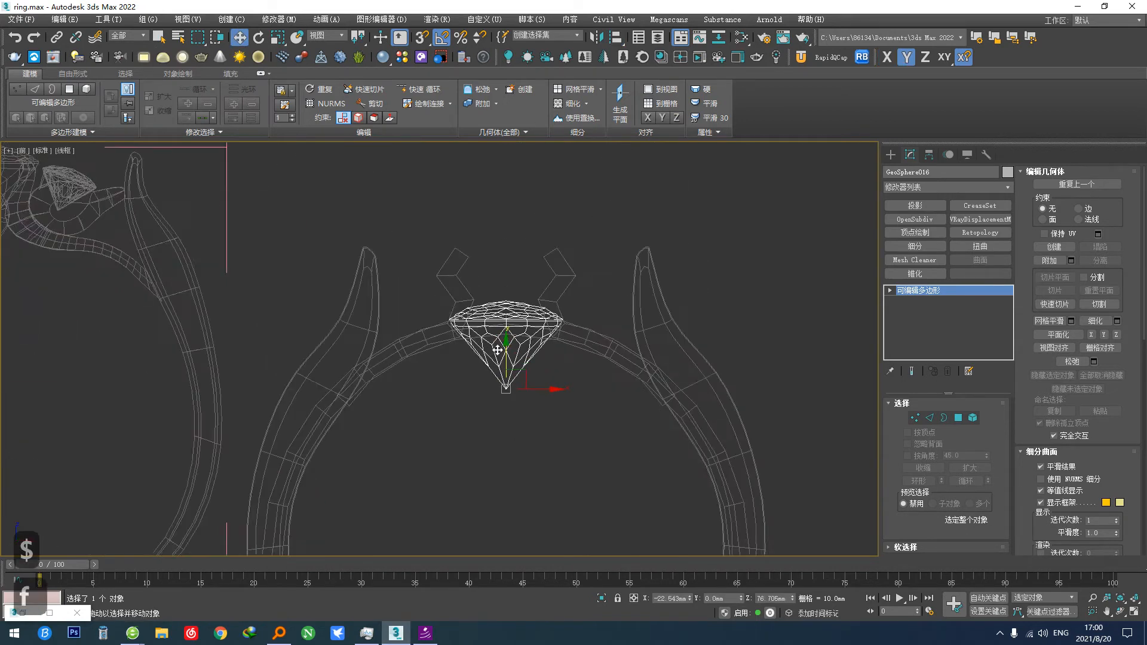
drag(515, 362, 520, 266)
alt+middle_drag(520, 267, 454, 329)
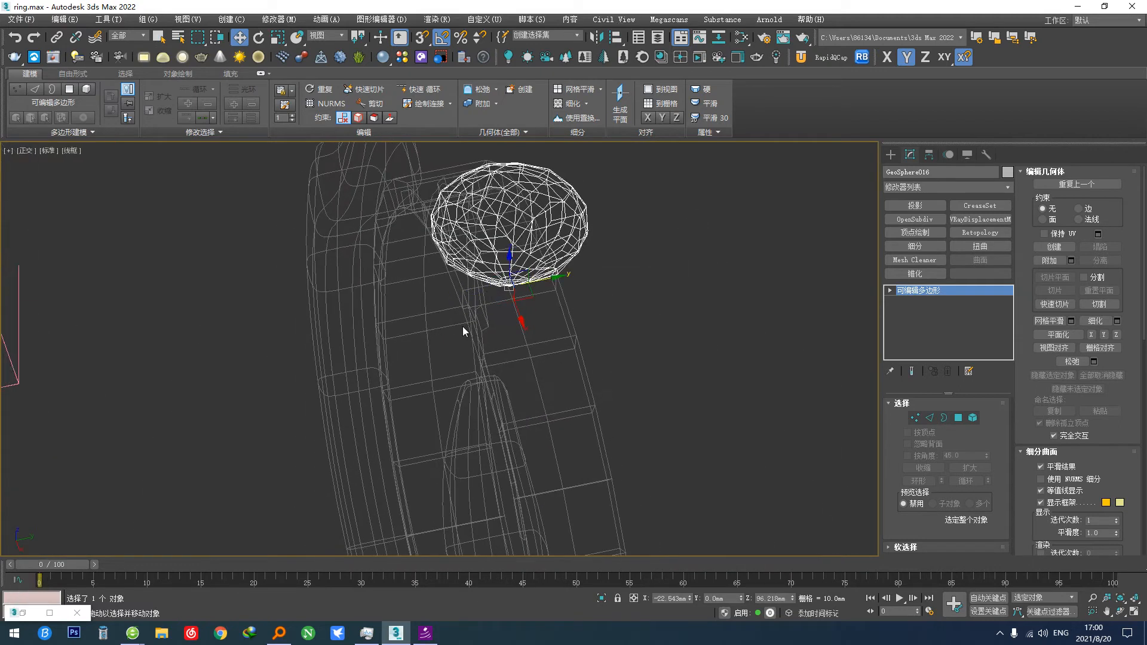
Step: Align the diamond pivot to pivot with the curved outer band piece, in Y position only
key(F3)
click(486, 451)
key(ctrl+shift+a)
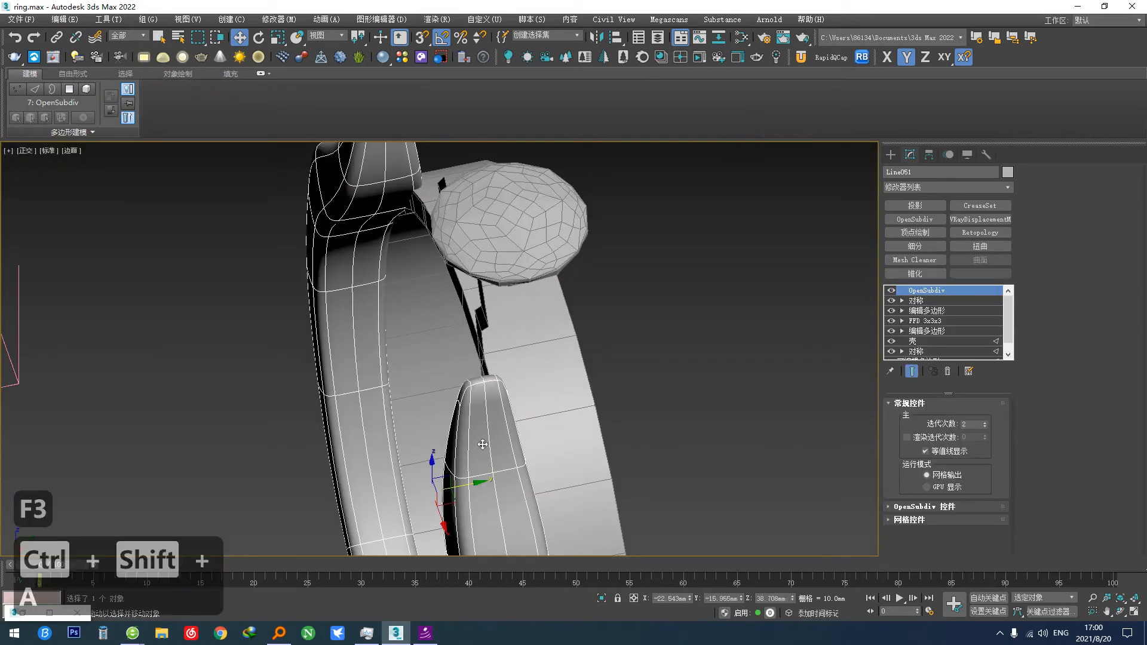
click(525, 231)
key(alt+a)
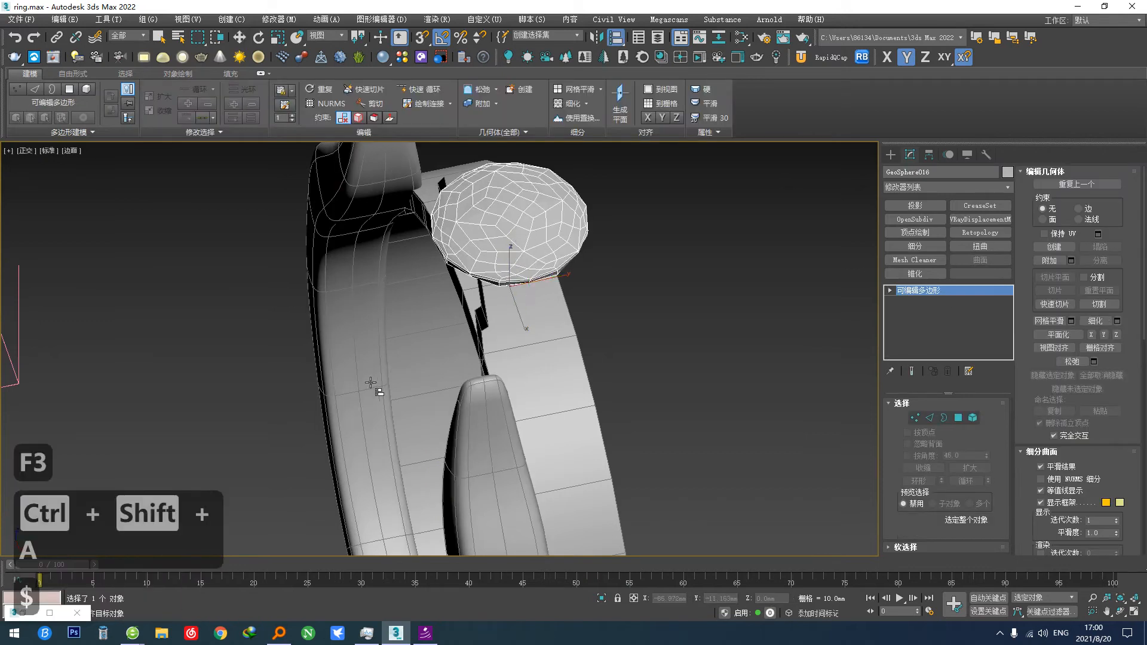
click(376, 381)
click(607, 239)
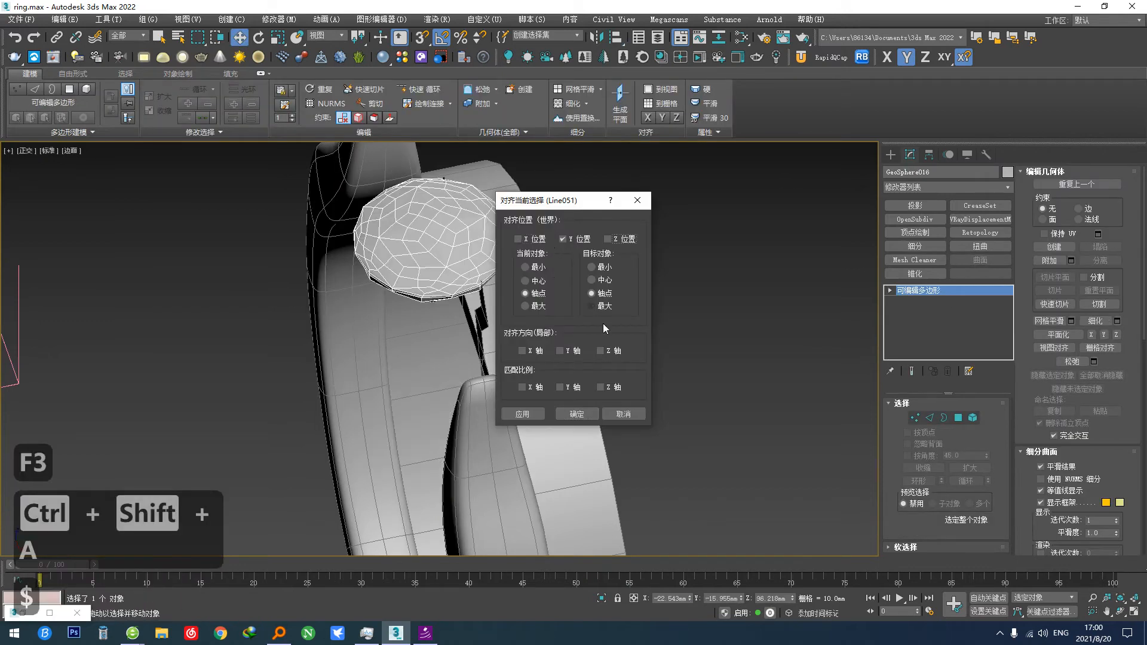
click(577, 414)
Step: Select the inner strand's whole element and move it in depth to line up with the diamond
alt+middle_drag(512, 335, 394, 356)
click(469, 361)
click(337, 270)
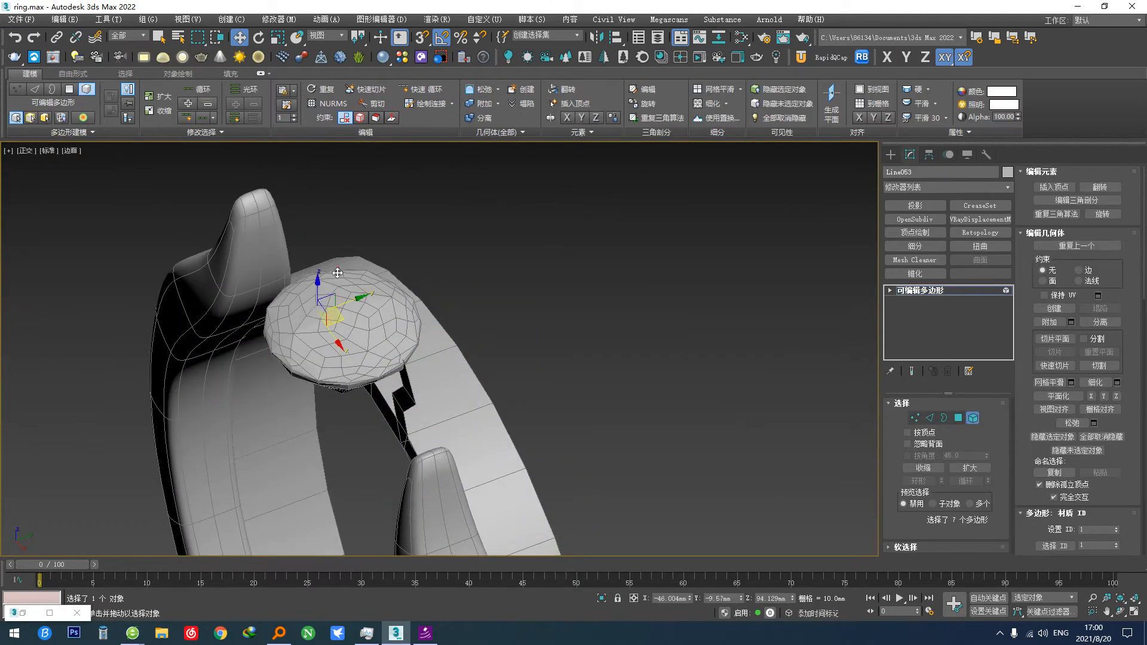
drag(353, 315, 287, 327)
alt+middle_drag(287, 328, 446, 353)
click(959, 418)
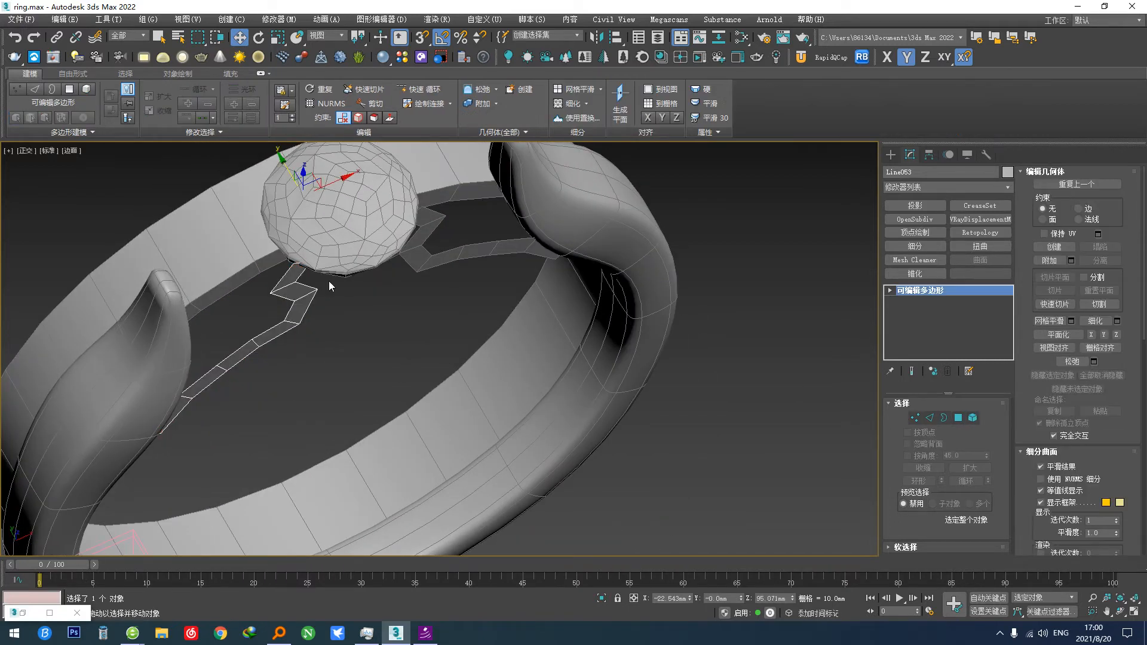
Step: Remove the flat guide band from view and reselect the inner strand
click(194, 232)
key(d)
click(293, 286)
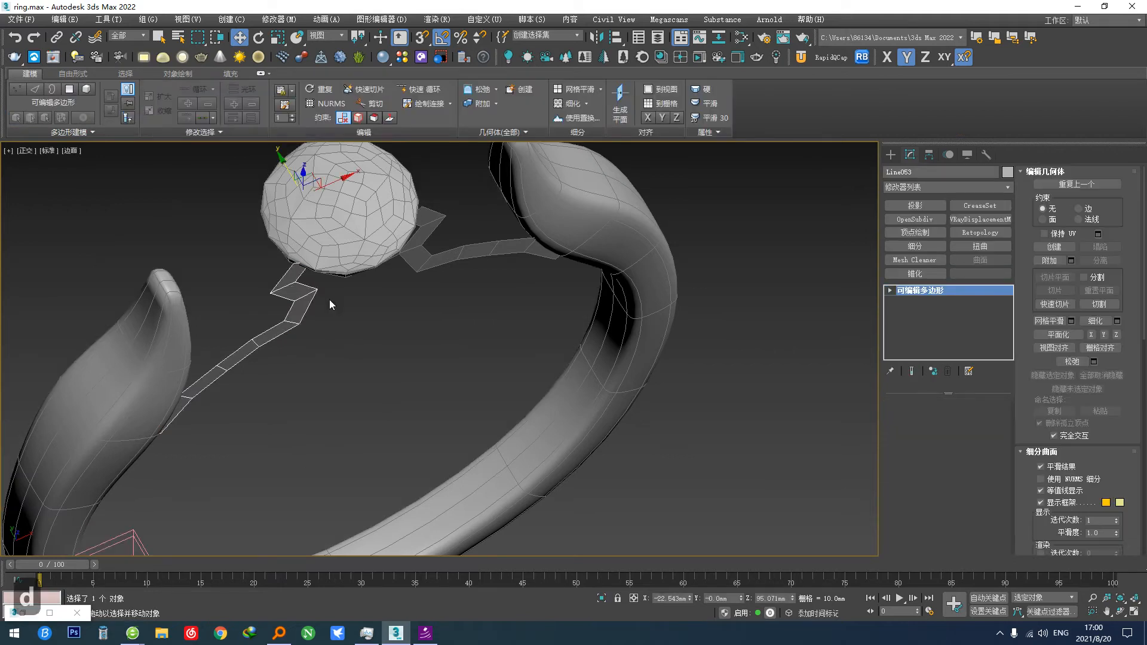
Step: Shift the two vertices at the inner strand's upper outer bend toward the diamond in the front view
alt+middle_drag(328, 299, 288, 220)
key(f)
scroll(523, 282, down, 2)
key(1)
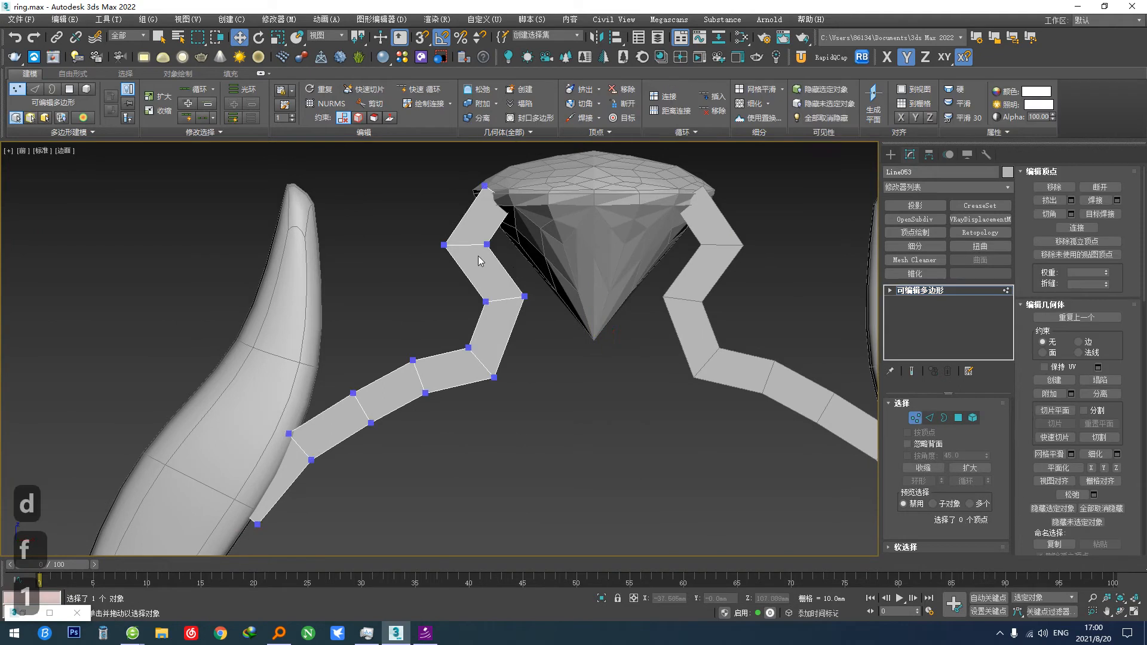
scroll(468, 220, up, 5)
click(497, 236)
drag(521, 232, 540, 232)
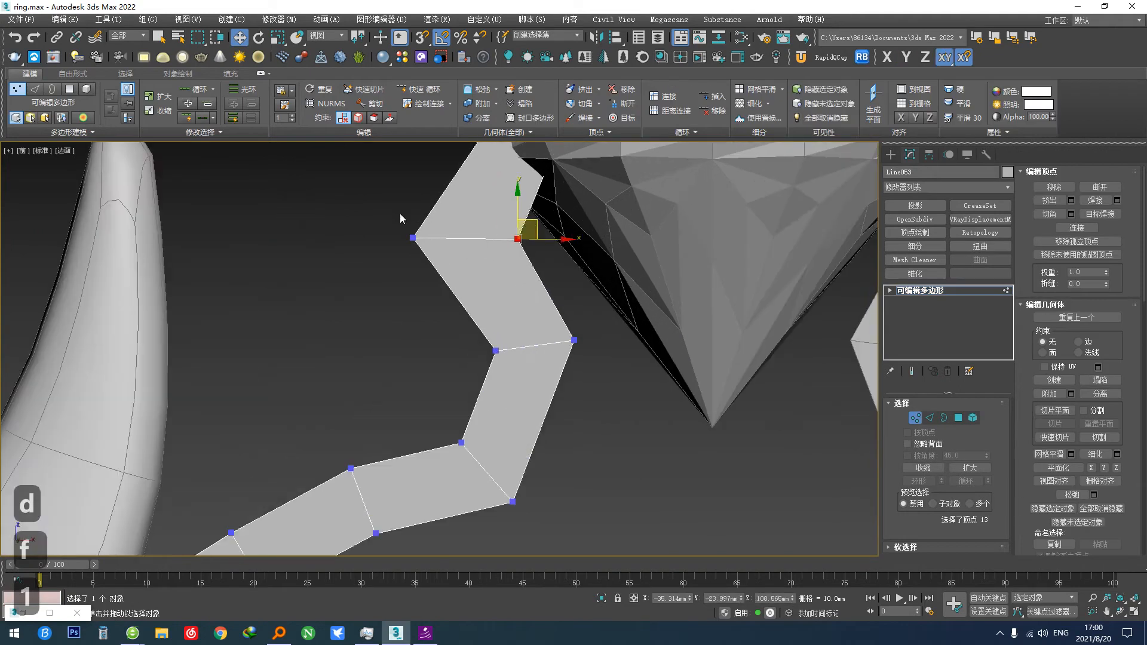
click(412, 238)
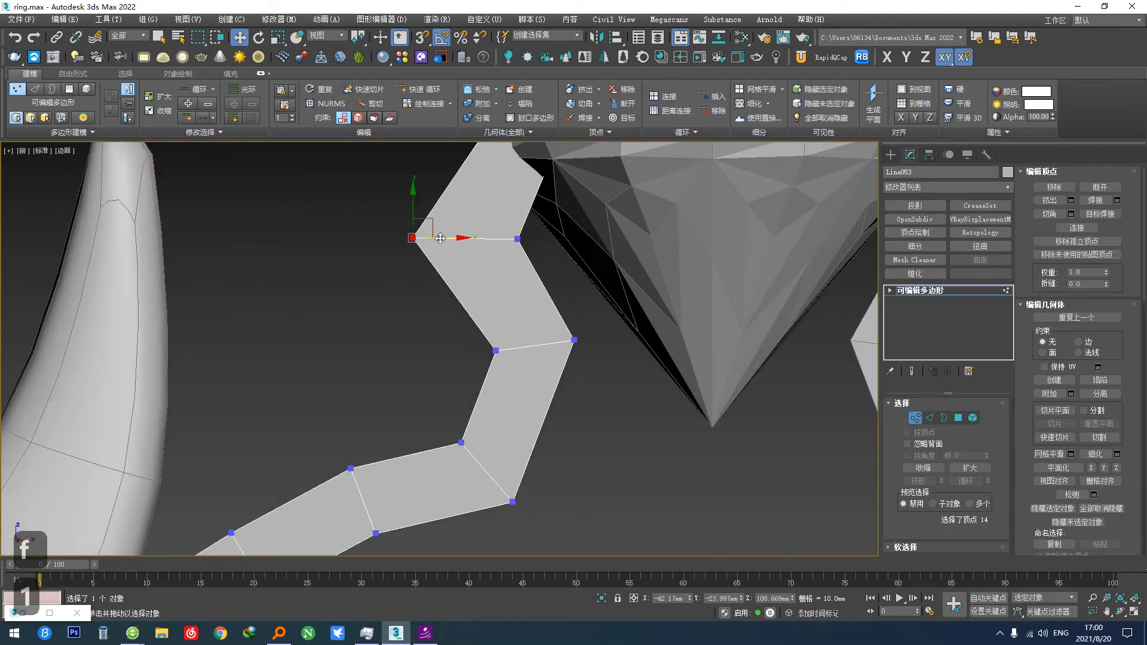
drag(435, 229, 456, 229)
middle_drag(566, 293, 460, 311)
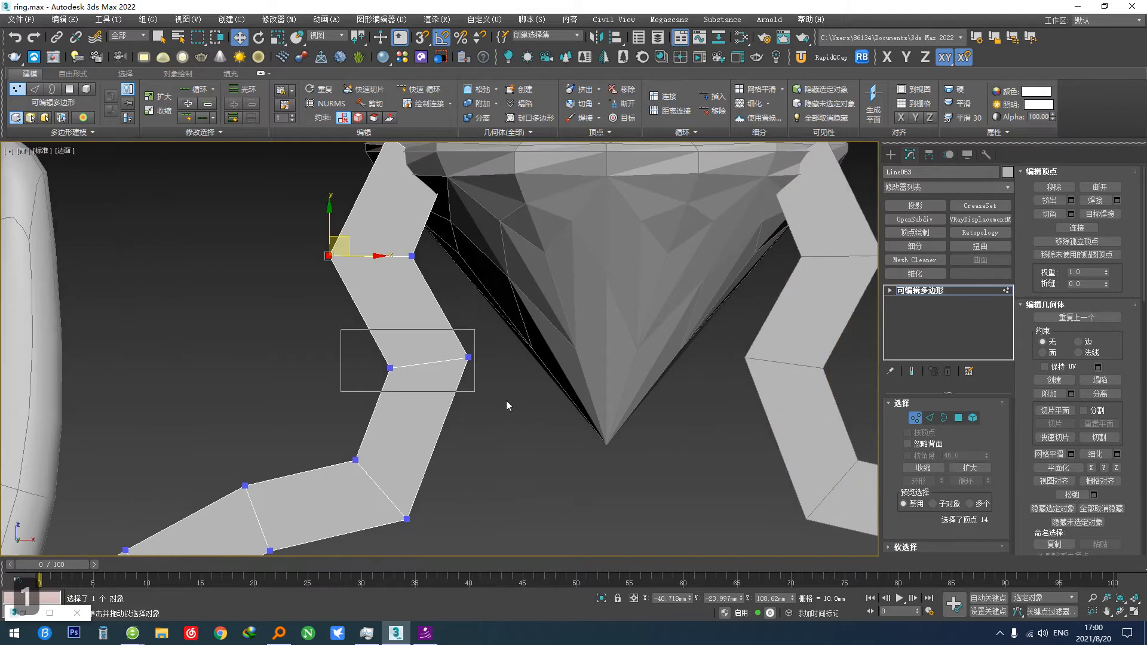
Step: Move the strand's middle vertex pair toward the diamond and its two tip vertices outward beside the stone's upper edge
drag(507, 406, 508, 406)
middle_drag(443, 315, 478, 413)
click(451, 278)
drag(385, 213, 384, 212)
drag(440, 242, 403, 186)
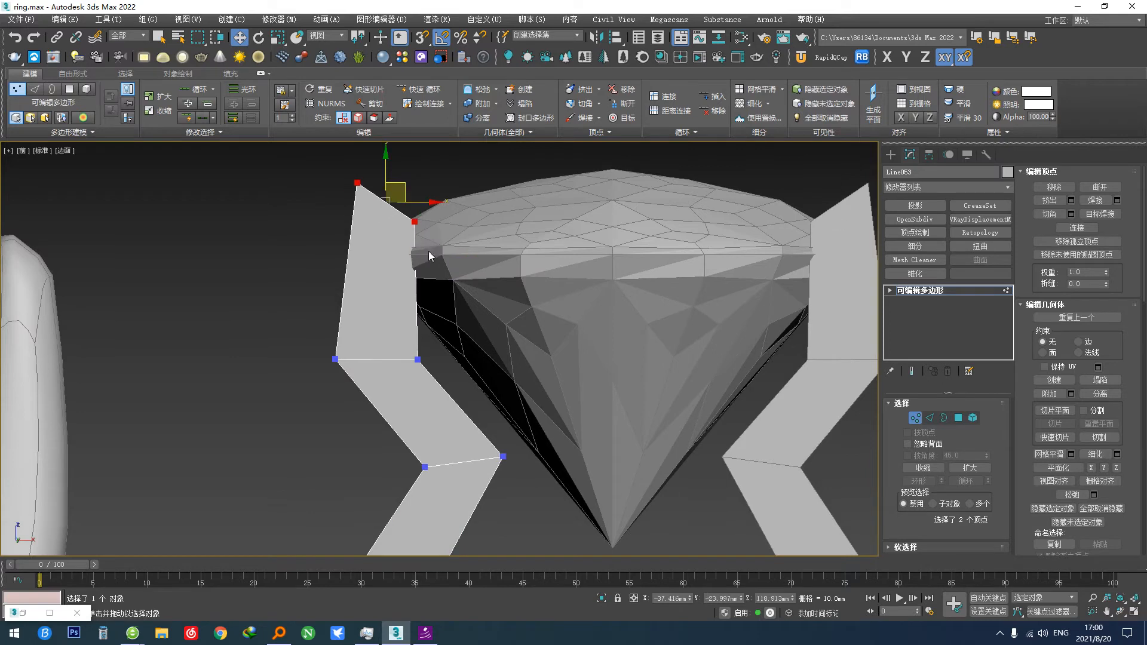
middle_drag(383, 293, 304, 315)
Step: Insert an edge loop across the strand's top segment and shape its vertices into a claw hooking over the diamond's rim
key(v)
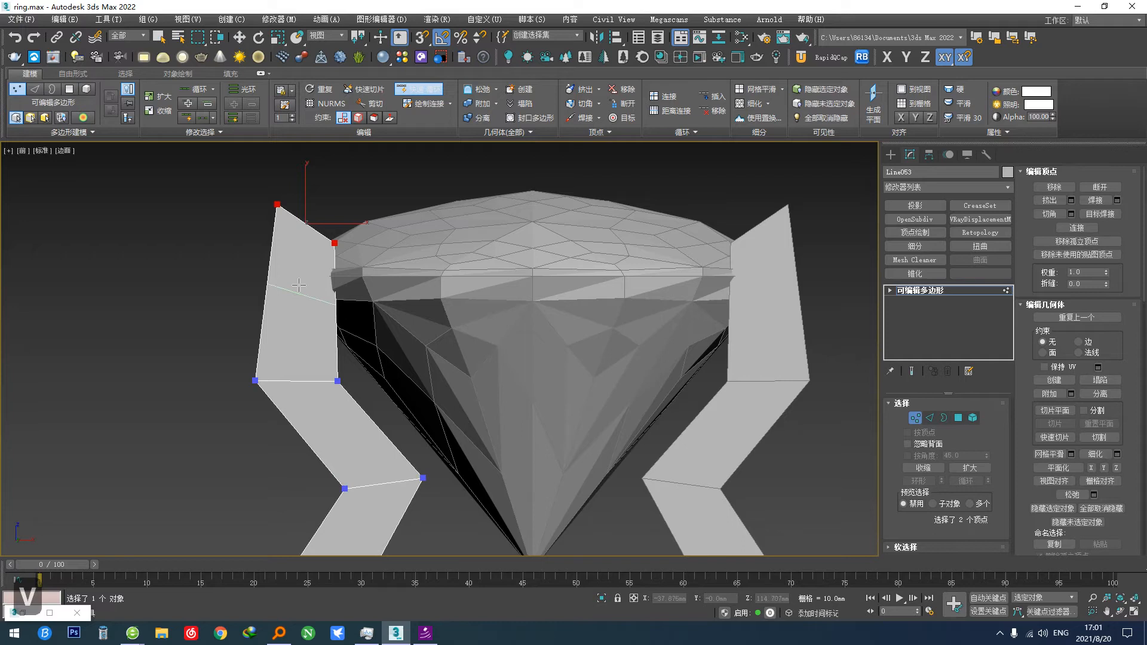
key(w)
click(335, 244)
drag(354, 230, 366, 231)
drag(277, 204, 339, 198)
drag(366, 261, 371, 227)
click(336, 297)
drag(352, 285, 267, 246)
click(268, 273)
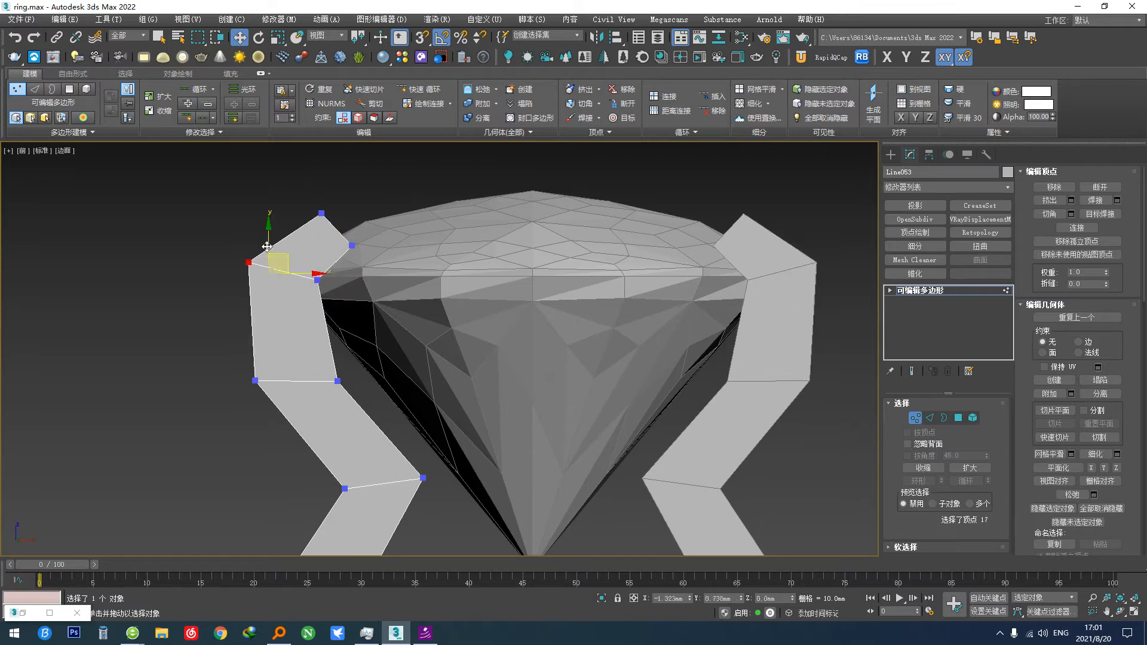
Step: Raise the two strand vertices just below the claw to follow the diamond's side
click(338, 381)
drag(361, 371, 361, 334)
drag(203, 403, 204, 403)
drag(272, 372, 278, 358)
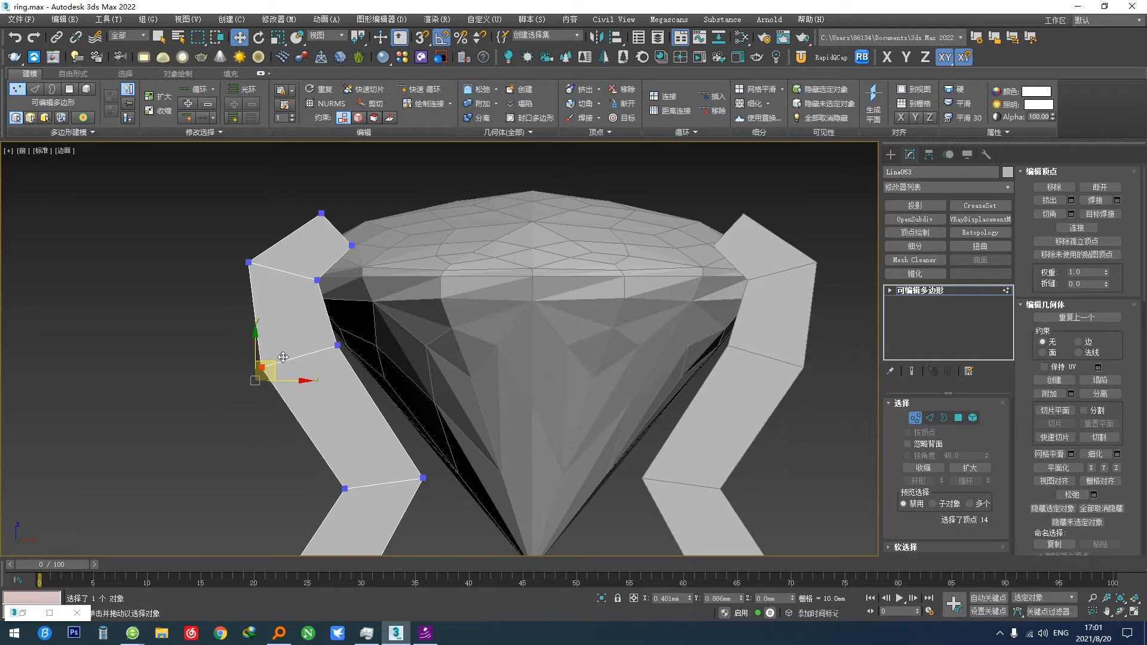
Step: Reposition the vertices of the strand's inward bend beneath the diamond to smooth its curve
middle_drag(415, 452, 382, 403)
click(390, 428)
drag(411, 413, 411, 397)
click(312, 439)
drag(313, 438, 298, 420)
middle_drag(302, 457, 330, 384)
click(333, 431)
drag(355, 422, 383, 412)
drag(260, 349, 305, 350)
Step: Move the strand's two lower end vertices to taper the end into a point inside the outer band piece
scroll(307, 391, down, 2)
scroll(297, 414, down, 2)
middle_drag(146, 510, 272, 373)
scroll(183, 380, up, 4)
scroll(272, 373, down, 2)
drag(214, 306, 304, 366)
click(280, 374)
middle_drag(261, 403, 285, 385)
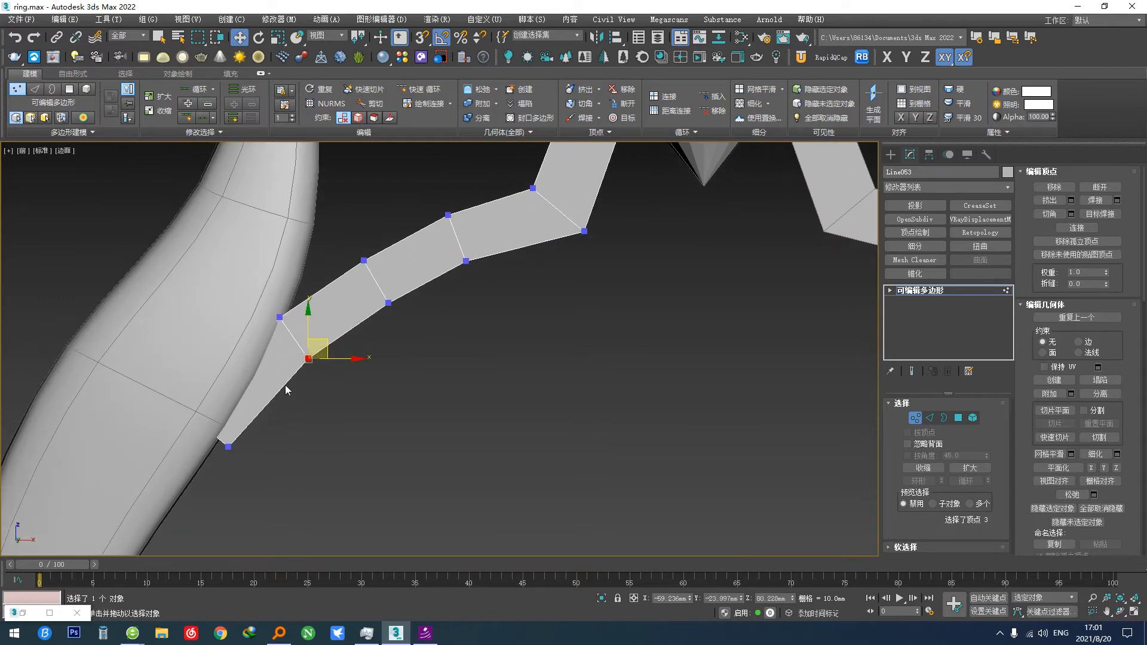
key(F3)
key(F3)
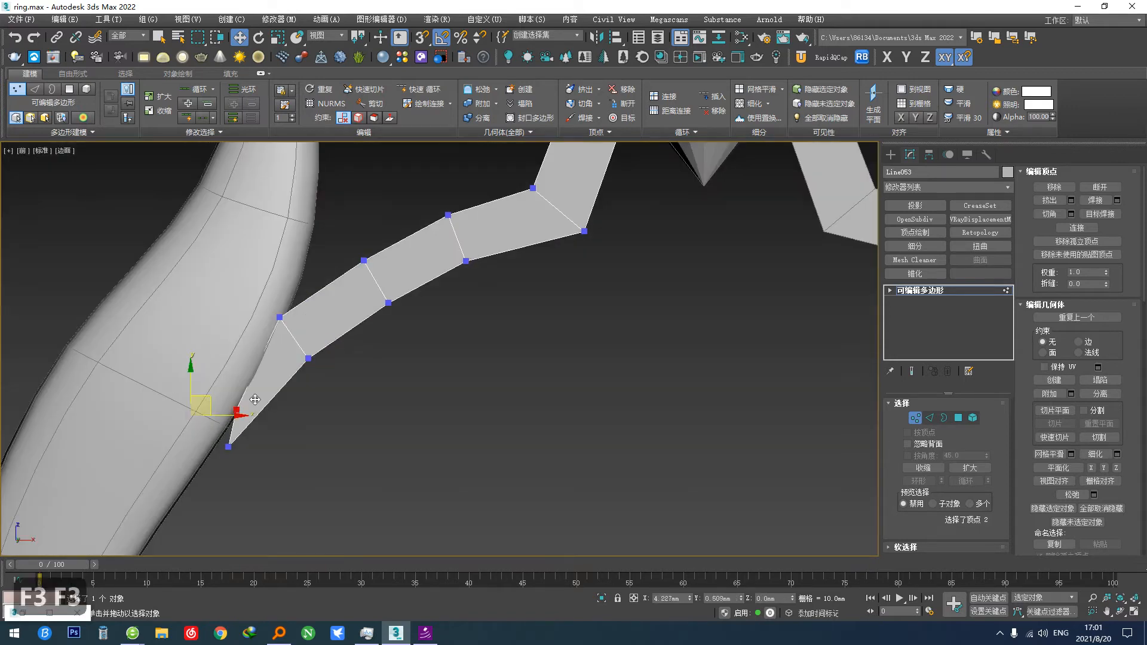
click(229, 447)
drag(243, 444, 218, 455)
key(F3)
click(222, 422)
drag(245, 403, 256, 387)
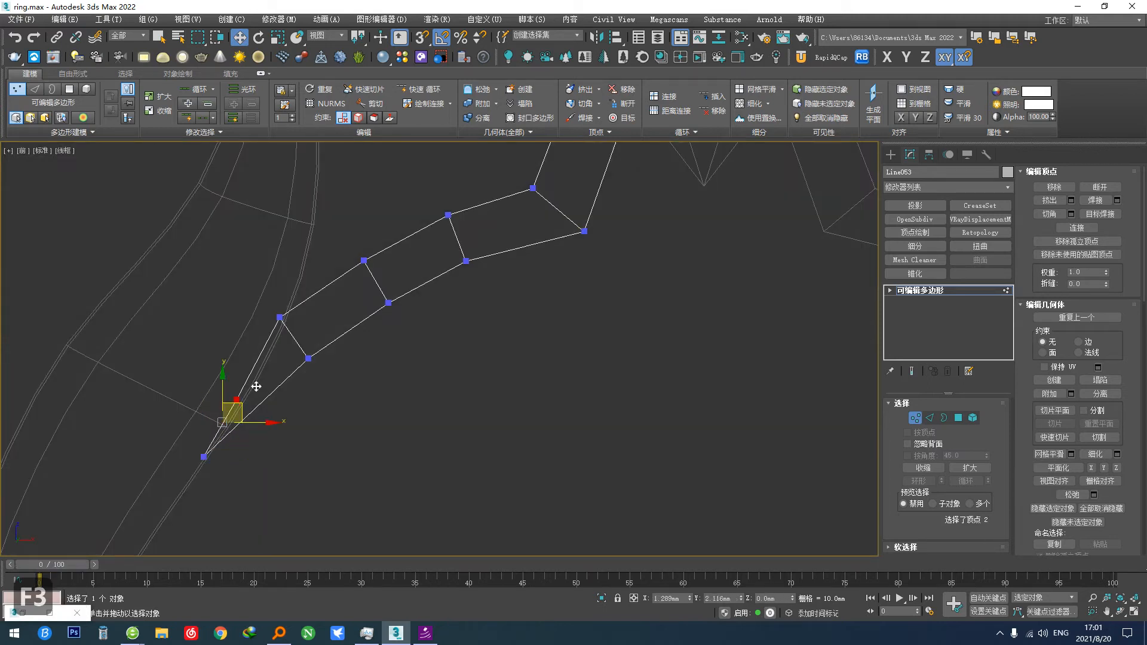
Step: Fine-tune the position of the claw's topmost vertex over the diamond's rim
scroll(239, 442, down, 3)
middle_drag(231, 464, 439, 357)
scroll(450, 252, up, 2)
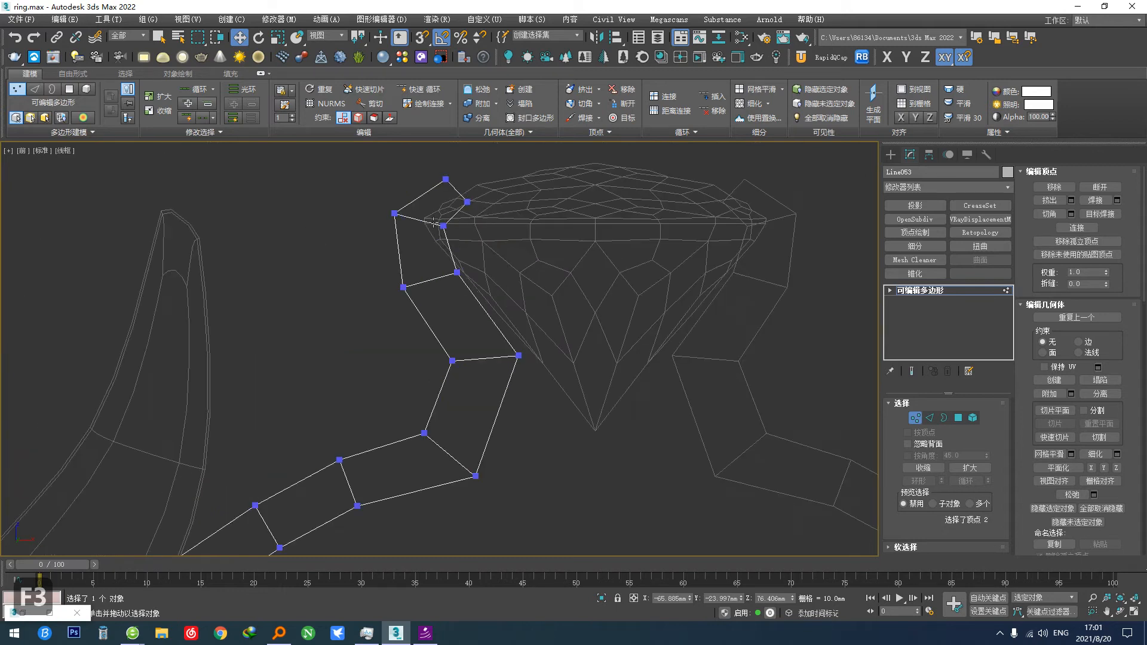
click(444, 179)
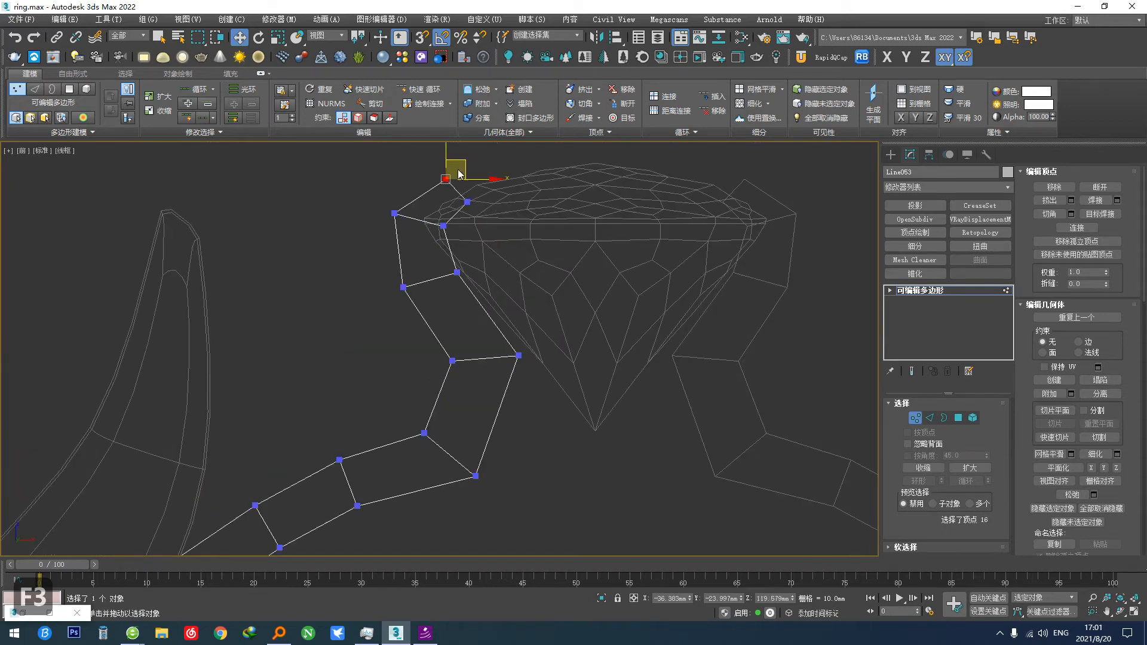
scroll(481, 239, down, 1)
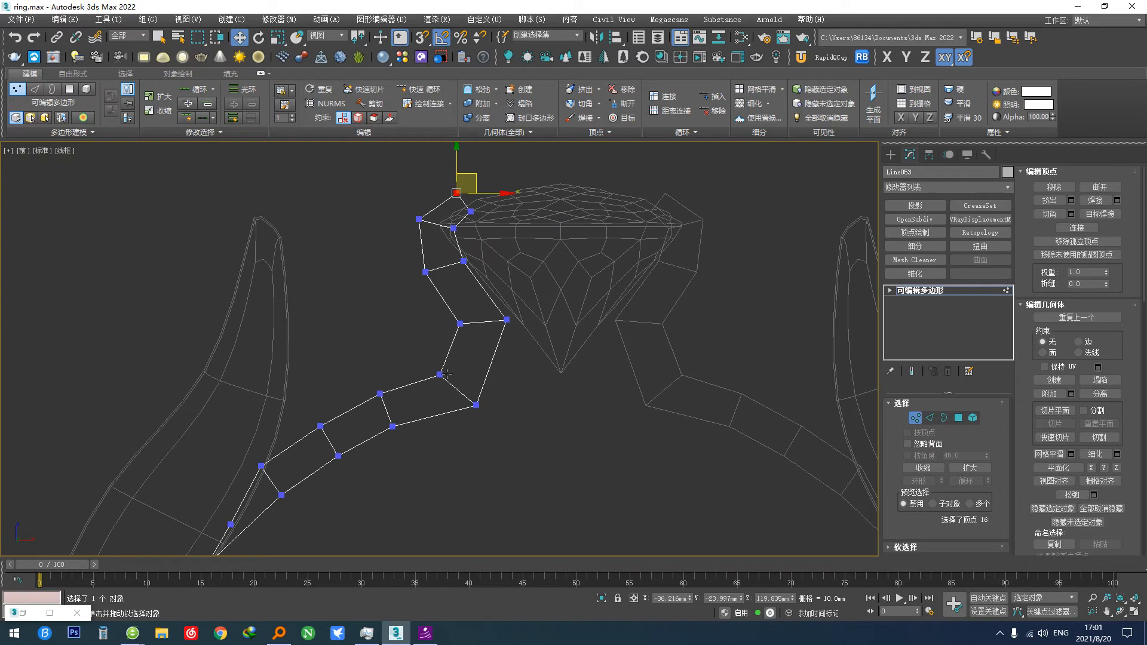
Step: Nudge the upper and lower edge vertices along the strand's lower arc to even out its width and curve
scroll(405, 417, down, 5)
scroll(604, 377, up, 5)
click(597, 369)
drag(596, 343, 600, 346)
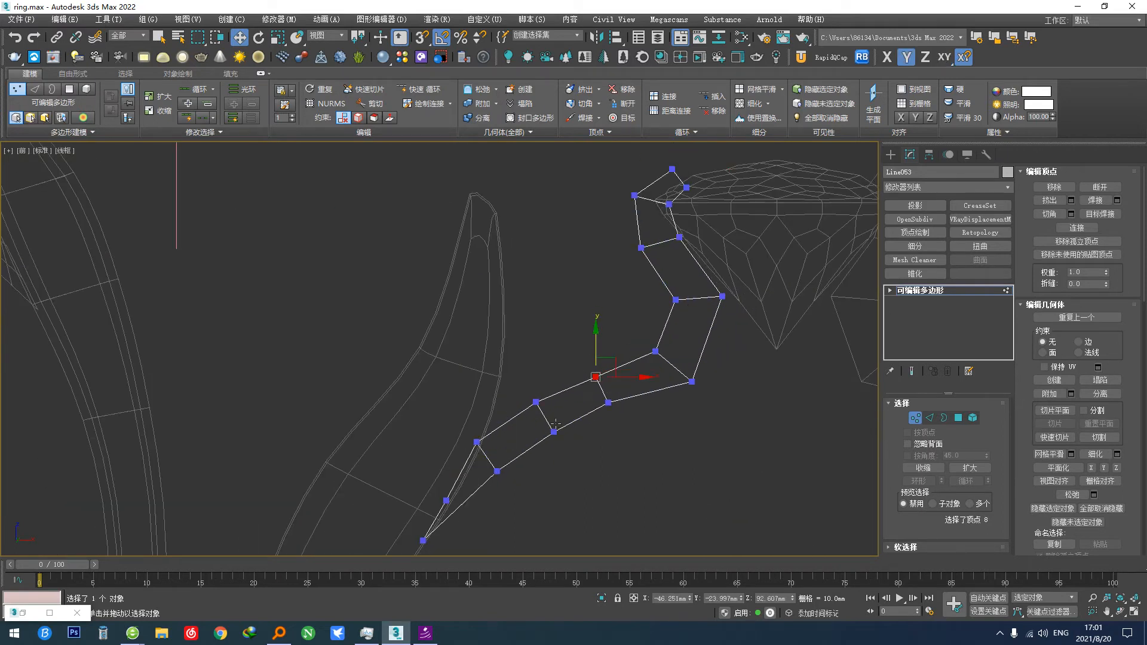
drag(538, 377, 539, 376)
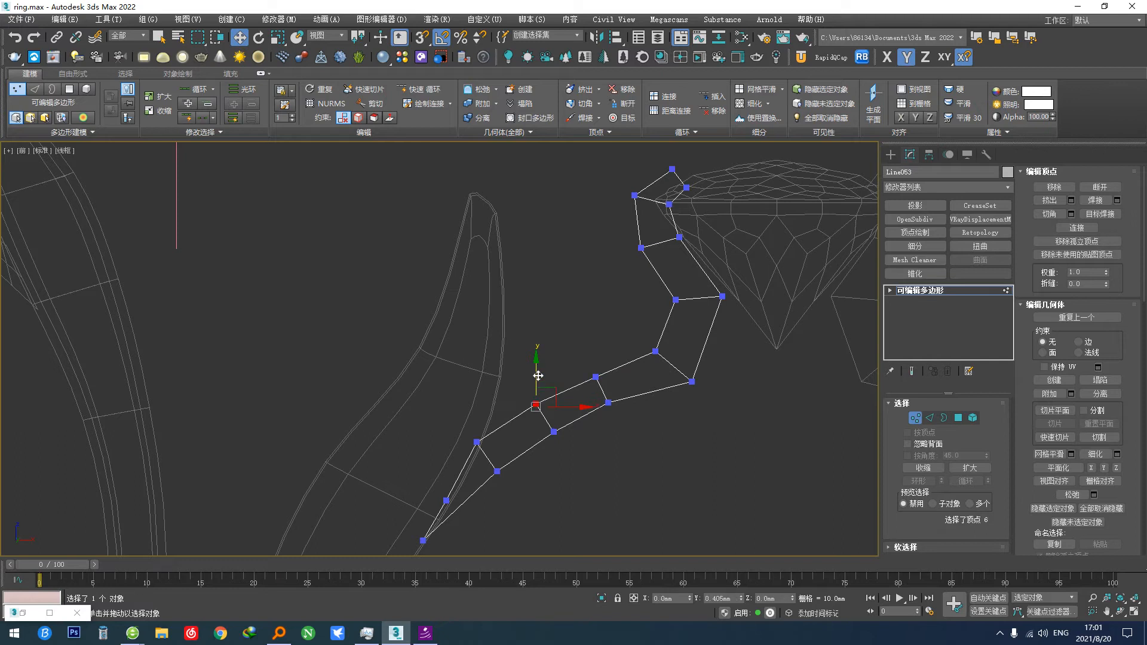
click(656, 352)
drag(692, 353, 699, 358)
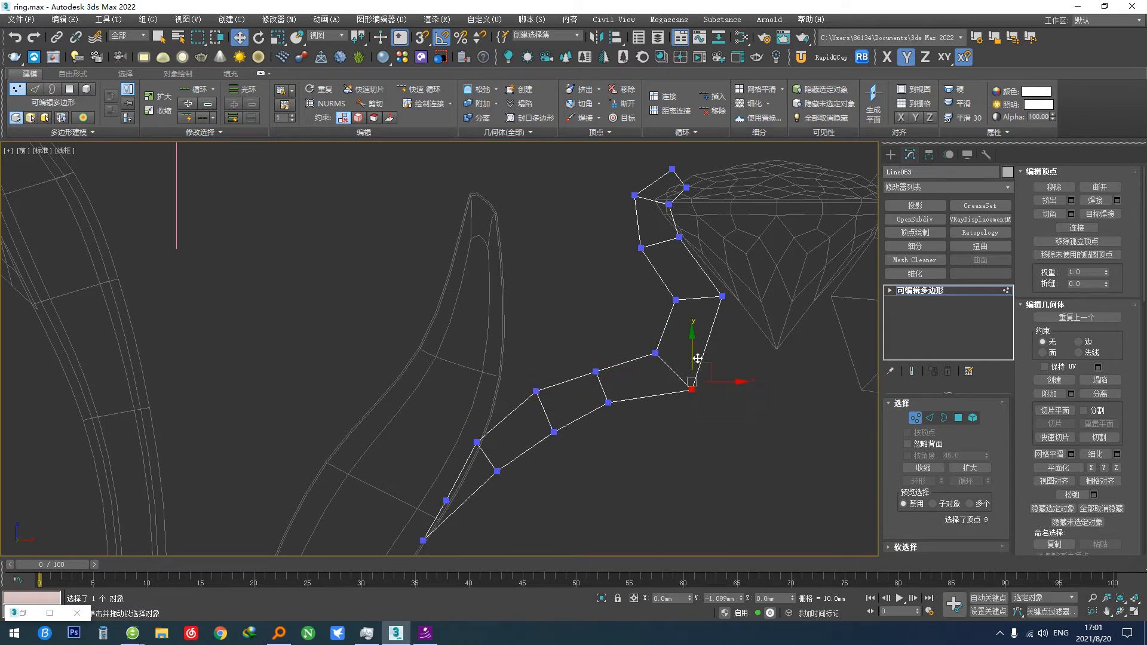
drag(554, 410, 552, 405)
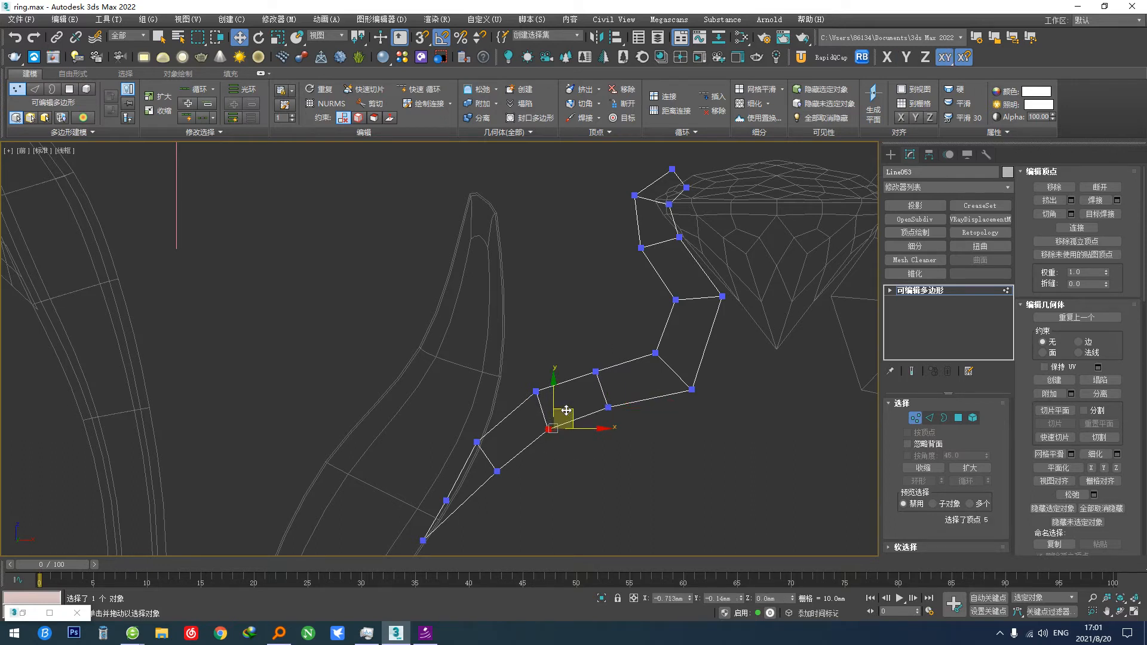
click(596, 371)
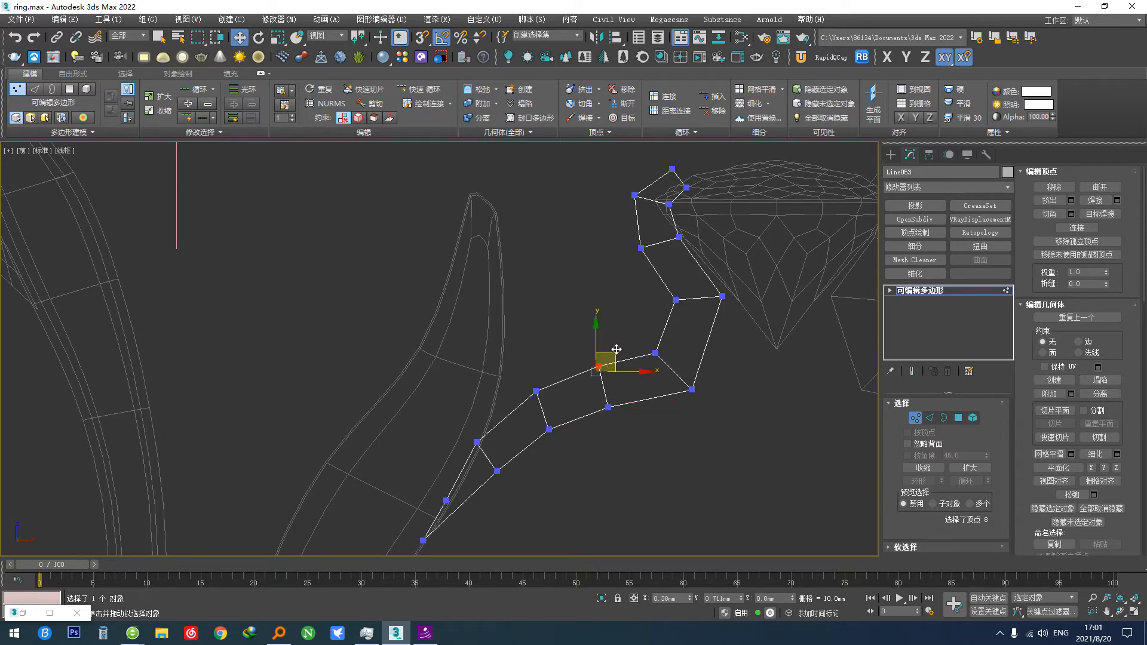
Step: Insert an edge loop running lengthwise along the whole strand, close to its outer upper edge
scroll(617, 349, down, 6)
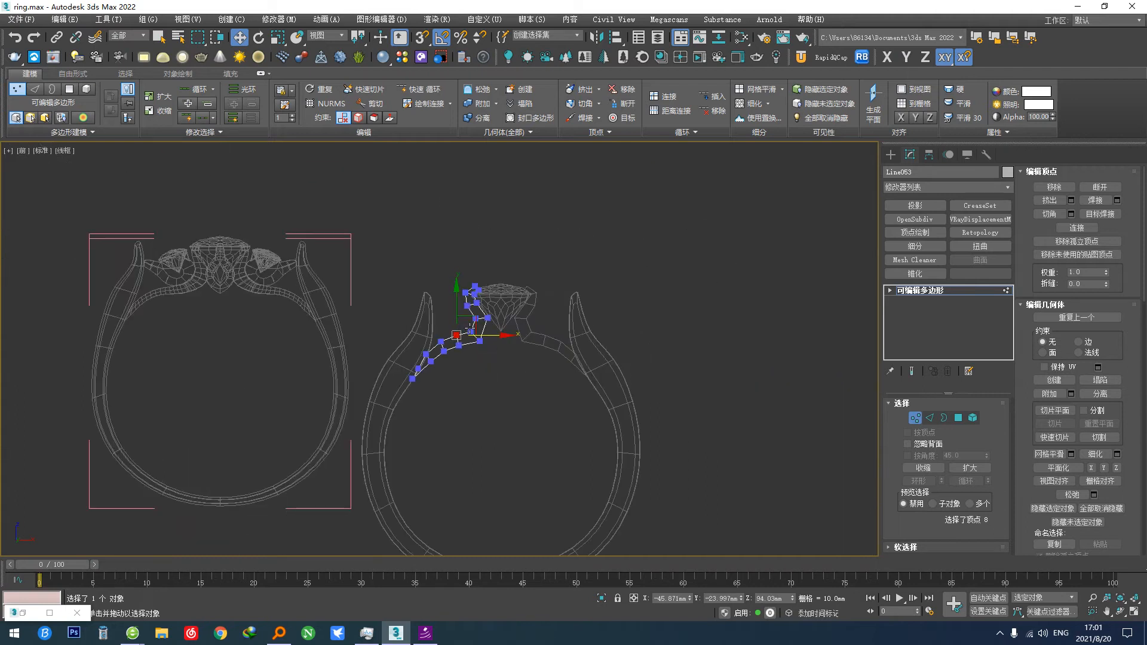
scroll(494, 355, up, 4)
middle_drag(418, 341, 645, 429)
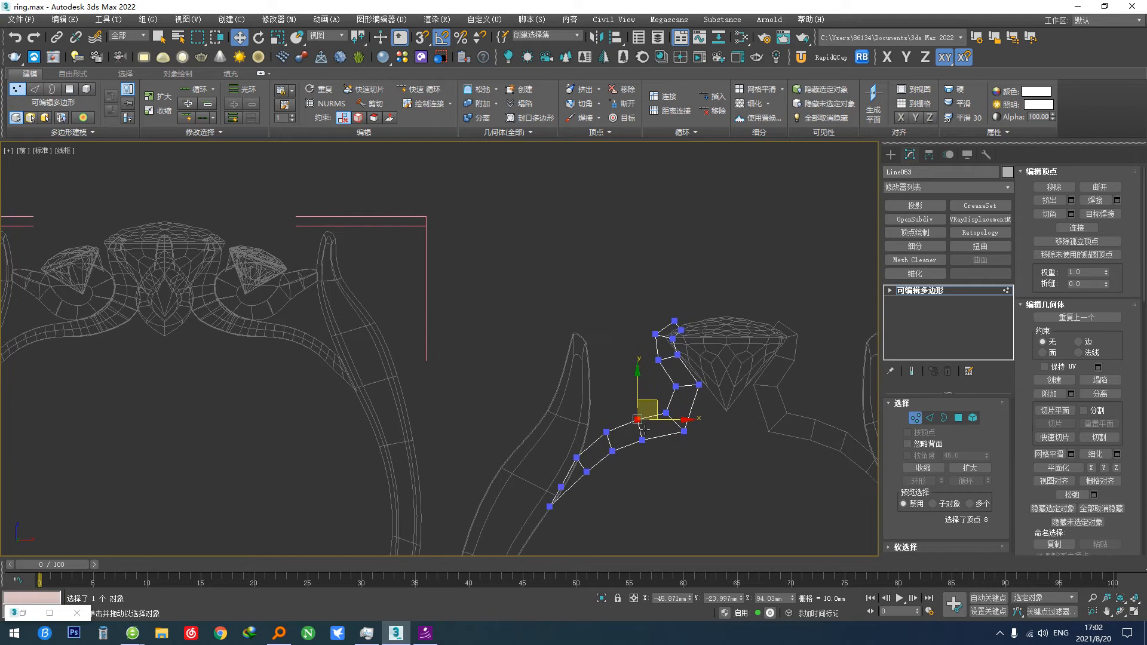
scroll(584, 481, up, 2)
key(v)
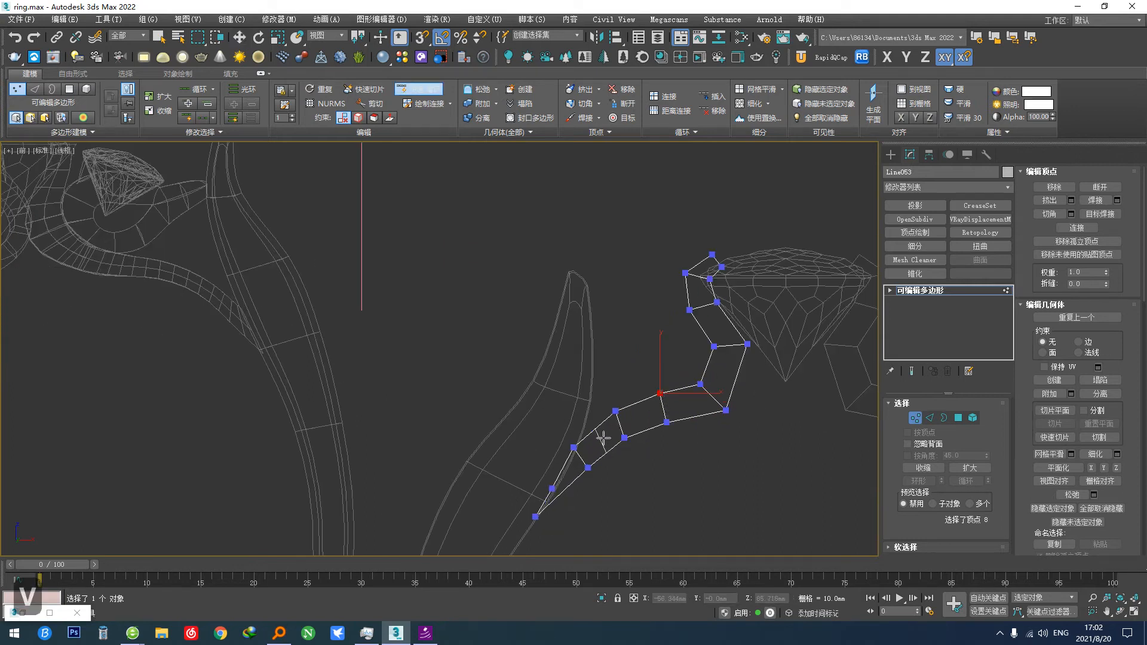
click(622, 418)
key(w)
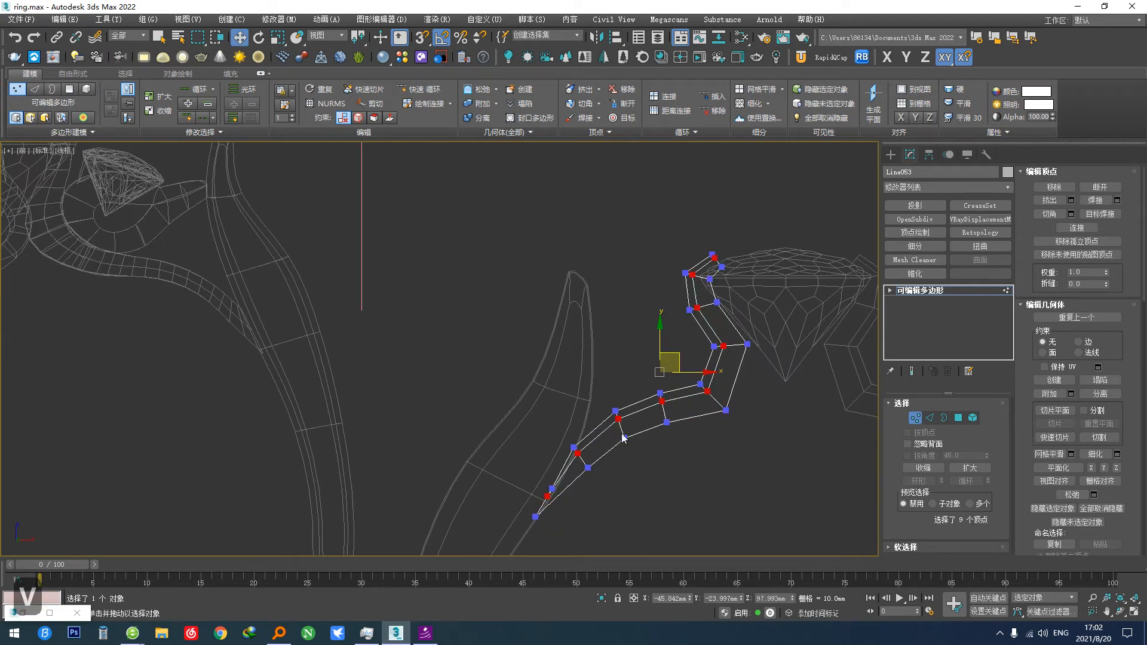
Step: Delete the narrow band of polygons between the strand's outer upper edge and the lengthwise edge loop
click(959, 418)
scroll(541, 454, up, 3)
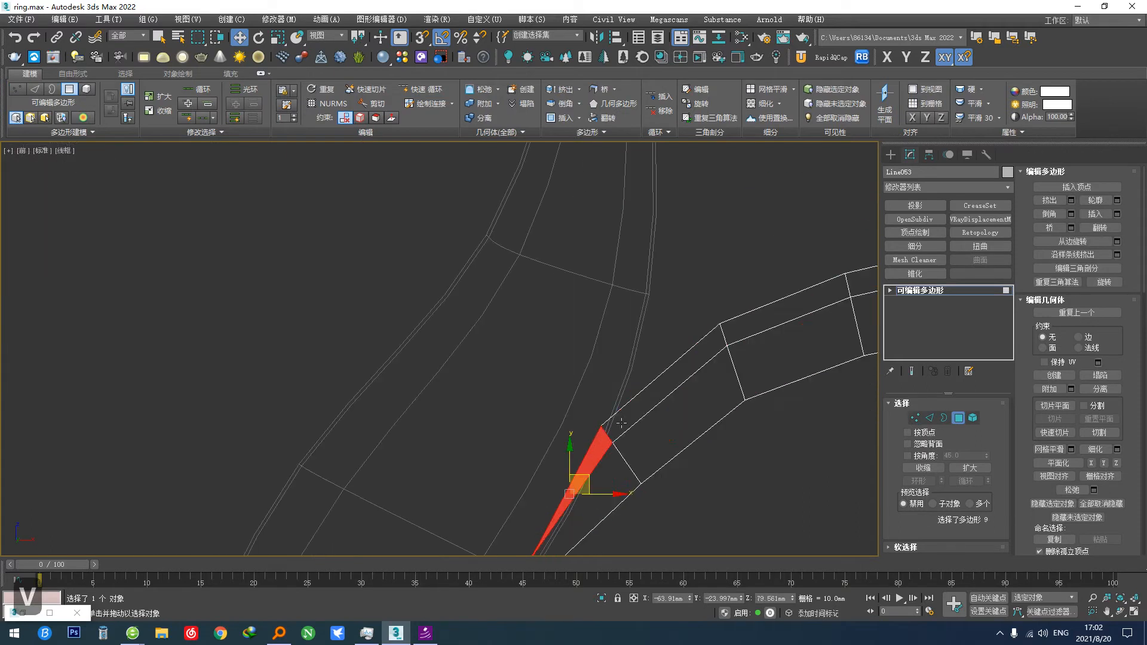
key(ctrl+d)
scroll(640, 415, down, 5)
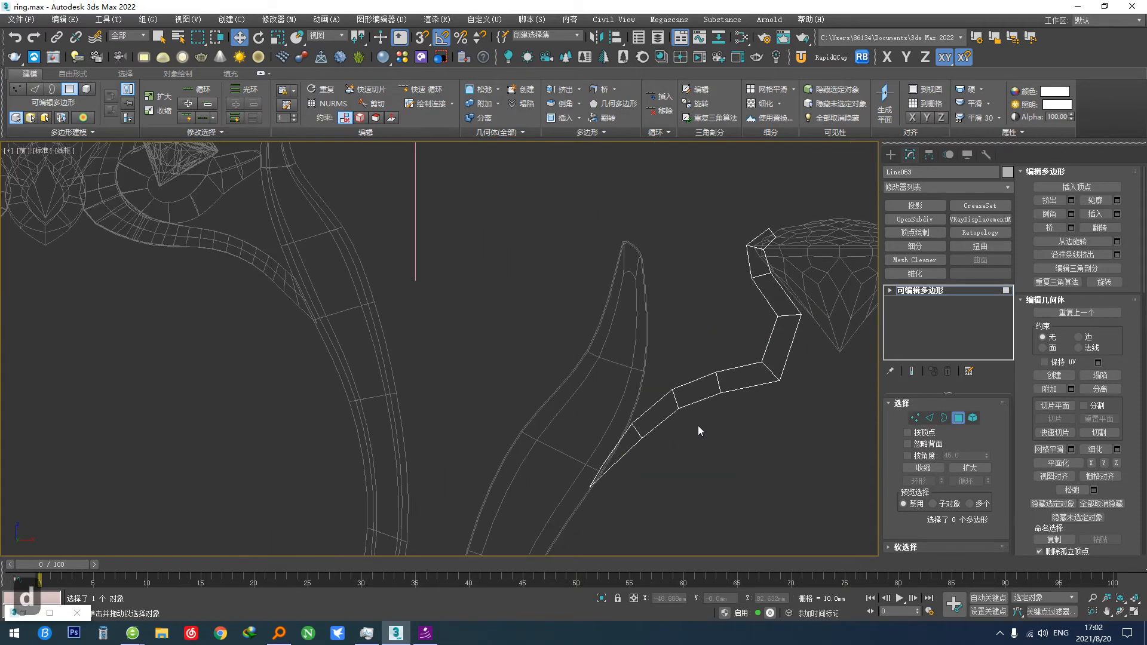
middle_drag(697, 428, 491, 454)
scroll(496, 460, up, 4)
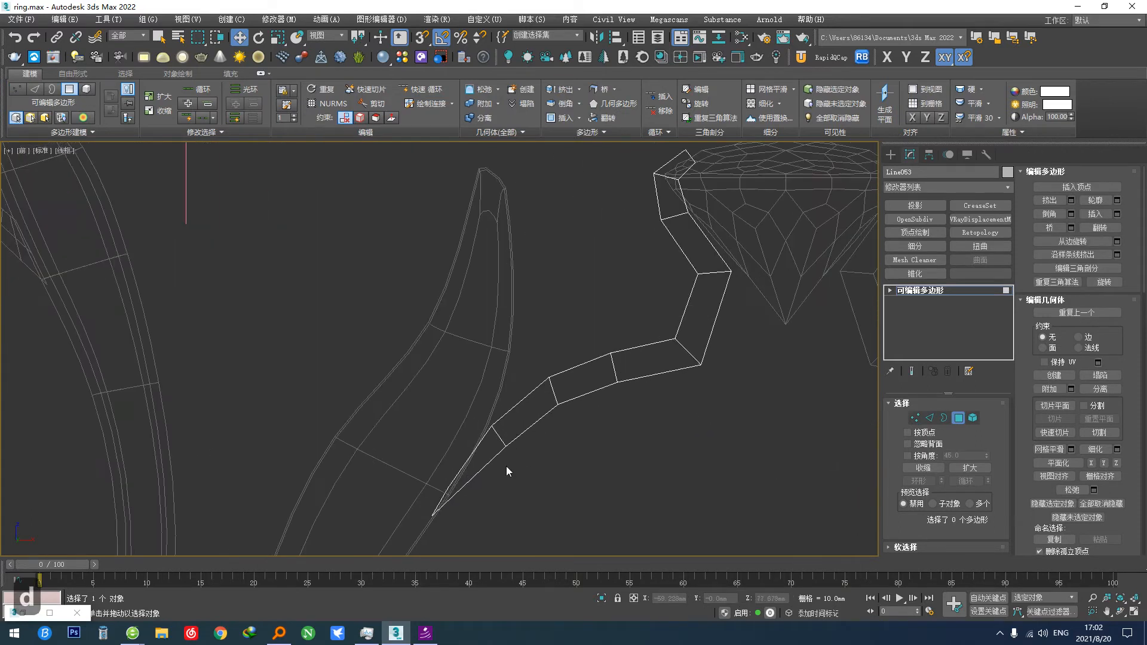
Step: Move the upper-edge vertex near the outer band piece along Y to smooth the strand's lower arc
key(1)
click(494, 400)
drag(493, 371, 487, 351)
scroll(493, 381, down, 6)
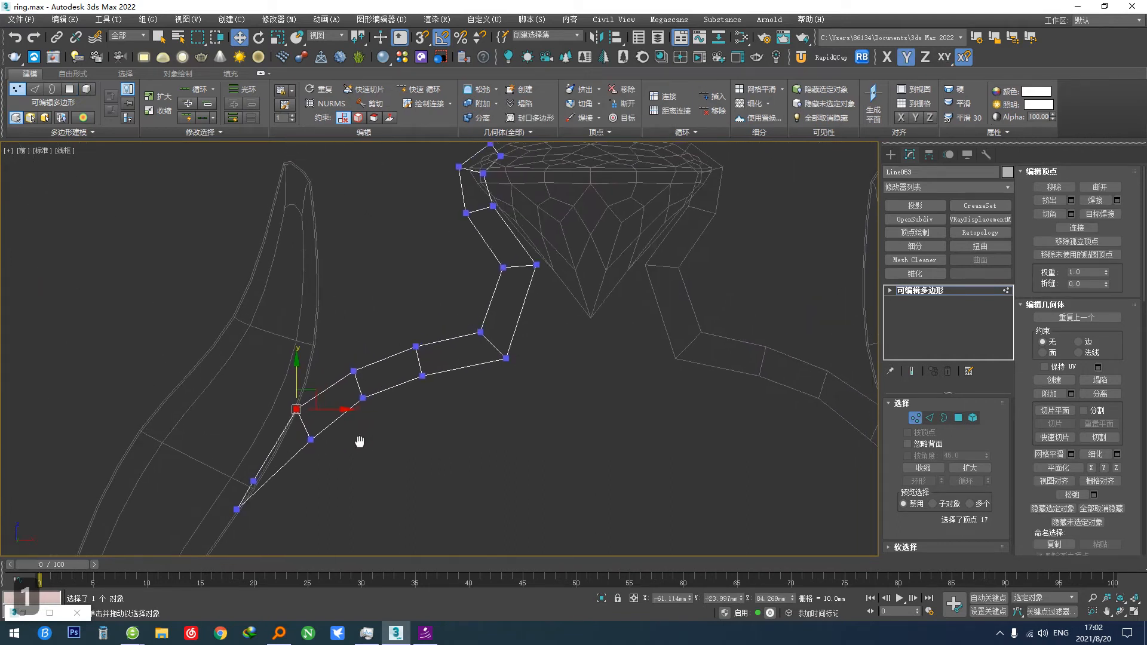
Step: Add a Shell modifier to the strand, reset its outer amount to 0 mm and thicken it with the inner amount
scroll(485, 371, down, 3)
alt+middle_drag(486, 371, 322, 485)
scroll(523, 378, up, 3)
scroll(447, 278, up, 5)
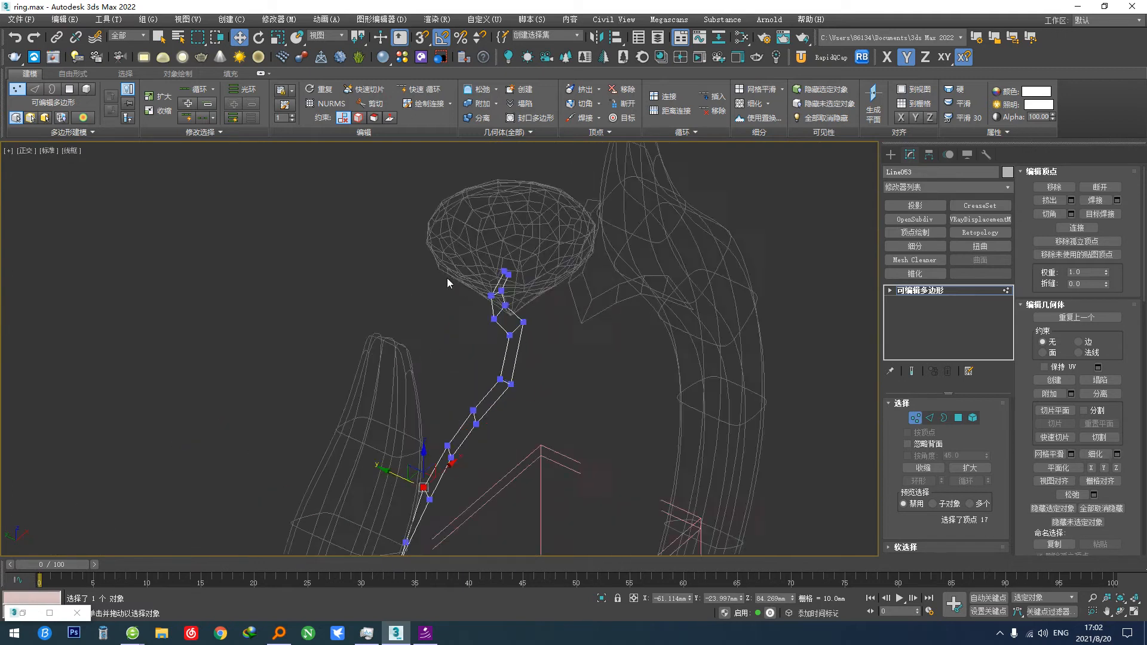
click(915, 419)
alt+middle_drag(579, 439, 619, 447)
ctrl+shift+right_click(614, 446)
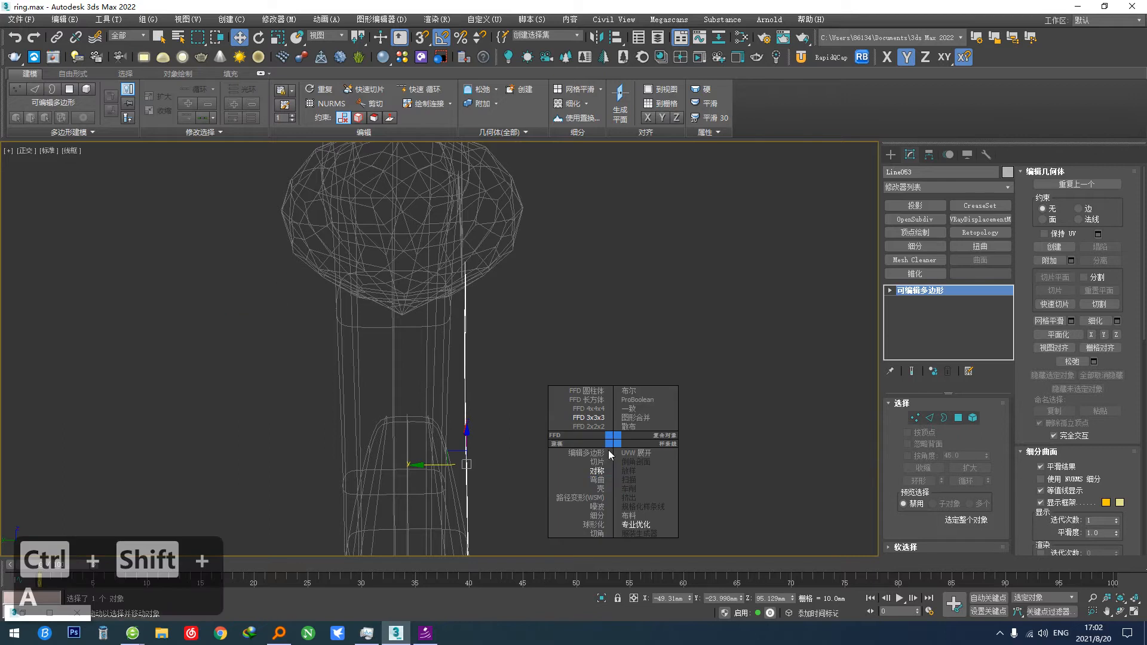
click(600, 489)
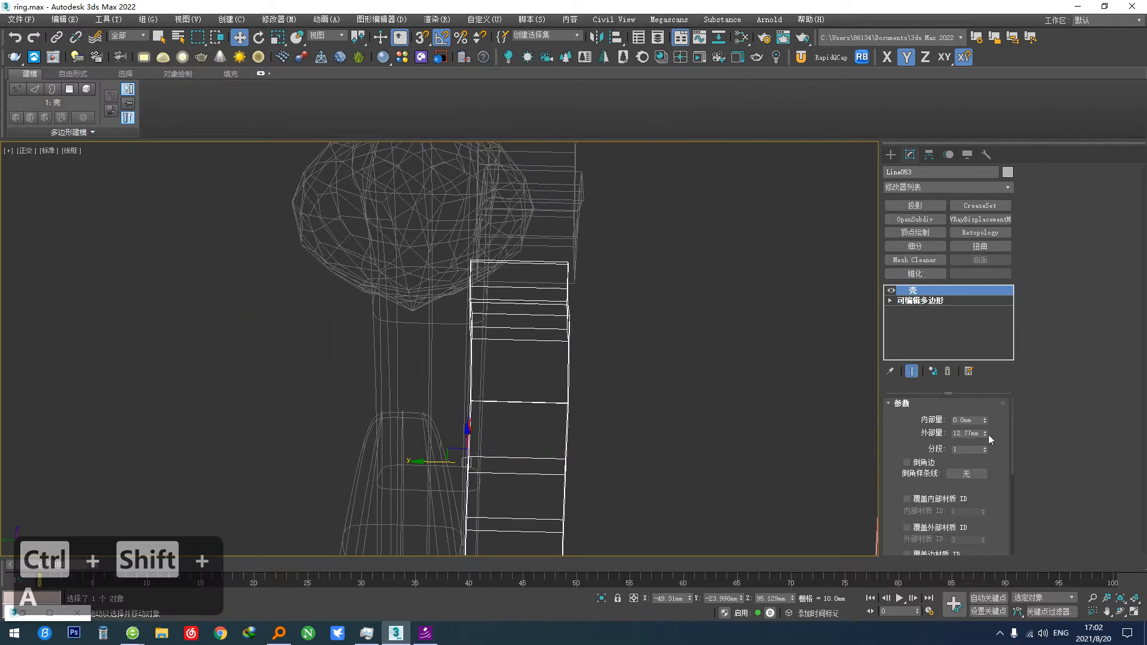
right_click(984, 433)
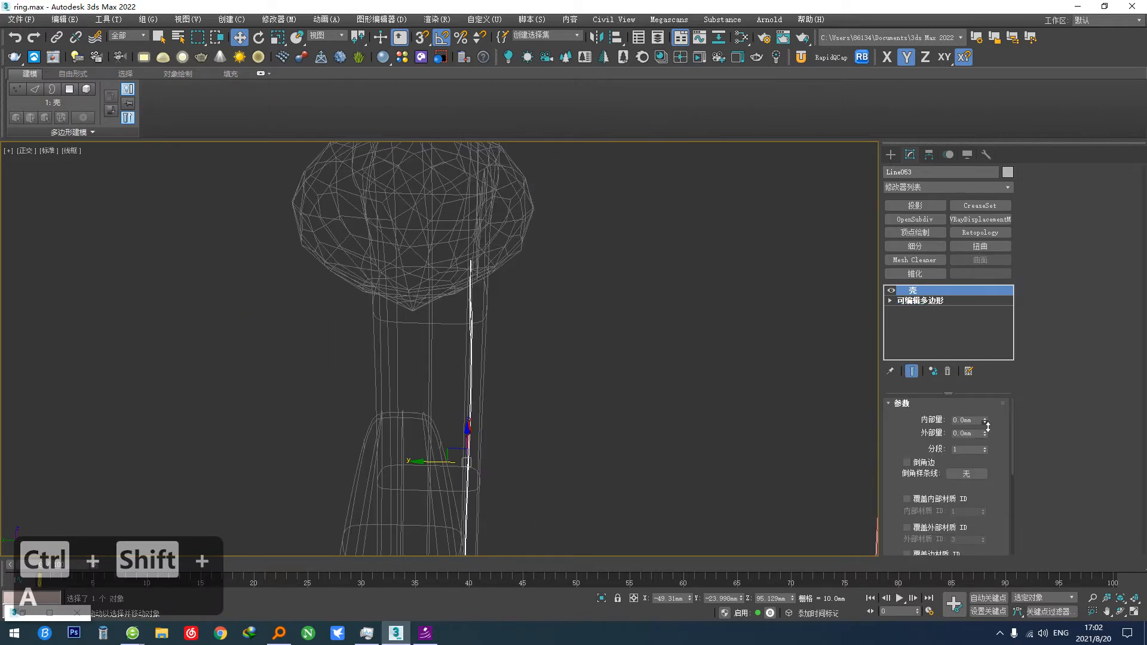
drag(985, 422, 883, 503)
Step: Collapse the shelled strand to an editable poly in the shaded top view
key(t)
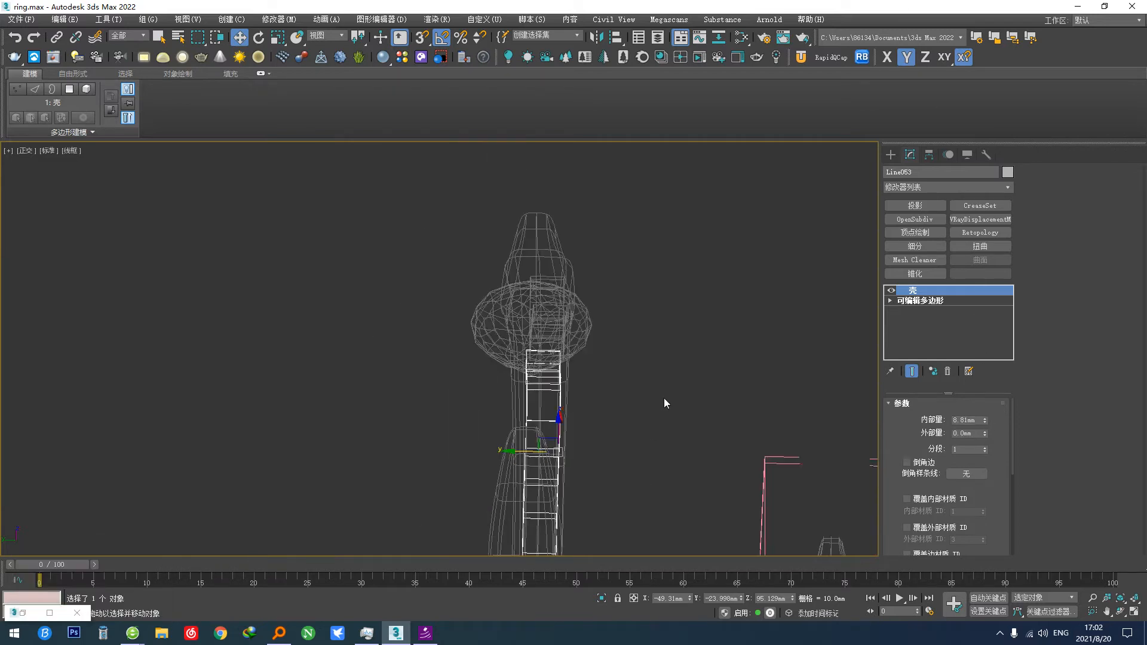
key(F3)
scroll(669, 385, up, 6)
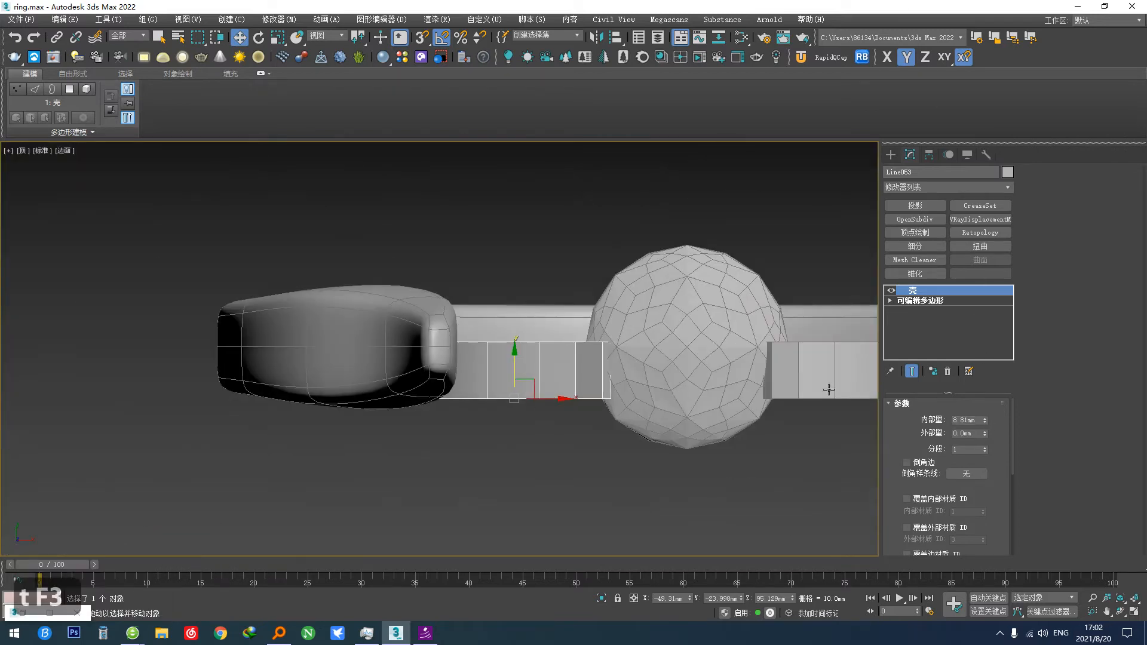
middle_drag(629, 420, 622, 420)
key(F5)
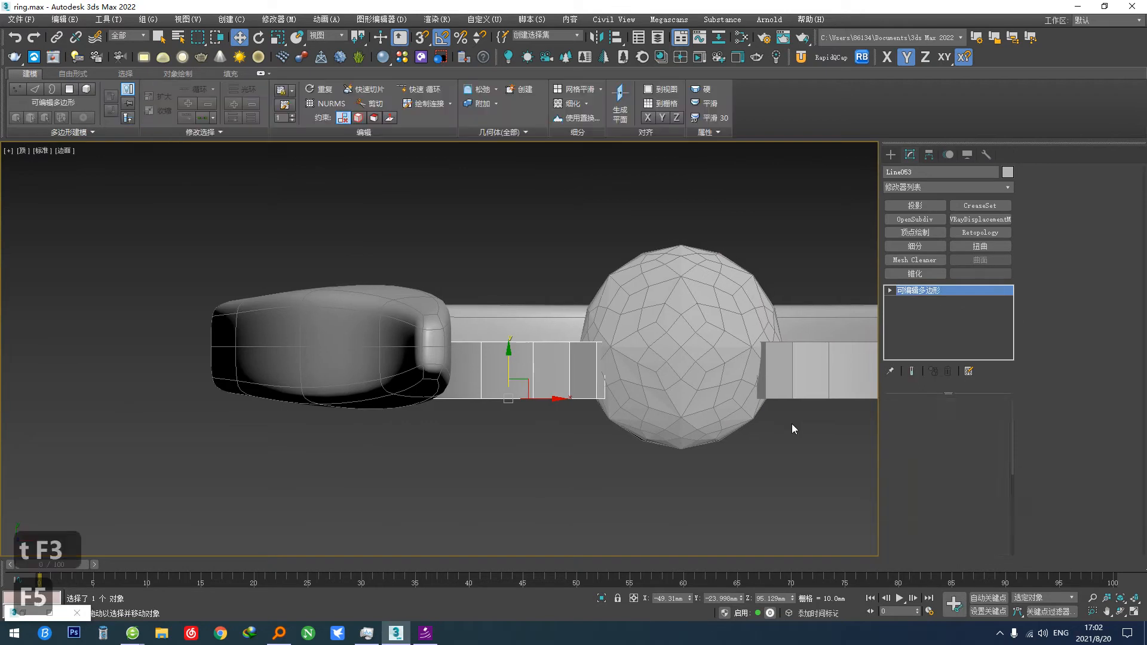
Step: Snap the row of vertices along one side of the strand onto the ring's centre line in Y
click(913, 418)
drag(233, 285, 779, 370)
scroll(493, 343, up, 5)
key(s)
drag(604, 320, 331, 350)
key(s)
Step: Move the eight vertices of the claw tip sideways along Y
alt+middle_drag(317, 347, 732, 317)
middle_drag(733, 317, 727, 387)
drag(518, 230, 664, 316)
alt+middle_drag(577, 330, 611, 324)
key(ctrl+F1)
alt+middle_drag(611, 324, 537, 268)
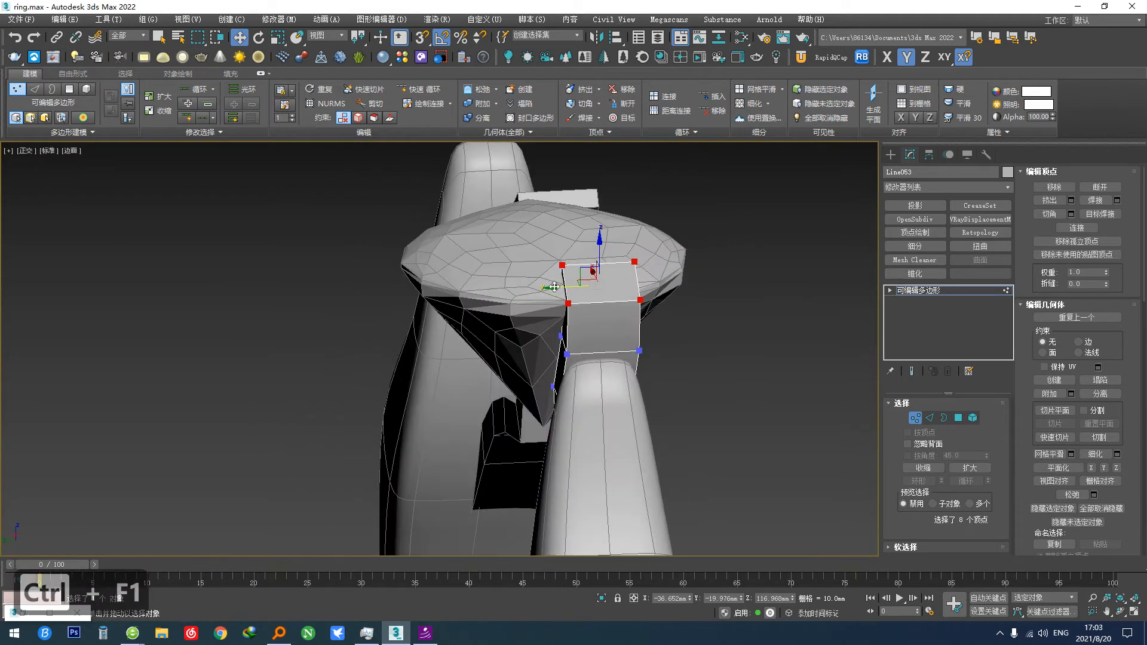
drag(554, 287, 594, 285)
alt+middle_drag(632, 350, 568, 367)
Step: Isolate the claw strands together with the diamond and the outer band pieces
click(916, 419)
ctrl+click(689, 305)
ctrl+click(415, 404)
ctrl+click(823, 362)
middle_drag(822, 362, 604, 394)
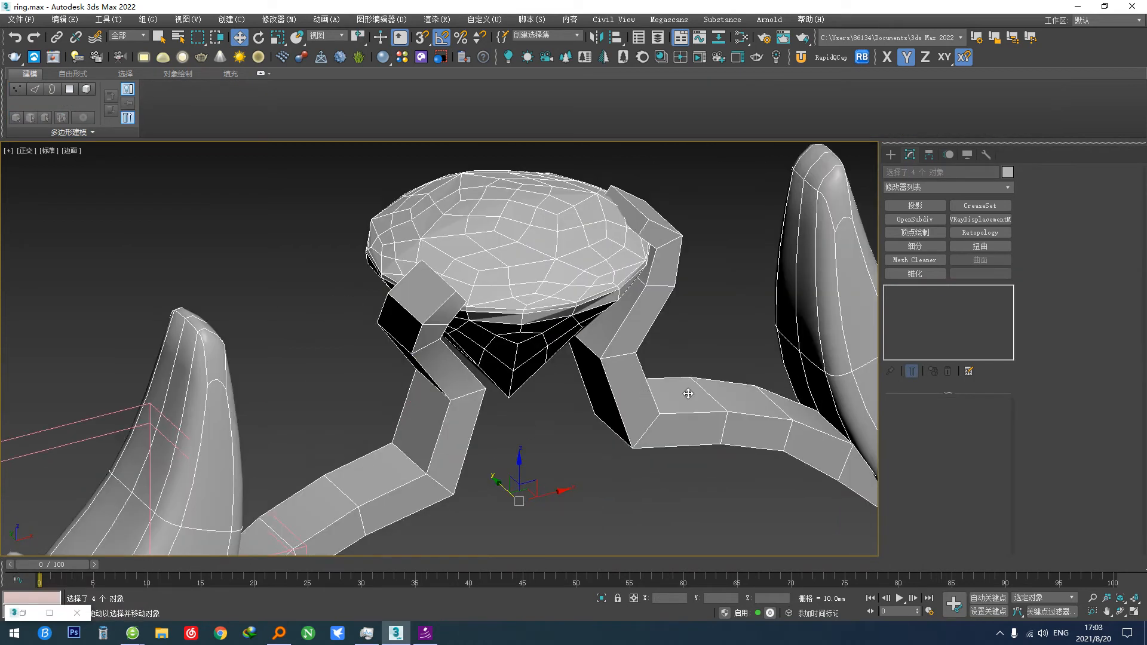
key(c)
alt+middle_drag(494, 422, 557, 442)
scroll(455, 269, up, 5)
Step: Shift the edge loop at the strand's bend below the claw head along Y
click(388, 267)
scroll(389, 253, up, 2)
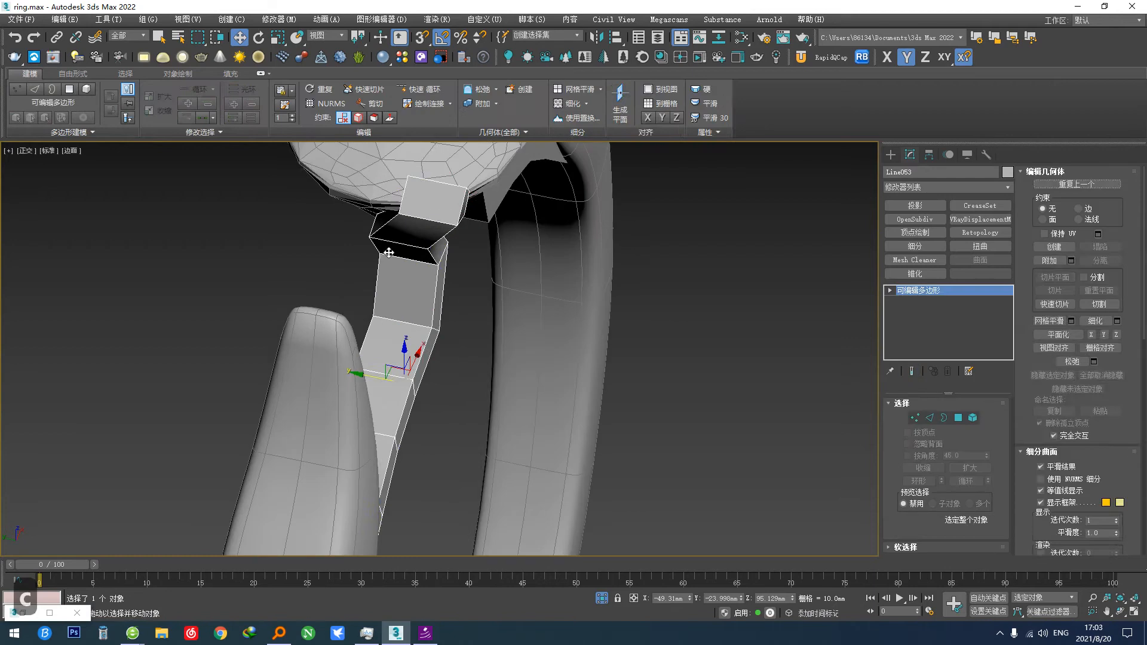
key(1)
alt+middle_drag(406, 310, 413, 283)
key(2)
double_click(412, 281)
drag(377, 273, 416, 280)
alt+middle_drag(449, 275, 334, 288)
Step: Scale down the end polygon of the claw so its tip tapers over the diamond's rim
click(959, 416)
click(529, 276)
scroll(529, 276, up, 2)
key(r)
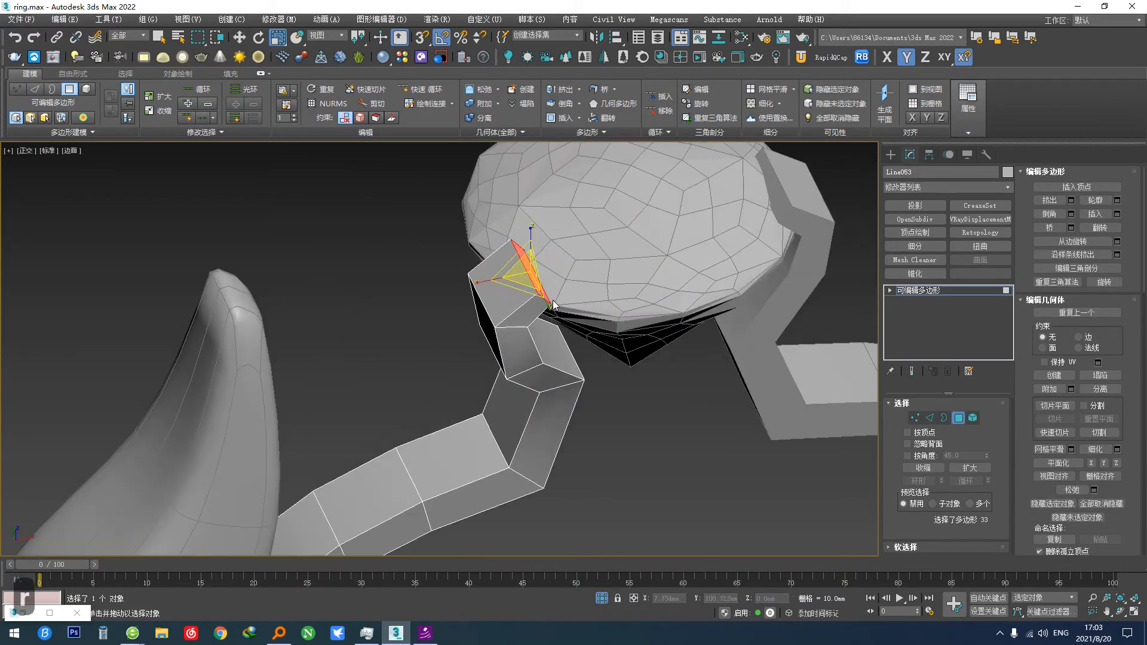
drag(548, 303, 523, 235)
alt+middle_drag(527, 257, 473, 230)
click(961, 420)
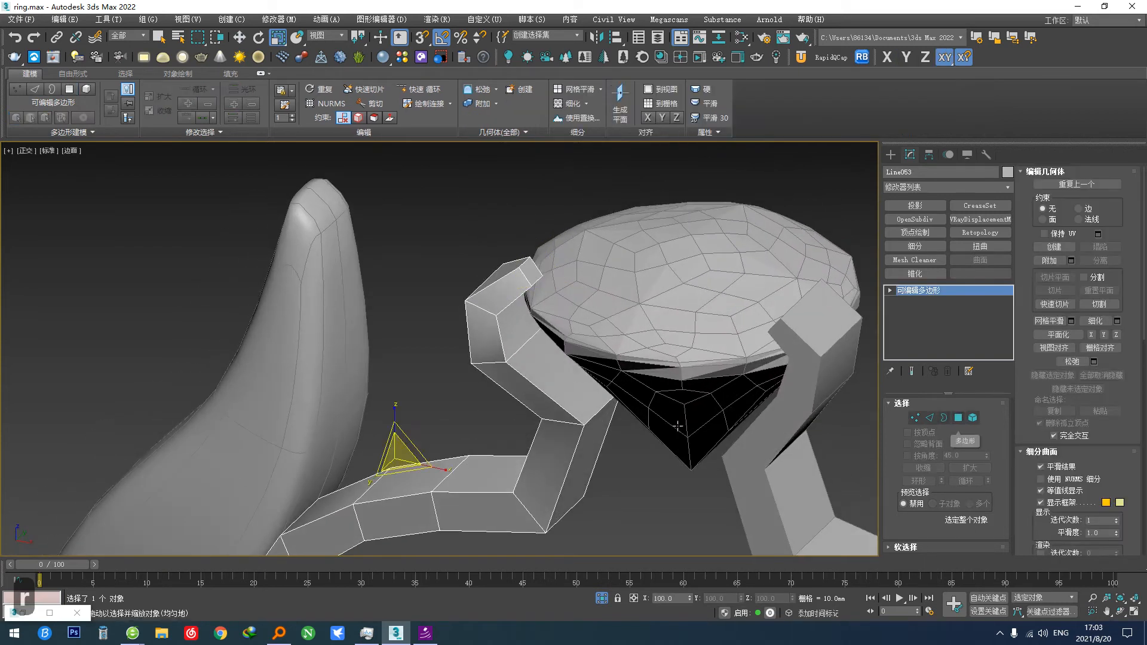
Step: Delete the mirrored strand on the other side of the diamond
middle_drag(675, 424, 568, 389)
click(663, 397)
middle_drag(653, 415, 629, 380)
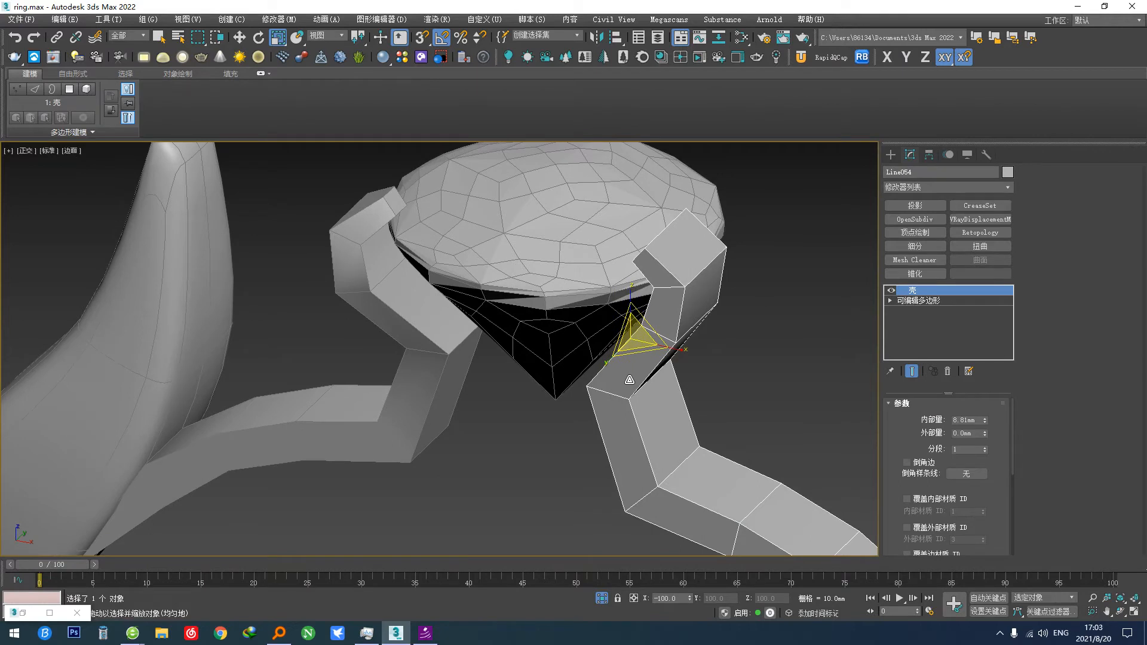
key(Delete)
Step: Snap the remaining strand's pivot to the ring's centre line and mirror the strand across X as an instance
click(452, 398)
scroll(472, 346, down, 3)
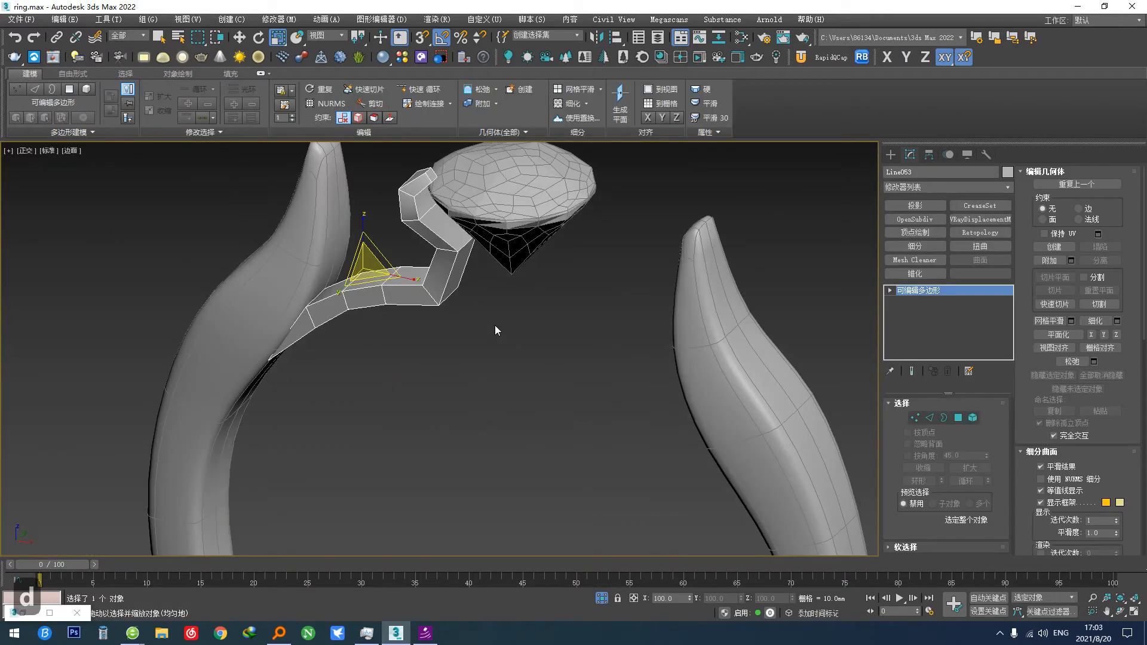
alt+middle_drag(500, 341, 483, 480)
key(ctrl+shift+d)
key(w)
key(s)
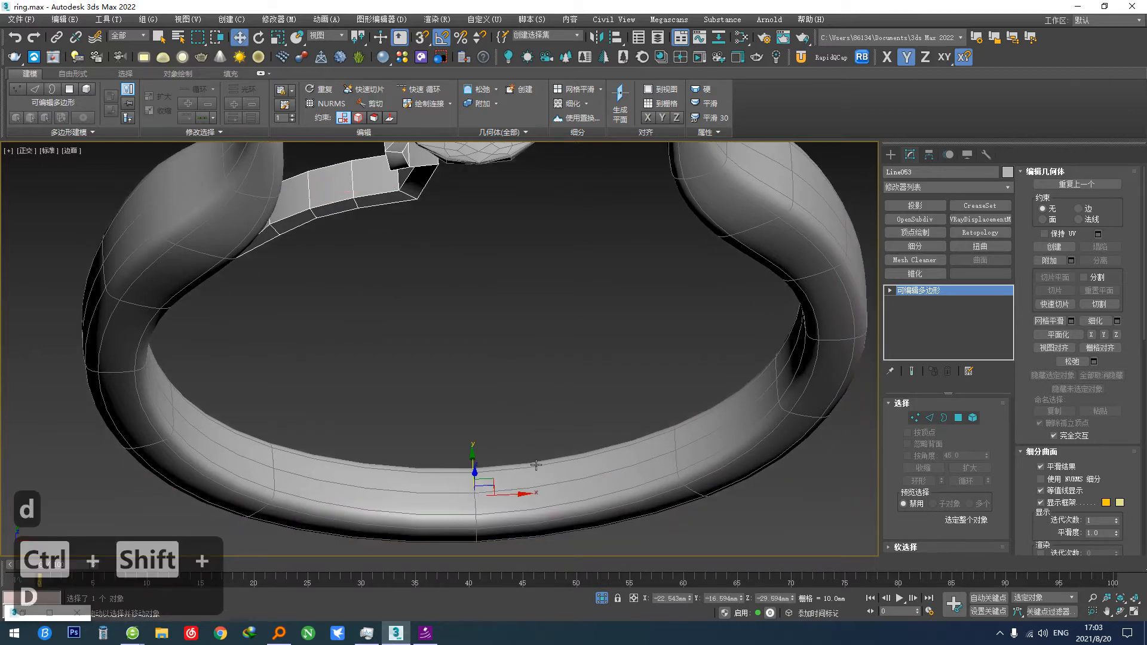
click(596, 37)
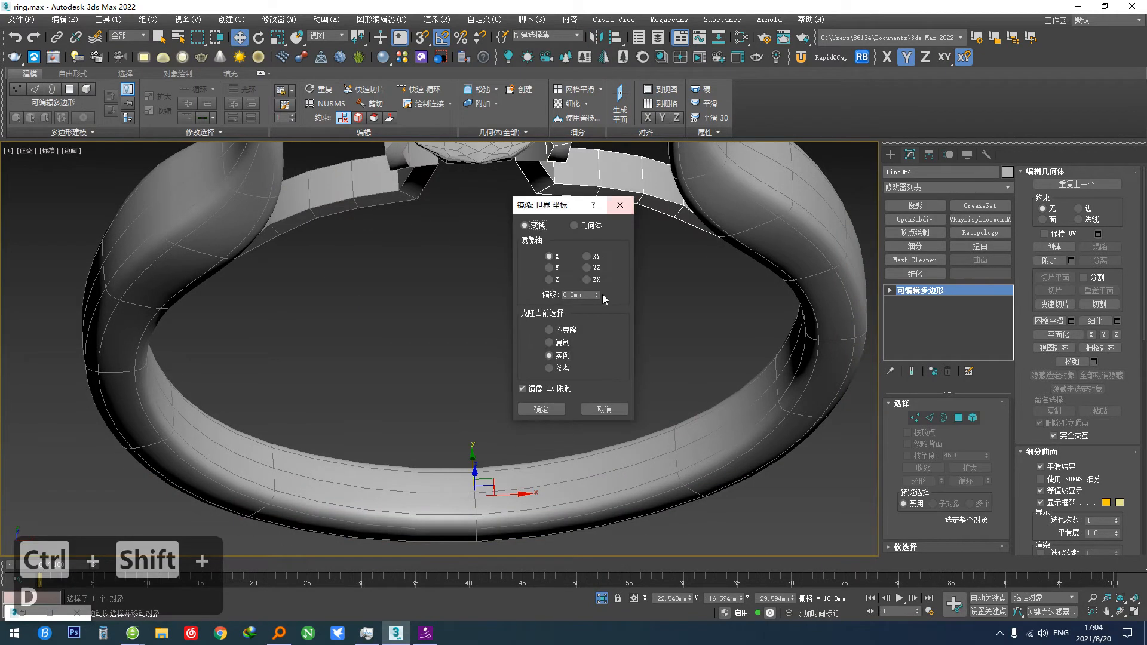
click(548, 410)
Step: Narrow the edge loop at the claw's upper bend by scaling it to about 74% along Y
alt+middle_drag(507, 331, 476, 281)
click(425, 305)
scroll(481, 279, up, 6)
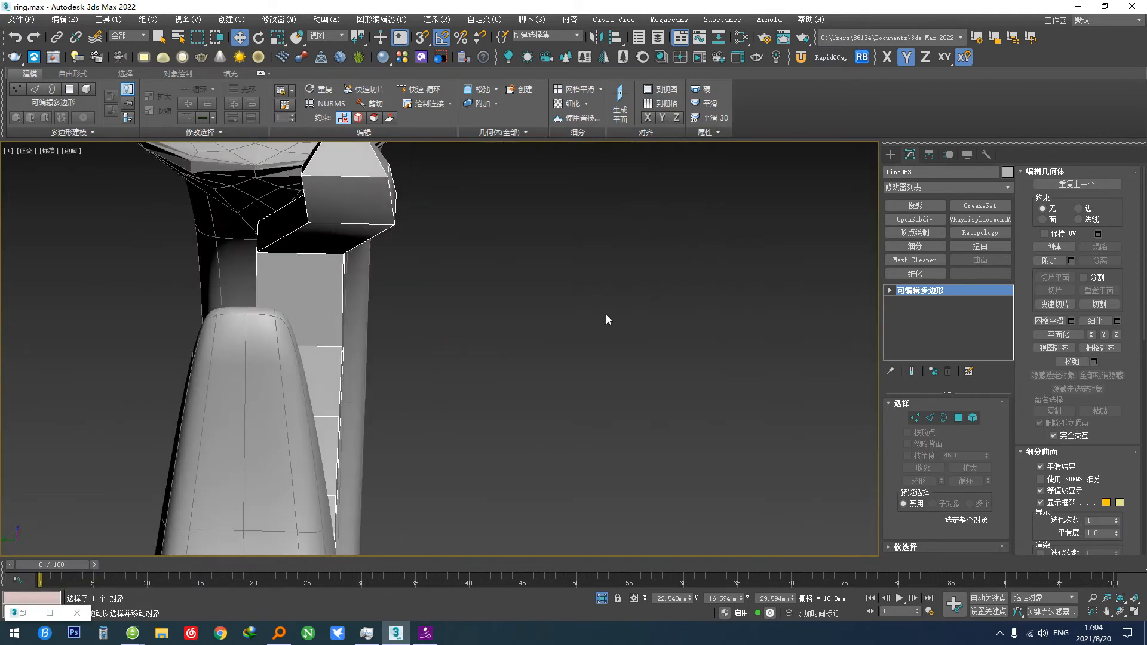
click(928, 418)
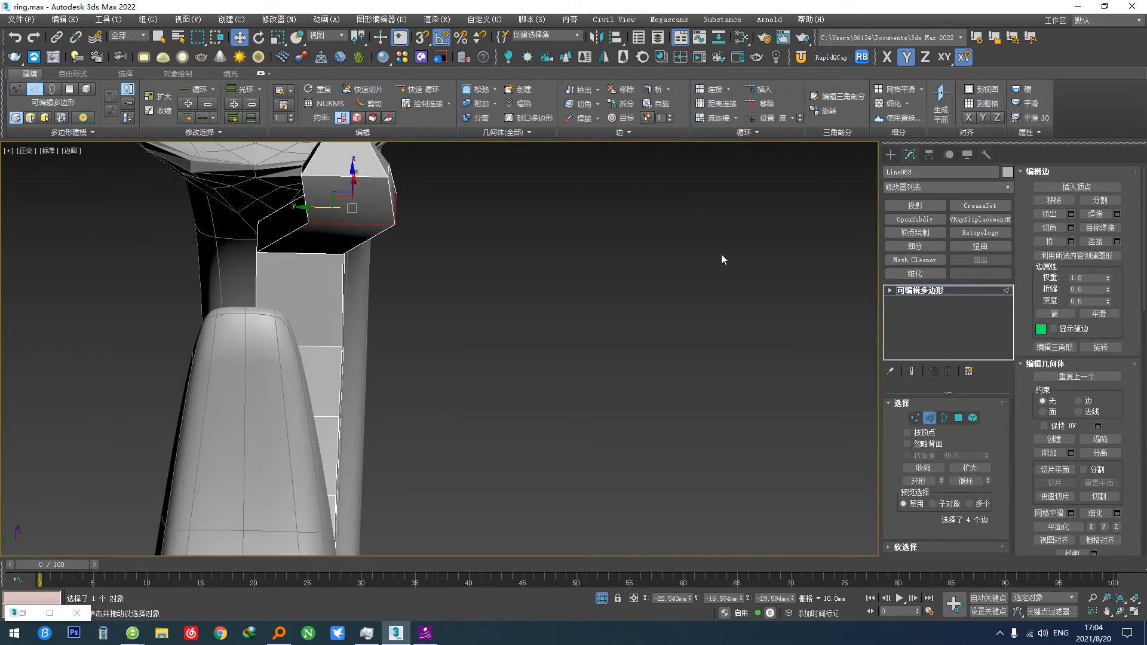
click(340, 172)
middle_drag(348, 209, 365, 240)
key(r)
drag(417, 201, 395, 201)
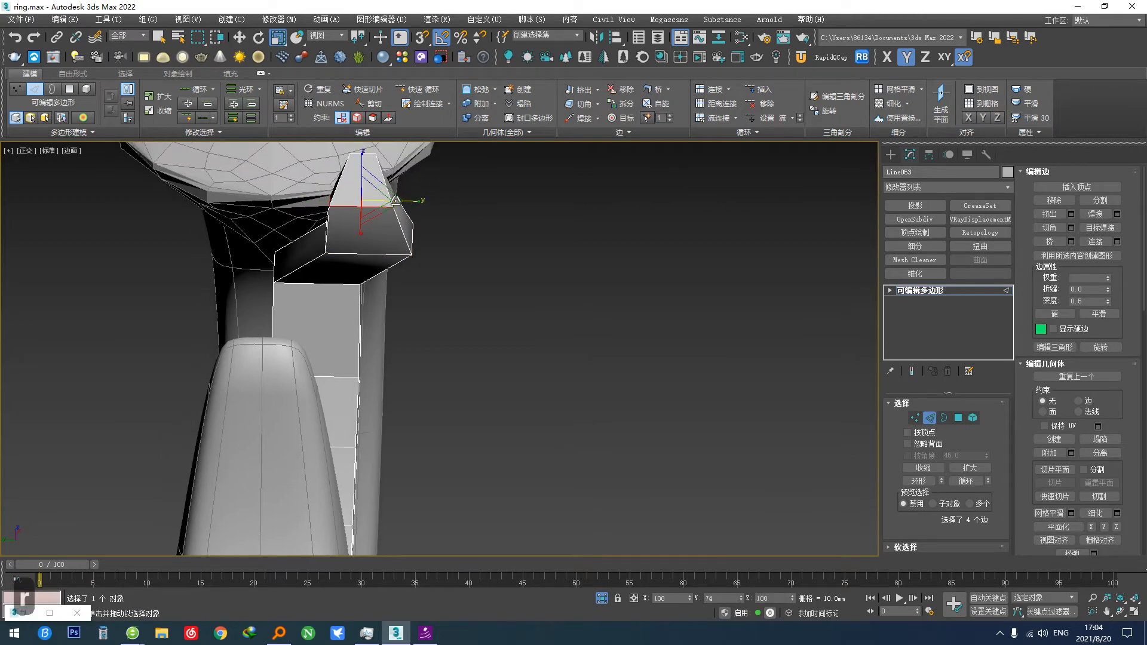
scroll(396, 201, up, 2)
key(w)
key(ctrl+z)
key(ctrl+z)
Step: Scale down the claw's next edge loop, just beneath the upper bend
double_click(353, 273)
key(r)
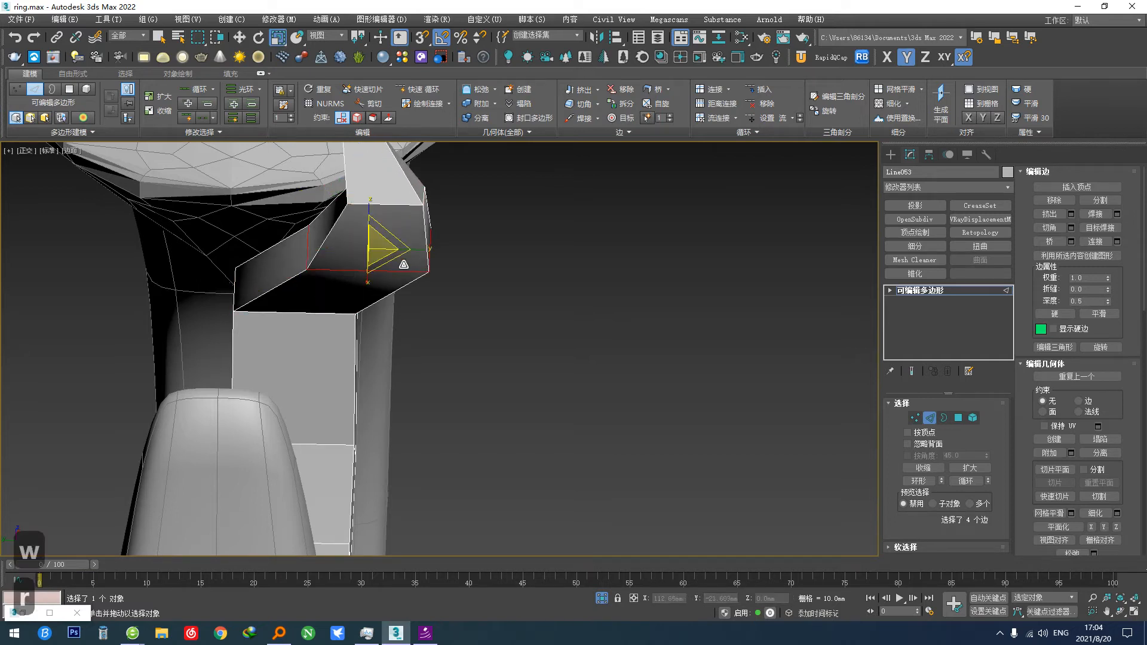
drag(385, 251, 397, 287)
scroll(399, 290, down, 3)
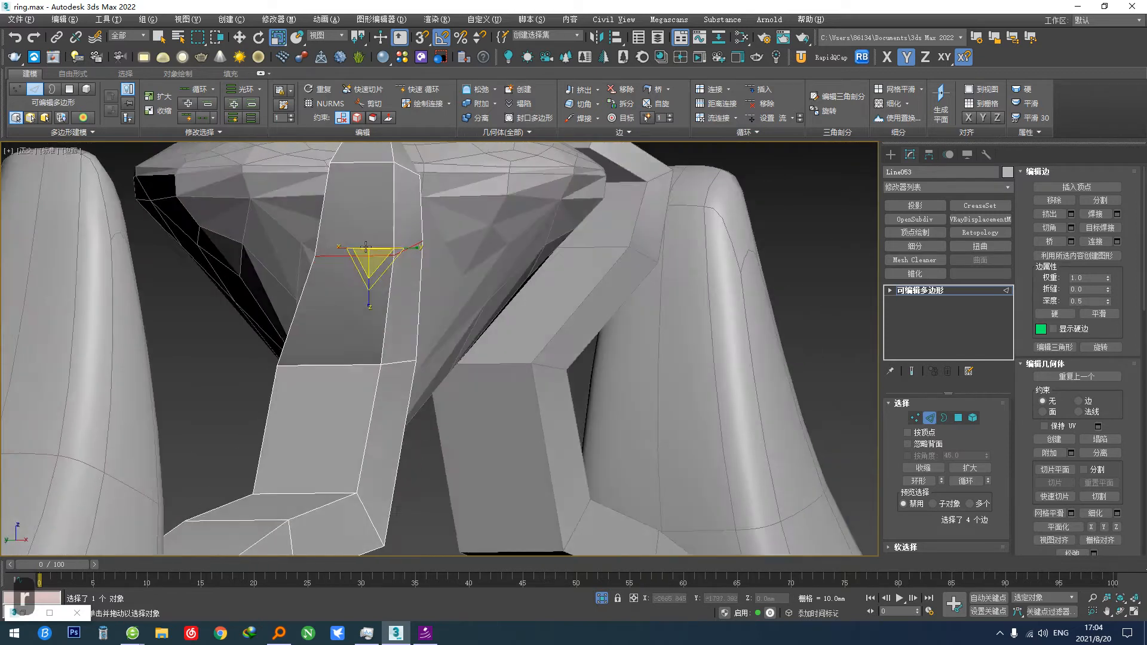
Step: Shift the edge loop at the lower end of the claw's neck along Y
double_click(357, 354)
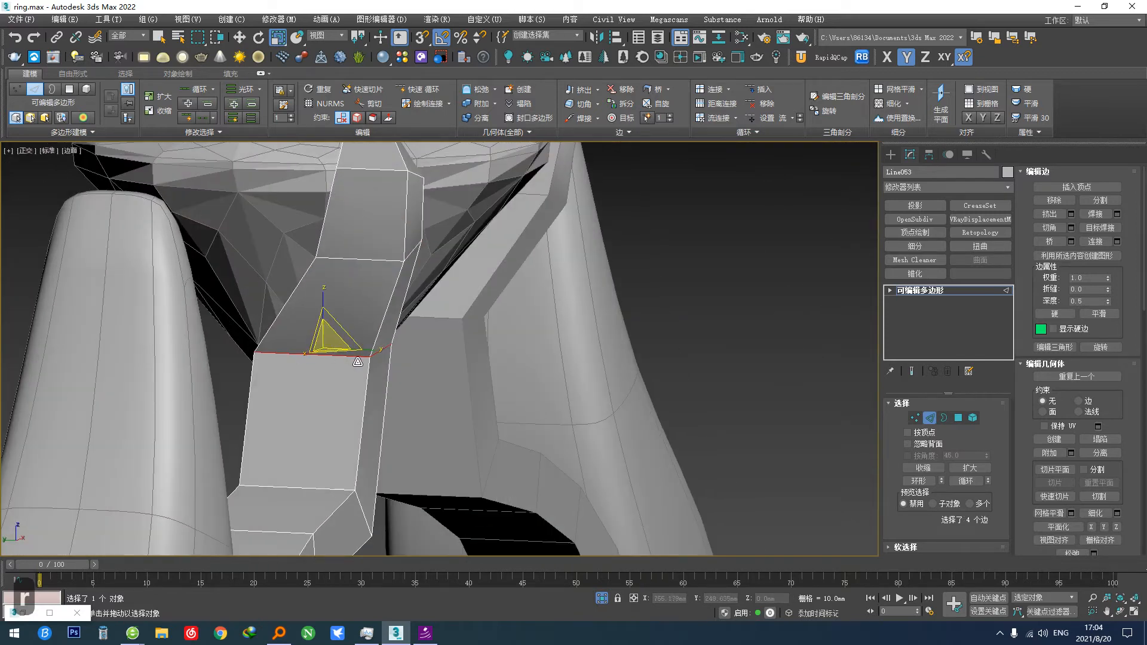
key(w)
mouse_move(301, 347)
mouse_down()
mouse_move(334, 352)
mouse_move(323, 348)
mouse_up()
scroll(319, 309, down, 3)
alt+middle_drag(319, 309, 298, 256)
scroll(299, 255, up, 2)
Step: Move the two side corner vertices at the claw's upper bend inward to slim that side
key(2)
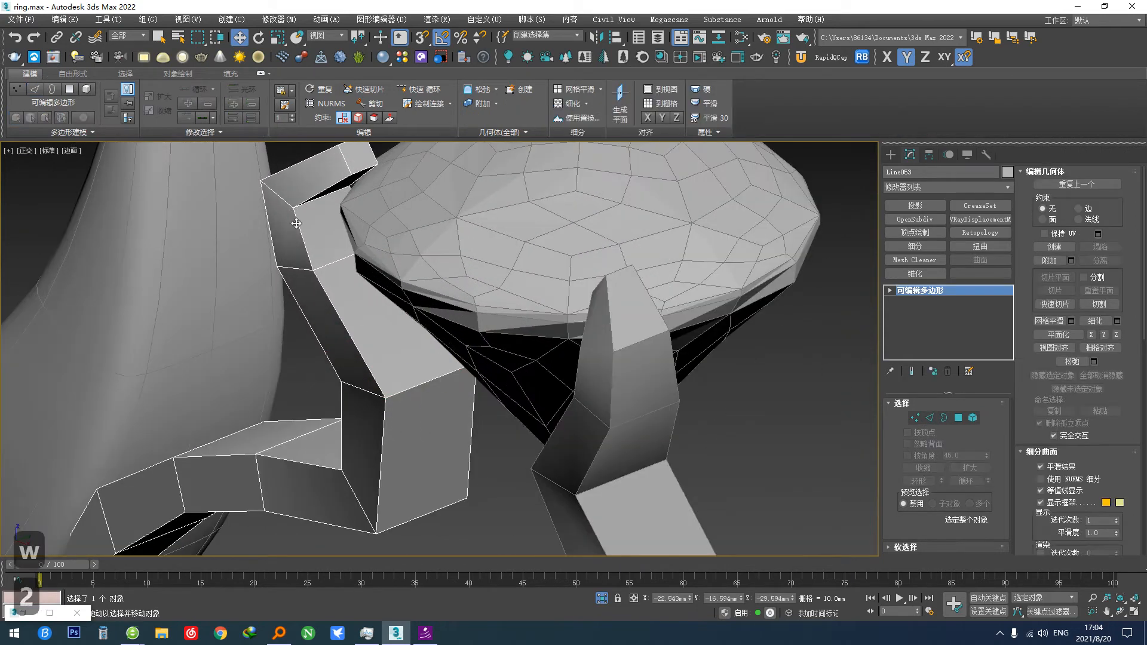
key(1)
click(295, 208)
alt+middle_drag(311, 218, 298, 242)
drag(327, 207, 344, 205)
click(287, 170)
drag(324, 167, 349, 184)
Step: Adjust further vertices on the claw head along Y so its side runs more evenly
alt+middle_drag(369, 245, 489, 222)
alt+middle_drag(317, 258, 267, 274)
drag(362, 254, 379, 244)
alt+middle_drag(388, 248, 352, 258)
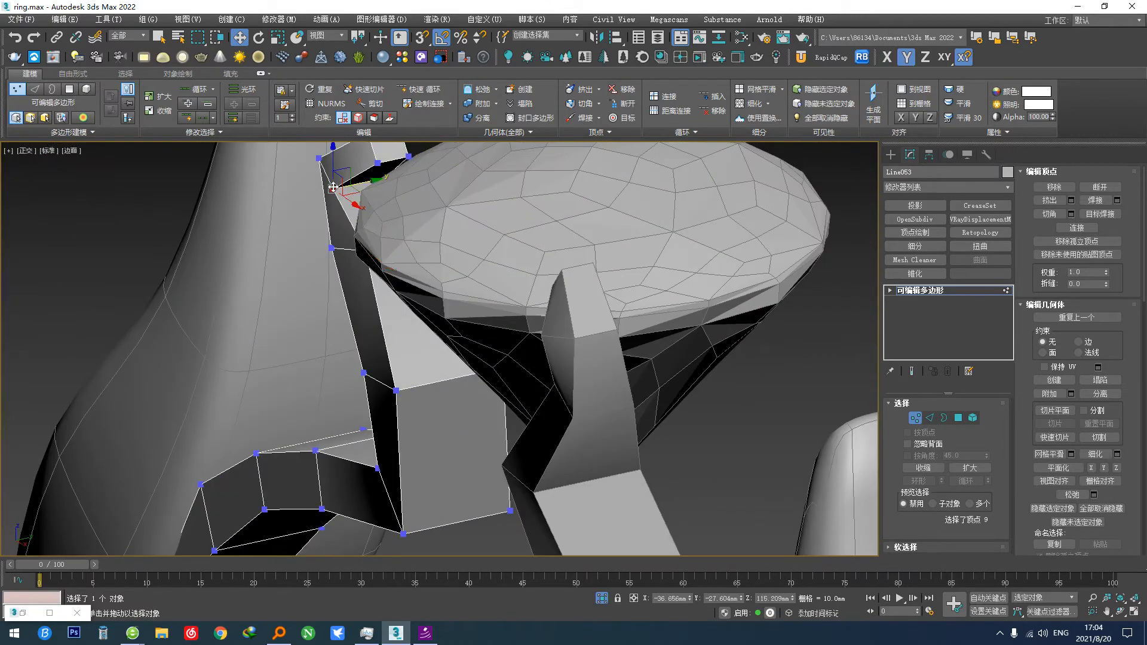
drag(372, 184, 395, 178)
Step: In the wireframe top view, move the inner-side vertices of the claw's lower bends along Y to taper the strand
alt+middle_drag(397, 179, 409, 241)
drag(326, 179, 395, 219)
alt+middle_drag(395, 219, 442, 351)
key(t)
key(z)
scroll(457, 360, down, 6)
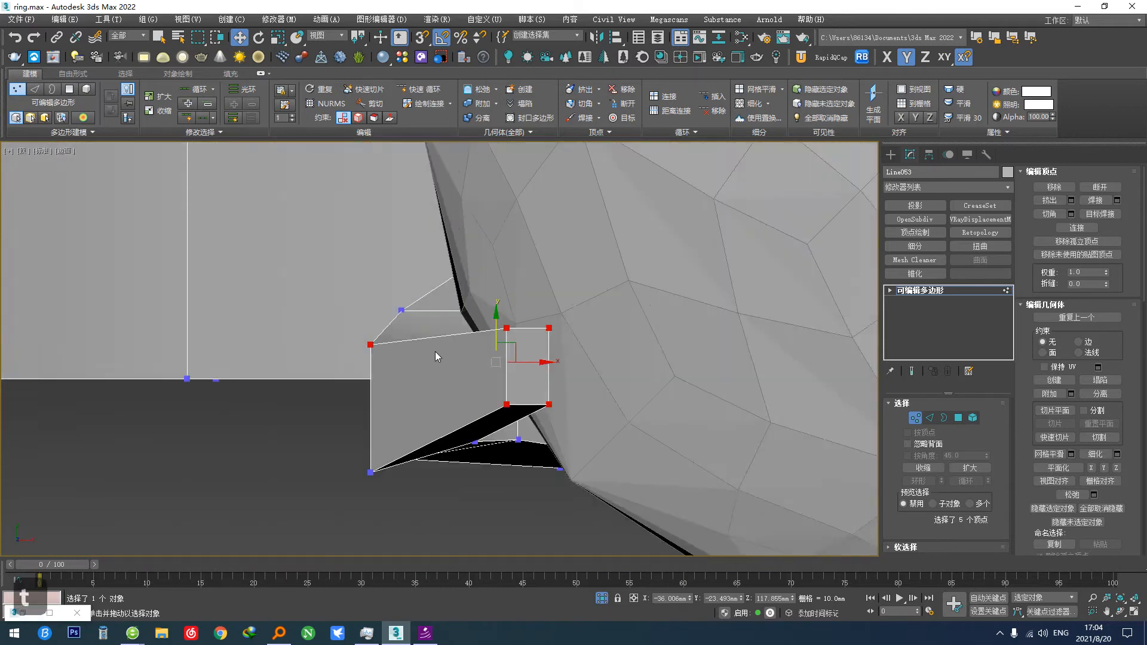
scroll(435, 357, down, 5)
key(F3)
scroll(443, 322, up, 4)
drag(435, 244, 564, 276)
drag(501, 233, 502, 247)
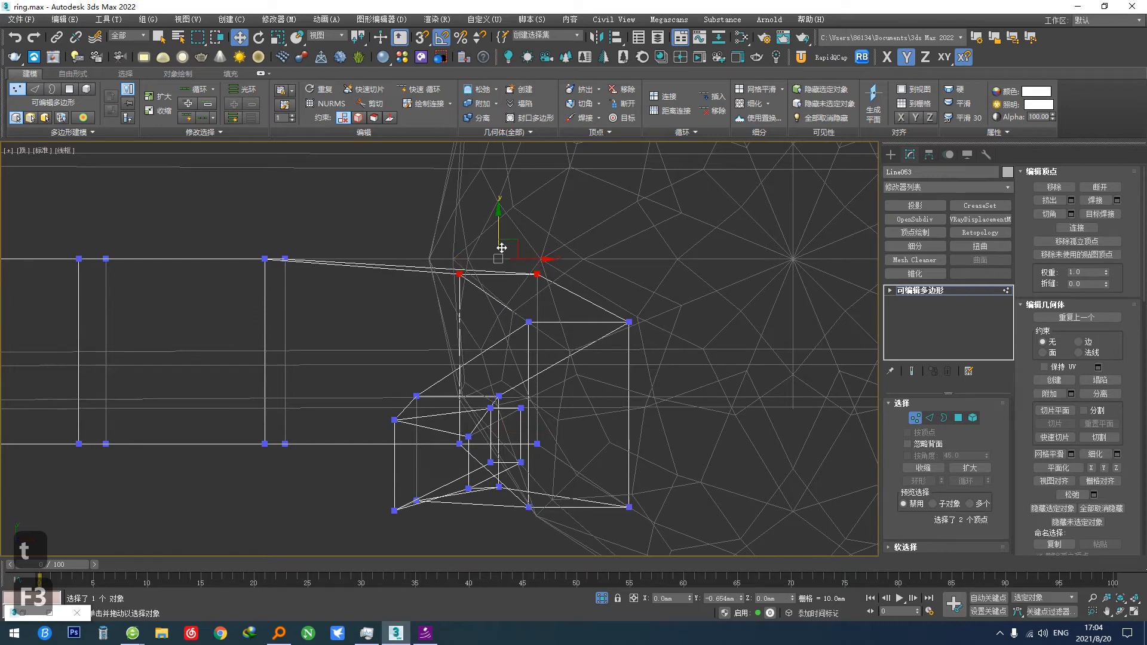
drag(630, 287, 630, 302)
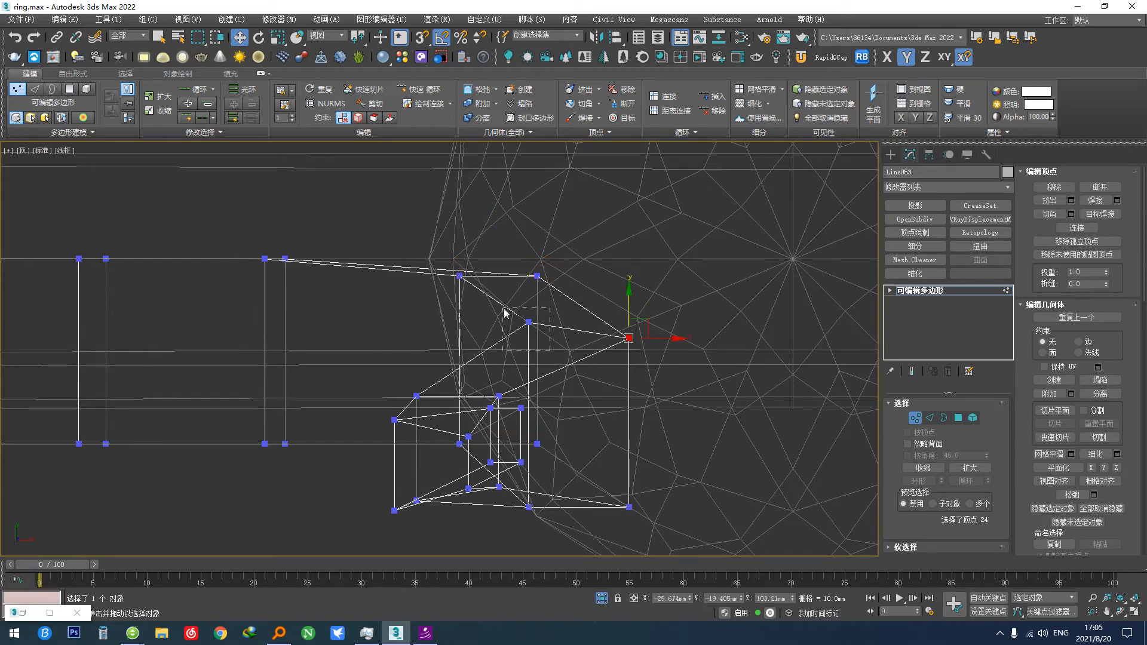
drag(531, 297, 529, 310)
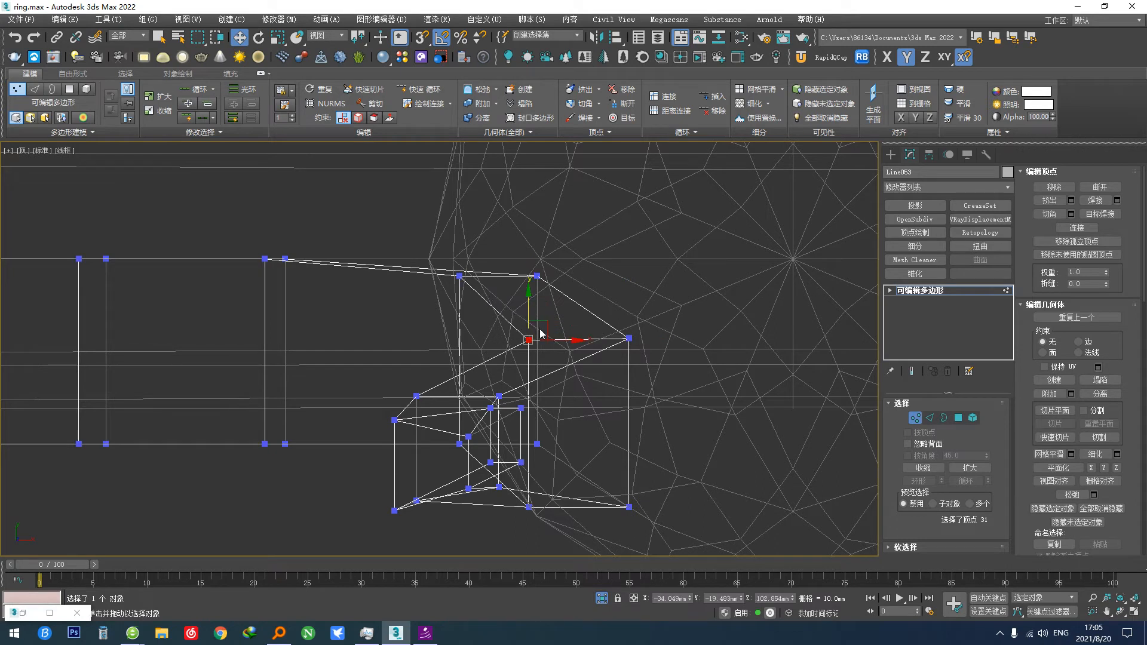
Step: In the shaded perspective view, shift the side vertices below the claw's neck along Y to smooth the strand's edge
key(p)
key(F3)
scroll(540, 335, up, 4)
mouse_move(514, 377)
alt+middle_down()
mouse_move(557, 328)
mouse_move(610, 306)
mouse_move(617, 285)
alt+middle_up()
scroll(558, 327, down, 8)
drag(592, 336, 583, 335)
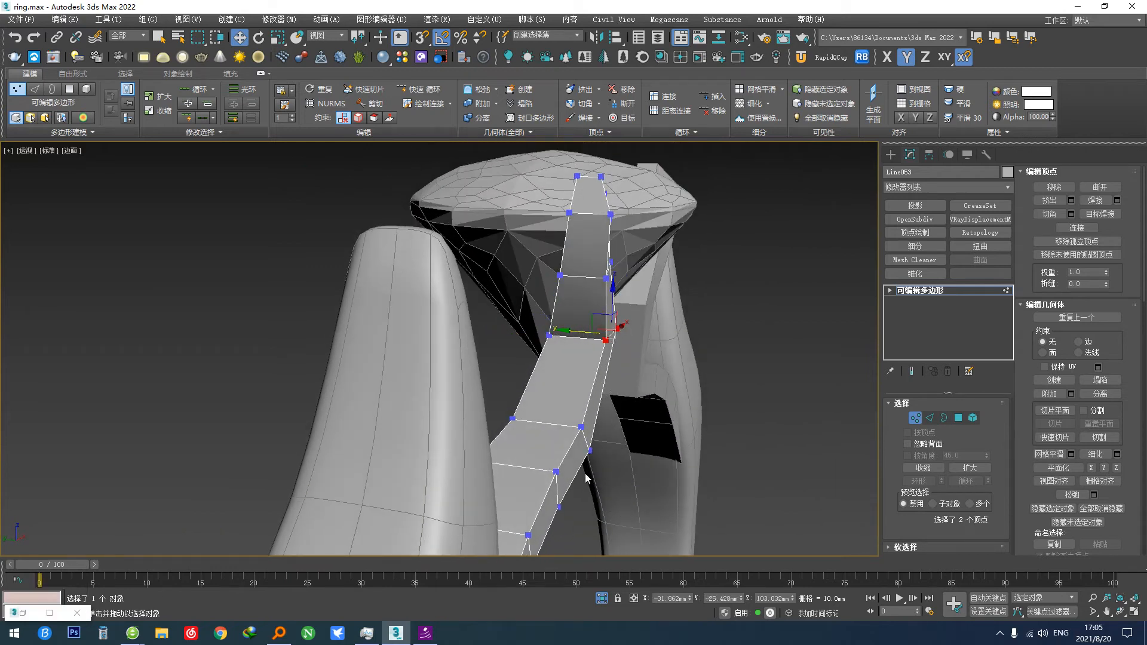
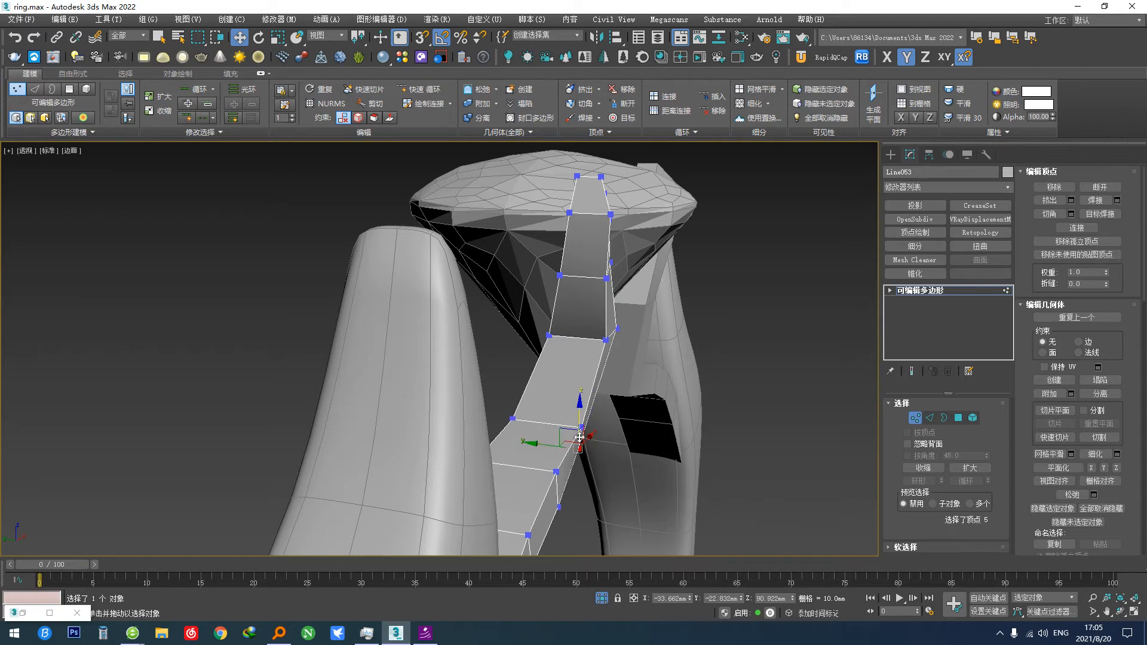
click(580, 430)
drag(561, 427, 552, 427)
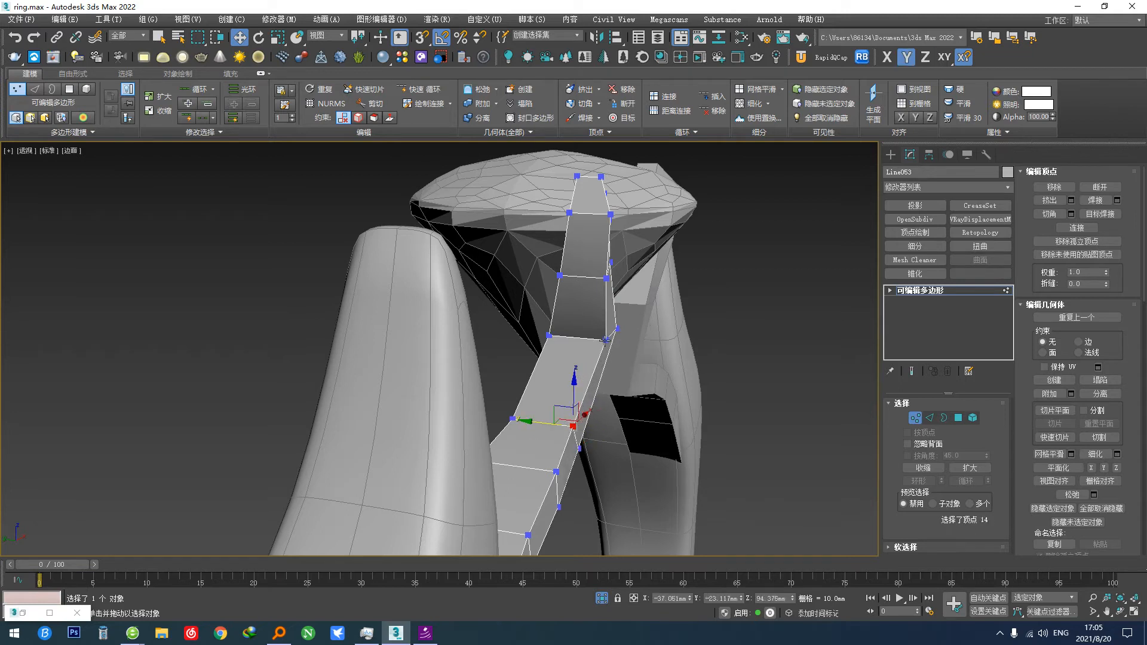
Step: Adjust the side vertex at the claw's neck along Y to even out the bend
drag(589, 341, 579, 325)
alt+middle_drag(616, 363, 465, 340)
middle_drag(541, 440, 534, 376)
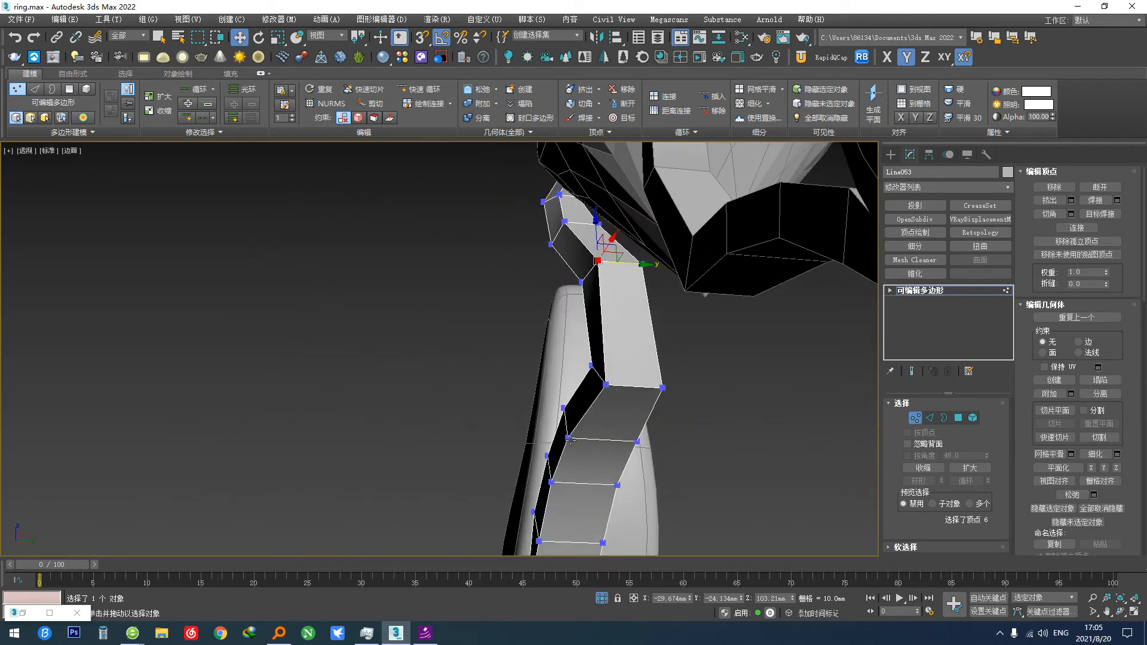
Step: Select the polygons along the strand's inner side and apply a Symmetry modifier to the strand with Z as mirror axis
alt+middle_drag(572, 408, 785, 473)
click(959, 418)
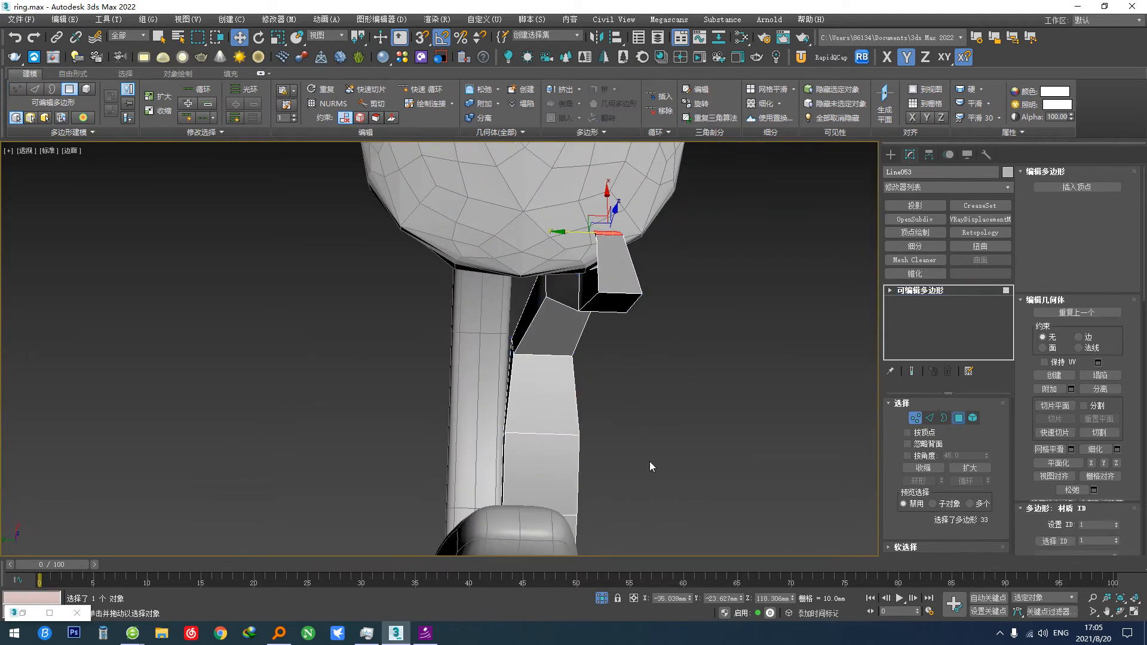
alt+middle_drag(651, 464, 507, 453)
click(581, 517)
right_click(644, 485)
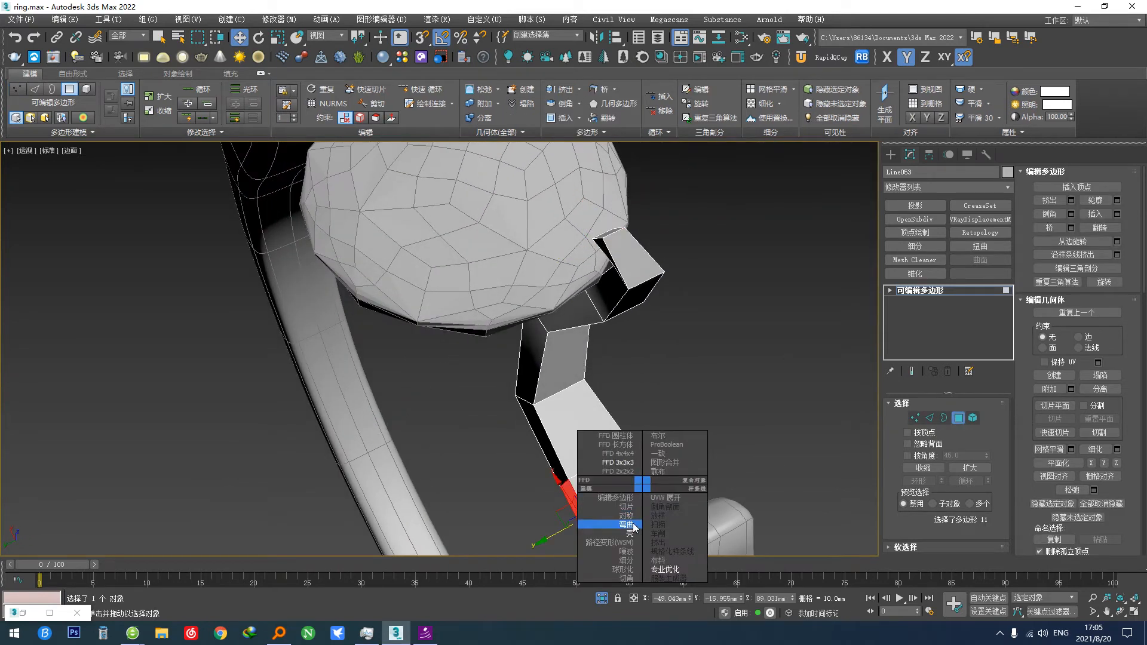
click(627, 516)
alt+middle_drag(622, 520, 845, 368)
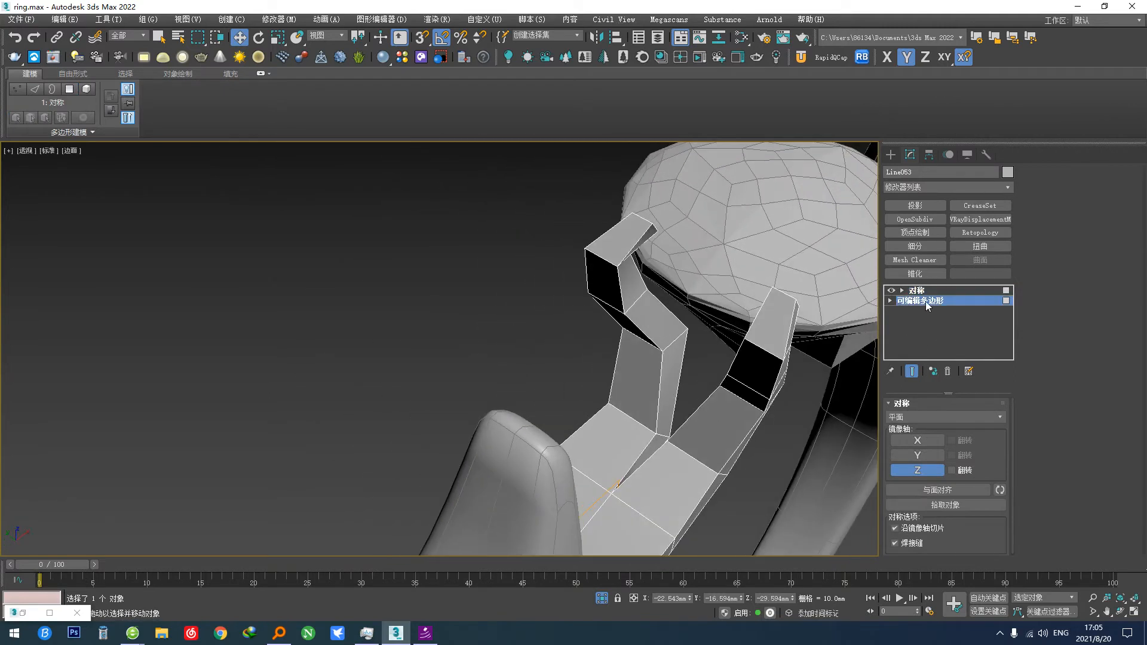
Step: At the editable poly's vertex level below Symmetry, shift the two inner vertices above the fork along Y to adjust the gap between claws
click(926, 302)
click(915, 419)
middle_drag(719, 455, 618, 411)
scroll(616, 410, up, 4)
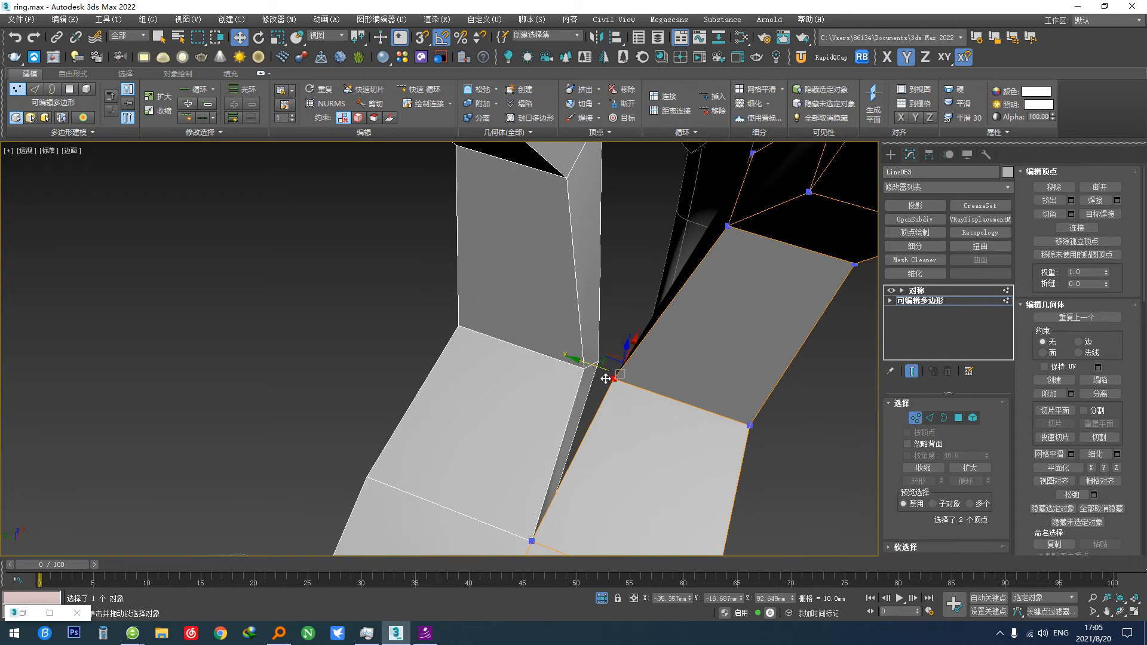
scroll(604, 374, down, 5)
alt+middle_drag(607, 374, 690, 430)
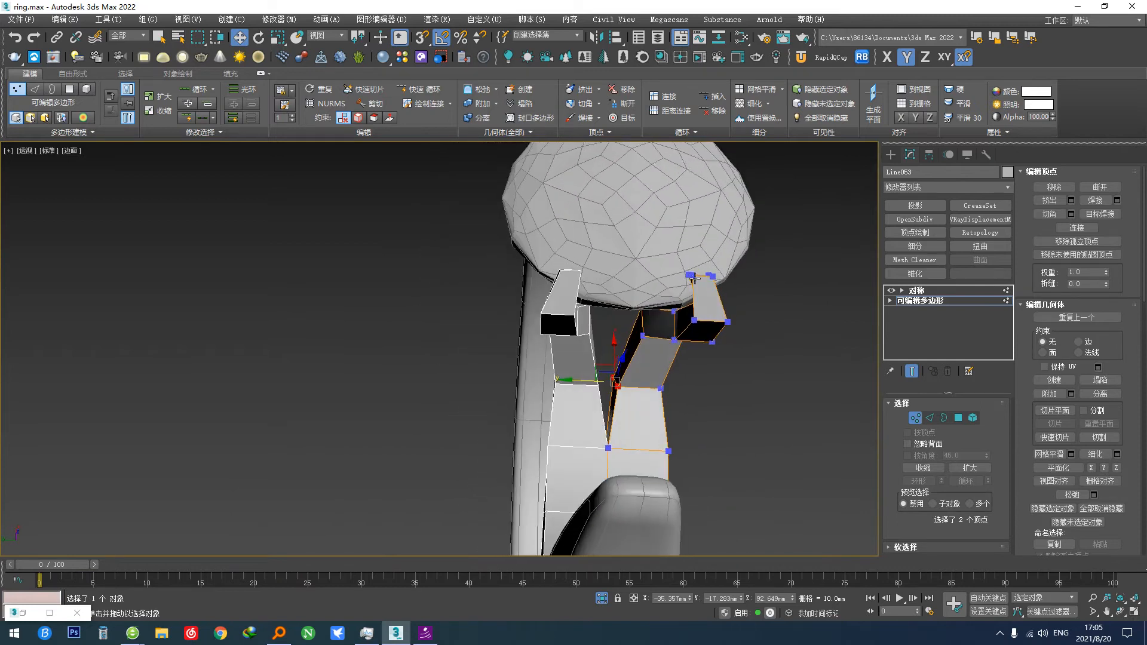
Step: Move the vertices of the claw's tip and inner bend along X to fit them against the diamond's edge
scroll(670, 266, up, 3)
drag(679, 251, 724, 238)
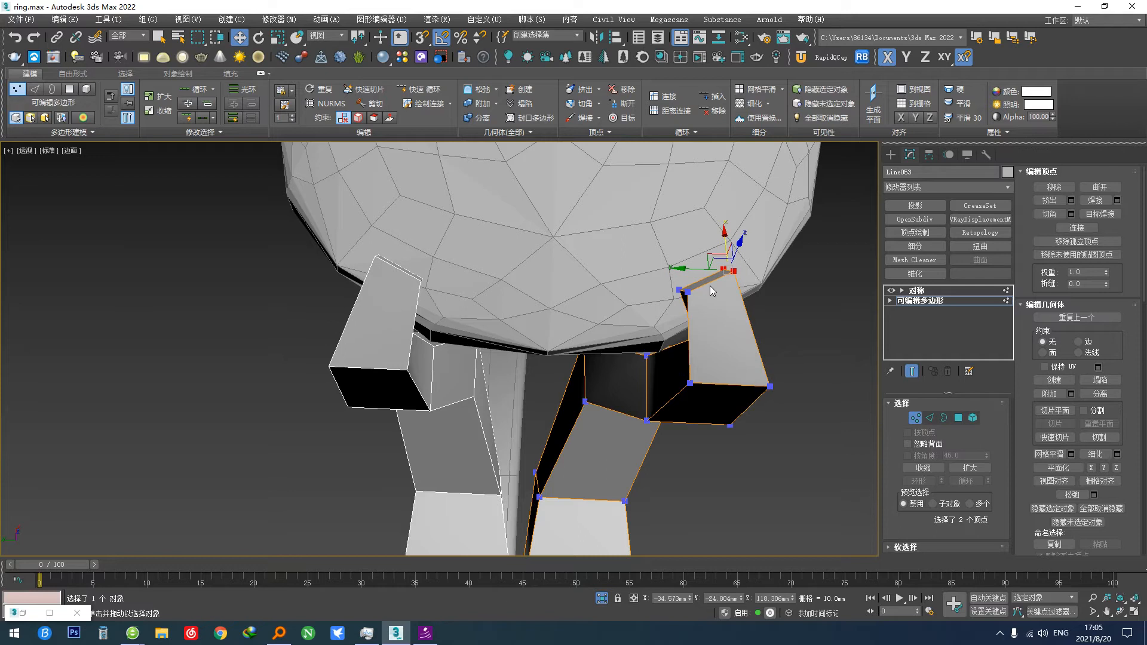
alt+middle_drag(710, 269, 743, 273)
click(693, 304)
drag(658, 317, 654, 320)
alt+middle_drag(653, 320, 730, 347)
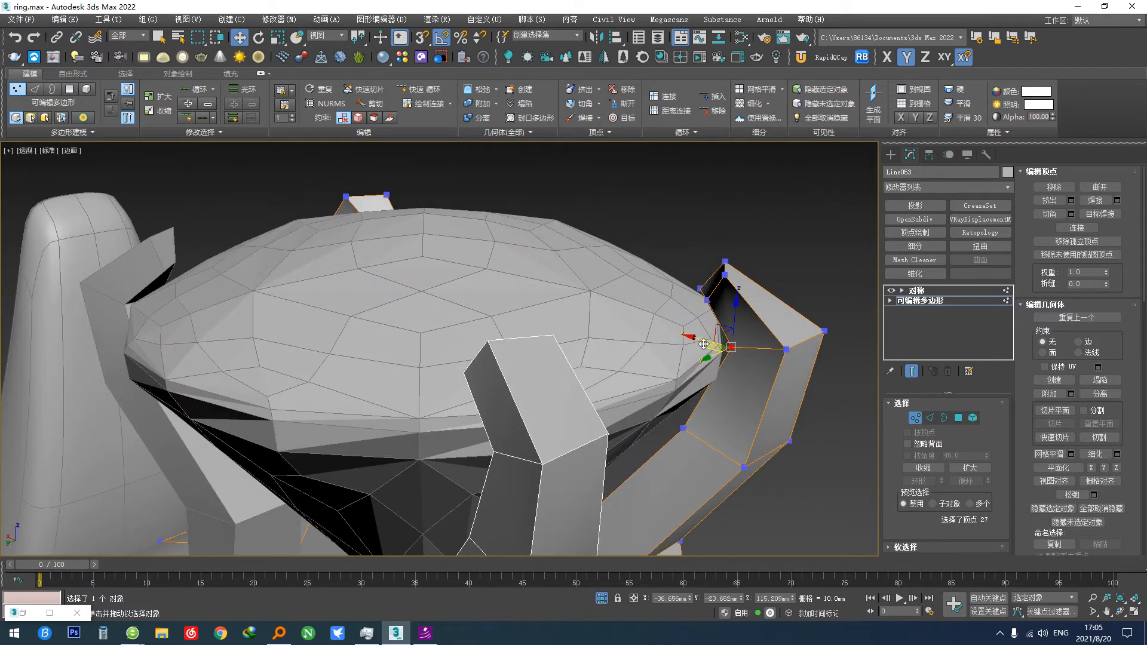
drag(704, 348, 709, 347)
Step: Adjust the claw tip's upper vertices along Z so the end face sits closely over the diamond
alt+middle_drag(709, 346, 508, 367)
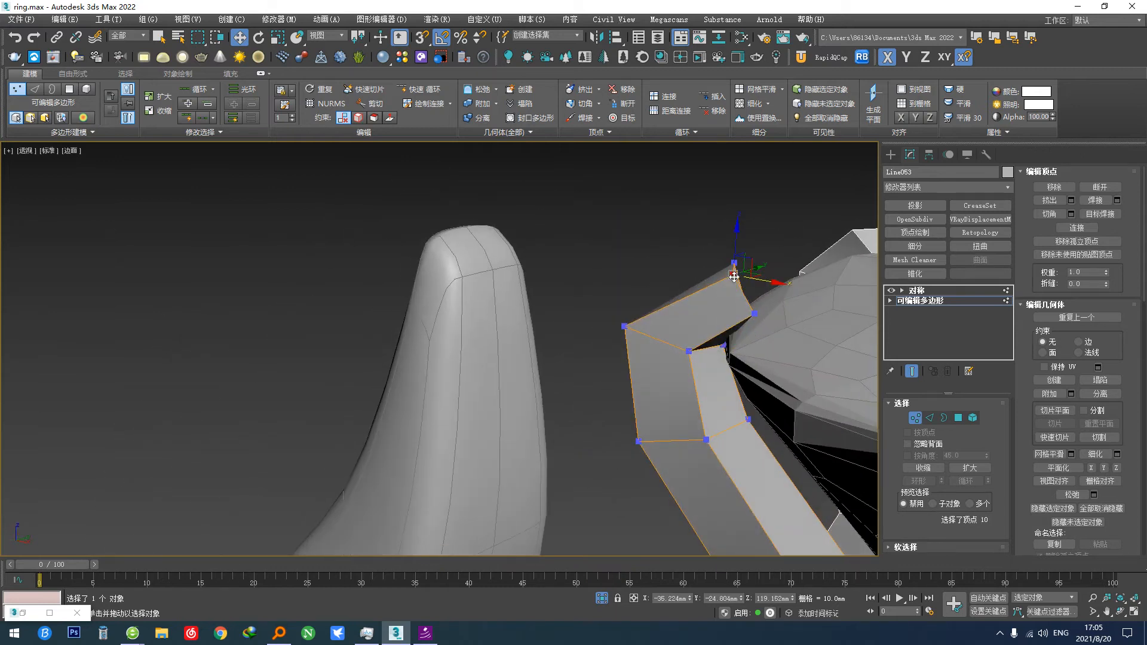
drag(731, 254, 731, 256)
alt+middle_drag(731, 256, 699, 302)
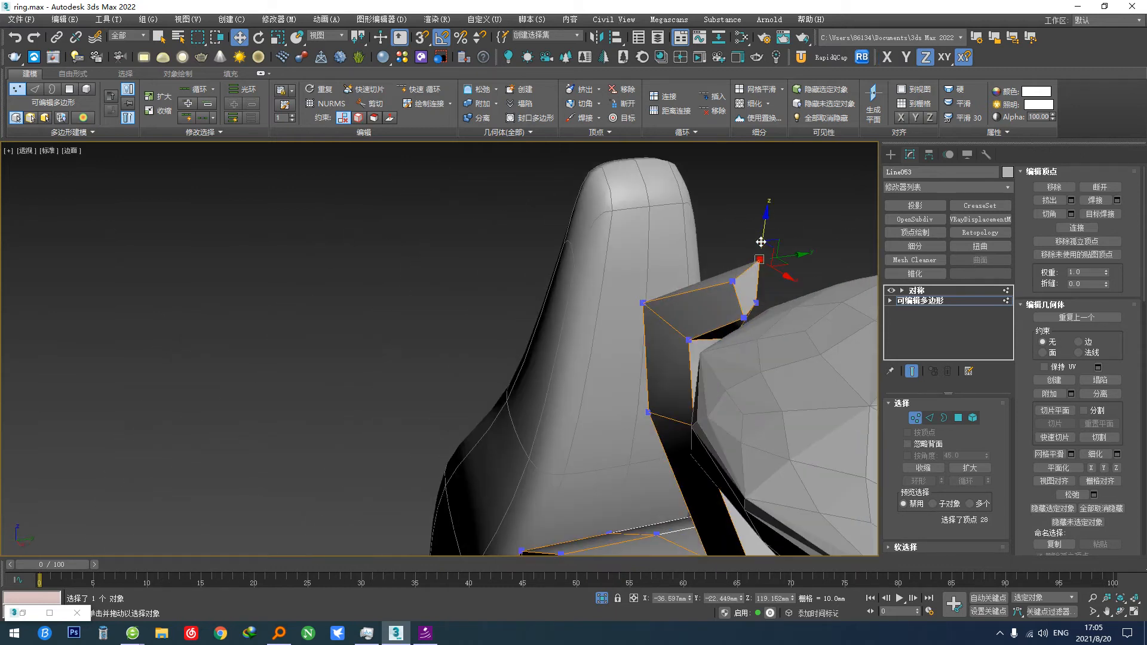
alt+middle_drag(757, 273, 754, 300)
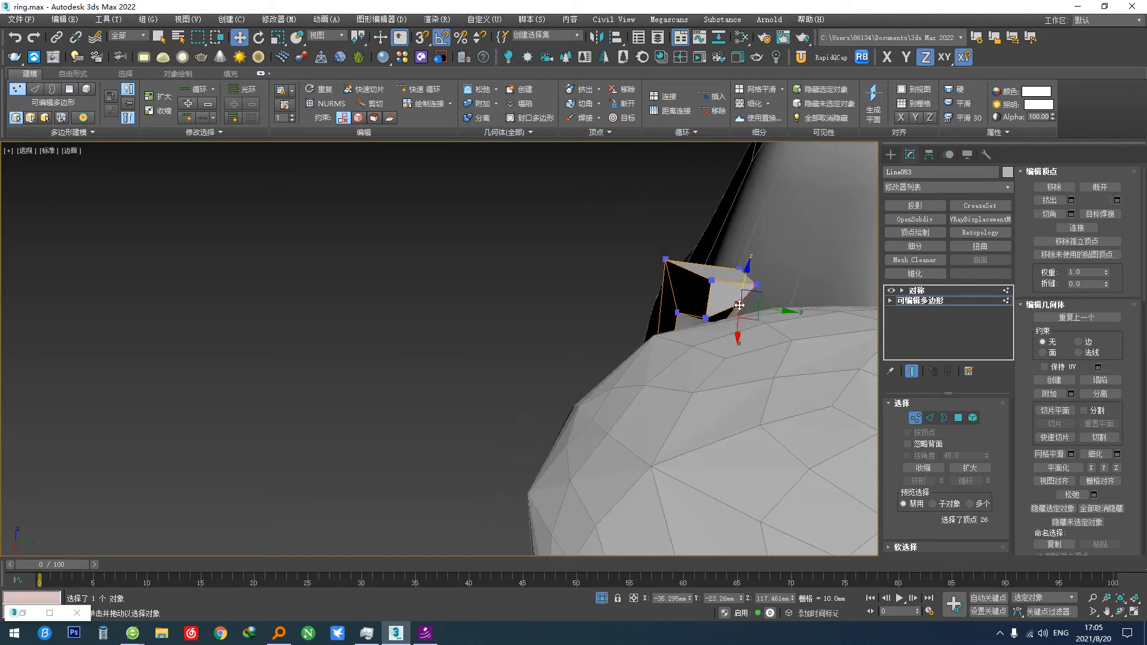
alt+middle_drag(725, 323, 727, 343)
Step: Try shifting all vertices of the claw above the fork along Y, and undo the move
alt+middle_drag(596, 341, 623, 448)
drag(622, 308, 684, 363)
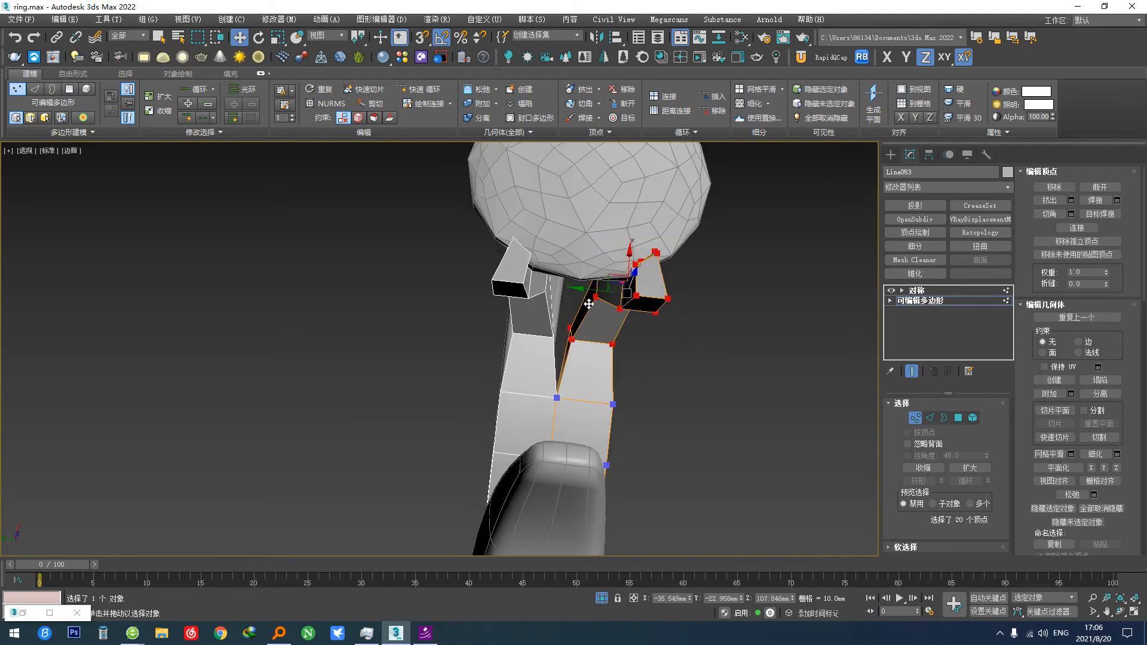
drag(590, 293, 599, 294)
alt+middle_drag(599, 294, 474, 289)
key(ctrl+z)
Step: Move the outer-side vertex pairs of the strand below the fork along Y to narrow it toward the ring band
alt+middle_drag(584, 346, 628, 466)
drag(571, 404, 588, 432)
alt+middle_drag(583, 432, 583, 432)
drag(550, 405, 532, 398)
alt+middle_drag(538, 407, 475, 441)
drag(518, 437, 483, 418)
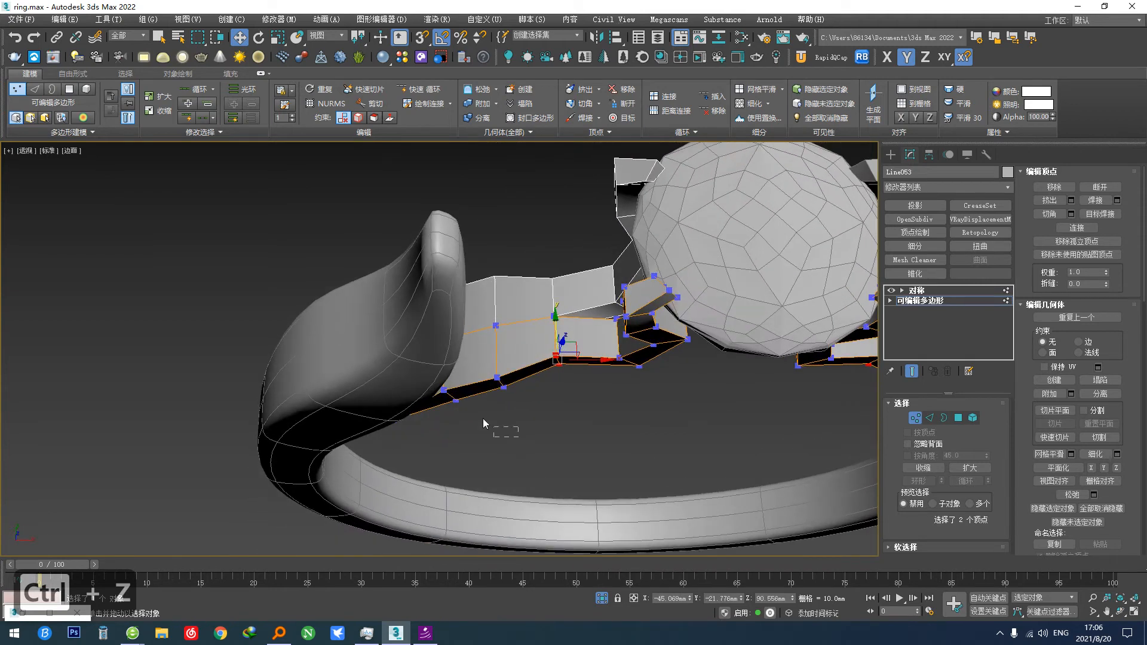
drag(475, 357, 469, 338)
alt+middle_drag(470, 338, 406, 349)
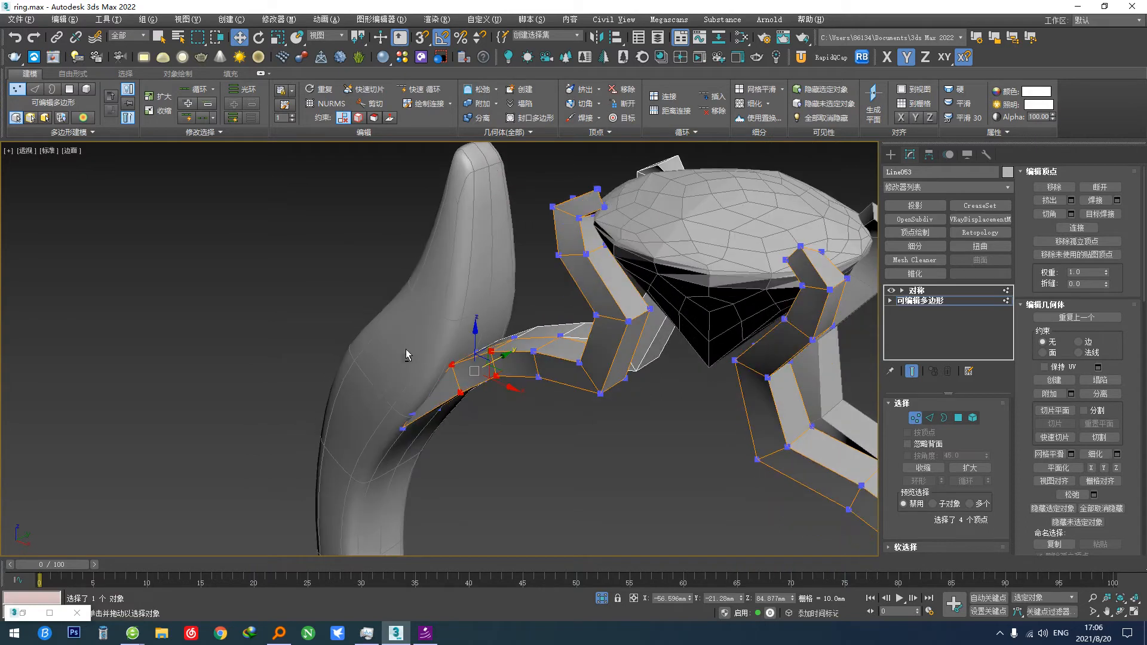
alt+middle_drag(441, 407, 479, 468)
Step: In the wireframe top view, align the strand's outer-side vertices along Y into a smooth taper, and return to a shaded view
key(t)
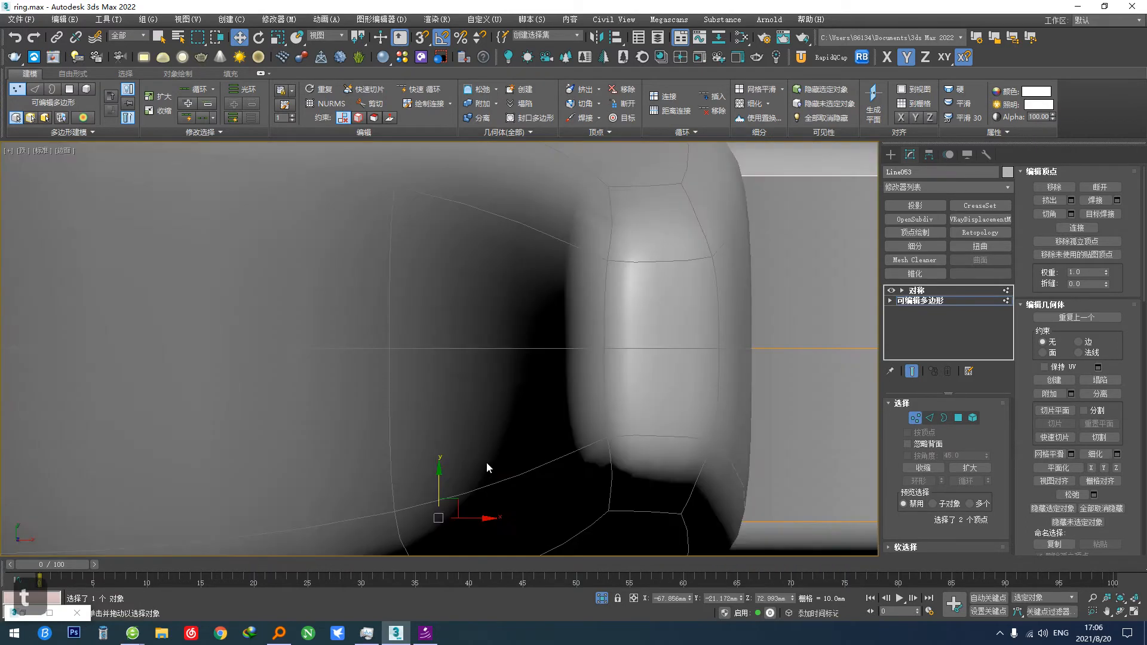
scroll(486, 468, down, 5)
scroll(486, 468, up, 2)
key(F3)
scroll(476, 493, up, 4)
drag(449, 453, 426, 427)
drag(545, 467, 554, 436)
middle_drag(643, 506, 583, 500)
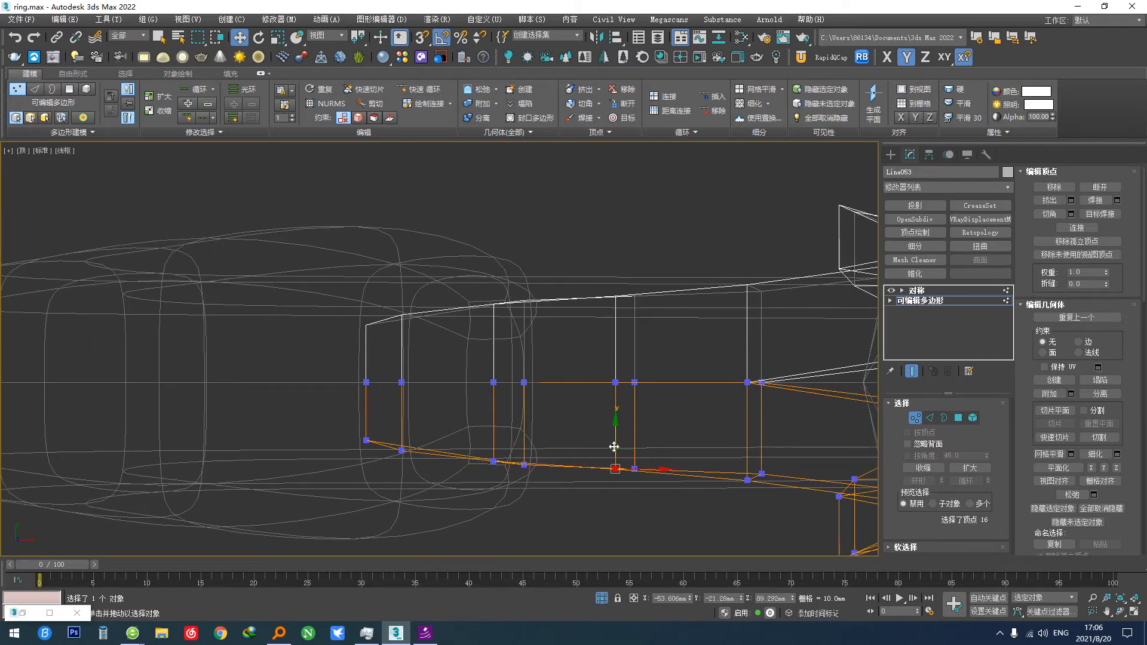
mouse_move(660, 464)
alt+middle_down()
mouse_move(711, 412)
mouse_move(678, 411)
alt+middle_up()
key(F3)
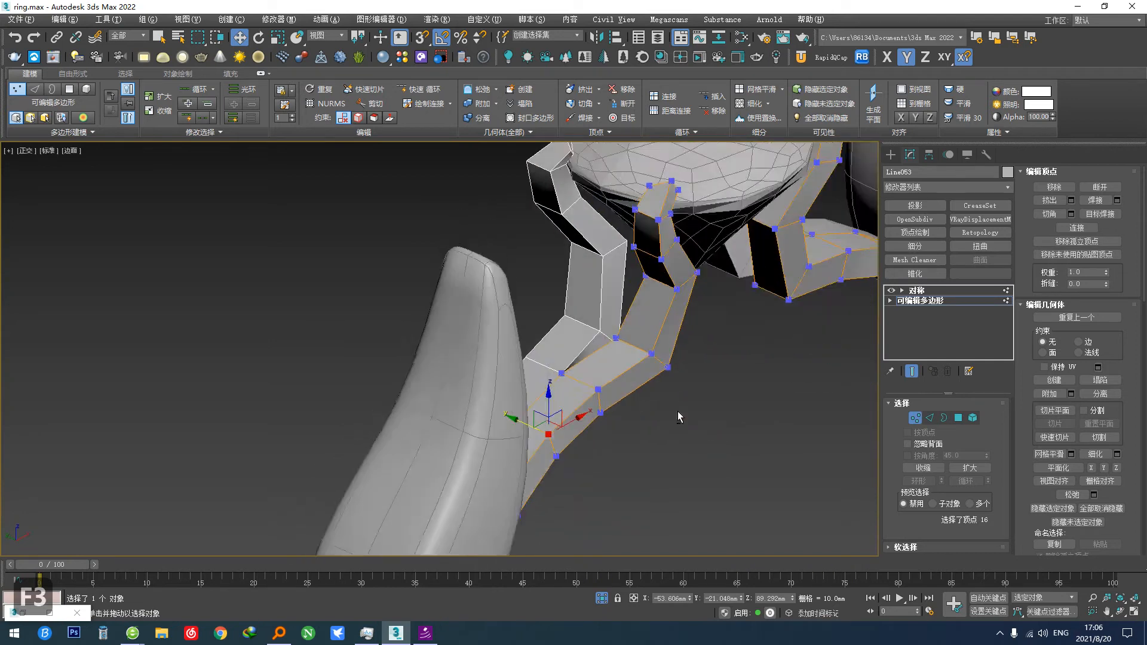
Step: Collapse the Symmetry modifier into the editable poly
scroll(600, 364, up, 3)
click(926, 292)
right_click(926, 292)
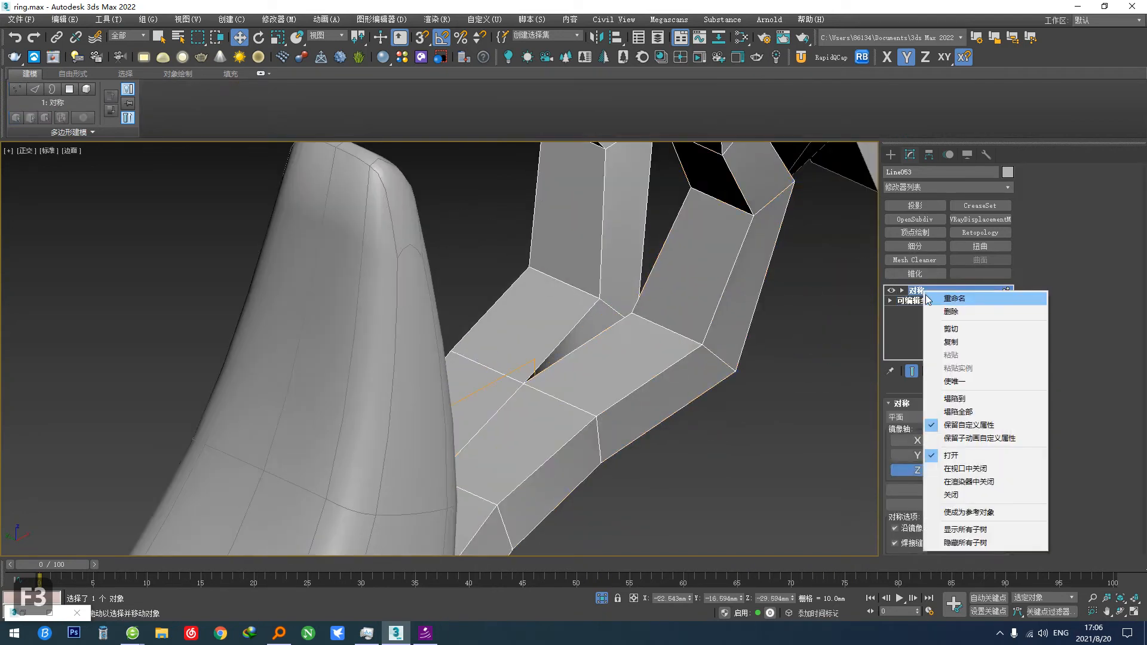
click(950, 398)
scroll(784, 375, down, 5)
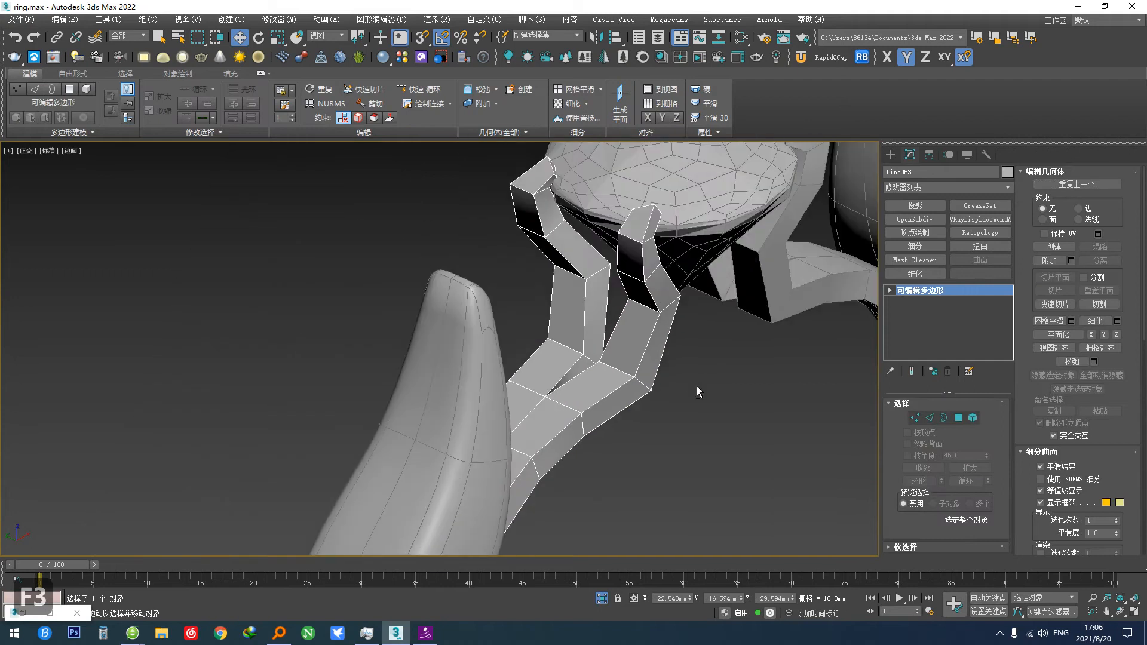
Step: Try a TurboSmooth modifier on the forked claw strand to check the fork, and undo it
click(697, 347)
click(555, 430)
scroll(515, 469, up, 5)
alt+middle_drag(515, 469, 447, 457)
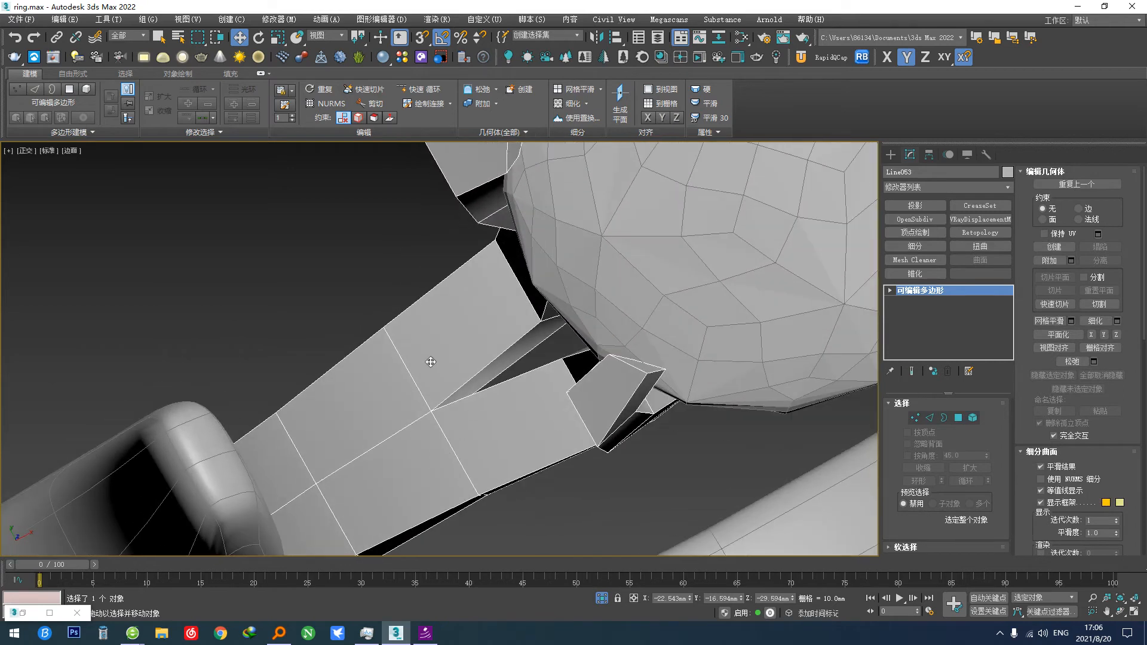
scroll(458, 406, up, 4)
key(z)
scroll(499, 397, down, 3)
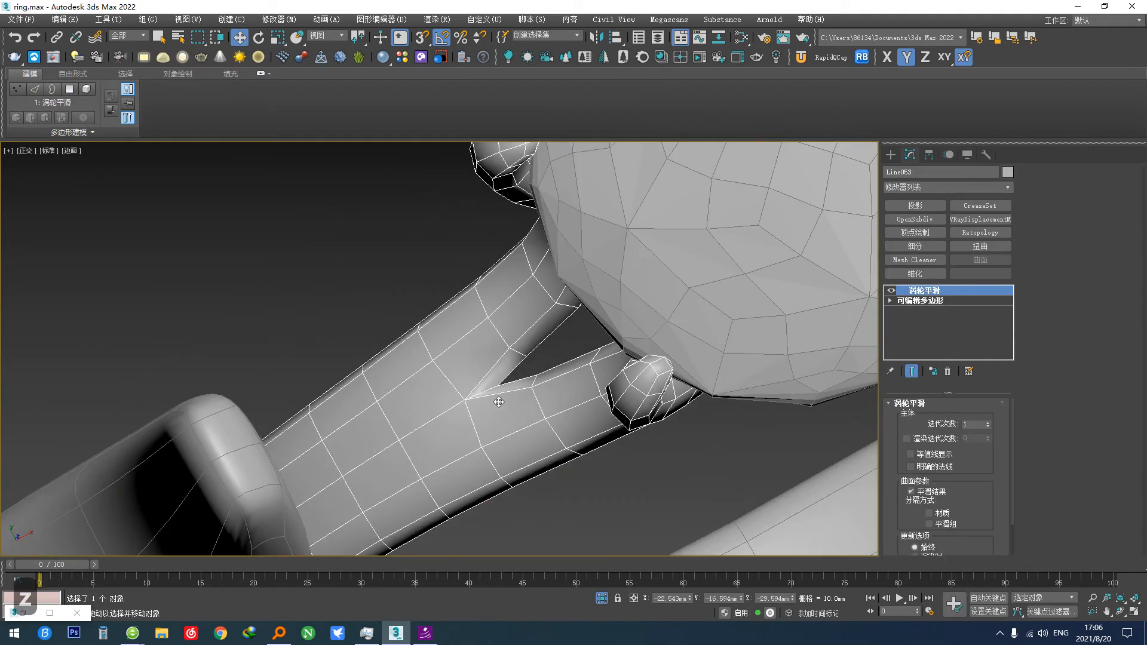
scroll(541, 369, up, 3)
key(ctrl+z)
Step: Try inserting an edge loop beside one claw's inner edge and cutting from it to the centre seam below the fork
scroll(561, 456, down, 3)
alt+middle_drag(560, 451, 407, 253)
alt+middle_drag(410, 293, 431, 391)
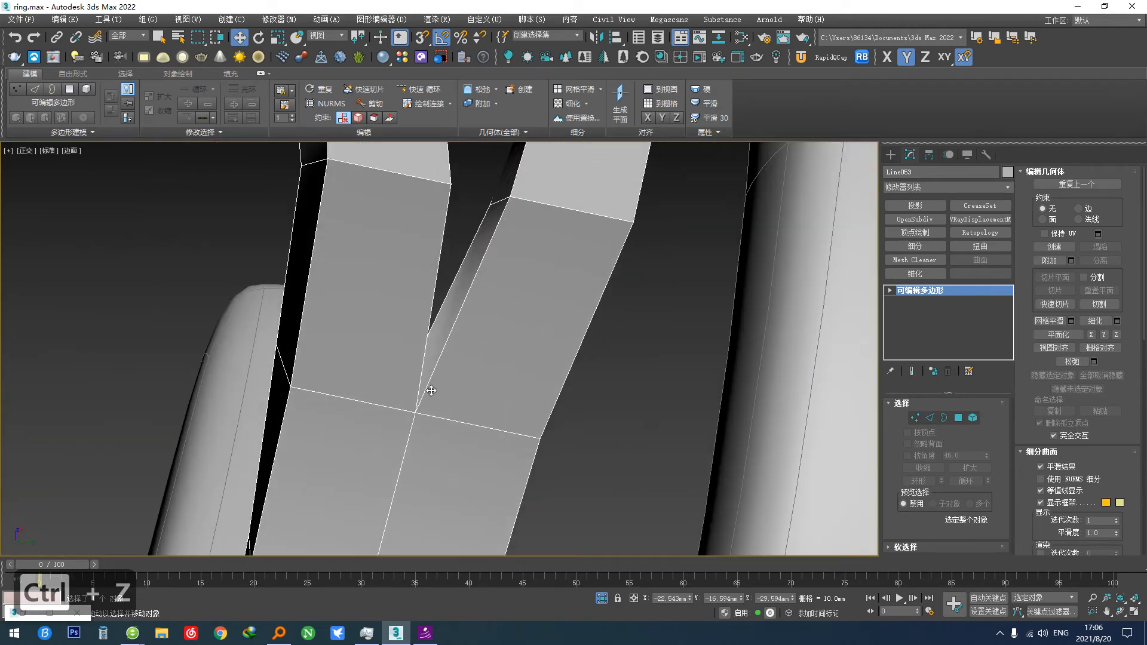
key(alt+c)
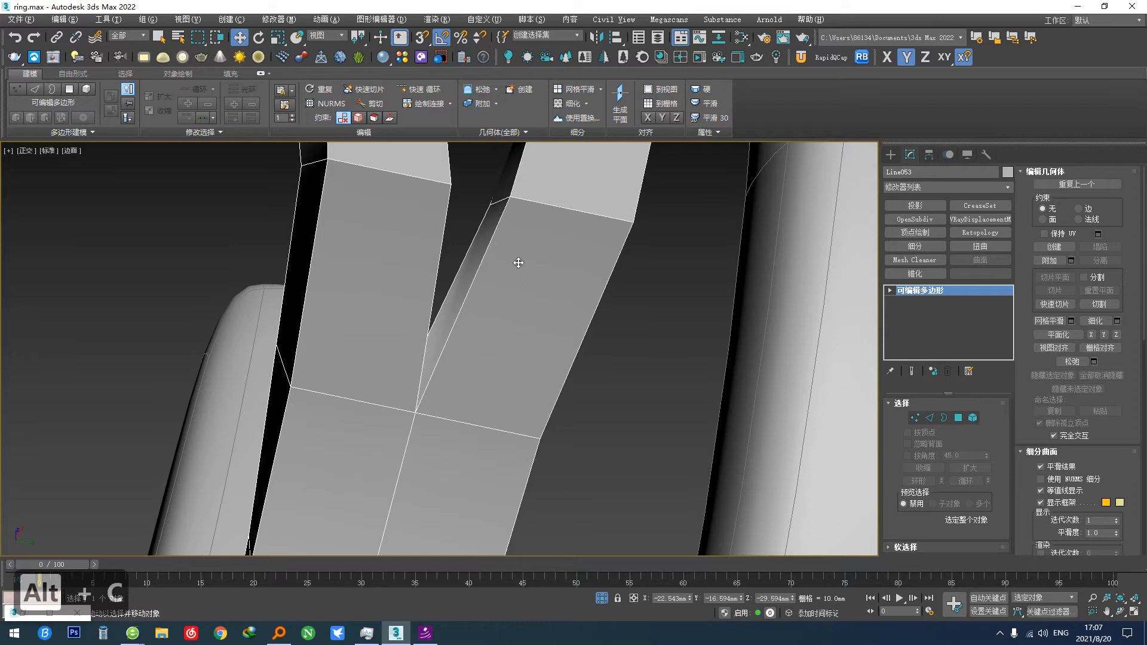
key(v)
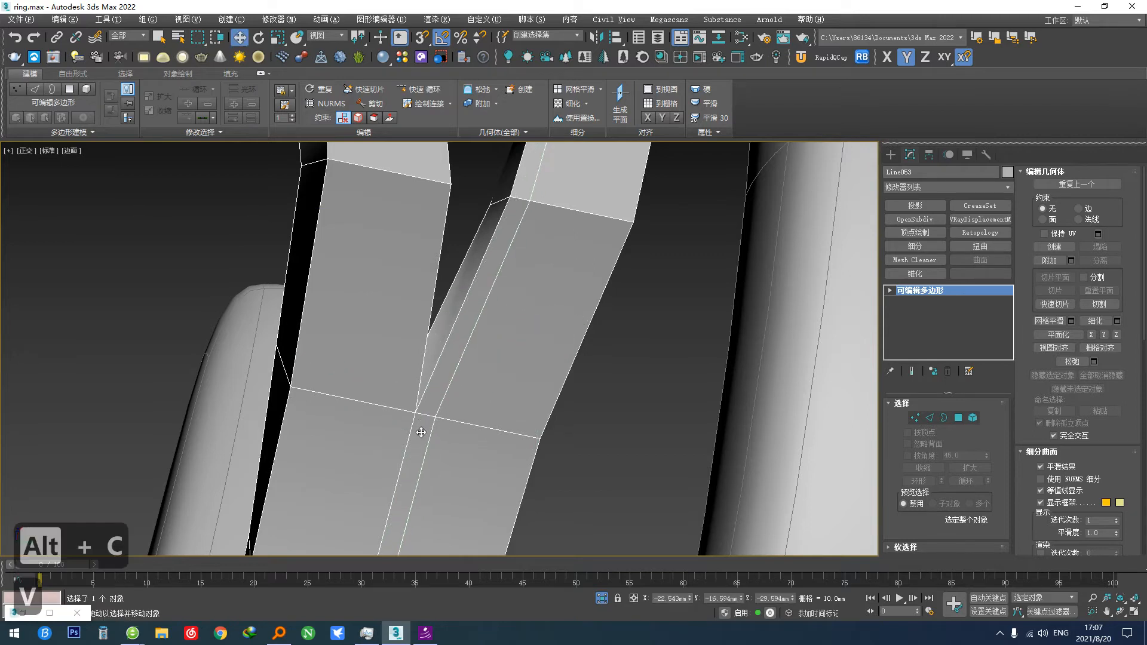
scroll(435, 420, up, 3)
key(alt+c)
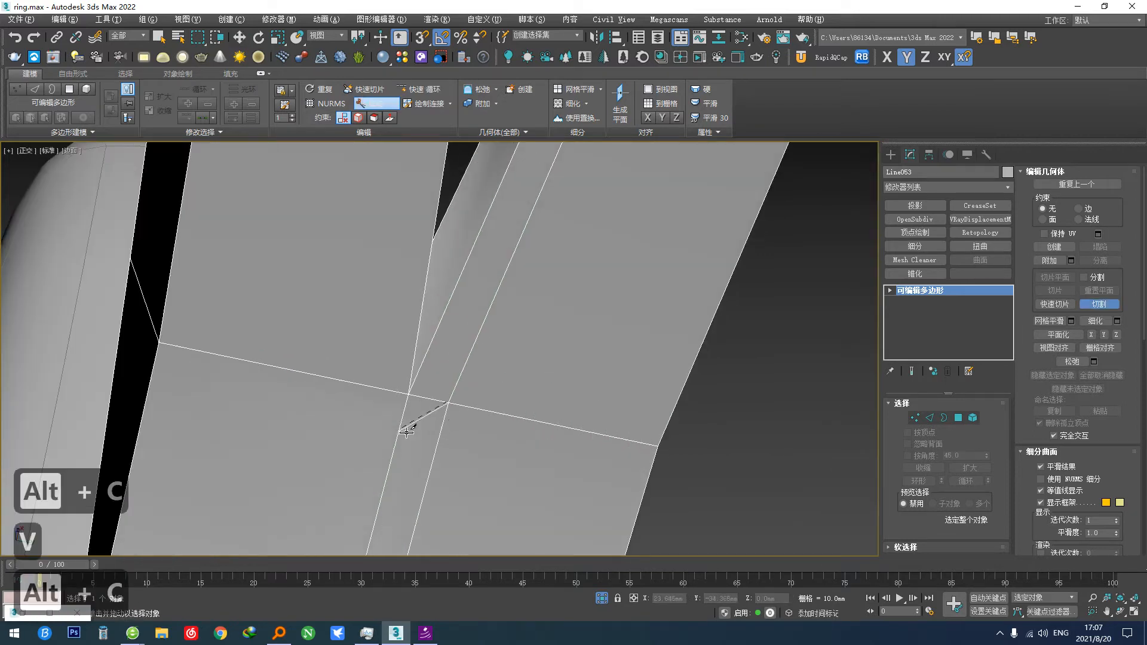
Step: Undo the cut, the edge loop and the modifier collapse to restore the Symmetry modifier above the editable poly
scroll(406, 431, down, 10)
key(ctrl+z)
key(ctrl+z)
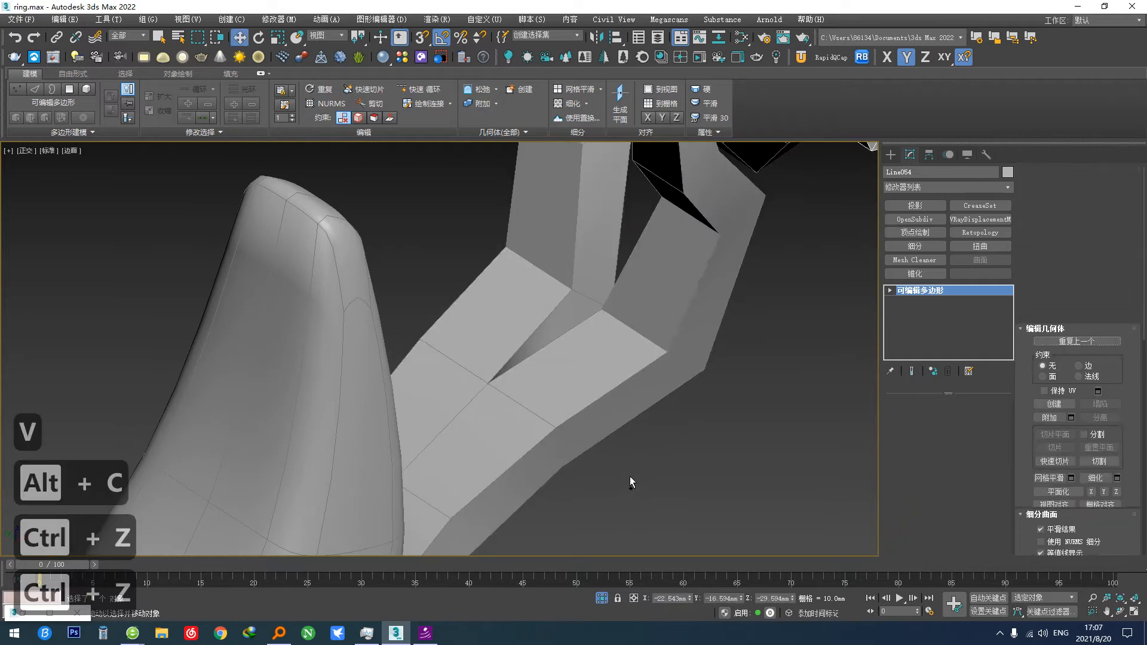
key(ctrl+z)
key(ctrl+z)
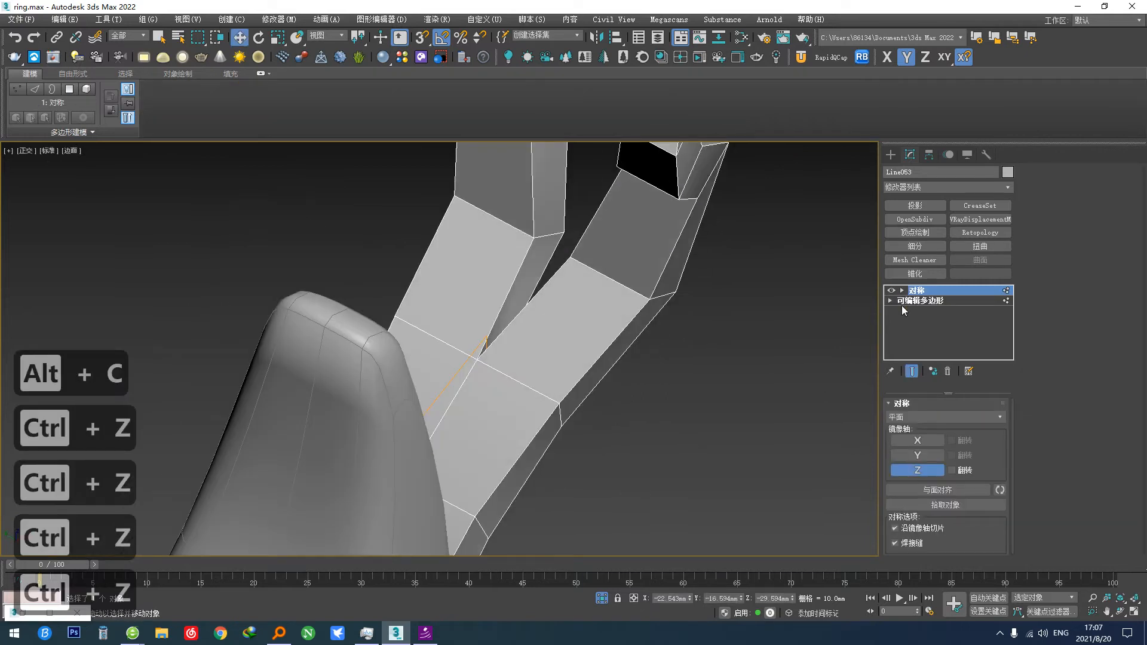
key(ctrl+z)
Step: Insert an edge loop close to the claw's inner edge and cut from its vertex beside the fork to the centre seam just below
key(v)
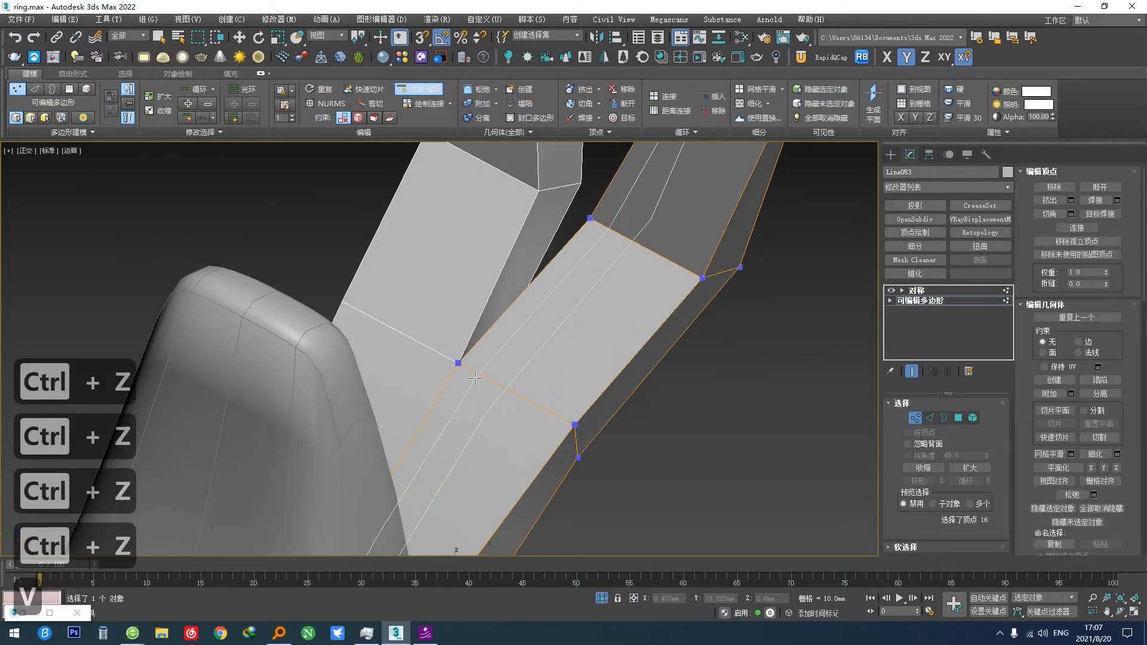
scroll(474, 372, up, 5)
key(alt+c)
click(494, 376)
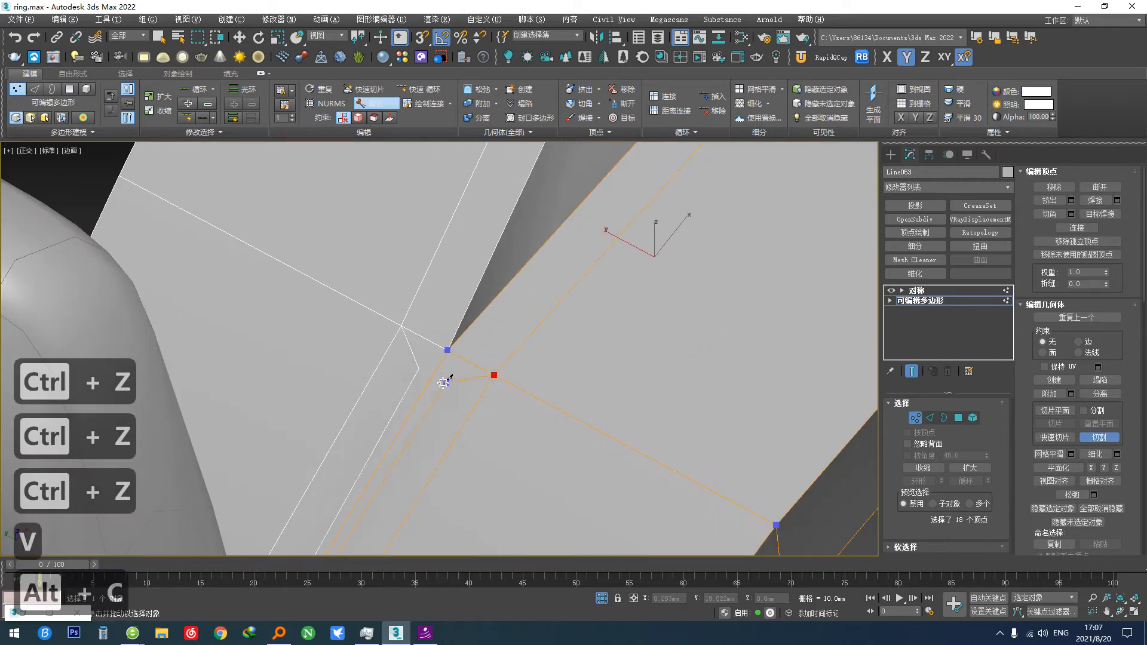
click(418, 394)
scroll(650, 414, down, 3)
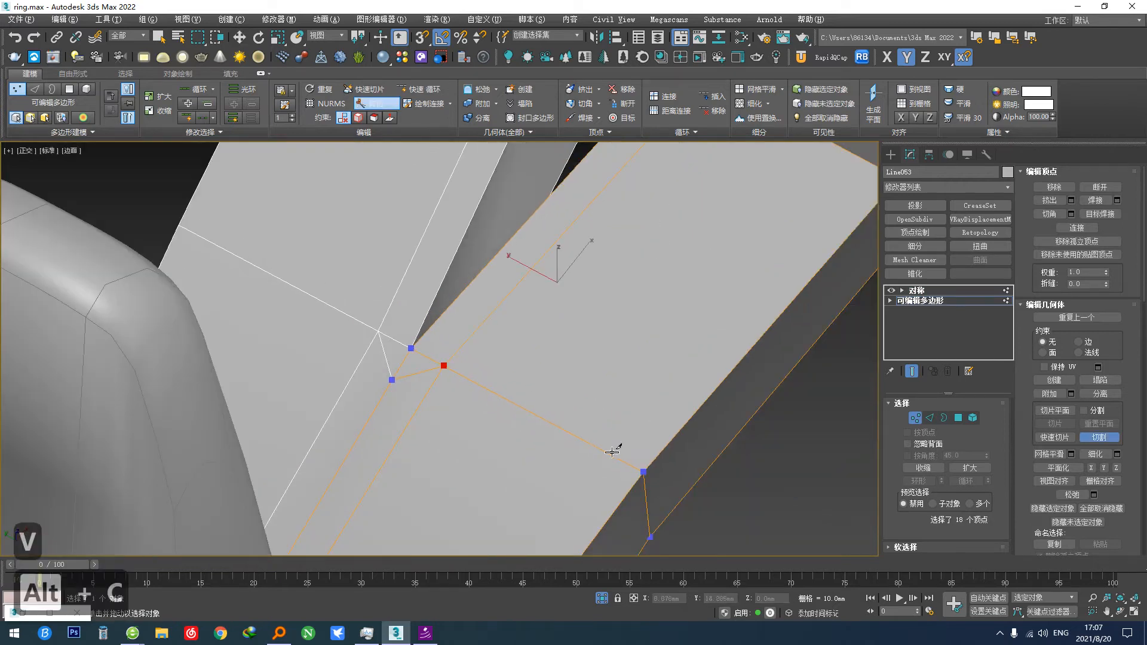
click(472, 291)
Step: Cut a new edge from the strand's outer corner across the loop to the claw's inner edge just above the fork
alt+middle_drag(520, 332, 561, 361)
scroll(572, 365, up, 3)
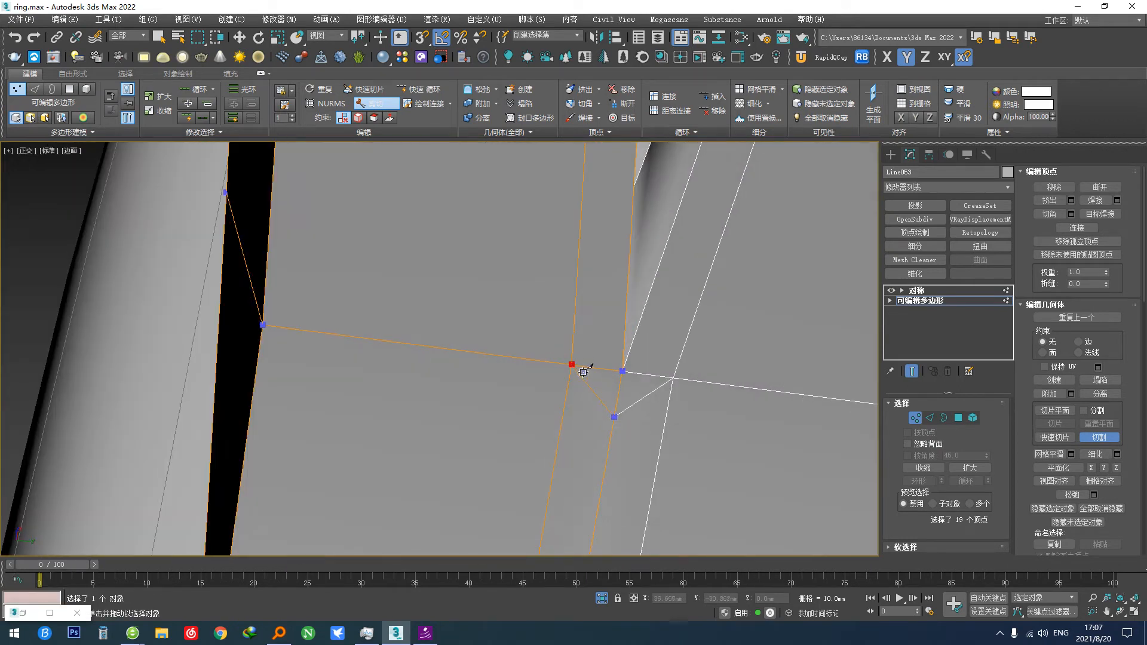
click(264, 324)
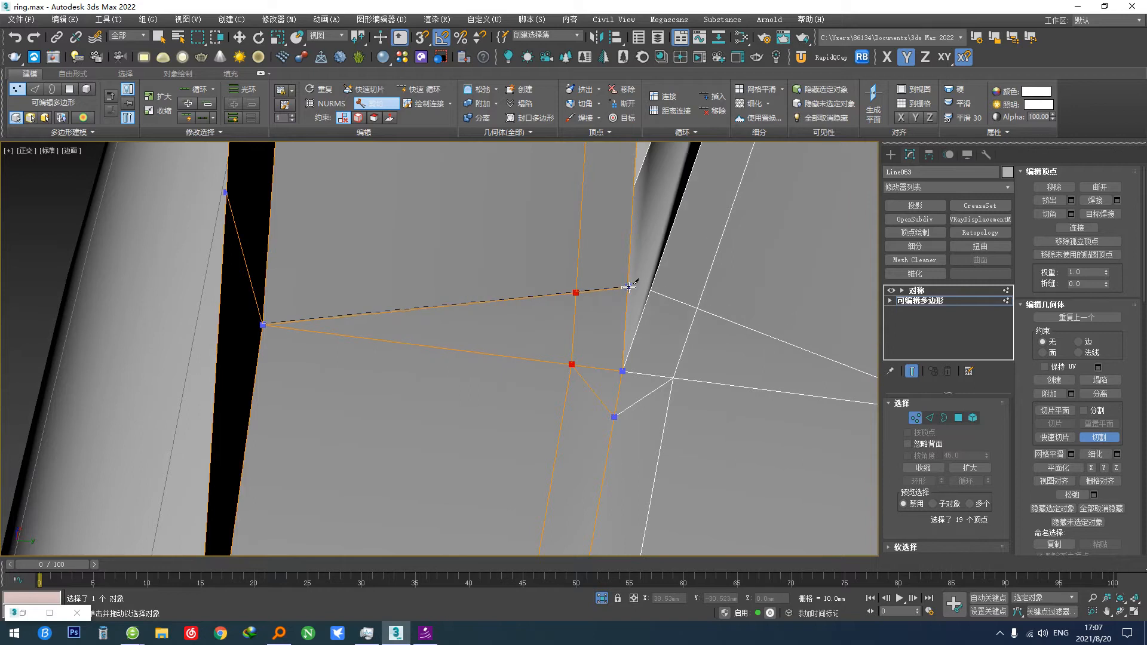
right_click(557, 254)
Step: Remove the old edge segments running from the fork vertex through the new loop to the strand's outer corner, keeping the new cuts
click(933, 419)
click(603, 368)
key(ctrl+x)
click(534, 358)
key(ctrl+x)
scroll(539, 384, down, 3)
alt+middle_drag(539, 384, 661, 448)
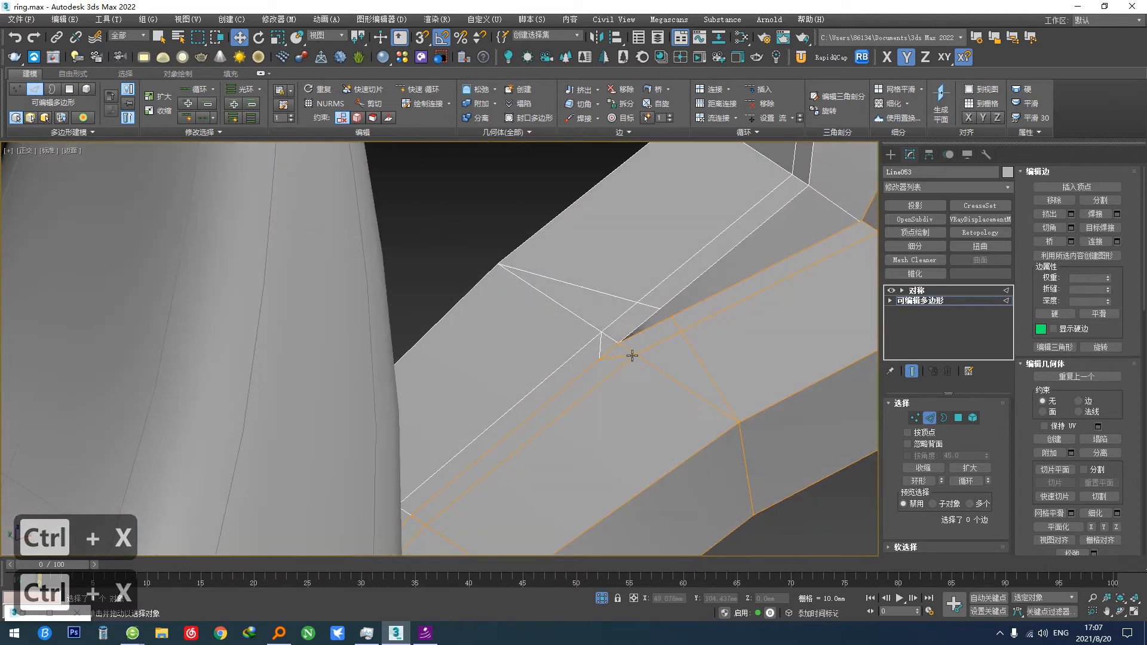
scroll(624, 354, up, 2)
key(ctrl+x)
click(675, 378)
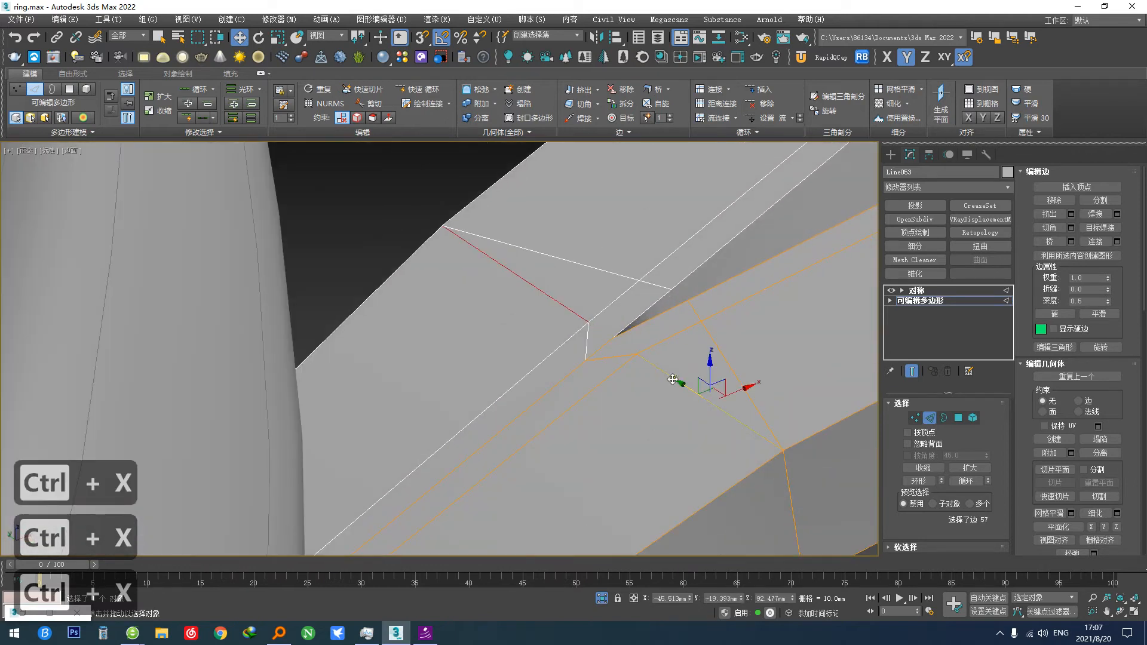
key(ctrl+x)
scroll(691, 410, up, 2)
alt+middle_drag(692, 410, 626, 407)
scroll(626, 408, down, 2)
mouse_move(584, 366)
alt+middle_down()
mouse_move(587, 390)
mouse_move(592, 375)
alt+middle_up()
scroll(630, 261, up, 2)
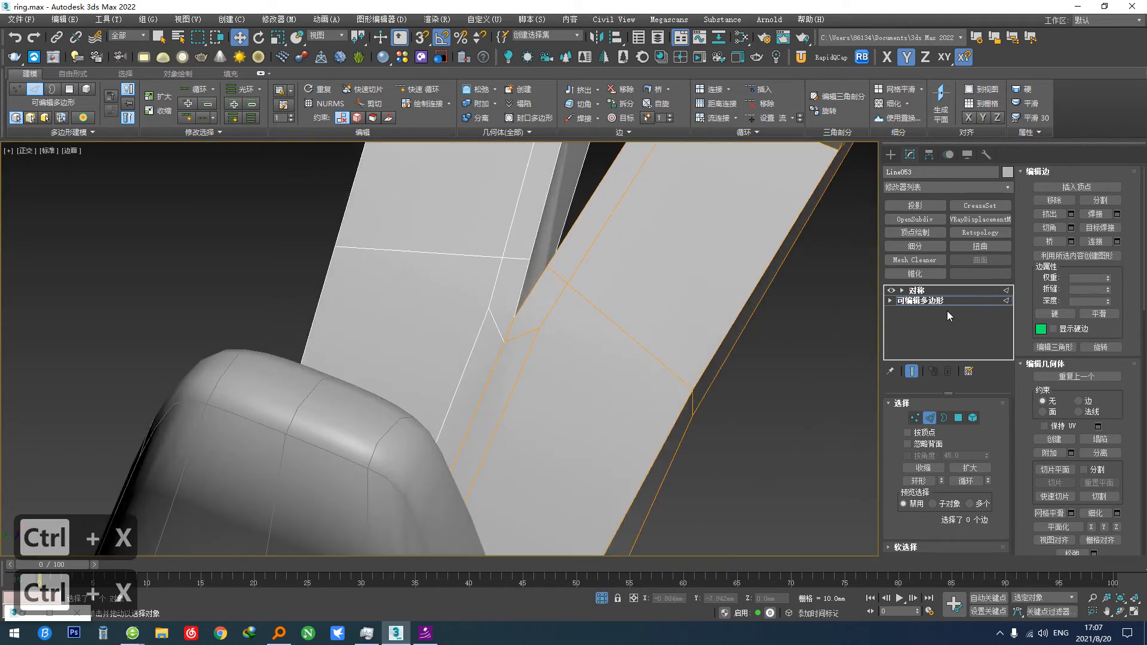
Step: Collapse the Symmetry modifier of Line053 into the editable poly beneath it
click(943, 296)
right_click(943, 296)
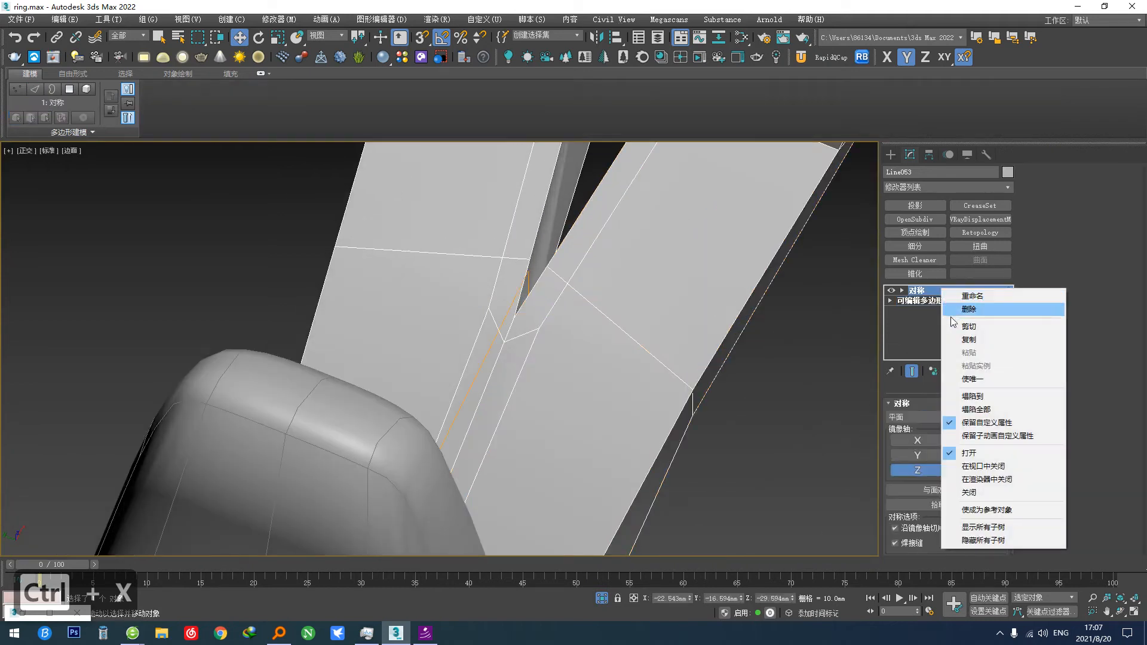
click(954, 394)
alt+middle_drag(469, 352, 498, 369)
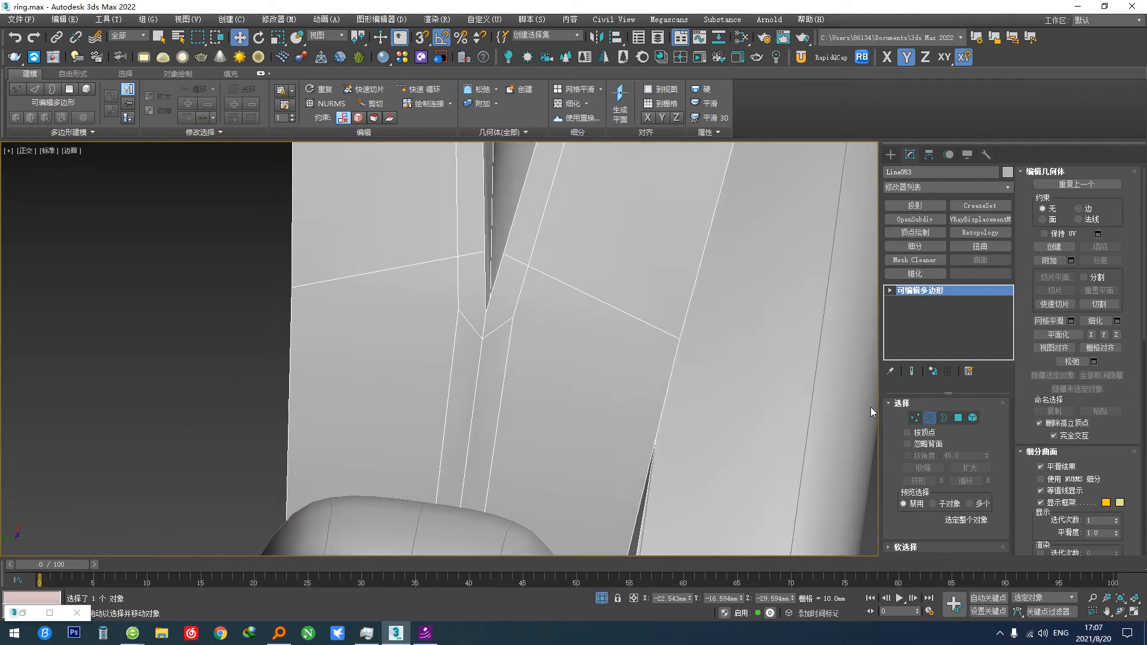
Step: Remove the extra edge loops on both sides of the centre seam, below the fork and up along the two claws
key(2)
click(506, 357)
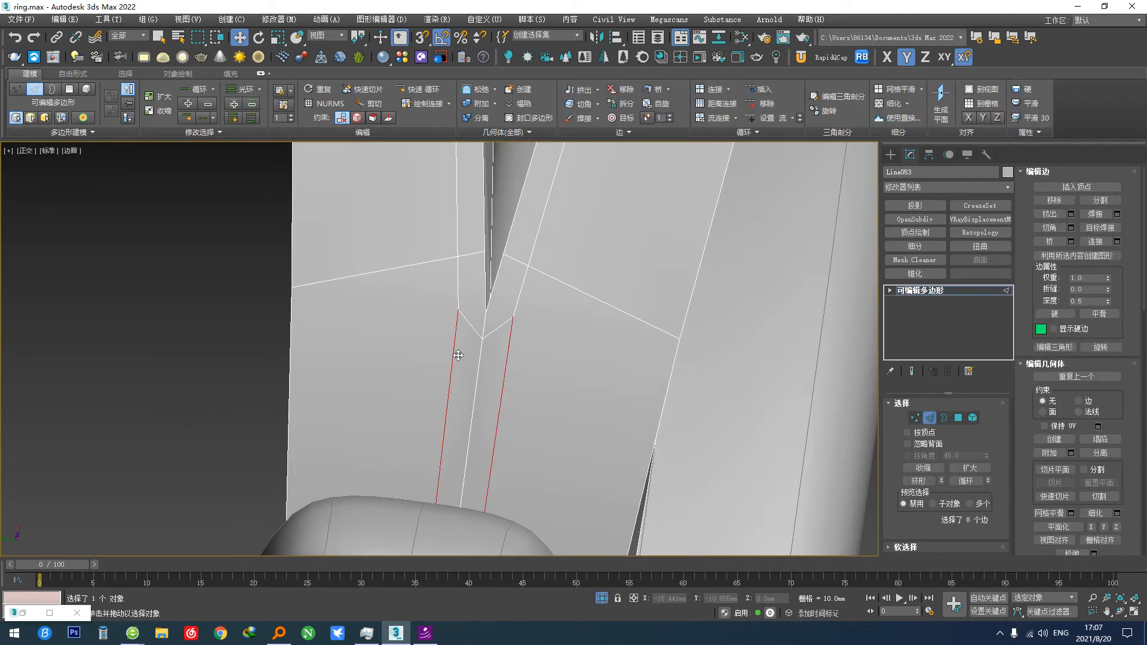
key(ctrl+x)
alt+middle_drag(524, 341, 521, 366)
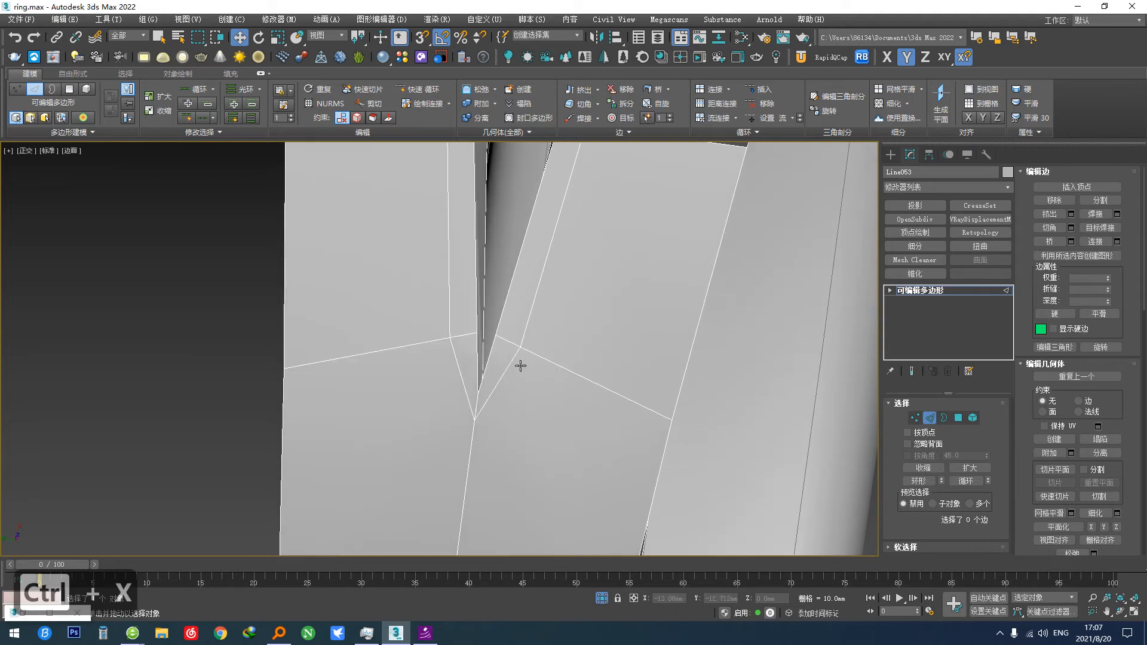
double_click(529, 323)
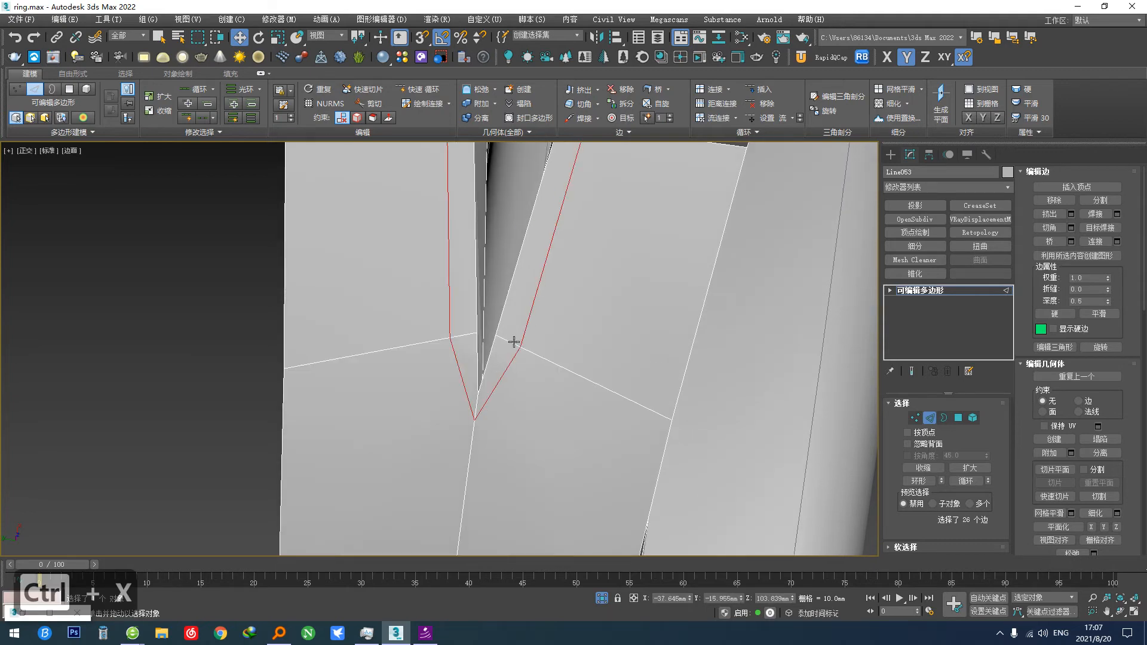
scroll(514, 342, down, 5)
alt+middle_drag(503, 315, 407, 231)
key(ctrl+x)
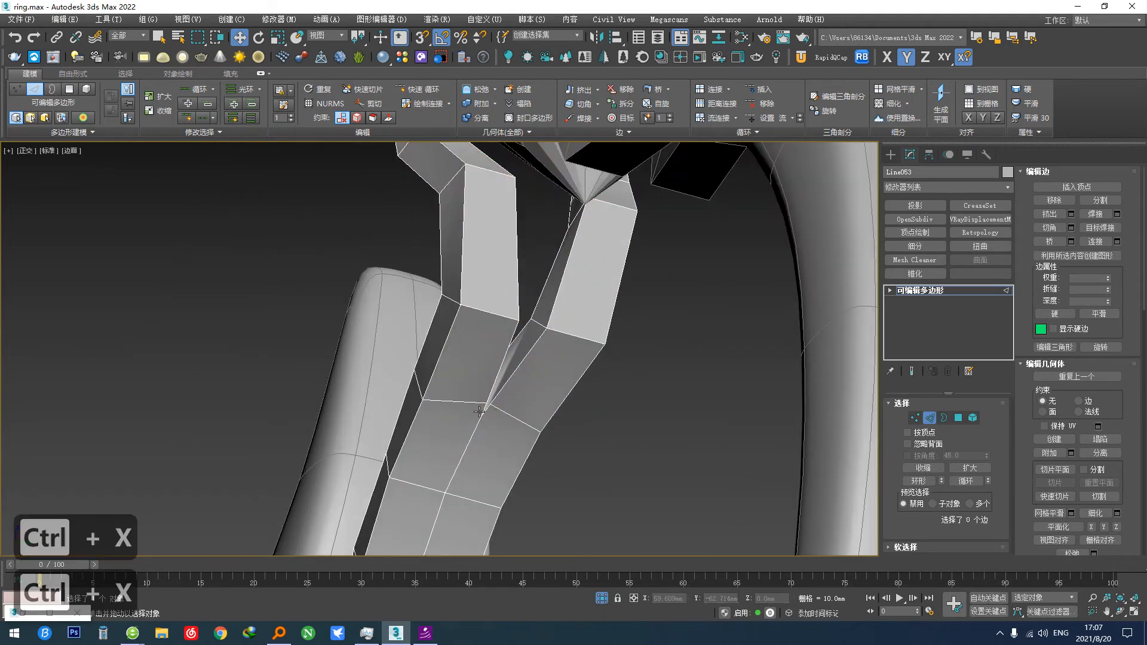
Step: Check how many edges bound the polygon beside the seam under the fork by converting its selection to edges
scroll(475, 403, up, 5)
mouse_move(464, 336)
alt+middle_down()
mouse_move(448, 334)
mouse_move(461, 333)
alt+middle_up()
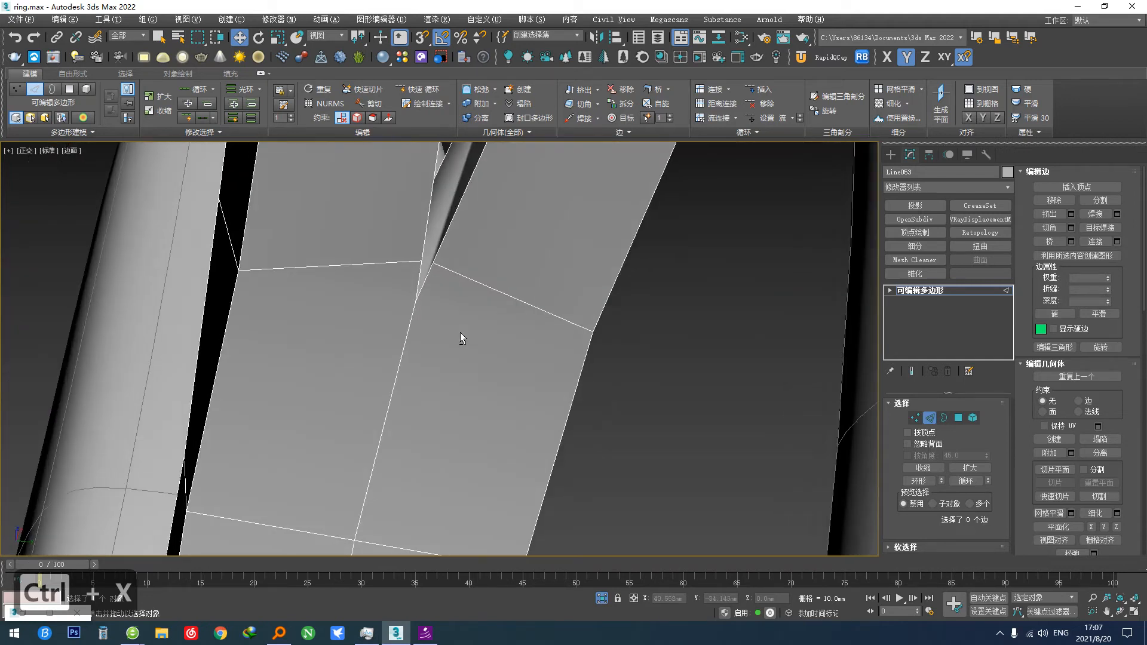
click(959, 419)
click(466, 362)
alt+middle_drag(466, 362, 501, 407)
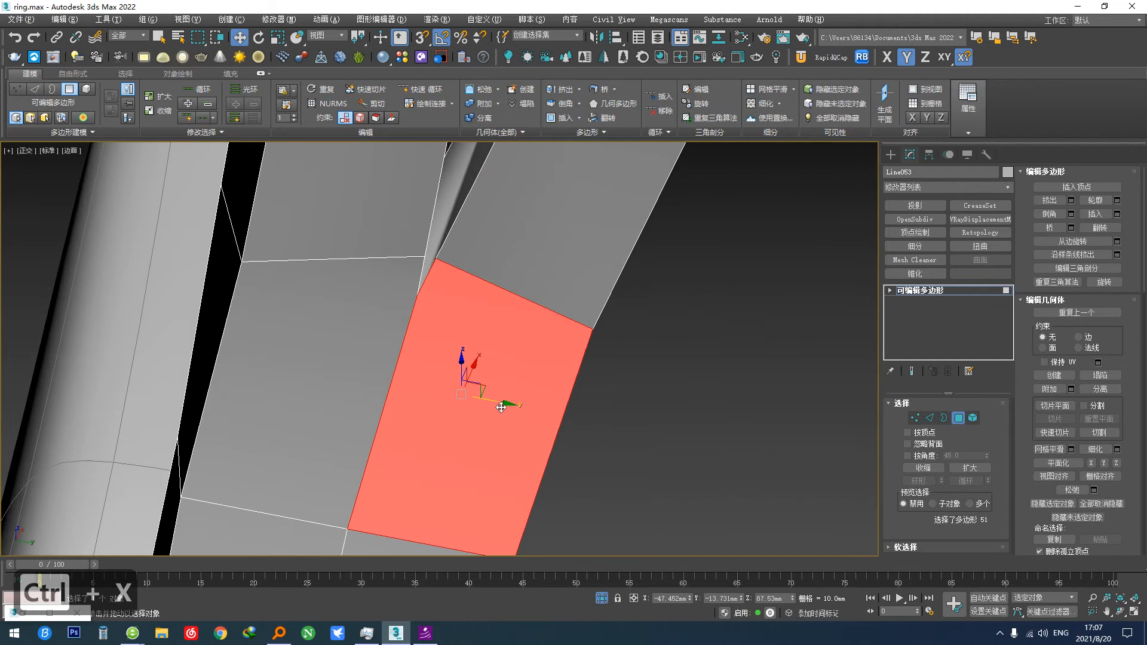
key(alt+2)
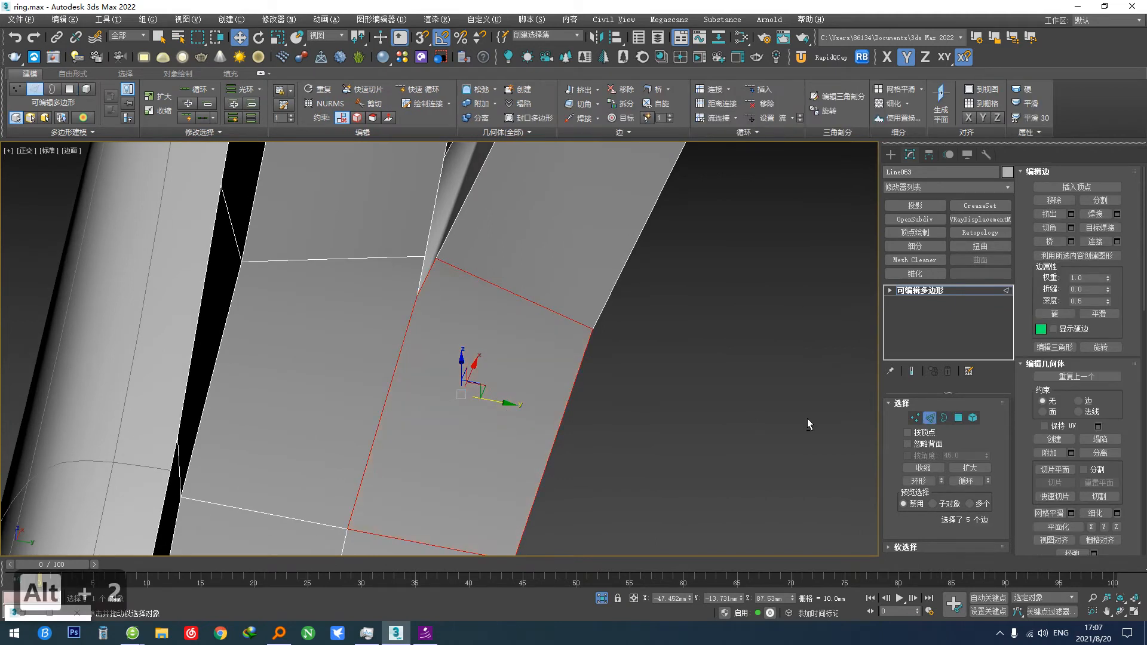
click(959, 419)
Step: Connect the front and back vertices just above the fork with a new edge across the inner side of each claw
alt+middle_drag(545, 379, 554, 524)
scroll(526, 413, up, 3)
alt+middle_drag(526, 413, 516, 431)
scroll(516, 431, up, 4)
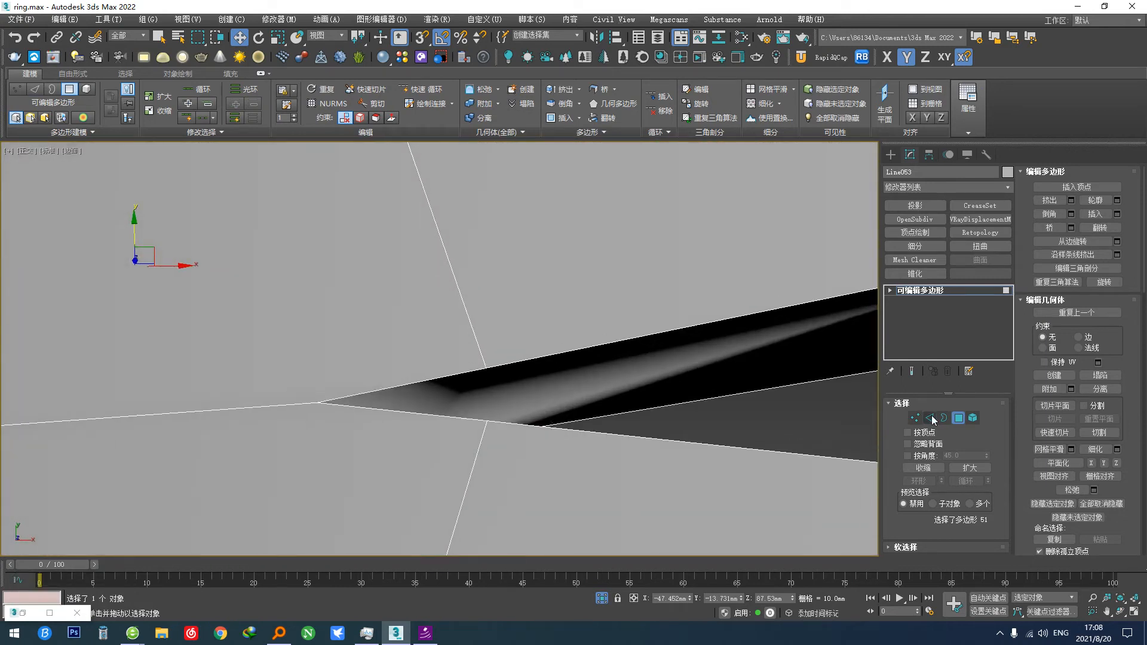
click(916, 418)
click(486, 367)
alt+middle_drag(485, 376, 517, 414)
ctrl+click(533, 387)
key(v)
click(532, 419)
ctrl+click(485, 421)
key(v)
alt+middle_drag(586, 441, 649, 335)
scroll(648, 334, down, 5)
middle_drag(649, 334, 711, 332)
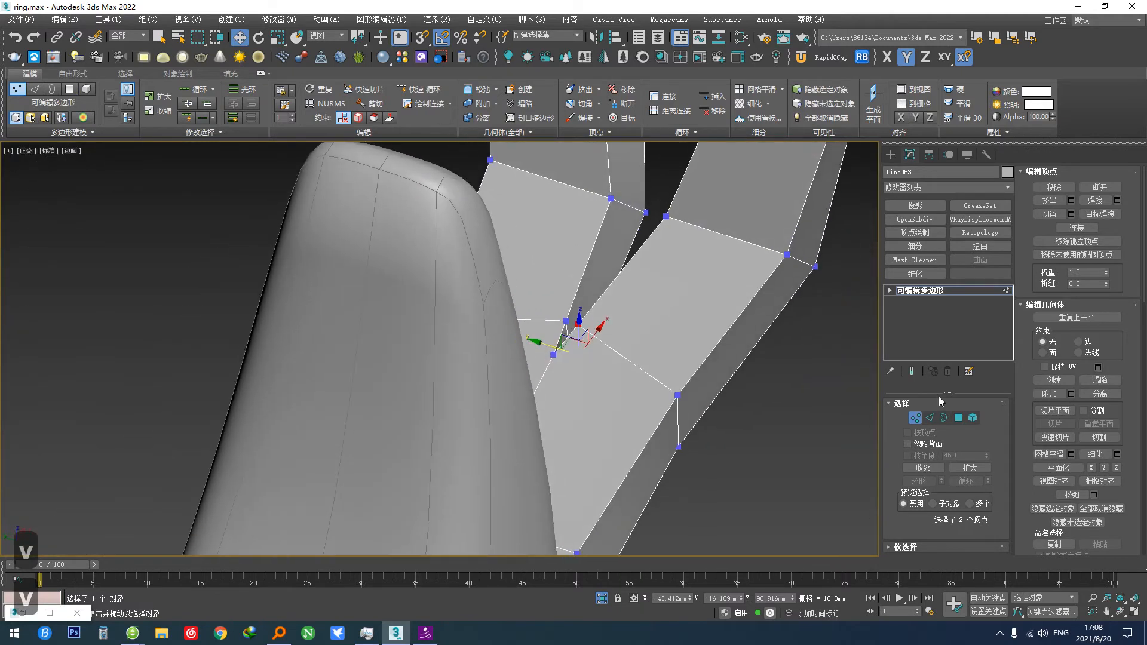
click(917, 423)
Step: Examine the cleaned-up fork and the claws around the diamond from several angles
alt+middle_drag(646, 377, 652, 415)
key(z)
scroll(563, 394, down, 4)
alt+middle_drag(563, 394, 517, 362)
key(ctrl+z)
alt+middle_drag(610, 364, 528, 374)
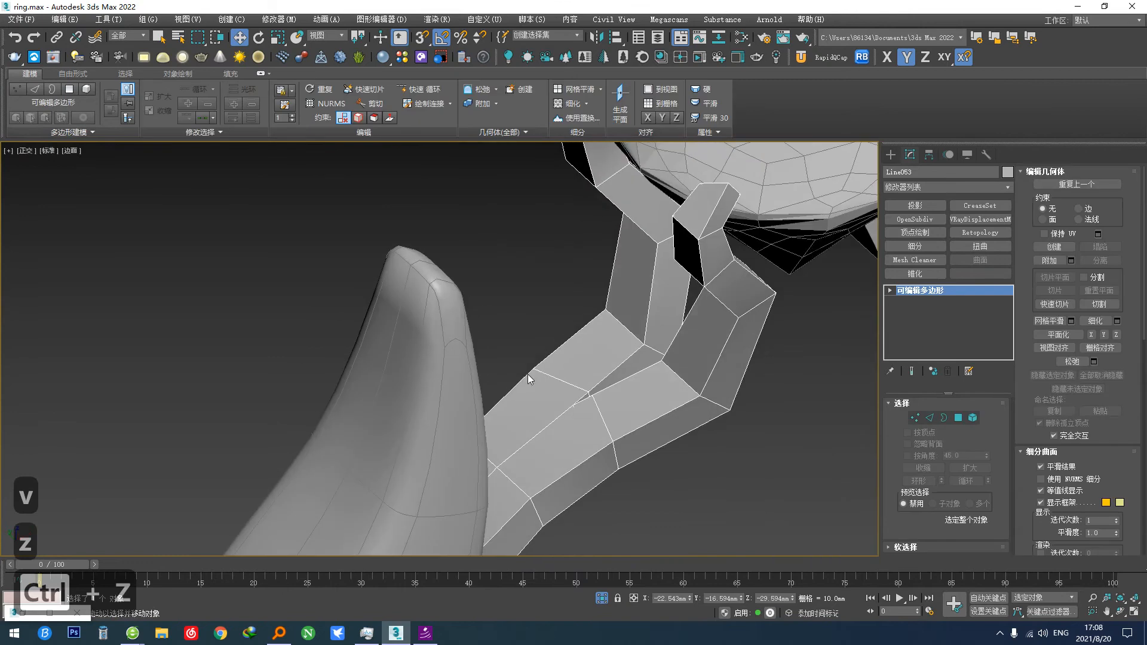
alt+middle_drag(556, 246, 615, 345)
scroll(600, 263, up, 2)
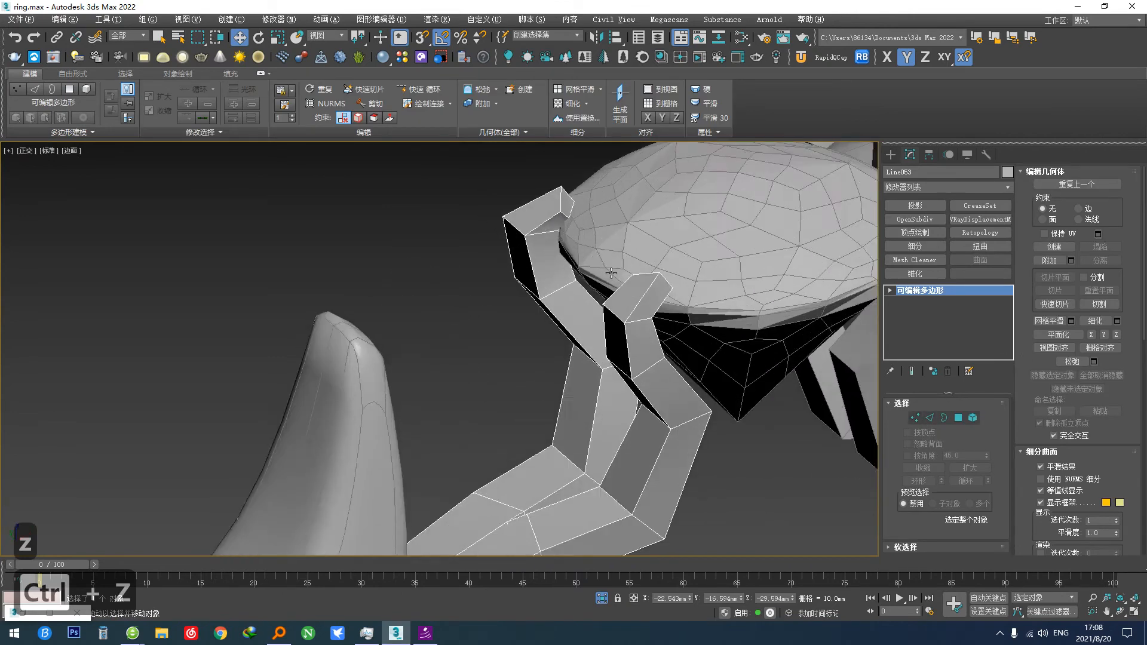
alt+middle_drag(600, 263, 707, 305)
Step: Select all hard edges of the claw mesh and set their crease to 1.0
click(930, 418)
middle_drag(775, 422, 710, 278)
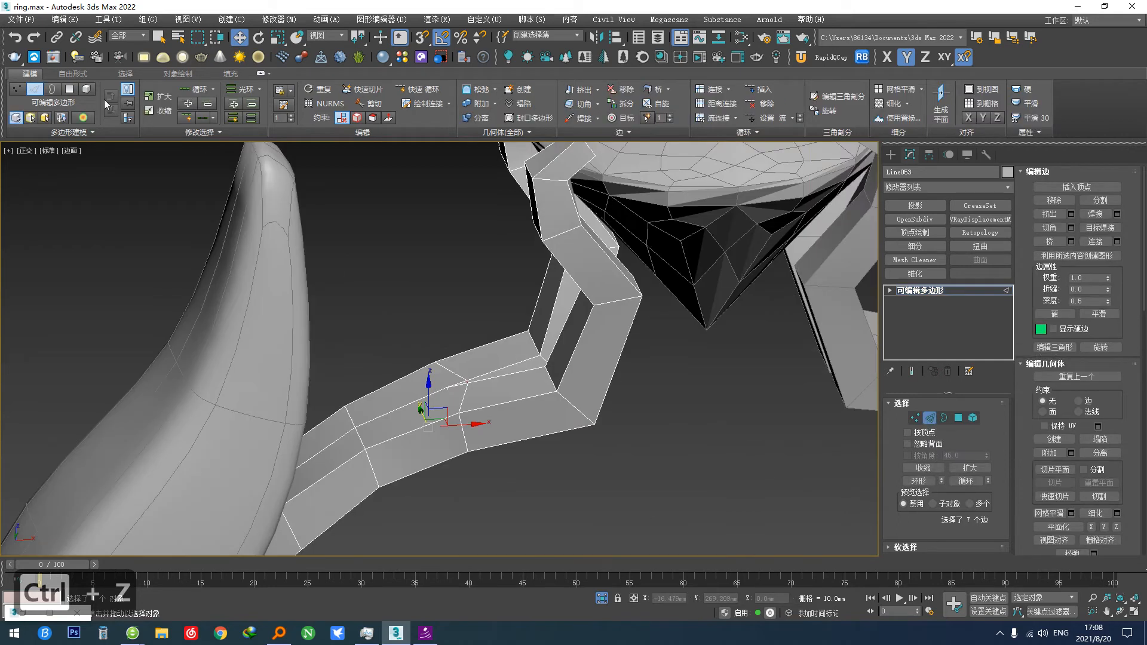
click(125, 74)
click(25, 103)
alt+middle_drag(585, 383, 510, 379)
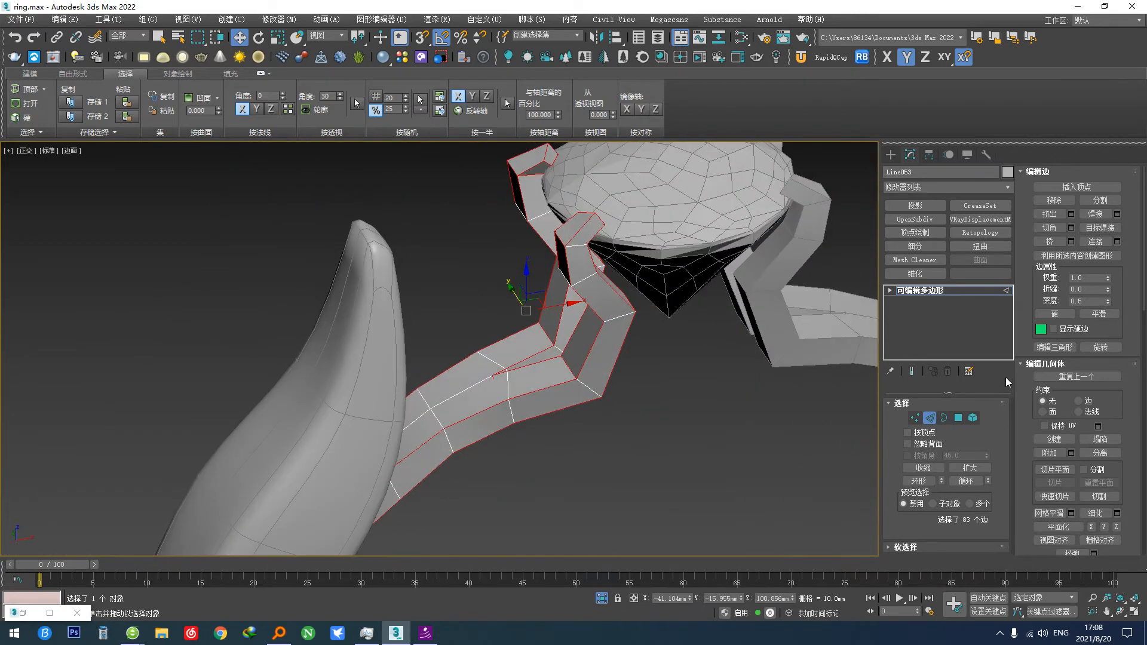
Step: Add an OpenSubdiv modifier to the claw mesh and set its iterations to 3
click(923, 420)
click(907, 222)
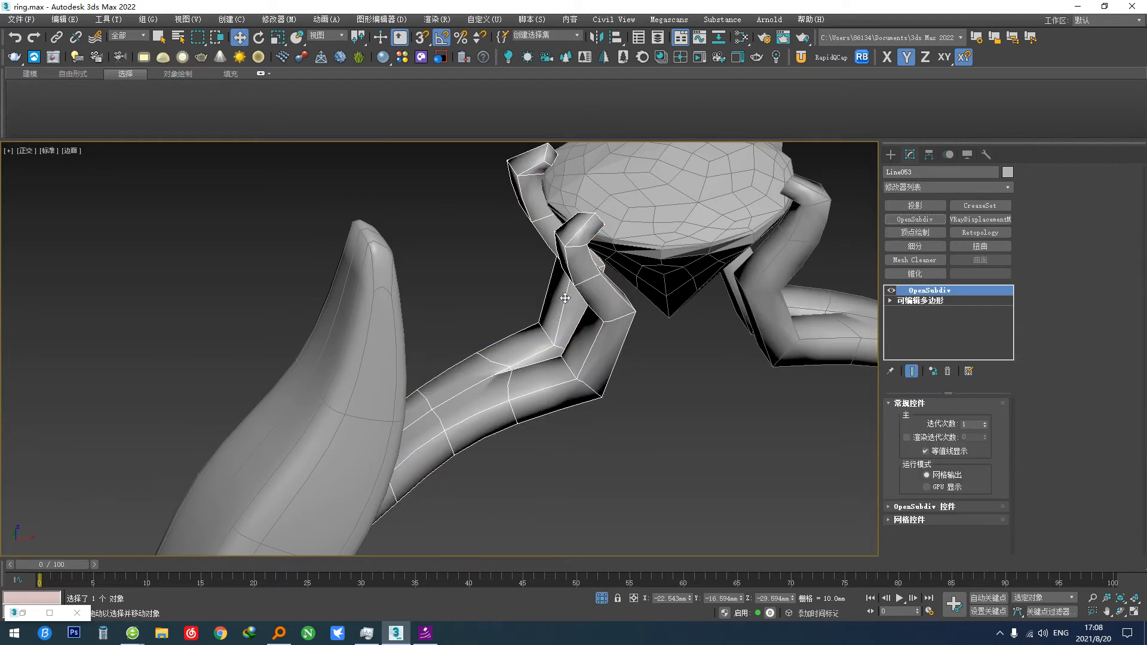
scroll(604, 325, up, 5)
click(986, 422)
click(986, 422)
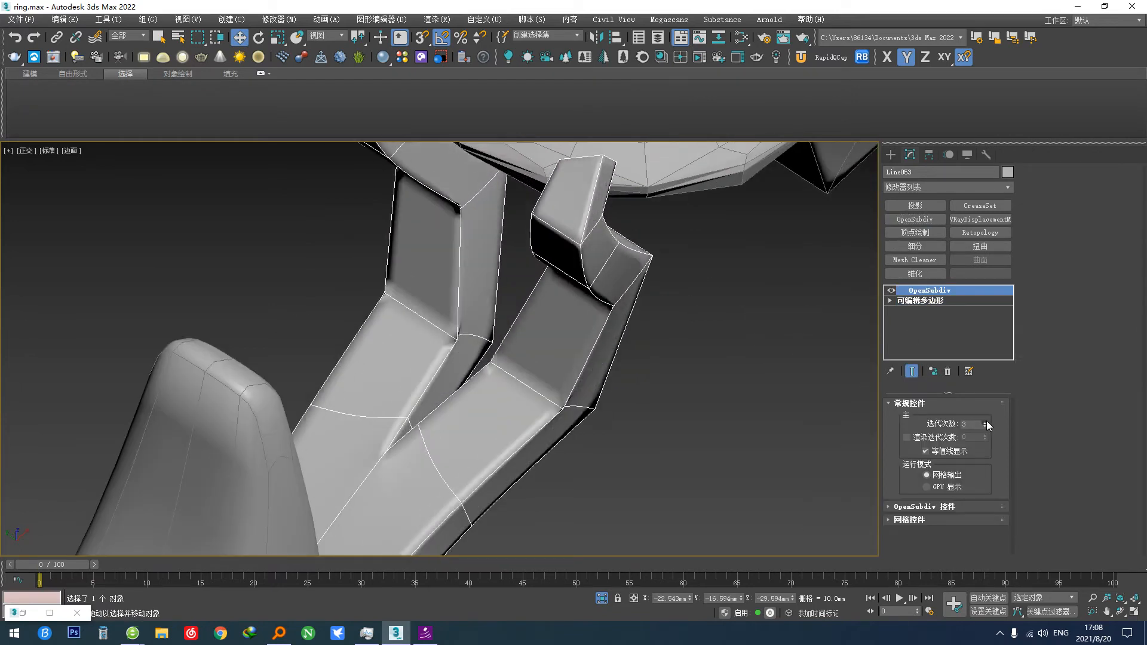
alt+middle_drag(662, 433, 615, 347)
scroll(610, 322, up, 2)
scroll(613, 304, down, 2)
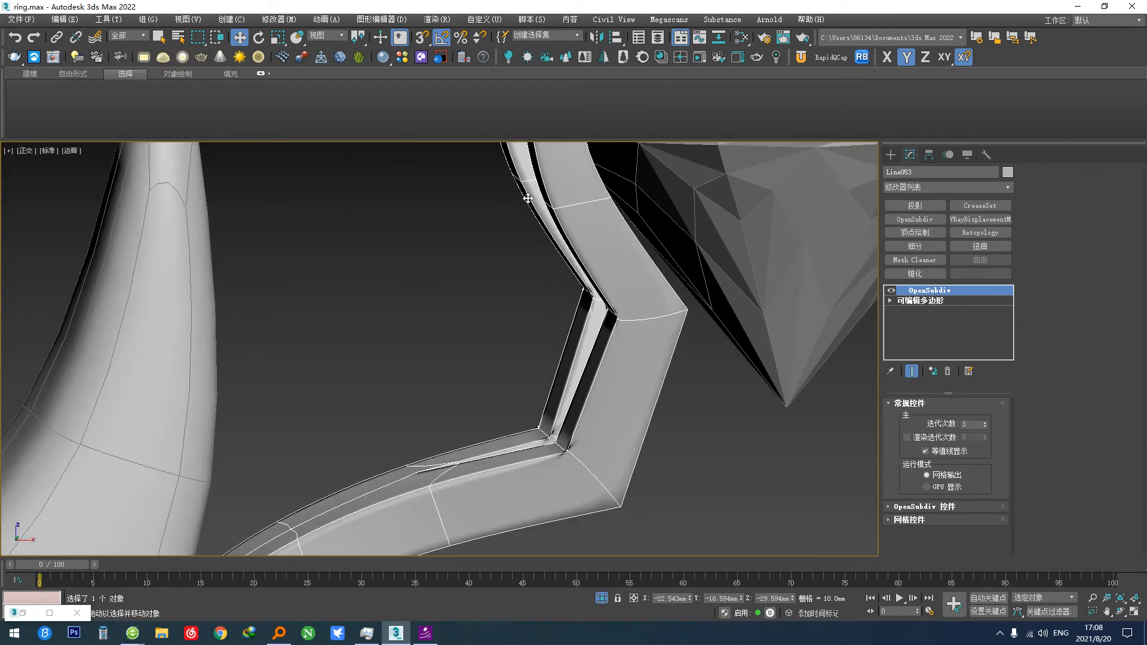
Step: Set the crease to 0 on both claws' diamond-side cross edges at the inward bend, with the end result shown
click(914, 301)
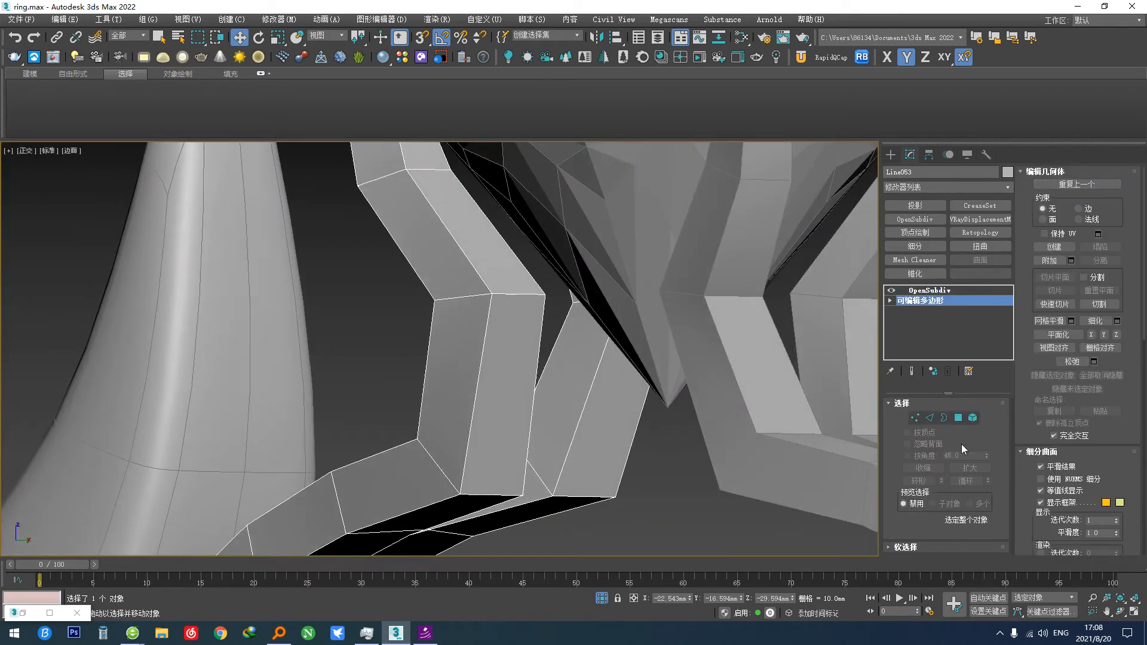
click(929, 421)
alt+middle_drag(594, 374, 570, 396)
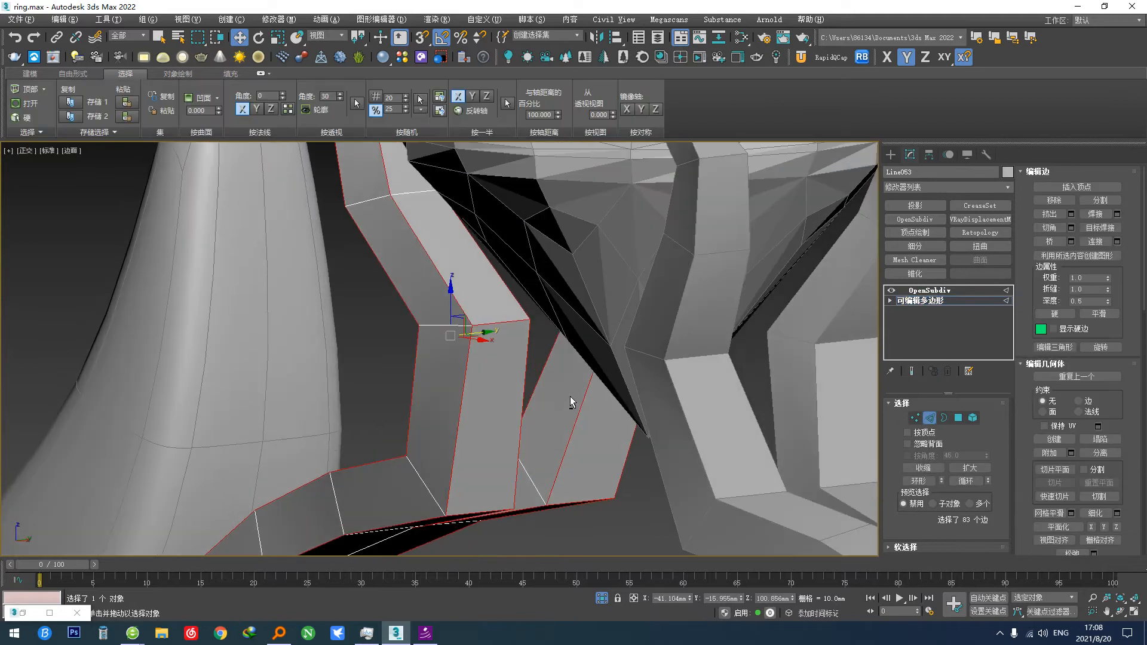
click(506, 328)
alt+middle_drag(506, 328, 620, 406)
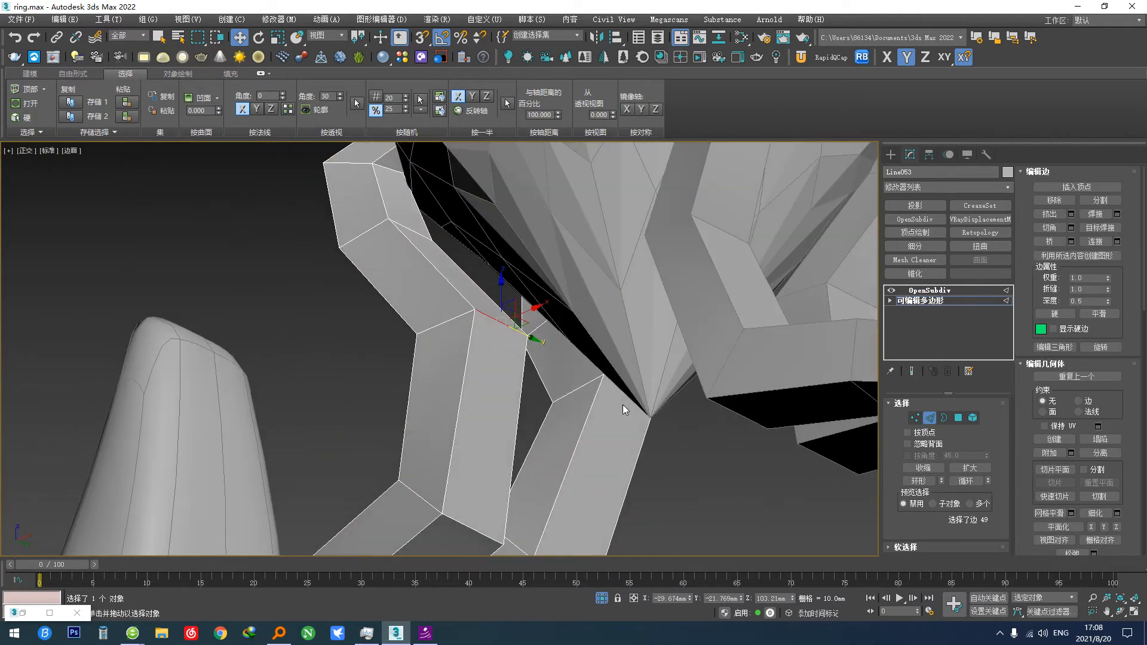
key(F3)
ctrl+click(621, 388)
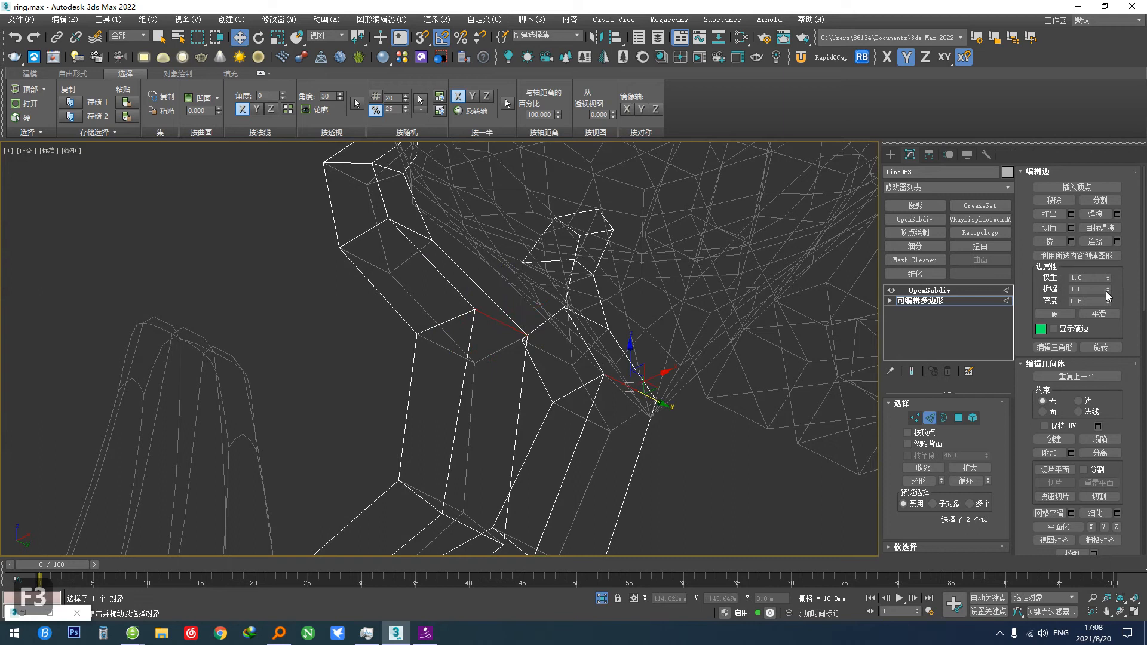
click(916, 373)
Step: Set the crease to 0 on the opposite cross edge of each claw at the same inward bend
alt+middle_drag(486, 375, 592, 406)
click(555, 377)
ctrl+click(457, 354)
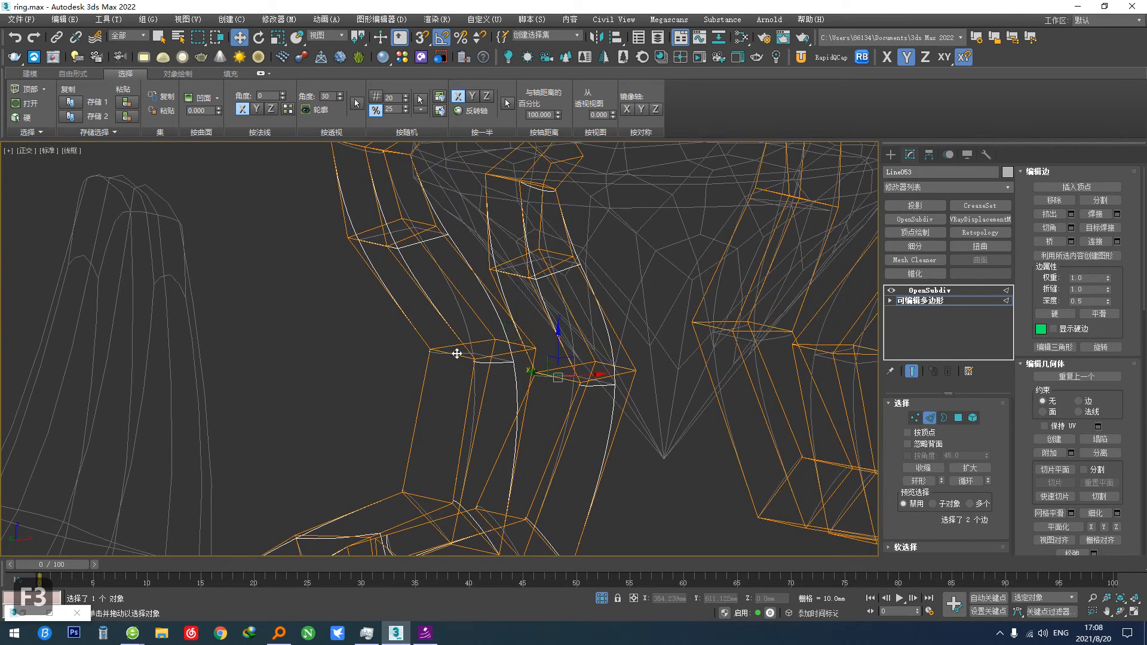
right_click(1108, 290)
scroll(559, 383, down, 5)
key(F3)
middle_drag(600, 424, 561, 416)
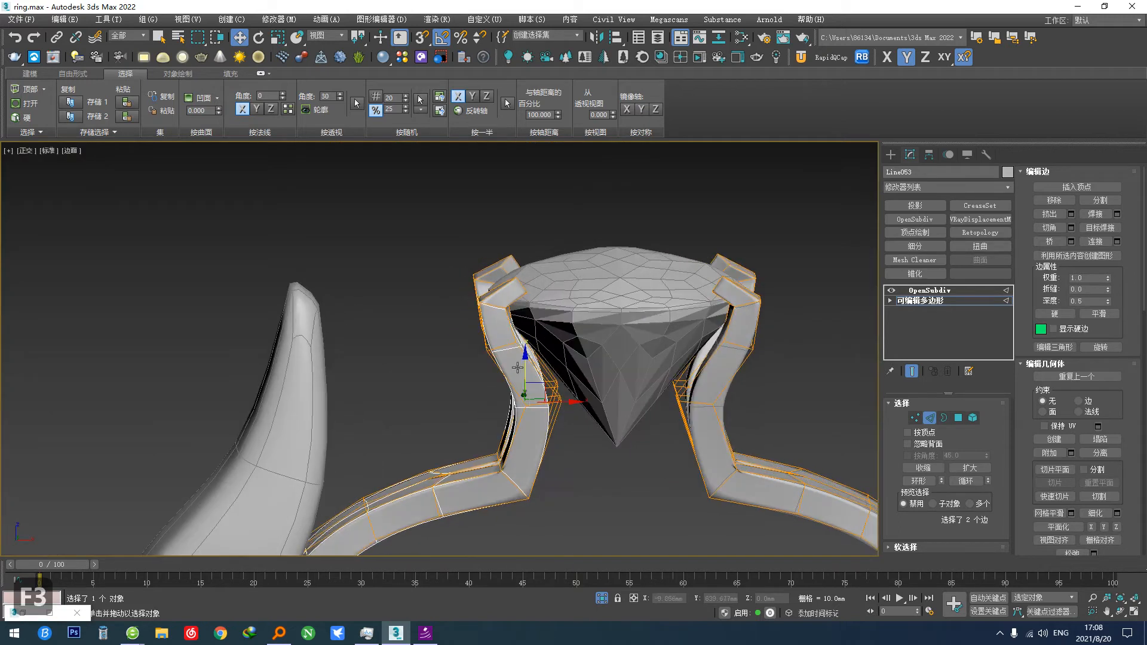
Step: Set the crease to 0 on the cross edges at the bend just below both claw tips
scroll(493, 289, up, 6)
click(437, 302)
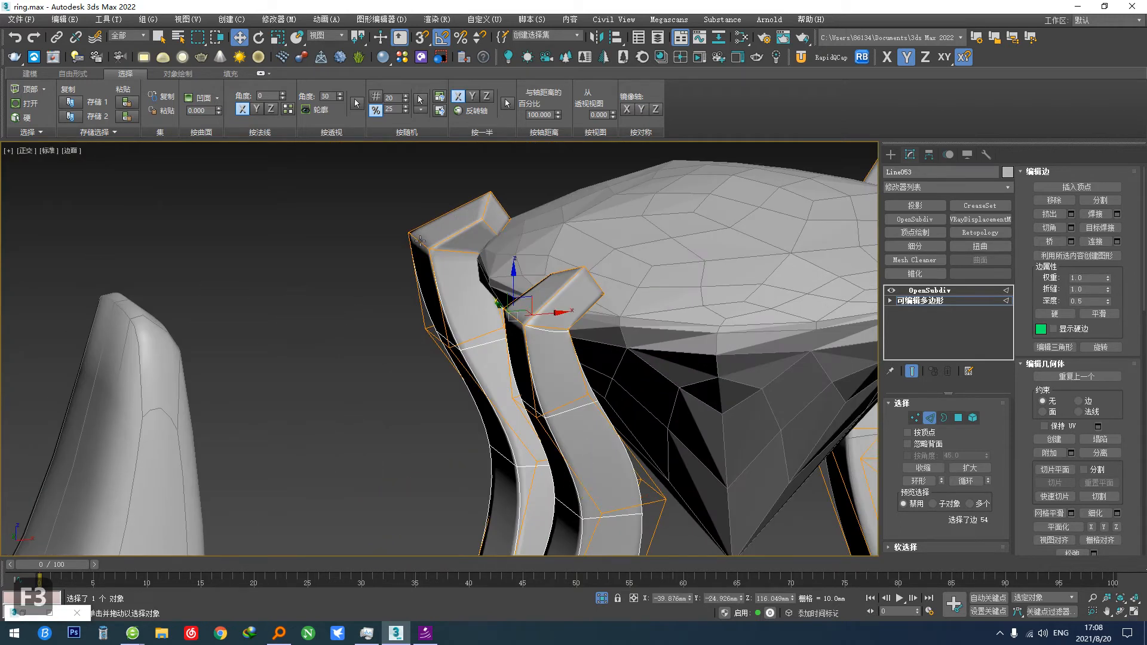
drag(1109, 289, 1109, 365)
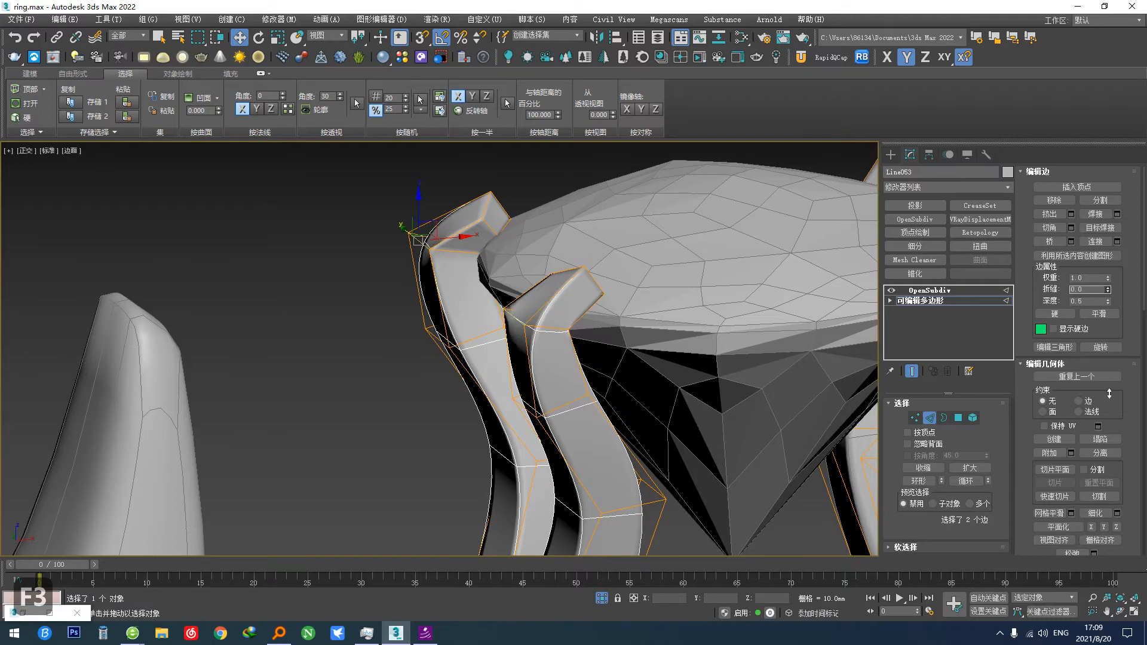
alt+middle_drag(754, 443, 671, 423)
ctrl+click(543, 318)
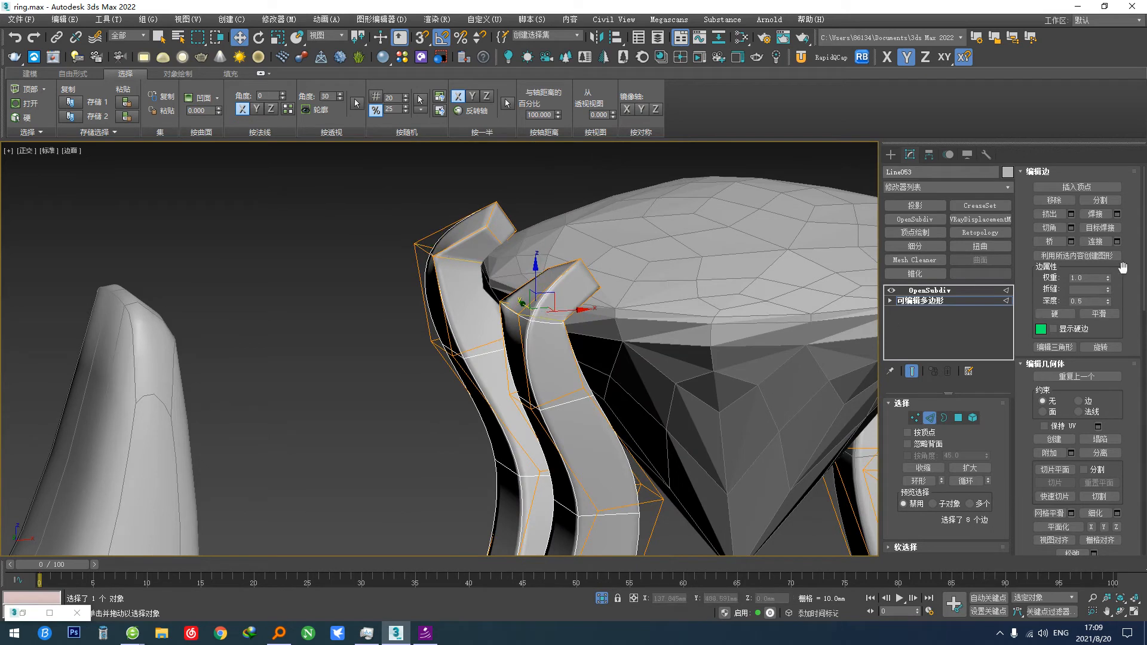
right_click(1107, 293)
Step: Set the crease to 0 on the four cross edges at the claws' lower bend above the fork
alt+middle_drag(652, 388, 563, 445)
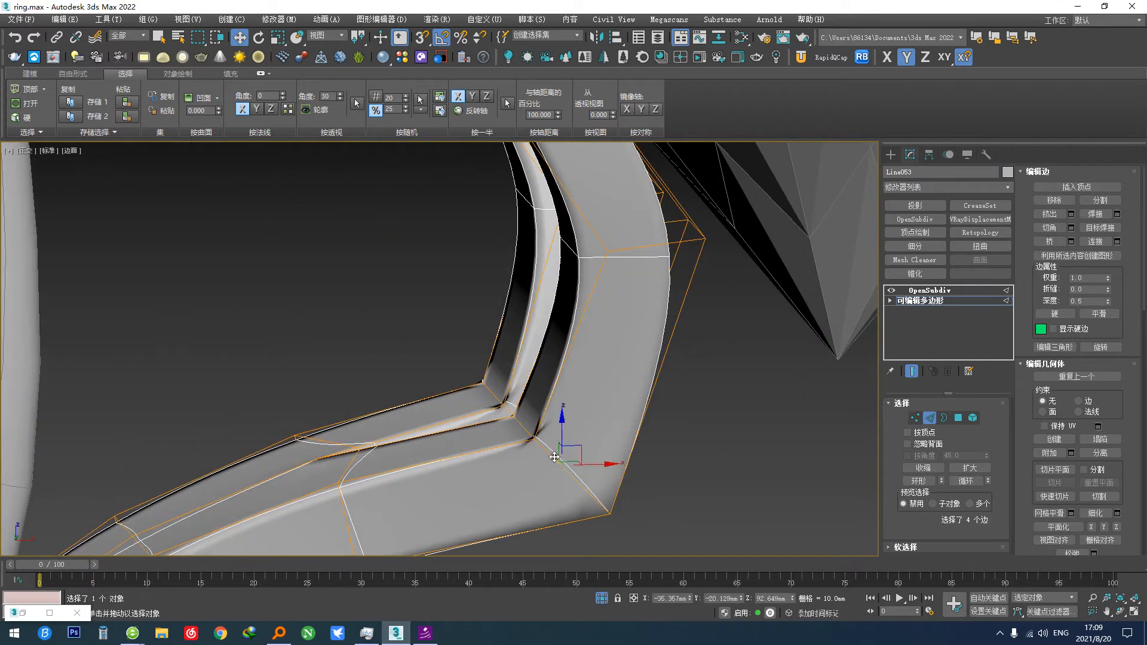
right_click(1109, 293)
scroll(598, 370, down, 2)
alt+middle_drag(599, 398, 488, 509)
alt+middle_drag(492, 402, 507, 472)
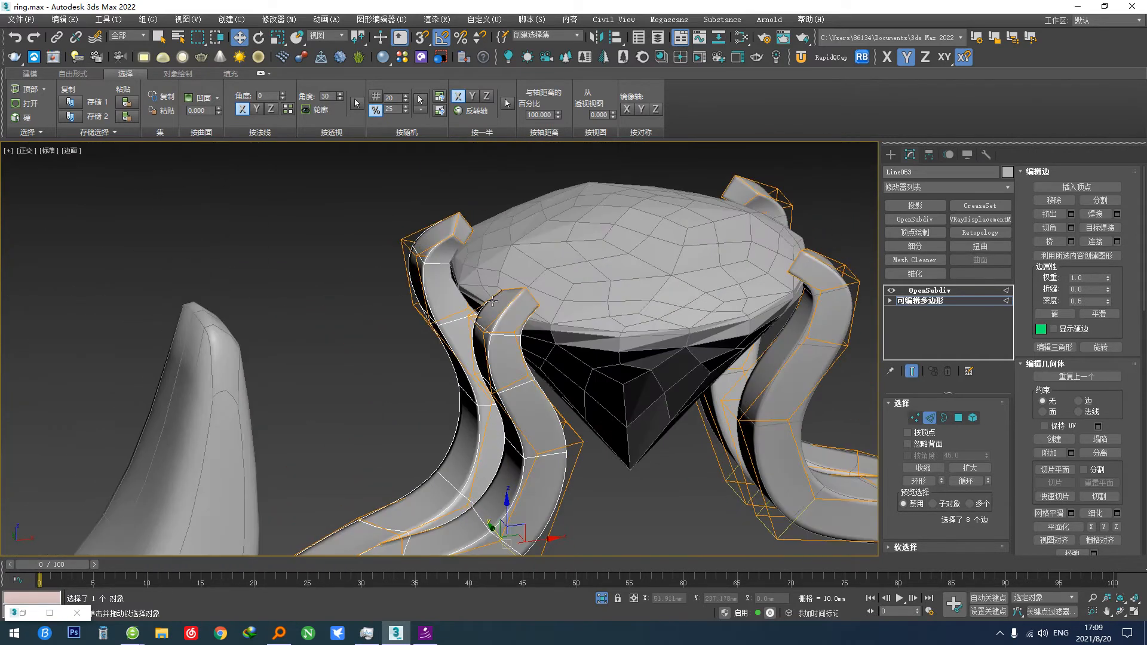
scroll(535, 298, up, 2)
alt+middle_drag(507, 293, 510, 369)
scroll(491, 401, up, 3)
drag(390, 277, 592, 400)
key(ctrl+z)
scroll(615, 366, down, 4)
alt+middle_drag(580, 335, 614, 326)
scroll(614, 326, up, 3)
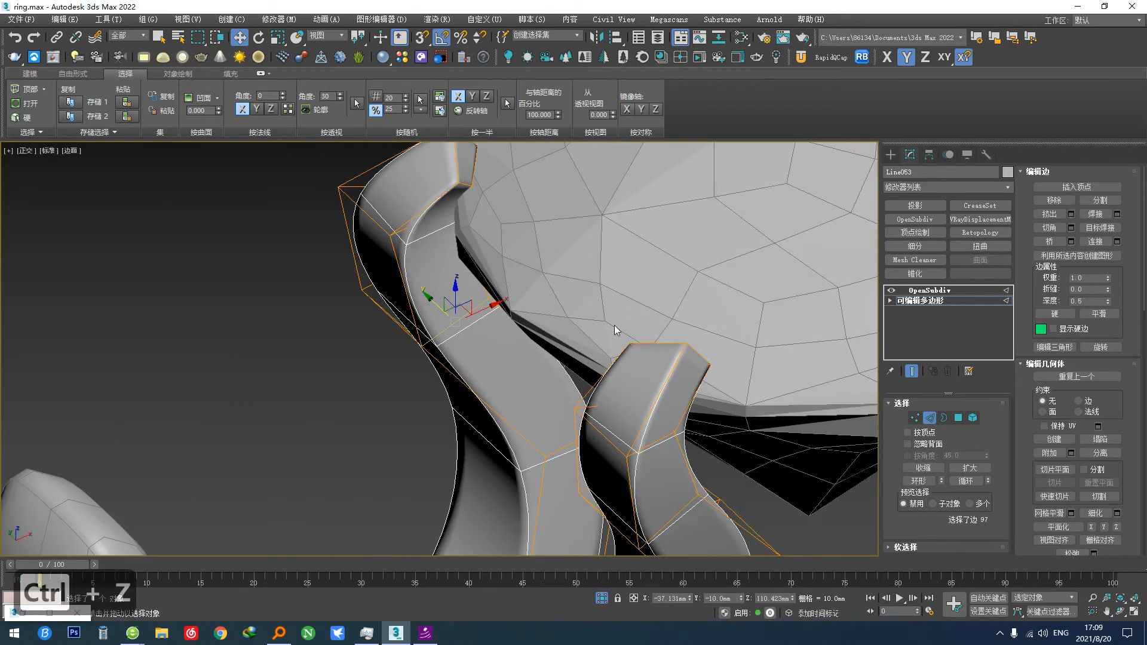
Step: Set the crease to 0 on the edges at the ends of both claw tips to round them
drag(719, 375, 735, 389)
middle_drag(669, 281, 705, 398)
ctrl+drag(575, 319, 575, 319)
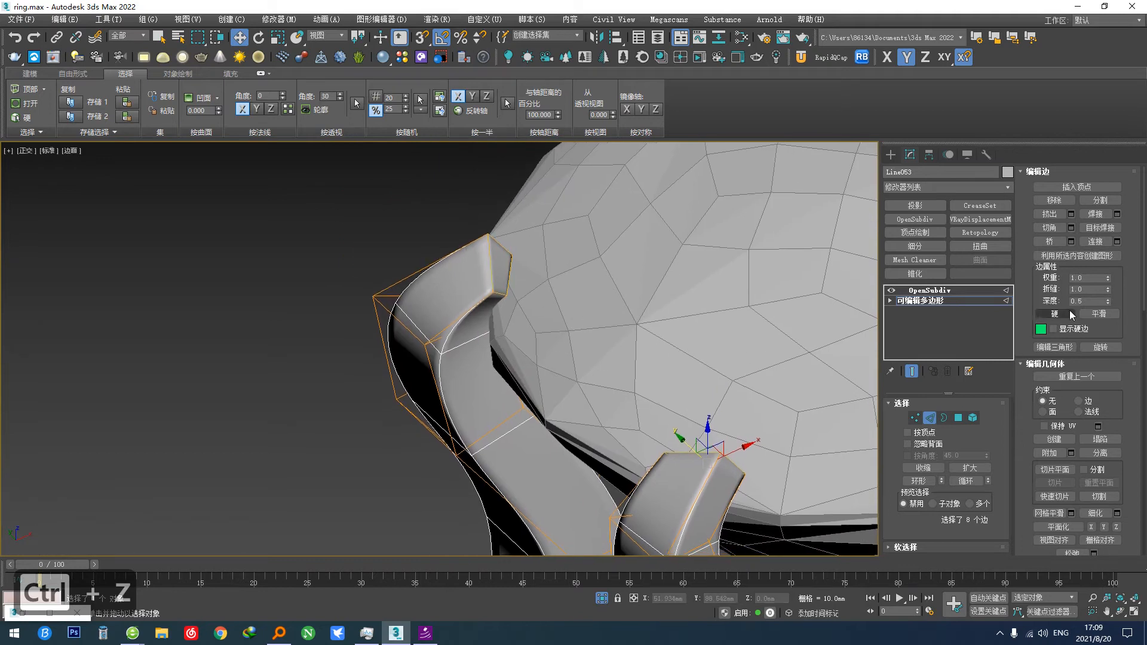
drag(1108, 291, 1103, 352)
scroll(593, 389, down, 2)
alt+middle_drag(593, 389, 564, 398)
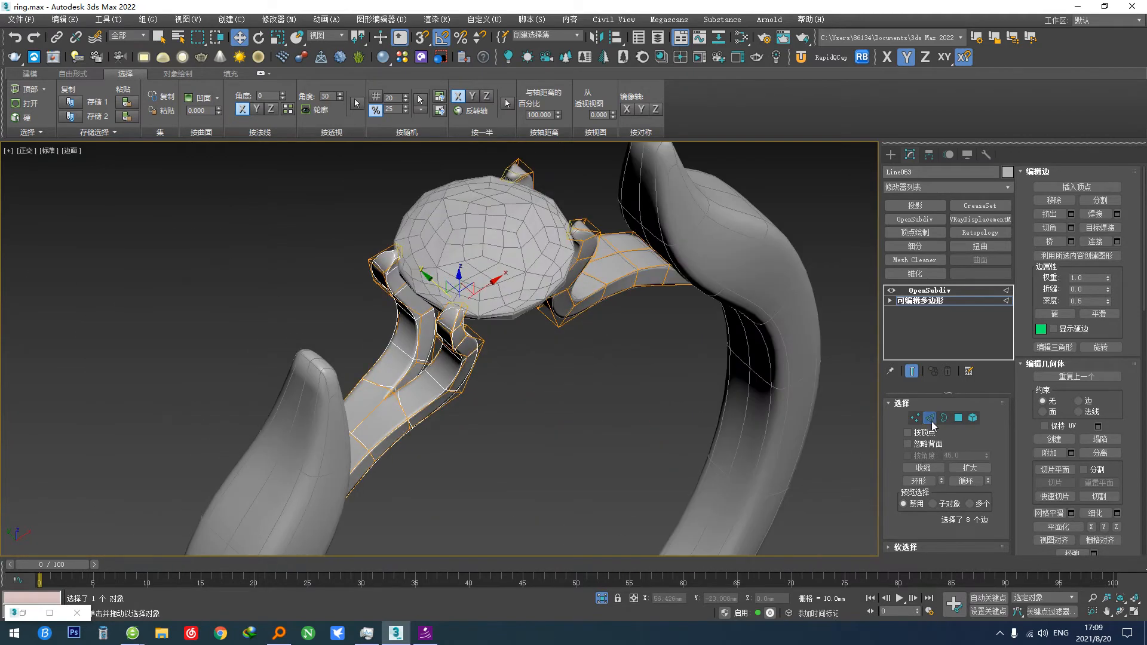
Step: Return to the OpenSubdiv level, view the claws from the front and end isolation to show the finished example ring
click(929, 290)
scroll(636, 447, up, 10)
alt+middle_drag(528, 426, 438, 371)
scroll(452, 377, down, 4)
key(f)
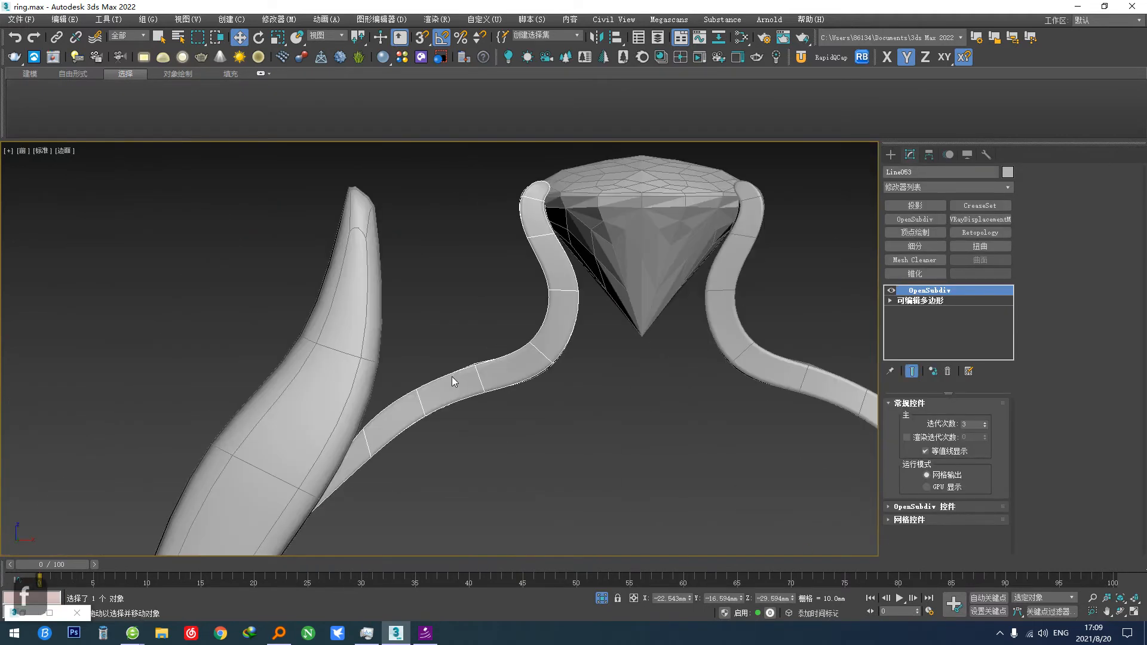
scroll(607, 531, down, 2)
click(602, 598)
Step: Examine the looped strand under the centre stone on the finished ring, close up and in the front view
scroll(405, 340, up, 5)
alt+middle_drag(477, 395, 298, 430)
scroll(286, 430, up, 5)
click(285, 431)
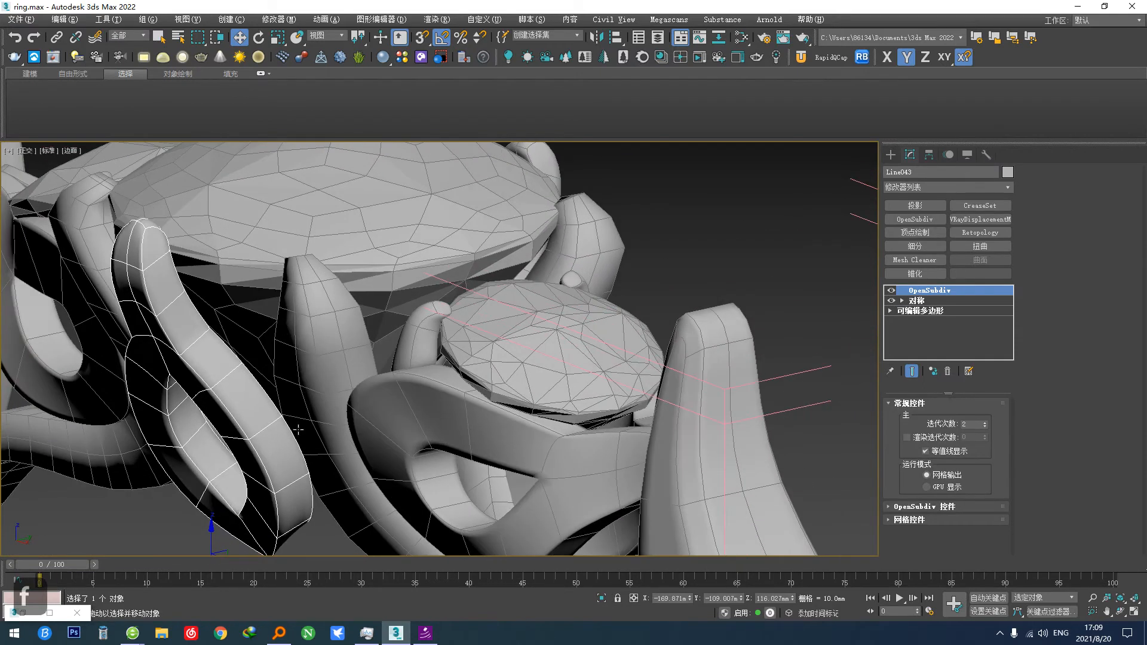
scroll(351, 328, down, 4)
alt+middle_drag(351, 328, 409, 353)
middle_drag(347, 386, 383, 388)
key(f)
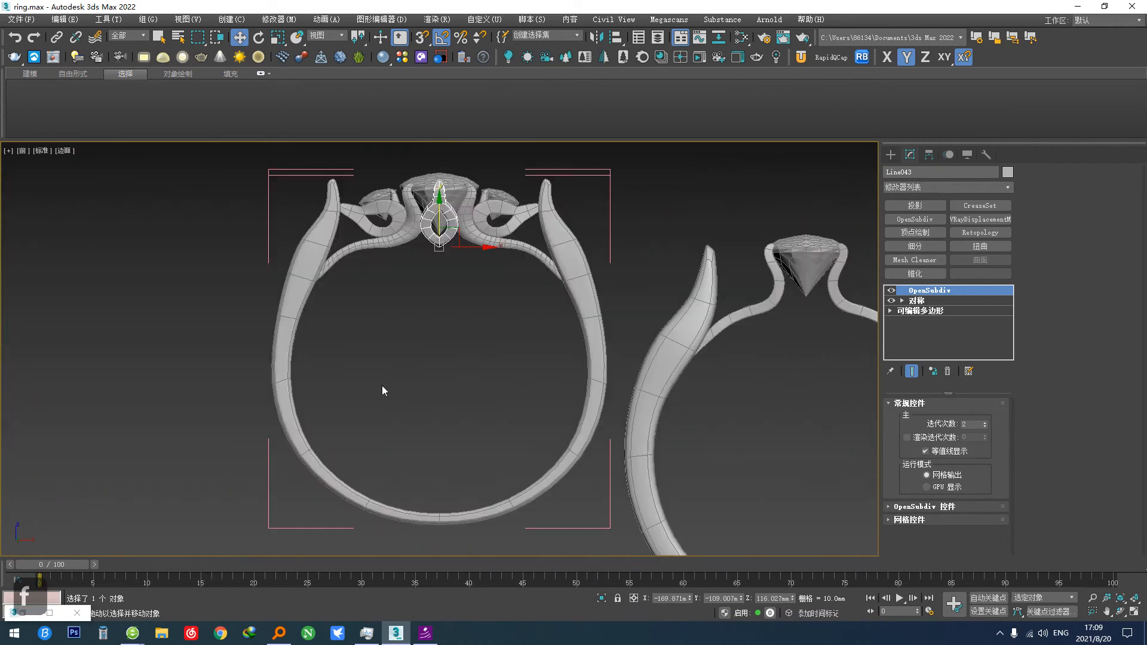
Step: Draw a short two-point trial line beneath the looped strand under the centre stone in the front view
scroll(635, 430, down, 3)
scroll(496, 342, up, 2)
scroll(454, 364, up, 4)
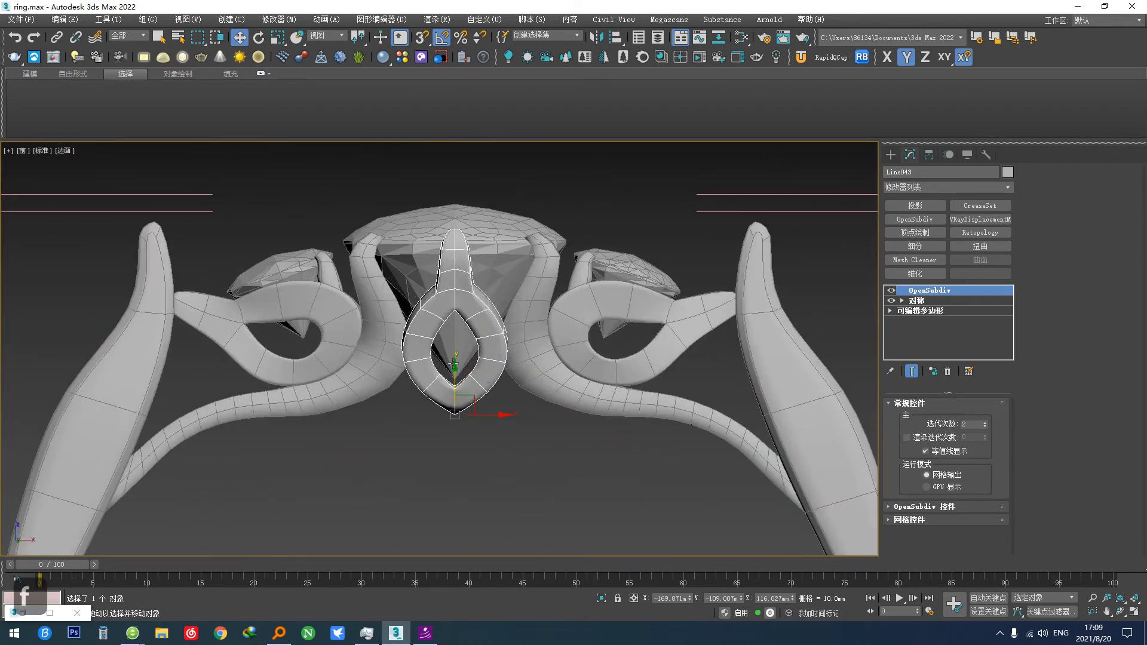
middle_drag(494, 507, 481, 396)
right_click(480, 396)
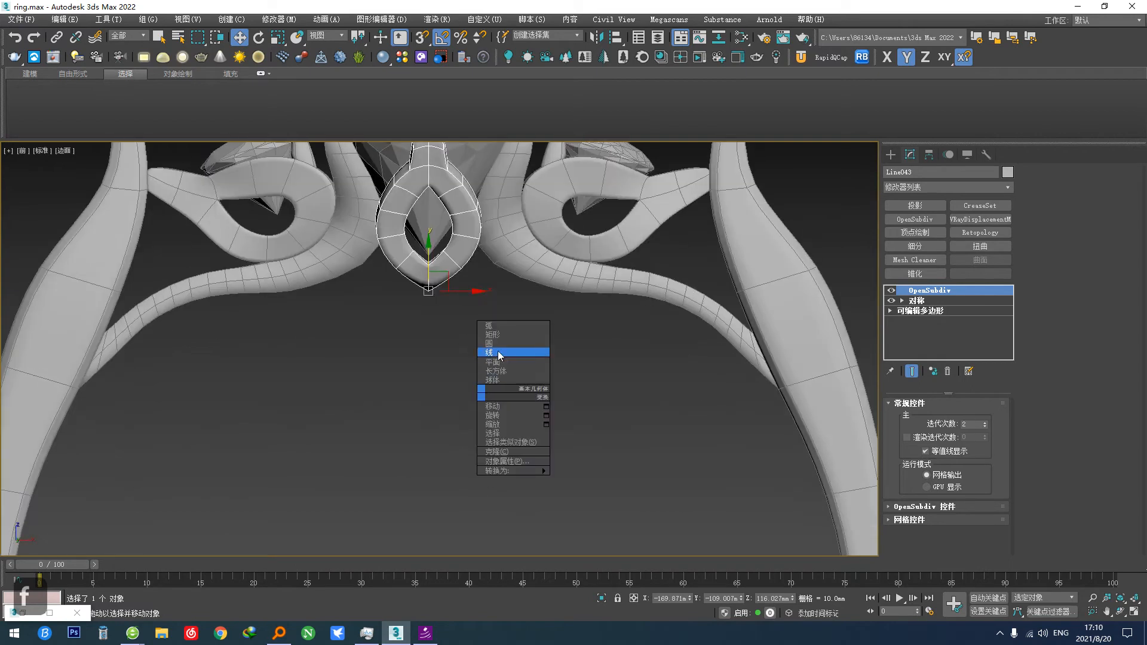
click(496, 355)
click(437, 356)
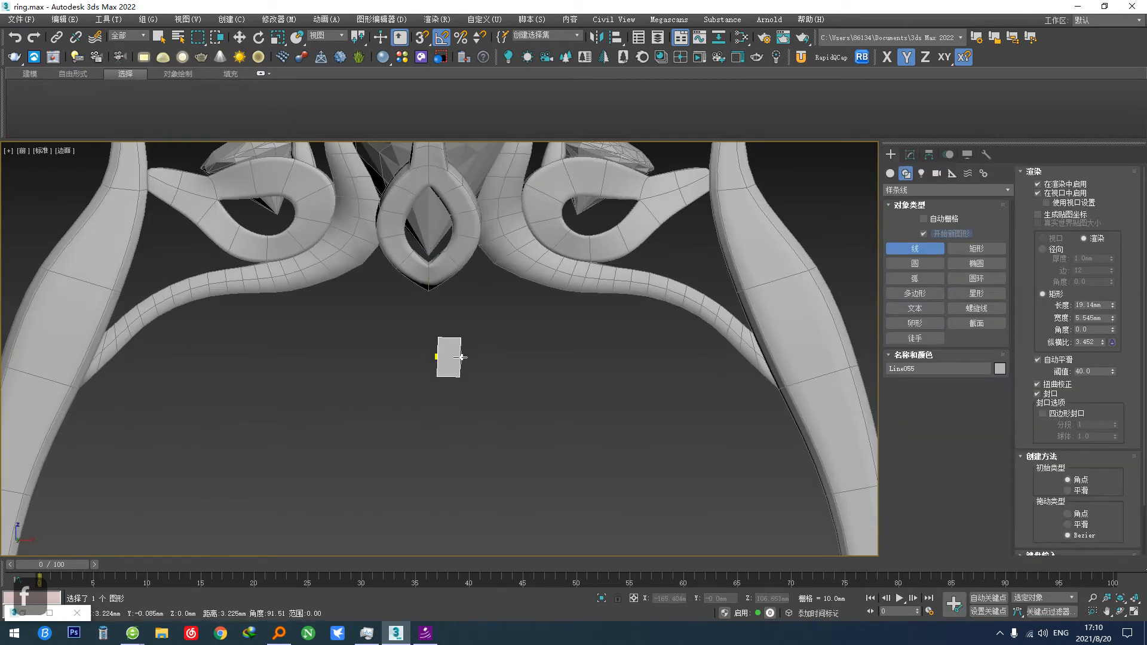
click(475, 355)
right_click(544, 392)
Step: Turn off the trial line's renderer and viewport thickness display and delete the line
click(918, 156)
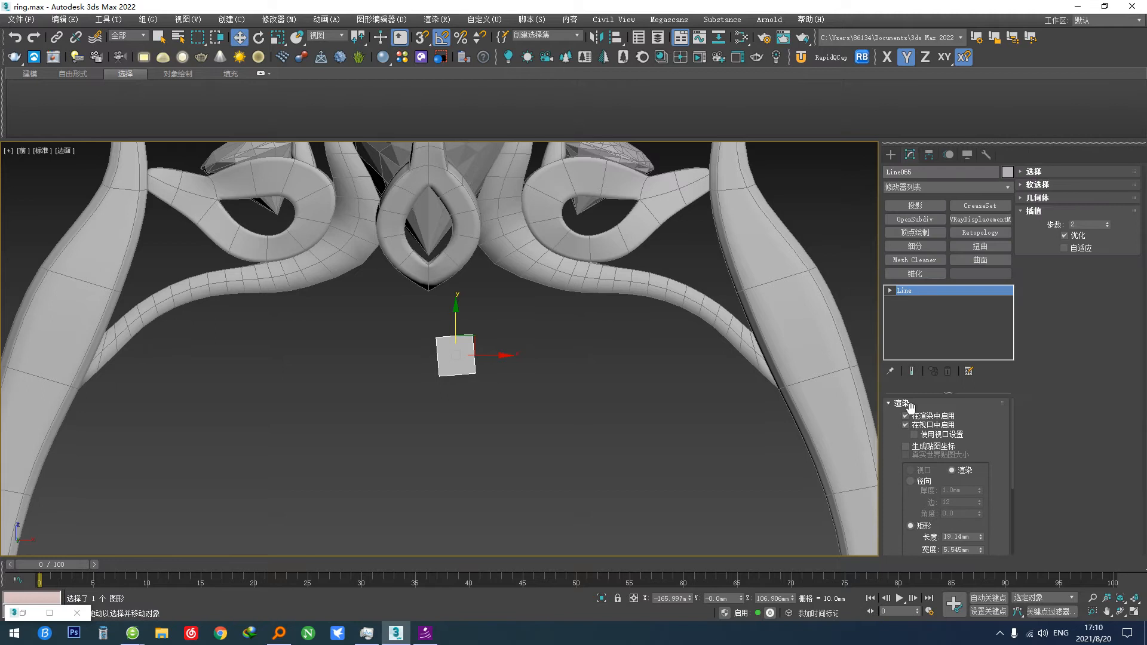
click(924, 425)
scroll(473, 423, down, 3)
click(473, 423)
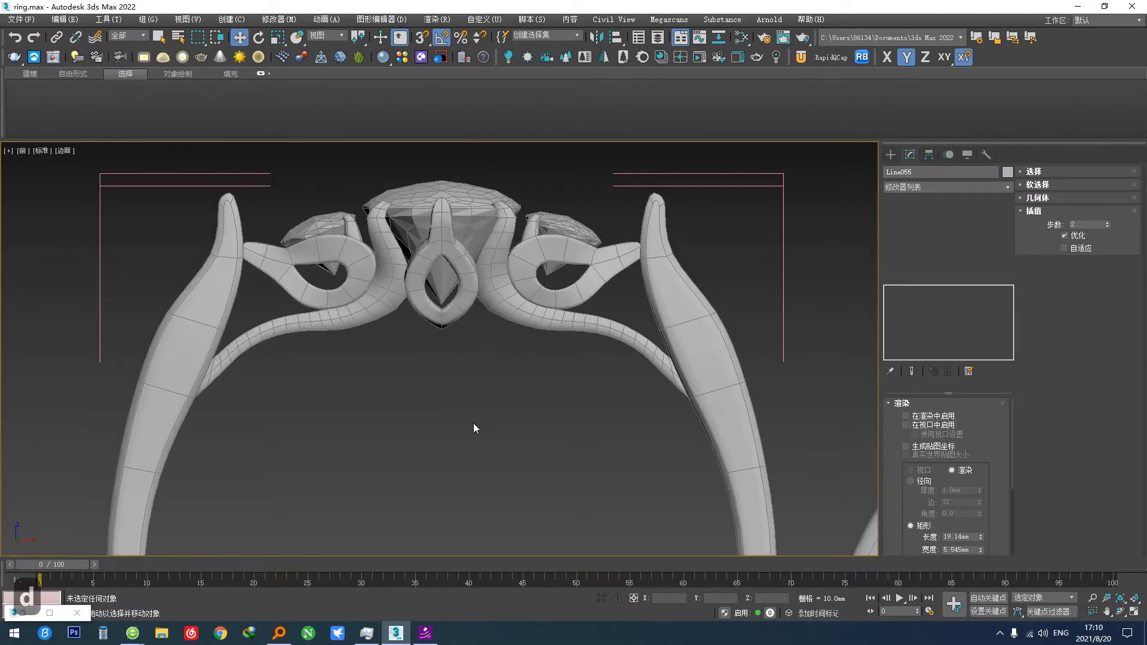
Step: Draw a line with corner points for one half of the teardrop loop, from its narrow neck around the pointed lower end
right_click(465, 408)
click(490, 367)
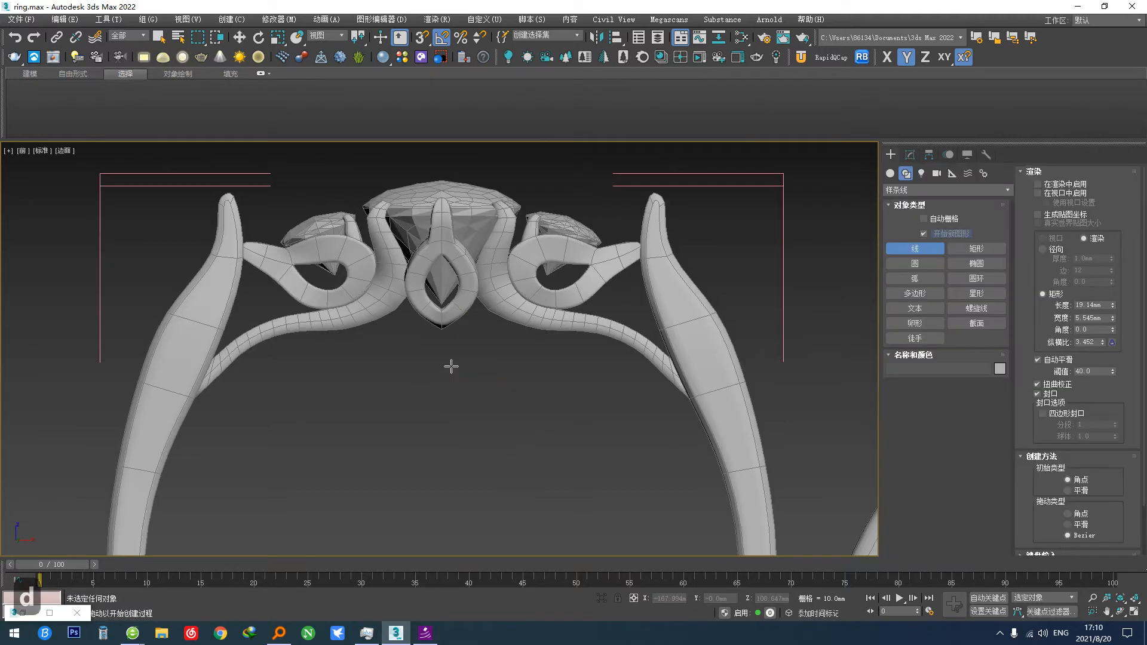
scroll(447, 368, up, 2)
click(418, 370)
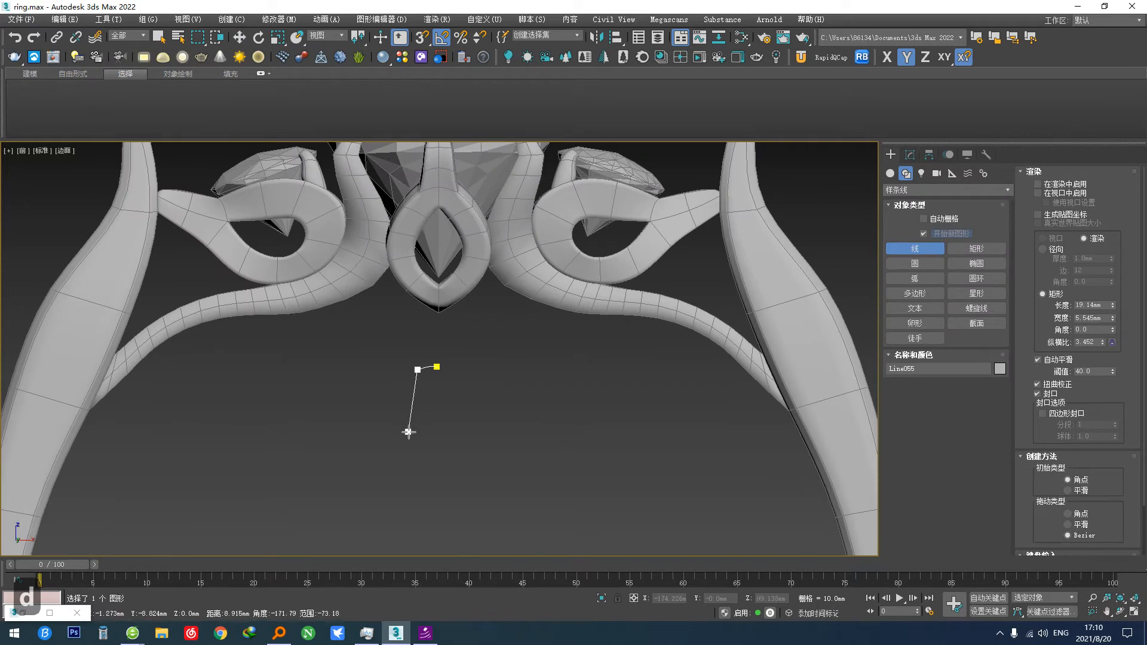
click(385, 473)
middle_drag(385, 475, 389, 366)
click(373, 422)
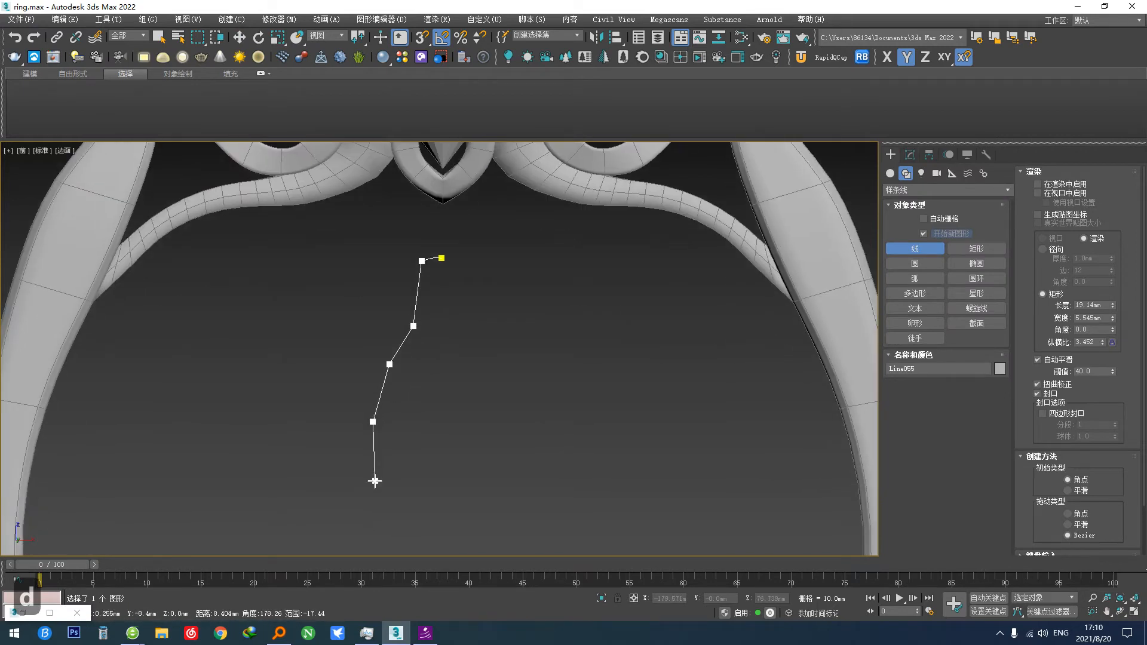
click(372, 474)
click(437, 533)
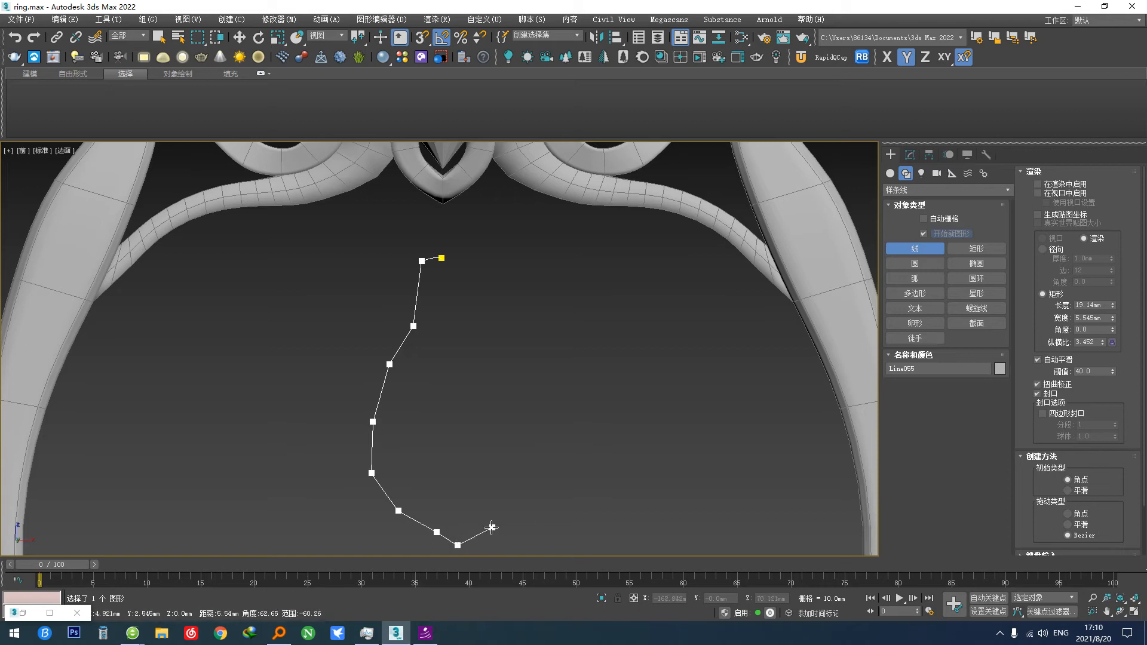
click(506, 495)
right_click(506, 495)
Step: Delete the upturned segments past the pointed lower end of the half outline and leave segment editing
middle_drag(568, 476, 570, 450)
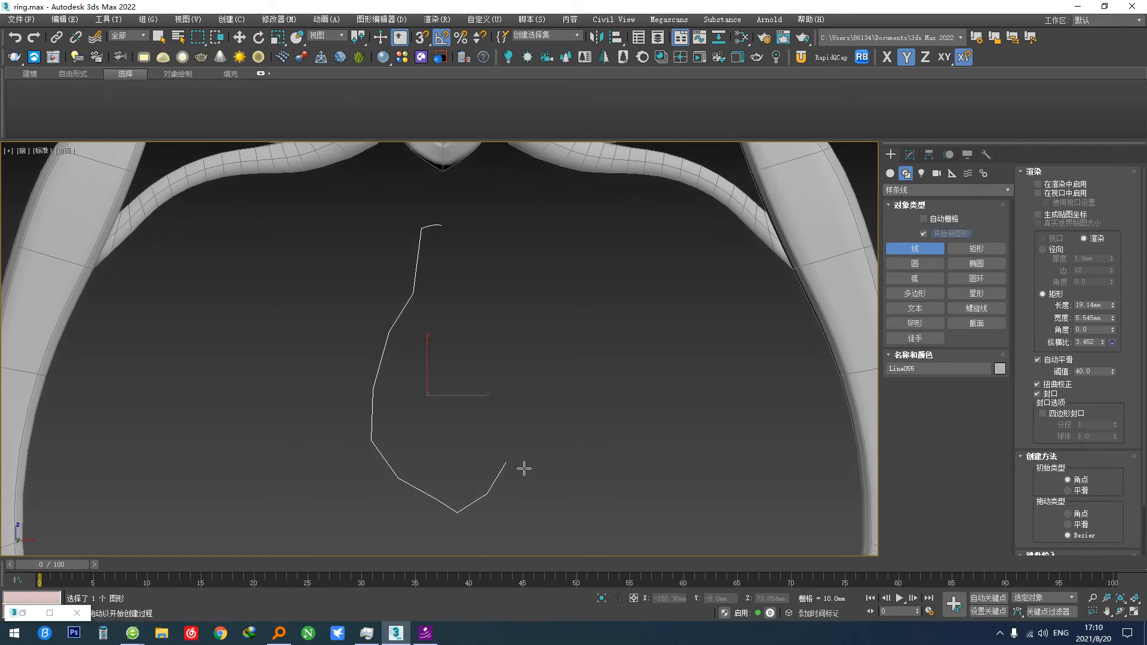
key(2)
drag(516, 515, 480, 458)
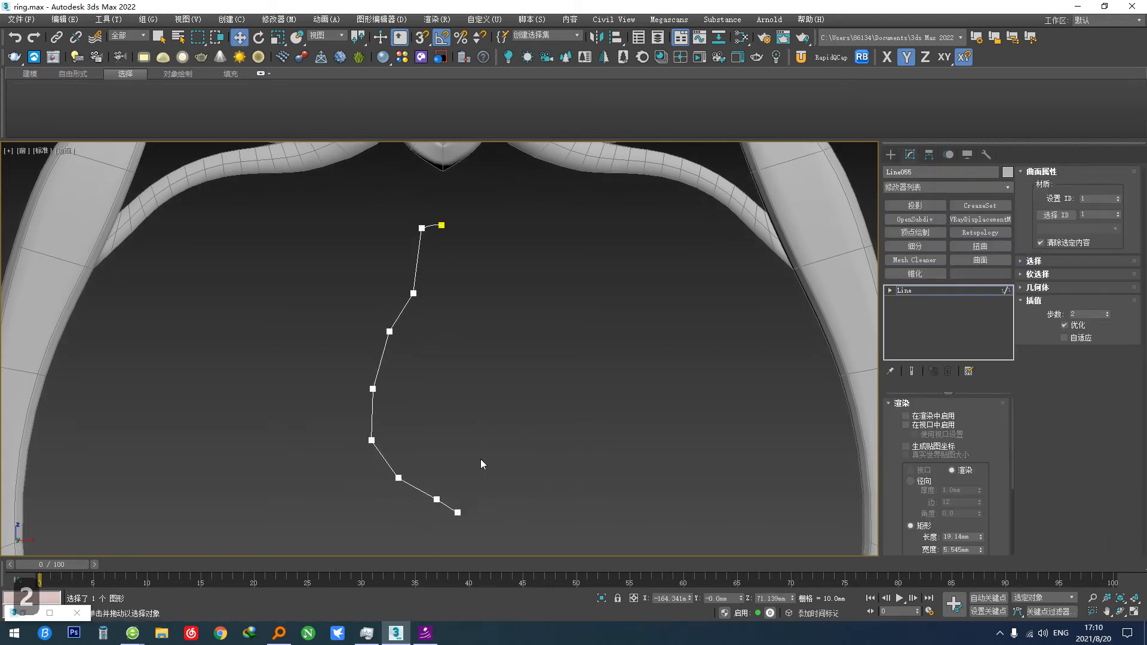
key(d)
click(930, 291)
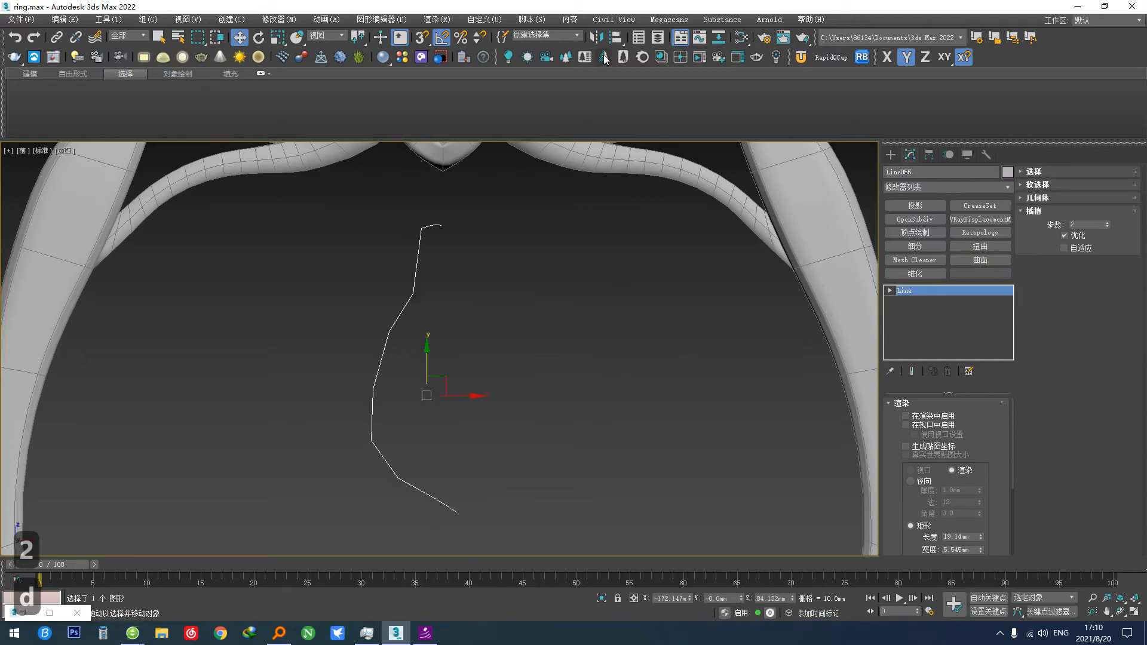
Step: Mirror the half outline in X as an instance and move the copy sideways to form the loop's opposite side
click(596, 38)
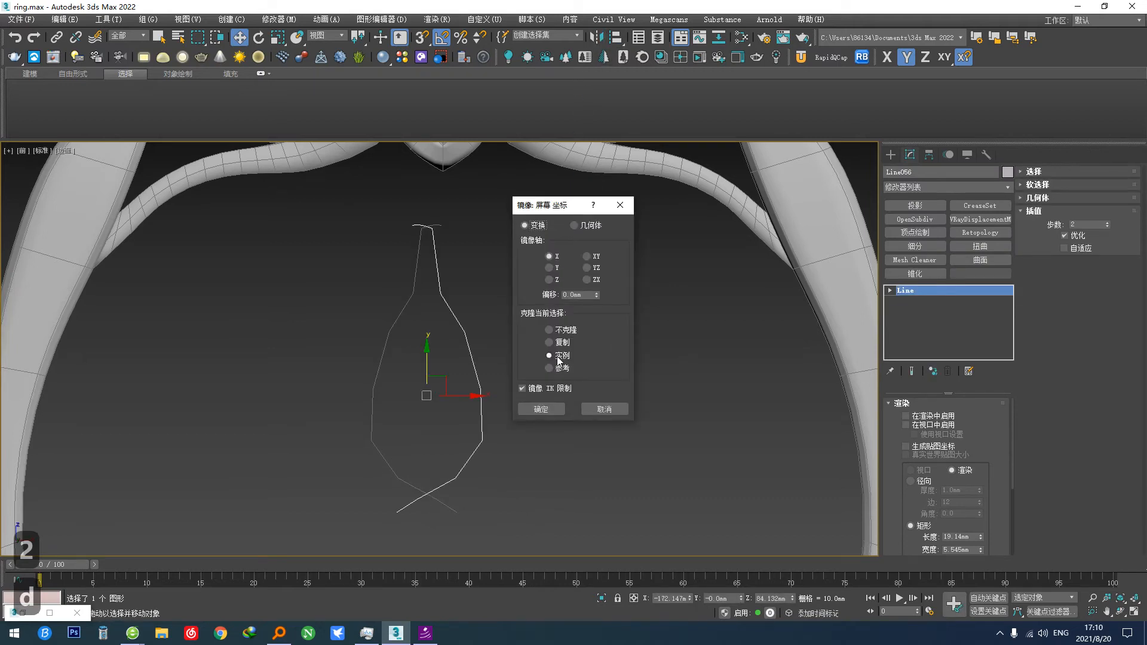
click(545, 410)
drag(475, 405, 501, 401)
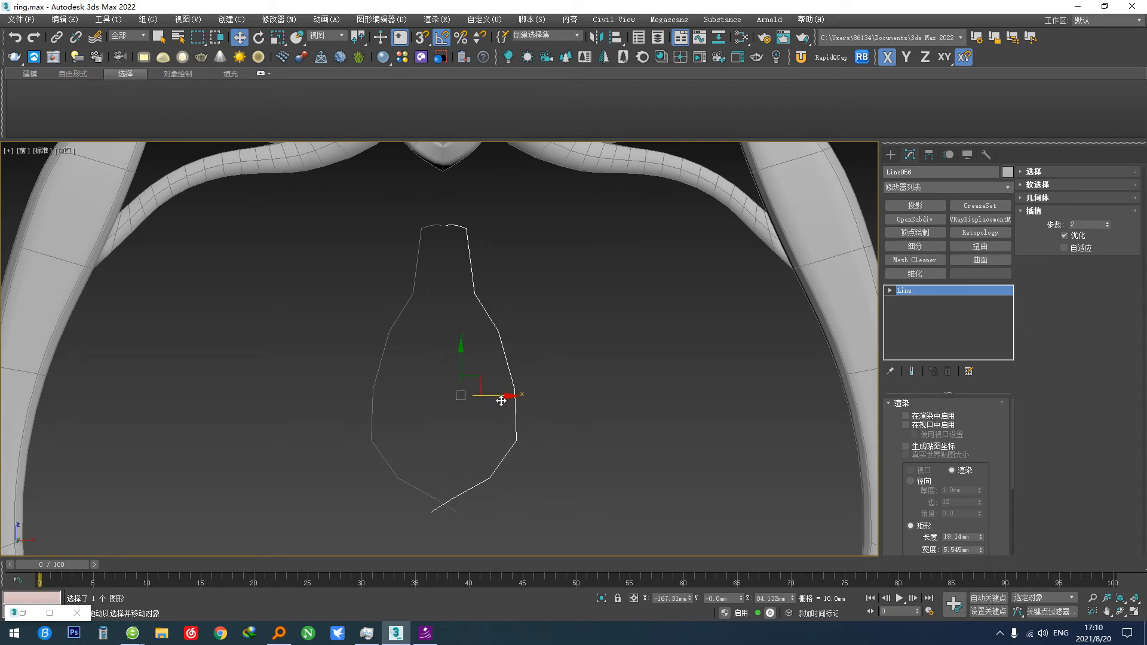
Step: Attach the two half outlines and fuse and weld their end vertices at the top of the neck
drag(339, 356, 344, 357)
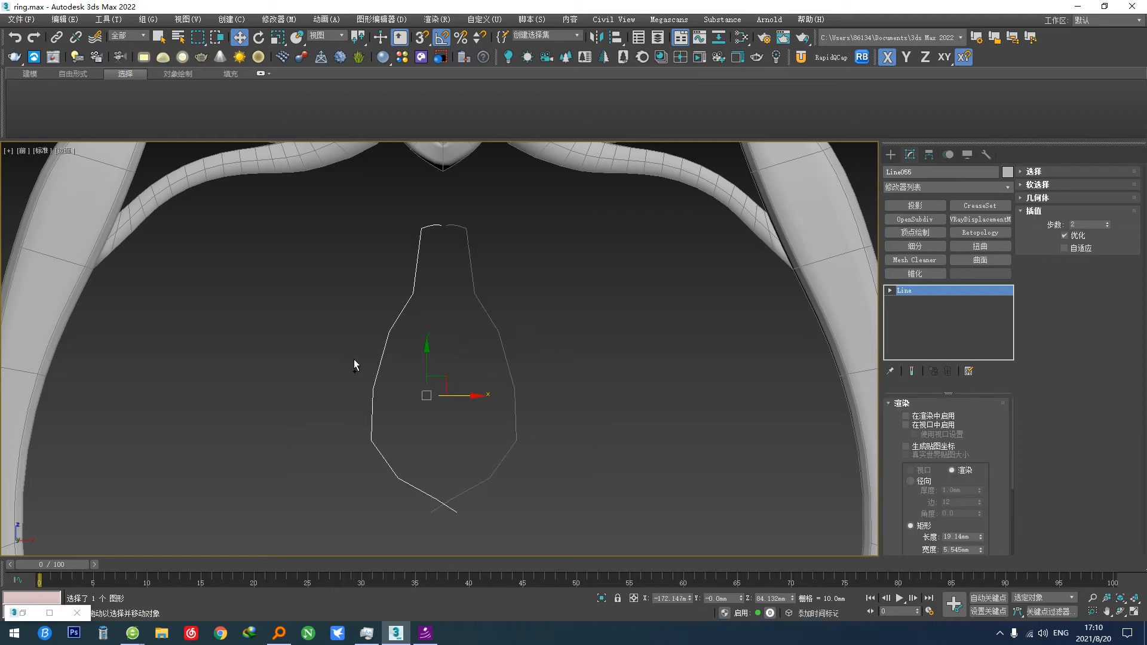
key(ctrl+w)
key(1)
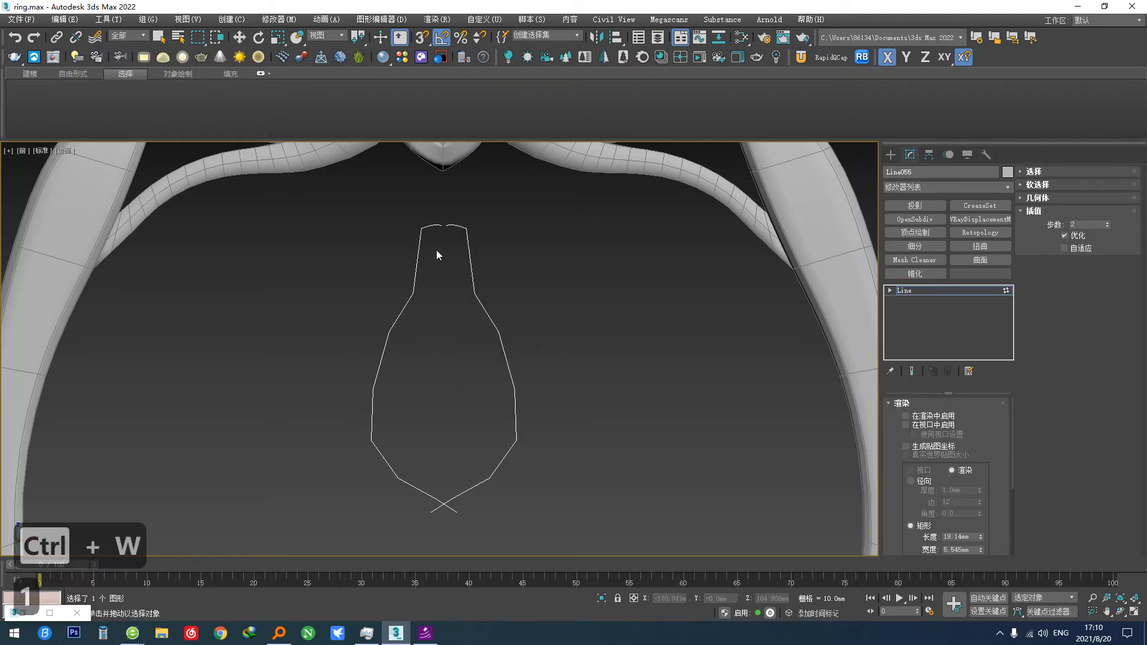
key(1)
drag(432, 201, 459, 250)
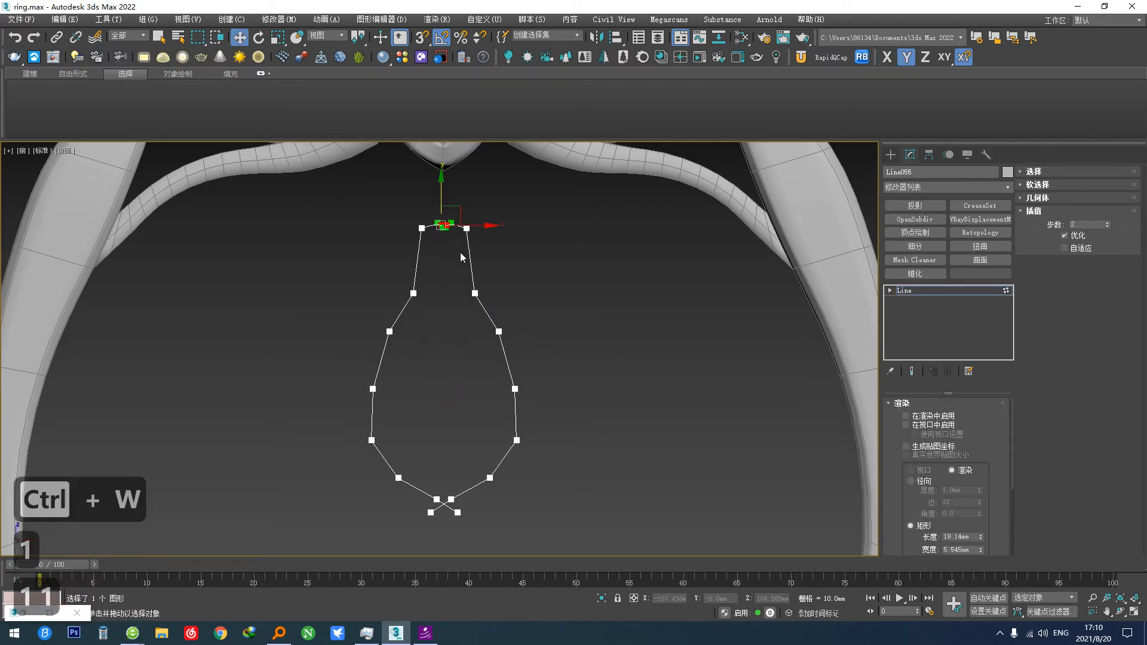
key(ctrl+v)
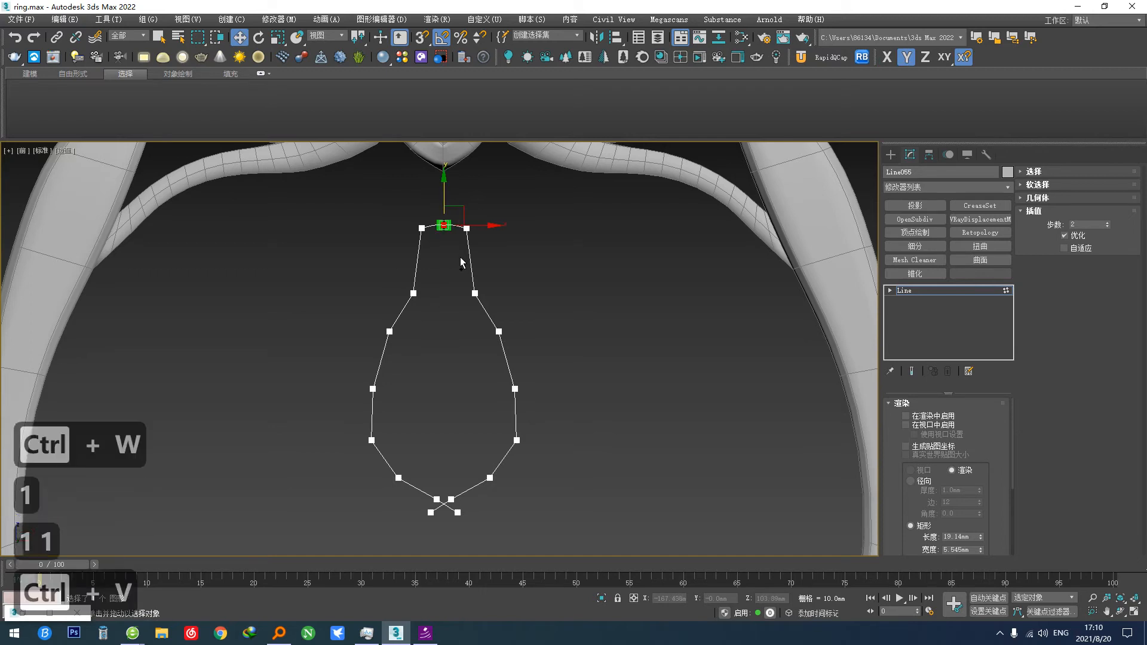
key(ctrl+c)
Step: Fuse and weld the crossing end vertices at the outline's lower point into one vertex
scroll(419, 471, up, 3)
drag(479, 547, 478, 543)
key(ctrl+v)
key(ctrl+c)
scroll(430, 490, down, 5)
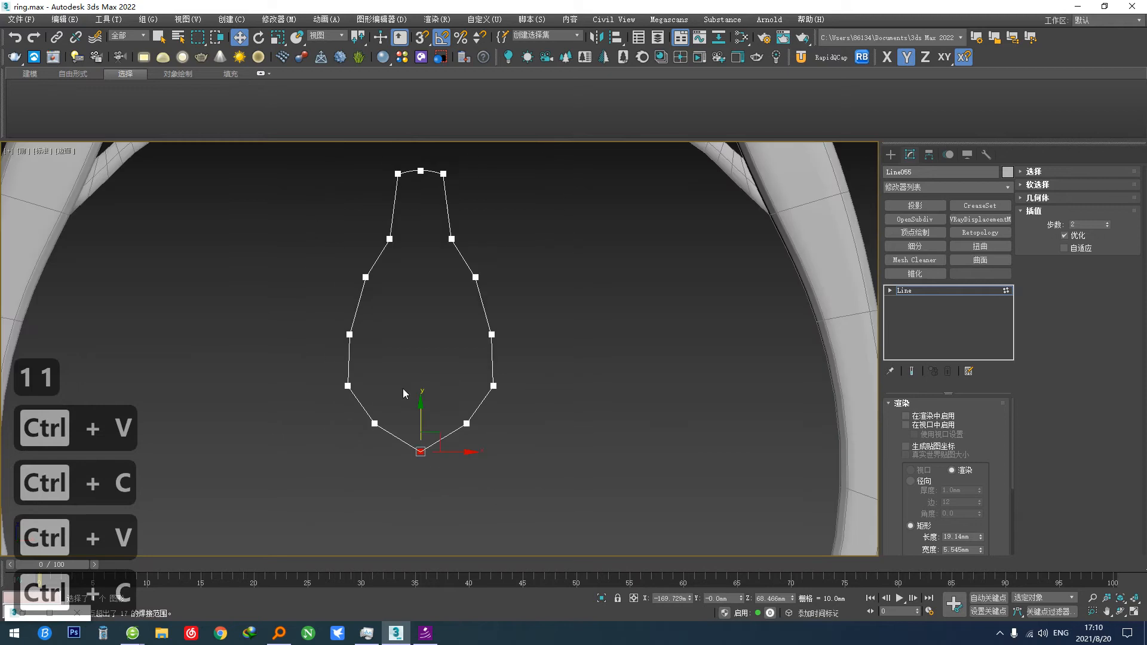
Step: Convert all vertices of the teardrop outline to Corner type
drag(412, 176, 437, 220)
scroll(417, 216, up, 3)
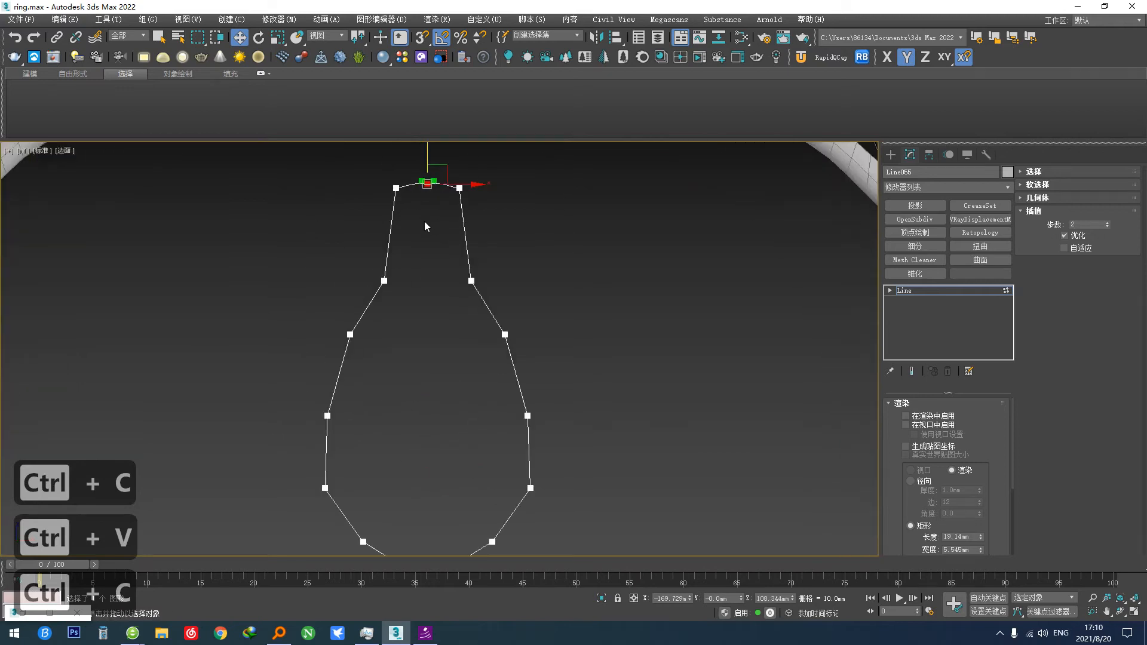
key(ctrl+a)
right_click(515, 253)
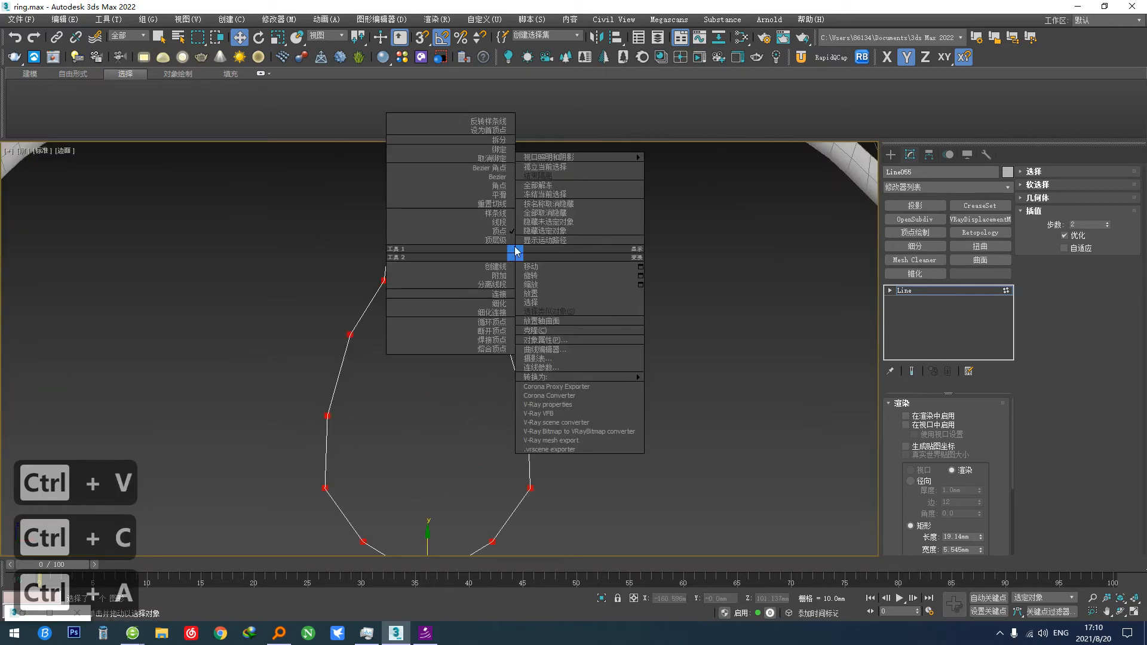
click(500, 186)
scroll(478, 275, down, 3)
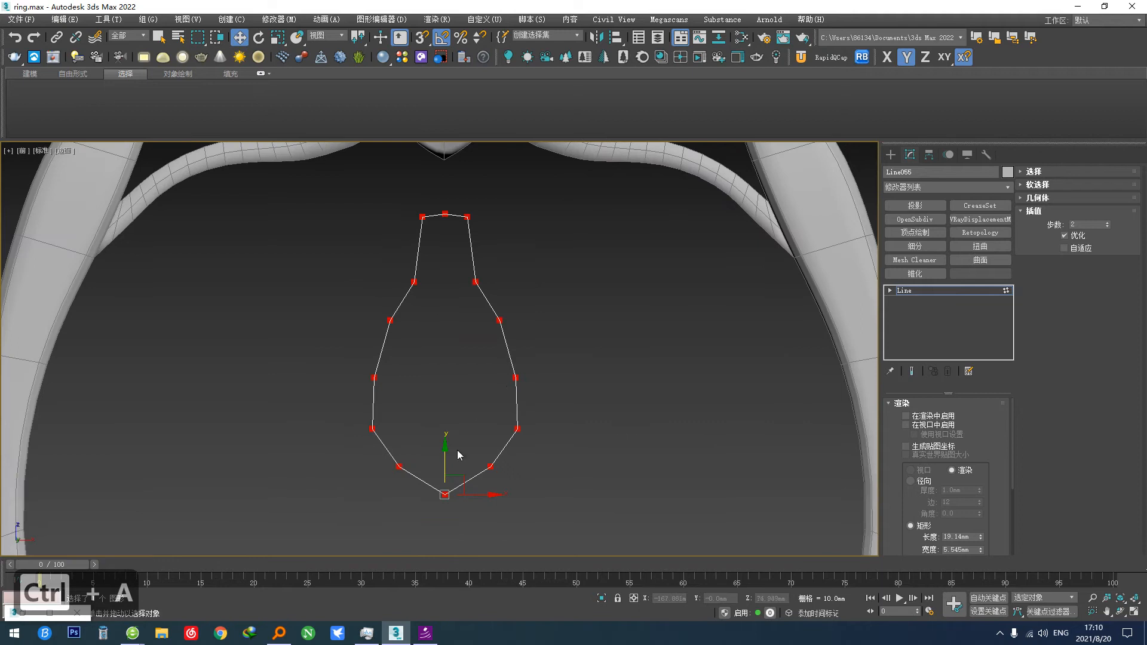
Step: Widen the three vertex pairs of the loop's body about the selection centre, scaling the upper two to about 110% and 113%
drag(548, 339, 549, 337)
key(r)
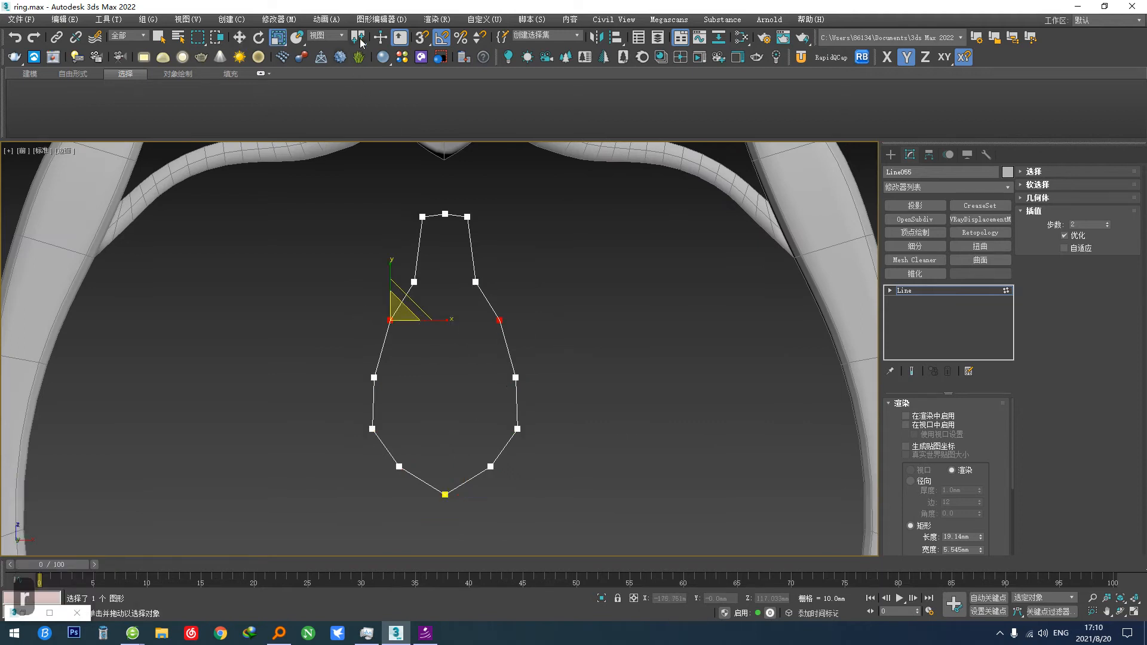
click(360, 74)
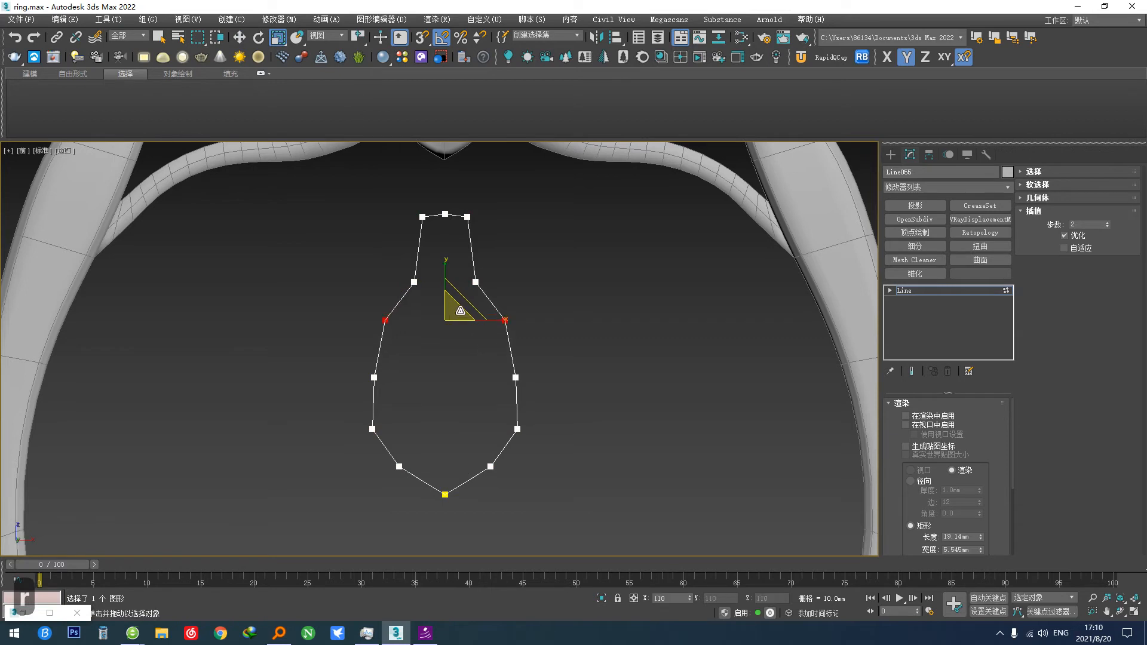
drag(369, 351, 583, 415)
drag(457, 371, 457, 359)
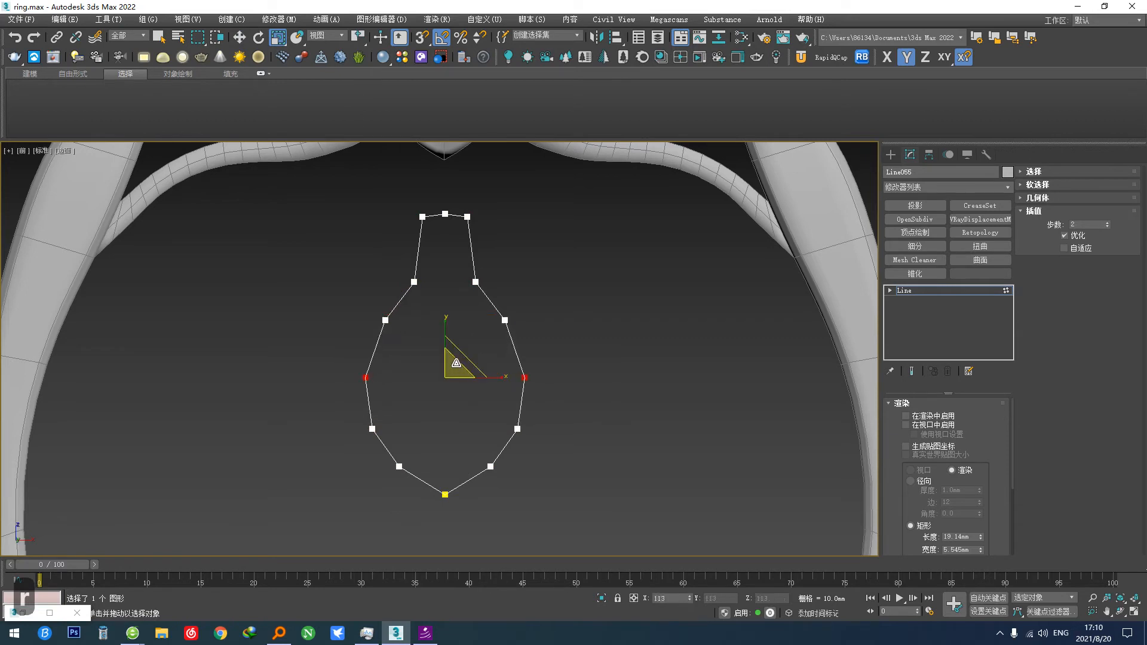
drag(546, 453, 545, 453)
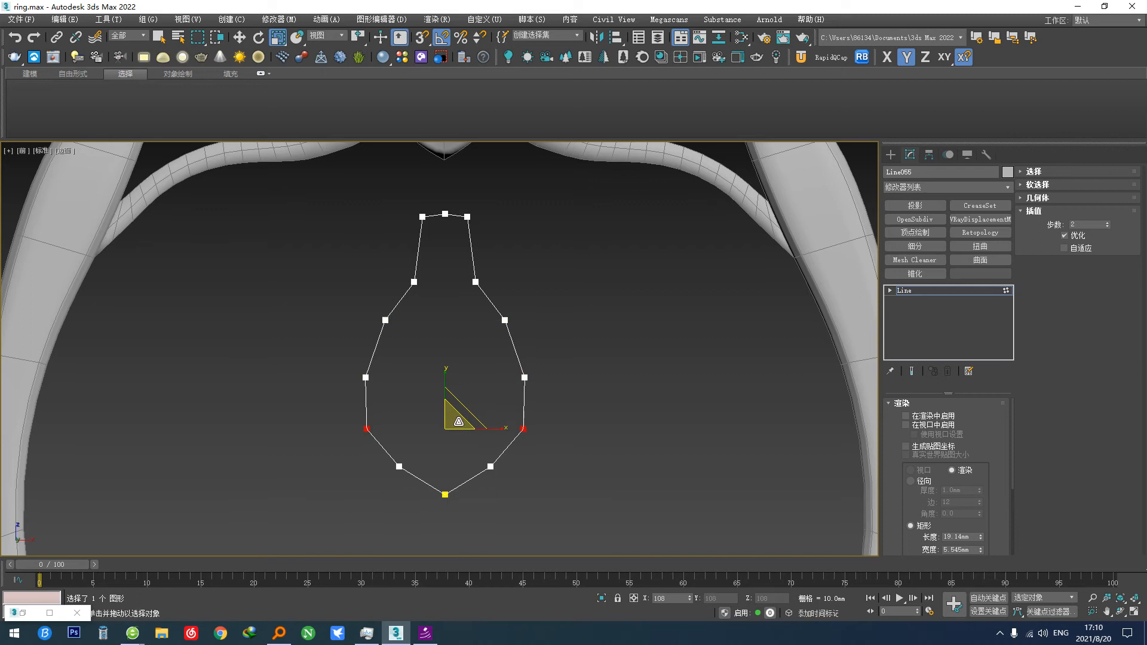
Step: Move the vertex at the outline's lower point slightly upward
click(445, 494)
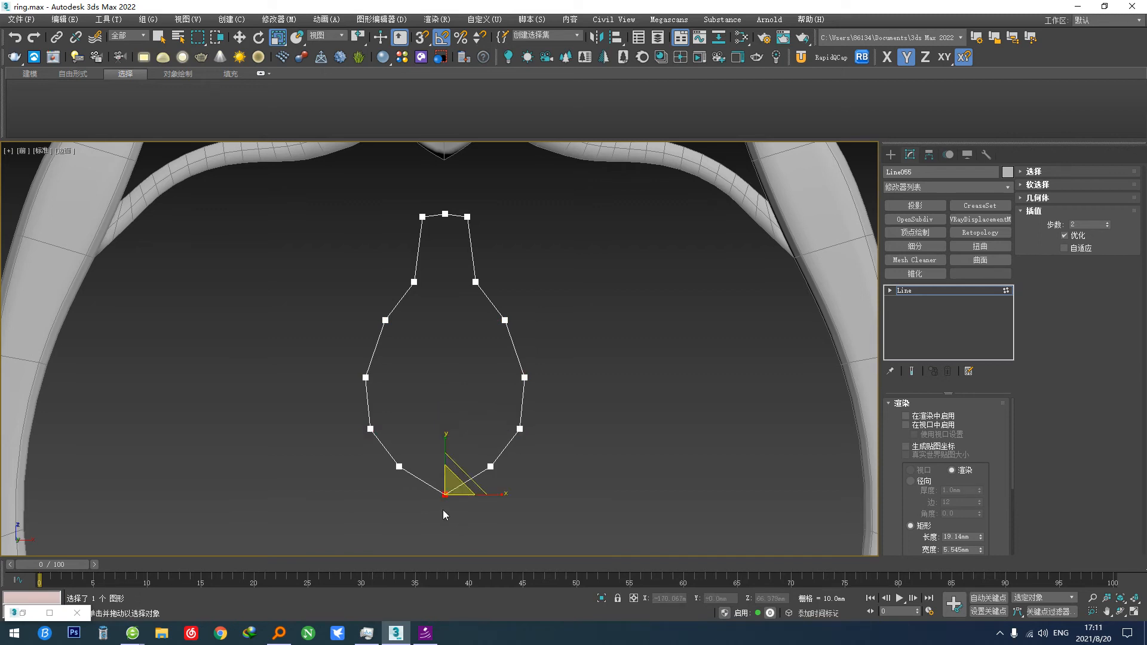
key(w)
scroll(483, 461, down, 4)
scroll(475, 470, up, 4)
middle_drag(481, 458, 485, 411)
Step: Create an inner offset outline from the teardrop spline
key(ctrl+x)
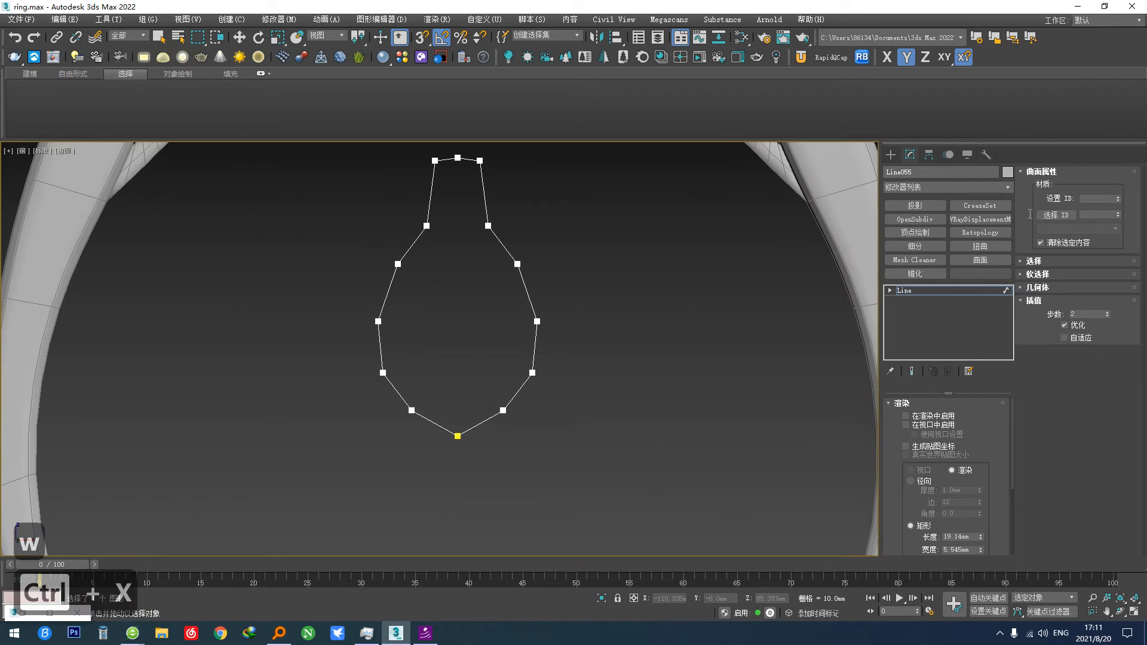
drag(488, 428, 513, 462)
key(w)
Step: Fuse and weld the inner outline's crossed neck vertices into one point and move it down into the loop
scroll(456, 299, up, 5)
key(1)
drag(417, 244, 497, 392)
click(458, 304)
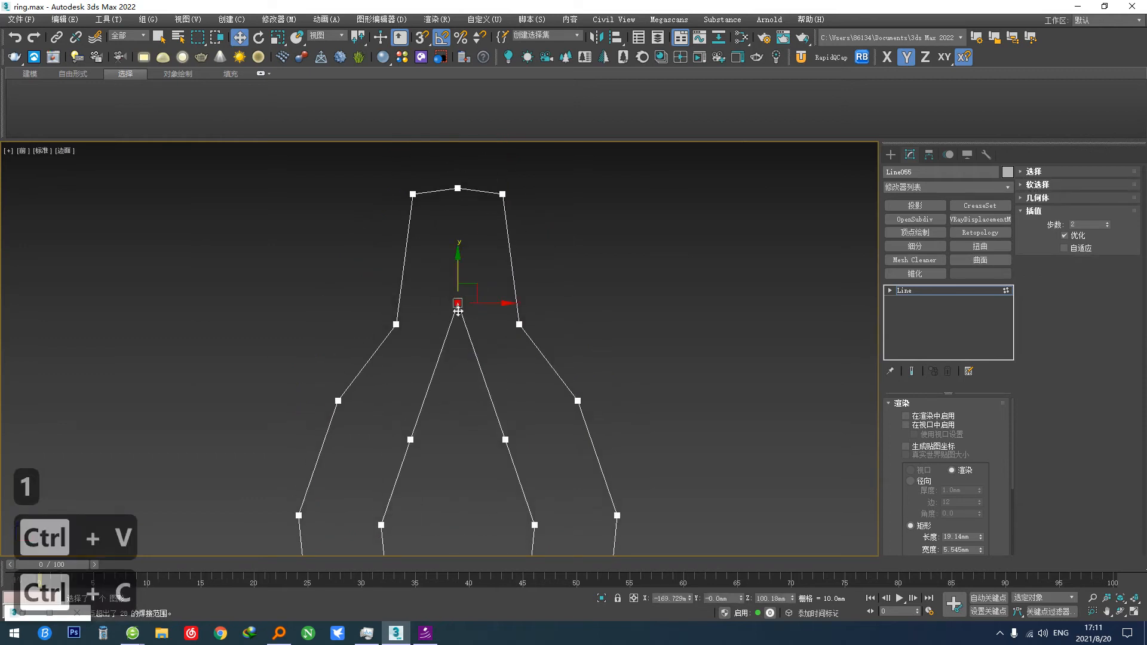
drag(454, 276, 455, 360)
Step: Leave vertex editing and move the double outline beneath the centre stone of the ring being modelled
scroll(505, 443, down, 5)
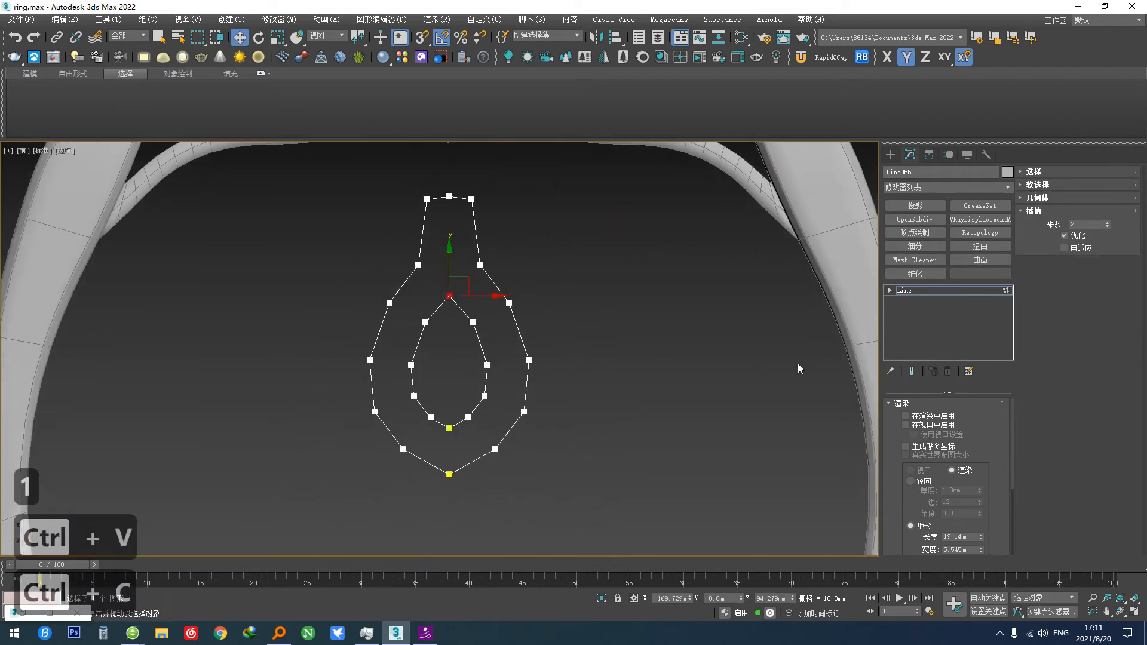
click(919, 291)
scroll(478, 371, down, 5)
drag(500, 367, 832, 369)
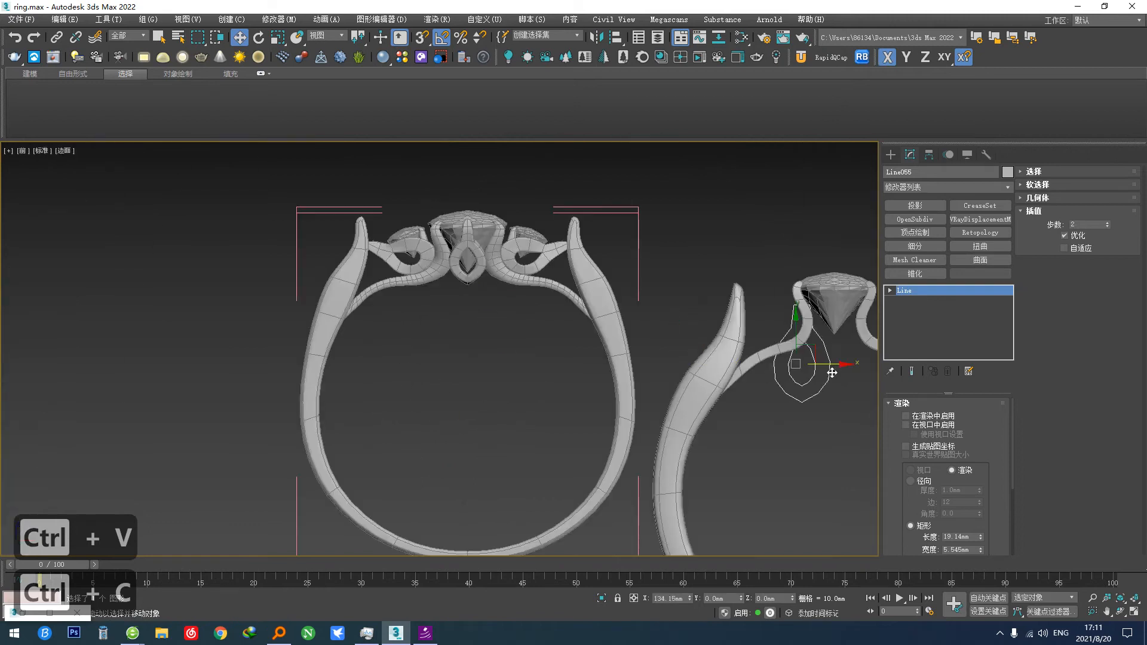
middle_drag(832, 368, 615, 402)
scroll(589, 406, up, 4)
drag(609, 404, 635, 461)
Step: Convert the double teardrop outline into an editable poly
scroll(634, 457, up, 5)
key(F5)
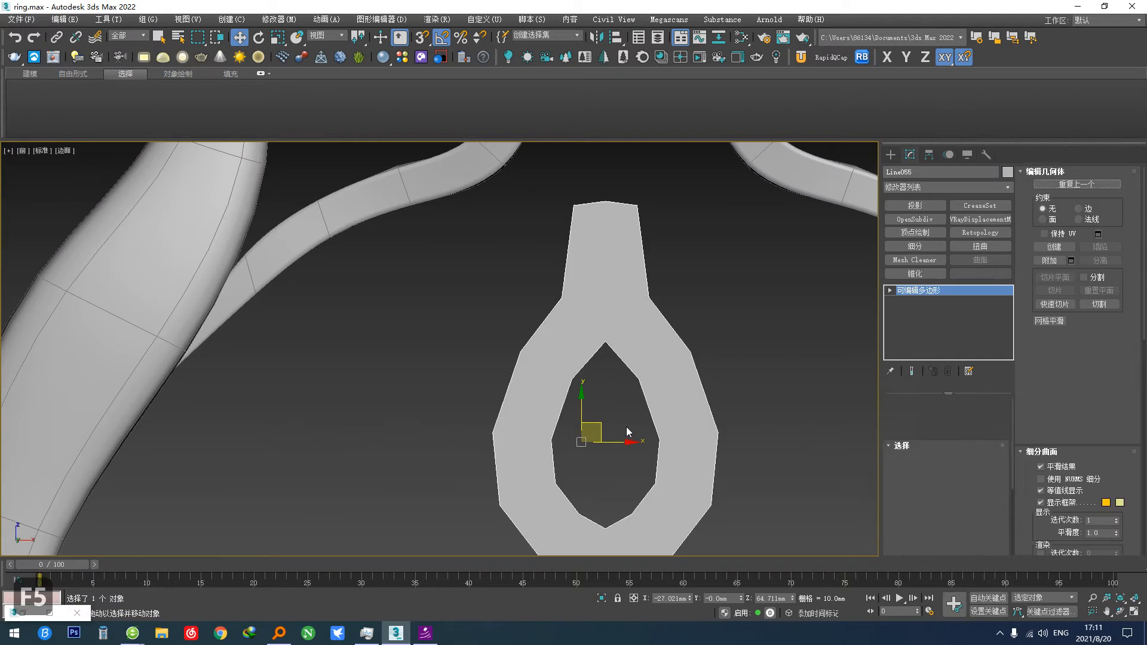
scroll(626, 426, up, 3)
scroll(630, 429, down, 4)
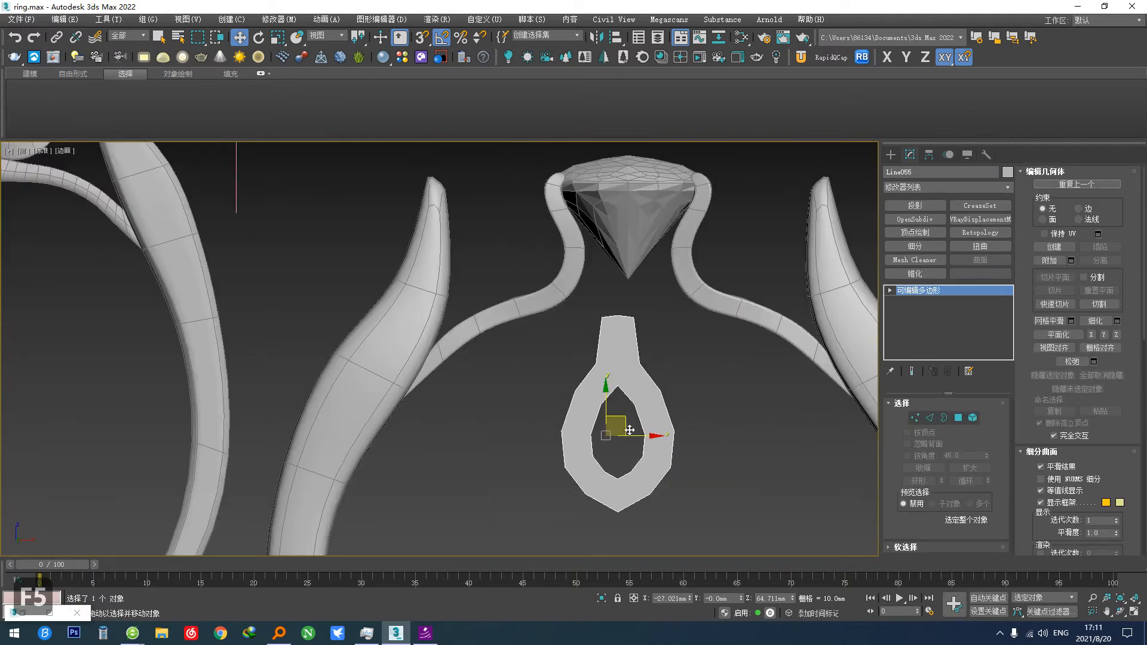
scroll(653, 430, up, 3)
Step: Try to connect the neck vertices of the flat teardrop across its width and from its top to the opening
click(915, 418)
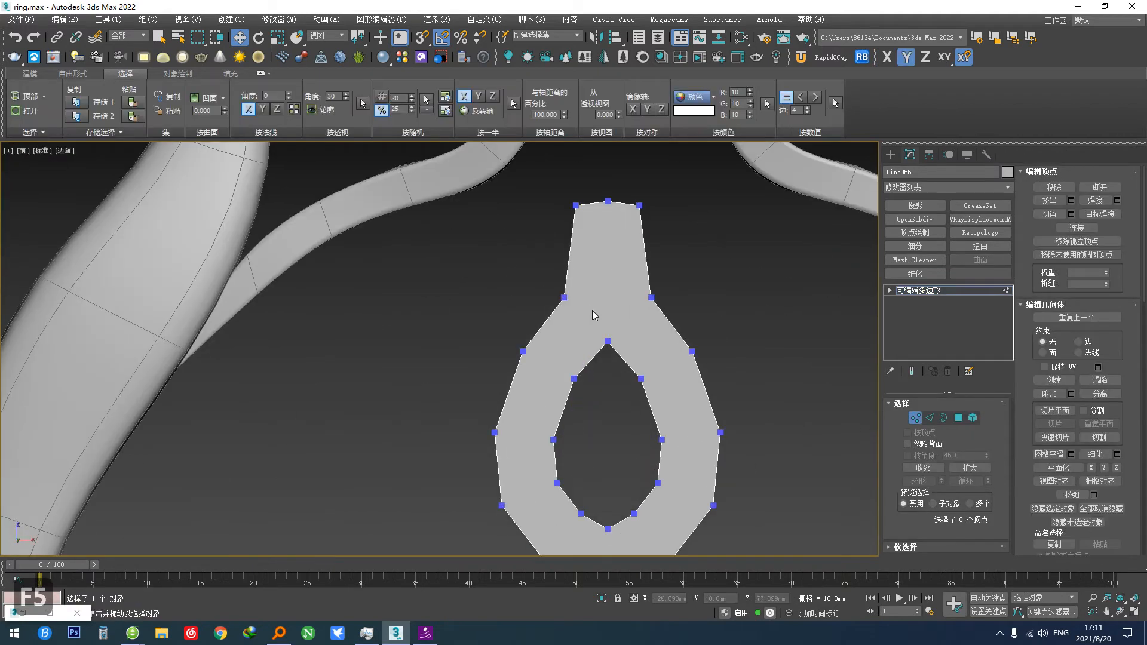
drag(547, 273, 675, 323)
click(29, 74)
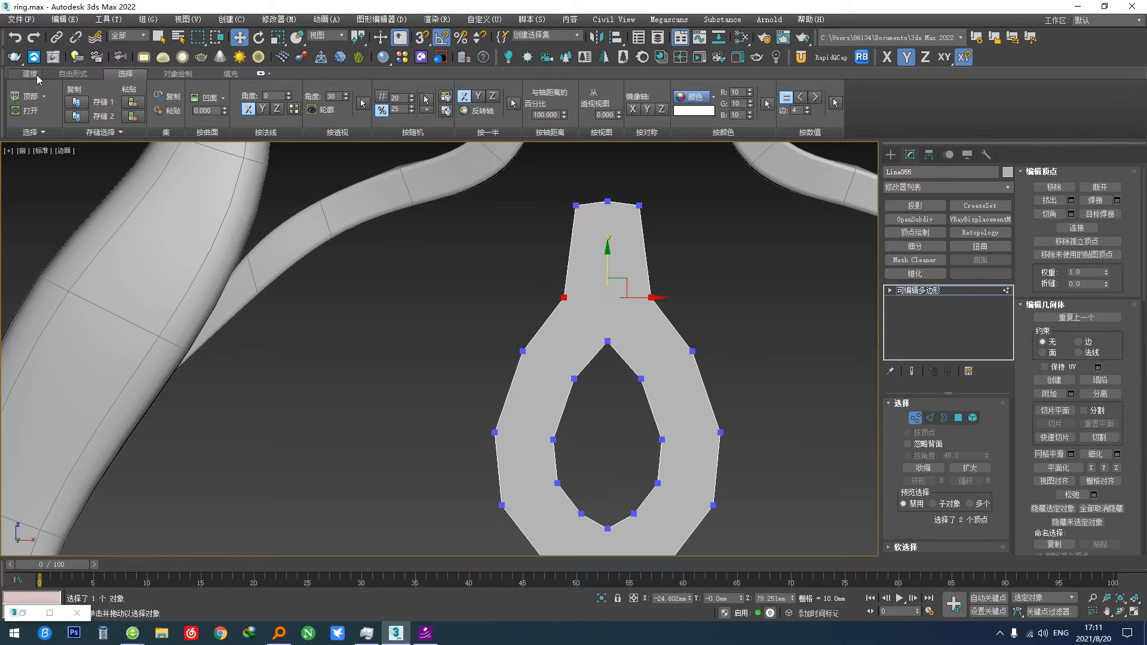
click(424, 104)
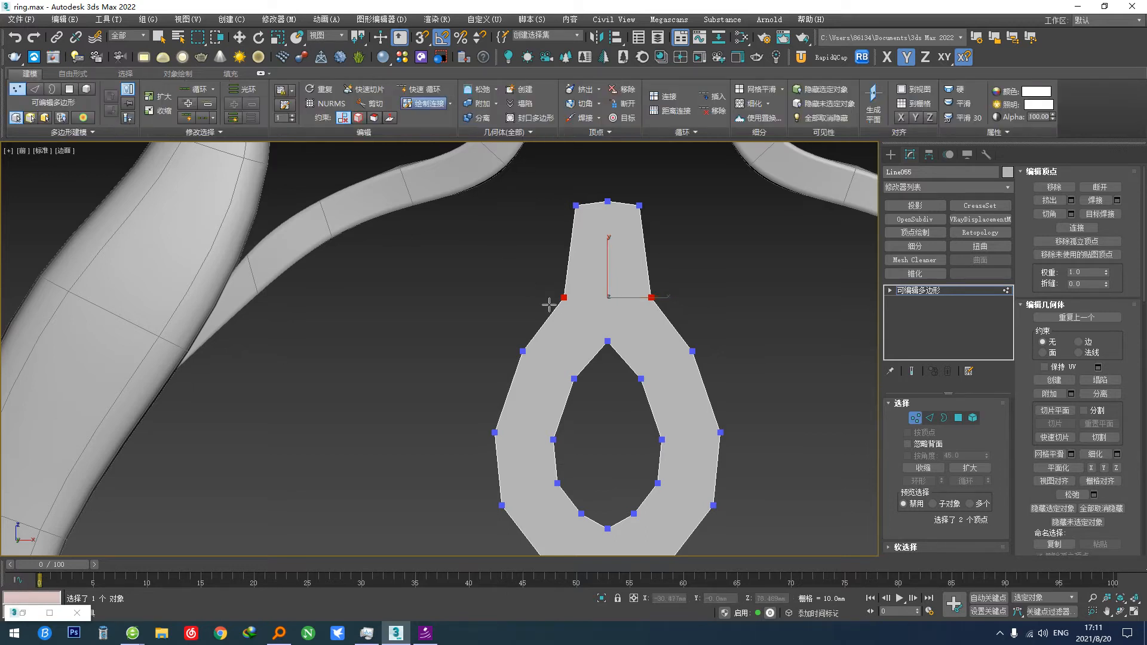
drag(564, 297, 651, 297)
key(ctrl+z)
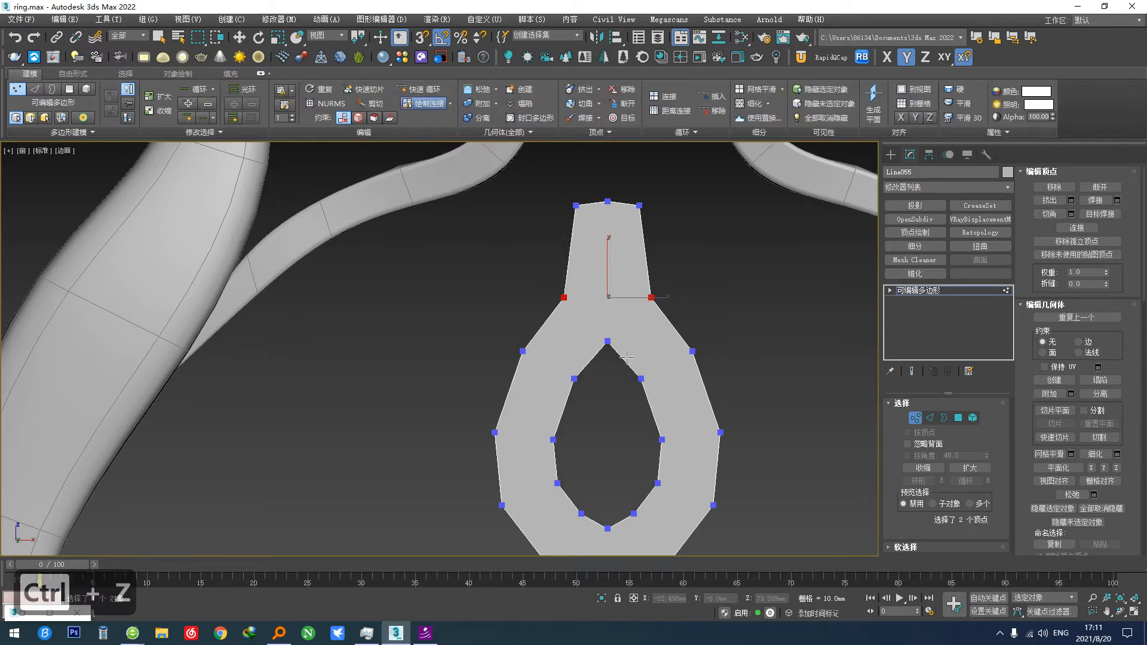
middle_drag(621, 355, 603, 440)
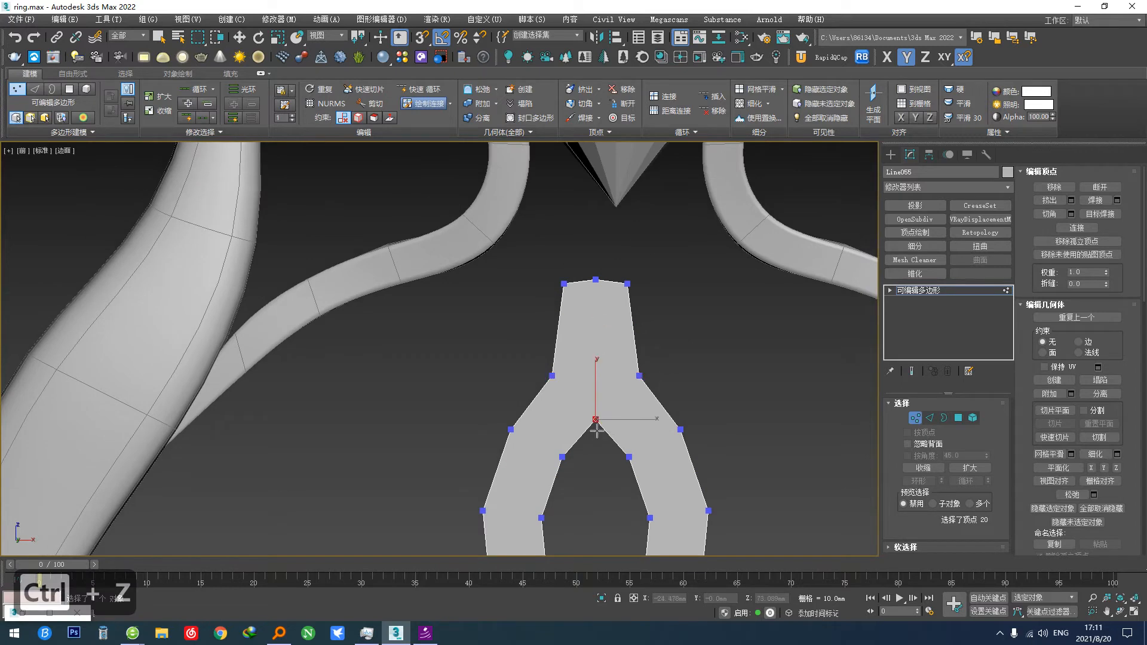
drag(596, 419, 596, 279)
mouse_move(593, 267)
alt+middle_down()
mouse_move(520, 456)
mouse_move(578, 441)
mouse_move(650, 447)
mouse_move(629, 403)
alt+middle_up()
Step: Undo the vertex connections and the editable poly conversion, returning to the outline's Extrude modifier
key(ctrl+z)
key(ctrl+z)
scroll(627, 404, down, 2)
key(ctrl+z)
key(grave)
scroll(625, 417, up, 2)
key(F5)
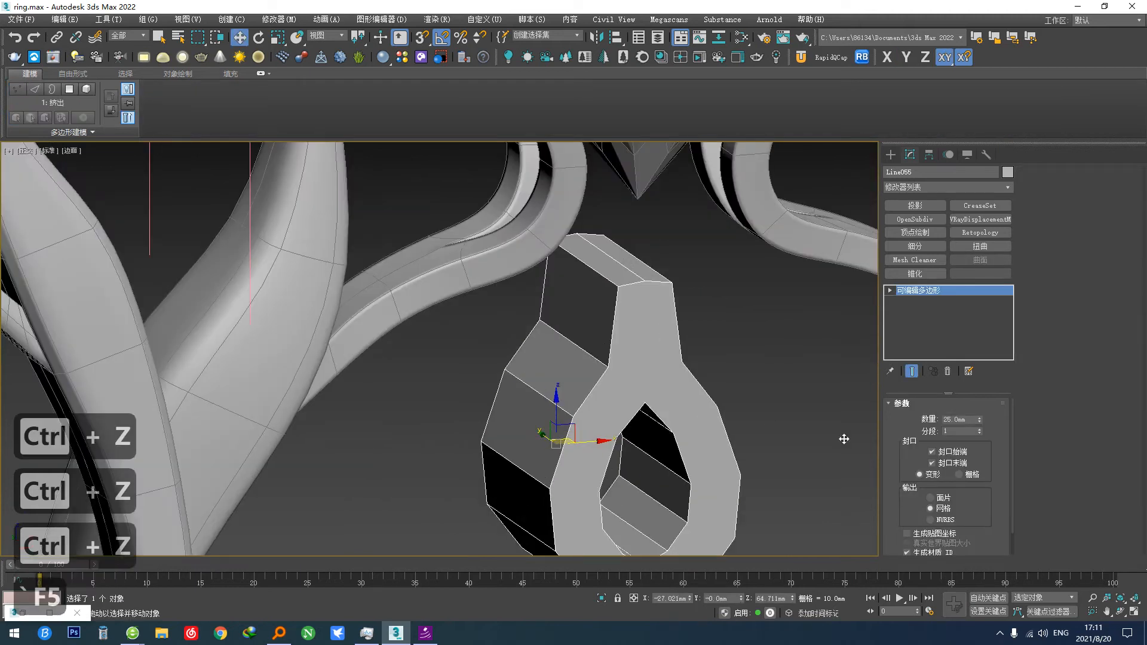
Step: Convert the extruded teardrop outline to an editable poly and keep only its front face
click(958, 419)
click(639, 392)
key(shift+a)
key(d)
key(f)
scroll(711, 340, up, 6)
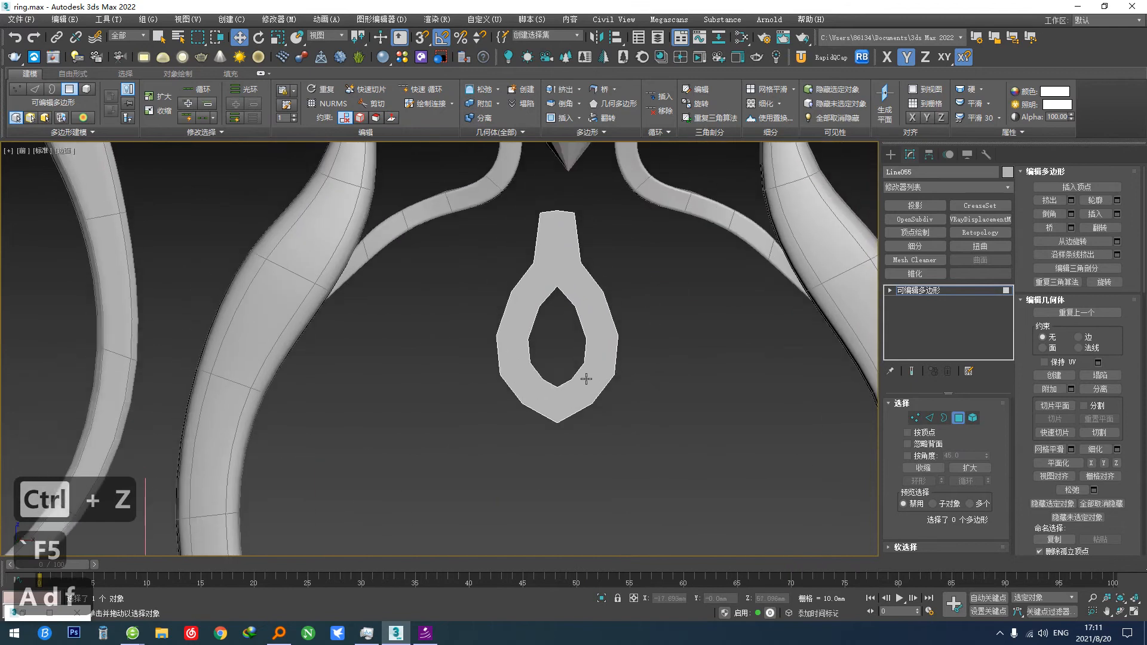
Step: Connect the inner and outer bottom vertices of the teardrop loop with an edge
key(1)
drag(541, 392, 568, 529)
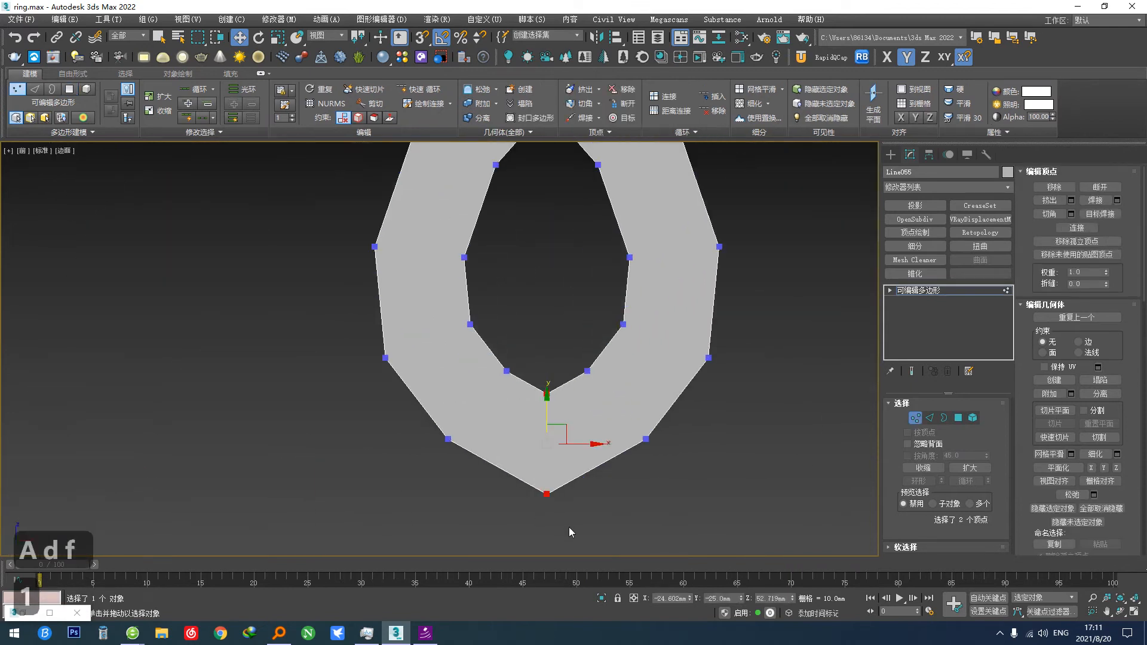
key(v)
drag(653, 463, 652, 460)
Step: Cut edges between the matching inner and outer vertices along the loop's right side with Paint Connect
click(426, 104)
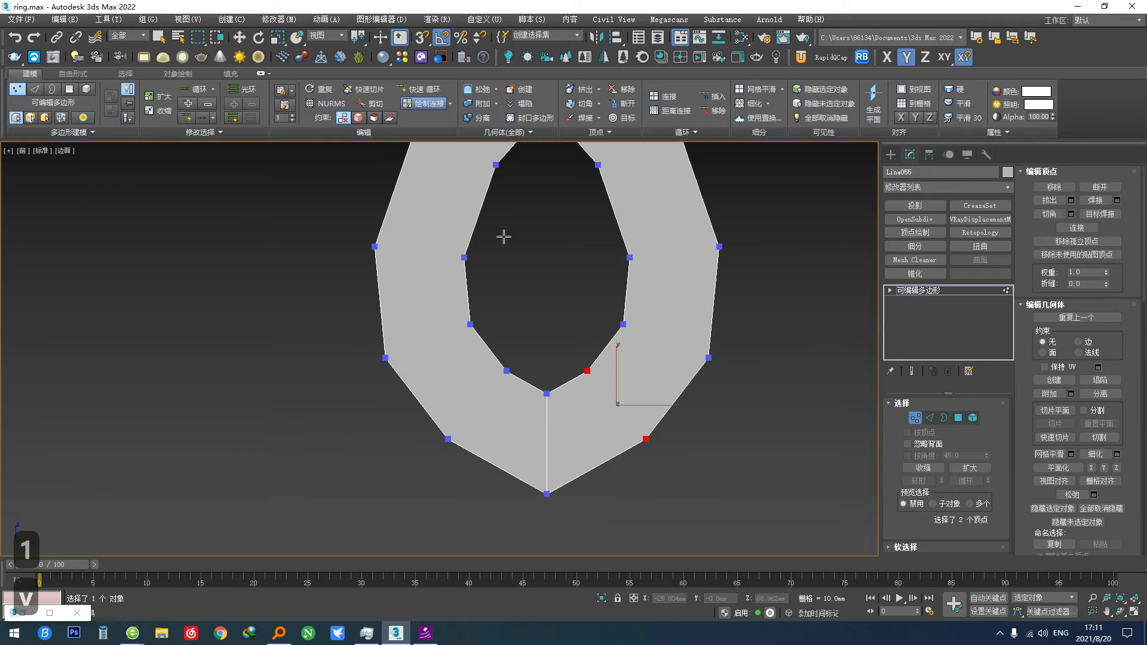
click(588, 371)
click(646, 439)
drag(708, 358, 624, 322)
middle_drag(590, 314, 542, 384)
drag(582, 327, 672, 317)
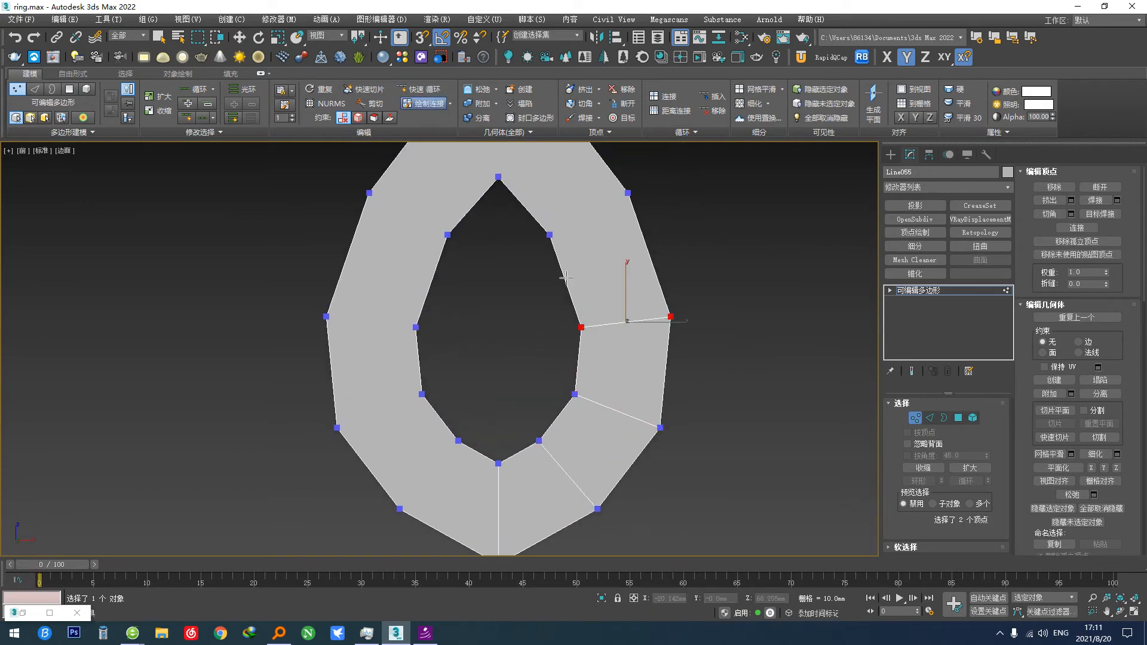
middle_drag(567, 277, 544, 394)
drag(528, 350, 620, 300)
Step: Connect the neck's top centre vertex to the tip of the opening, and join both shoulder vertices across that centre edge
middle_drag(527, 289, 560, 459)
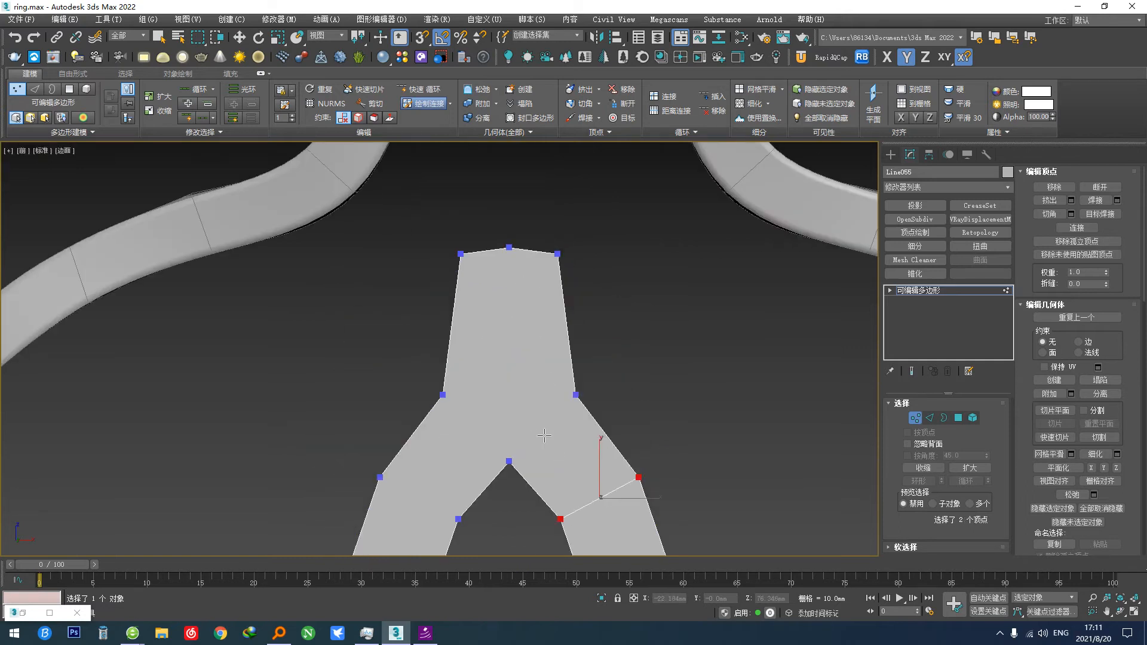
drag(509, 247, 509, 462)
click(441, 395)
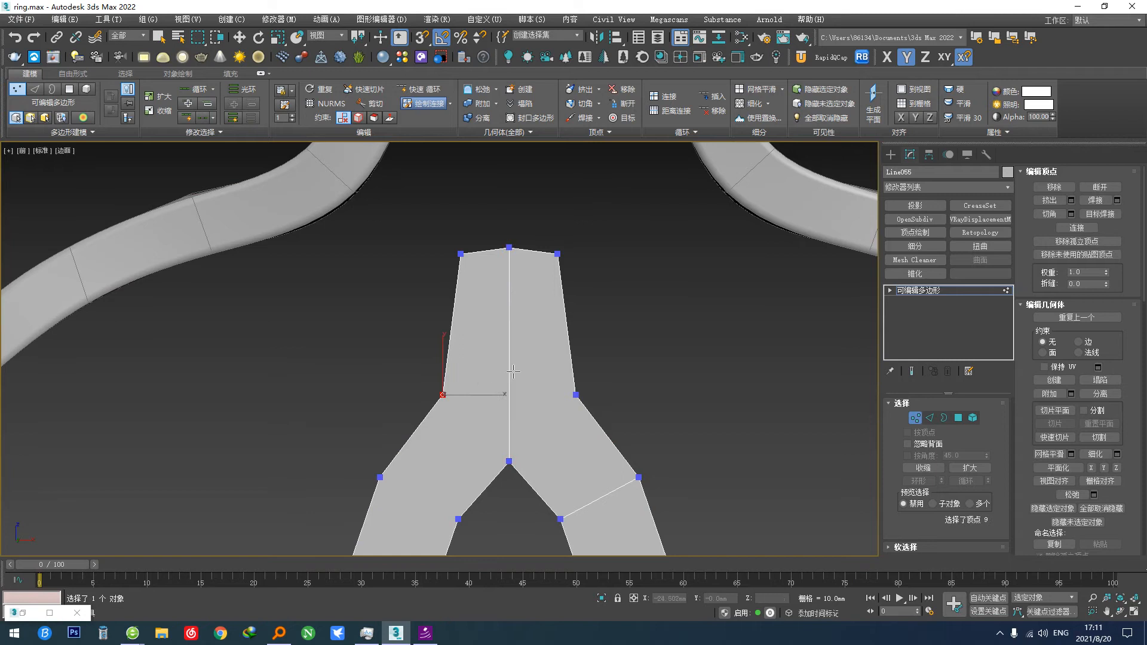
click(510, 371)
click(576, 395)
scroll(598, 346, down, 2)
scroll(278, 257, down, 1)
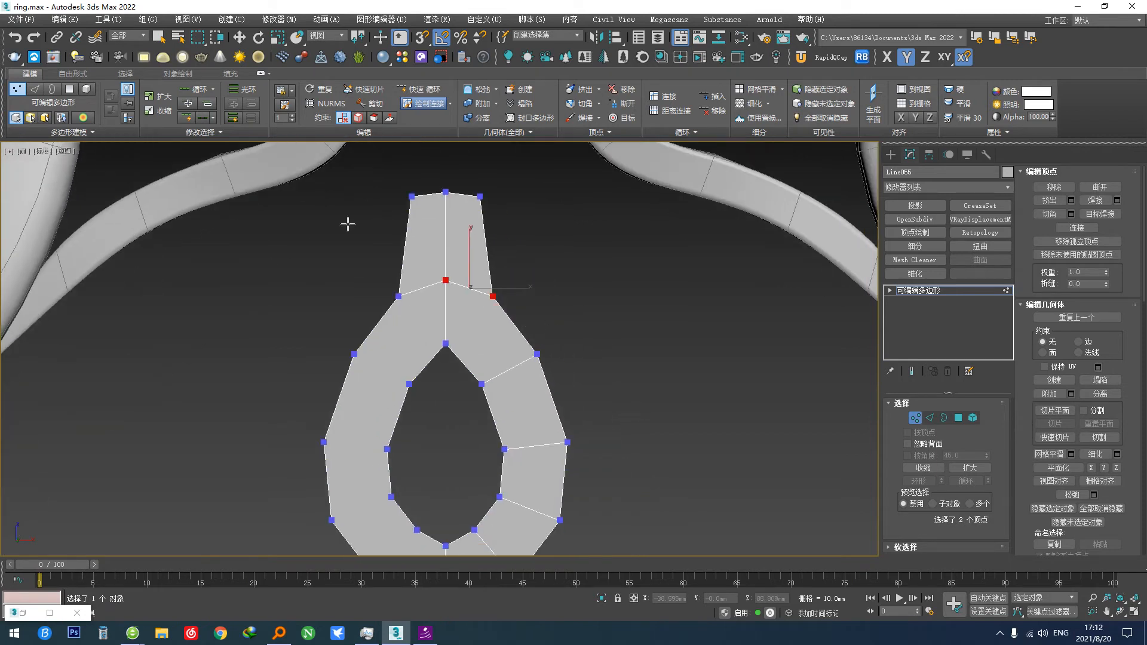
scroll(485, 328, up, 2)
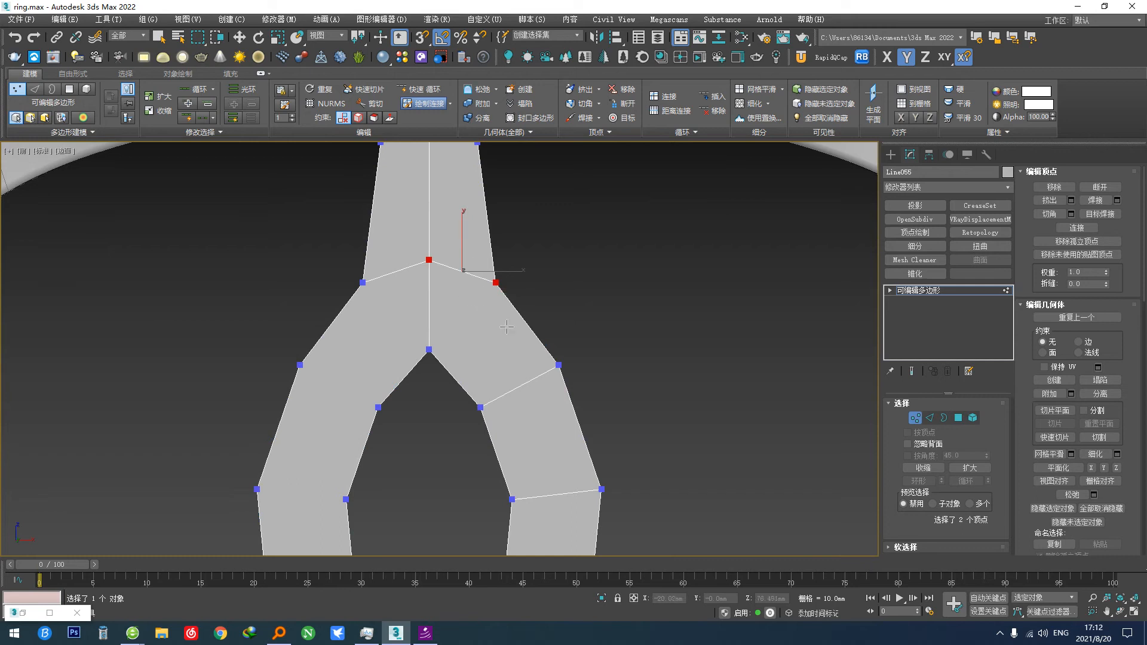
middle_drag(474, 306, 474, 386)
middle_drag(549, 488, 457, 383)
scroll(456, 383, down, 3)
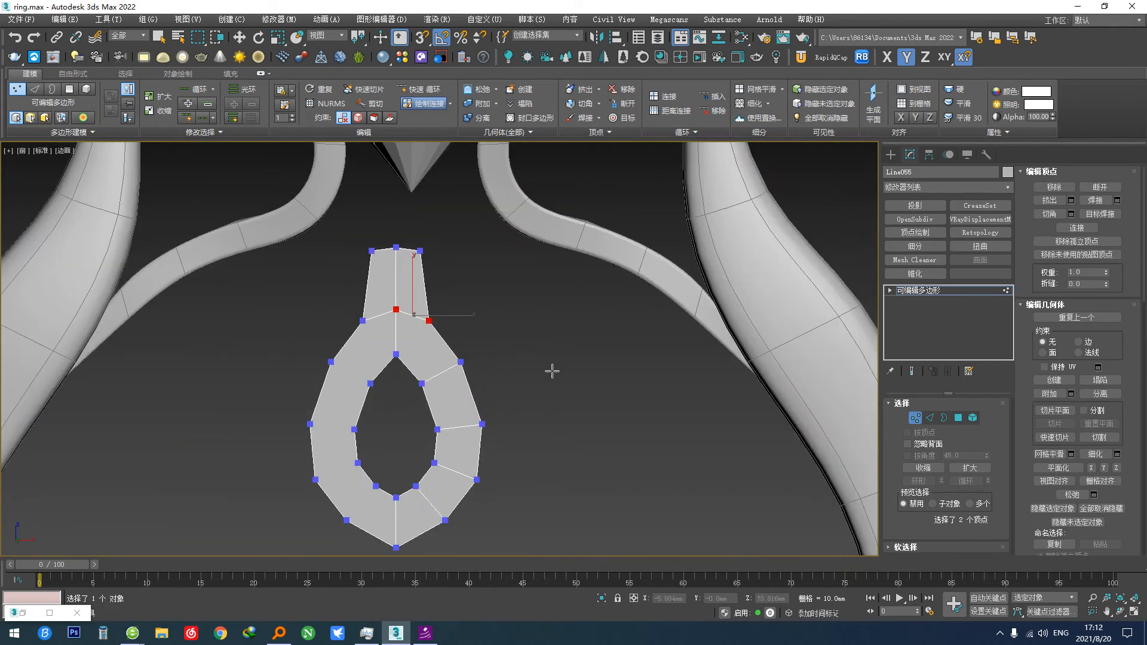
right_click(550, 371)
Step: Add a Symmetry modifier mirrored on the X axis to repeat the right half's edges on the left half
click(929, 418)
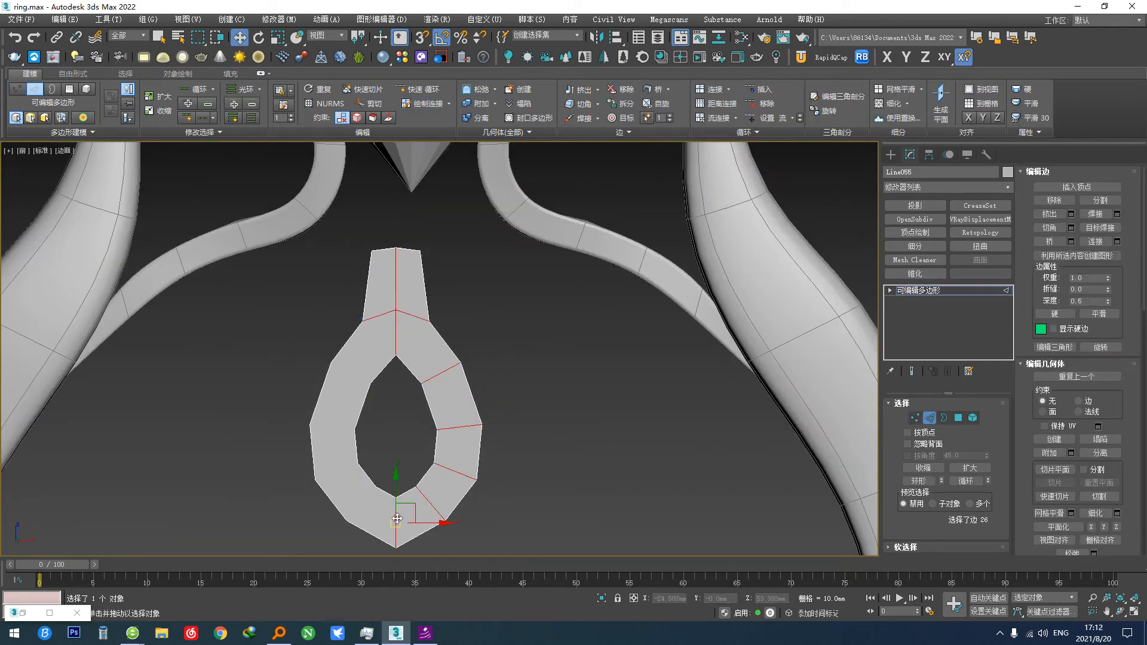
right_click(397, 517)
click(362, 541)
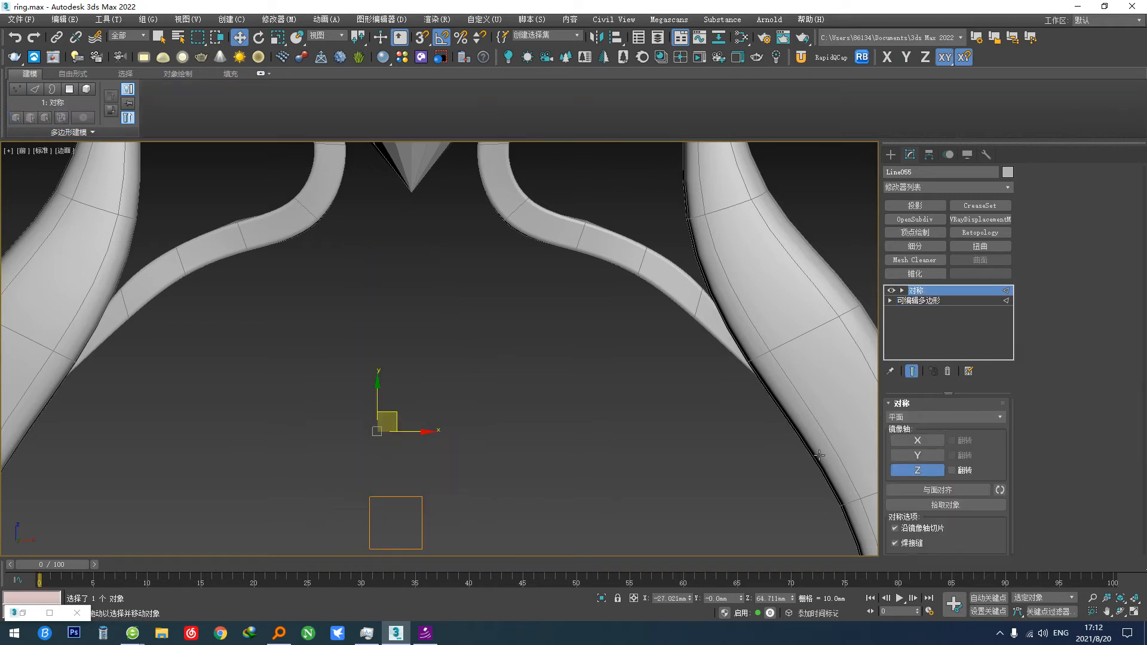
click(915, 442)
middle_drag(514, 457, 517, 431)
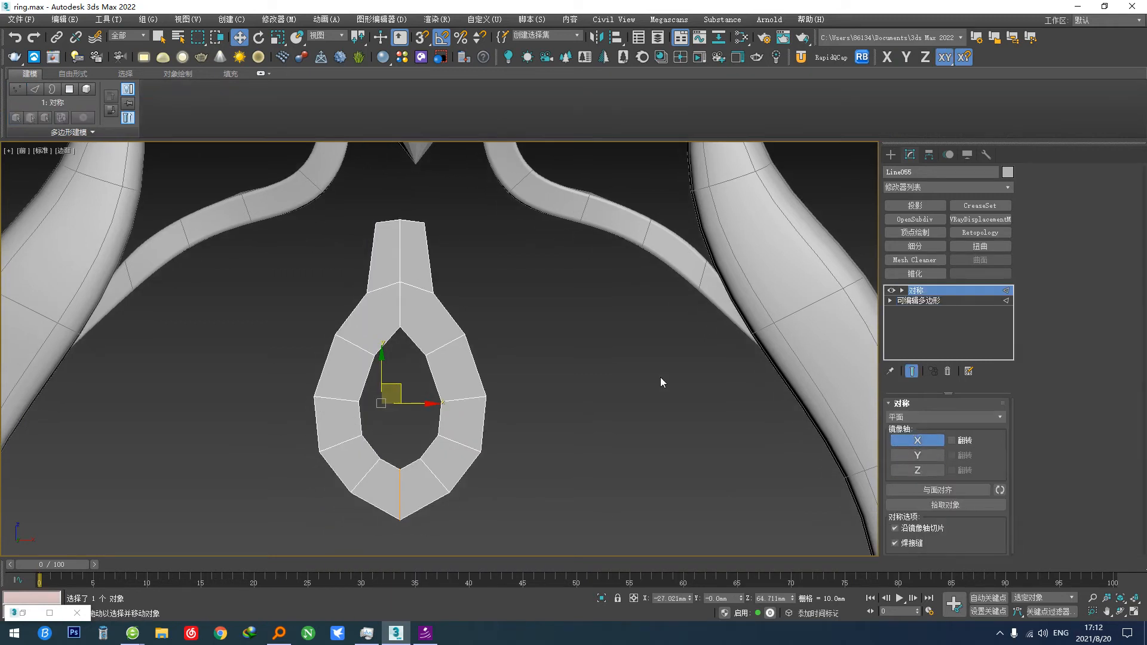
Step: In the base editable poly, move the outer vertices at the loop's bottom and lower right inward to round the outline
click(924, 300)
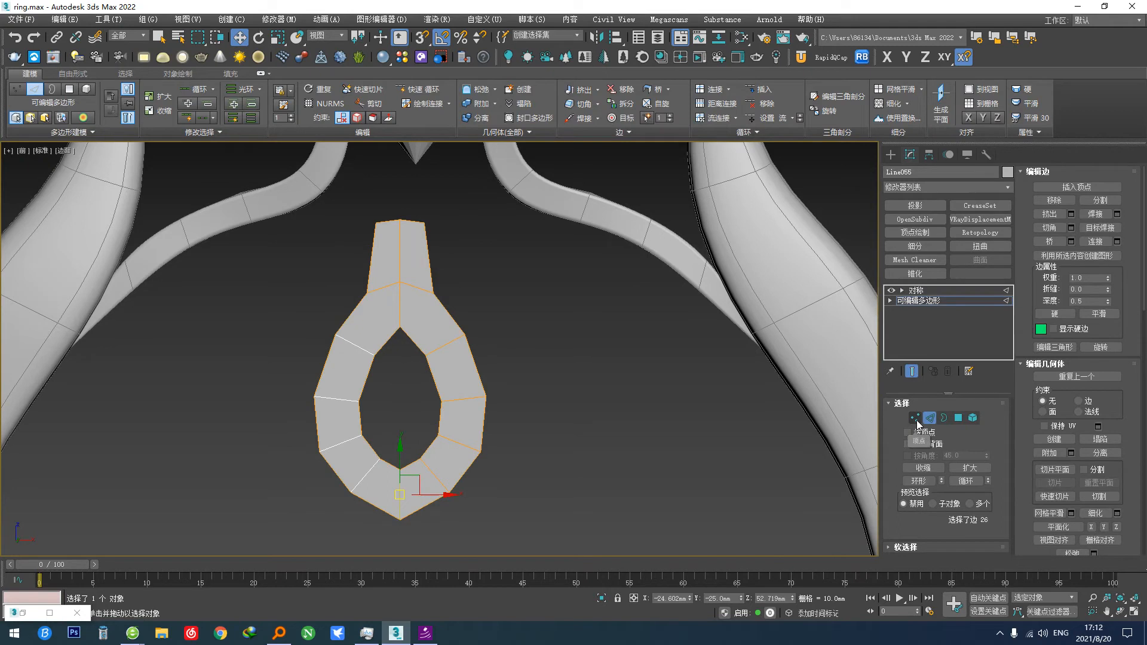
click(915, 418)
click(401, 520)
scroll(392, 514, up, 2)
drag(403, 498, 411, 476)
click(475, 484)
drag(490, 463, 484, 456)
click(519, 427)
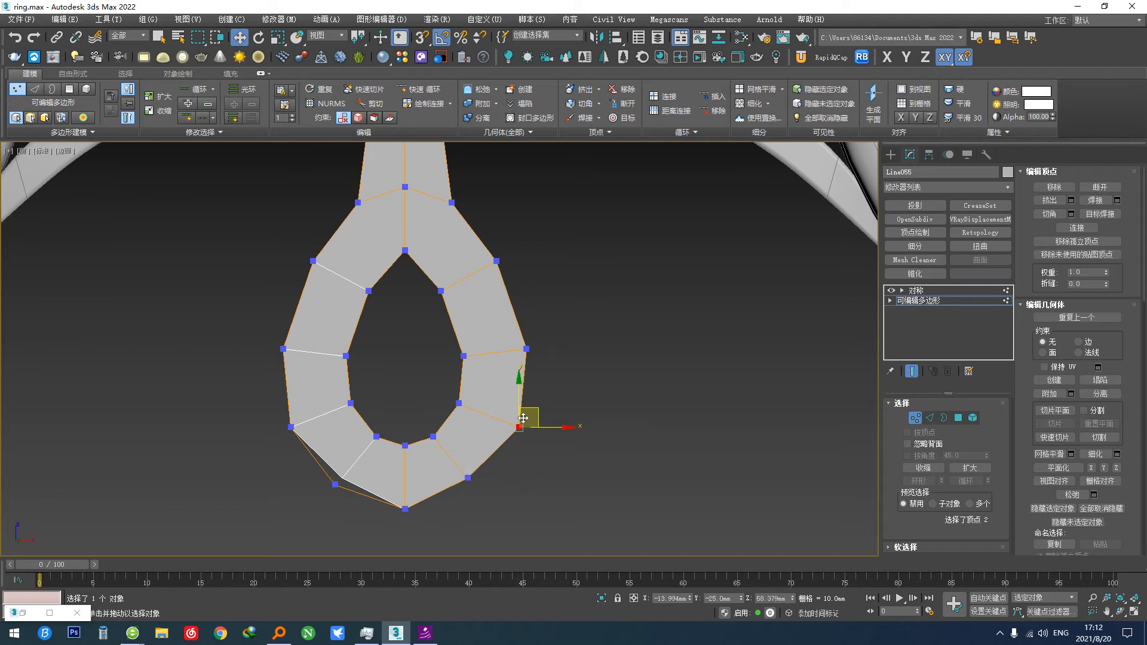
drag(539, 413, 542, 409)
Step: Move the top vertex of the loop's opening slightly down along the Y axis
middle_drag(475, 327, 492, 399)
click(422, 323)
key(F6)
drag(424, 313, 424, 319)
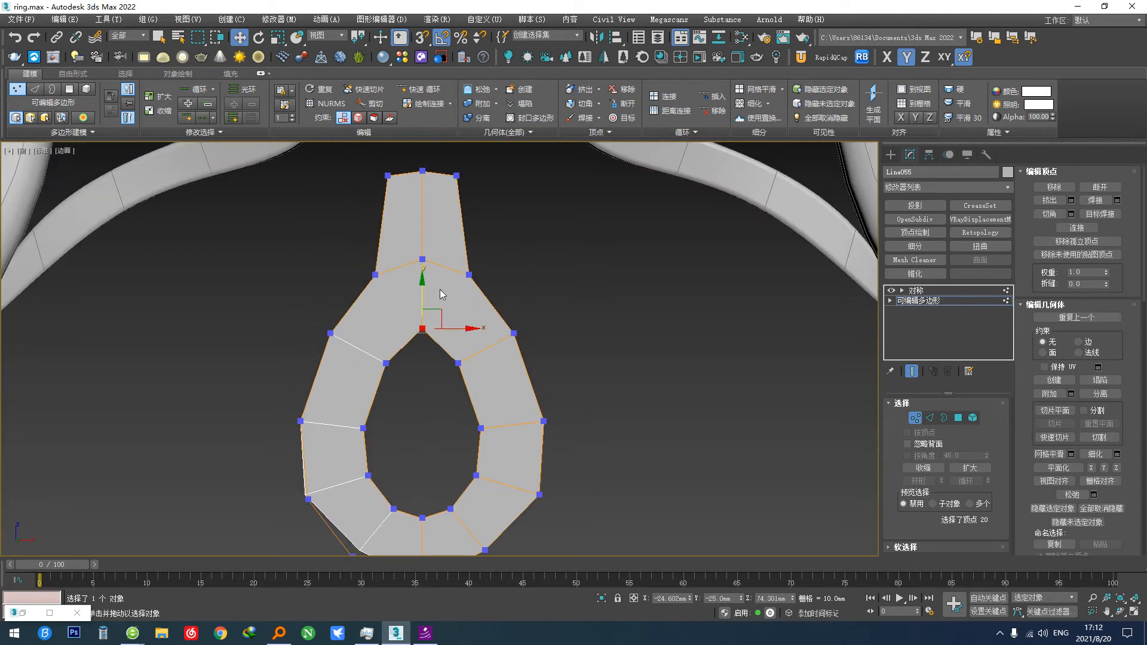
Step: Level the neck's top edge and move its right-side and outer shoulder vertices inward to narrow the neck
drag(409, 172, 476, 184)
click(456, 175)
click(469, 275)
mouse_move(494, 275)
mouse_down()
mouse_move(458, 264)
mouse_move(476, 290)
mouse_up()
click(515, 334)
drag(532, 331, 525, 332)
Step: Move the loop's right side vertices inward, adjust its bottom and neck centre vertices, and leave vertex editing
click(544, 421)
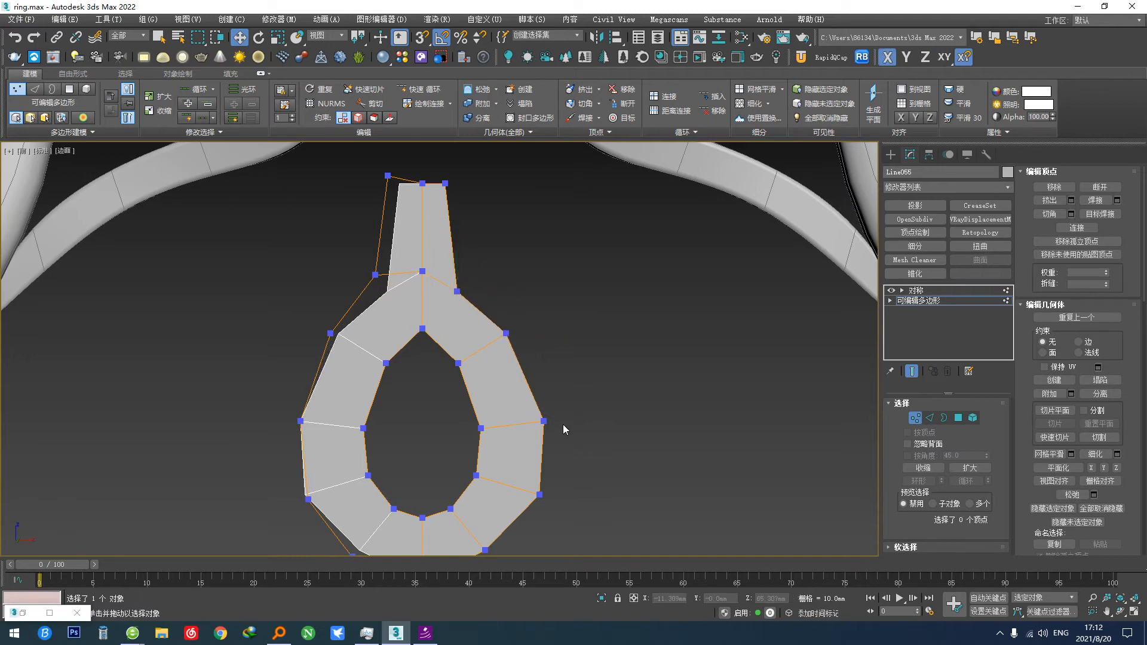
drag(566, 427, 557, 427)
click(540, 495)
drag(548, 485, 535, 485)
middle_drag(515, 520, 502, 446)
drag(489, 494, 487, 457)
drag(432, 517, 409, 470)
middle_drag(448, 420, 459, 515)
drag(417, 260, 418, 267)
click(917, 421)
scroll(438, 443, down, 5)
Step: Align the loop's pivot to the centre stone's pivot in X and Y position, and move the loop in front of the stone
key(ctrl+shift+z)
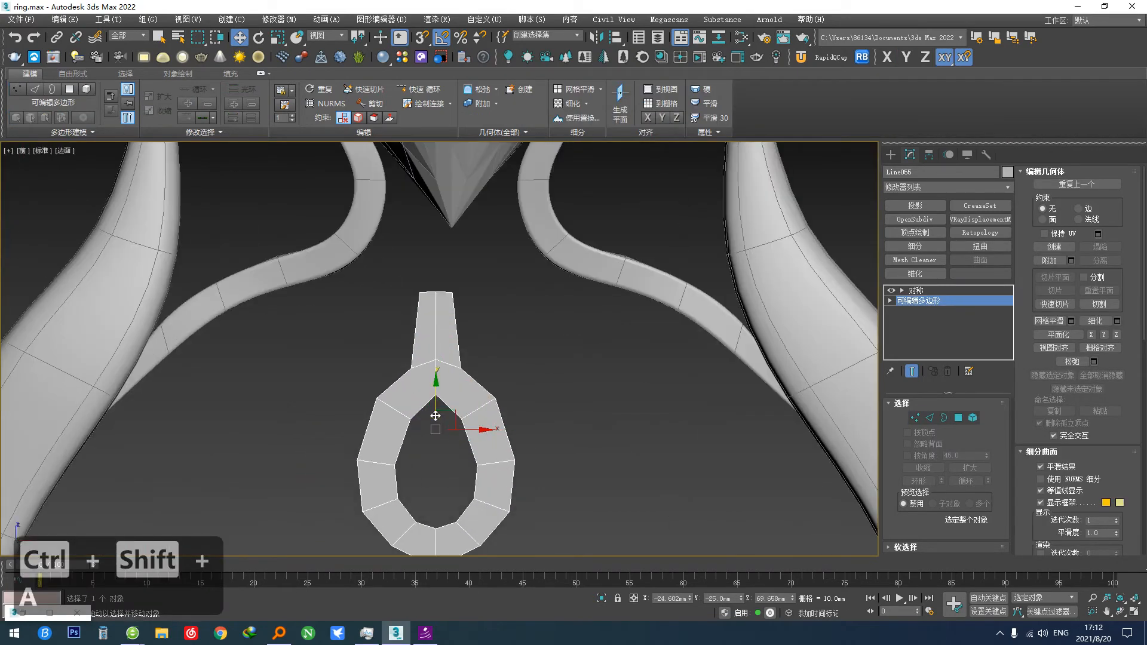
click(469, 197)
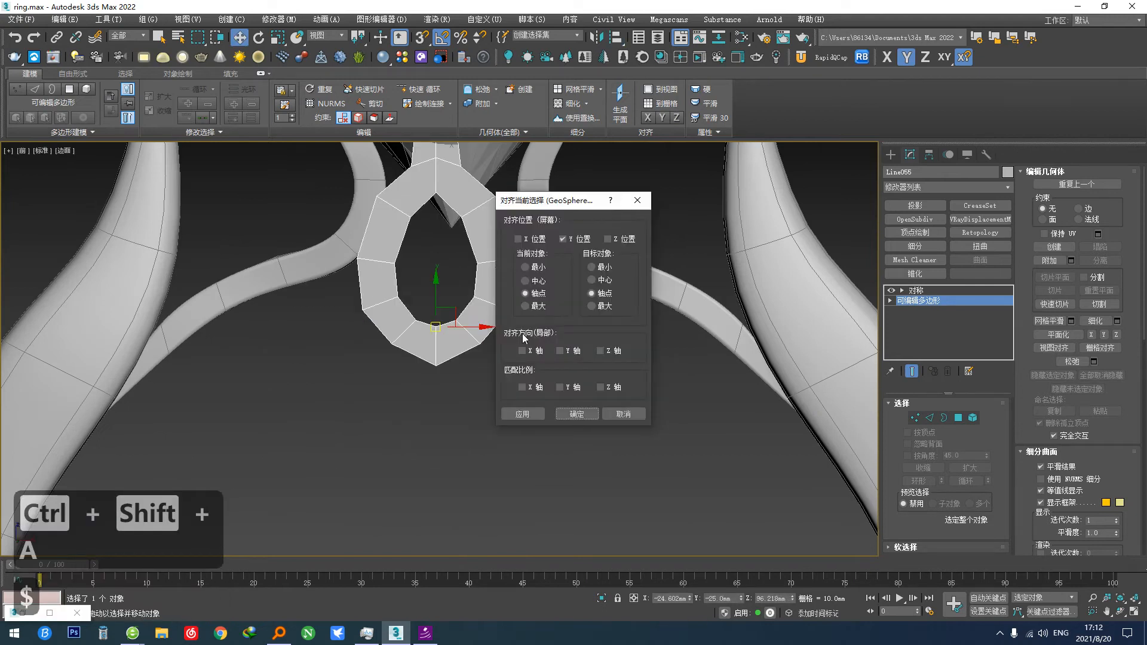
click(533, 239)
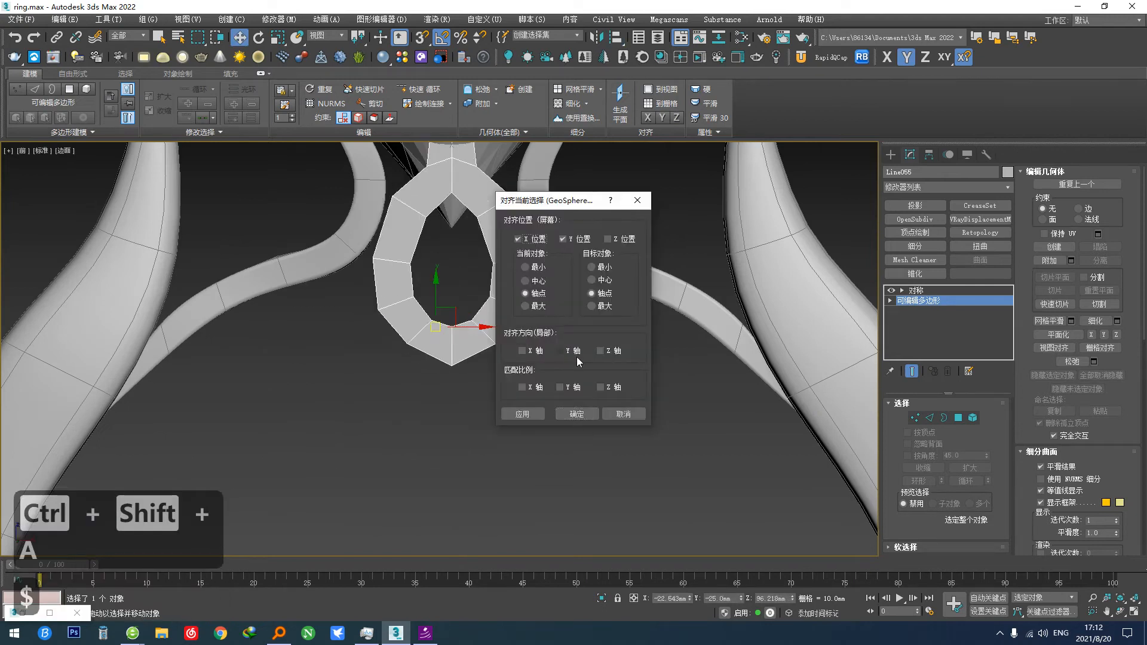
click(579, 414)
middle_drag(368, 304, 461, 371)
key(f)
mouse_move(447, 360)
mouse_down()
mouse_move(452, 349)
mouse_move(451, 359)
mouse_up()
Step: Try to lower the three vertices at the top of the loop's neck over the centre stone
click(915, 418)
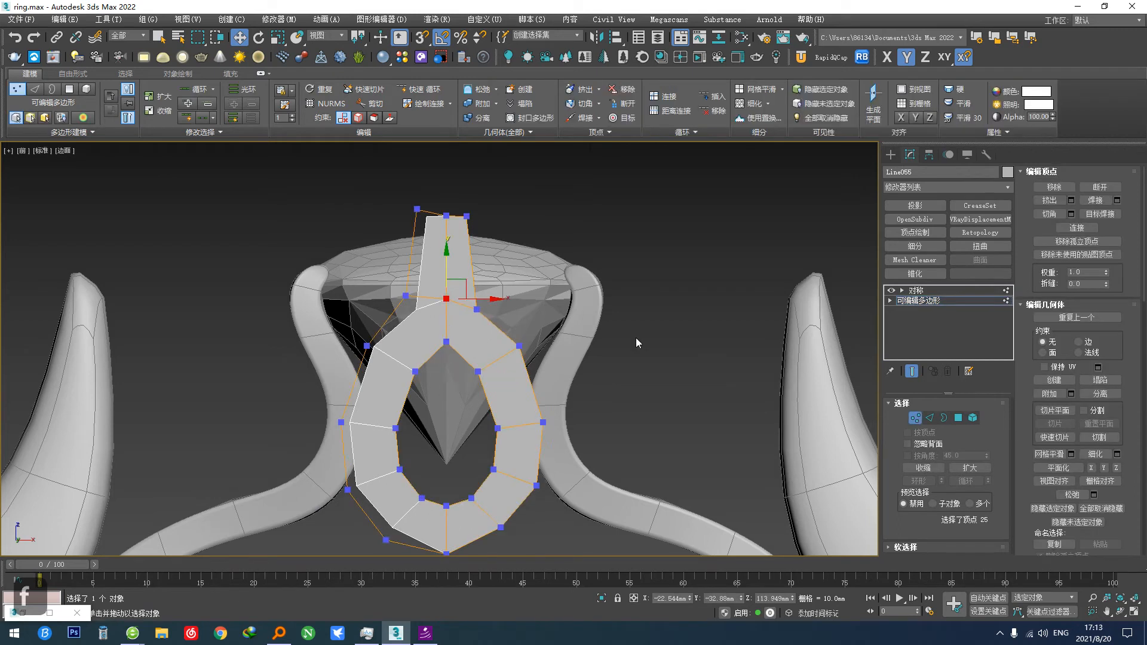
middle_drag(496, 275, 499, 301)
scroll(459, 249, up, 2)
drag(501, 264, 356, 198)
scroll(410, 231, down, 1)
drag(410, 235, 247, 307)
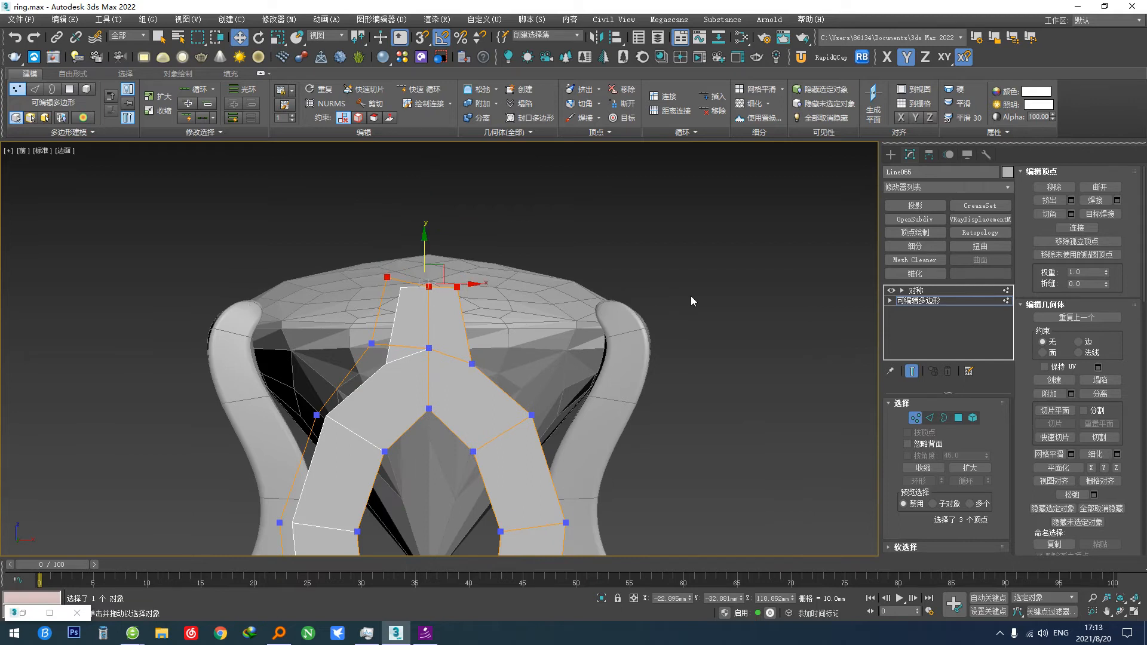
drag(424, 260, 421, 264)
key(ctrl+z)
key(ctrl+z)
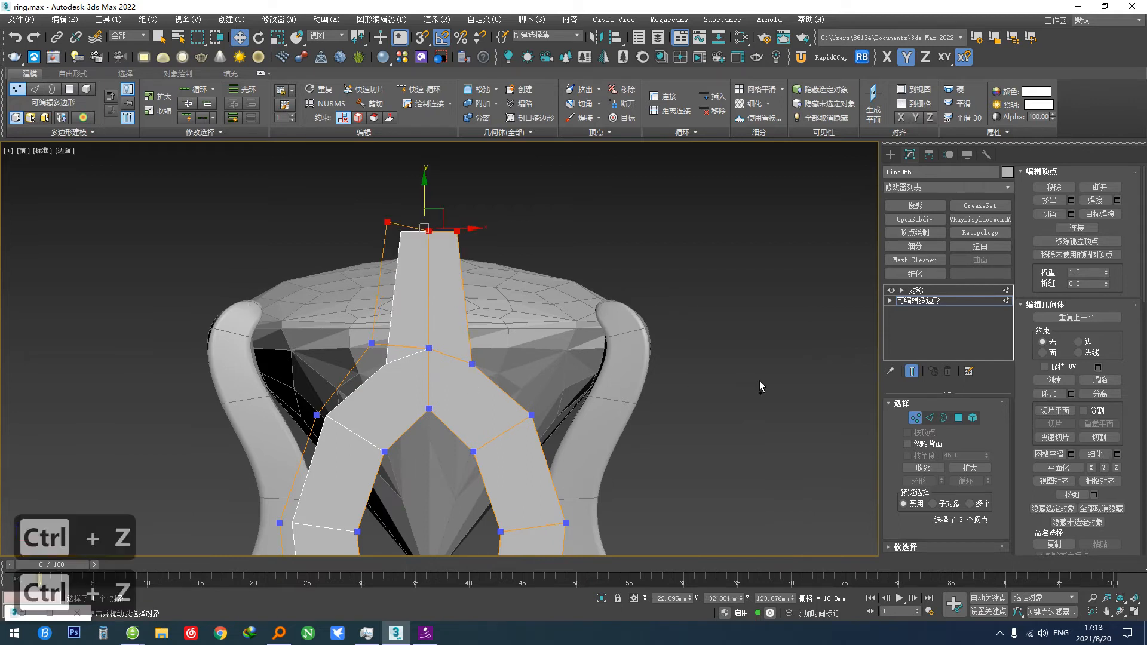
click(917, 419)
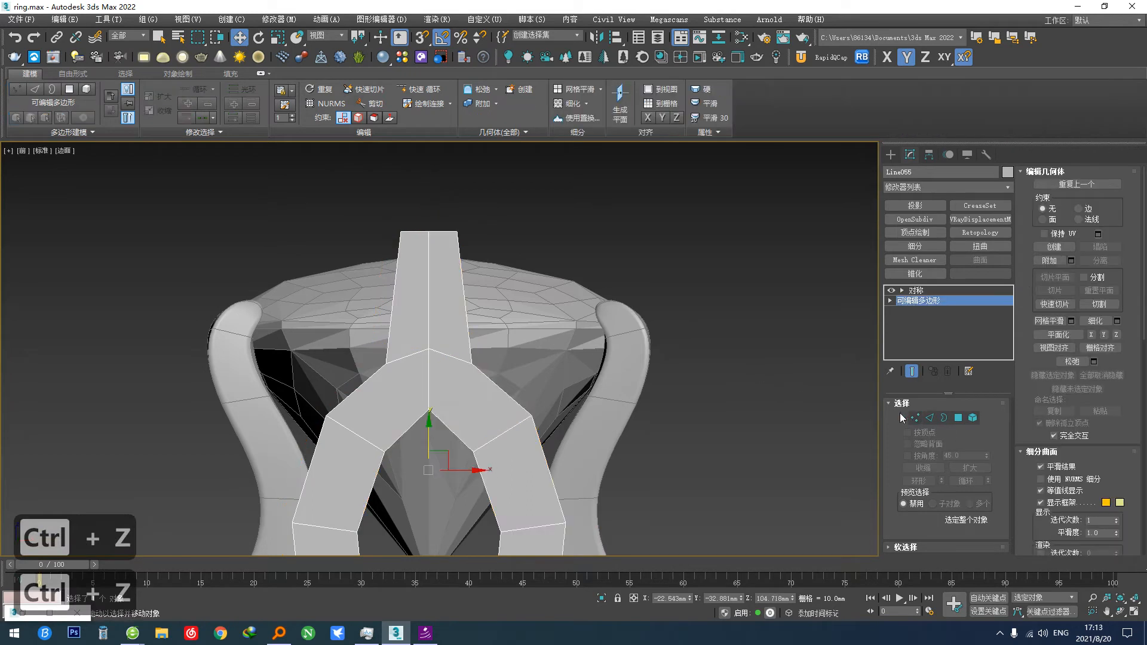
Step: Add an FFD 2x2x2 modifier to the loop and move its upper control points down to just below the stone's top
right_click(626, 393)
click(598, 376)
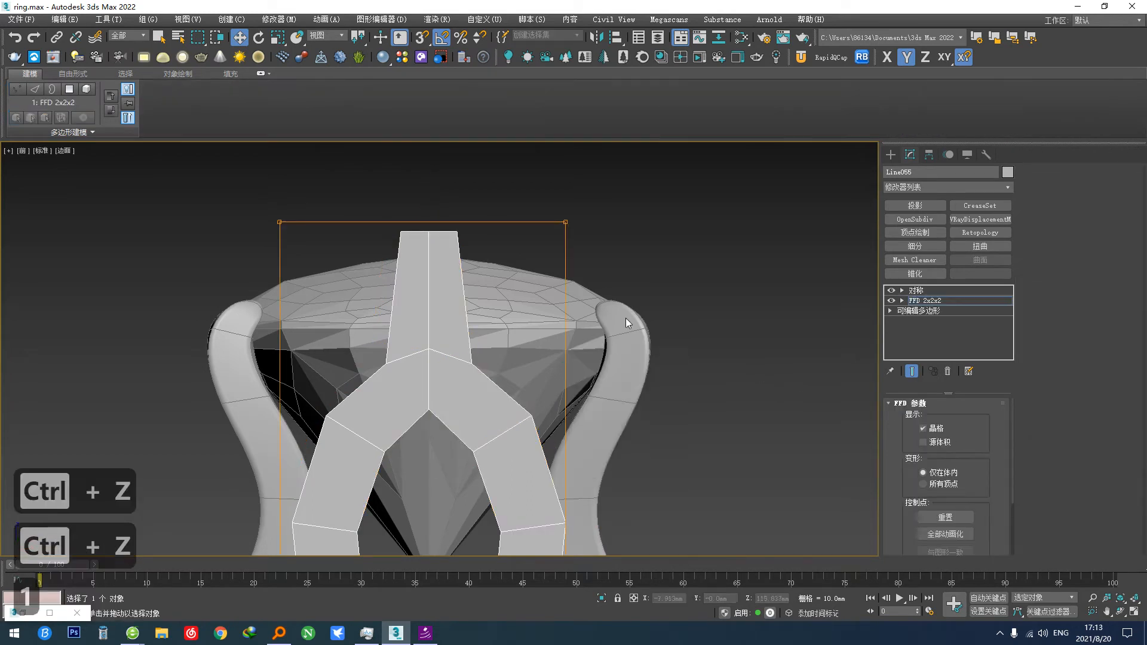
drag(422, 183, 421, 247)
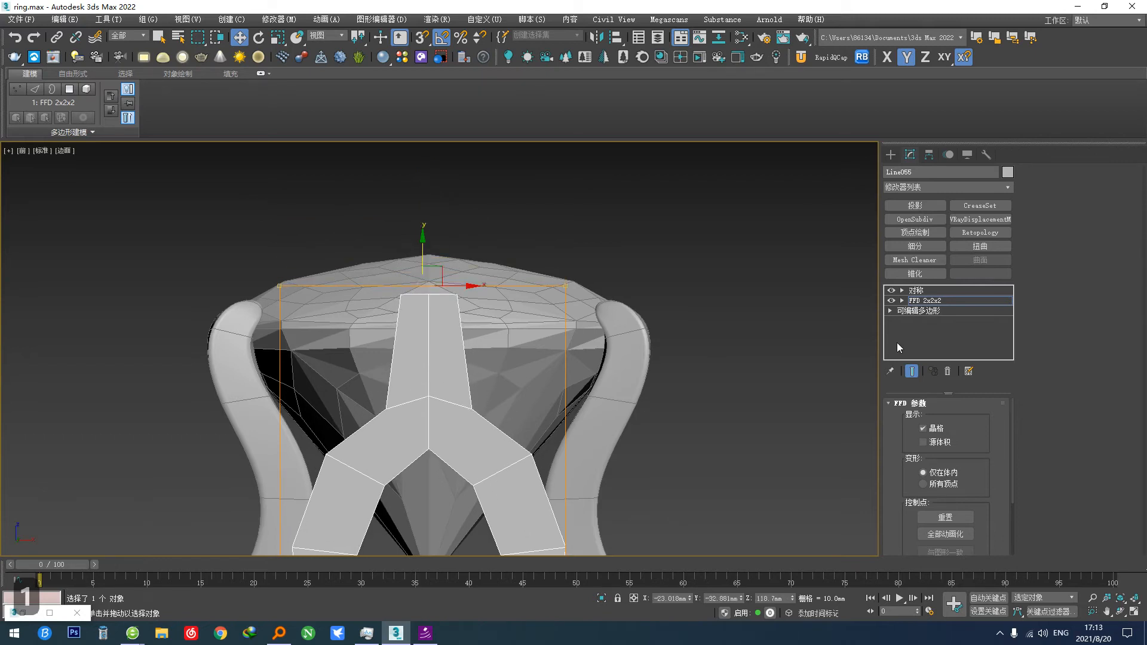
Step: Leave the base poly's vertex level and add an Edit Poly modifier directly above FFD 2x2x2, below Symmetry
click(934, 311)
key(1)
click(931, 301)
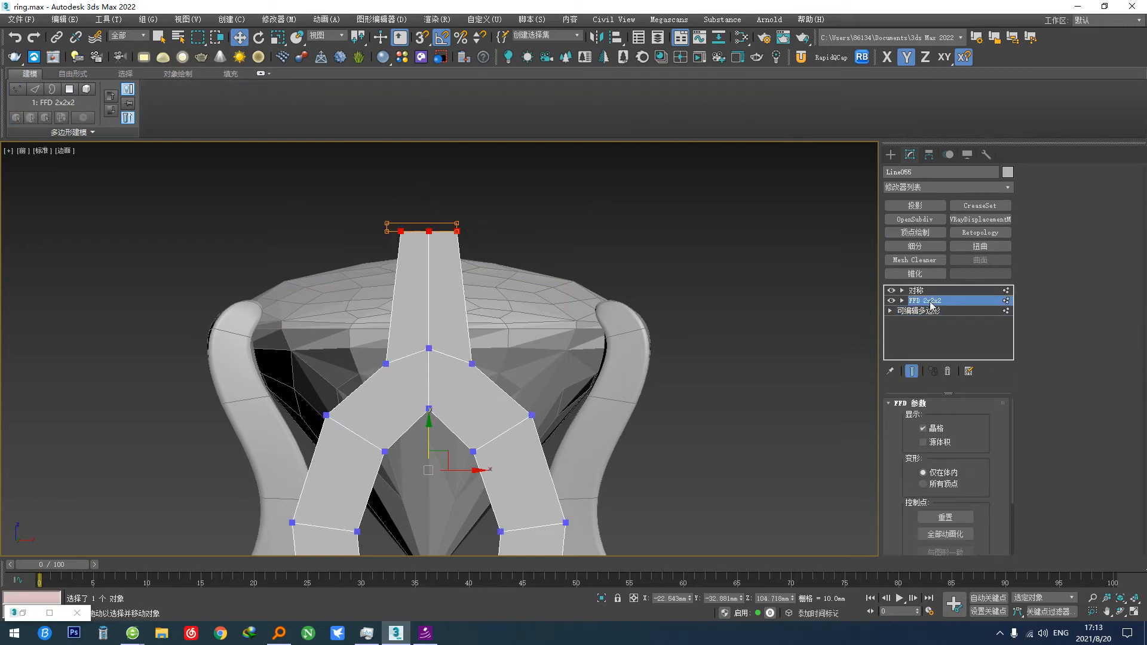
click(922, 311)
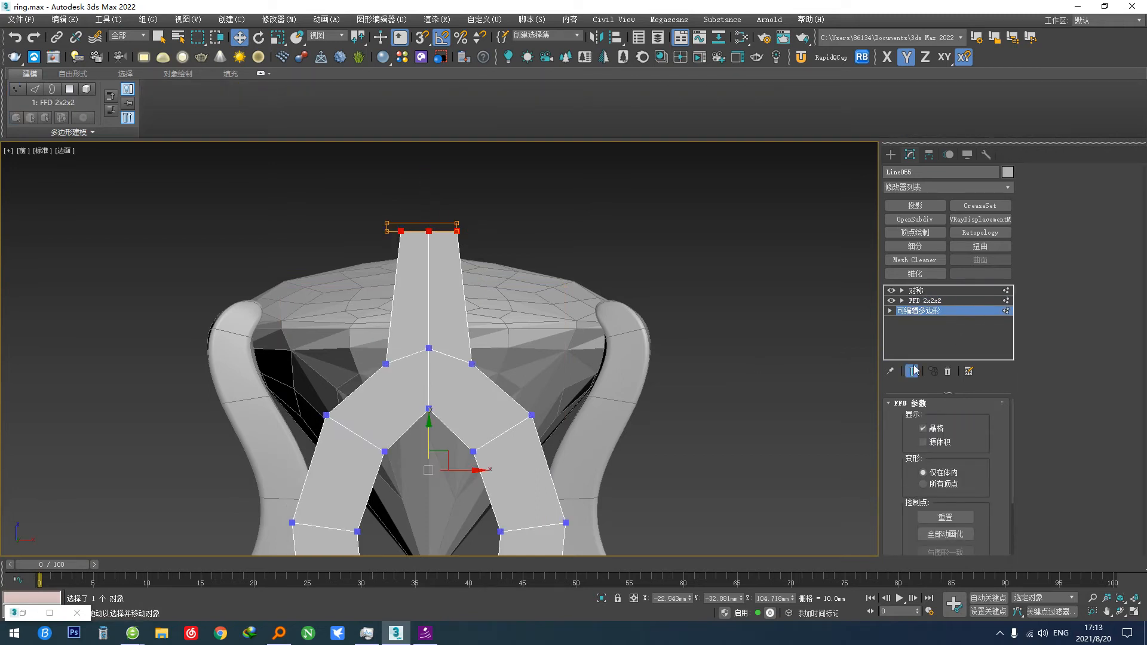
click(915, 417)
click(937, 300)
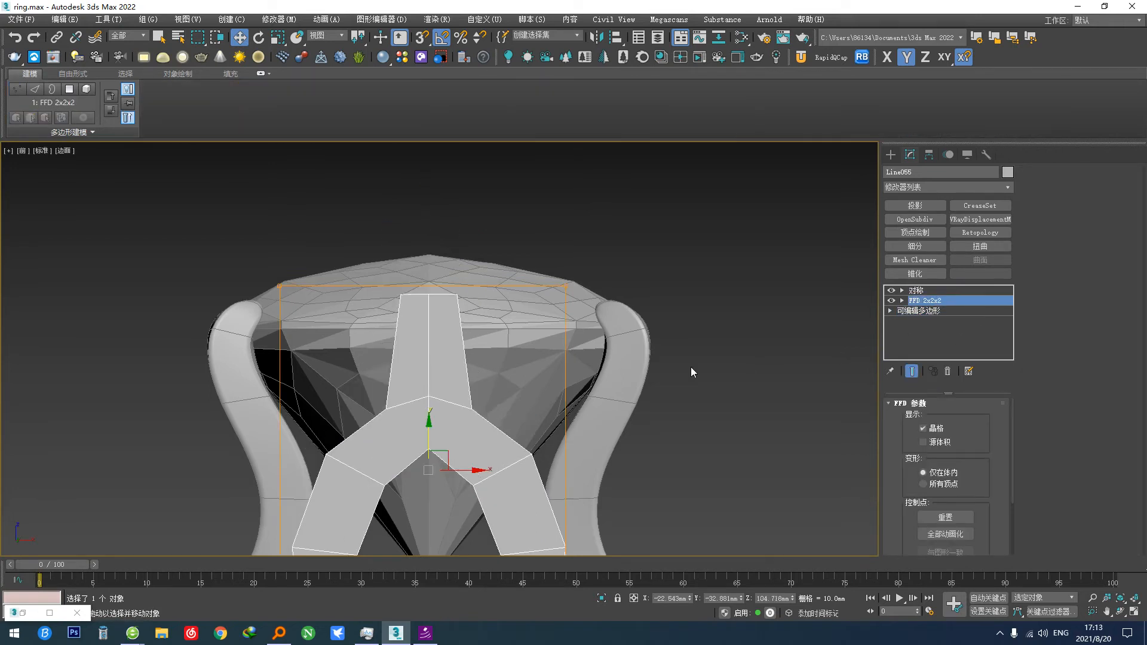
right_click(687, 364)
click(660, 377)
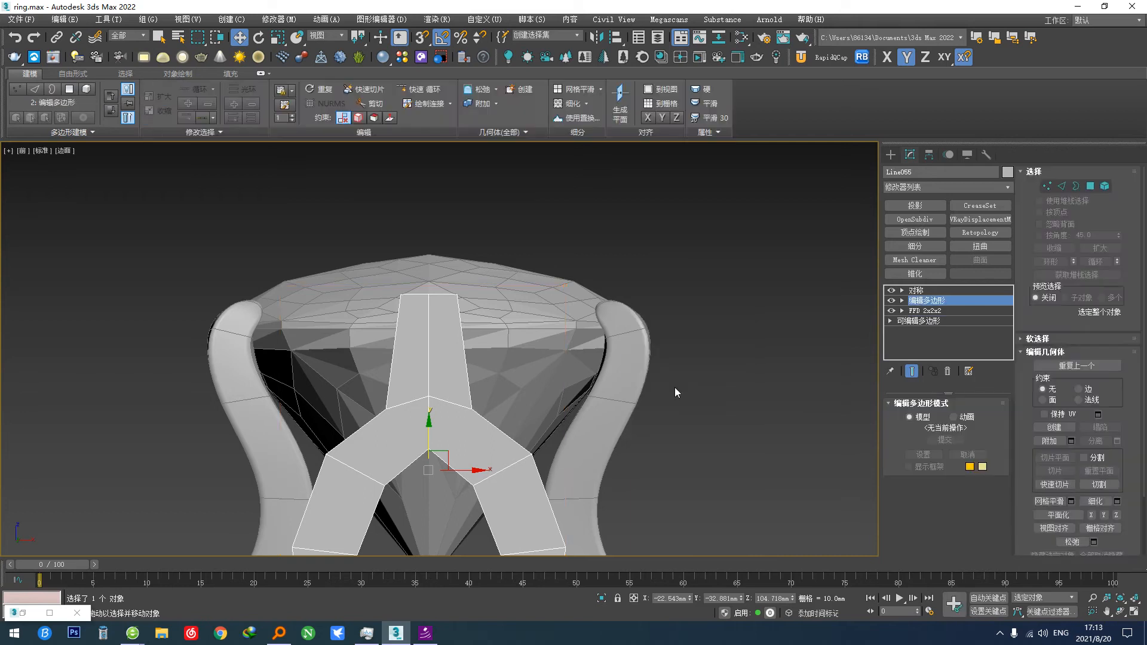
Step: Add a crosswise edge loop through the middle of the teardrop loop's neck in the Edit Poly modifier
click(1063, 190)
drag(234, 368, 235, 368)
scroll(415, 339, up, 3)
drag(420, 330, 427, 317)
key(ctrl+z)
scroll(431, 334, down, 2)
middle_drag(443, 372, 411, 295)
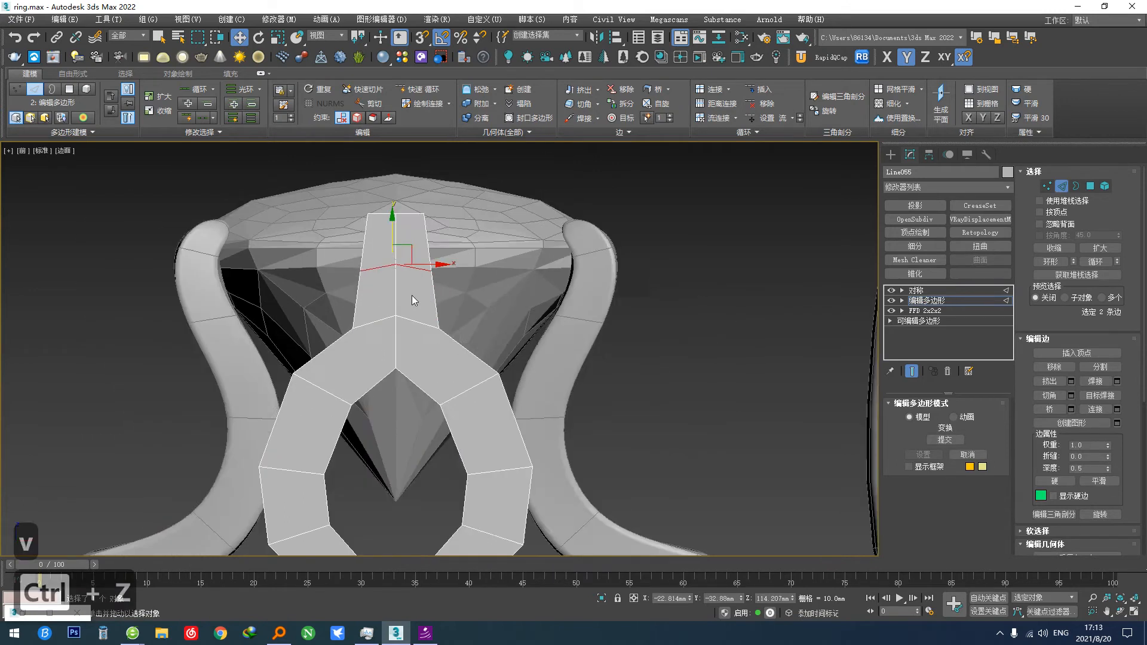
scroll(411, 295, down, 3)
scroll(403, 338, up, 3)
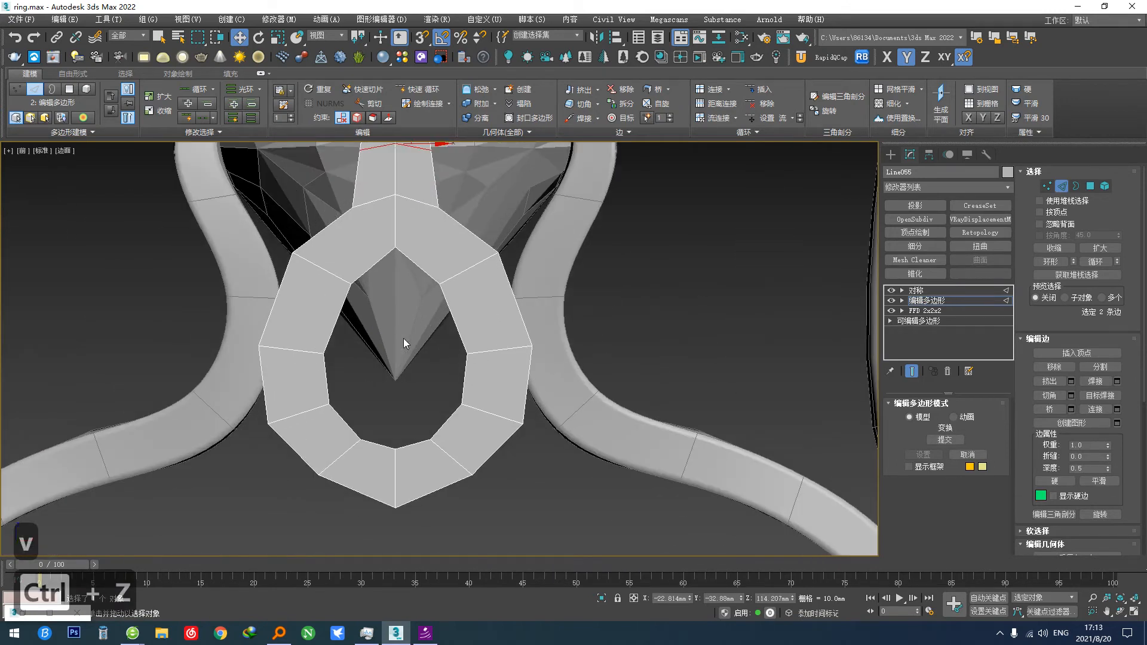
Step: Scale the border of the teardrop loop's inner opening down in X and slightly in Y to widen the band
click(1075, 186)
click(458, 327)
key(r)
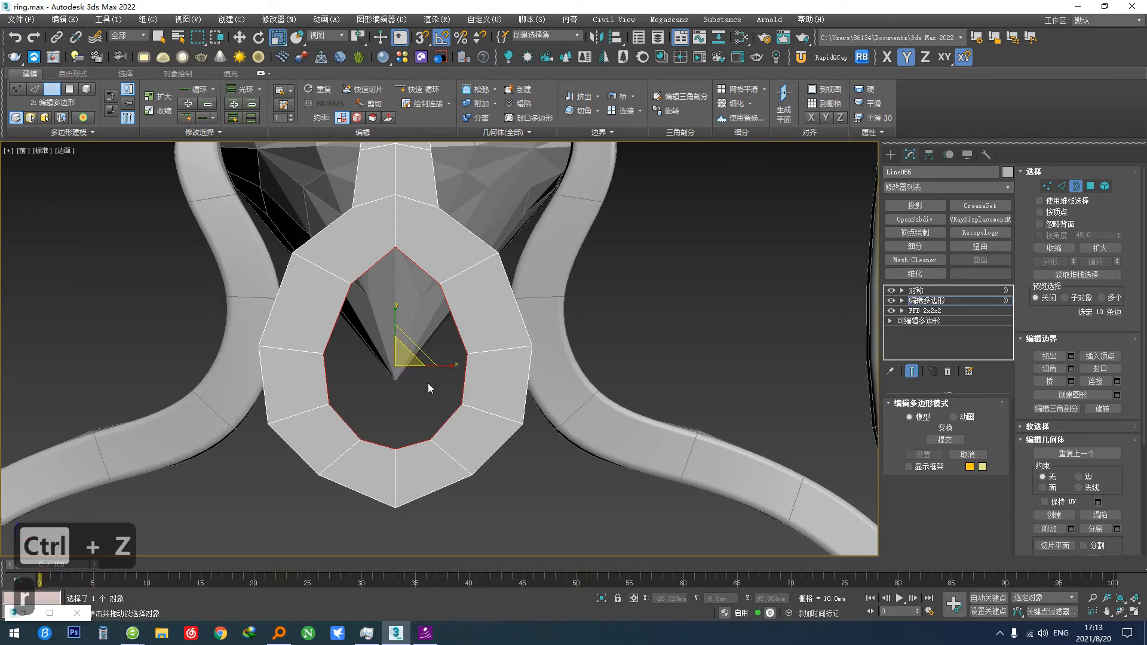
drag(442, 366, 432, 367)
drag(396, 328, 396, 330)
middle_drag(538, 358, 523, 393)
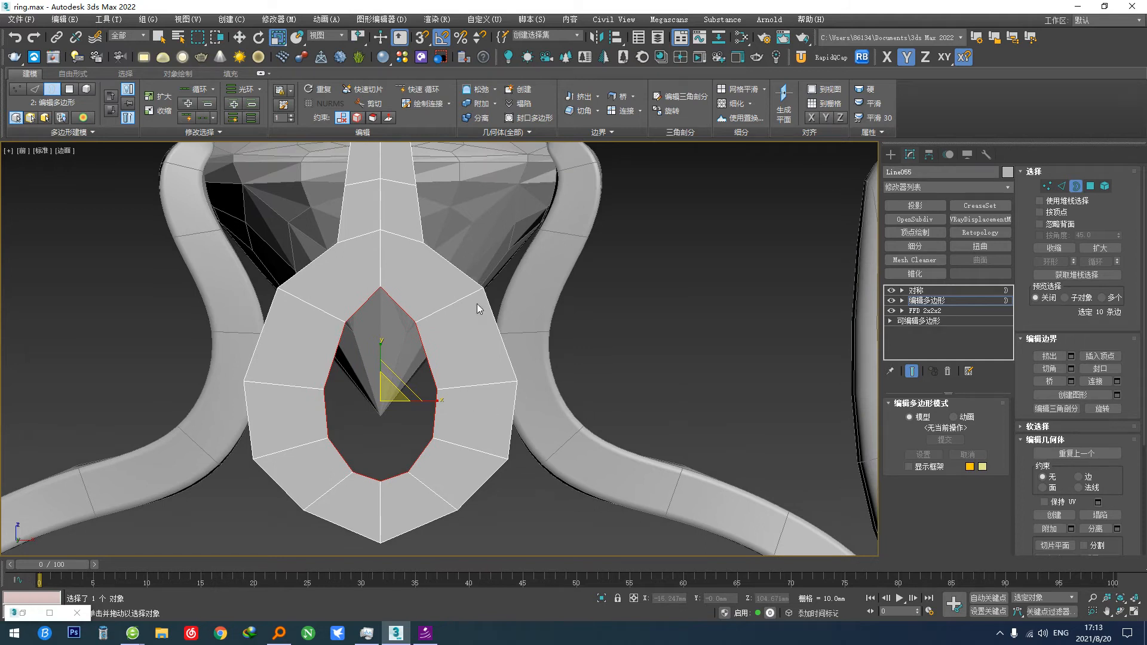
Step: Move the outer side vertices of the teardrop loop inward to slim its outline between the side strands
click(1048, 186)
scroll(476, 293, up, 2)
mouse_move(472, 267)
mouse_down()
mouse_move(500, 309)
mouse_move(484, 278)
mouse_up()
key(w)
click(536, 417)
drag(550, 405, 520, 408)
middle_drag(507, 422, 477, 341)
mouse_move(480, 435)
mouse_down()
mouse_move(503, 467)
mouse_move(487, 432)
mouse_up()
drag(412, 532, 429, 499)
Step: Lower the bottom vertex of the loop's inner opening to even out the band's thickness there
middle_drag(419, 519, 407, 393)
drag(292, 459, 300, 411)
middle_drag(300, 412, 309, 479)
click(310, 420)
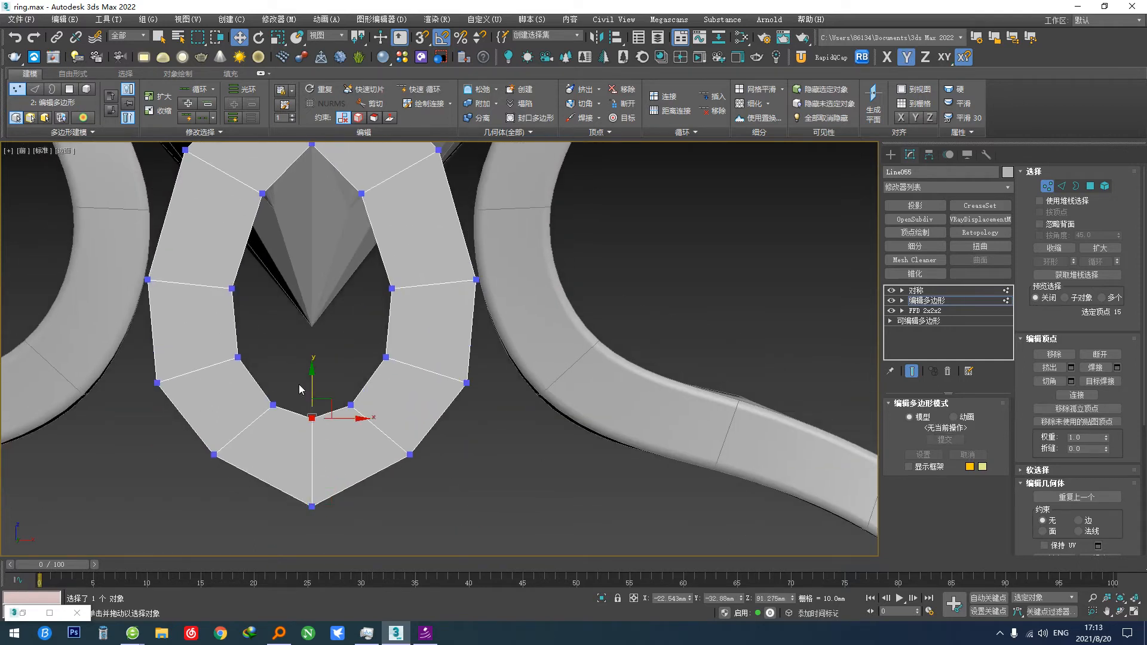
drag(307, 397, 307, 408)
middle_drag(340, 390, 347, 485)
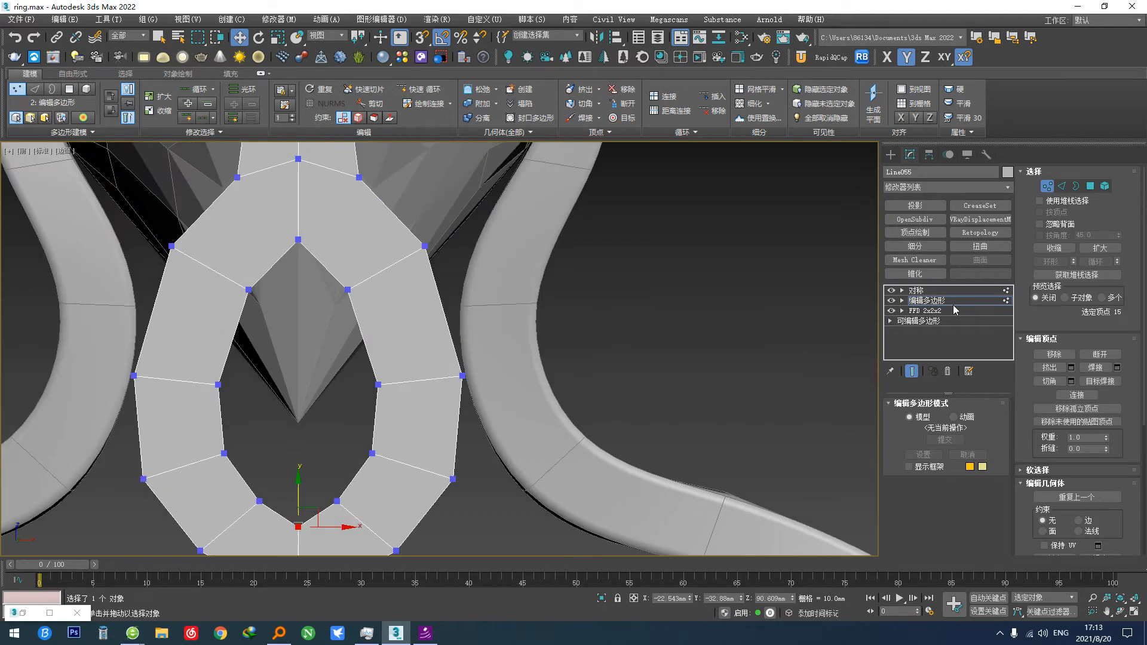
Step: Move the inner vertices of the side strands toward the teardrop loop at the Editable Poly level, closing the gaps beside it
click(544, 366)
click(920, 300)
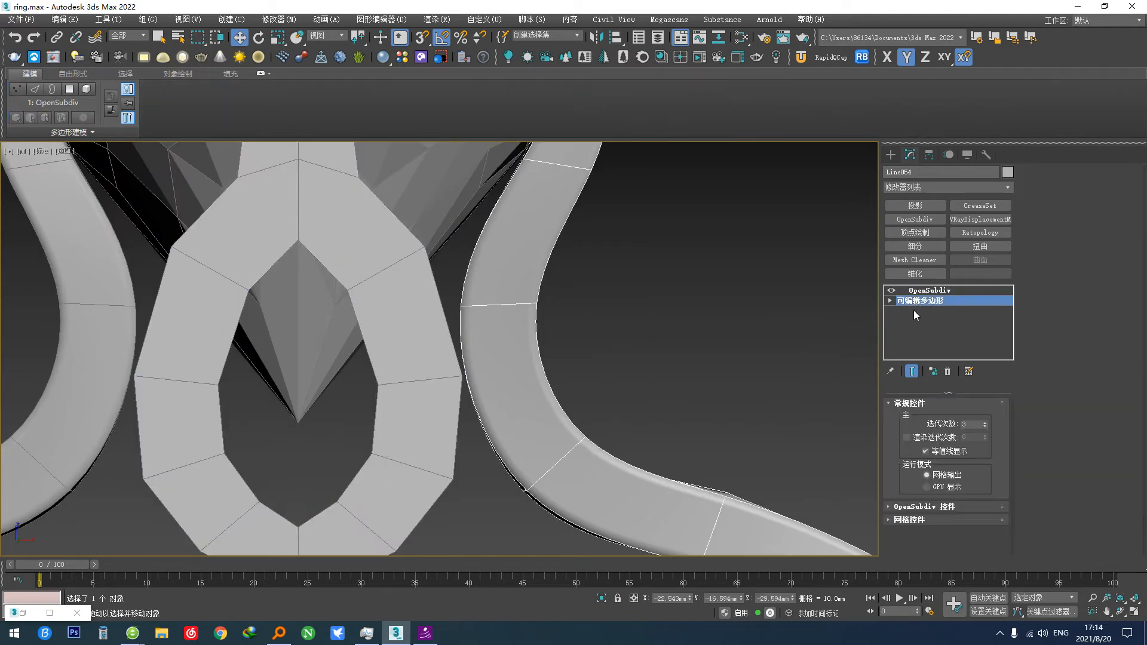
click(914, 418)
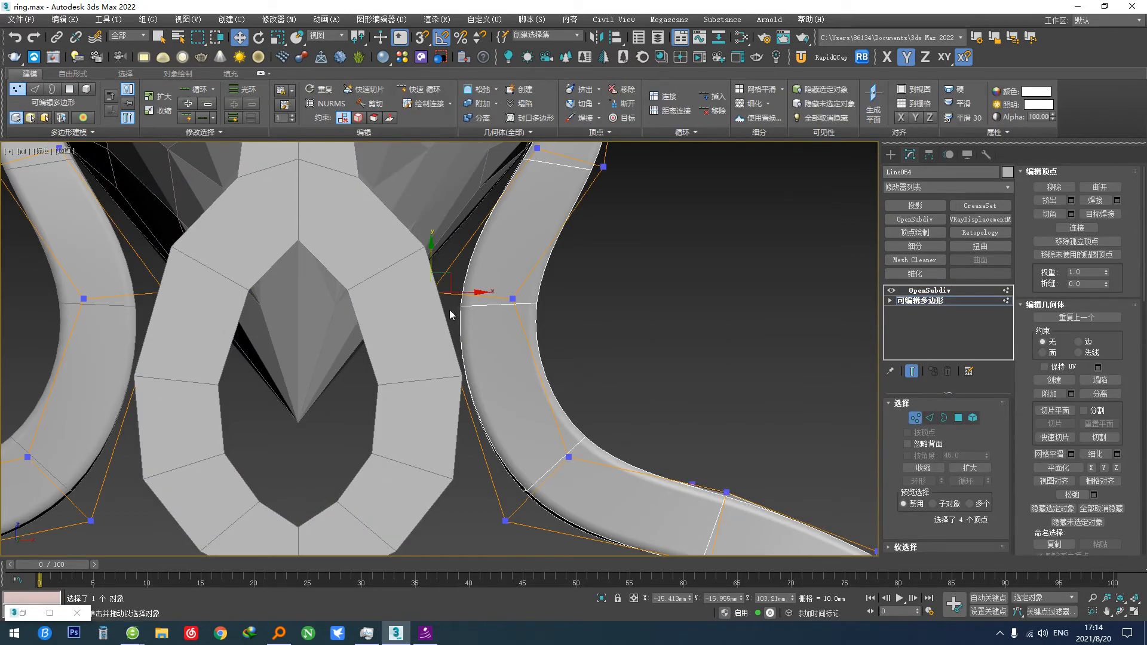
ctrl+drag(582, 333, 549, 299)
click(516, 521)
drag(538, 525, 513, 525)
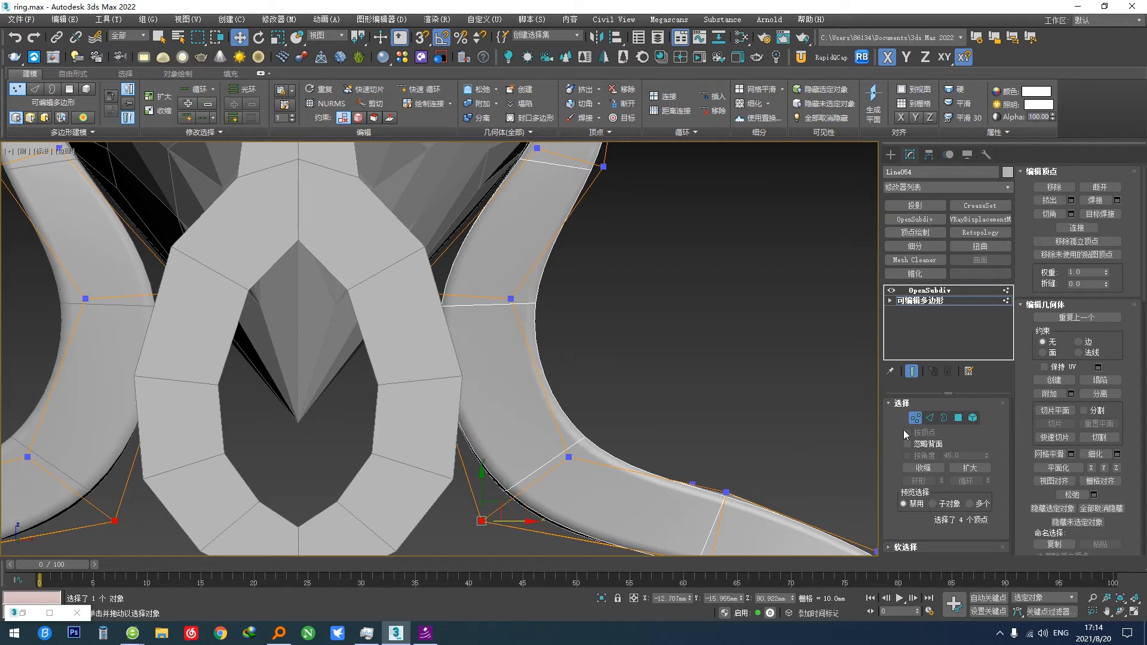
click(915, 418)
Step: Adjust the teardrop loop's upper outer vertices slightly inward and the upper vertices of its inner opening in the Edit Poly modifier
click(410, 358)
scroll(425, 355, down, 3)
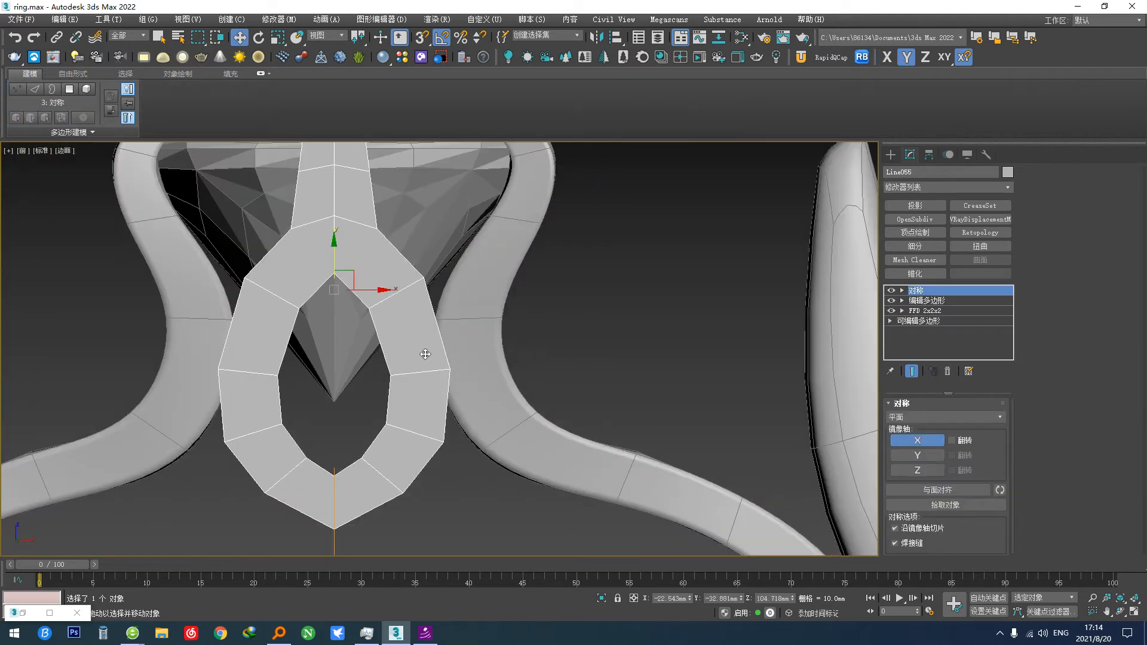
click(971, 299)
click(1047, 186)
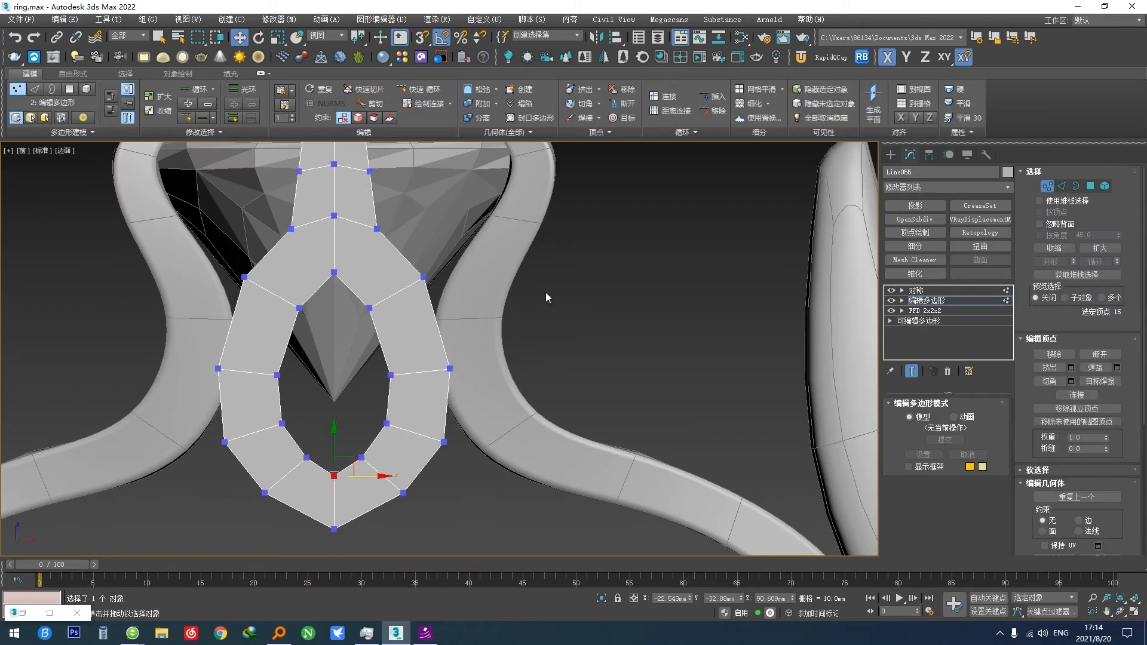
scroll(427, 335, up, 3)
click(458, 394)
click(421, 272)
click(349, 308)
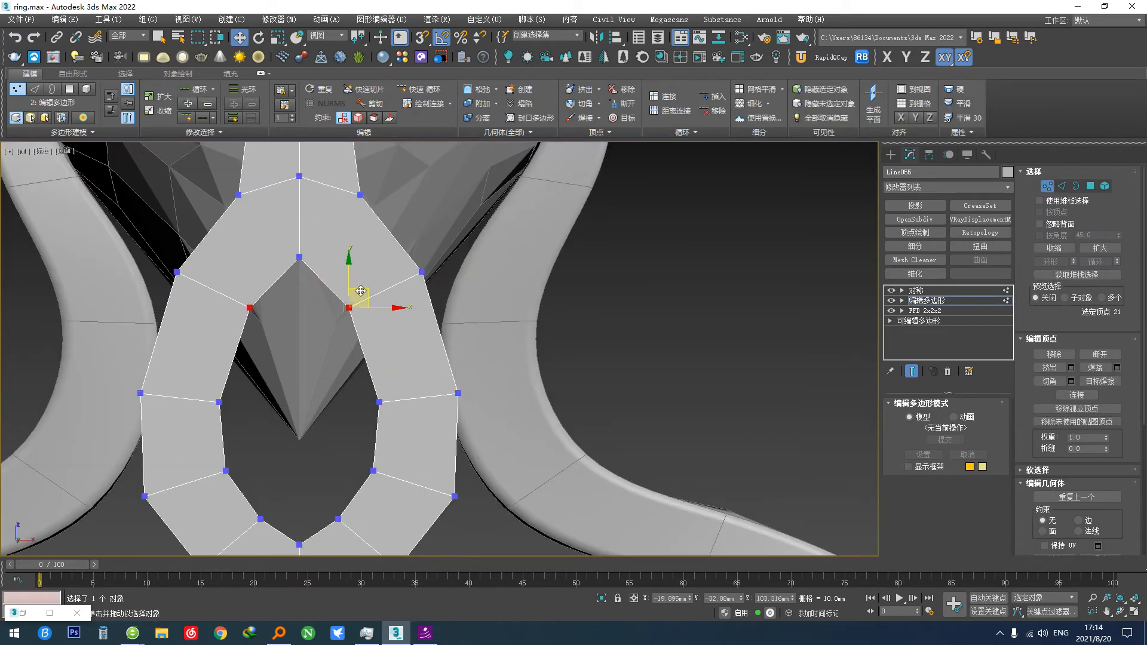
Step: Lower the row of vertices at the base of the loop's neck and switch to scaling them
scroll(311, 344, down, 4)
scroll(311, 320, up, 4)
drag(270, 246, 323, 250)
key(ctrl+z)
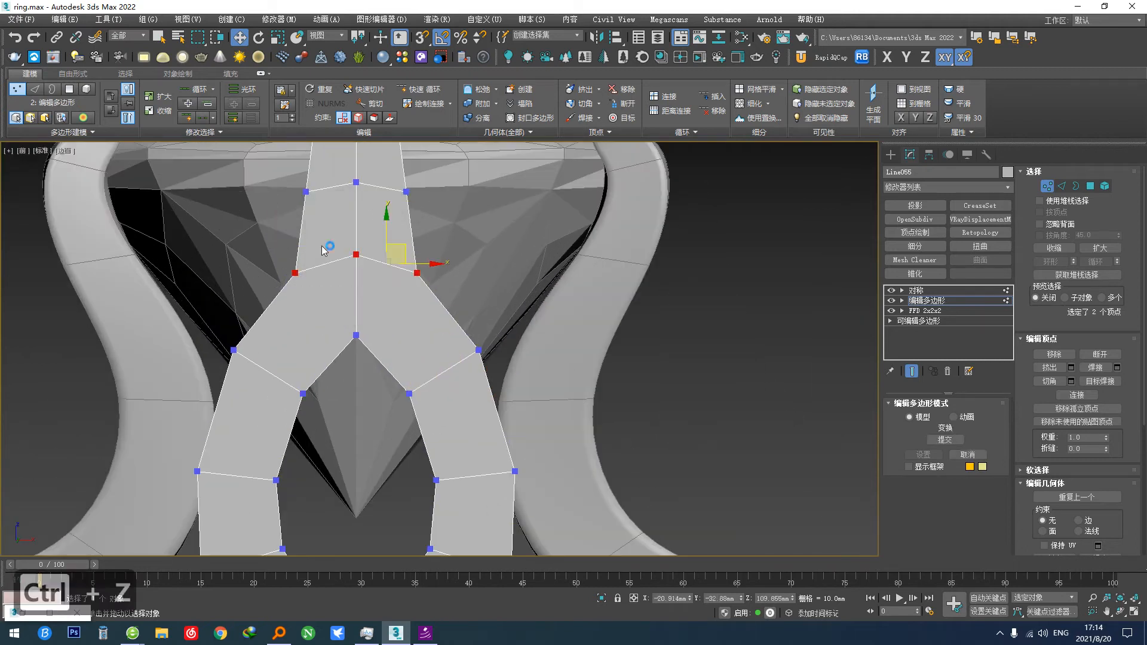
drag(387, 231, 387, 246)
middle_drag(328, 264, 328, 341)
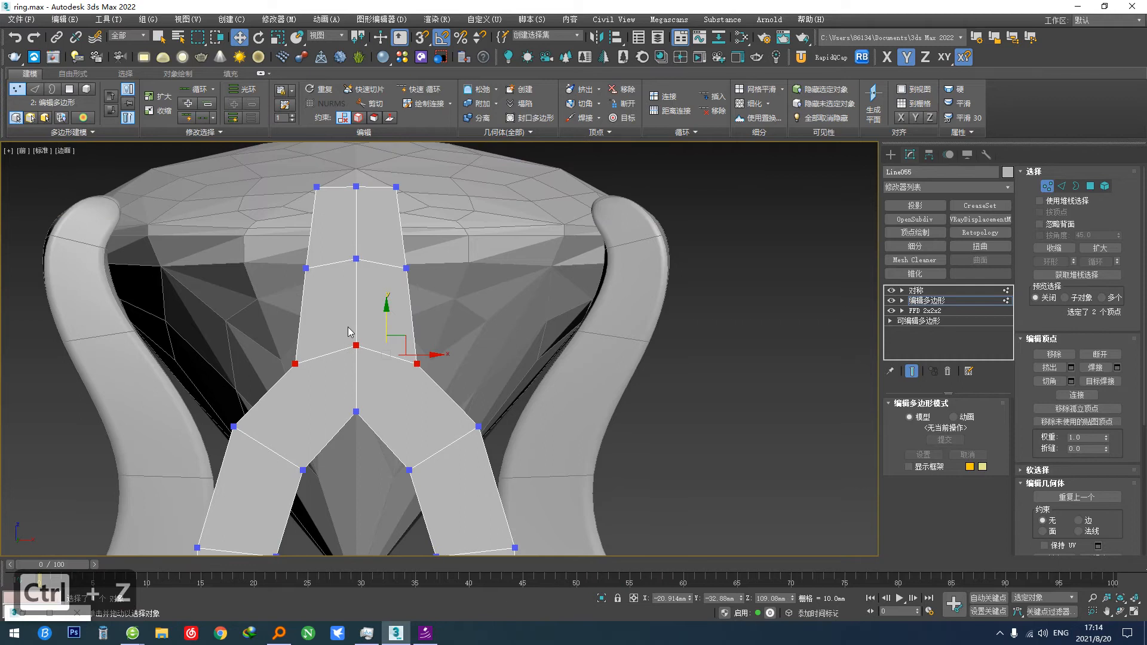
key(r)
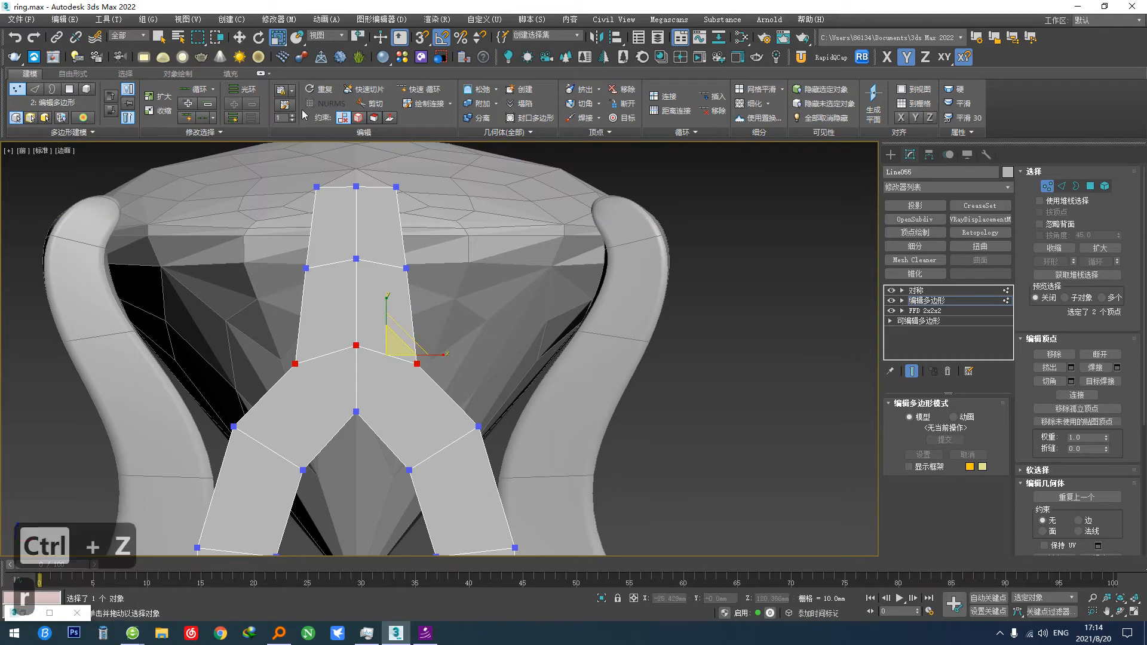
mouse_move(277, 38)
mouse_down()
mouse_move(283, 70)
mouse_move(279, 41)
mouse_up()
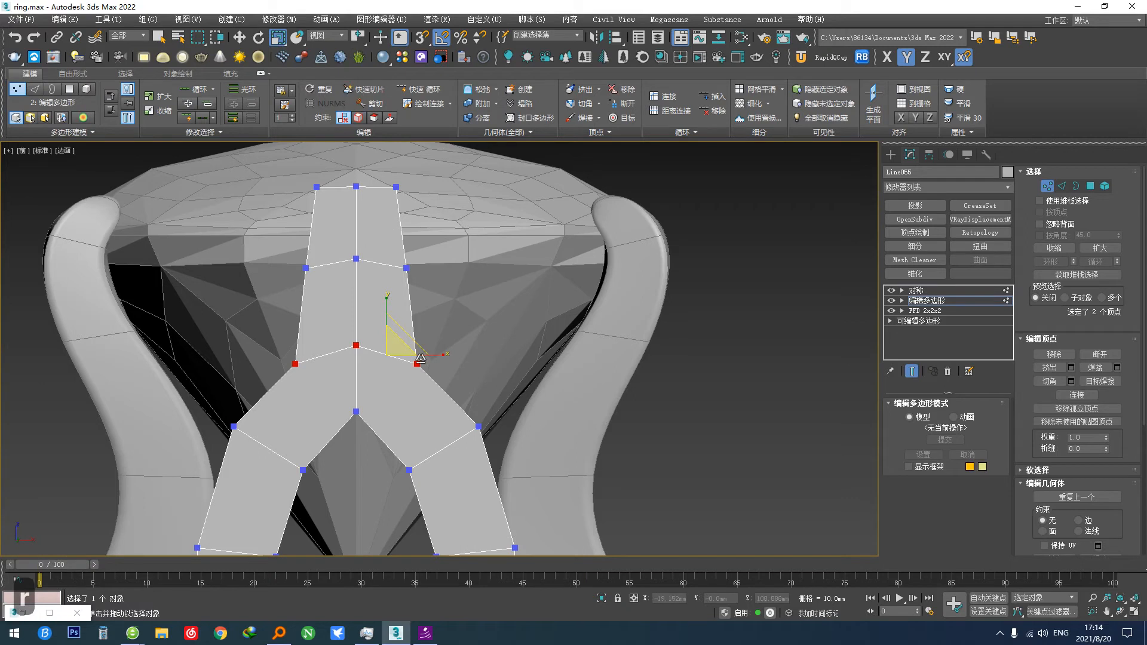
Step: Move the side vertices where the stem meets the teardrop loop slightly inward in the front view
alt+middle_drag(436, 368, 339, 375)
alt+middle_drag(324, 379, 416, 399)
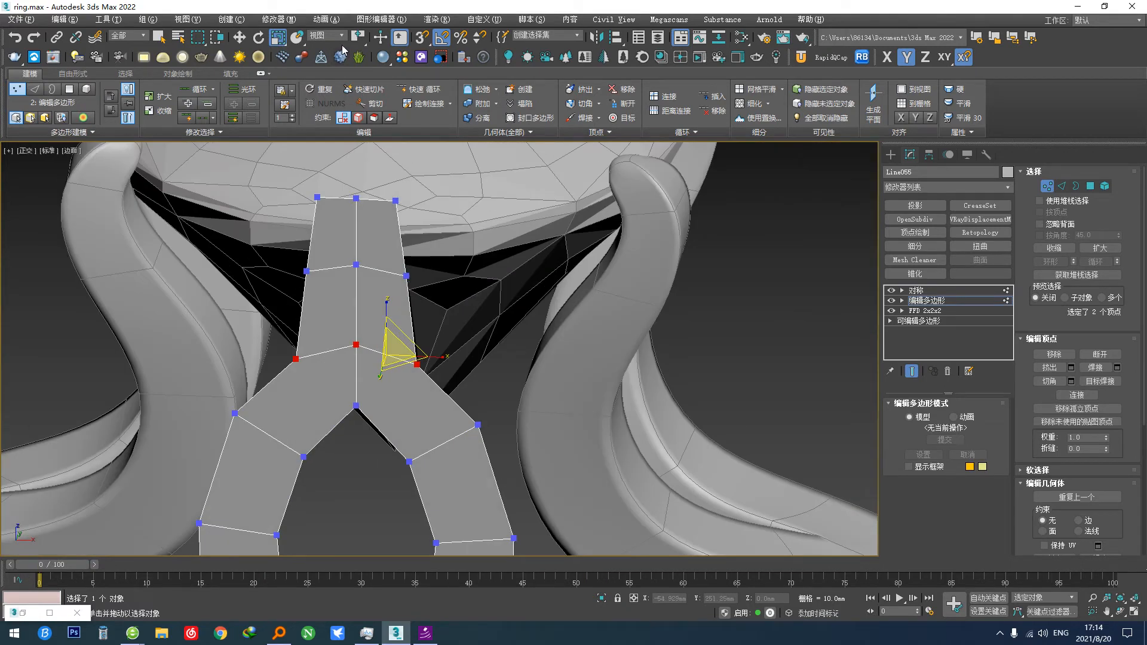
key(f)
key(z)
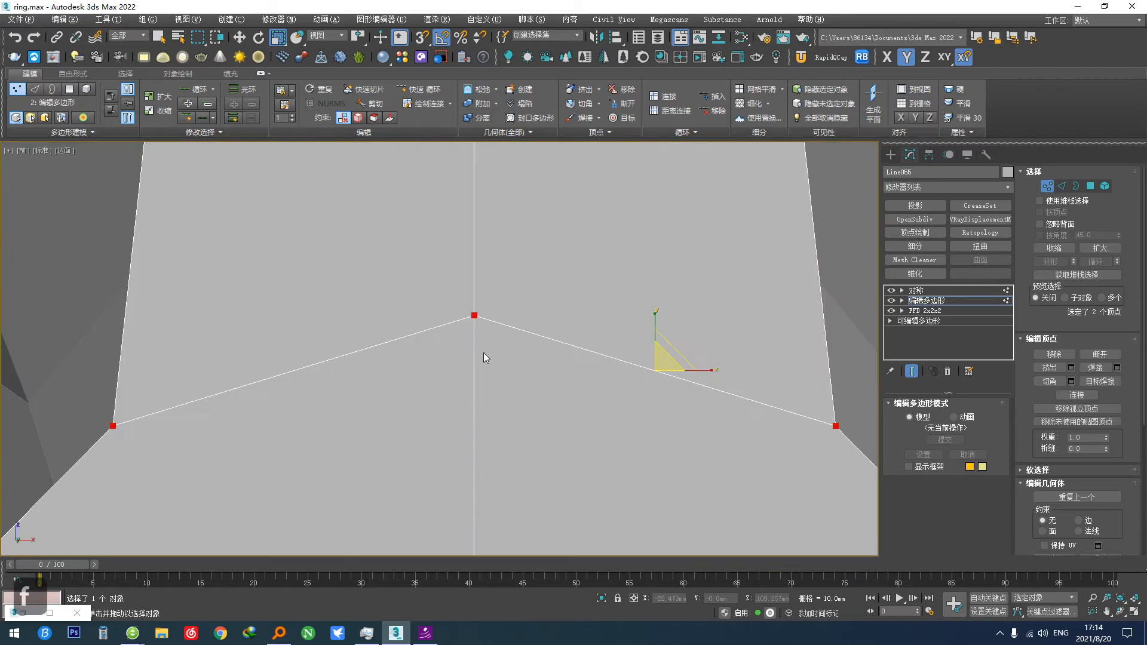
scroll(484, 357, down, 5)
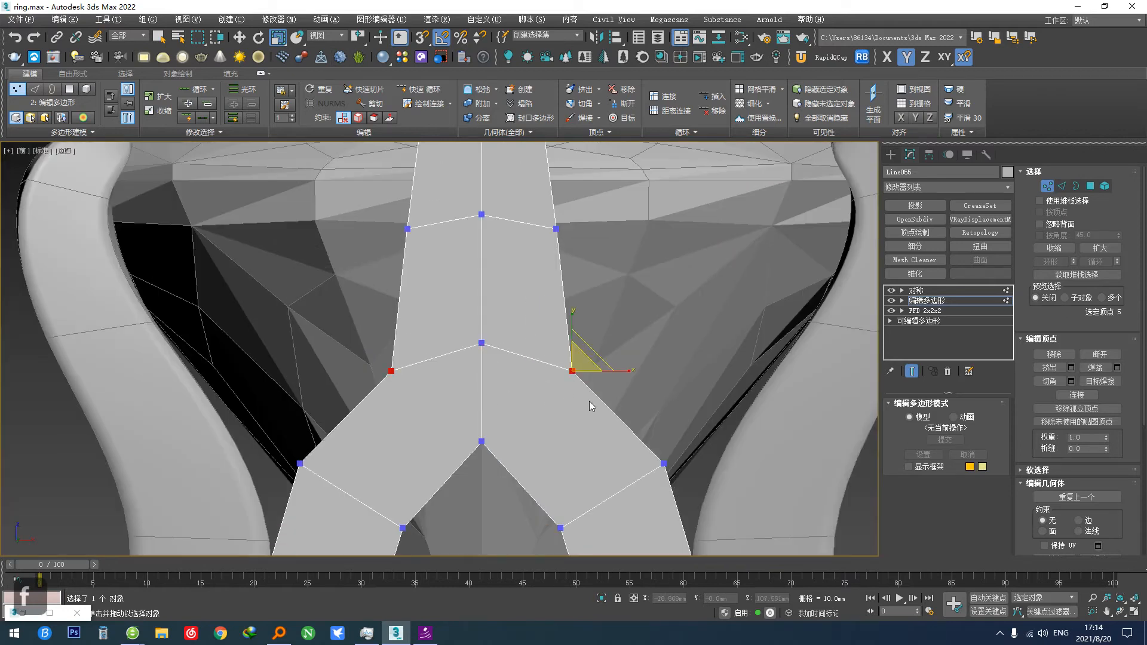
drag(303, 307, 302, 303)
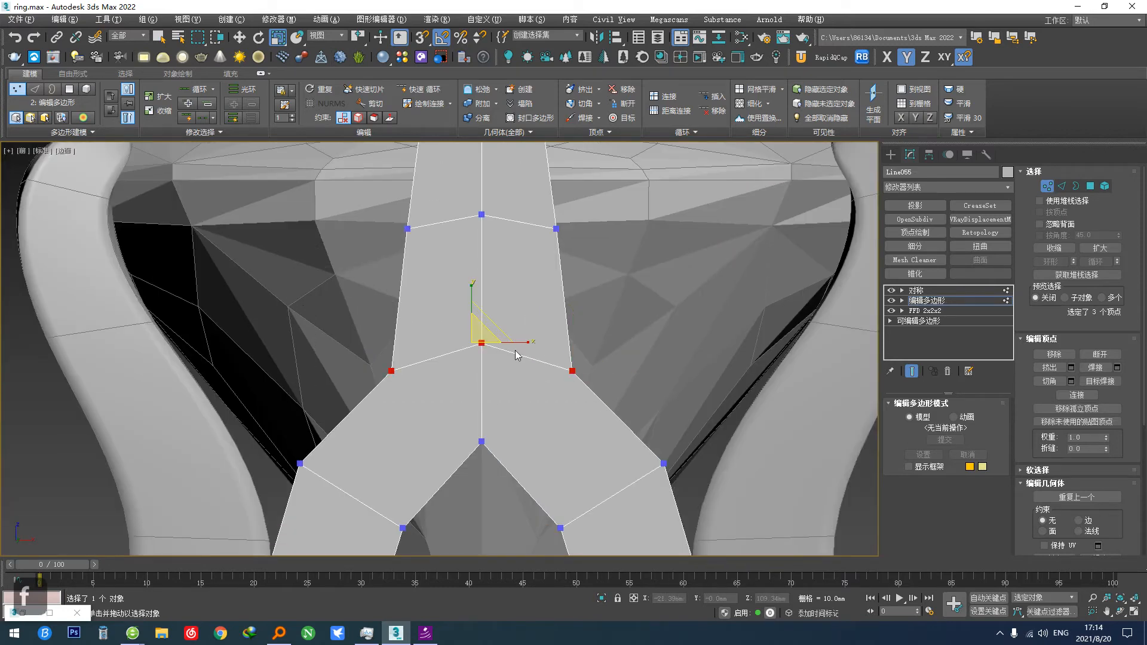
click(676, 393)
scroll(556, 355, down, 5)
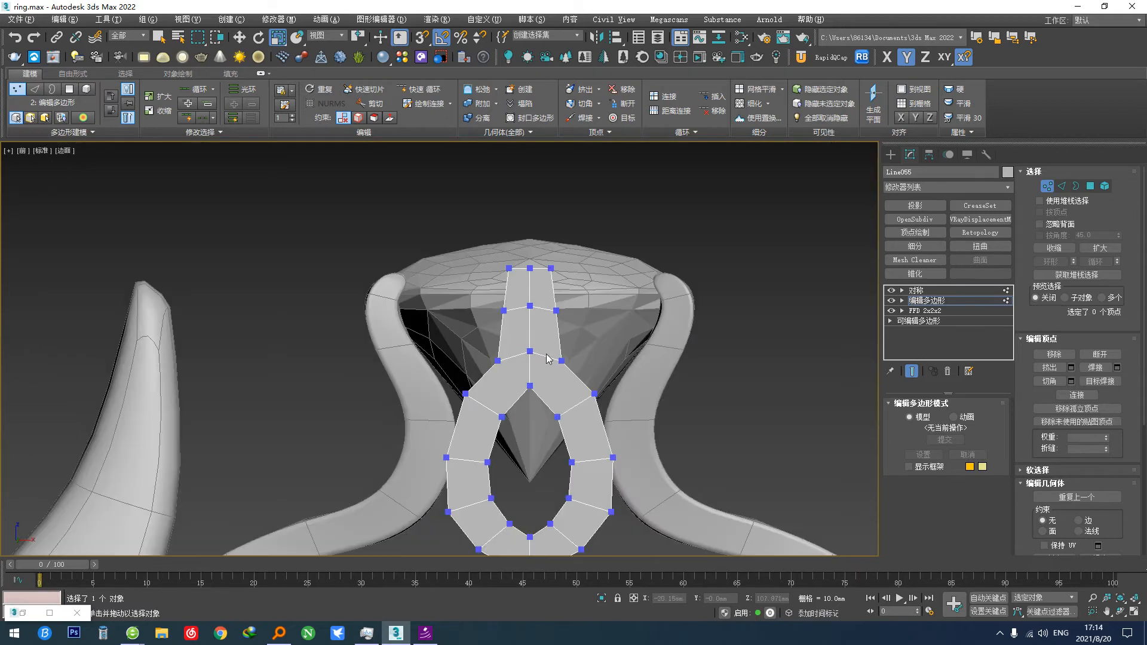
scroll(567, 352, up, 3)
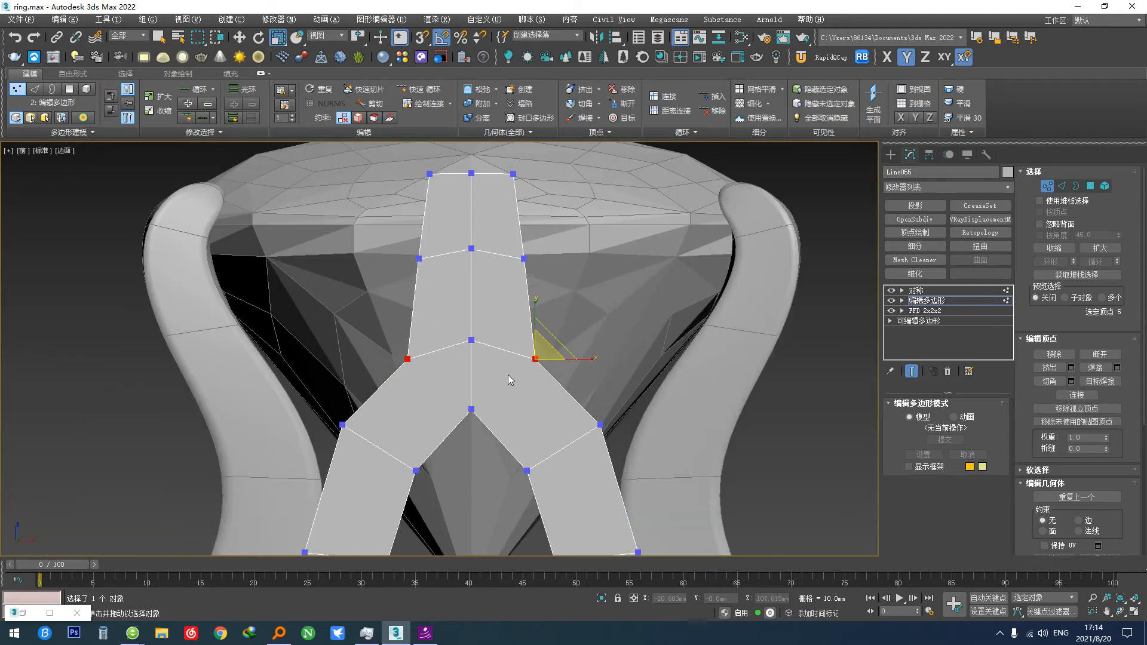
key(w)
drag(556, 347, 551, 346)
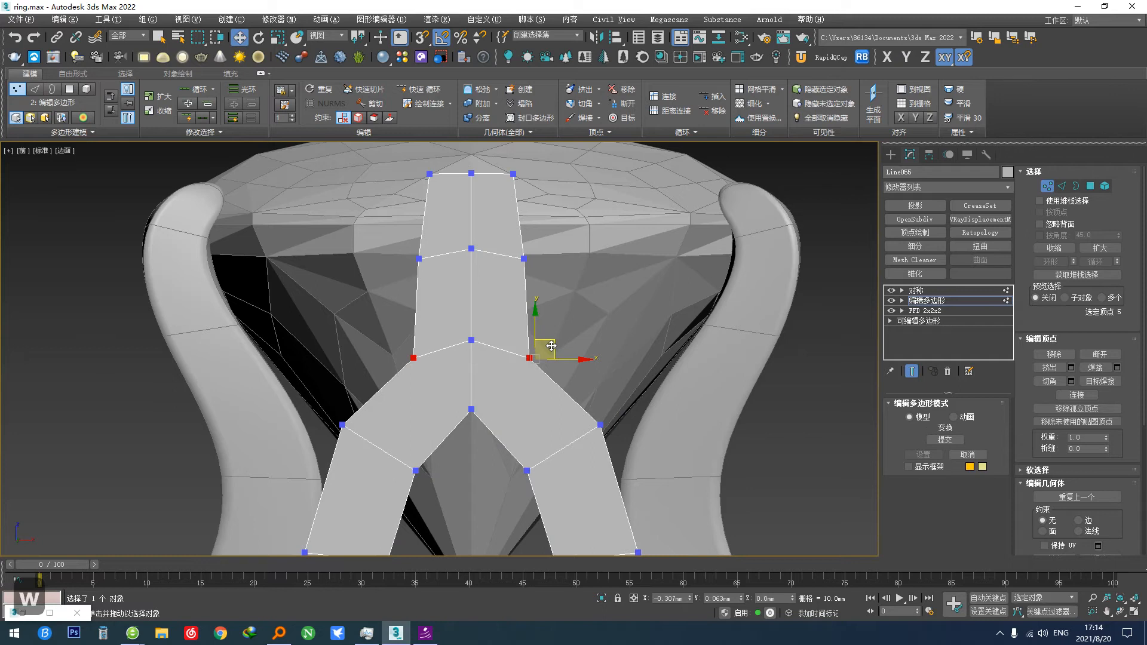
Step: Nudge the side vertices halfway up the stem and move the loop opening's side vertices slightly outward
click(524, 258)
drag(546, 251, 545, 250)
scroll(566, 287, down, 3)
middle_drag(593, 354, 538, 302)
scroll(533, 334, up, 2)
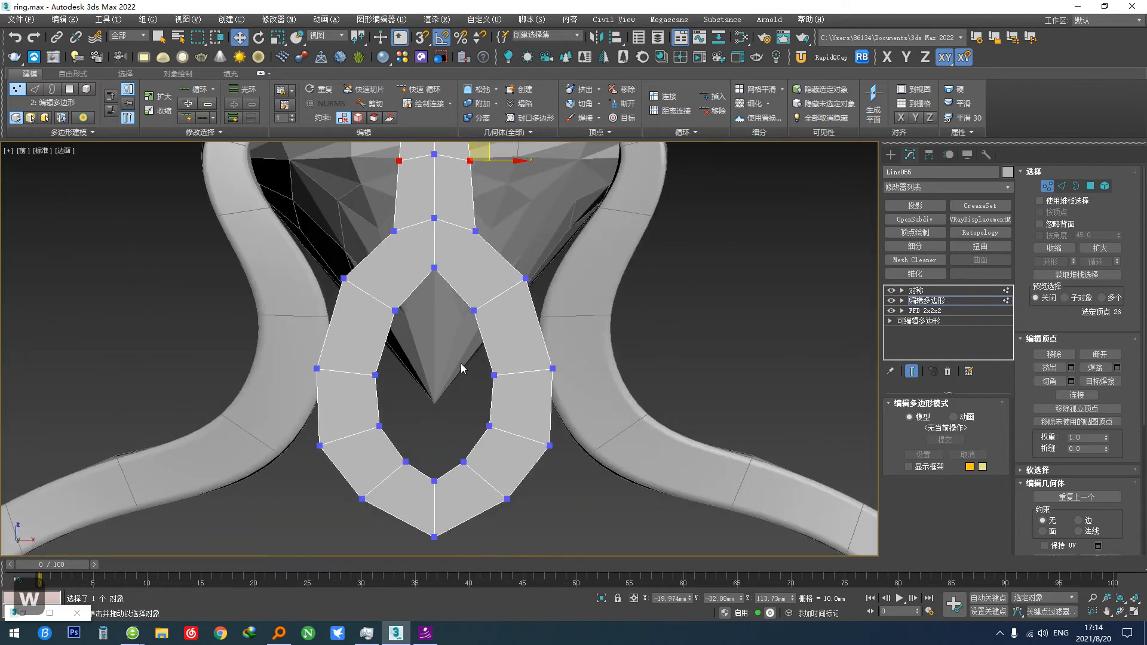
click(494, 375)
drag(526, 376, 528, 375)
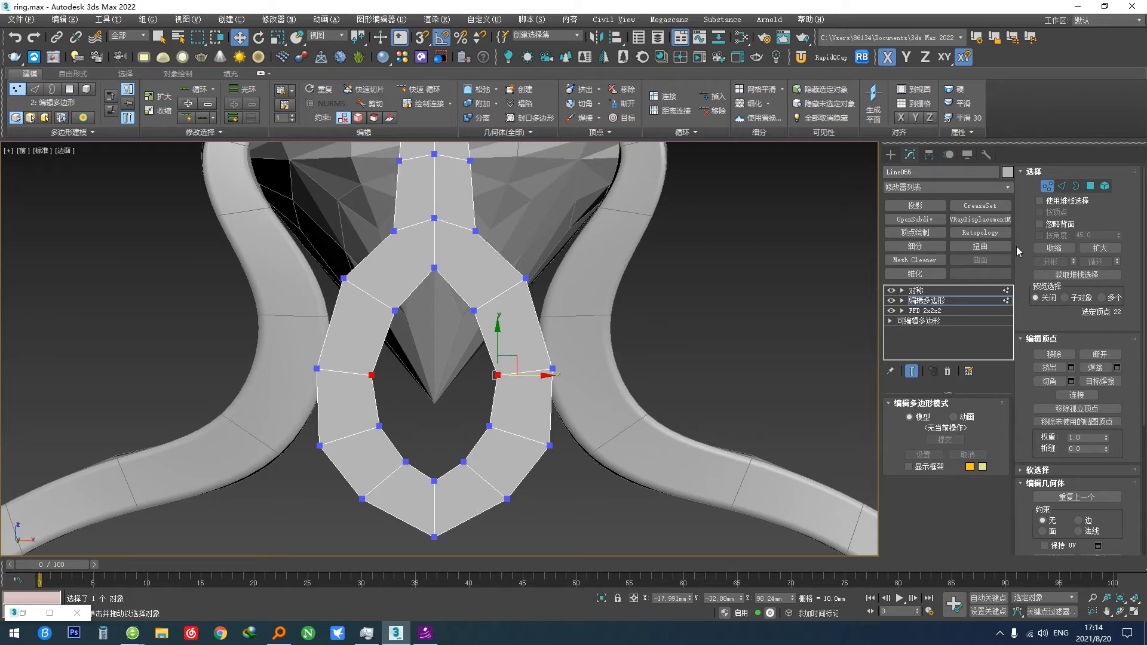
Step: Leave vertex editing and apply a Shell modifier with an inner amount of 4.29 mm to the loop piece
click(1047, 187)
right_click(646, 382)
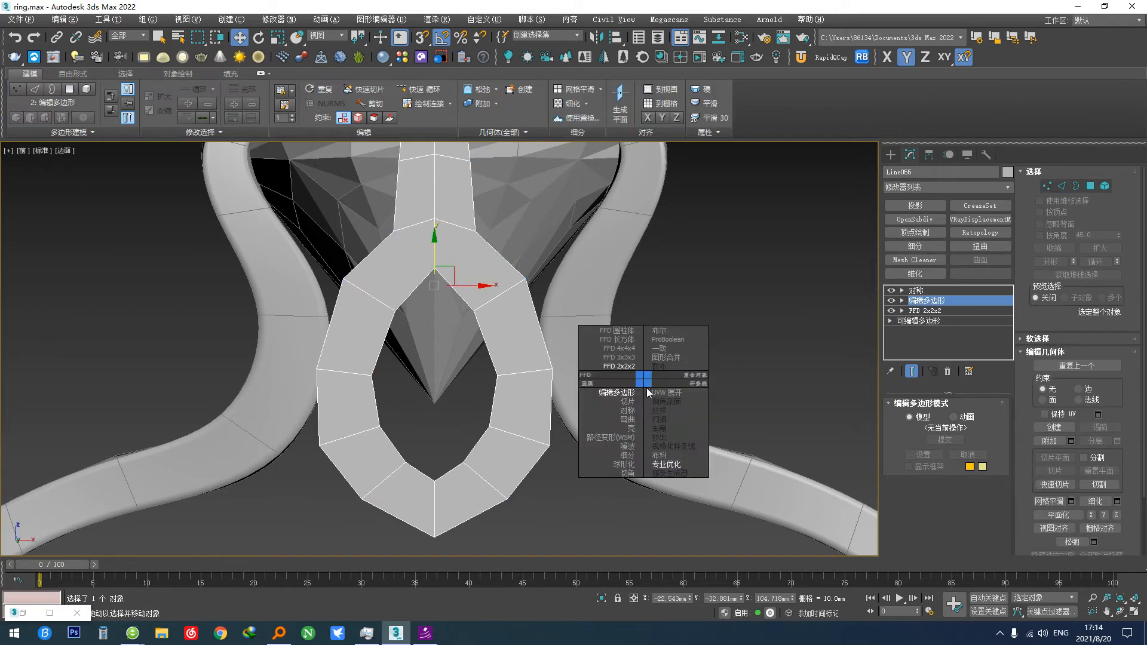
click(628, 429)
alt+middle_drag(609, 428, 489, 419)
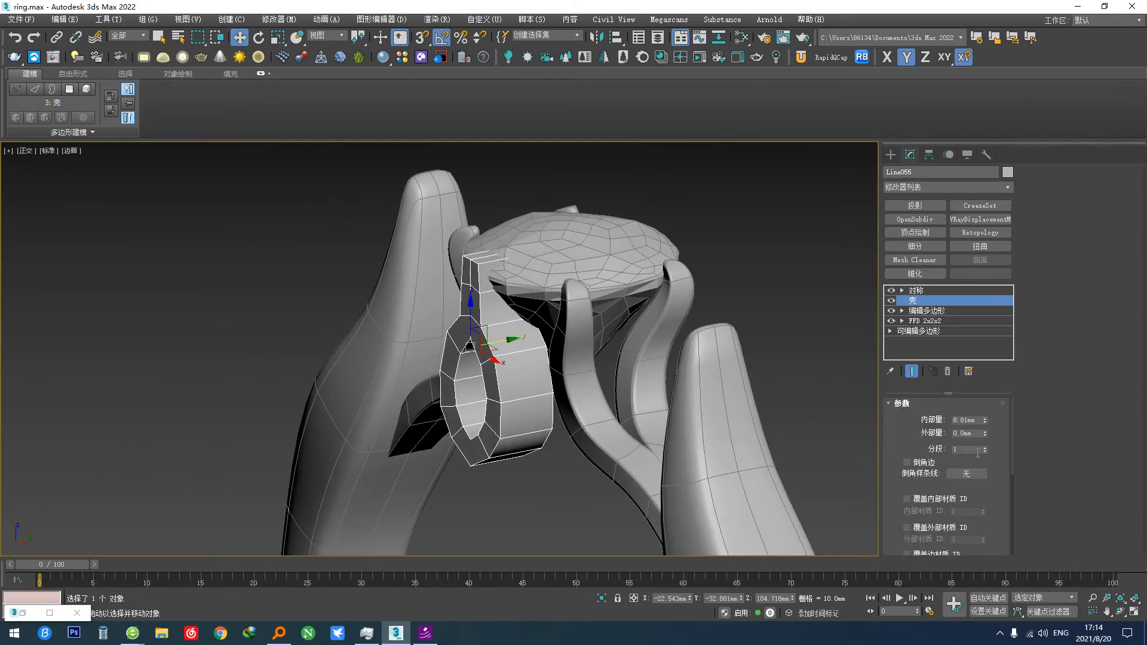
drag(987, 479, 985, 584)
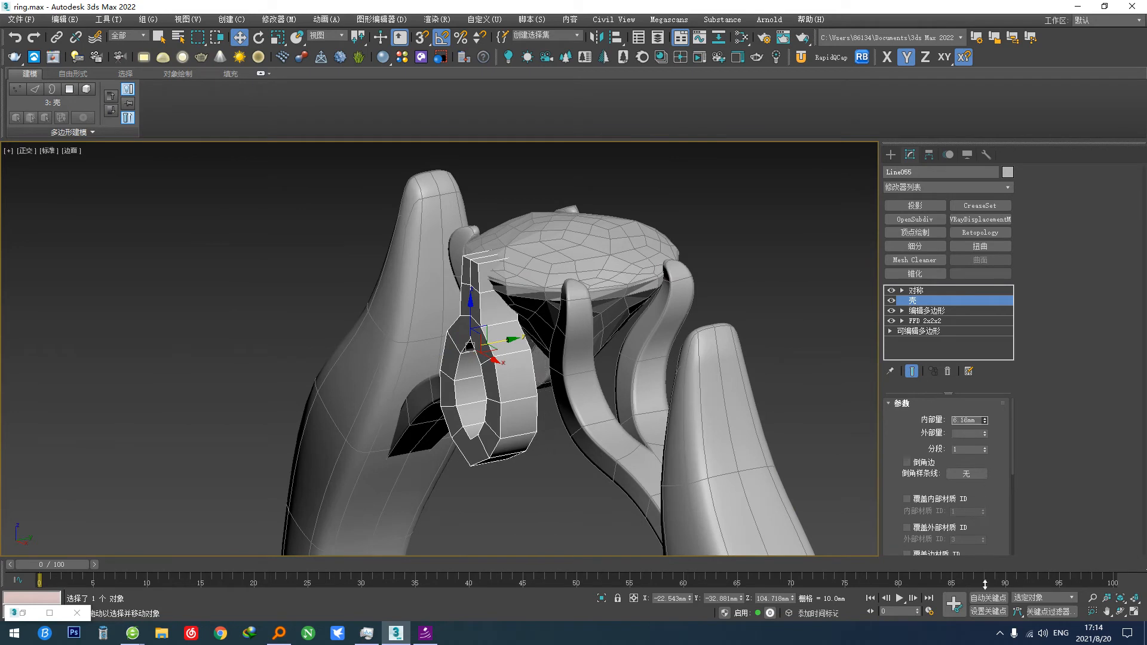
mouse_move(680, 323)
alt+middle_down()
mouse_move(660, 299)
mouse_move(671, 323)
alt+middle_up()
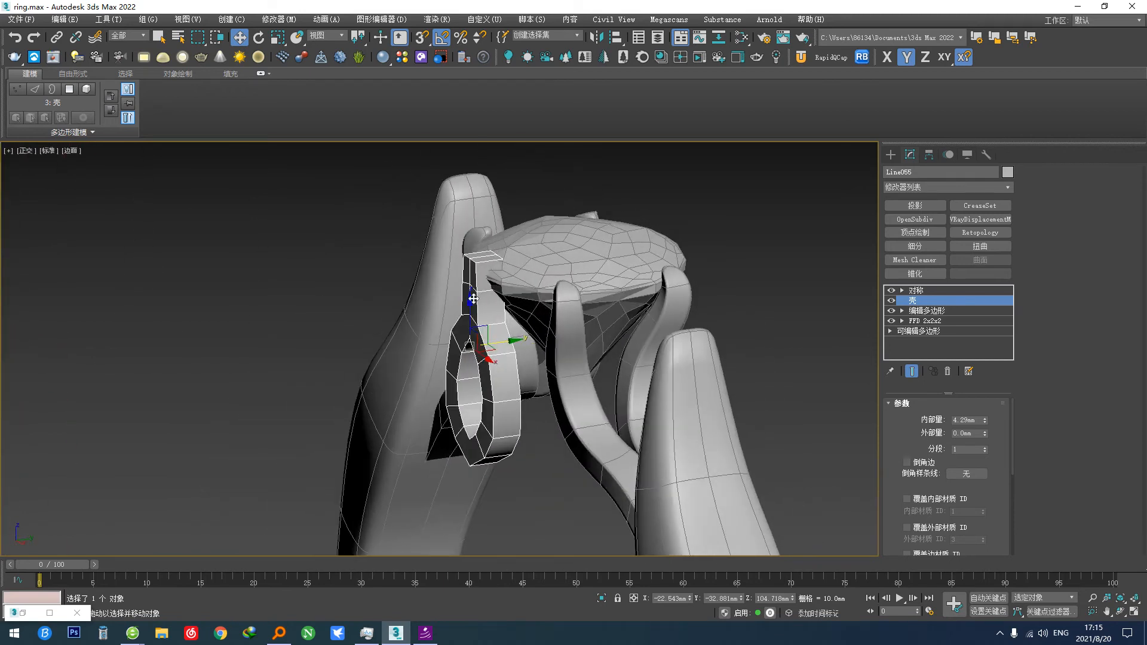
scroll(473, 299, up, 5)
Step: Add an FFD 3x3x3 modifier above the Shell and undo the accidental selection of the neighbouring ring part
right_click(635, 308)
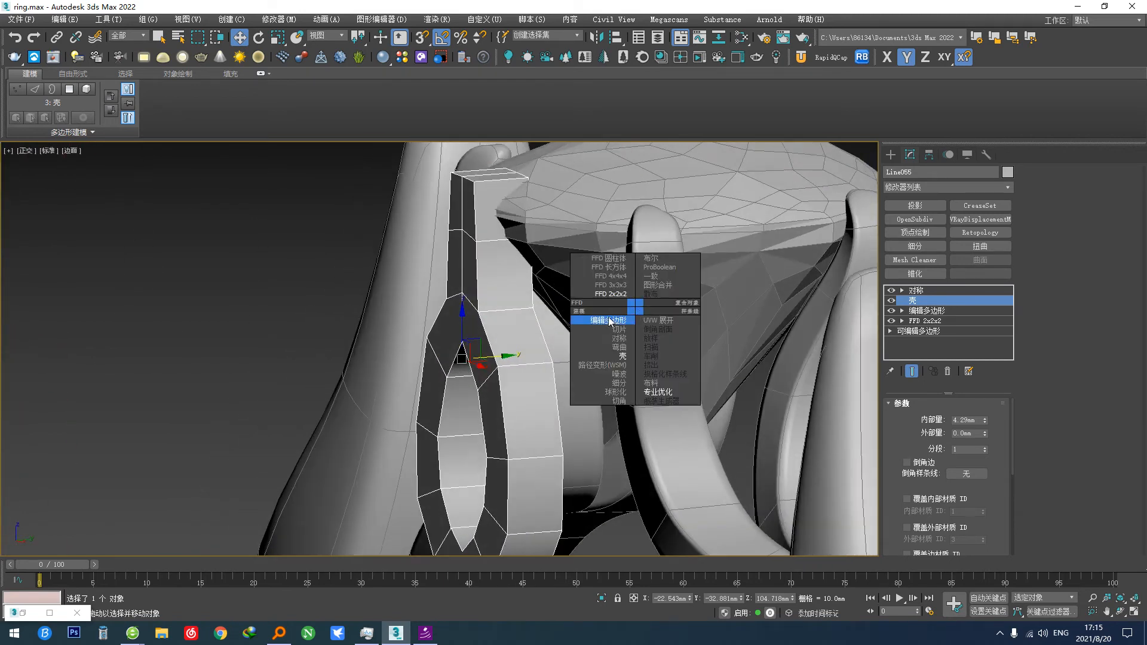
click(611, 285)
scroll(611, 287, down, 3)
alt+middle_drag(611, 287, 582, 322)
alt+middle_drag(580, 228, 617, 248)
scroll(539, 251, up, 3)
drag(454, 167, 594, 272)
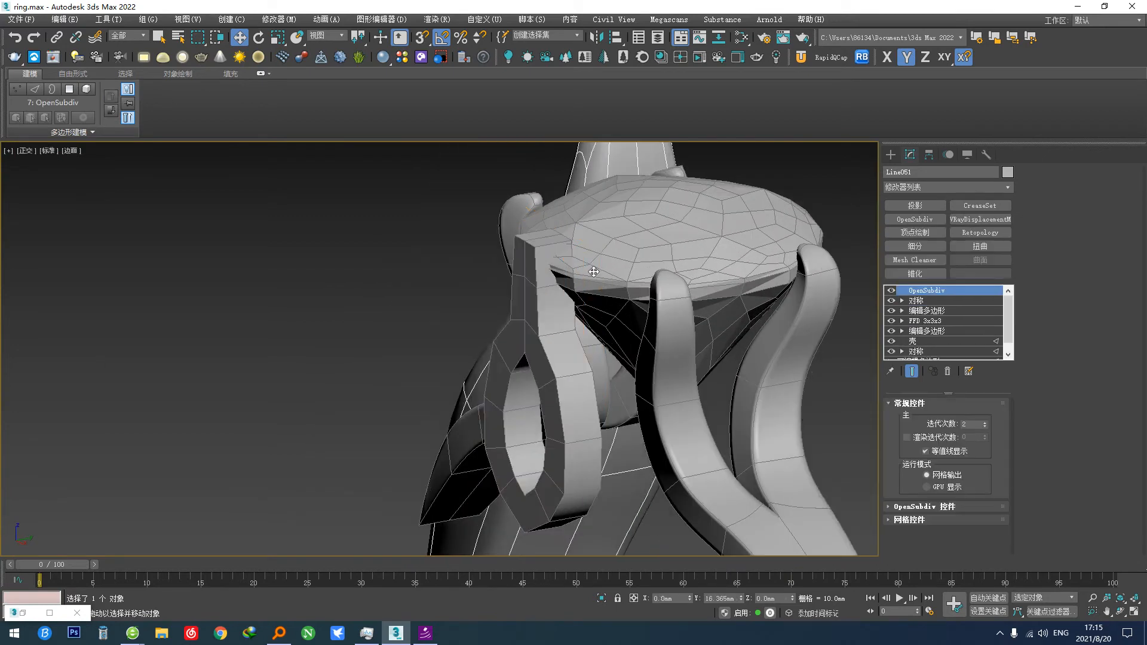
key(ctrl+z)
key(ctrl+z)
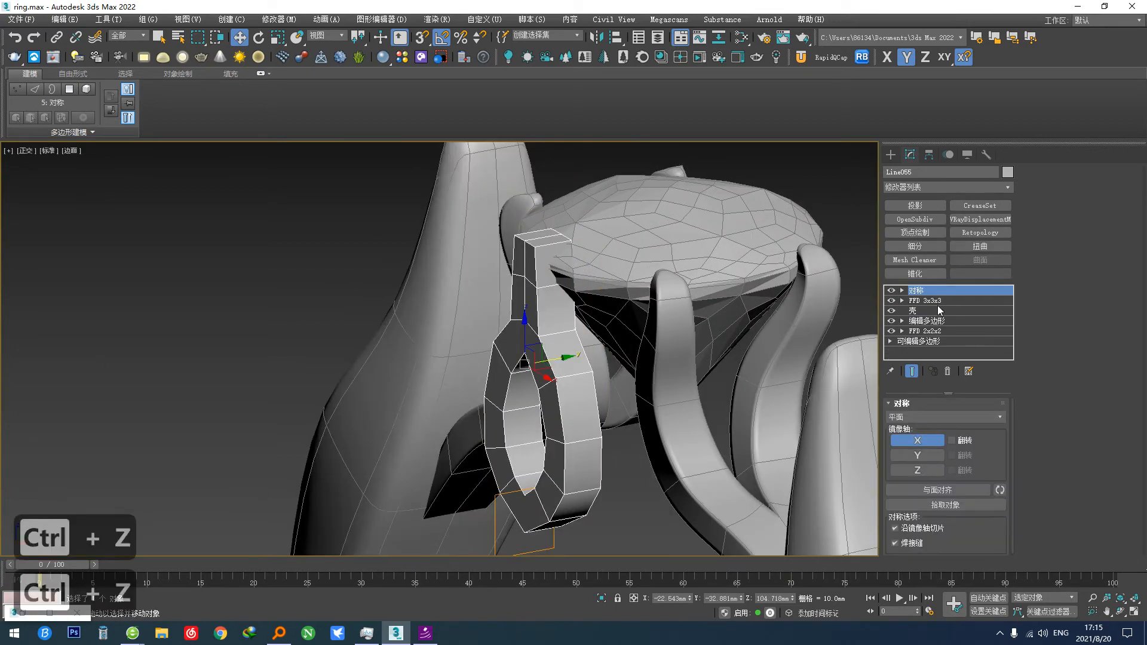
Step: Select the FFD lattice's top control points and move them away from the gem so the stem leans outward
click(939, 301)
key(1)
drag(447, 181, 589, 296)
alt+middle_drag(589, 295, 561, 294)
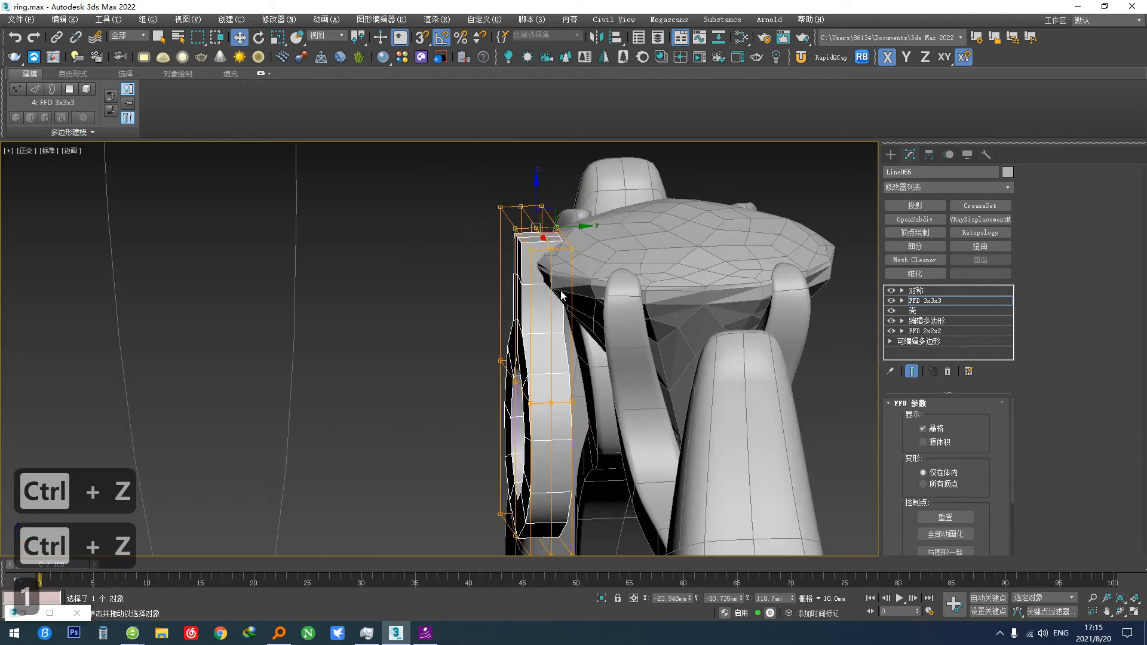
drag(583, 230, 523, 251)
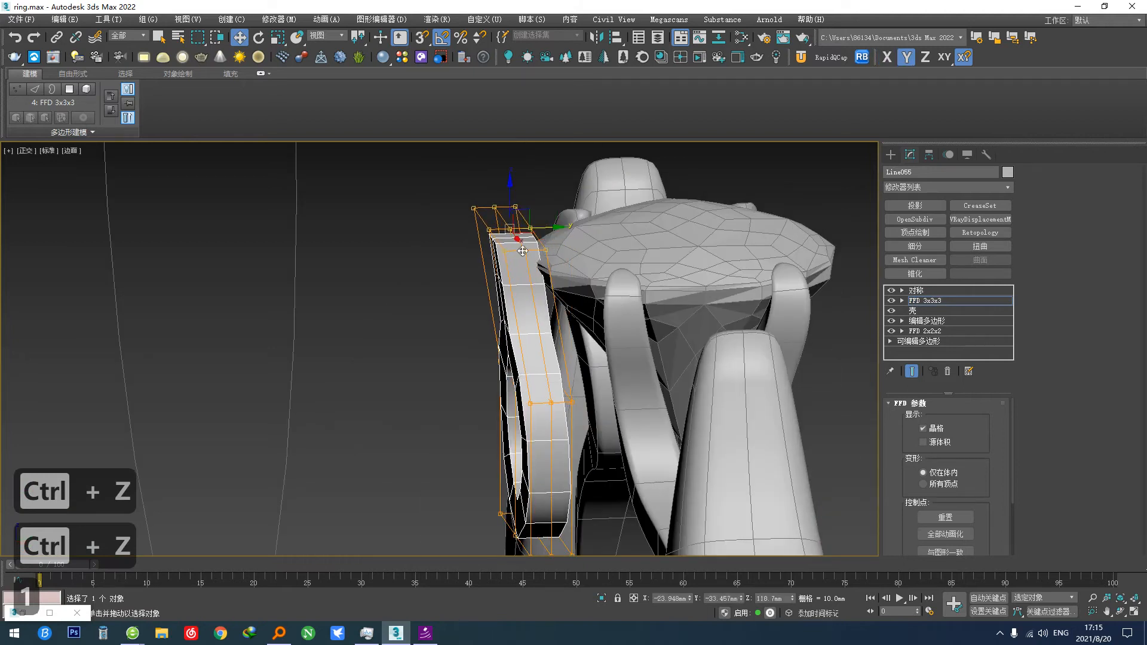
alt+middle_drag(501, 254, 506, 266)
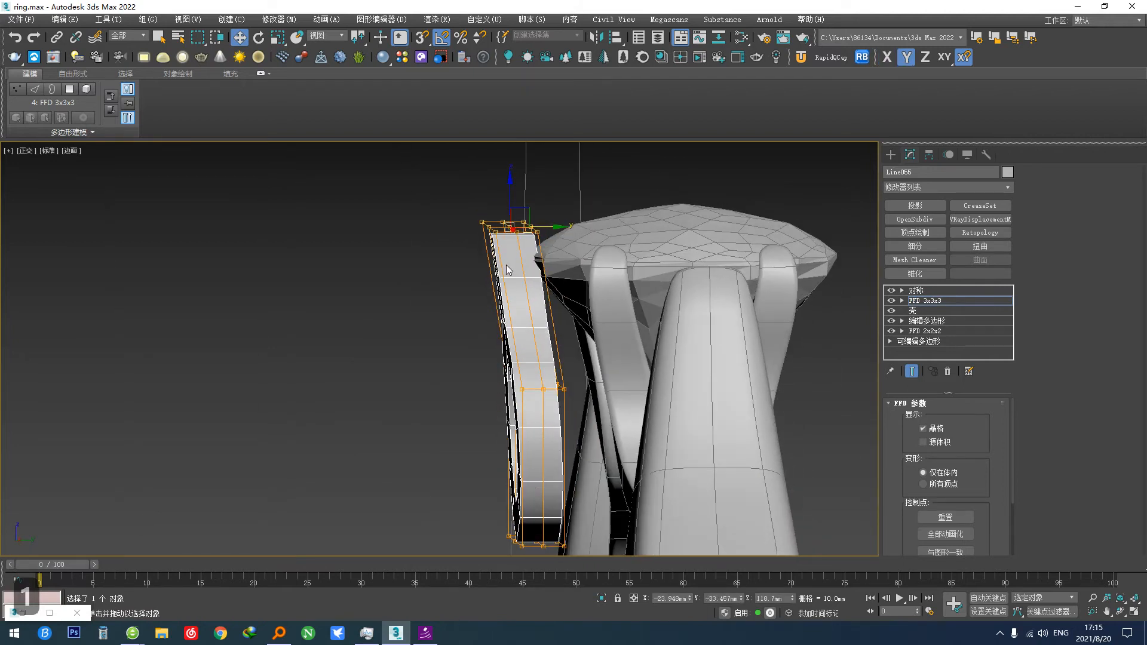
Step: Rotate the FFD lattice's top control points by 15 degrees in the left view to tilt the stem's tip
key(l)
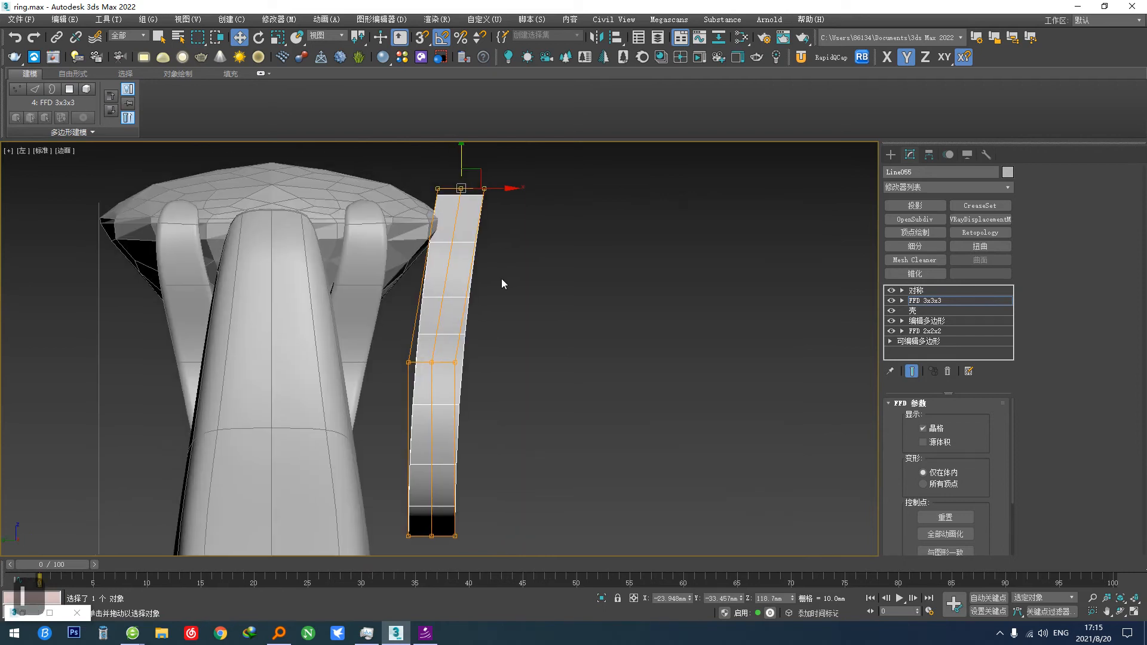
key(e)
scroll(472, 167, up, 3)
drag(478, 170, 482, 177)
key(ctrl+z)
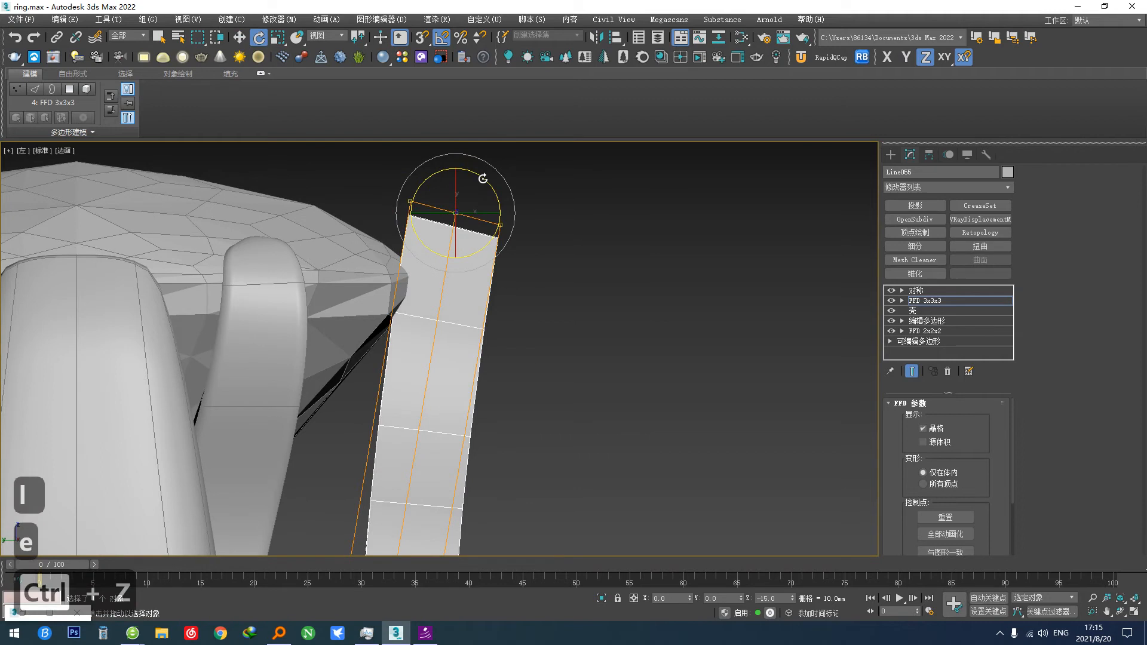
Step: Move the FFD lattice's bottom control points toward the centre of the ring
scroll(487, 270, down, 3)
drag(403, 308, 409, 332)
key(w)
drag(478, 531, 389, 507)
alt+middle_drag(422, 475, 251, 475)
scroll(378, 354, up, 3)
alt+middle_drag(386, 354, 330, 357)
alt+middle_drag(370, 421, 330, 521)
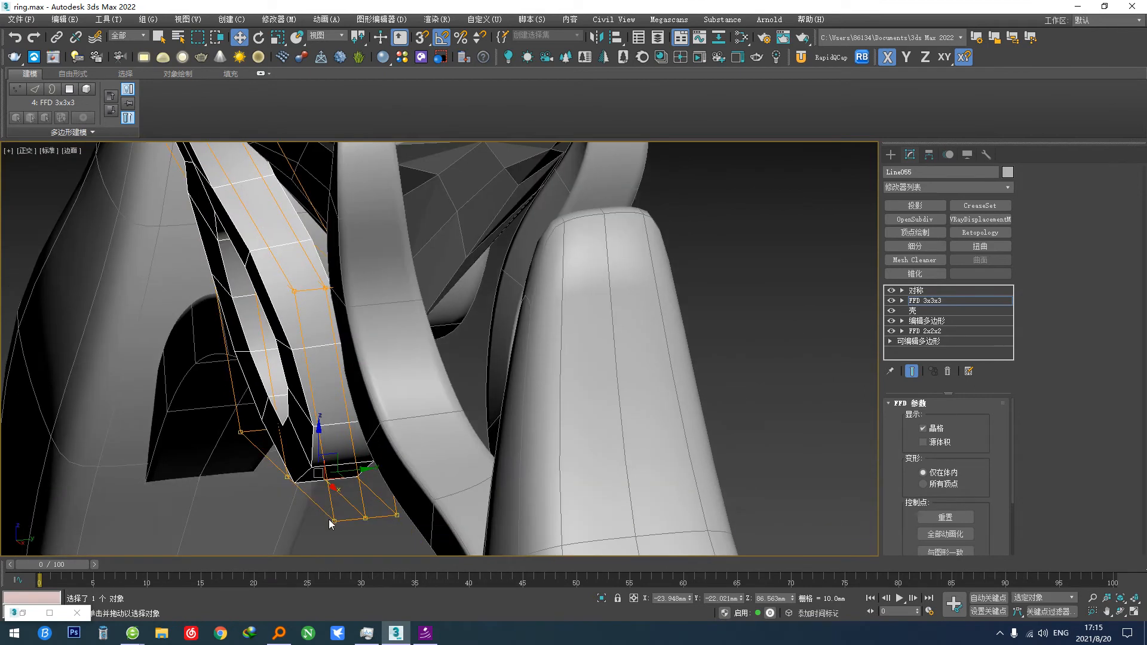
drag(350, 471, 385, 467)
Step: Move the FFD lattice's middle control points toward the prongs to curve the piece inward
middle_drag(348, 405, 356, 497)
drag(138, 324, 489, 499)
drag(332, 337, 343, 334)
alt+middle_drag(377, 422, 346, 390)
drag(139, 294, 419, 391)
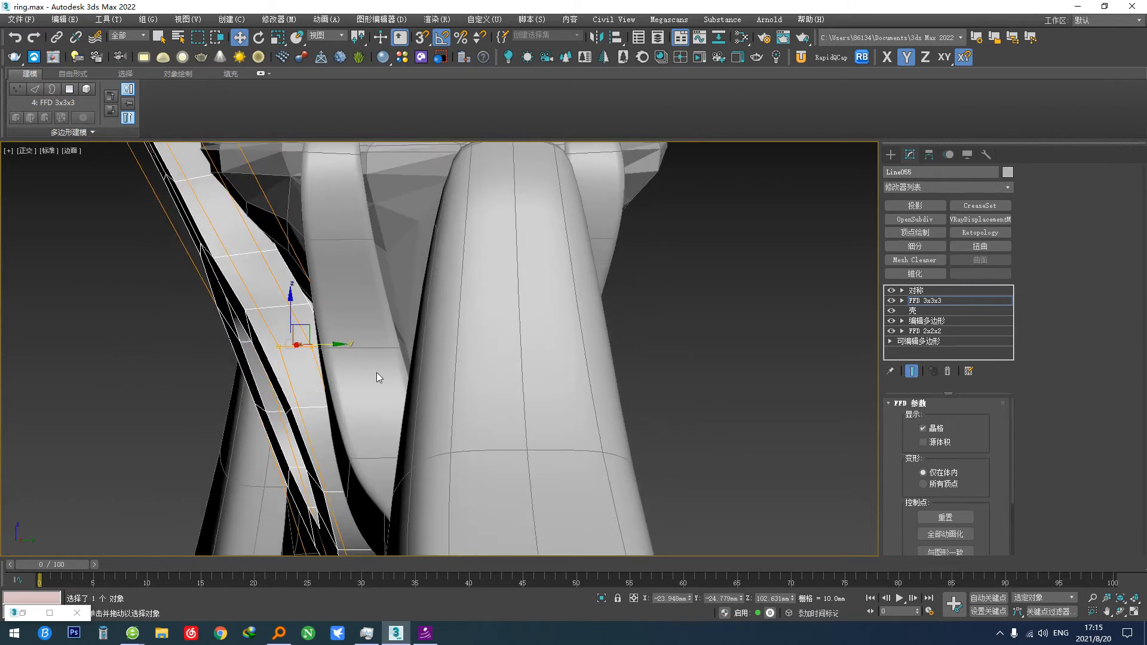
drag(318, 343, 350, 343)
middle_drag(308, 321, 350, 443)
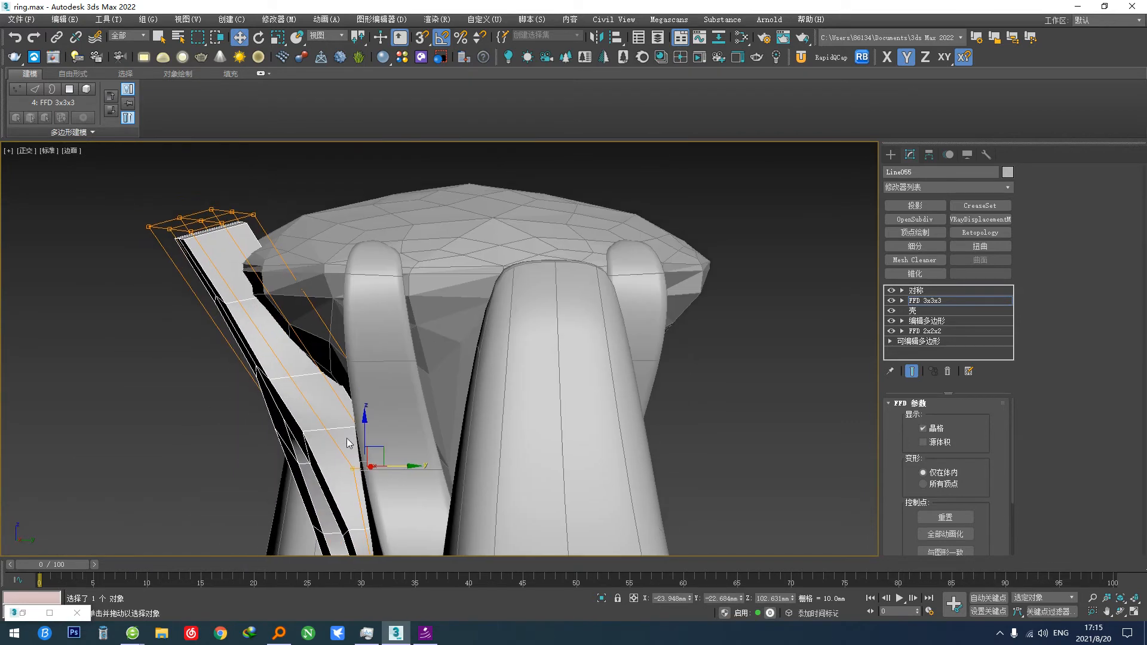
Step: Add an Edit Poly modifier above the FFD 3x3x3 and enable edge editing
alt+middle_drag(276, 241, 584, 376)
key(p)
scroll(551, 252, up, 3)
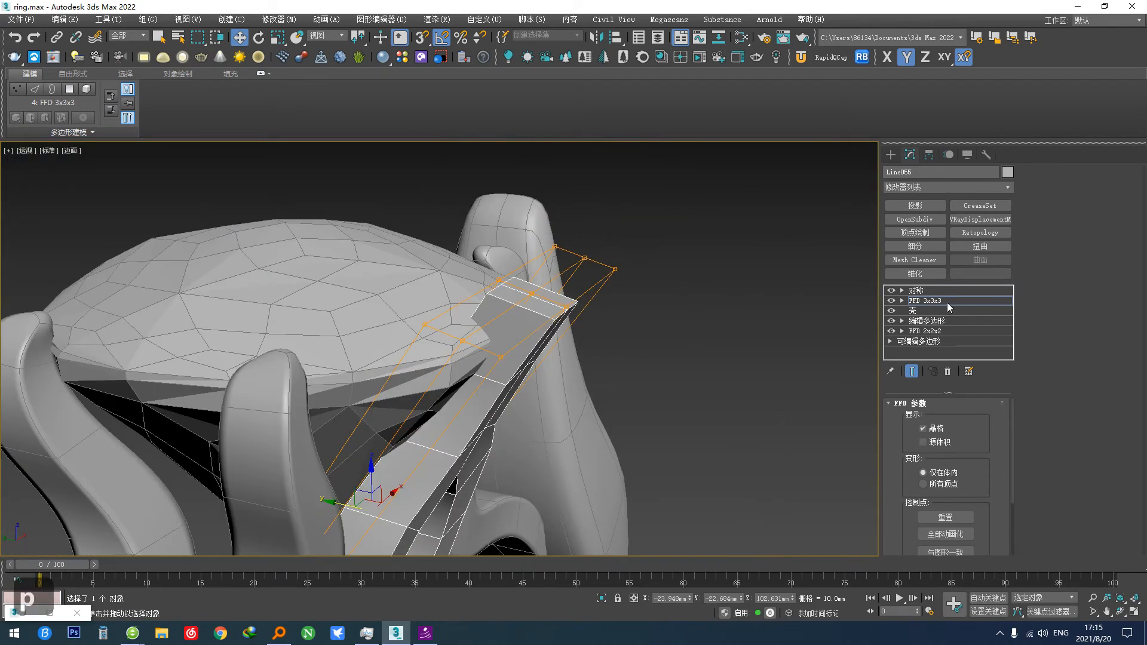
right_click(686, 356)
click(650, 362)
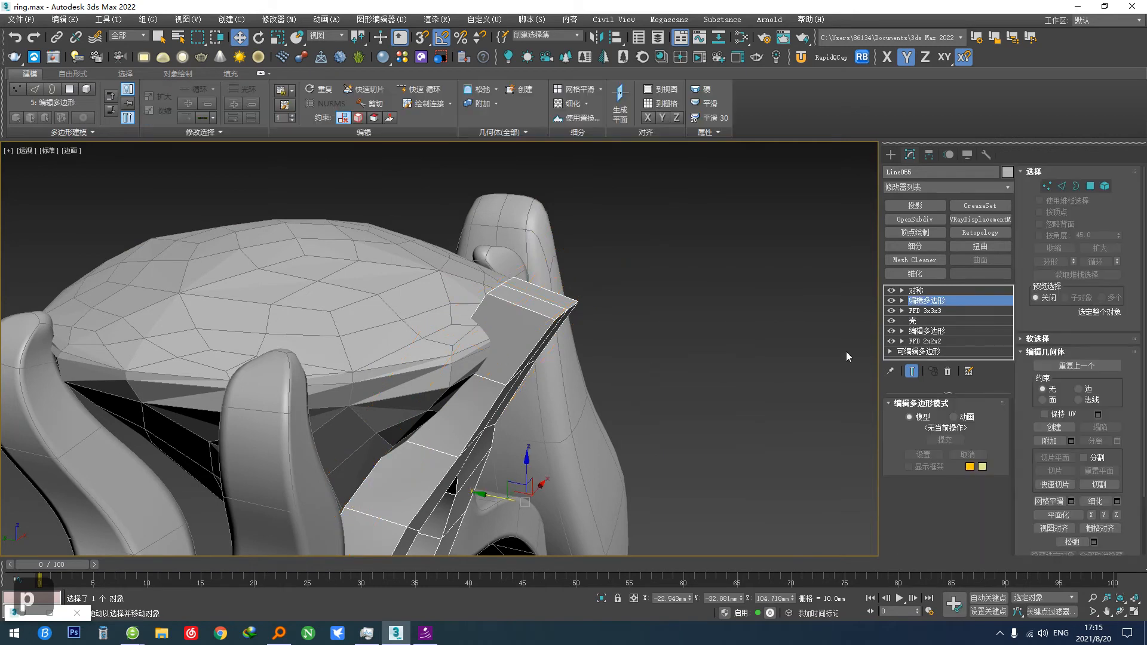
click(1060, 190)
Step: Select the edge loop near the stem's tip and move it toward the gem and downward
alt+middle_drag(517, 318, 433, 292)
double_click(456, 304)
scroll(434, 292, up, 3)
drag(452, 281, 454, 314)
alt+middle_drag(470, 335, 447, 351)
key(ctrl+z)
drag(564, 317, 601, 308)
drag(599, 259, 605, 288)
Step: Try to shift the edge loop below the stem's tip away from the gem
alt+middle_drag(611, 398, 592, 367)
double_click(577, 402)
drag(617, 377, 535, 386)
key(ctrl+z)
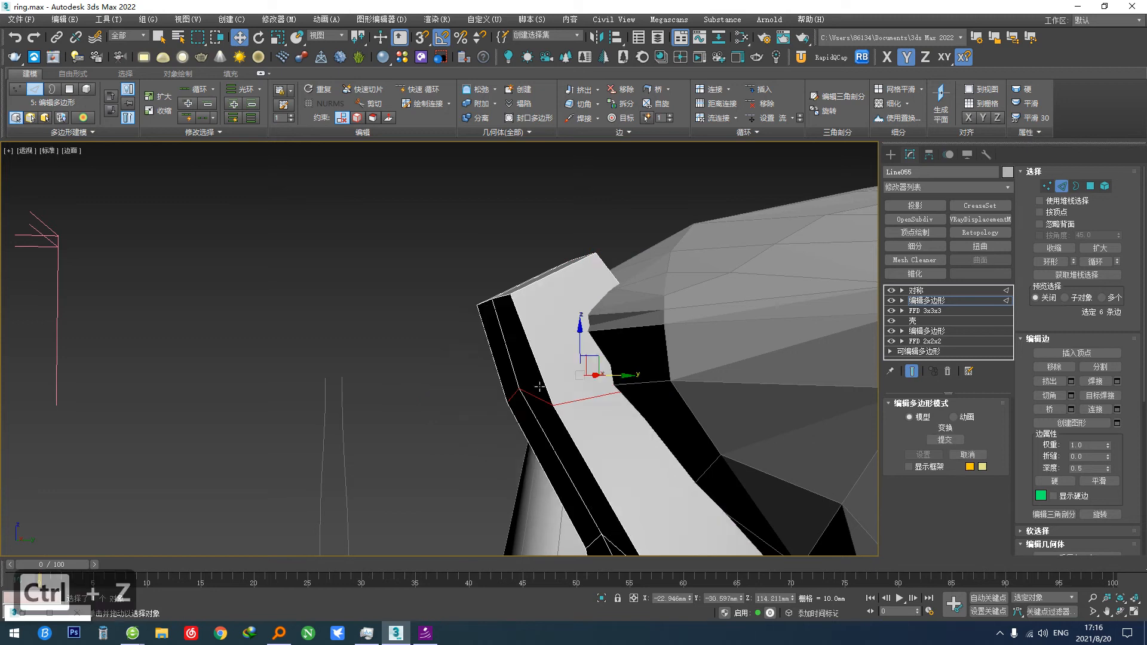
key(ctrl+z)
Step: Move the gem-side vertices below the stem's tip outward, clear of the gem
key(F3)
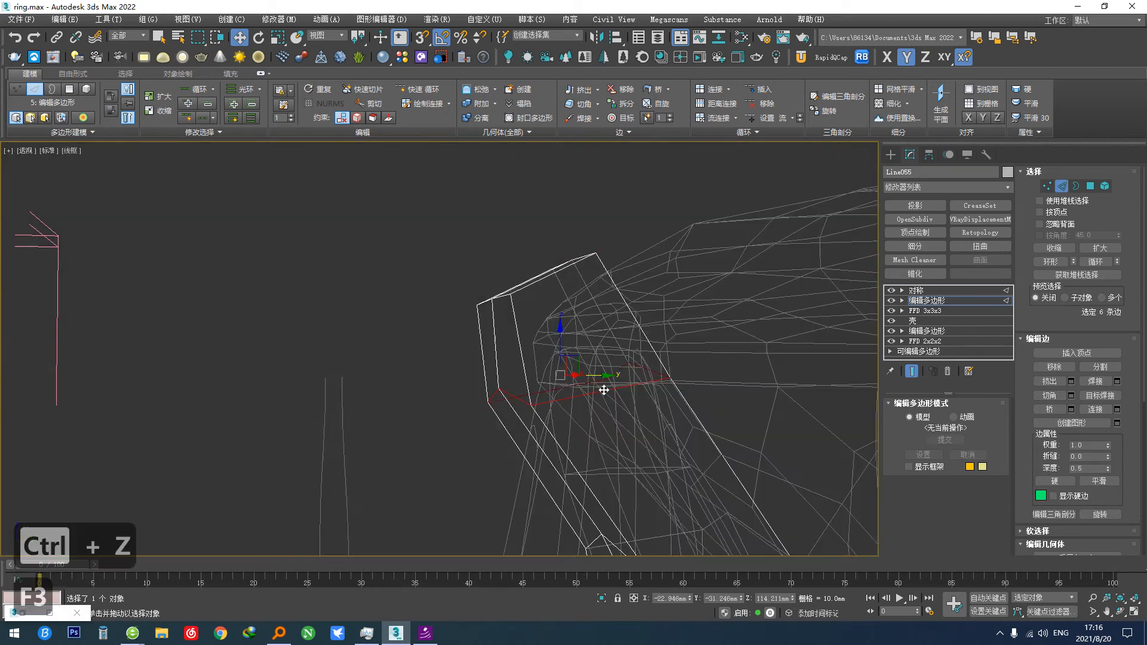
key(1)
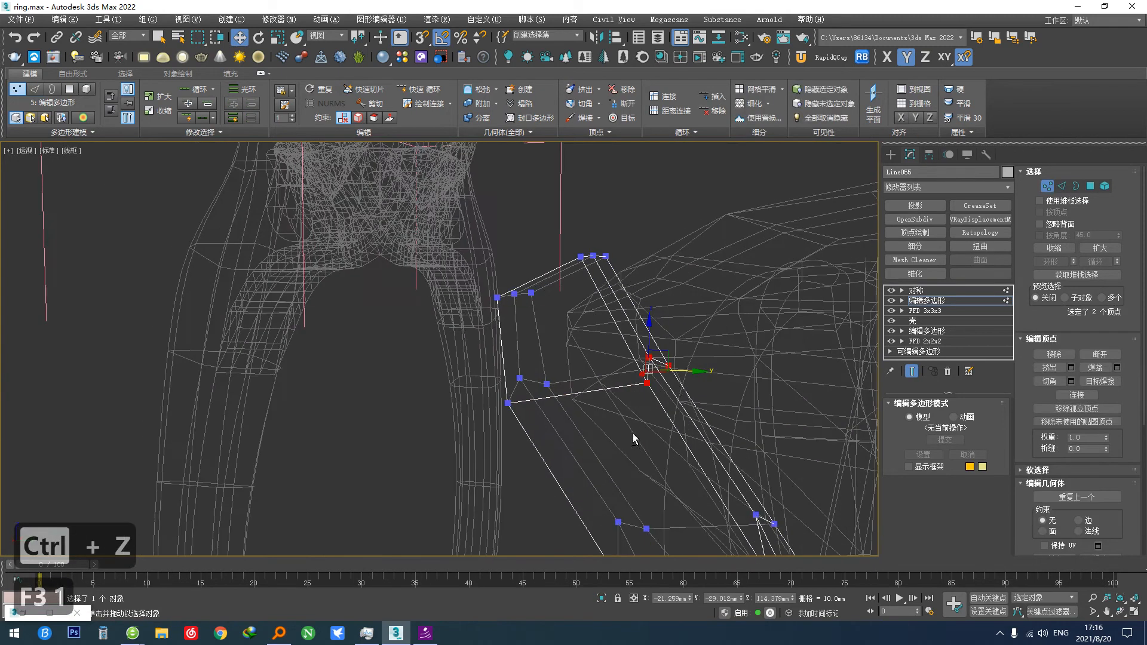
drag(683, 371, 606, 372)
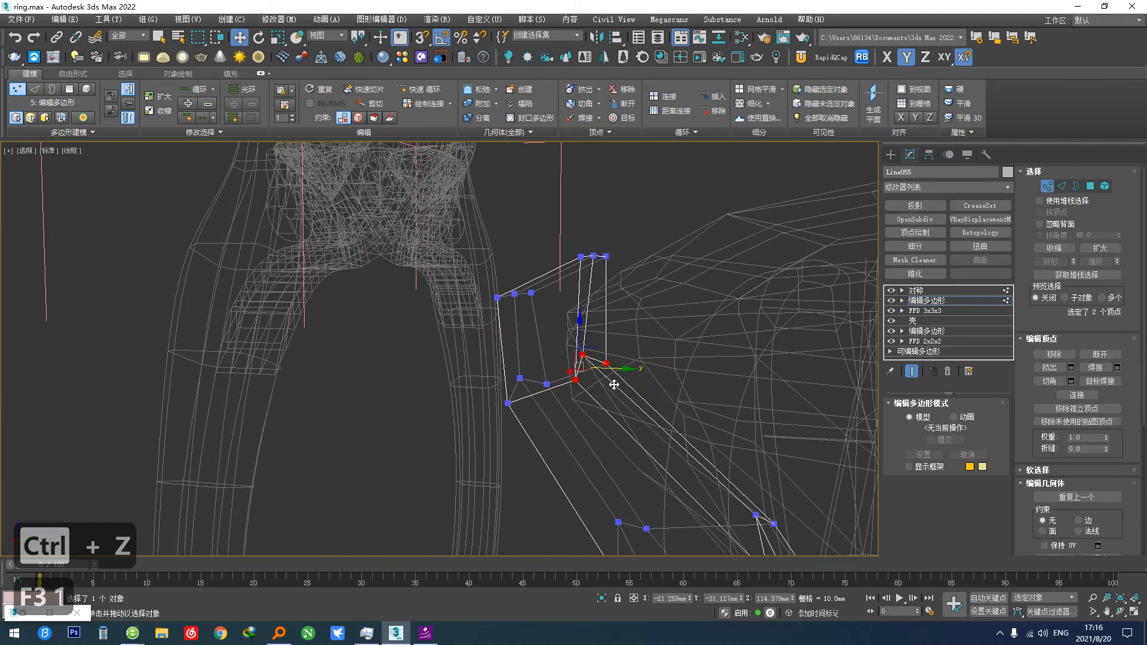
key(F3)
mouse_move(630, 395)
alt+middle_down()
mouse_move(686, 397)
mouse_move(619, 383)
alt+middle_up()
click(654, 409)
mouse_move(623, 358)
mouse_down()
mouse_move(596, 358)
mouse_move(613, 356)
mouse_up()
Step: Reshape the stem's tip by moving the outer vertices below it outward and raising the outer tip vertices
drag(588, 231, 495, 239)
drag(542, 427, 452, 355)
drag(543, 385, 521, 385)
click(524, 296)
key(ctrl+z)
drag(394, 213, 516, 285)
drag(497, 243, 497, 221)
alt+middle_drag(577, 291, 564, 322)
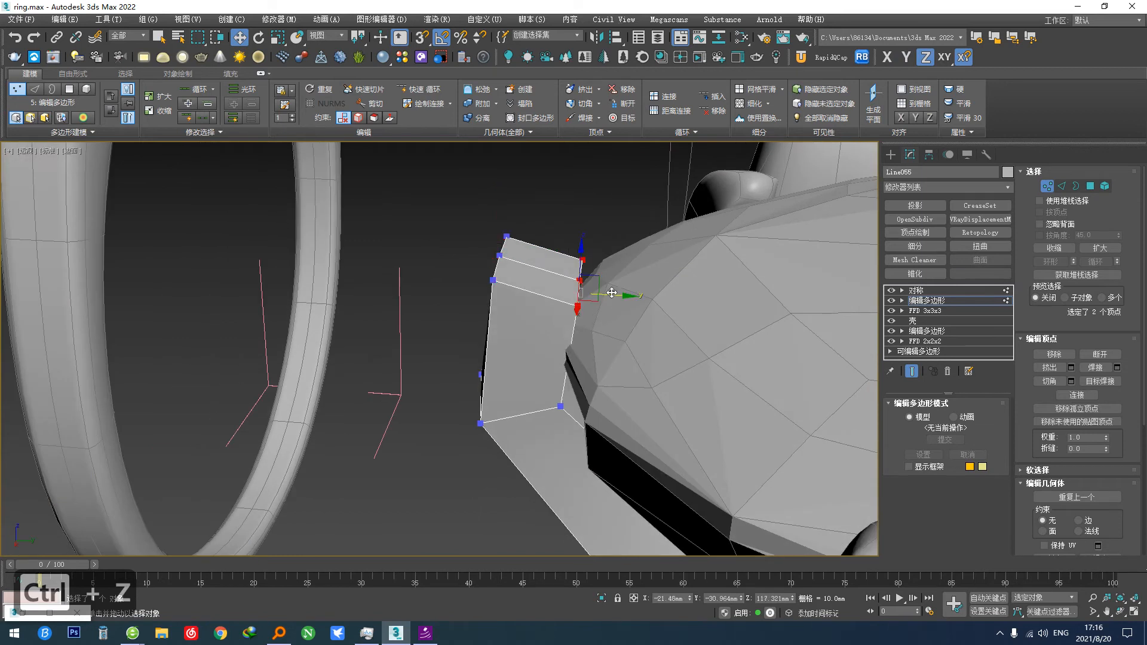
Step: Insert an edge loop across the stem between its upper bend and the junction with the teardrop loop using SwiftLoop
alt+middle_drag(597, 363, 608, 332)
alt+middle_drag(613, 429, 627, 437)
alt+middle_drag(575, 351, 704, 419)
scroll(628, 391, up, 3)
key(v)
click(595, 408)
right_click(632, 428)
scroll(637, 419, up, 2)
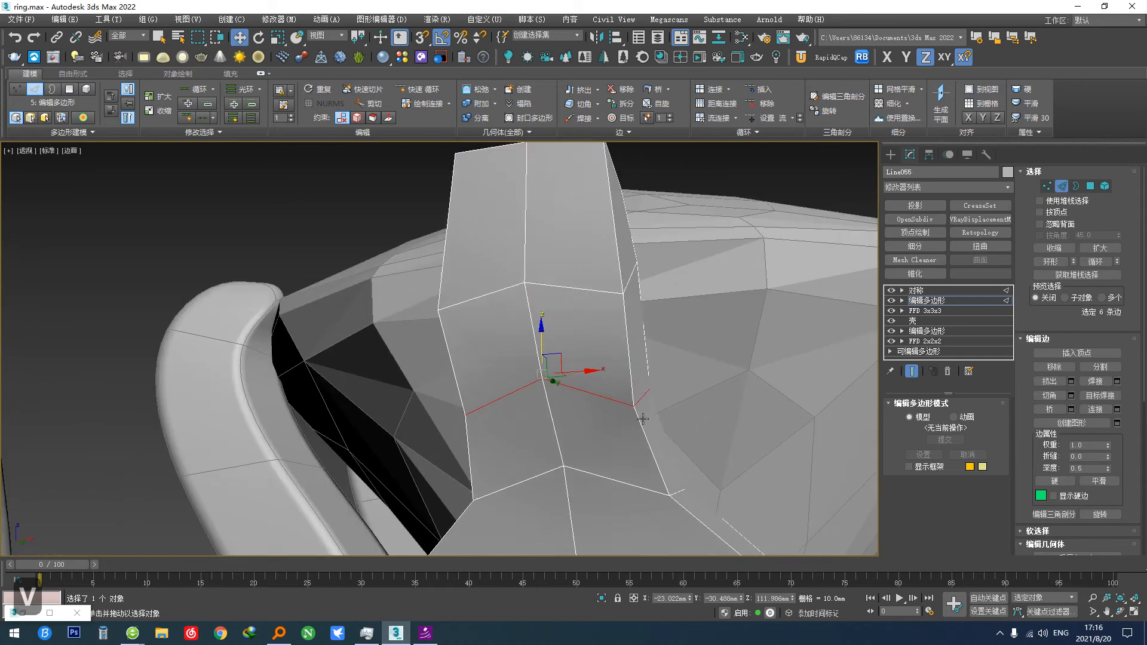
key(ctrl+z)
key(v)
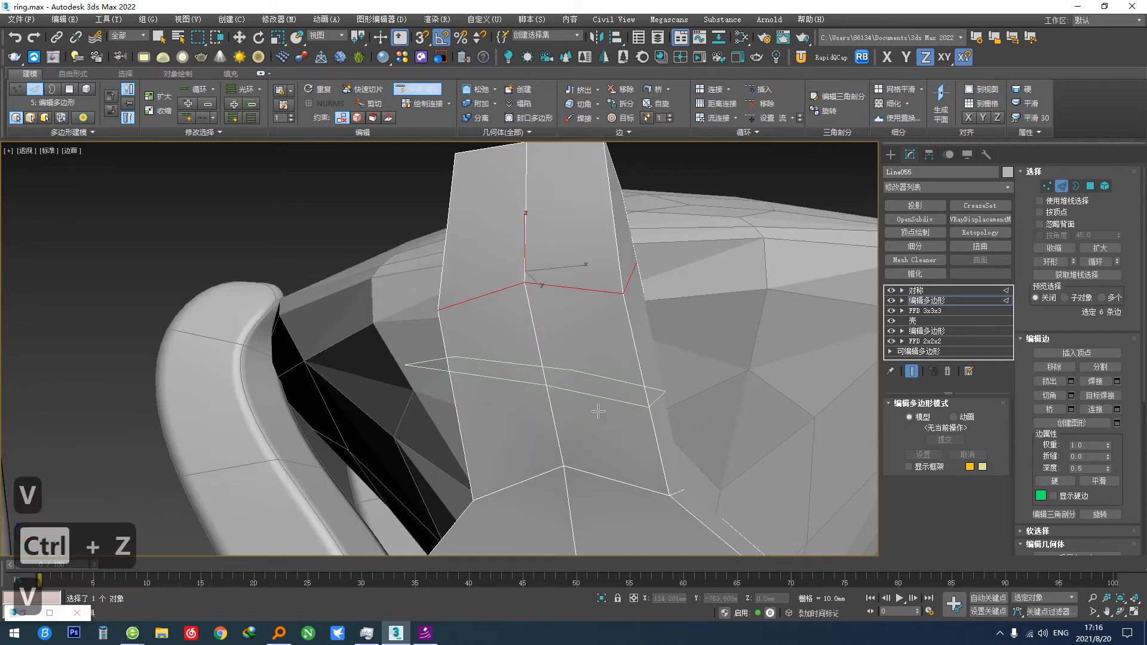
click(608, 420)
right_click(611, 422)
Step: Move the vertices of the newly inserted edge loop outward, away from the gem
key(1)
alt+middle_drag(705, 425, 696, 402)
drag(693, 398, 678, 400)
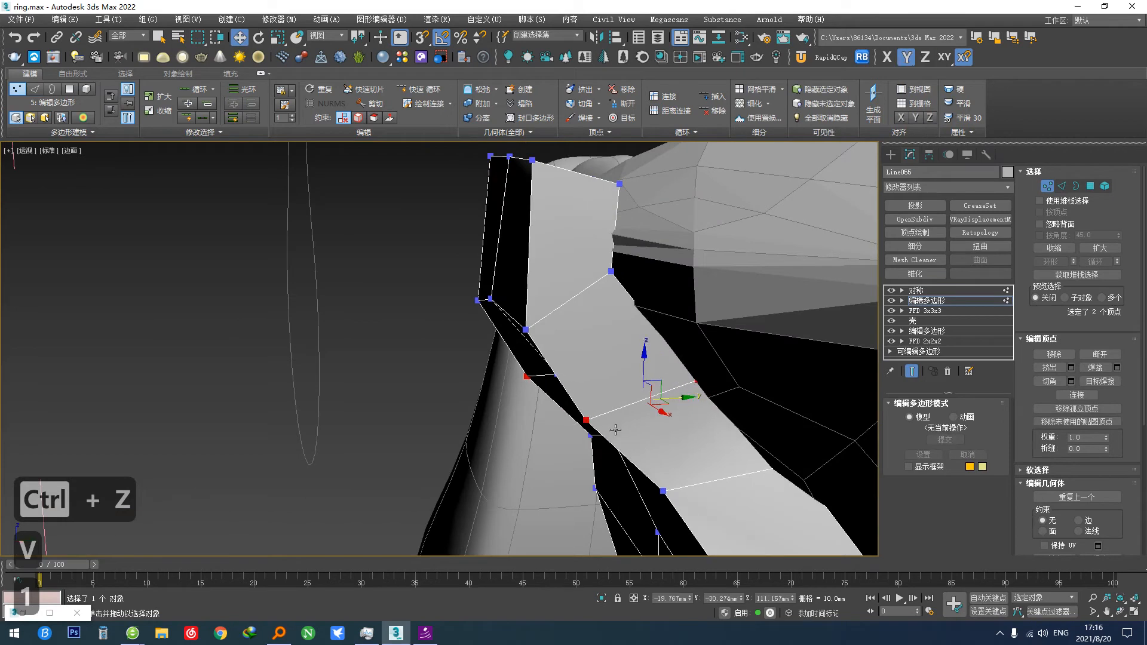
alt+middle_drag(678, 400, 720, 407)
click(537, 389)
drag(565, 382, 545, 398)
Step: Pull the gem-side vertices along the middle of the stem outward to smooth its curve beside the gem
alt+middle_drag(545, 397, 632, 420)
key(F3)
drag(679, 350, 648, 361)
key(F3)
alt+middle_drag(673, 361, 686, 358)
drag(710, 366, 683, 371)
Step: Move the vertex near the base of the stem slightly outward to continue the curve into the teardrop loop
scroll(664, 328, down, 3)
alt+middle_drag(702, 381, 790, 391)
click(623, 352)
alt+middle_drag(630, 378, 622, 361)
drag(647, 351, 631, 359)
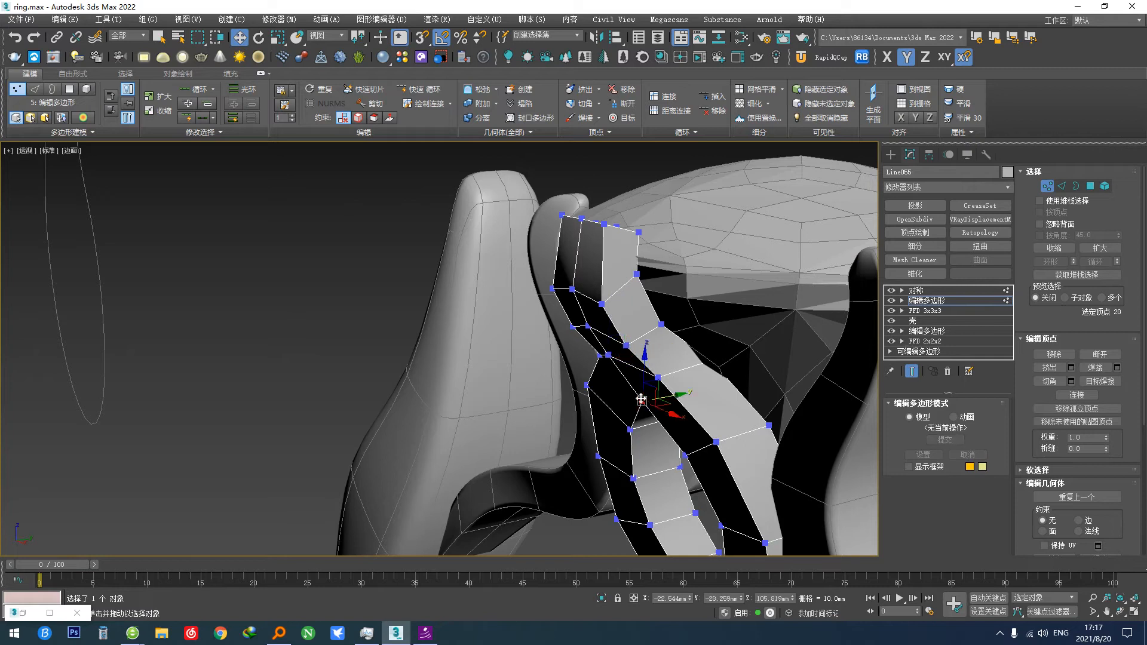
Step: Shift the vertices where the stem joins the teardrop loop outward along Y, away from the gem
drag(664, 399, 655, 401)
click(658, 378)
alt+middle_drag(659, 379, 675, 411)
drag(688, 367, 679, 371)
alt+middle_drag(666, 368, 687, 339)
key(ctrl+a)
drag(707, 334, 695, 339)
alt+middle_drag(694, 338, 667, 423)
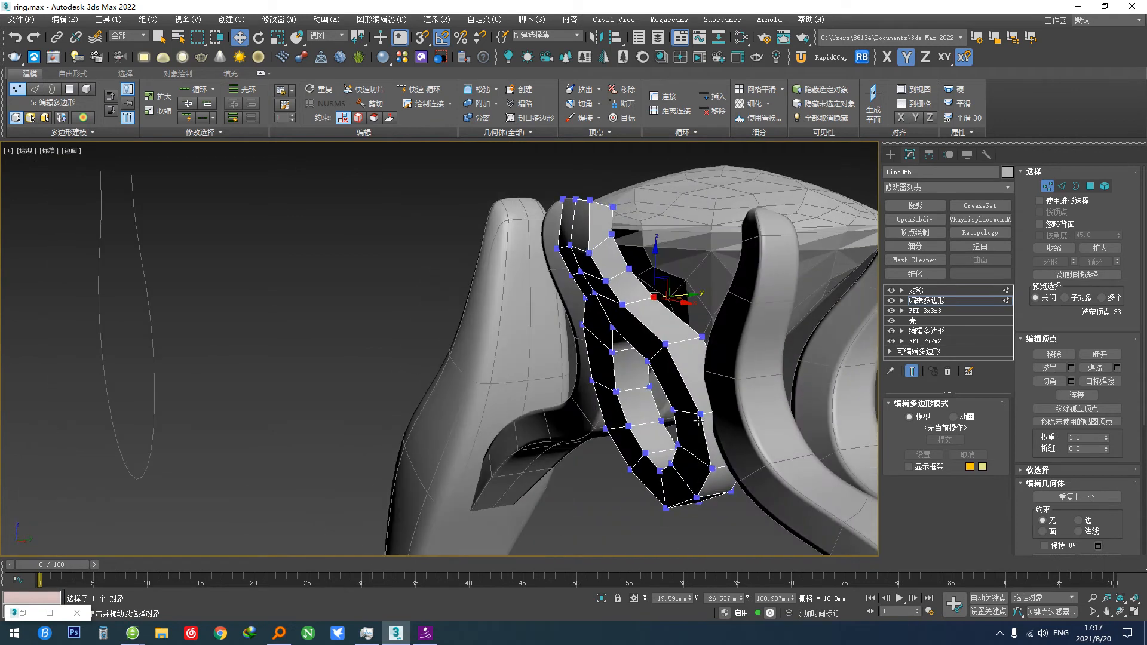
Step: Select the hidden gem-side outer edge of the teardrop loop and shift it along Y, away from the neighbouring band
click(1062, 187)
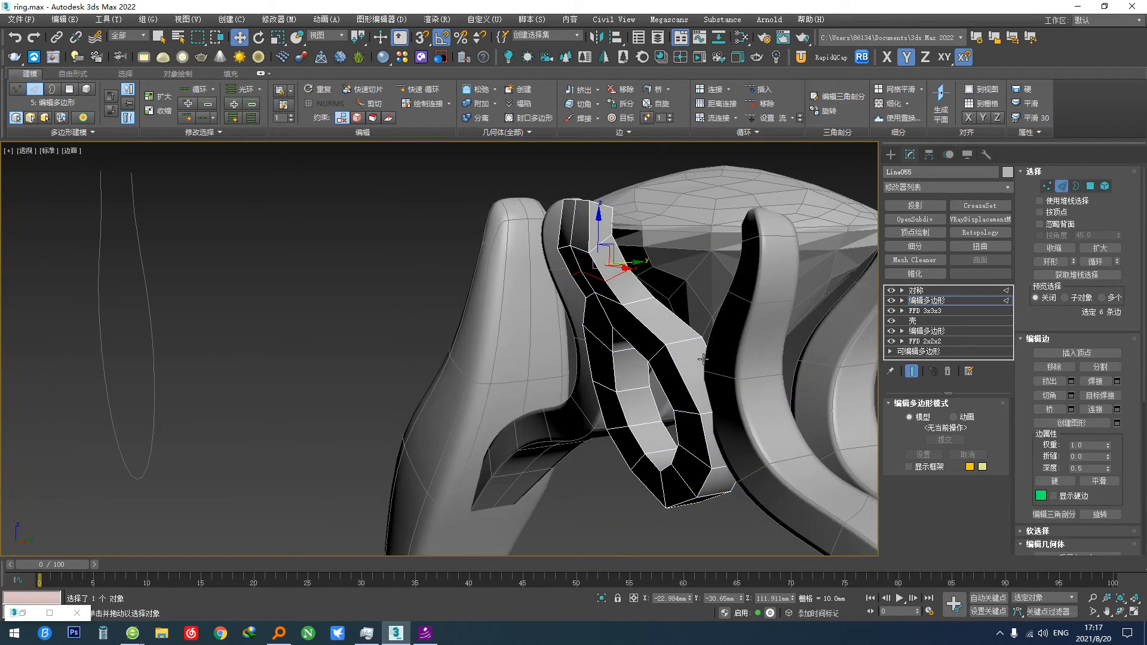
key(F3)
click(739, 427)
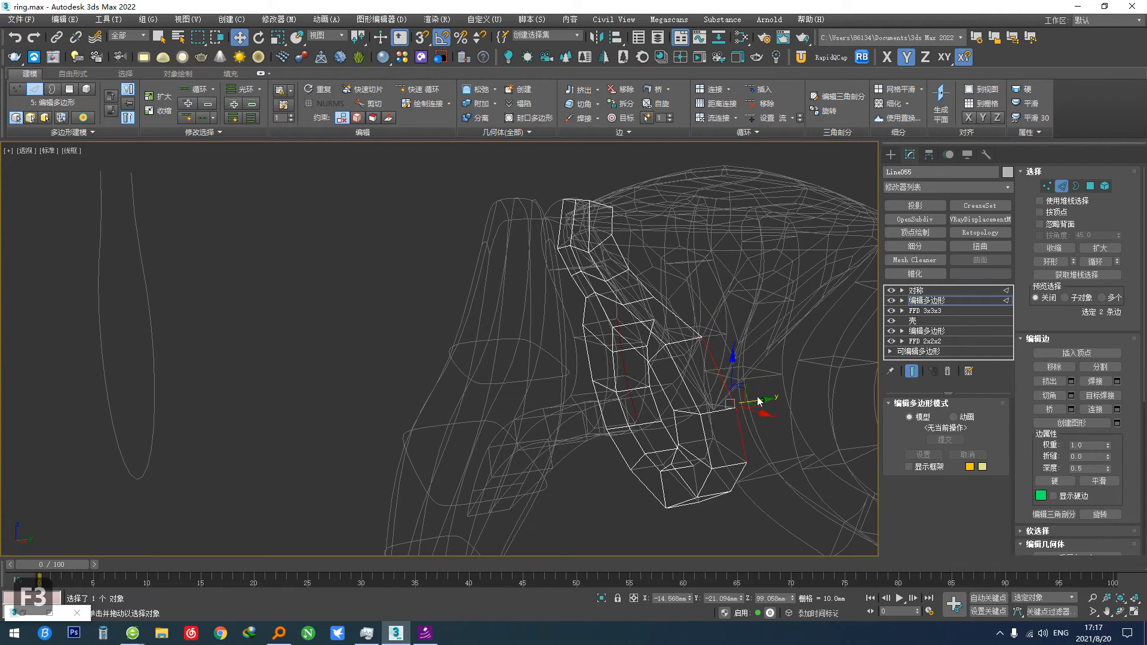
key(F3)
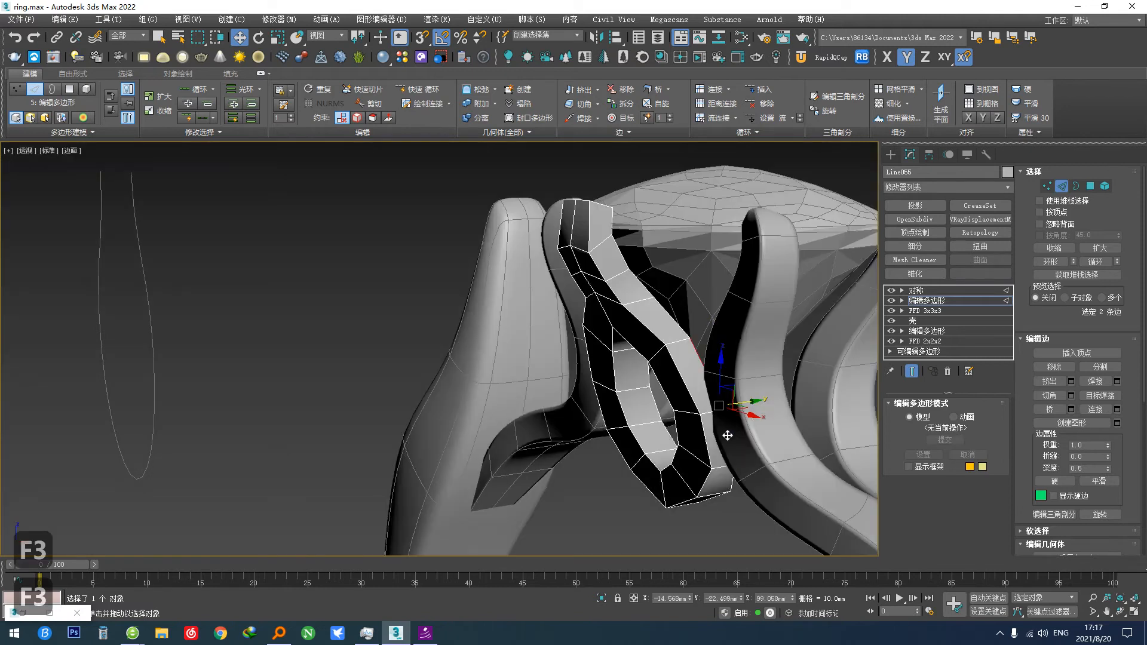
alt+middle_drag(729, 430, 701, 433)
scroll(735, 416, up, 3)
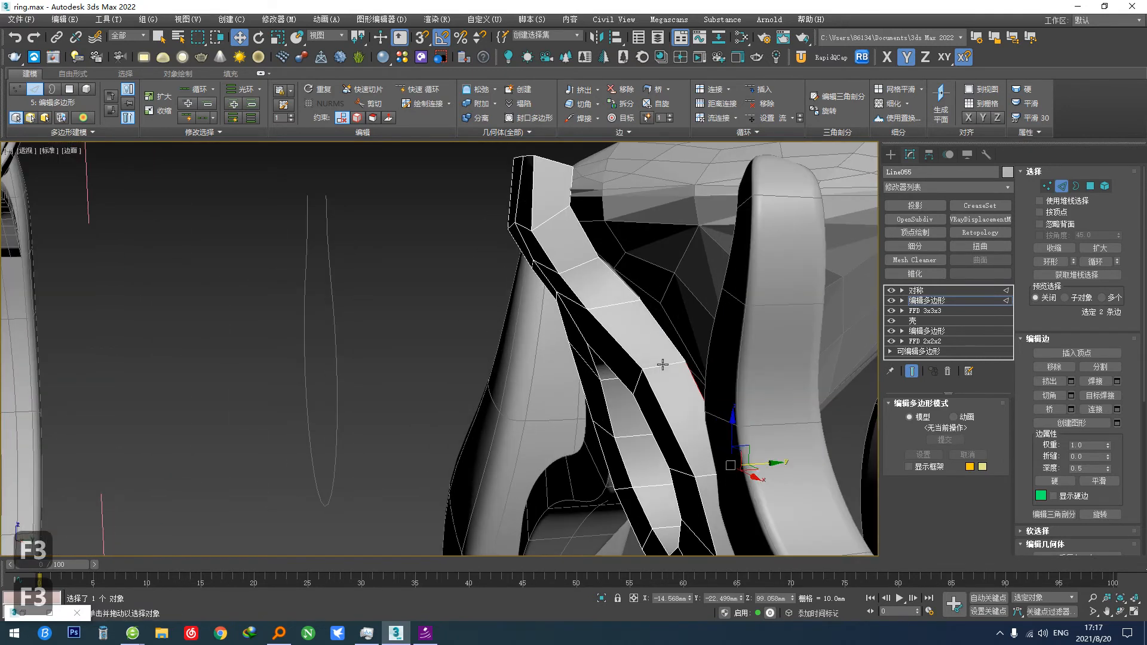
alt+middle_drag(717, 374, 591, 271)
Step: Reposition the vertices around the stem's upper bend to even out its curve
key(1)
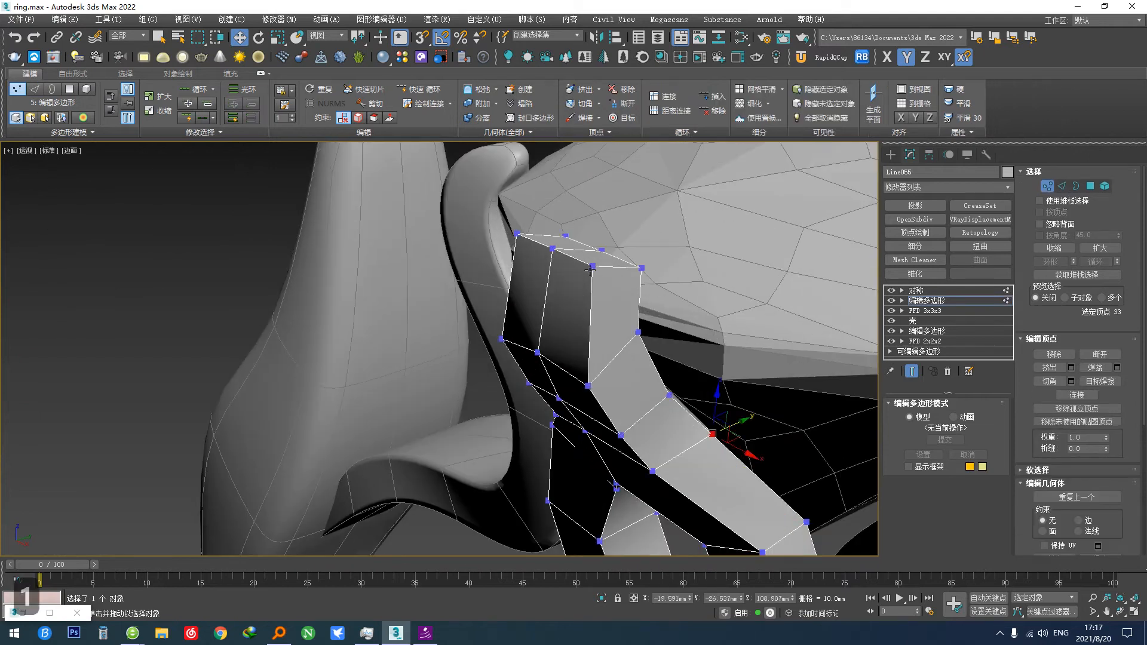
alt+middle_drag(616, 281, 567, 226)
drag(593, 225, 646, 246)
alt+middle_drag(646, 246, 568, 361)
drag(641, 340, 619, 306)
alt+middle_drag(620, 305, 623, 394)
key(2)
key(1)
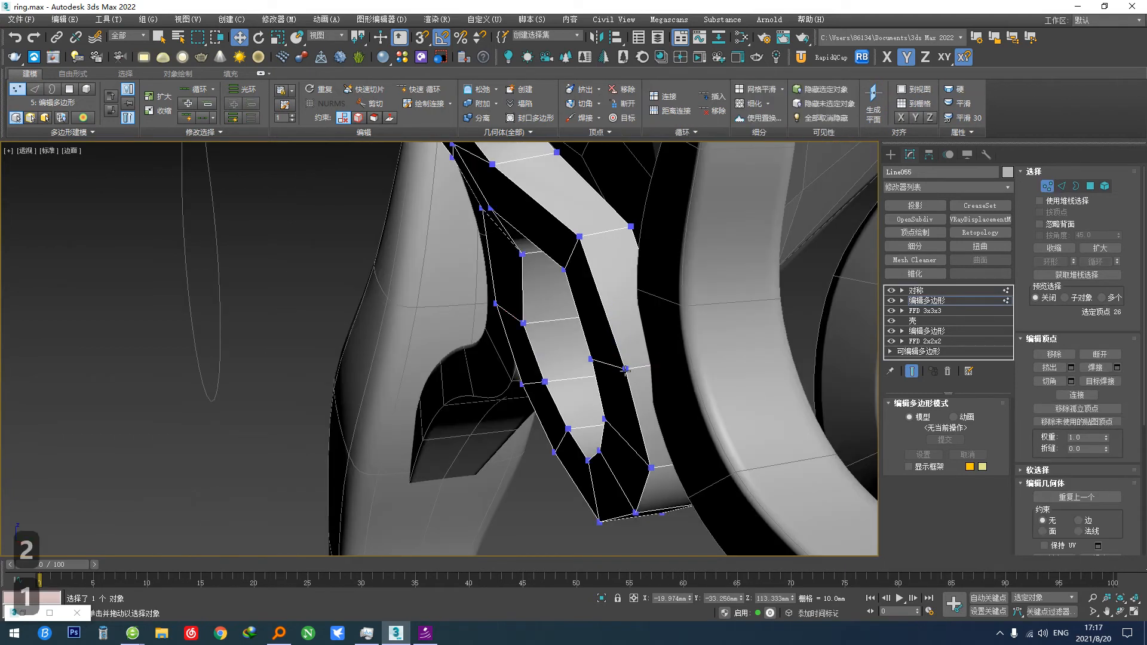
Step: Move the outer side vertices on the upper half of the teardrop loop along Y toward the gem
drag(649, 367, 626, 354)
click(592, 360)
click(588, 236)
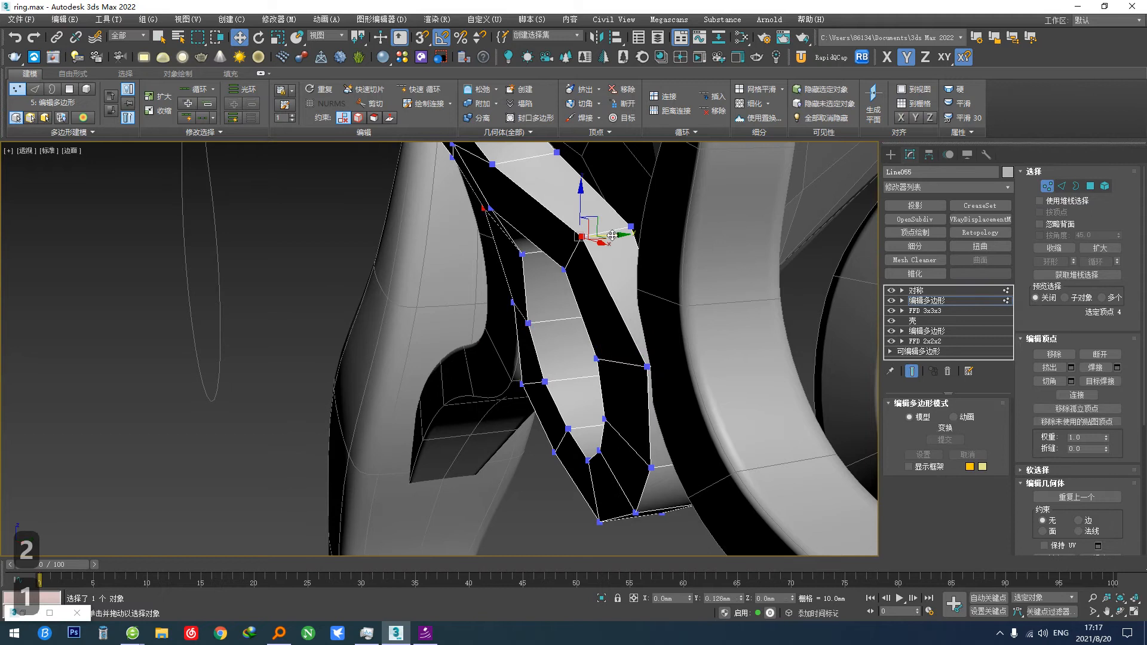
alt+middle_drag(626, 335, 647, 280)
Step: Move the lower outer side vertices of the teardrop loop's front face along Y toward the gem
click(670, 434)
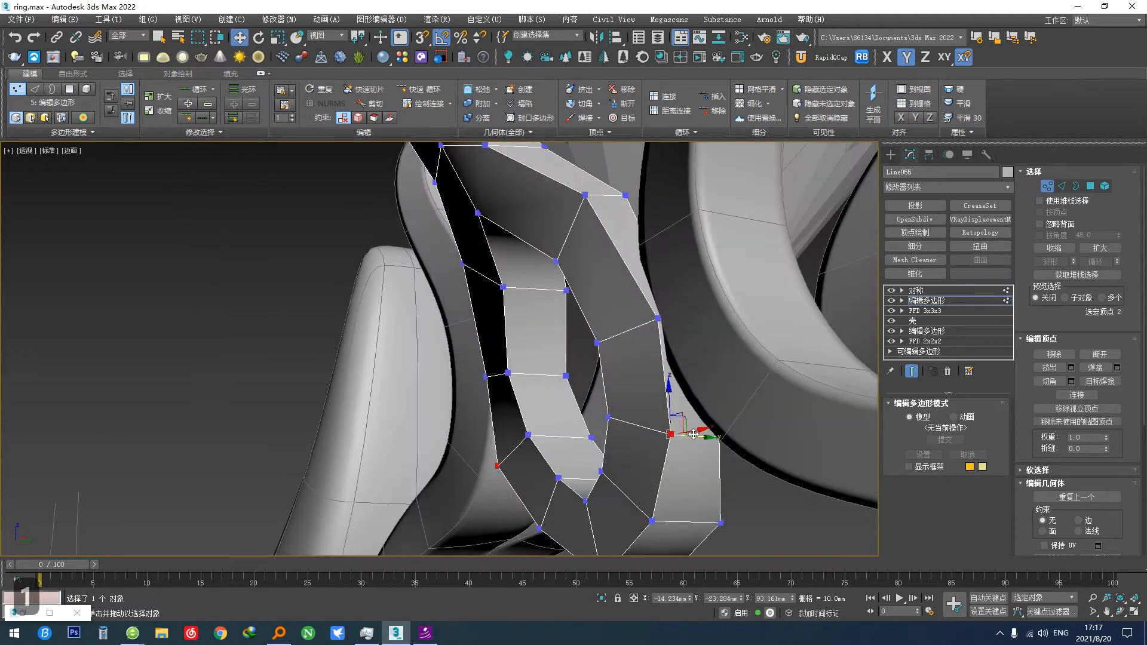
drag(698, 436, 715, 438)
middle_drag(699, 463, 695, 390)
click(649, 452)
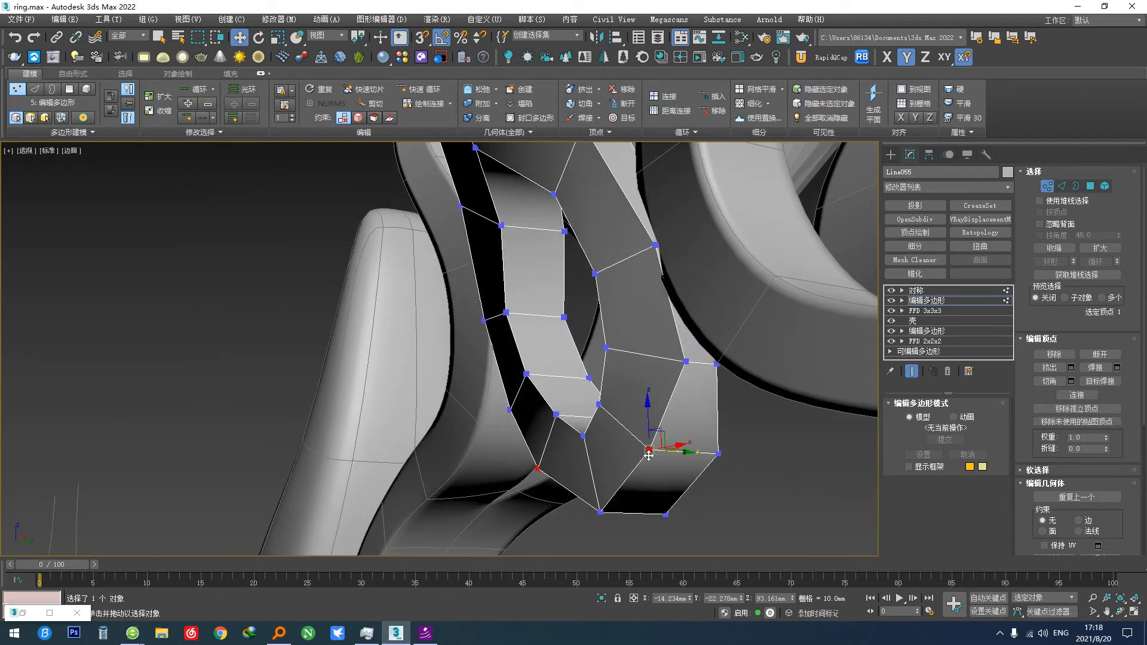
drag(683, 451, 621, 518)
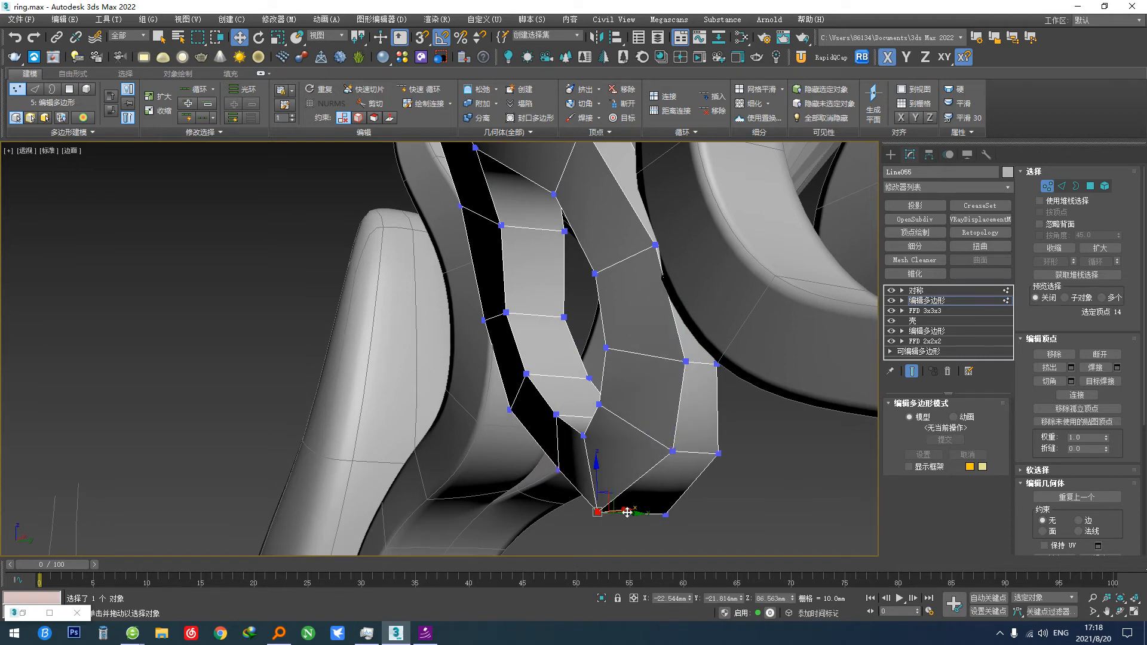
Step: Undo the last change and move the front and rear bottom vertices of the teardrop loop along Y toward the gem
key(ctrl+z)
key(ctrl+z)
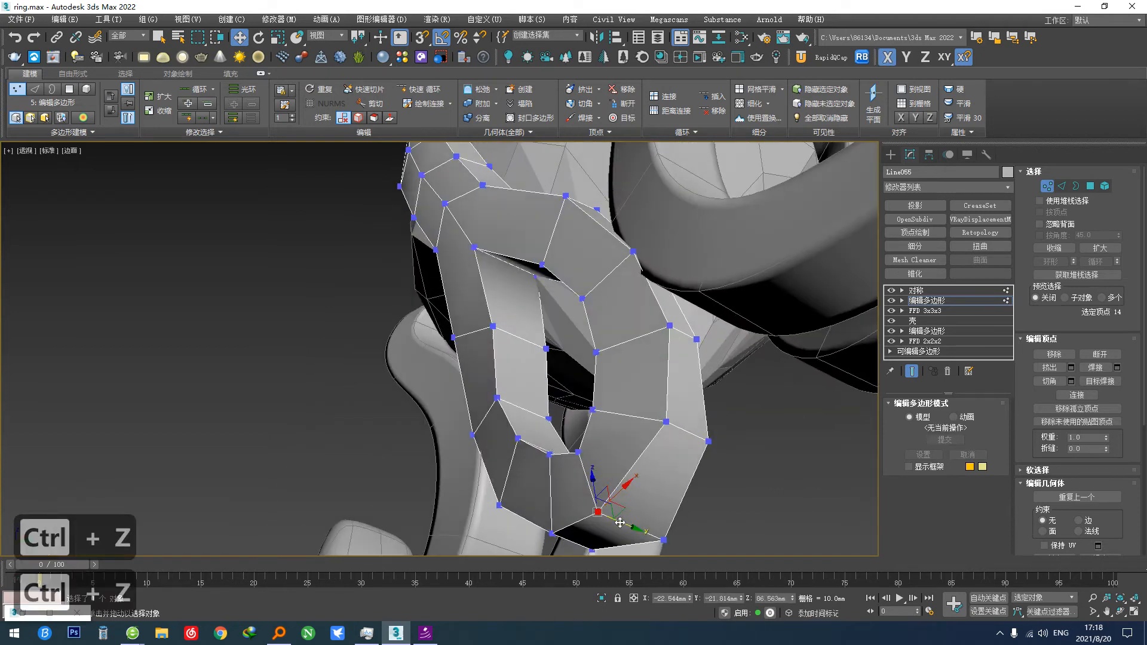
drag(618, 523, 654, 520)
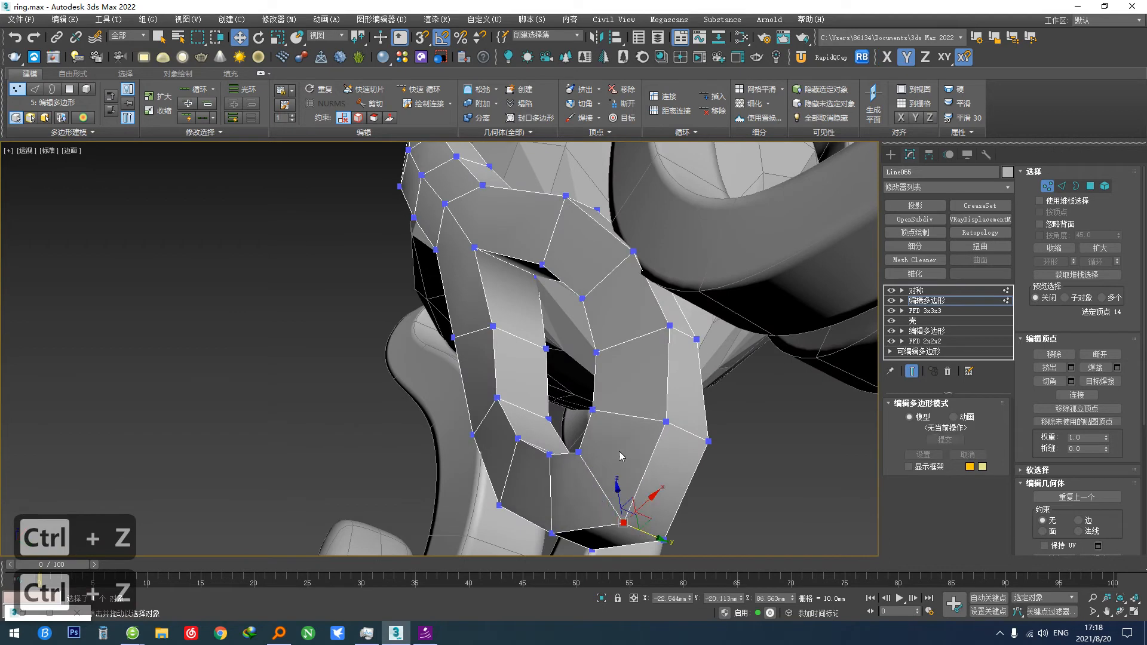
alt+middle_drag(671, 461, 655, 480)
click(673, 523)
middle_drag(674, 522, 583, 410)
alt+middle_drag(583, 410, 628, 427)
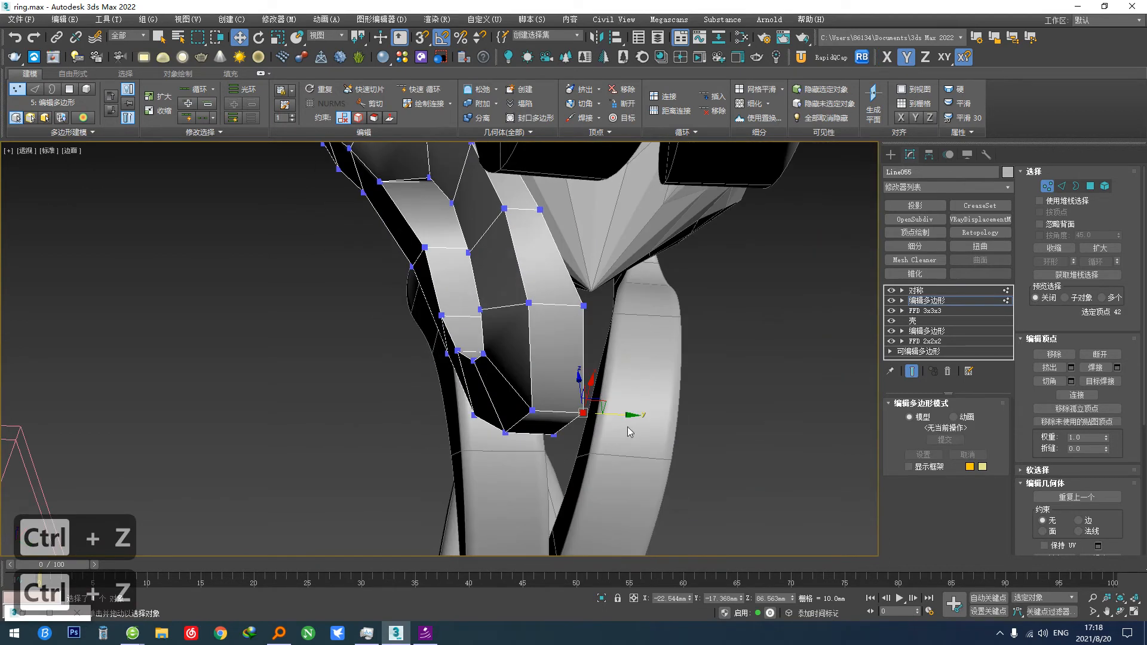
drag(623, 415, 637, 415)
Step: Fine-tune the positions of individual edges around the side of the teardrop loop
alt+middle_drag(636, 415, 533, 361)
key(2)
drag(553, 360, 548, 357)
alt+middle_drag(546, 357, 497, 428)
click(458, 376)
drag(462, 357, 475, 349)
alt+middle_drag(471, 366, 515, 380)
alt+middle_drag(408, 368, 392, 412)
Step: Pull the gem-side vertices on the rim of the teardrop's opening back along Y, away from the gem
key(1)
alt+middle_drag(554, 426, 477, 392)
ctrl+click(503, 387)
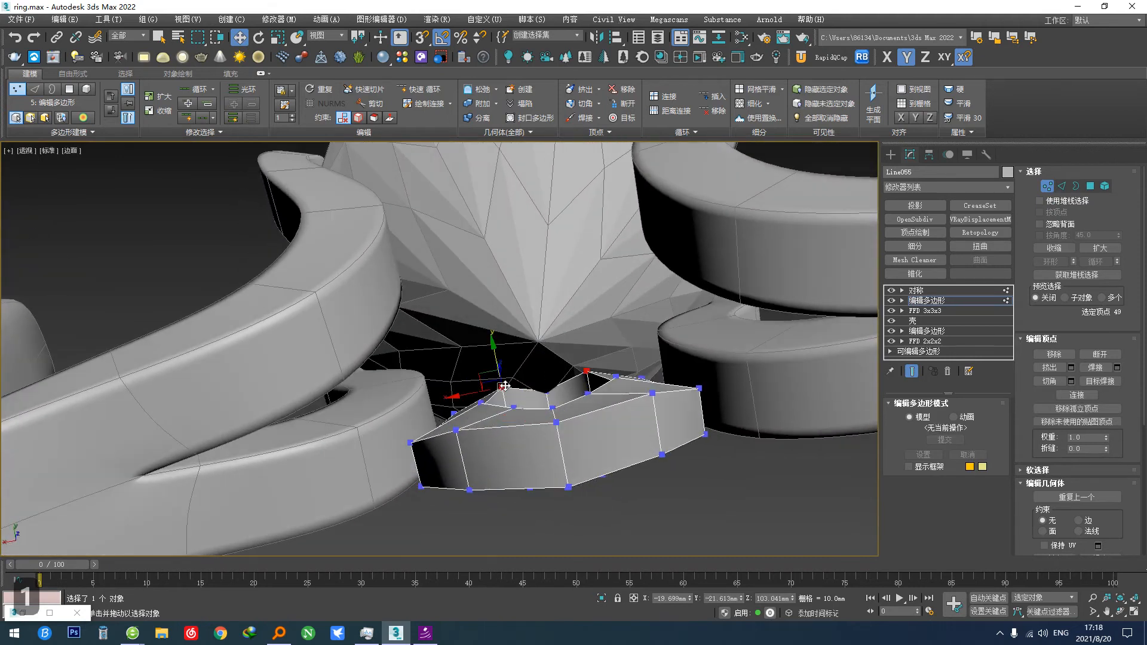
drag(496, 361, 475, 383)
click(481, 403)
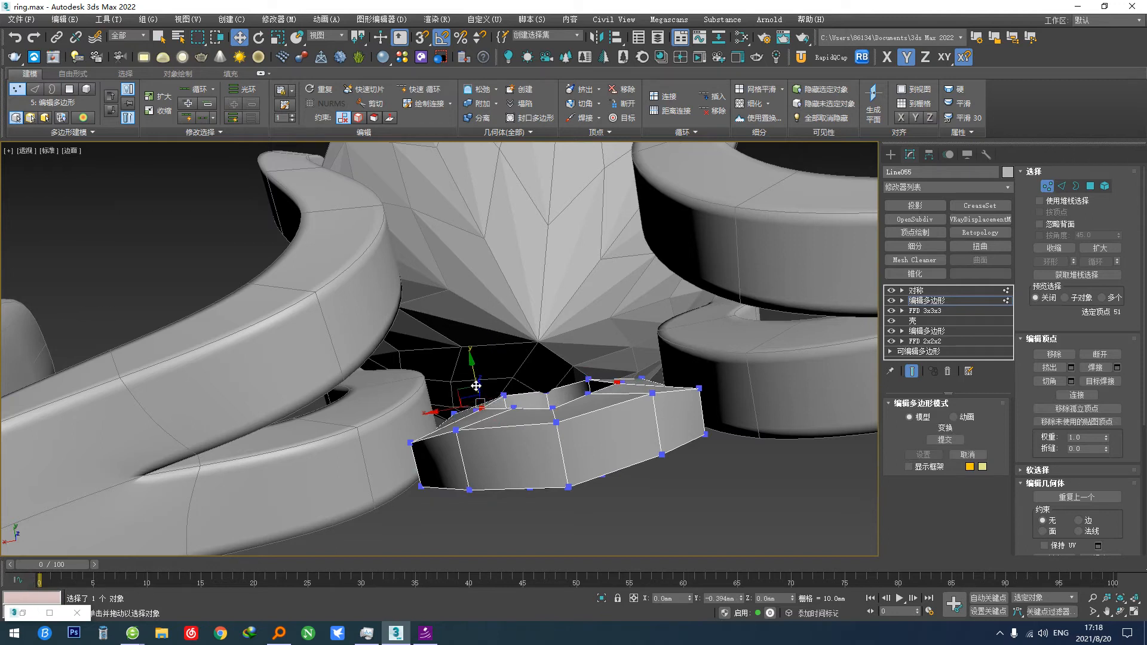
Step: Raise the outer and inner bottom centre vertices of the teardrop loop slightly in the front view to round its base
alt+middle_drag(475, 387, 527, 451)
scroll(526, 431, down, 3)
key(f)
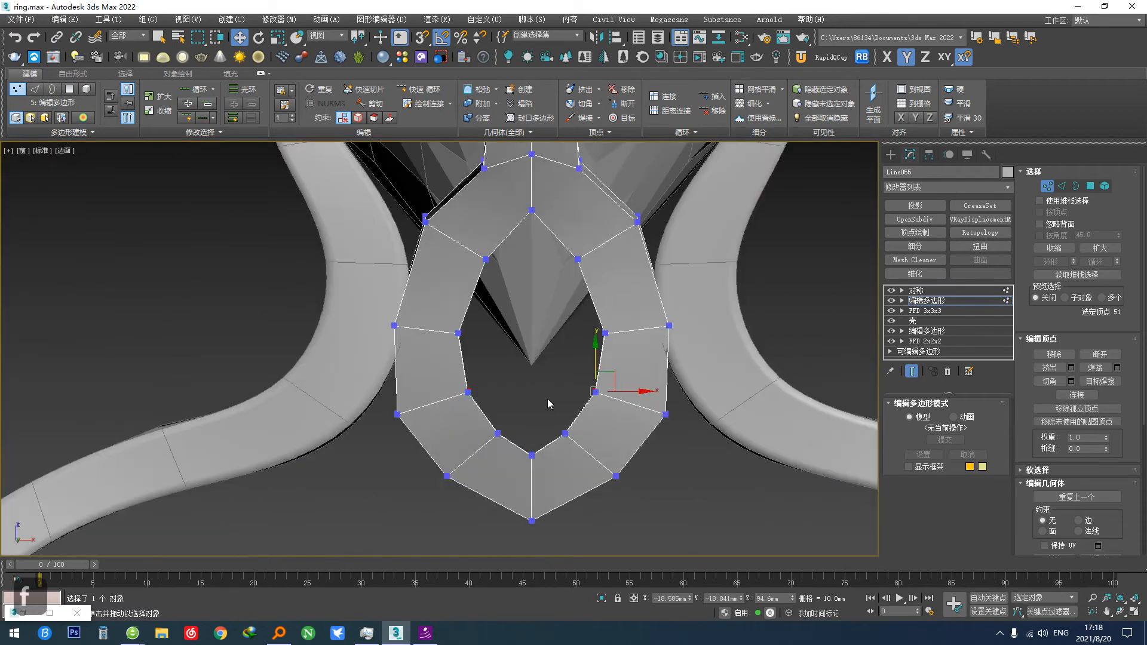
scroll(548, 400, down, 5)
scroll(526, 473, up, 2)
scroll(526, 473, up, 2)
drag(526, 501, 472, 440)
scroll(502, 430, up, 4)
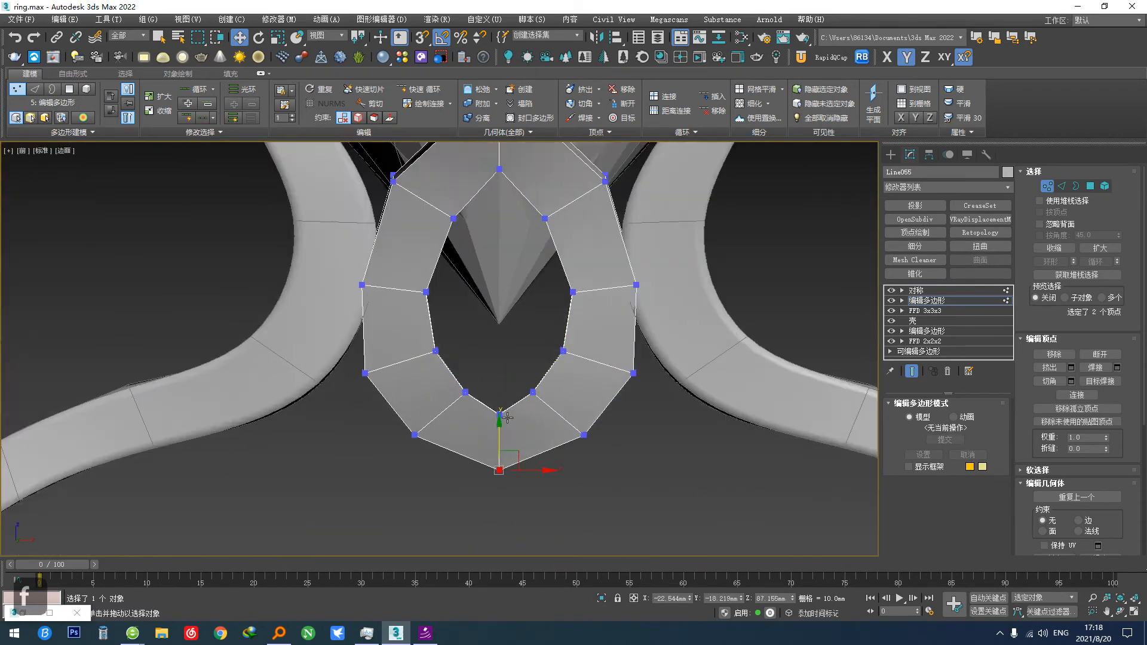
drag(498, 380, 498, 379)
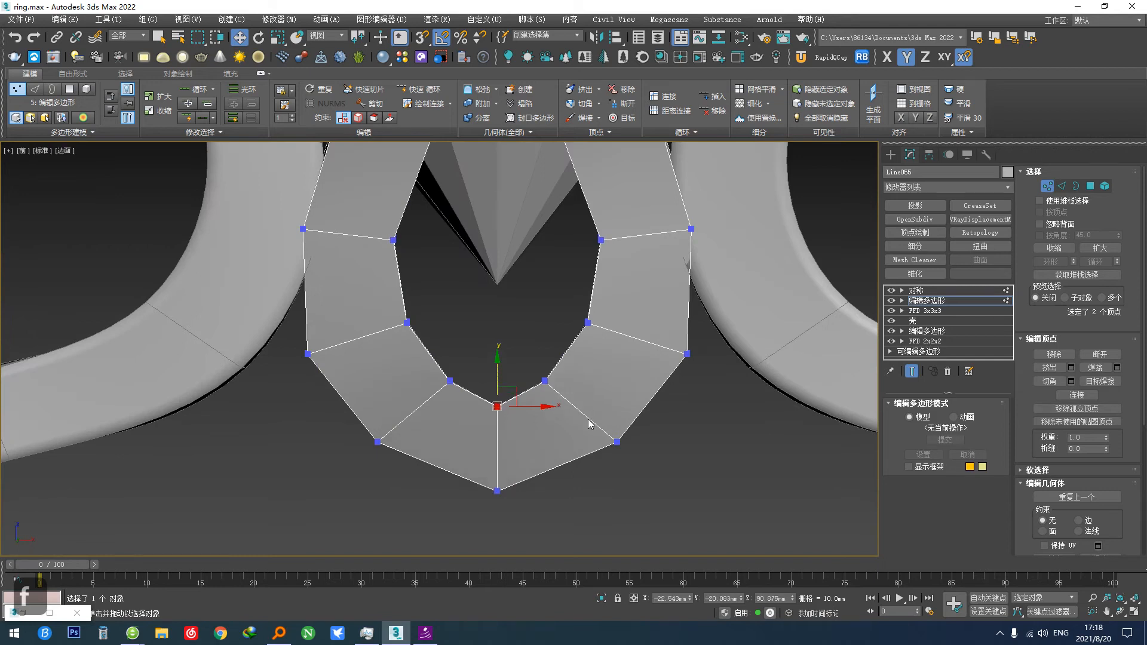
Step: Select the diagonal cross-section edge loop beside the bottom of the teardrop and adjust it in the front view
key(2)
double_click(585, 415)
key(shift+s)
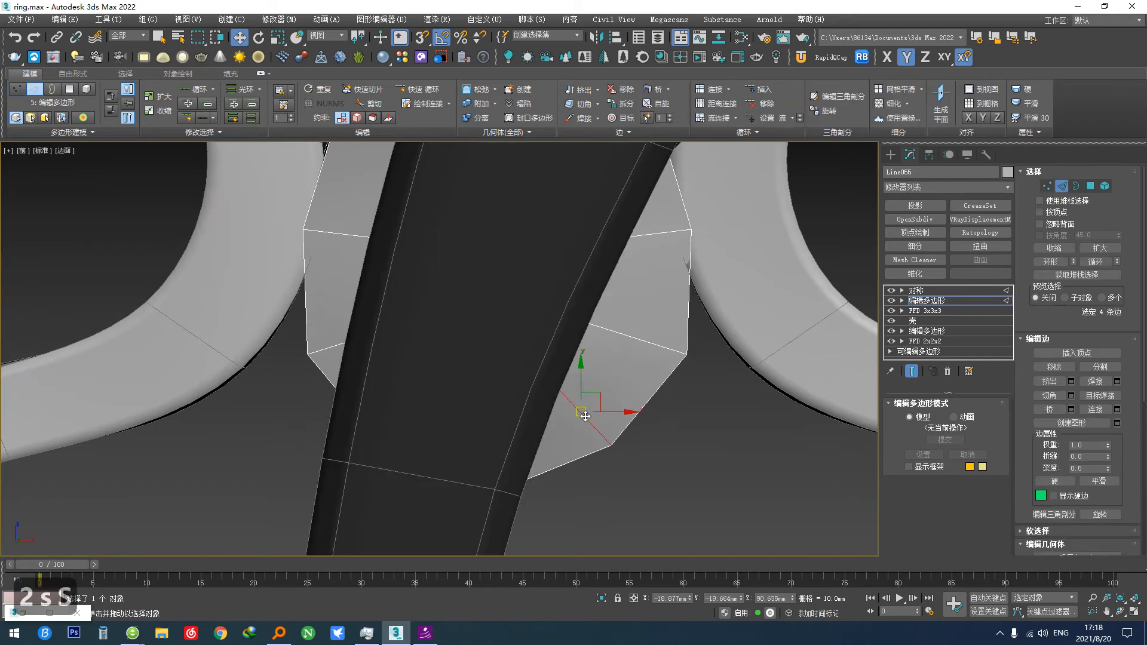
key(ctrl+z)
key(ctrl+z)
key(shift+s)
scroll(585, 416, down, 3)
scroll(598, 389, up, 1)
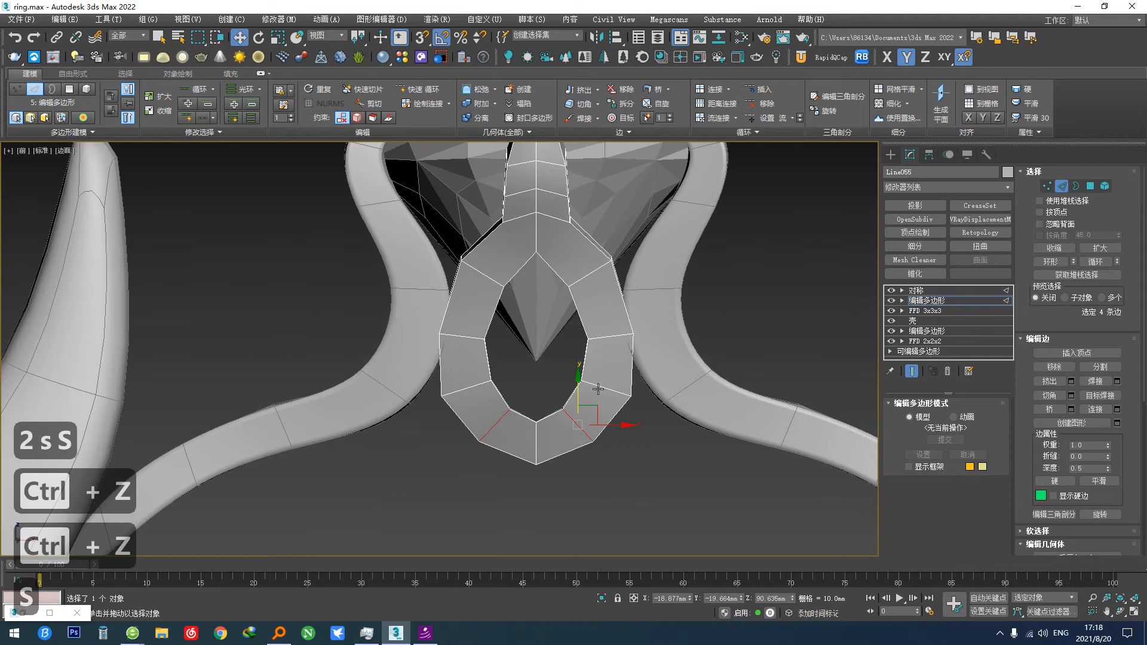
Step: Reposition the outer side vertex on the lower half of the teardrop loop beside the neighbouring band
alt+middle_drag(598, 389, 636, 321)
scroll(628, 323, up, 4)
key(1)
ctrl+click(627, 319)
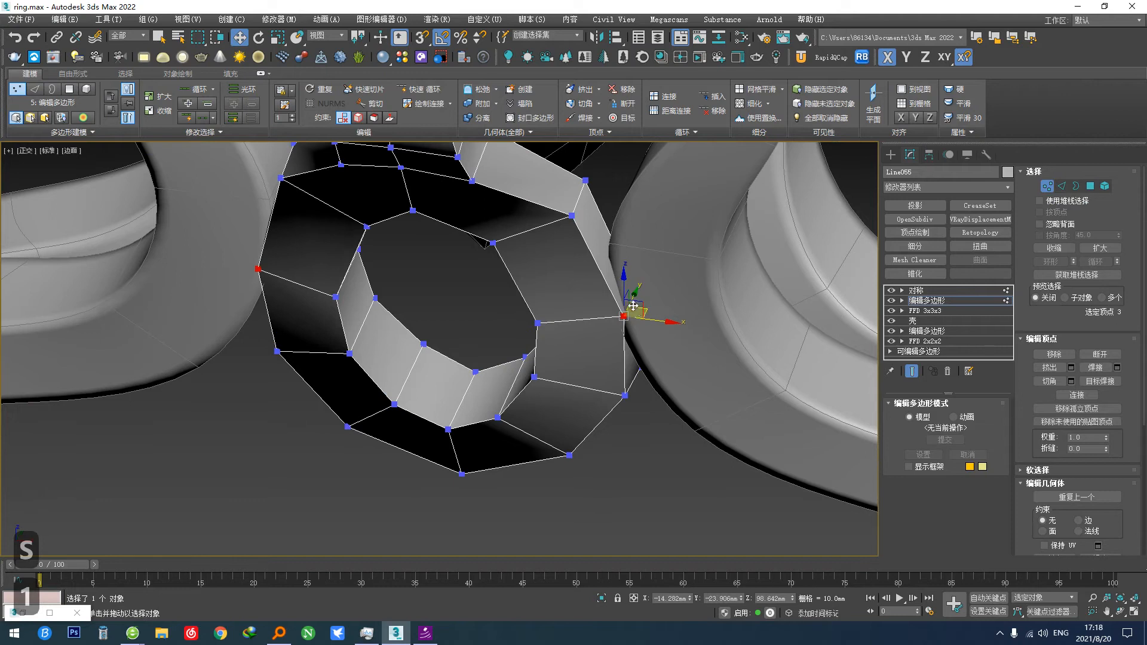
drag(632, 303, 645, 315)
alt+middle_drag(646, 315, 618, 387)
Step: Adjust the vertices around the bottom of the teardrop loop, including the inner bottom one, along Y
mouse_move(653, 450)
alt+middle_down()
mouse_move(627, 451)
mouse_move(655, 455)
alt+middle_up()
click(620, 446)
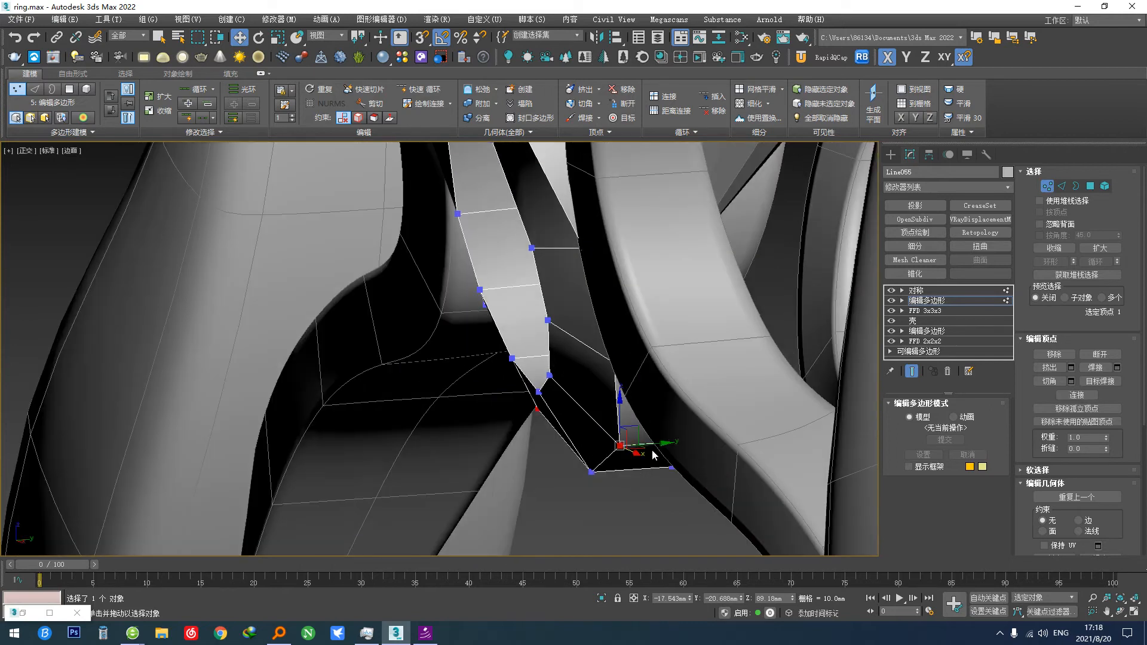
drag(653, 445, 631, 471)
ctrl+click(538, 395)
alt+middle_drag(556, 395, 663, 322)
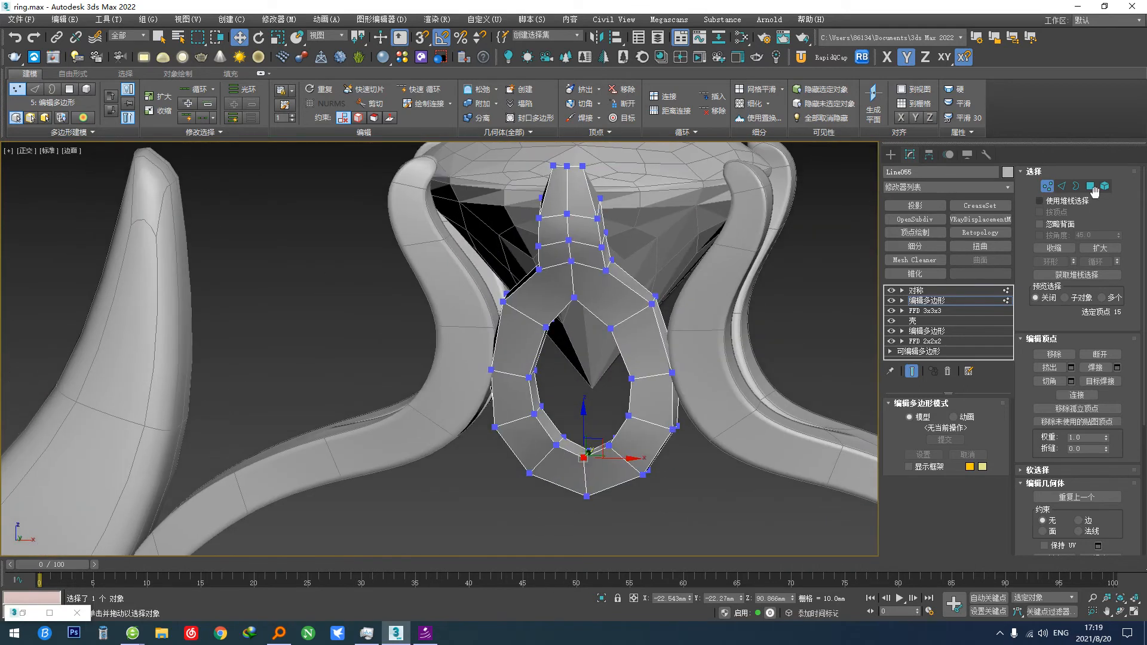
Step: Select all hard edges of the teardrop piece
click(1063, 189)
alt+middle_drag(777, 298, 751, 371)
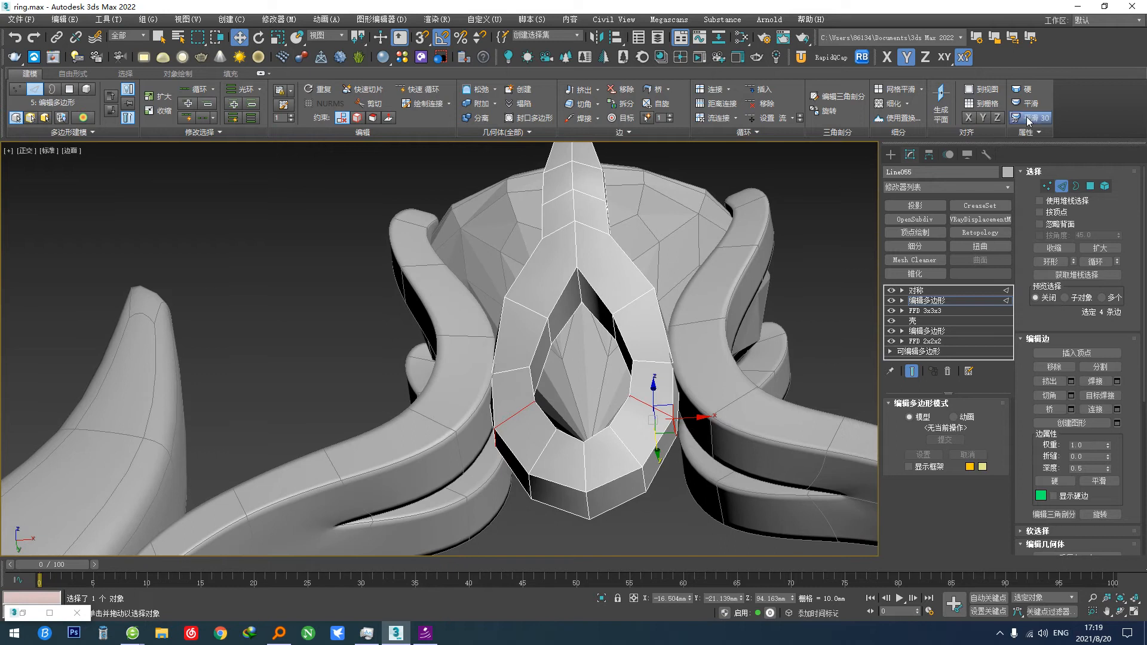
click(120, 74)
click(27, 121)
alt+middle_drag(598, 418, 636, 461)
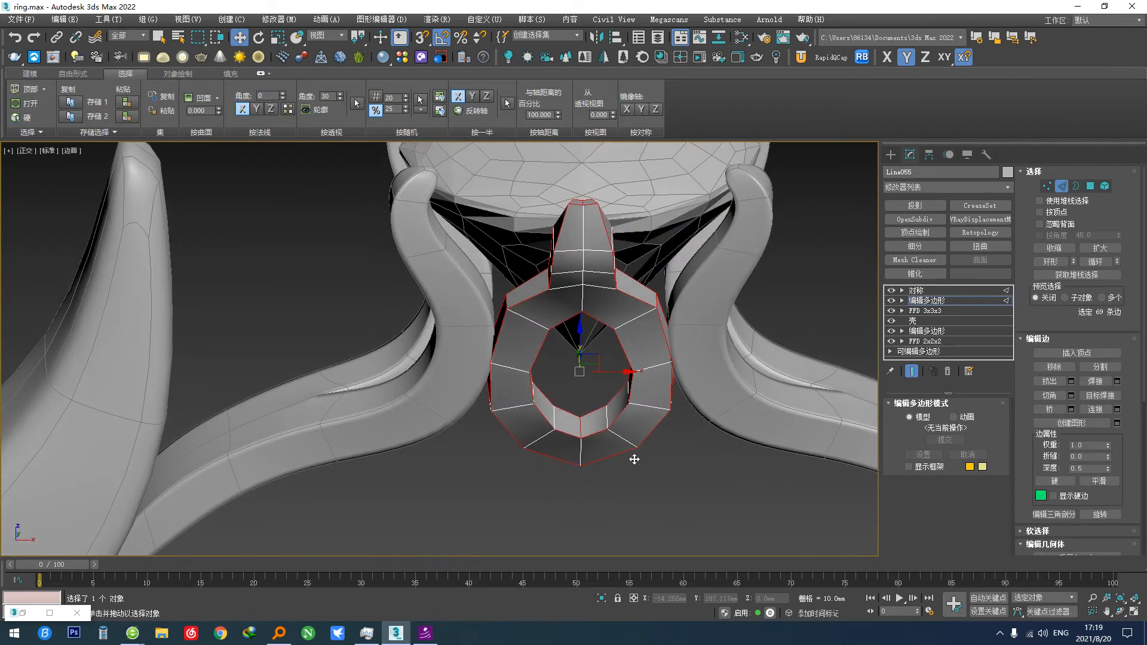
Step: Remove unwanted edges around the loop's opening and the stem tip from the hard-edge selection
scroll(547, 389, up, 3)
alt+middle_drag(572, 401, 584, 235)
scroll(571, 239, up, 3)
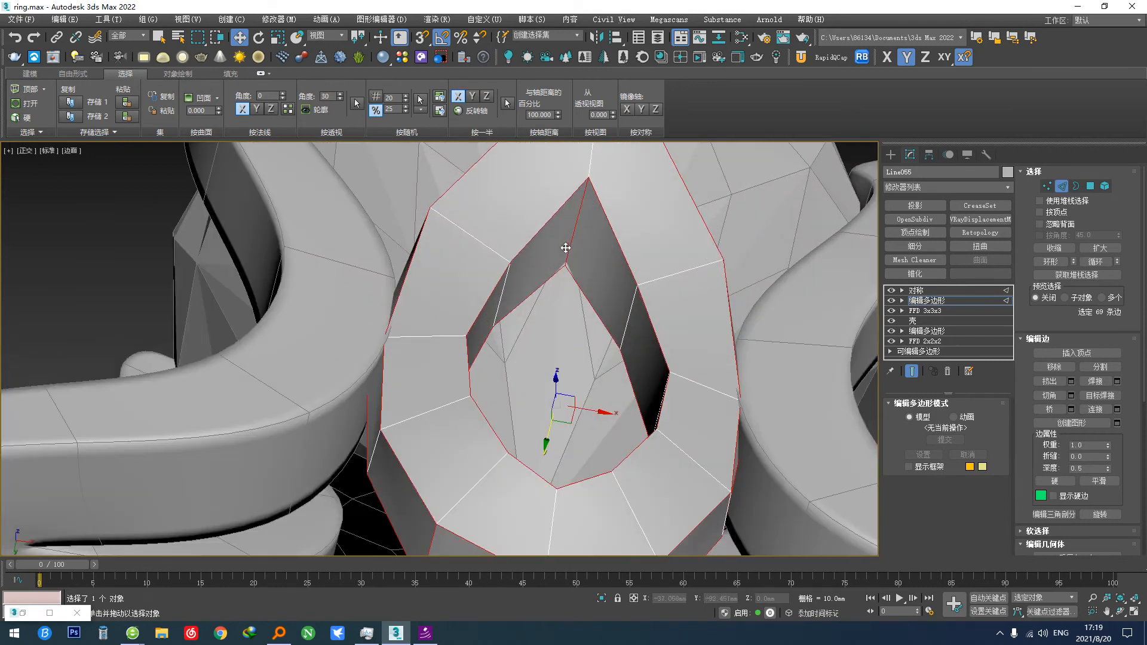
alt+middle_drag(564, 404, 492, 323)
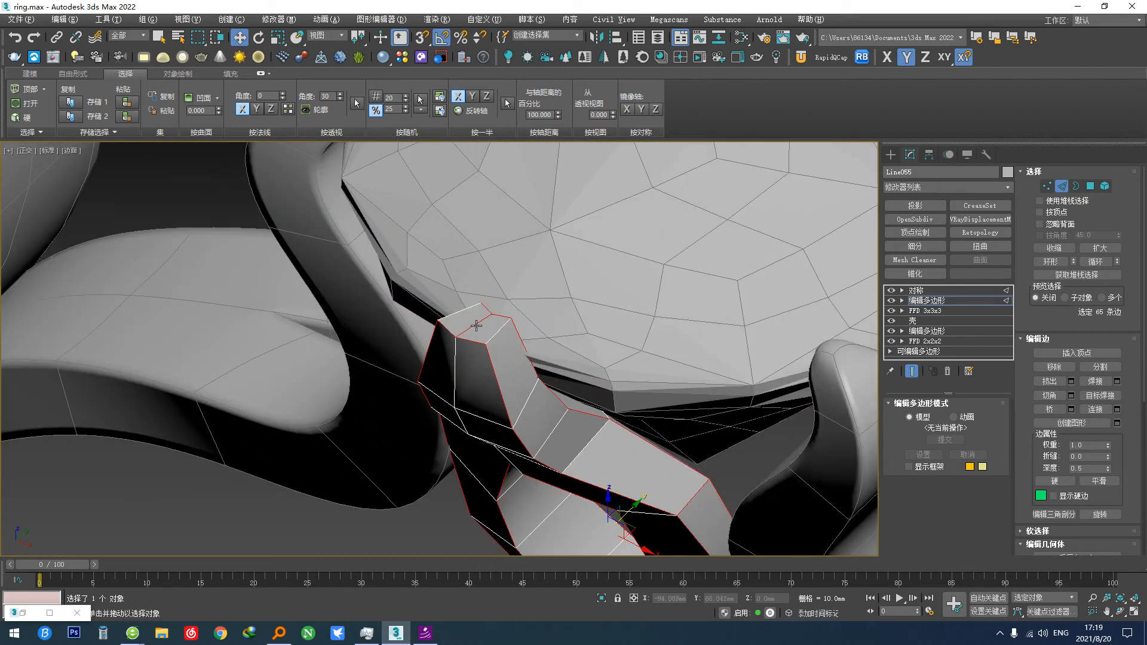
scroll(478, 342, up, 2)
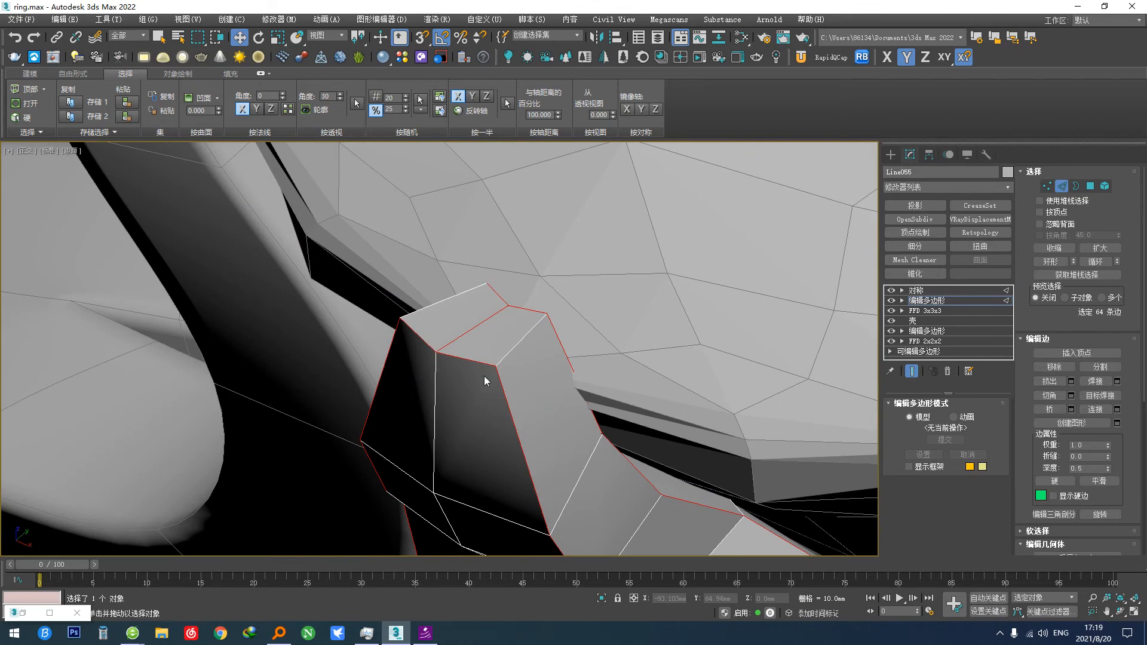
scroll(571, 373, down, 3)
alt+middle_drag(570, 374, 691, 431)
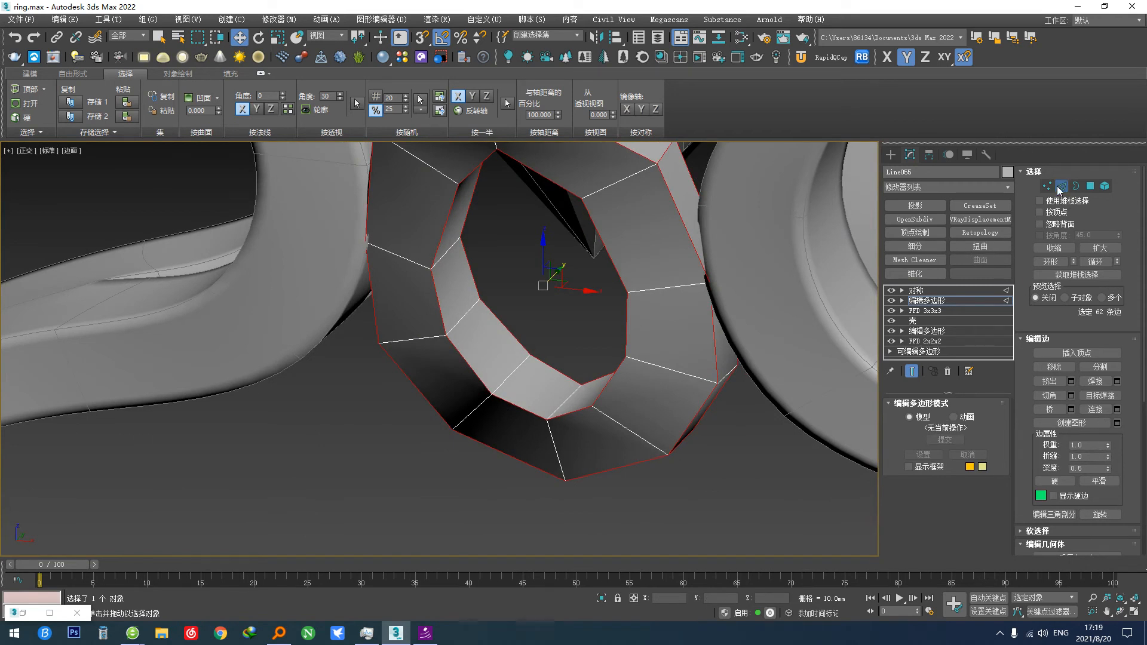
Step: Add an OpenSubdiv modifier above the Symmetry modifier and set its iterations to 2
click(1061, 186)
click(920, 291)
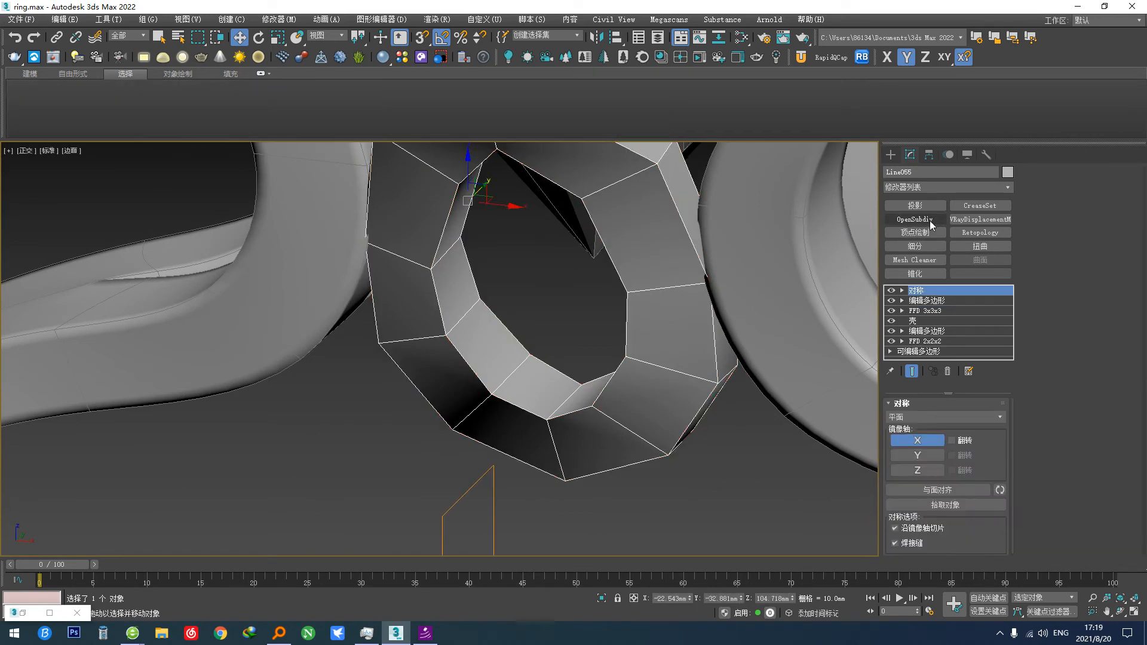
click(930, 220)
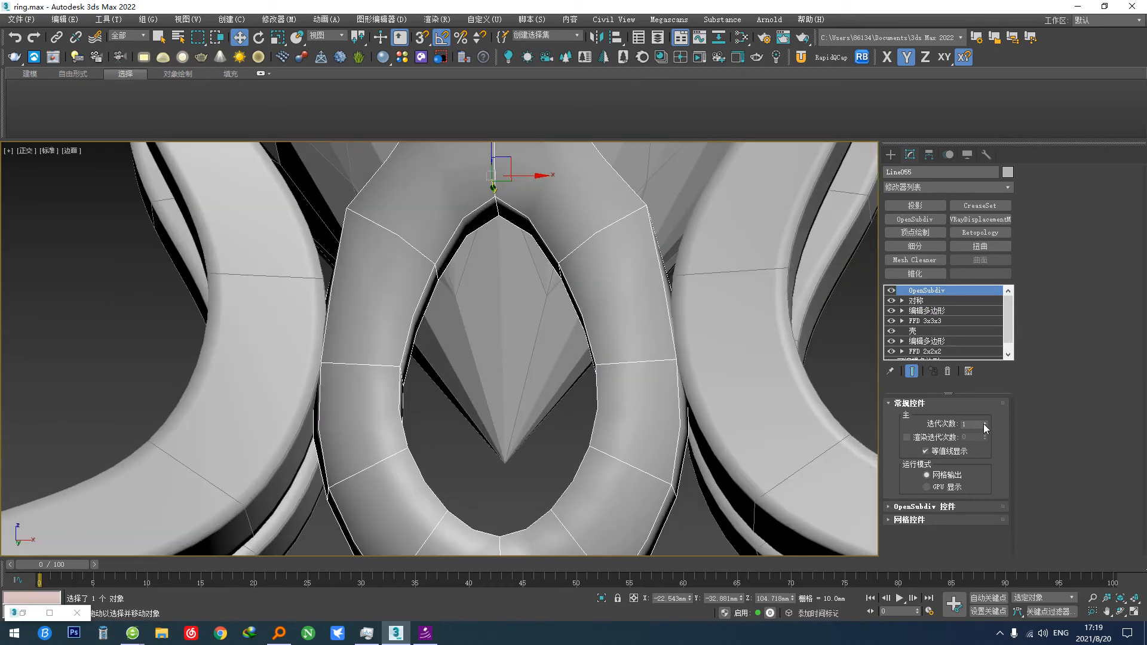
click(985, 422)
alt+middle_drag(523, 398, 592, 362)
Step: Try different crease values, including 1.0, on the teardrop's selected edges in the Edit Poly modifier below the Symmetry modifier
click(926, 311)
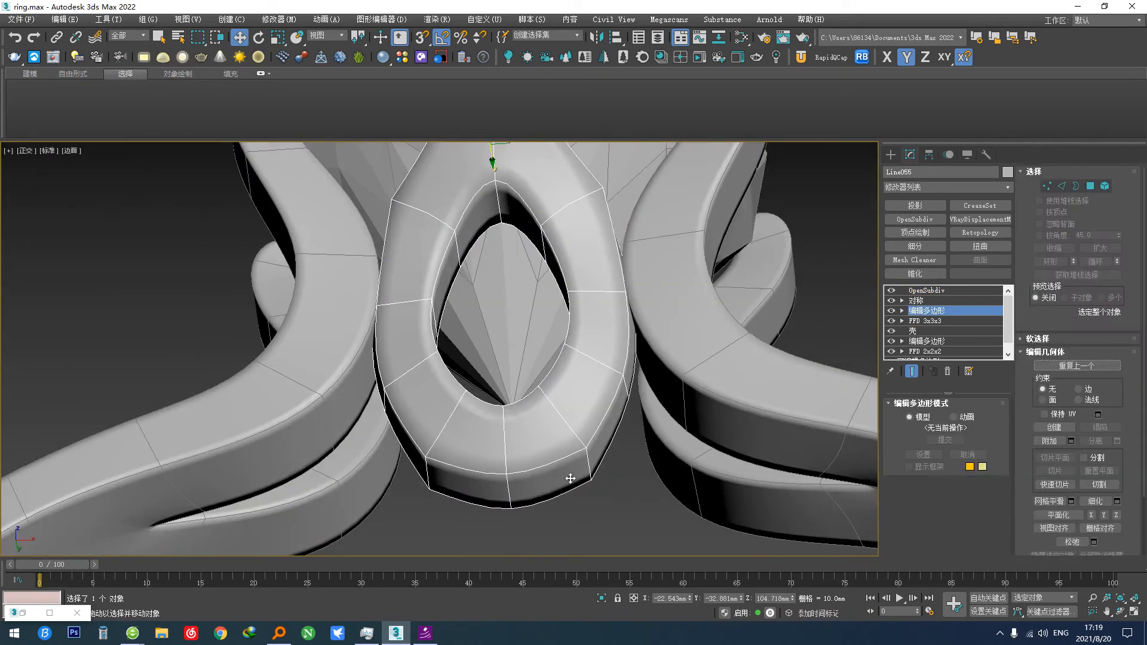
click(590, 466)
click(927, 311)
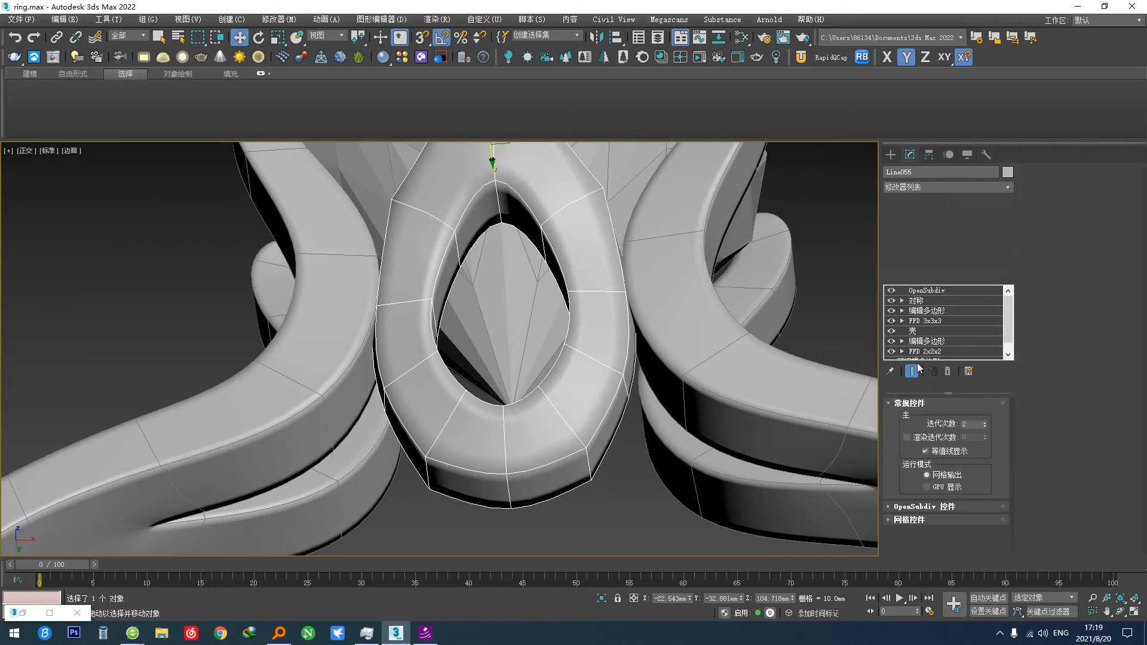
click(1062, 186)
click(566, 480)
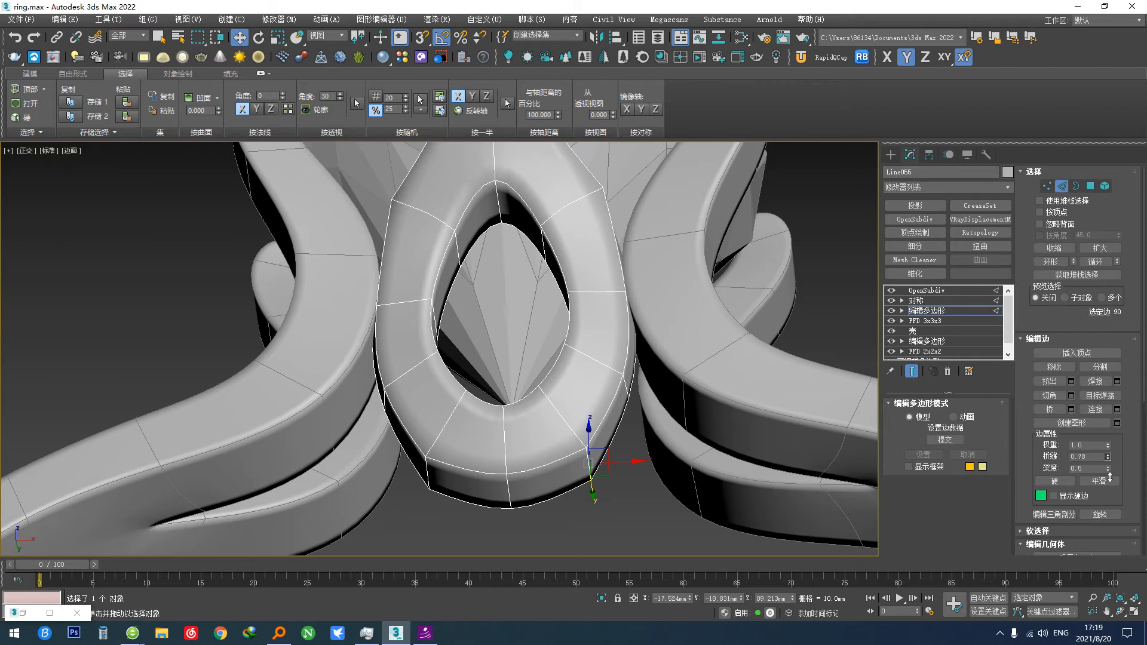
drag(1110, 468, 1110, 22)
scroll(567, 326, down, 5)
alt+middle_drag(563, 335, 519, 366)
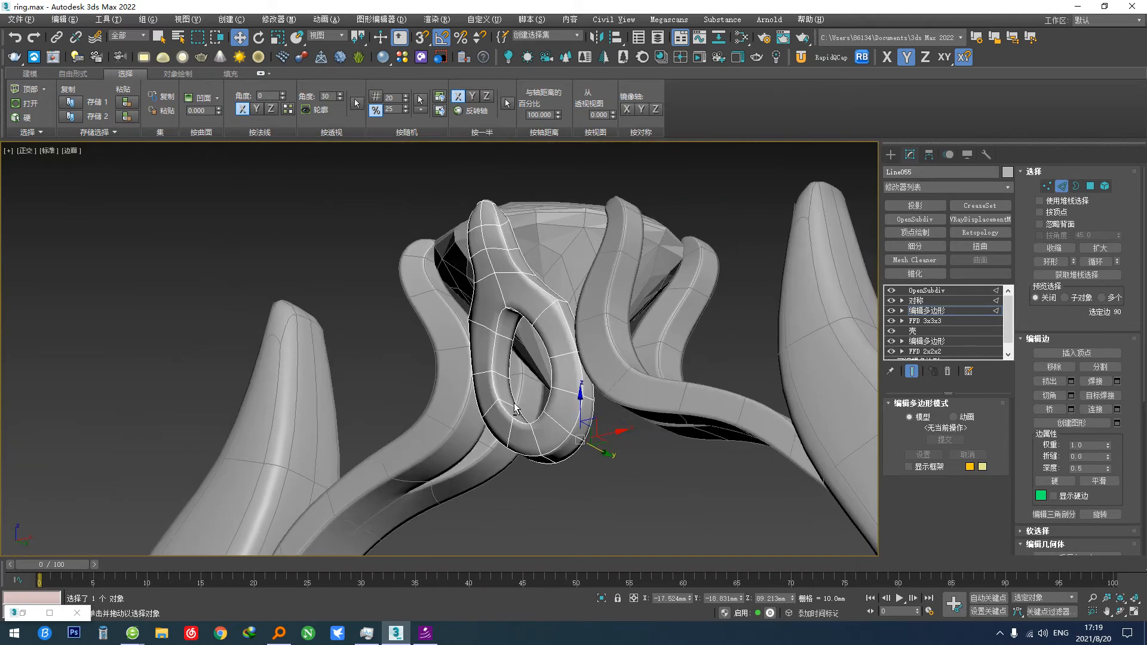
scroll(557, 303, up, 4)
scroll(592, 280, up, 2)
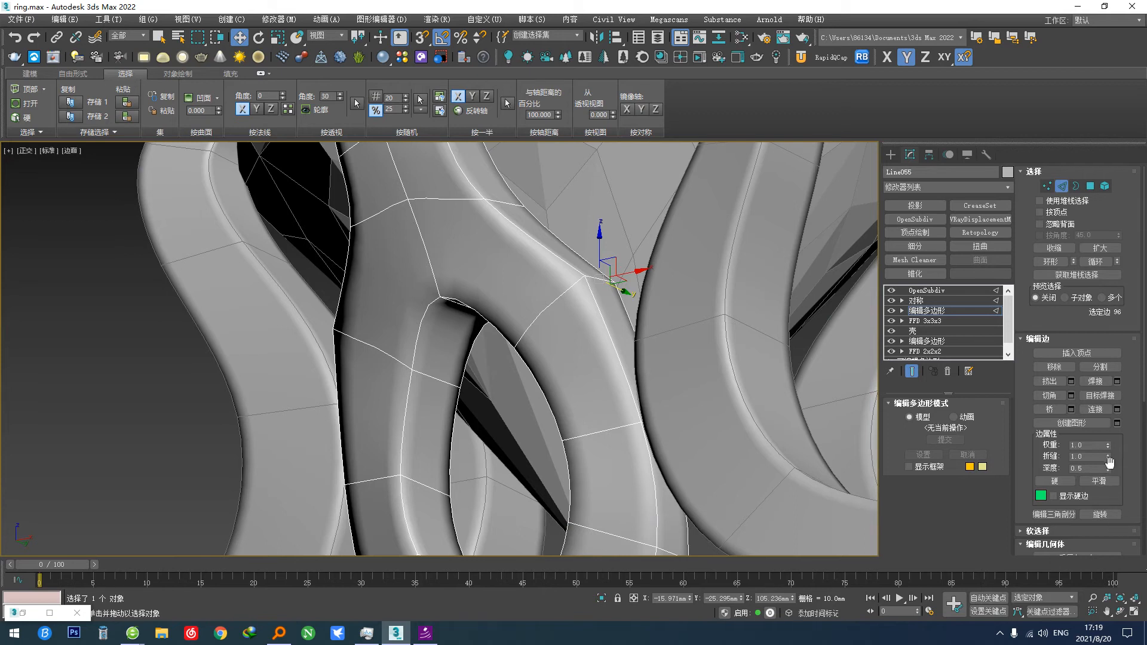
drag(1108, 464, 1104, 15)
middle_drag(547, 352, 574, 390)
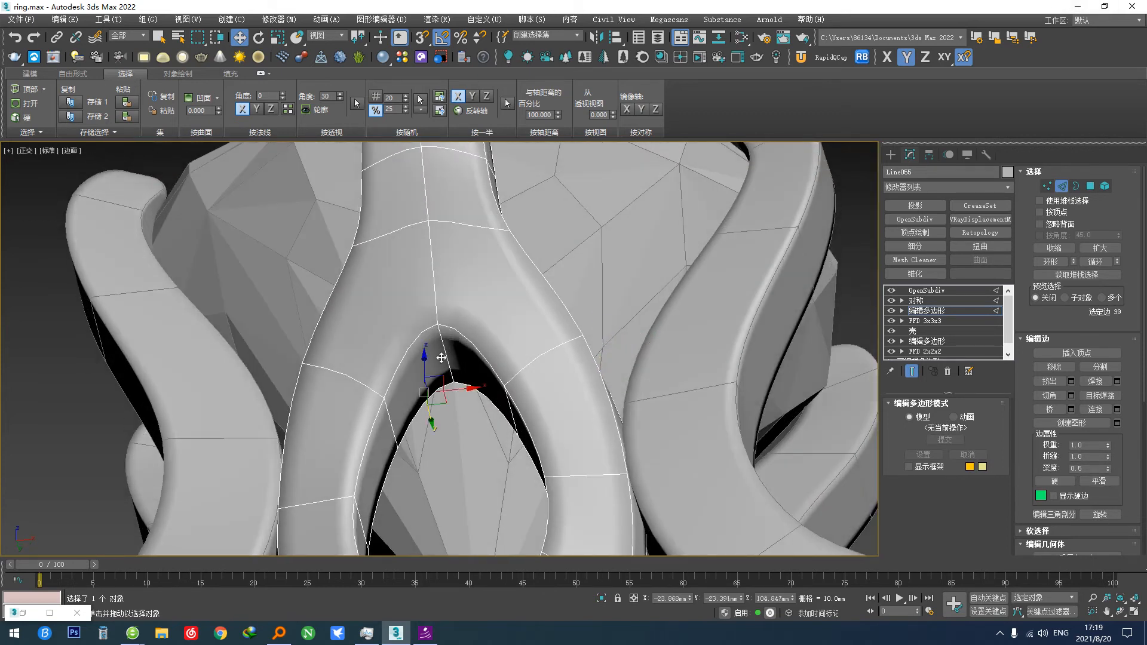
Step: Select the teardrop piece's edges in wireframe display and set their crease to 0.07
key(F3)
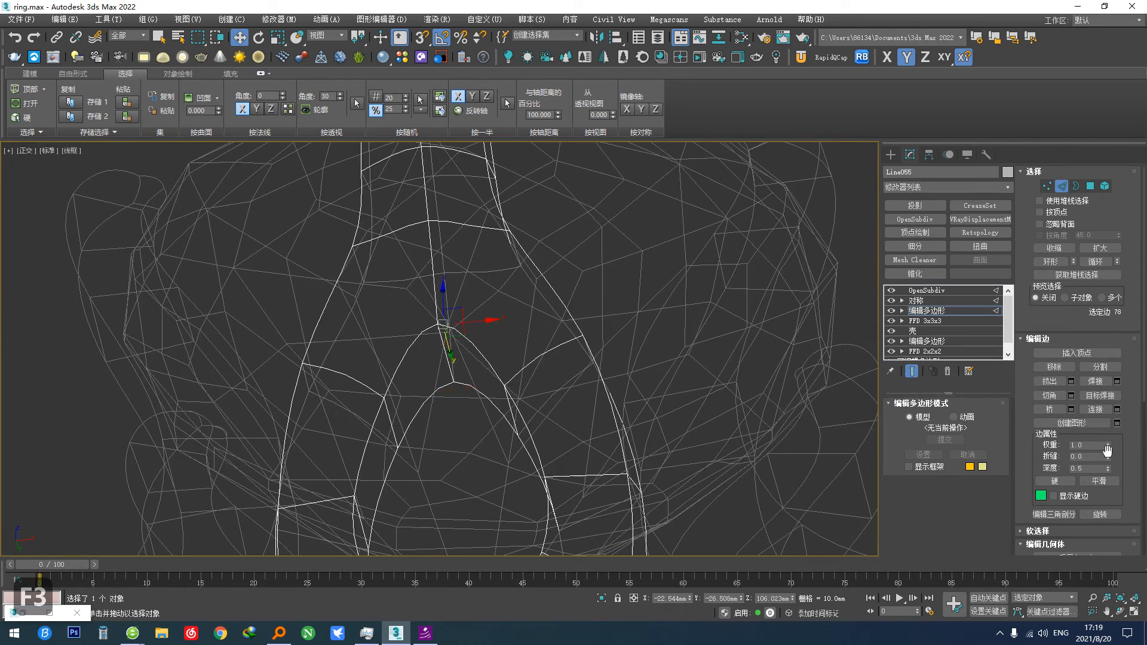
drag(1107, 451, 1107, 411)
scroll(556, 369, down, 2)
alt+middle_drag(556, 369, 527, 347)
middle_drag(527, 347, 500, 436)
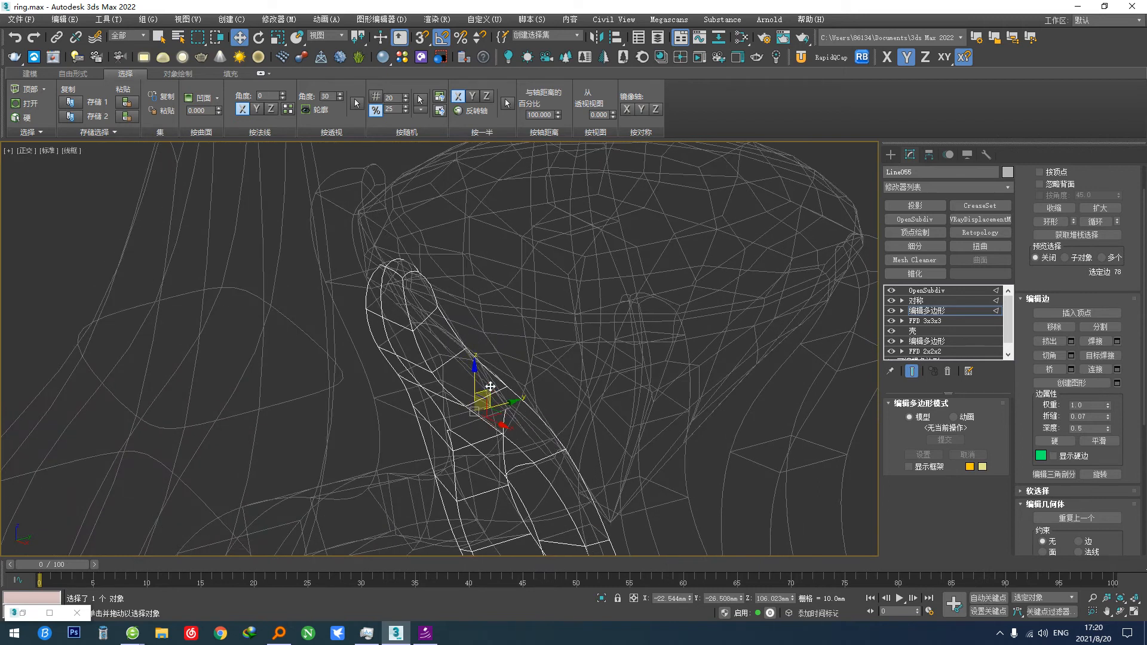
Step: Return to shaded display and nudge the vertices at the tip of the teardrop's stem along Z
key(F3)
alt+middle_drag(491, 375, 496, 433)
scroll(428, 361, up, 2)
key(1)
mouse_move(428, 361)
alt+middle_down()
mouse_move(500, 361)
mouse_move(448, 353)
alt+middle_up()
drag(541, 384, 540, 380)
drag(501, 313, 470, 282)
alt+middle_drag(528, 392, 493, 386)
Step: Move the six vertices just below the stem tip up along Z and adjust them along Y
drag(352, 363, 571, 466)
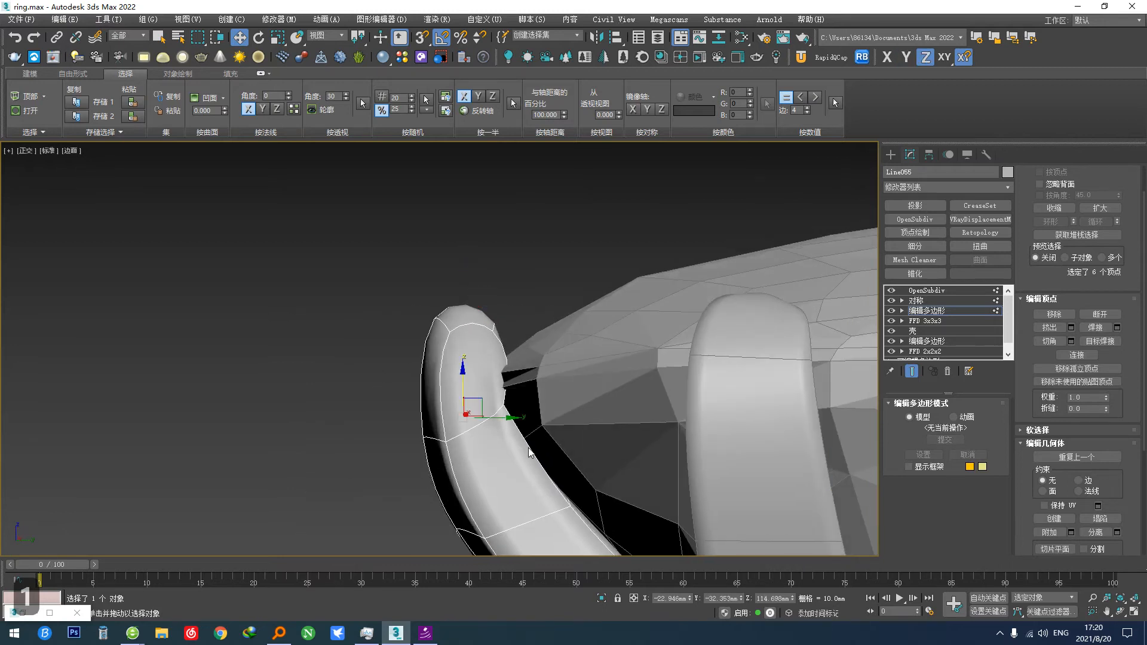
drag(508, 423, 458, 373)
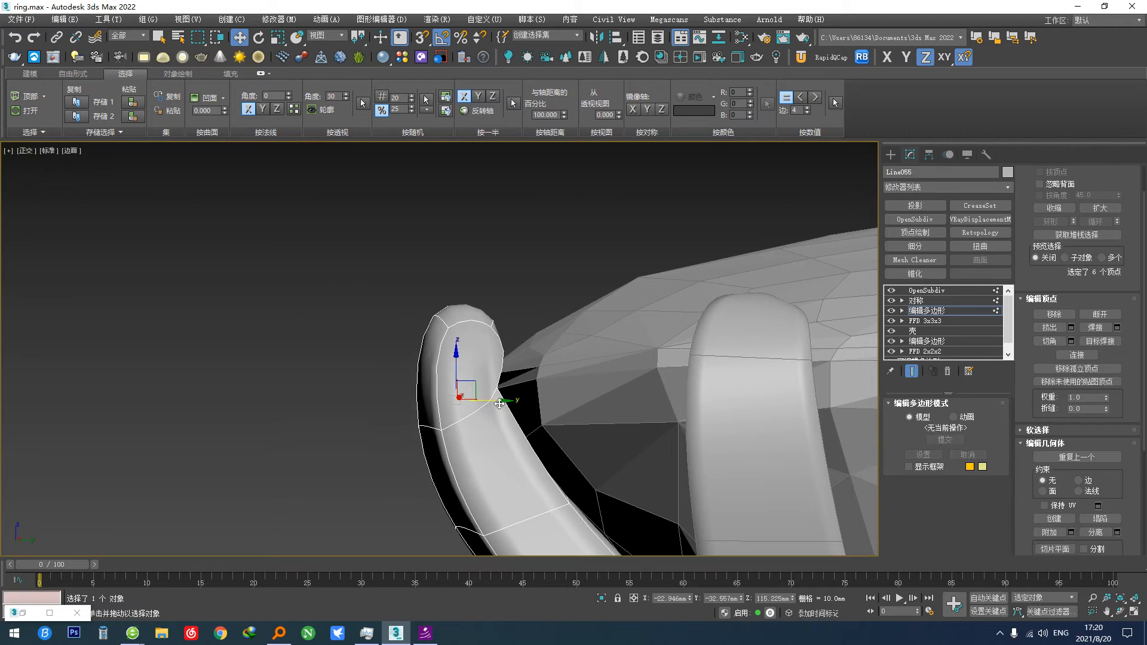
drag(500, 404, 505, 403)
drag(506, 288, 508, 300)
alt+middle_drag(518, 344, 532, 435)
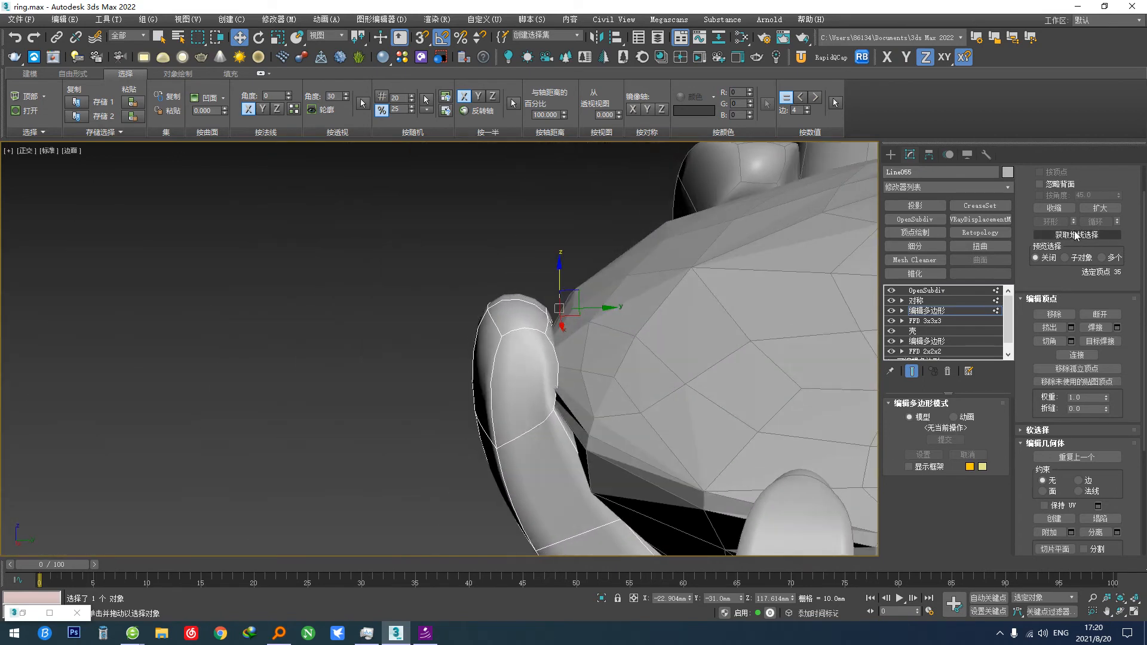
Step: Set the crease of the six edges near the stem tip to 0 and leave edge editing
scroll(1027, 208, up, 2)
click(1063, 187)
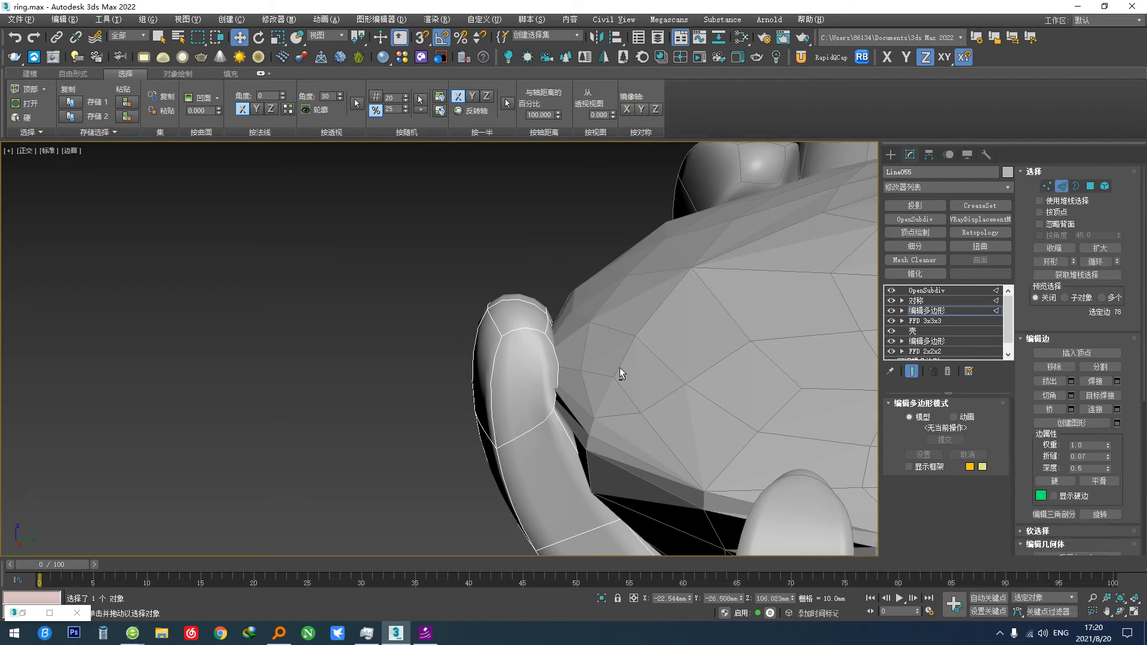
alt+middle_drag(619, 368, 530, 418)
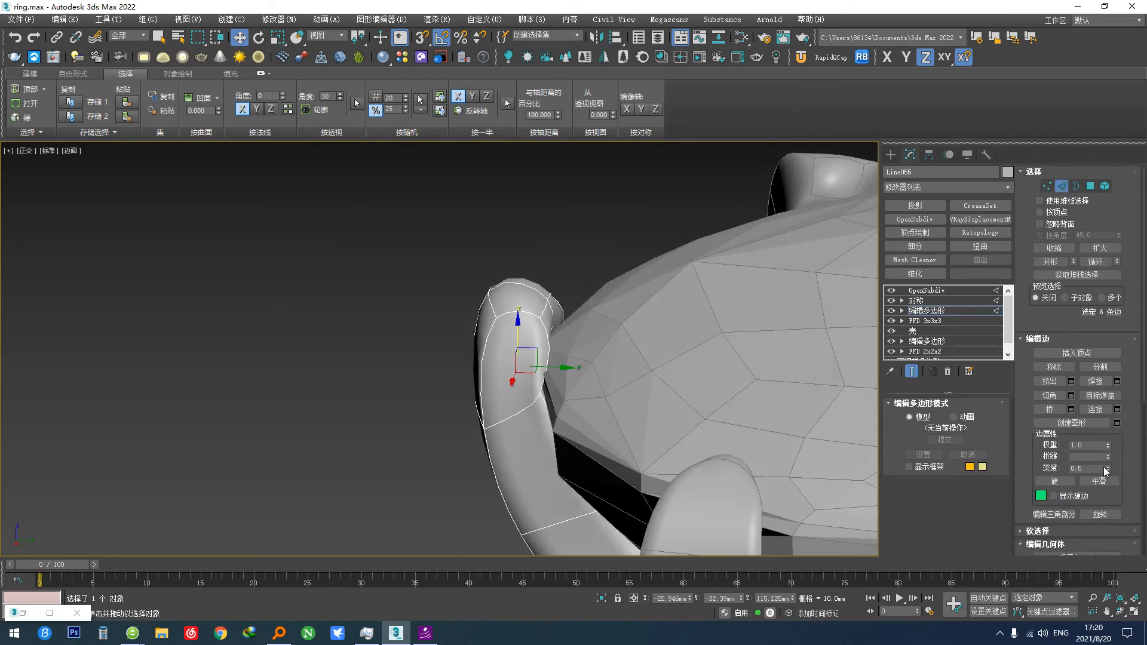
drag(1107, 458, 1115, 547)
alt+middle_drag(589, 445, 578, 418)
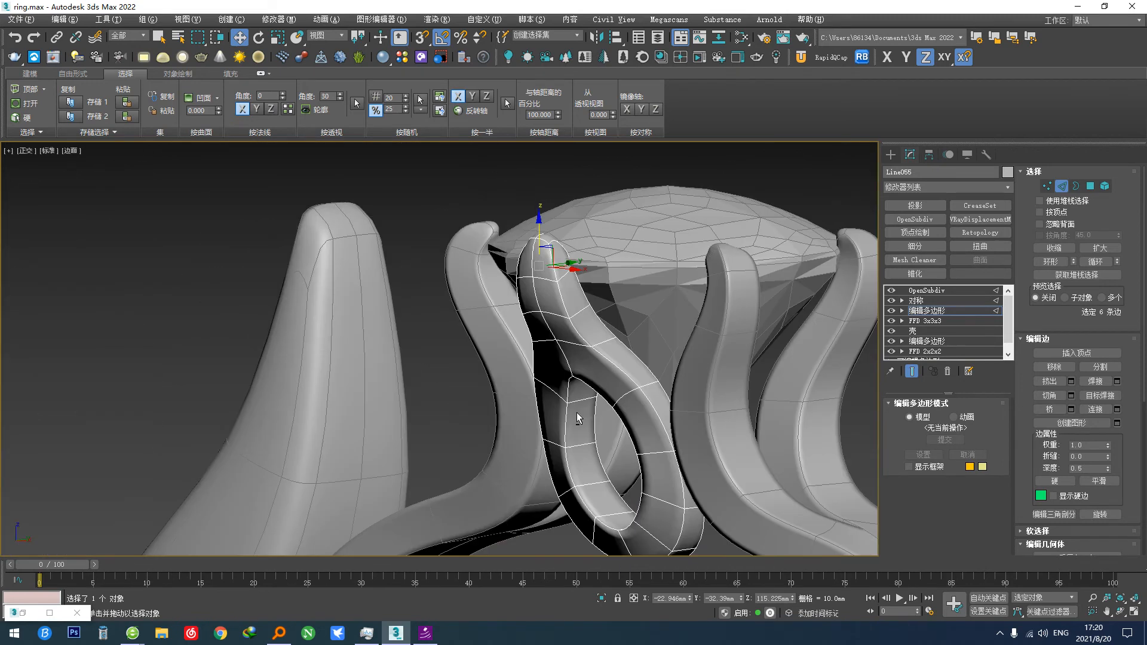
click(1062, 186)
Step: Mirror the teardrop piece along Y about the ring's center, as an instance on the opposite side of the gem
scroll(598, 346, down, 5)
alt+middle_drag(598, 347, 553, 440)
scroll(576, 391, down, 5)
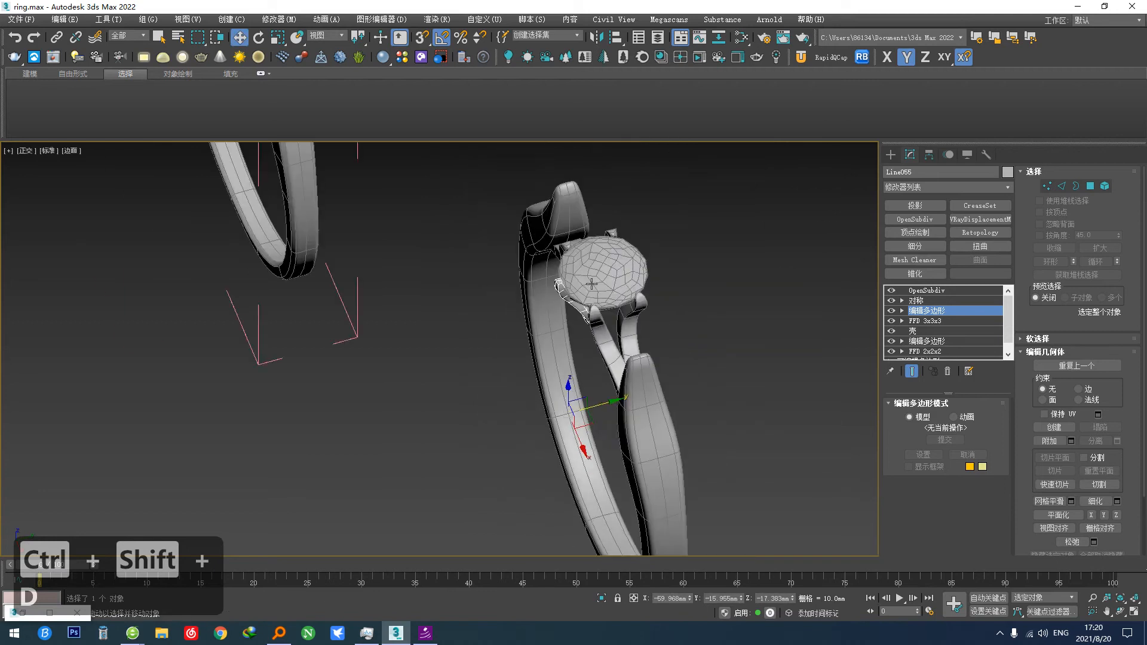
click(596, 37)
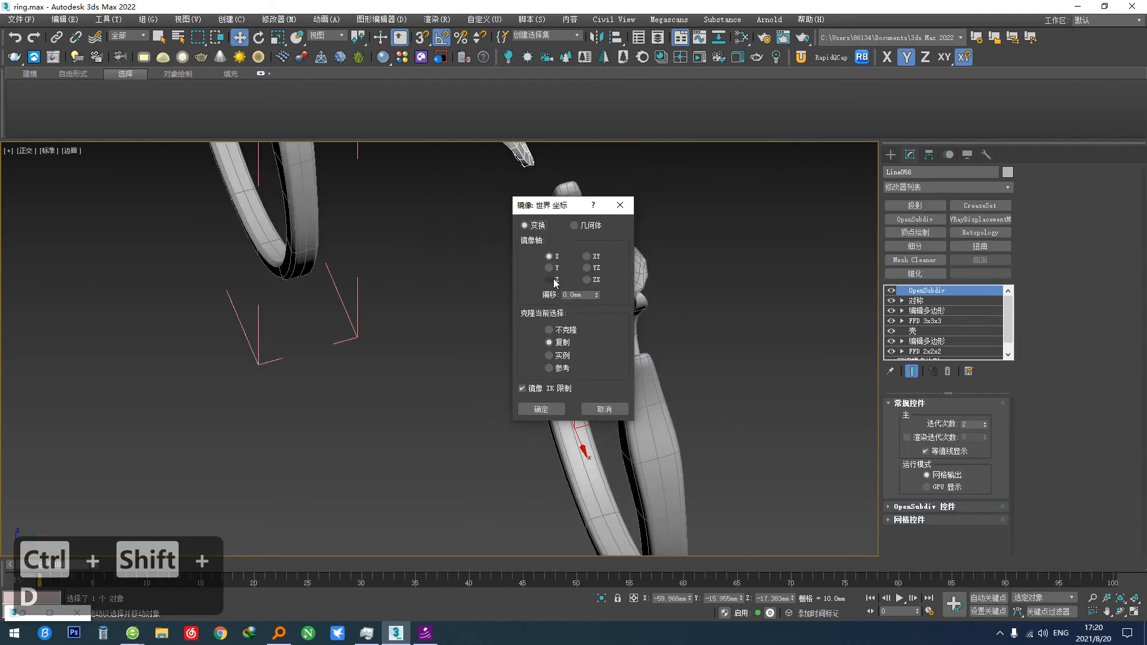
click(549, 355)
click(541, 409)
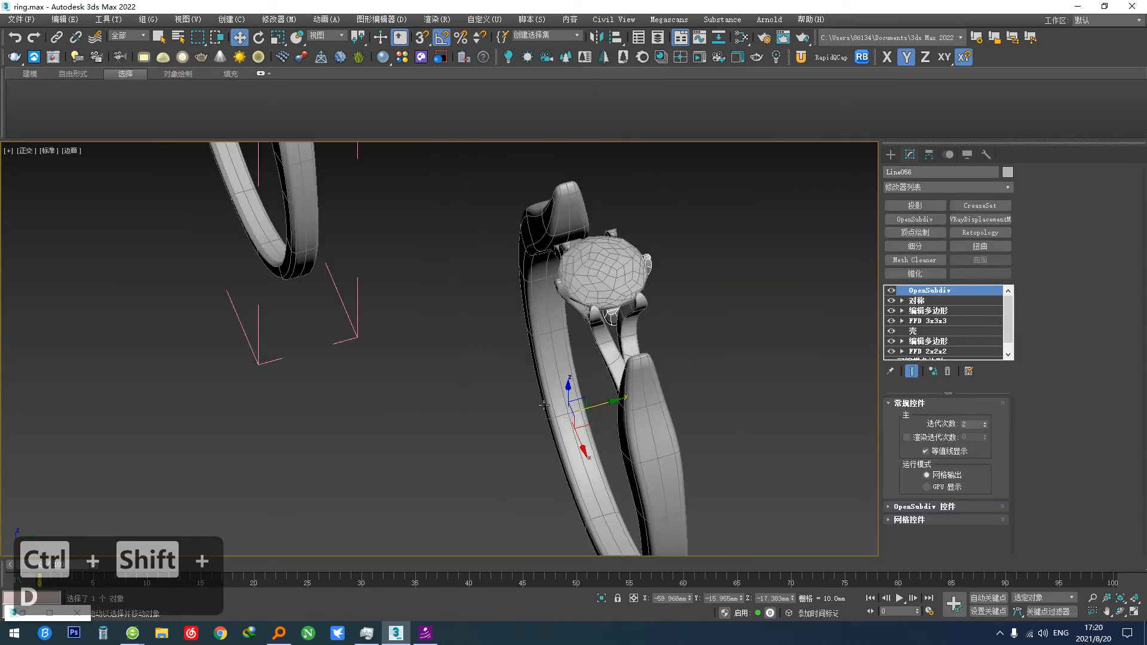
alt+middle_drag(611, 316, 635, 406)
Step: Try another instanced mirror of the teardrop piece along Y and remove the extra copy
click(596, 37)
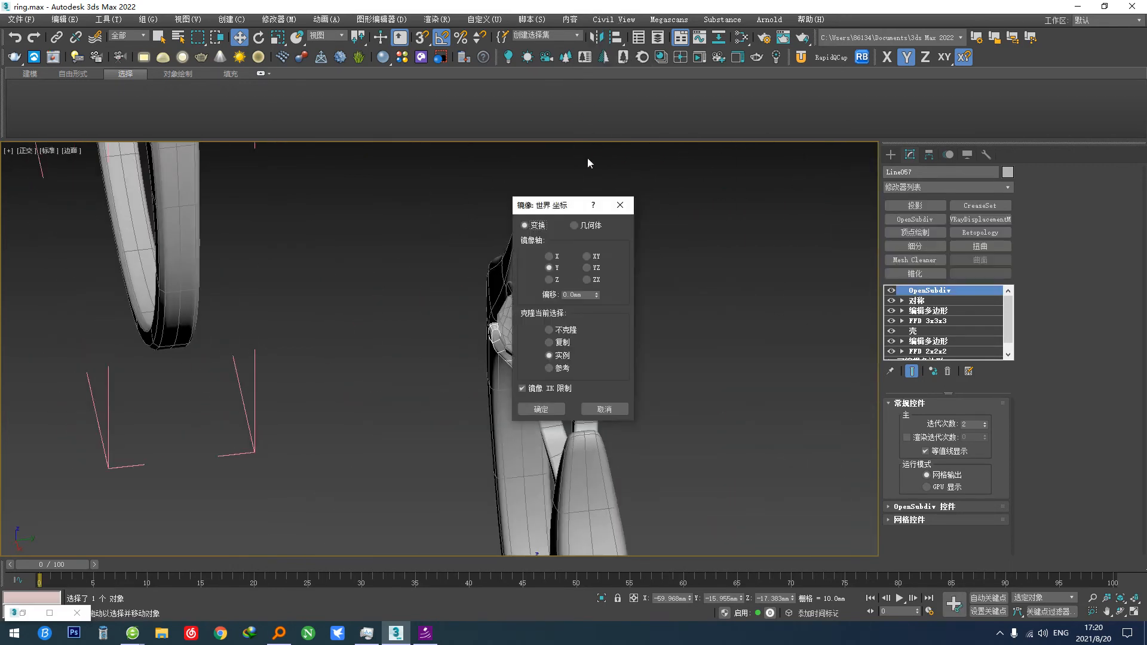
click(553, 408)
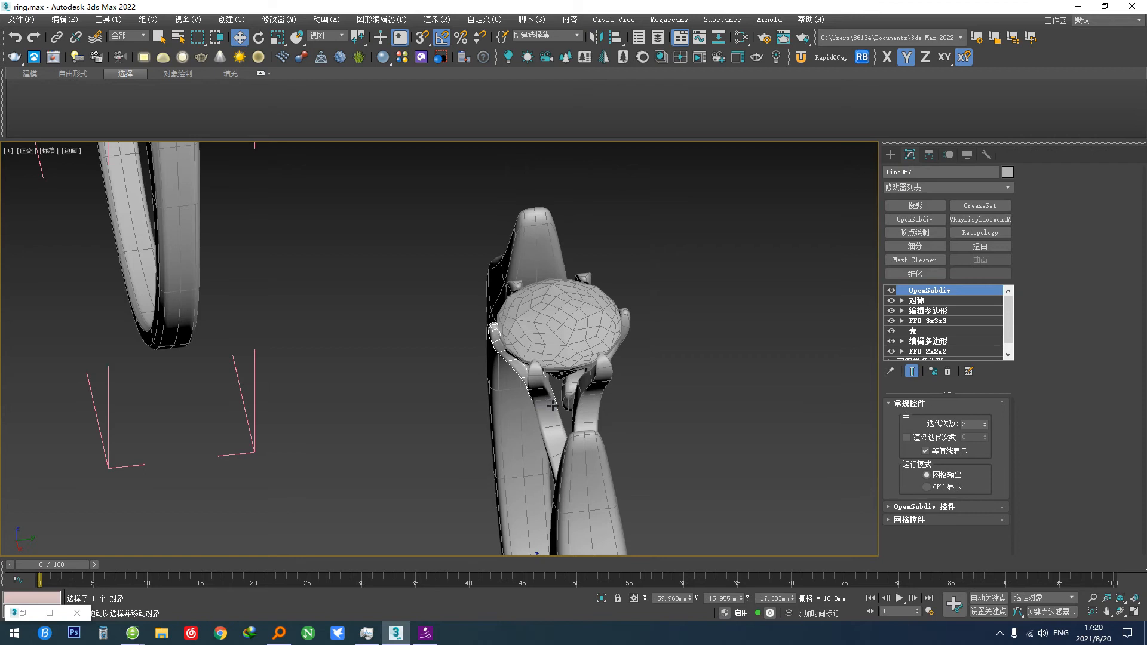
alt+middle_drag(554, 408, 648, 389)
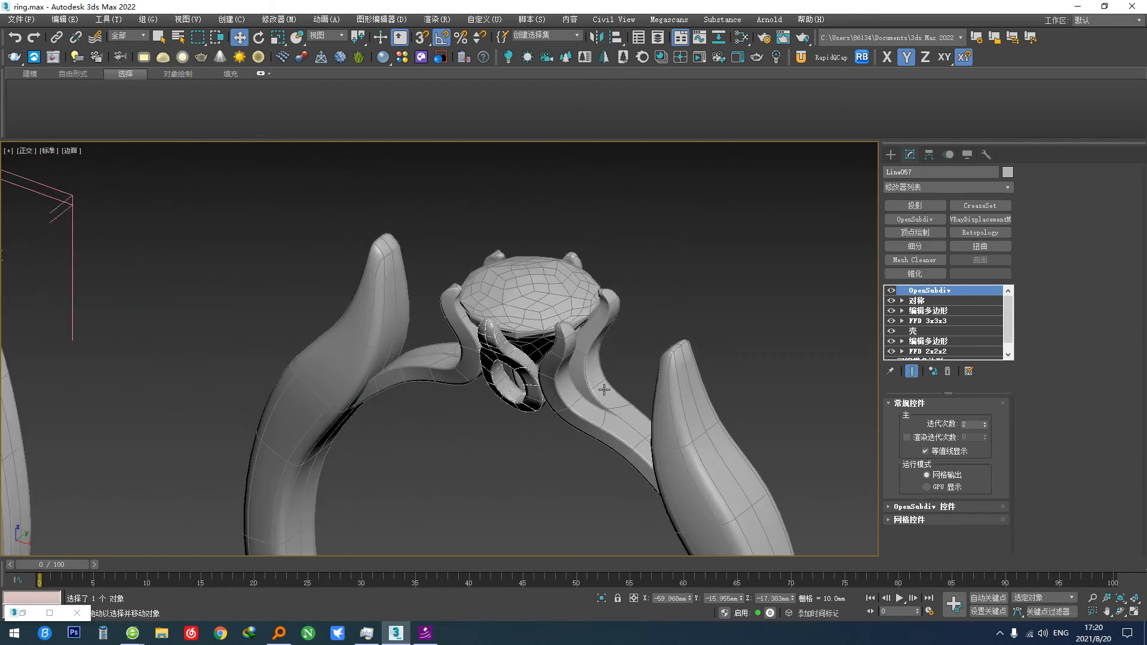
scroll(506, 357, up, 3)
scroll(529, 399, down, 6)
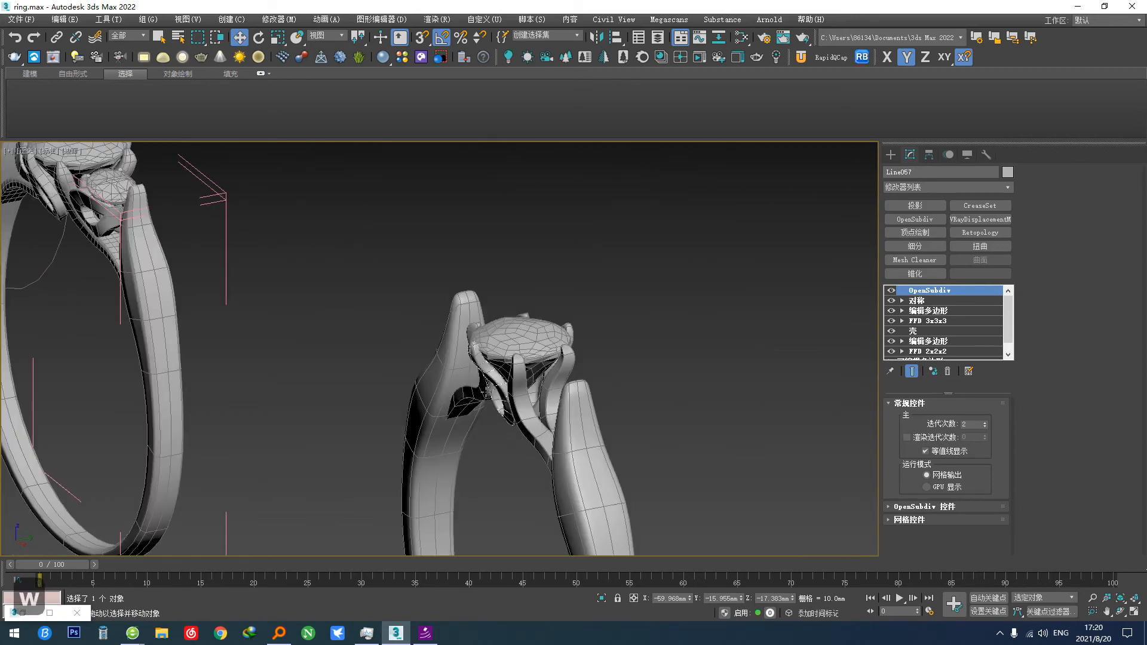
key(ctrl+shift+a)
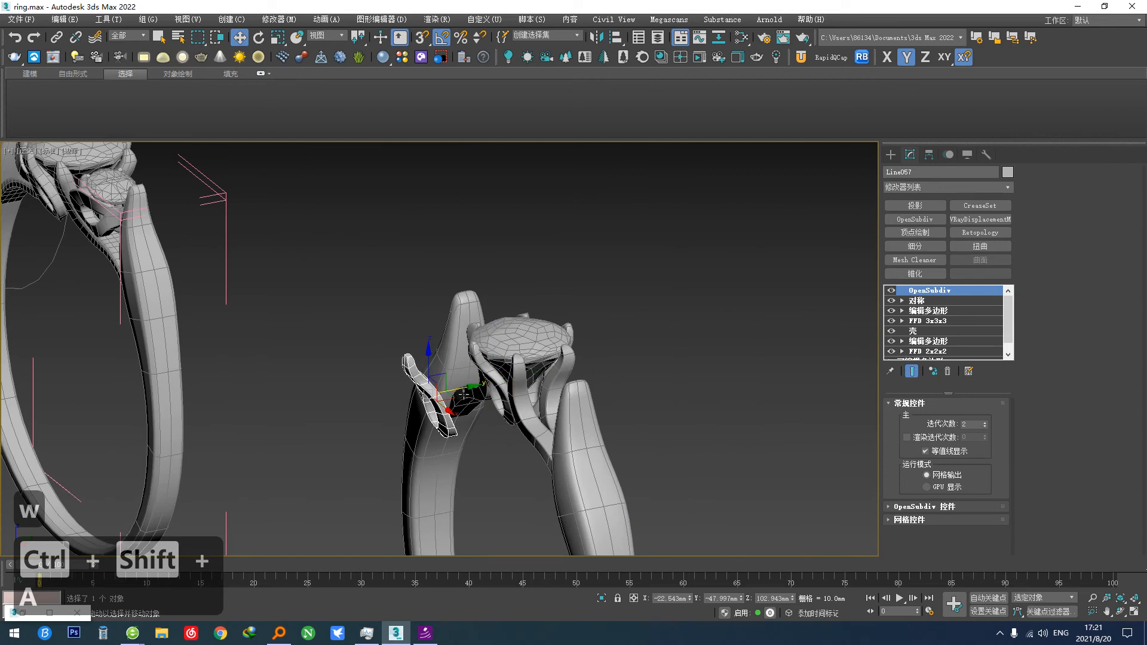
scroll(502, 380, up, 6)
key(ctrl+d)
Step: Examine the teardrop piece between the prongs and compare it with the looped side ornament on the other ring in front view
click(499, 376)
alt+middle_drag(499, 376, 526, 418)
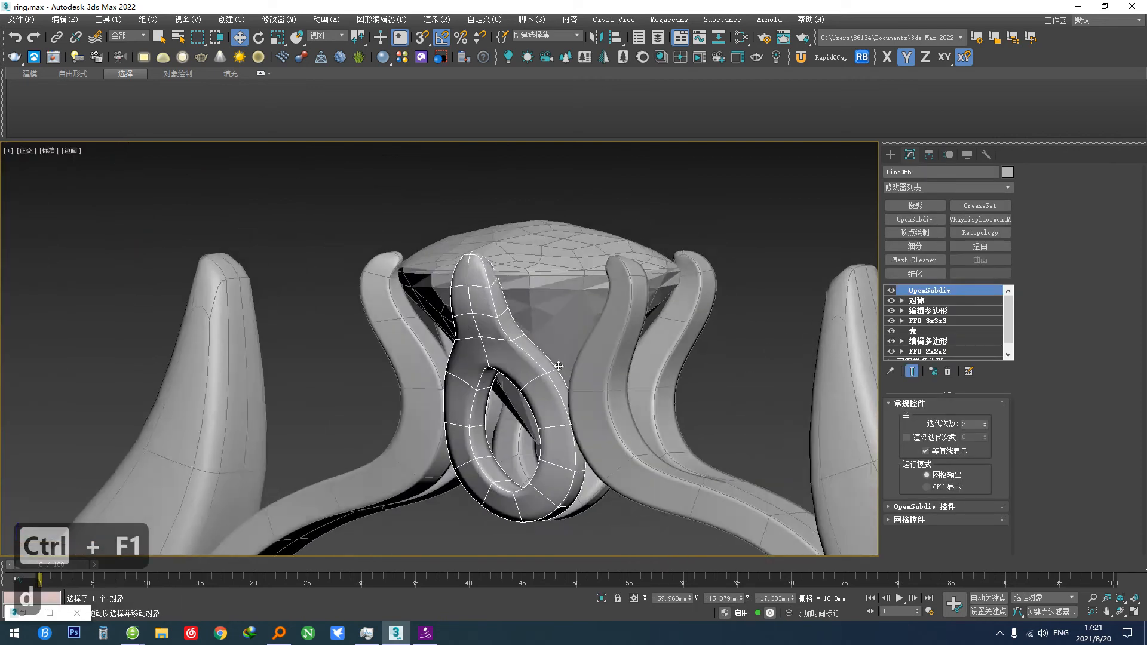
scroll(532, 471, up, 3)
alt+middle_drag(531, 472, 539, 444)
key(f)
scroll(538, 444, down, 4)
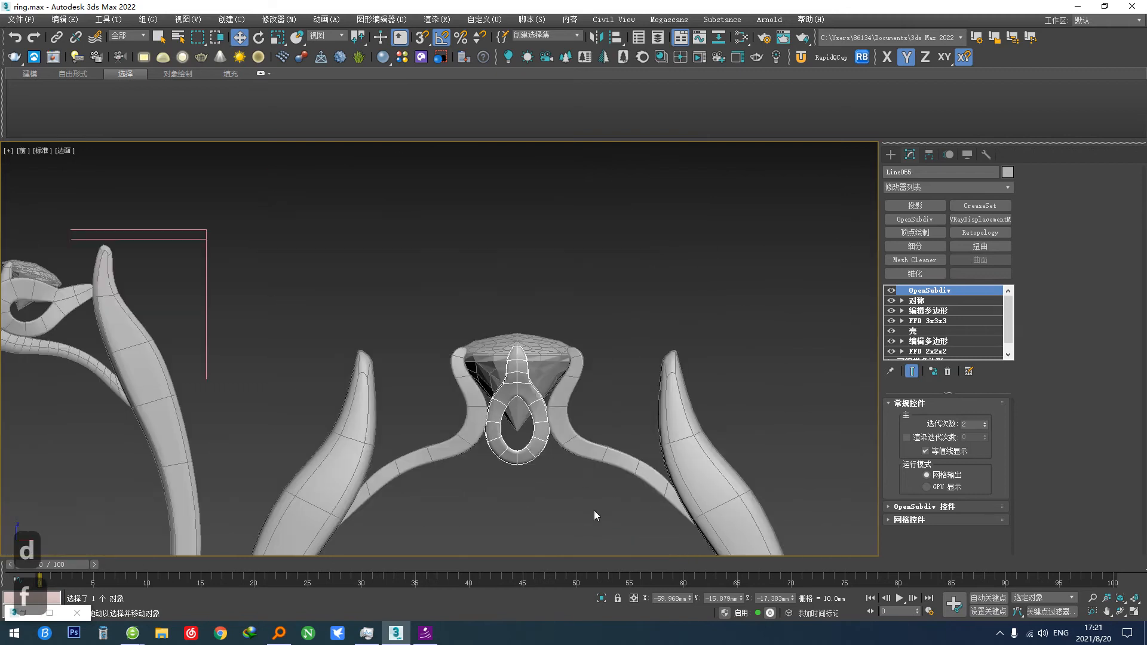
click(457, 504)
scroll(515, 437, up, 5)
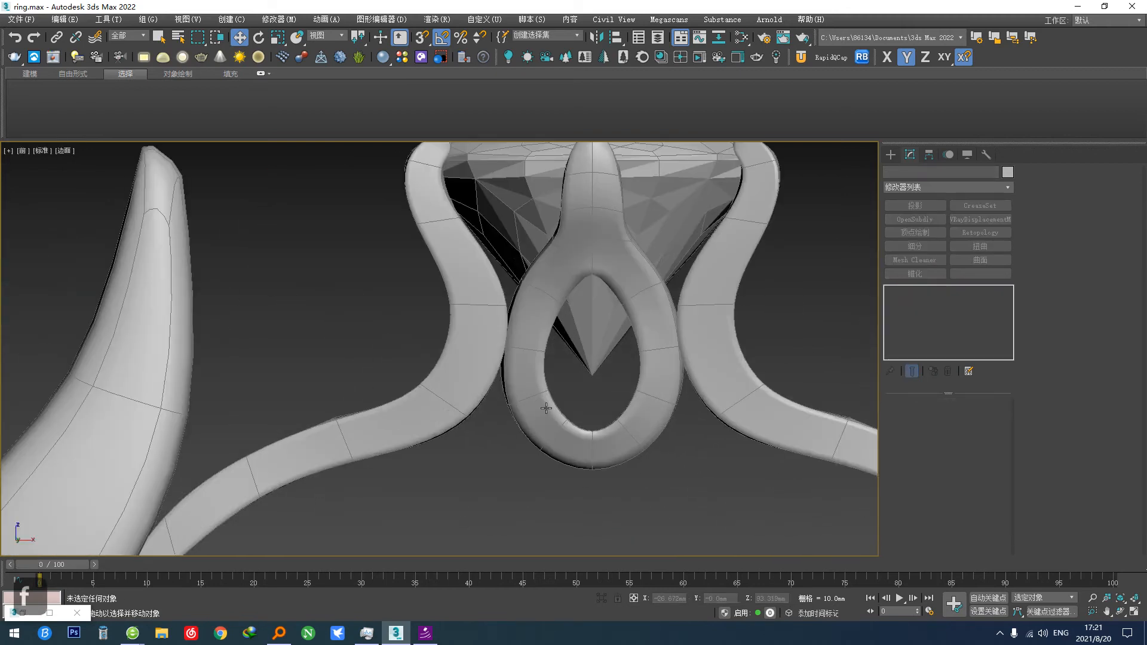
scroll(546, 408, down, 4)
alt+middle_drag(336, 443, 494, 472)
scroll(348, 349, up, 5)
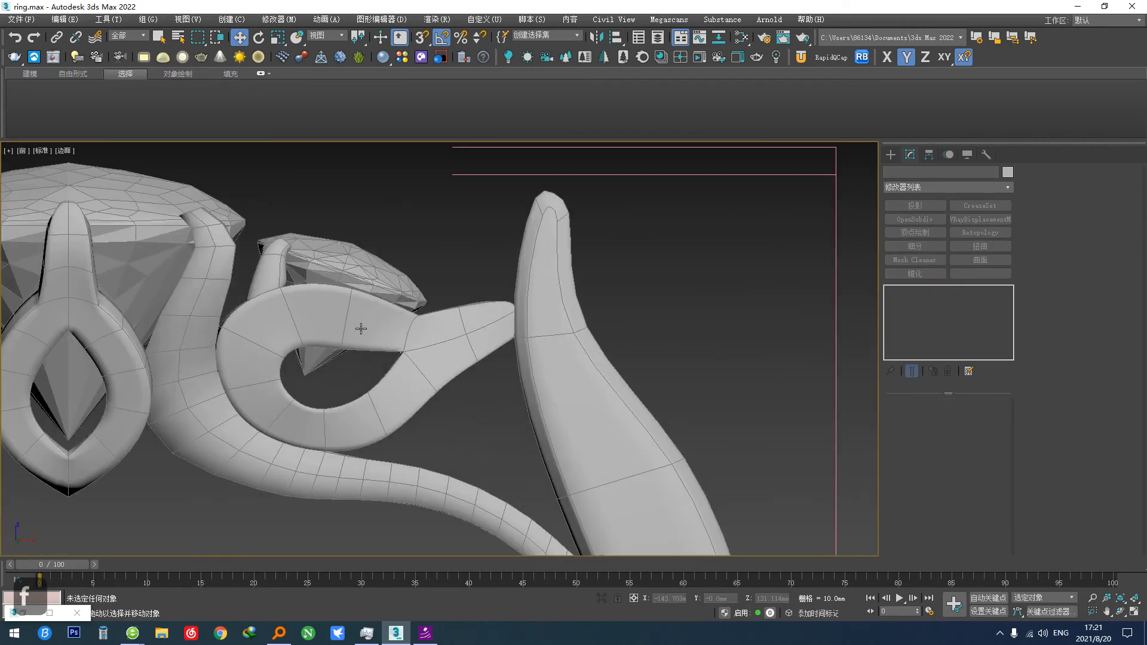
Step: Draw a closed 13-point line in the front view, outlining a looped side ornament with a tapering stem
scroll(359, 328, down, 4)
scroll(417, 290, up, 4)
middle_drag(457, 310, 459, 308)
ctrl+right_click(363, 464)
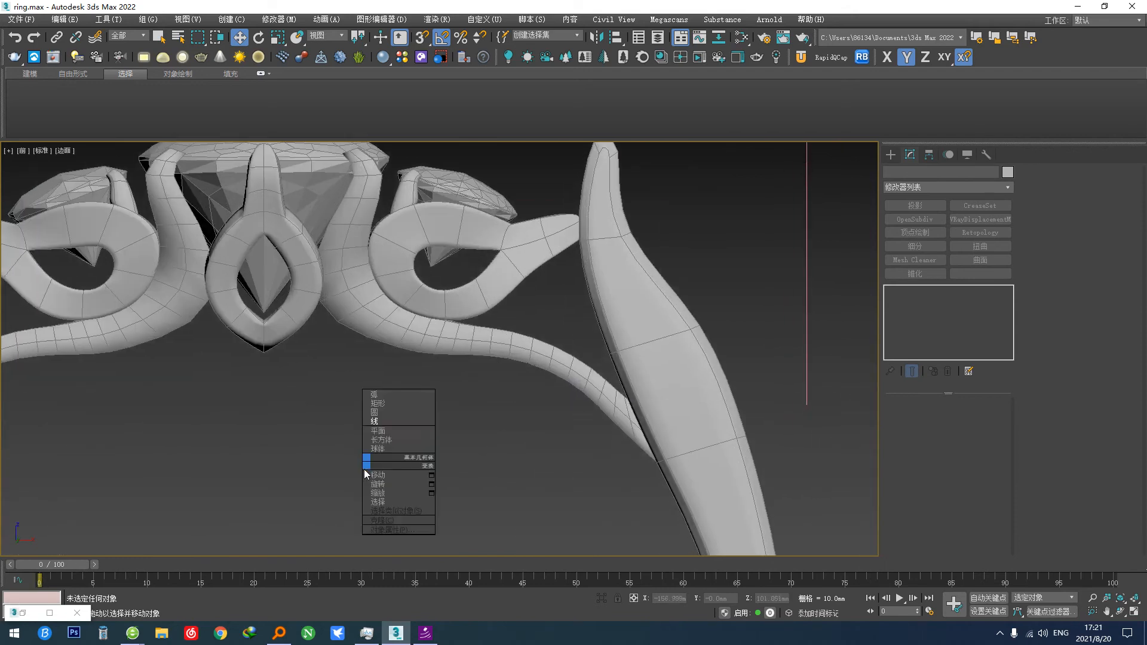
click(384, 429)
click(391, 444)
click(423, 422)
click(472, 427)
click(518, 447)
click(585, 439)
click(592, 461)
click(562, 489)
click(532, 500)
click(491, 528)
click(451, 540)
click(399, 526)
click(376, 486)
click(391, 444)
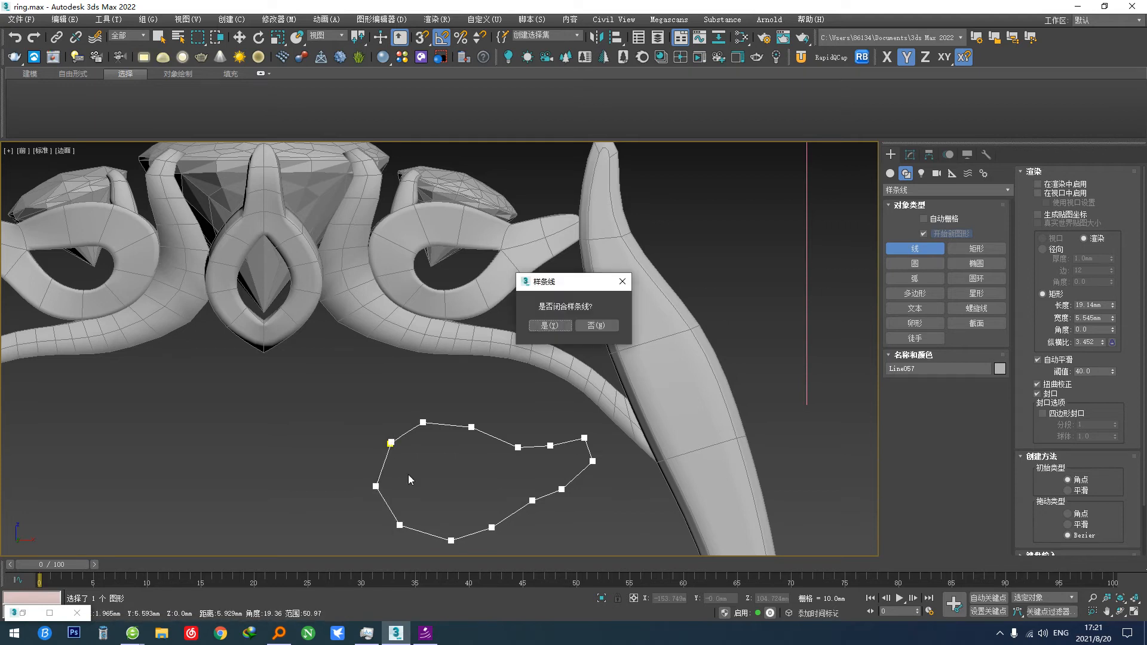
click(541, 326)
Step: Offset the ornament's spline inward with Outline to create an inner contour
key(ctrl+x)
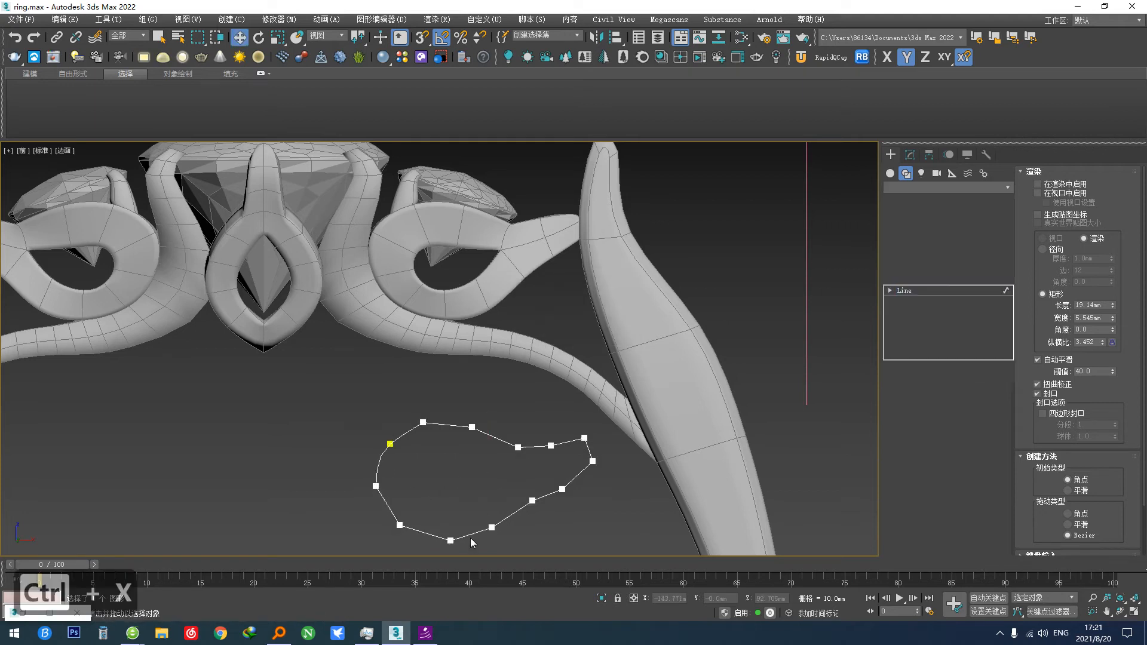
drag(502, 589, 498, 558)
scroll(534, 460, up, 3)
key(w)
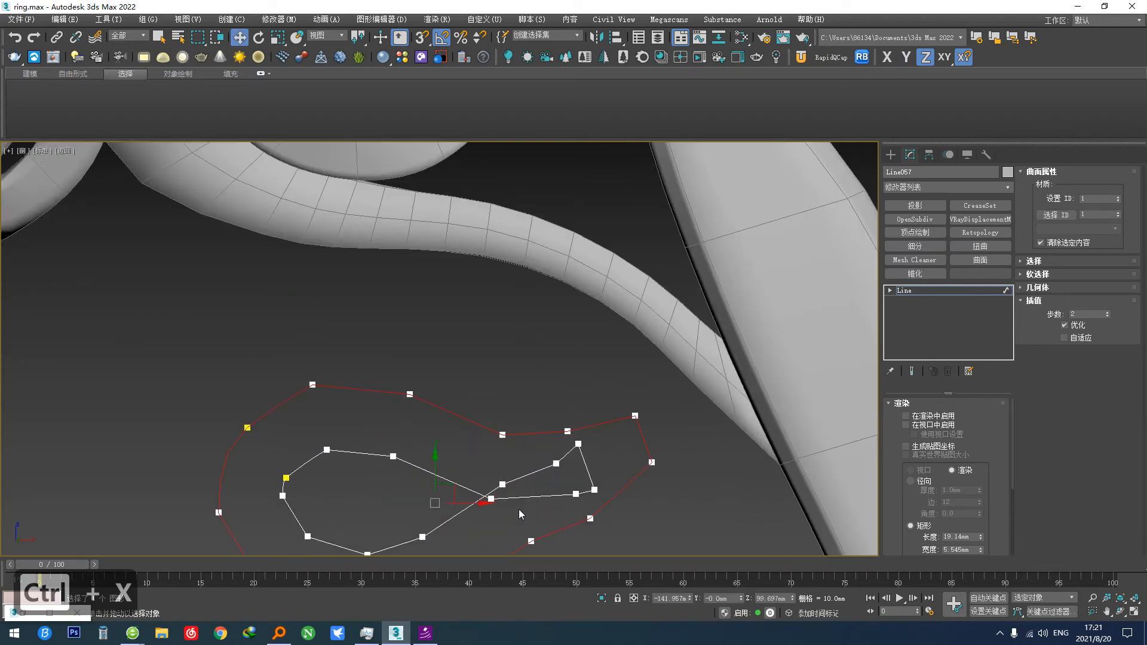
Step: Fuse and weld the inner contour's crossing vertices in the stem into a single point
key(1)
drag(572, 510, 602, 505)
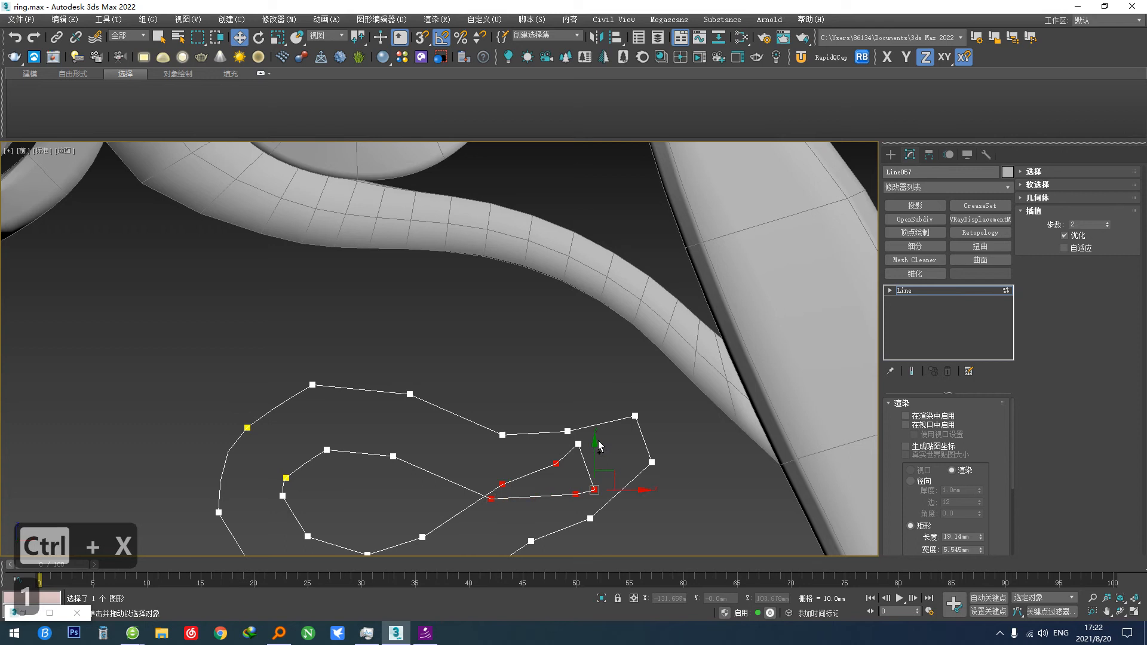
key(ctrl+v)
key(ctrl+c)
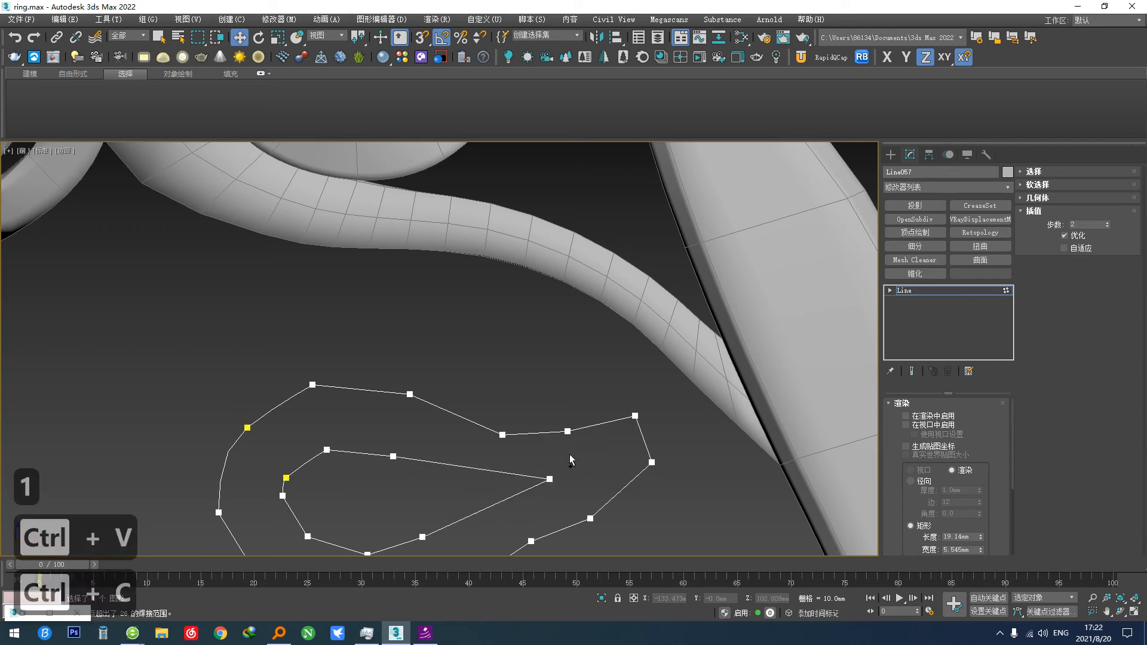
Step: Reposition the inner contour's pointed end, upper vertex and rounded-end vertex to shape the opening, and leave vertex editing
drag(519, 491, 499, 451)
click(393, 457)
drag(394, 436, 395, 443)
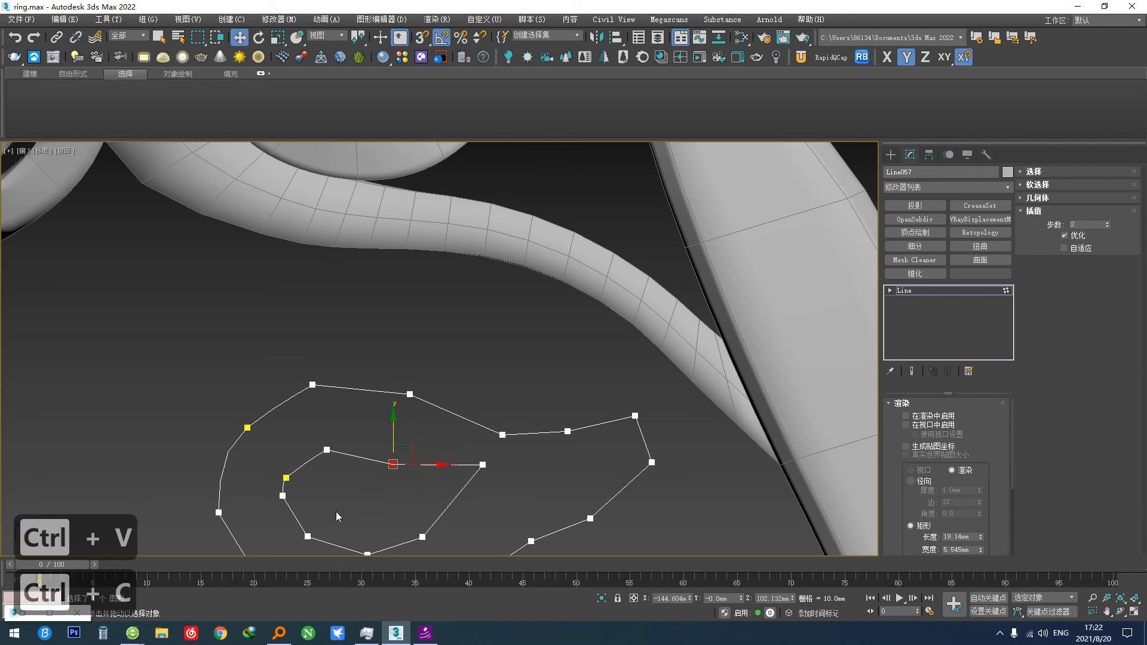
click(282, 496)
drag(292, 486, 287, 497)
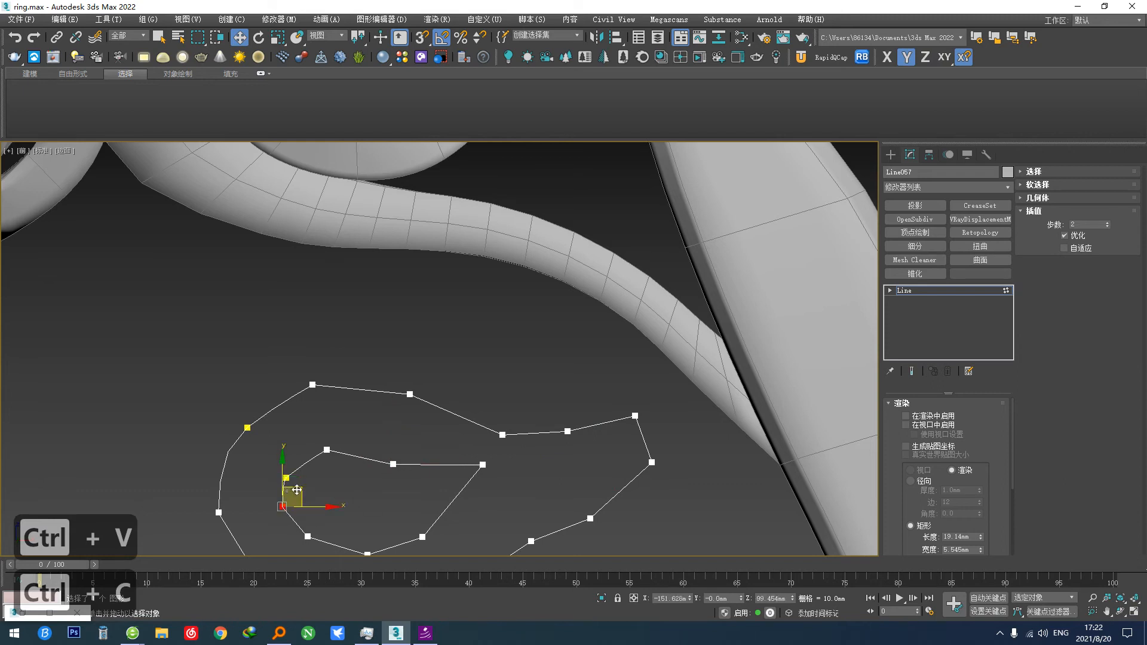
click(954, 294)
scroll(572, 259, down, 2)
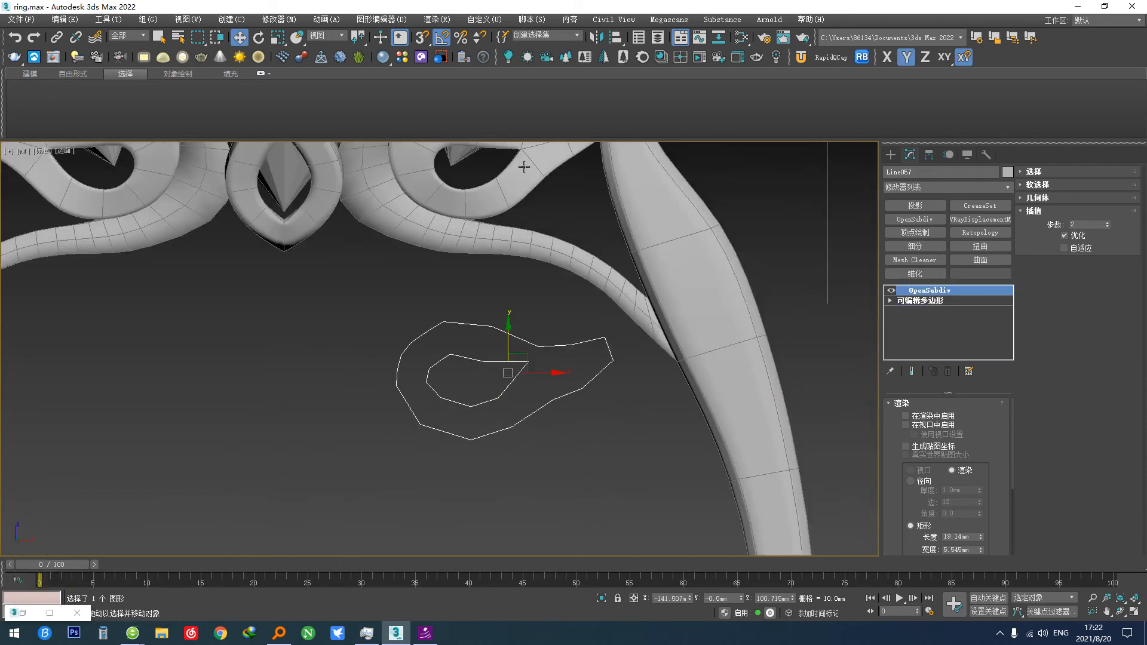
Step: Isolate the curved piece beside the gem to examine its shape, and restore the full scene
click(525, 166)
scroll(516, 226, down, 1)
alt+middle_drag(507, 254, 443, 374)
key(c)
click(599, 598)
scroll(583, 426, down, 3)
alt+middle_drag(583, 426, 531, 464)
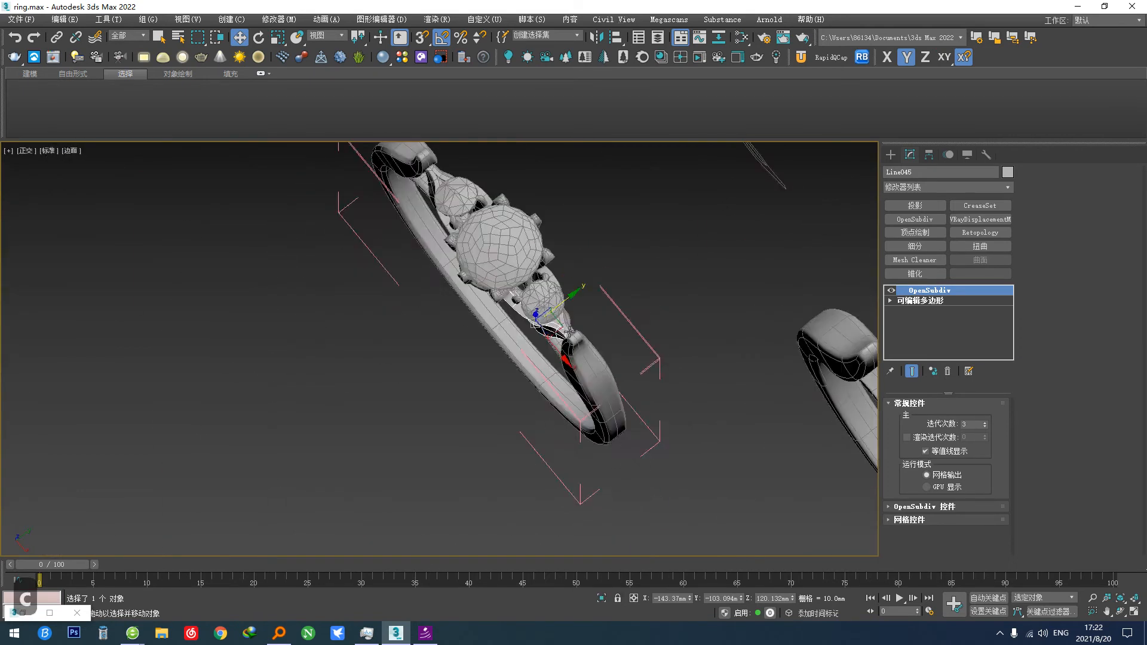
Step: Isolate four connected parts of the three-gem ring to examine how they join, and restore the full scene
scroll(569, 335, up, 3)
ctrl+click(560, 322)
ctrl+click(590, 377)
ctrl+click(550, 360)
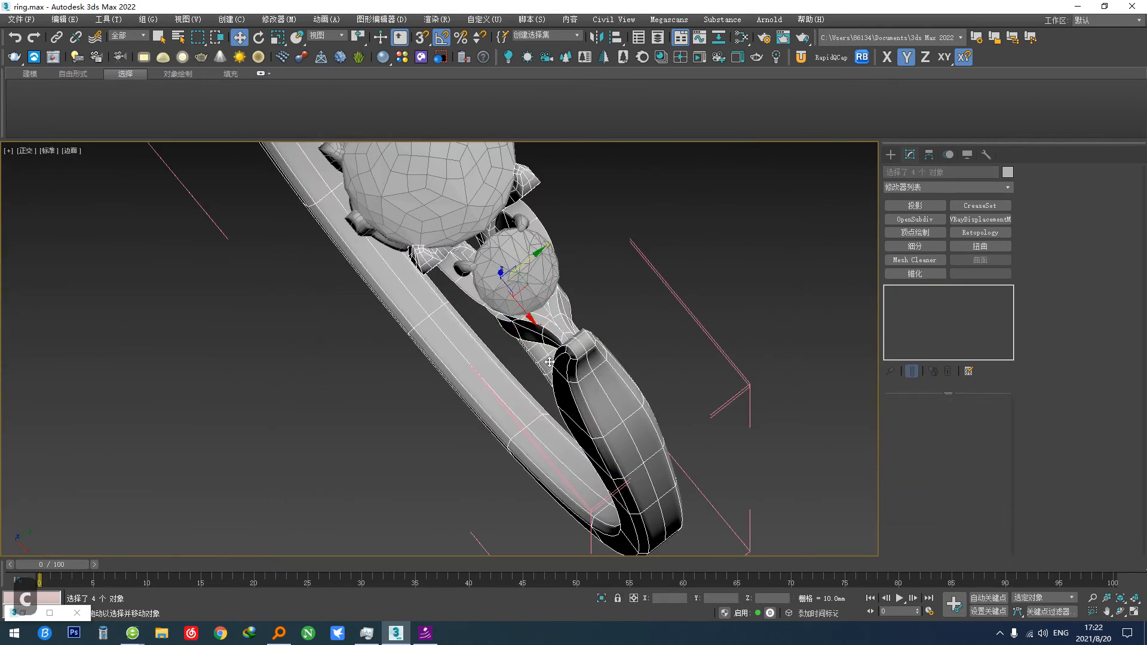
key(c)
scroll(497, 371, up, 2)
alt+middle_drag(496, 371, 451, 278)
scroll(433, 353, up, 2)
alt+middle_drag(521, 371, 508, 344)
click(598, 601)
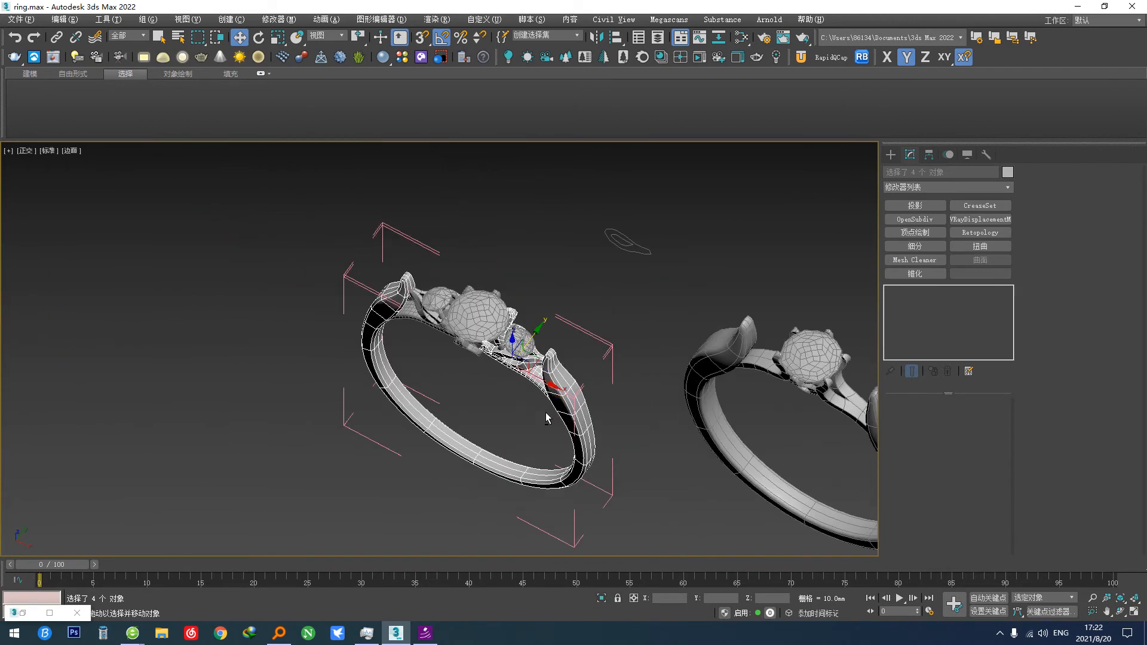
Step: Move the looped ornament outline in the front view to the neighbouring ring, between its gem setting and side band
click(539, 273)
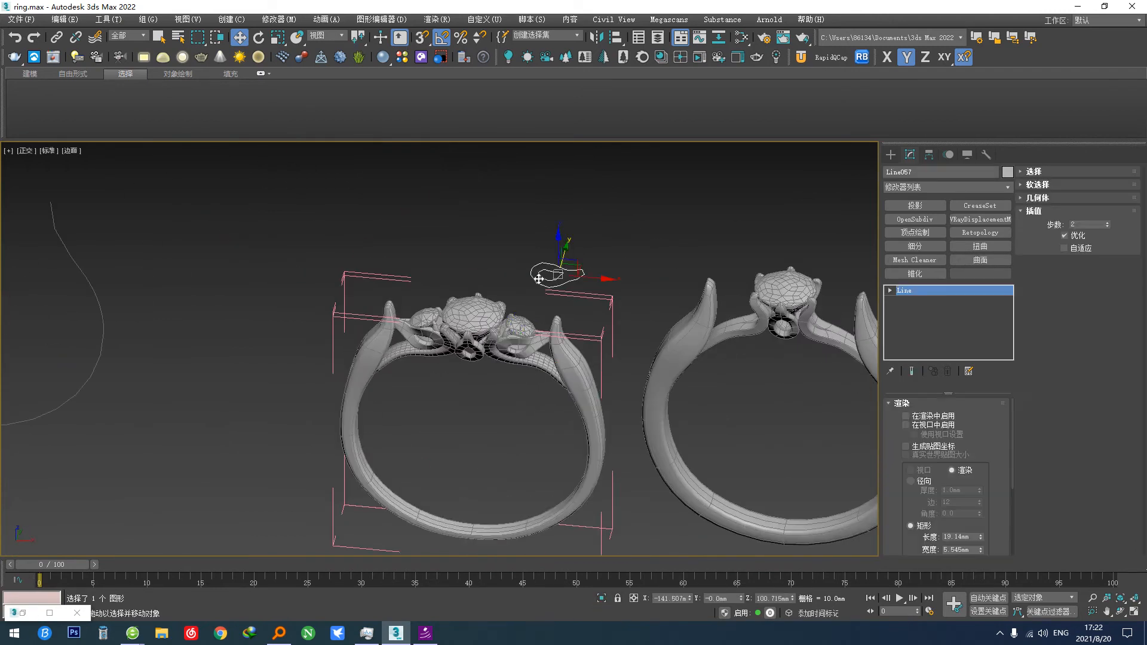
key(f)
scroll(366, 435, down, 5)
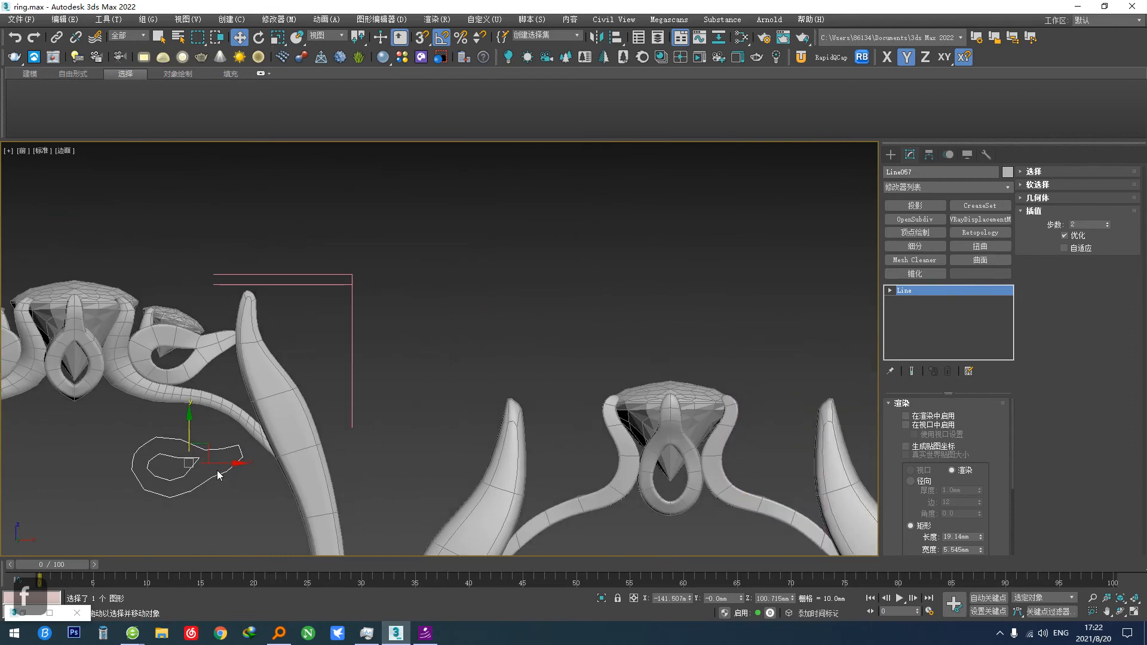
drag(206, 457, 790, 454)
scroll(789, 487, up, 3)
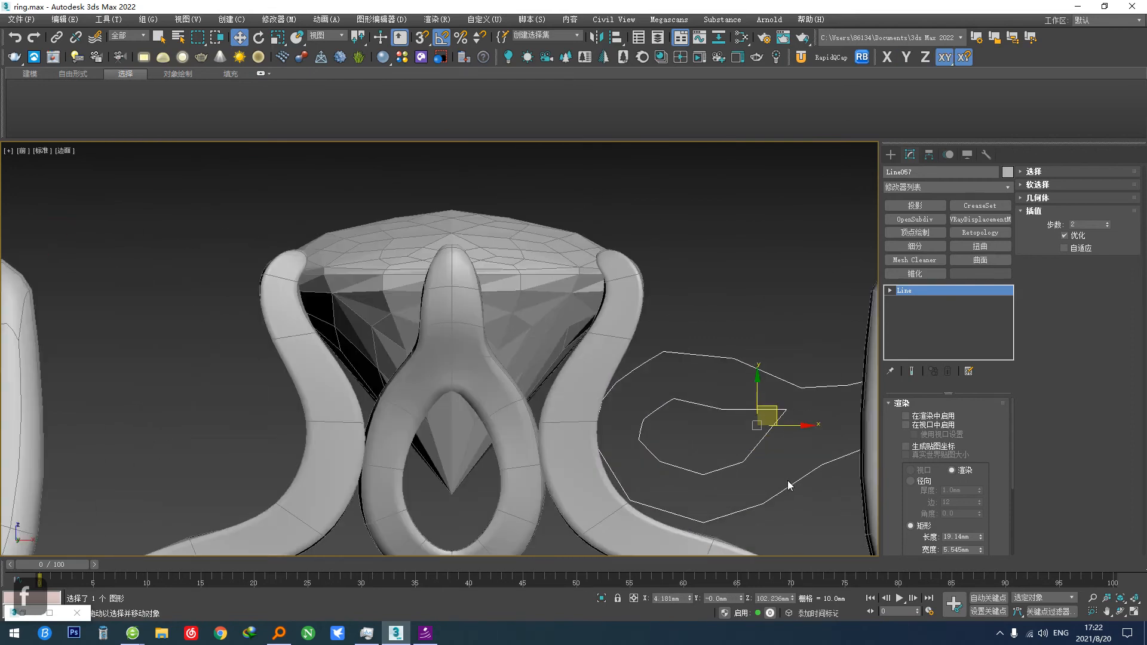
Step: Move the outer contour's vertices at the rounded end to follow the edge of the gem setting's curved prong
key(1)
scroll(683, 497, up, 3)
click(630, 500)
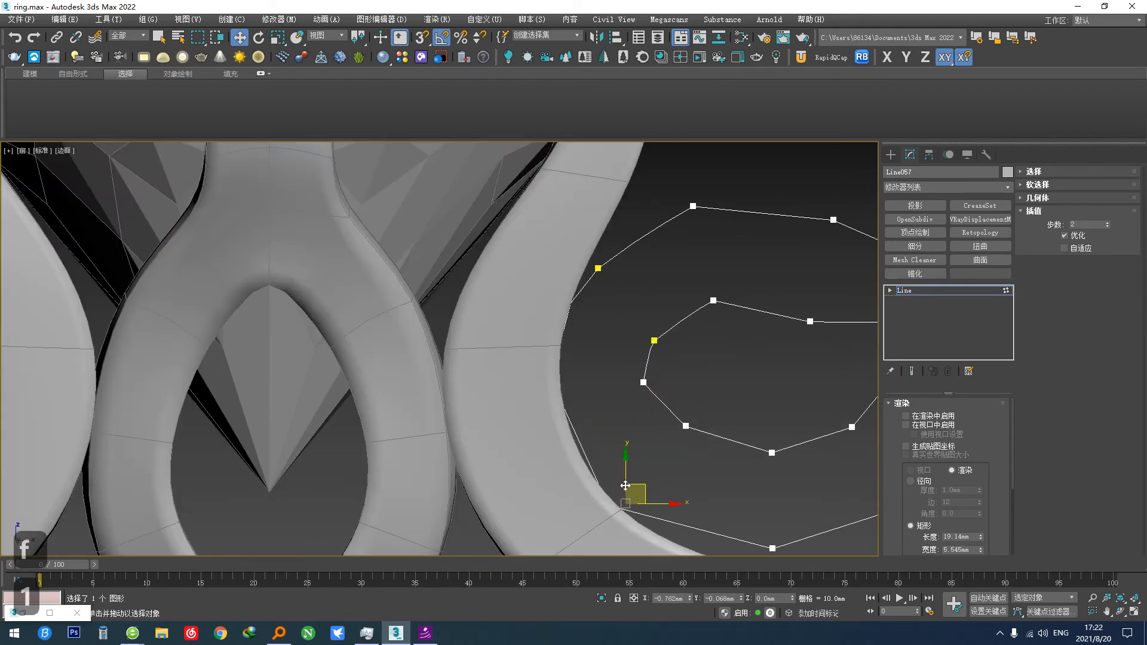
drag(501, 359, 571, 417)
drag(574, 376, 579, 412)
Step: Reposition the outer contour's stem vertices in wireframe so the stem narrows and its end meets the side band
scroll(579, 412, down, 2)
middle_drag(807, 420, 561, 428)
key(F3)
drag(714, 281, 768, 358)
drag(737, 310, 713, 317)
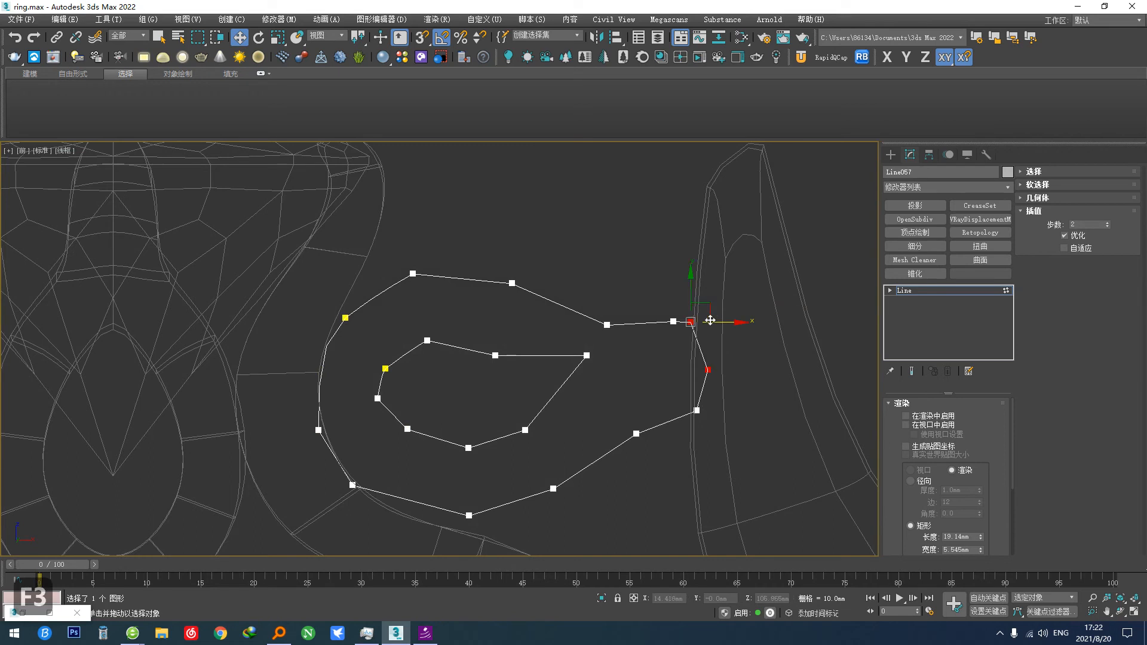
drag(637, 302, 665, 322)
mouse_move(686, 389)
mouse_down()
mouse_move(701, 423)
mouse_move(696, 398)
mouse_up()
mouse_move(649, 444)
mouse_down()
mouse_move(625, 424)
mouse_move(630, 438)
mouse_up()
click(708, 370)
drag(724, 354, 711, 382)
click(691, 322)
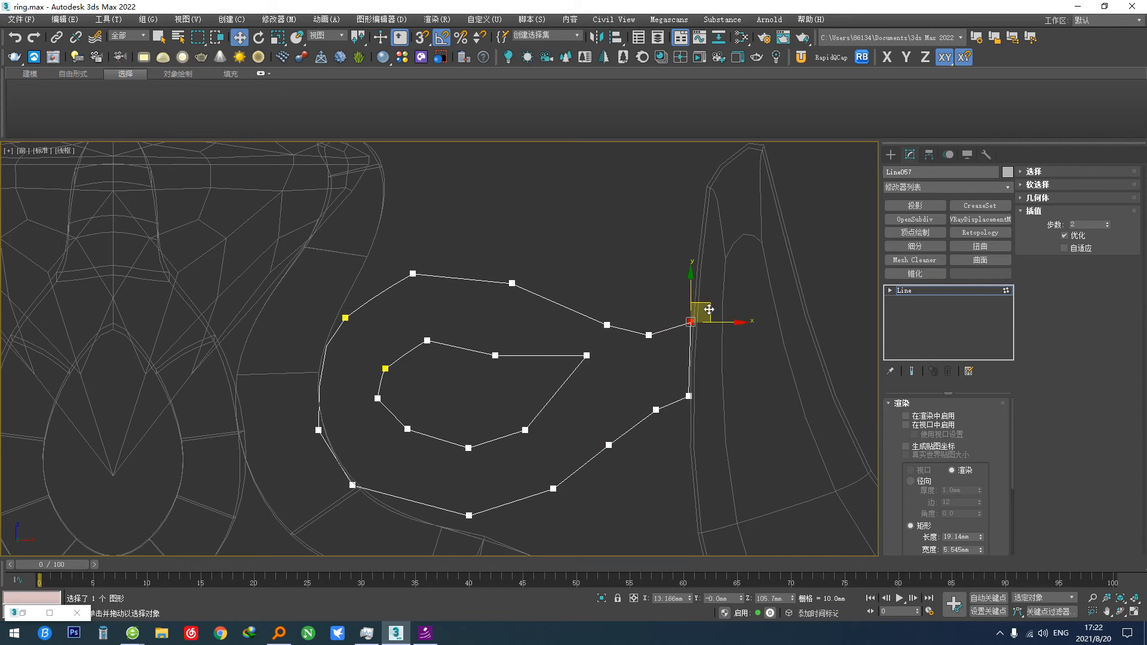
Step: Shift the whole inner contour downward inside the ornament outline
click(587, 355)
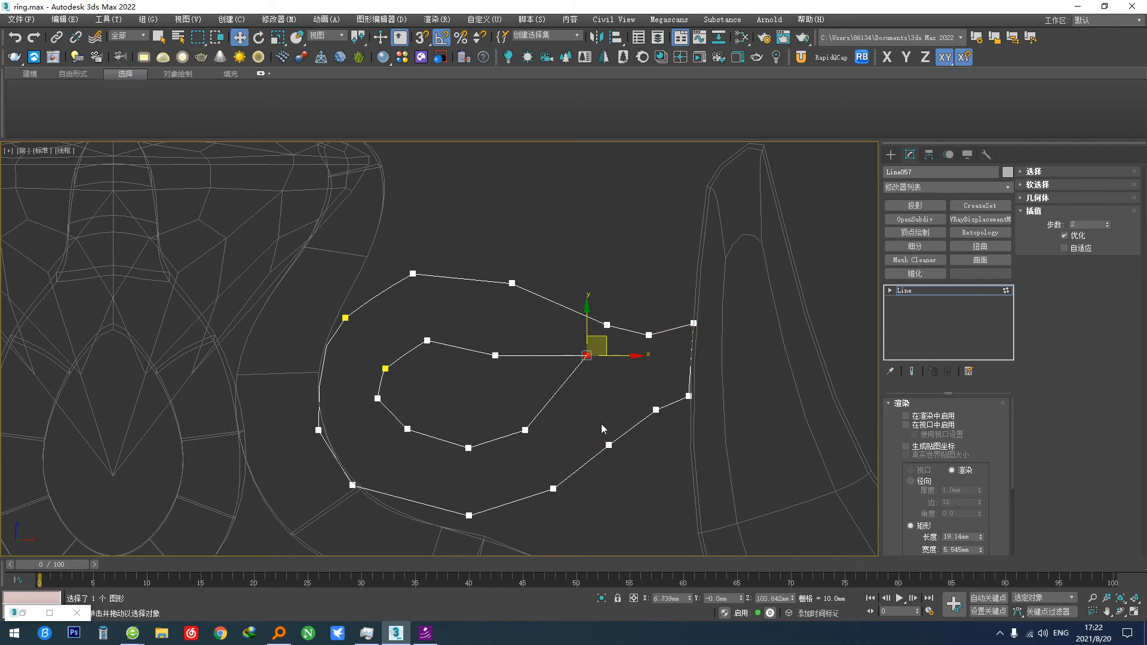
key(3)
click(550, 401)
drag(482, 360, 481, 375)
Step: Lower the opening's pointed tip and the outer contour's upper vertices, and even out the two vertices along the stem's upper edge
scroll(621, 351, up, 2)
key(1)
click(600, 314)
drag(613, 302, 592, 316)
click(573, 379)
drag(583, 371, 587, 385)
click(660, 329)
drag(676, 309, 665, 306)
click(467, 255)
drag(484, 239, 480, 254)
click(327, 242)
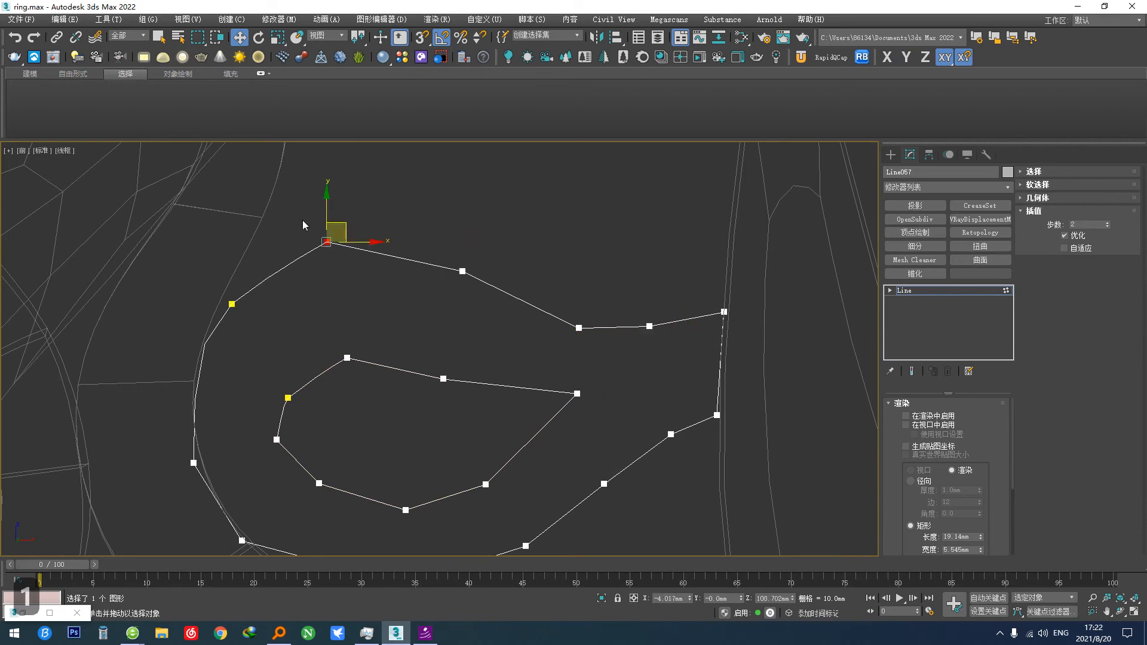
drag(344, 225, 347, 238)
Step: Convert all vertices of the ornament outline to corner points
click(232, 304)
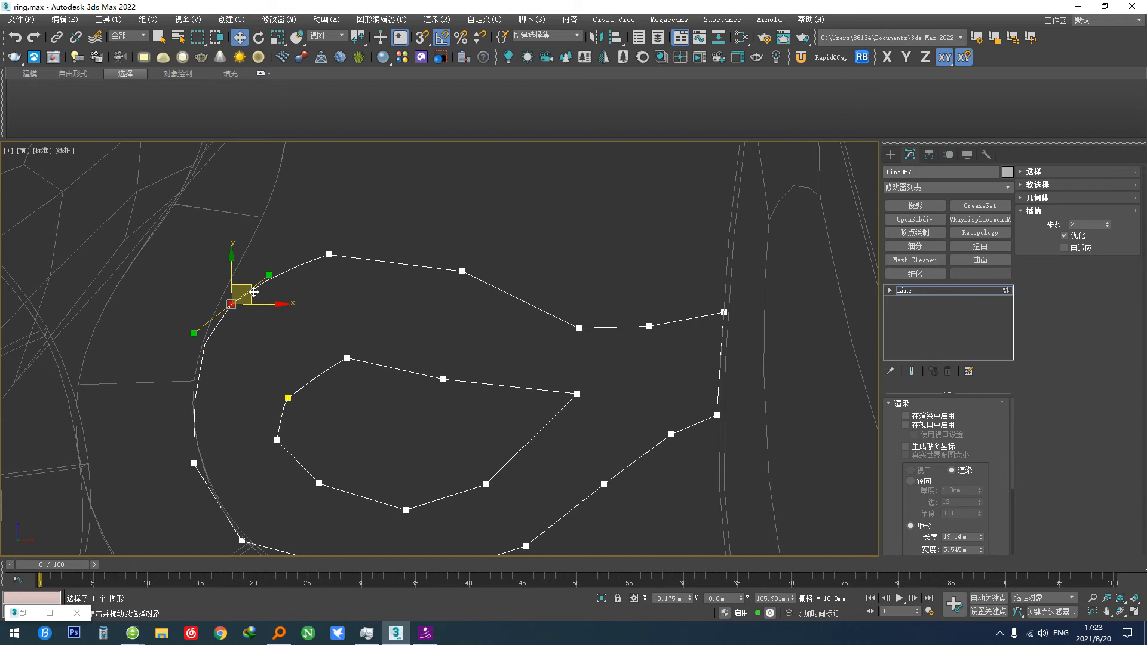
key(ctrl+a)
right_click(449, 313)
click(430, 249)
click(281, 374)
Step: Reposition the two outer vertices at the rounded end to balance the loop against the prong
middle_drag(275, 383, 312, 320)
click(232, 399)
drag(225, 376, 249, 335)
click(269, 242)
drag(289, 230, 282, 230)
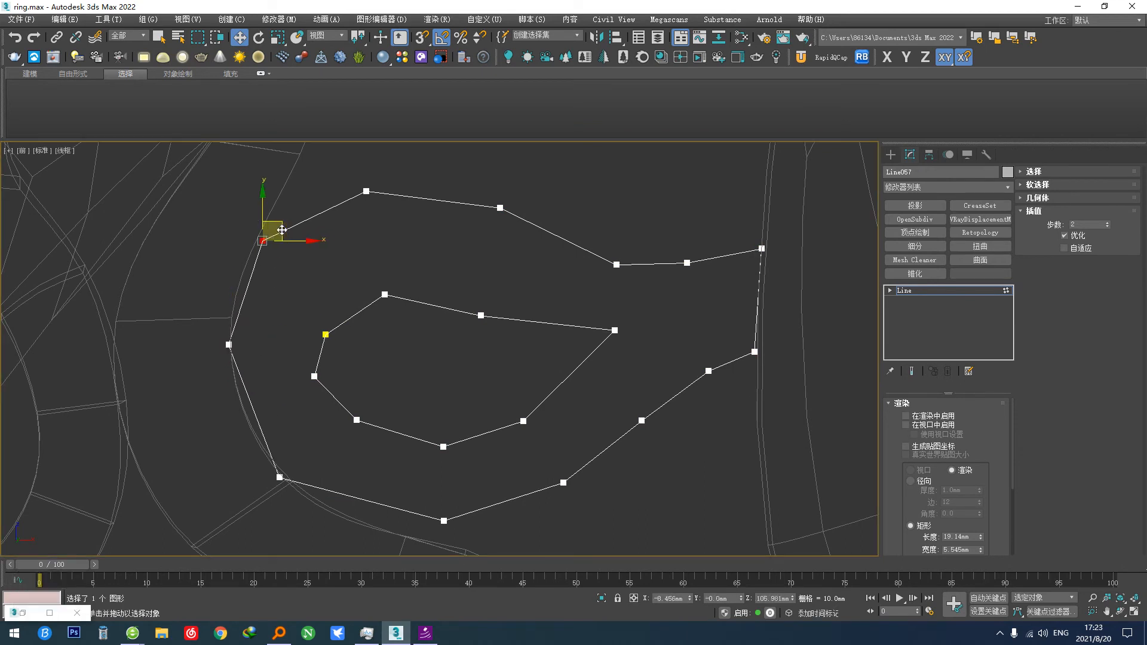
Step: Pull the opening's tip back from the stem, lower its upper vertex, and adjust the outer contour's lowest vertex
middle_drag(661, 351, 609, 409)
click(564, 388)
drag(584, 377, 549, 376)
click(431, 372)
drag(430, 349, 431, 359)
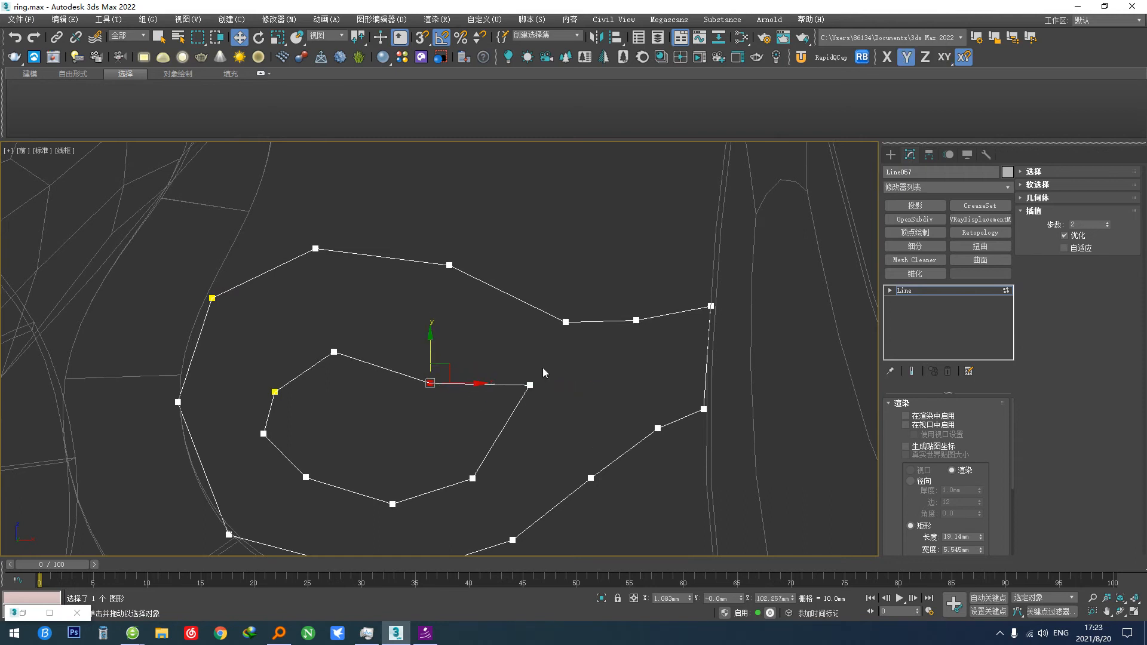
scroll(543, 367, down, 3)
scroll(470, 482, up, 2)
click(480, 470)
drag(484, 444, 485, 456)
scroll(485, 454, down, 3)
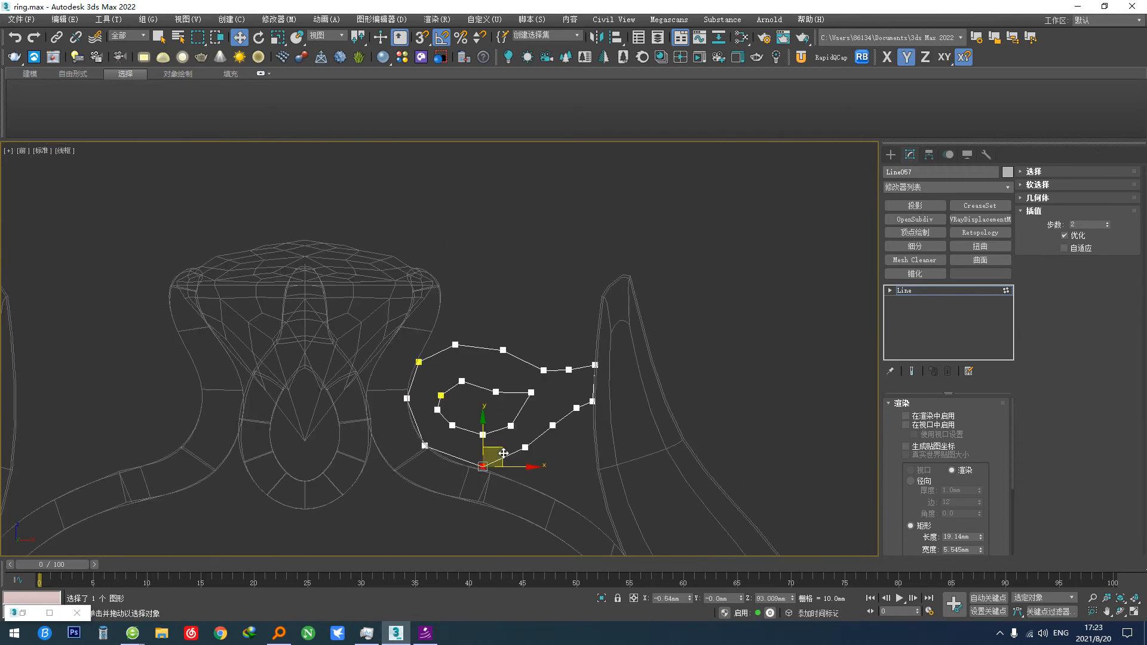
right_click(568, 449)
click(541, 419)
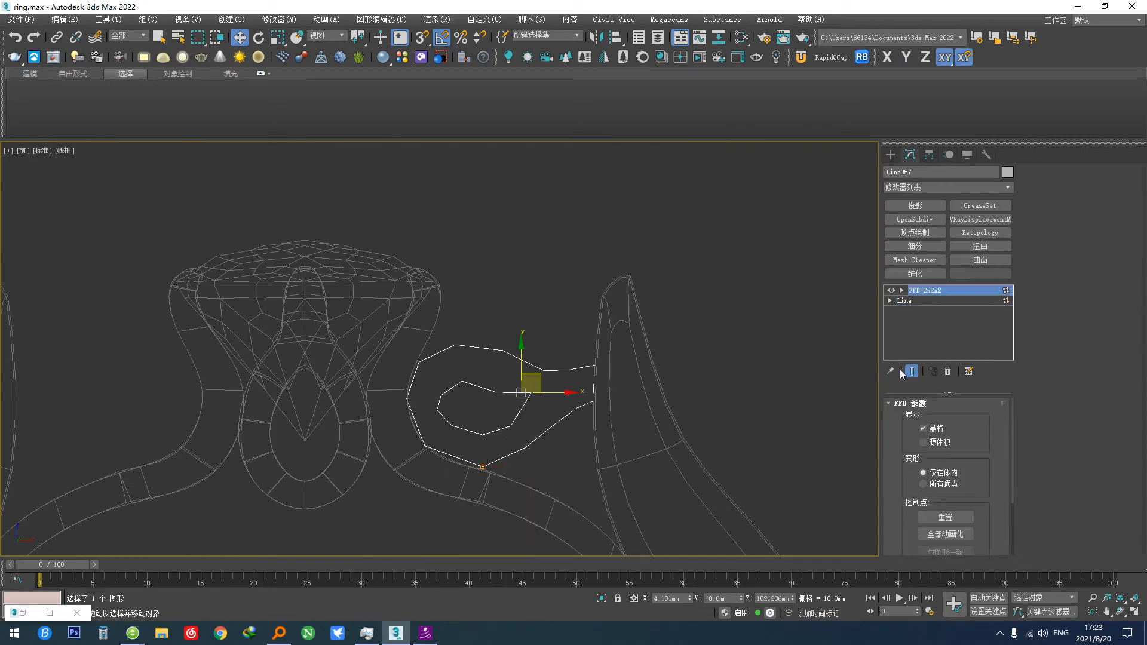
click(948, 372)
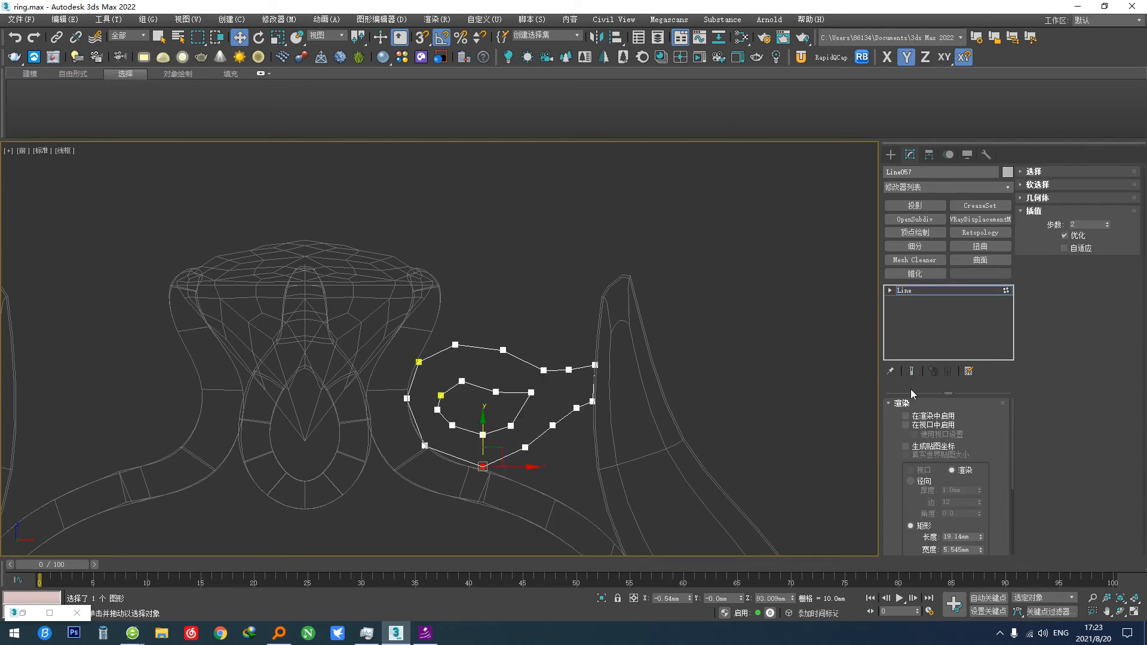
Step: Apply an FFD 2x2x2 to the whole outline, lower its upper control points, and raise the one at the stem end
key(1)
right_click(623, 430)
click(589, 418)
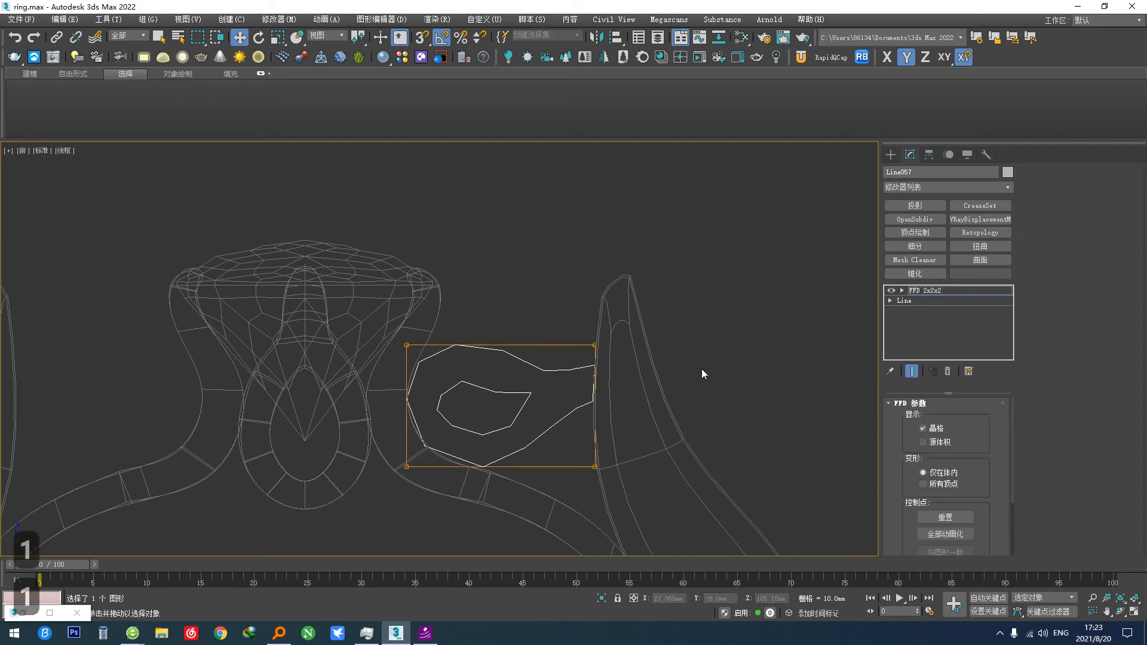
drag(504, 312, 502, 327)
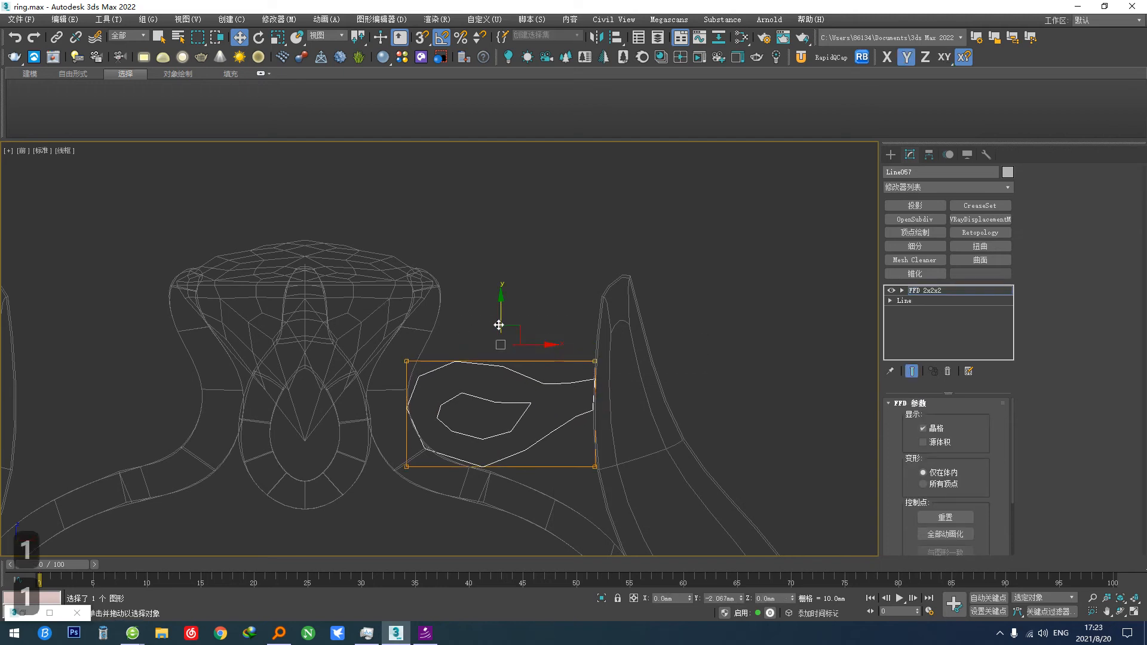
click(595, 361)
drag(593, 339, 594, 328)
scroll(435, 385, down, 5)
scroll(525, 379, down, 2)
scroll(520, 389, up, 2)
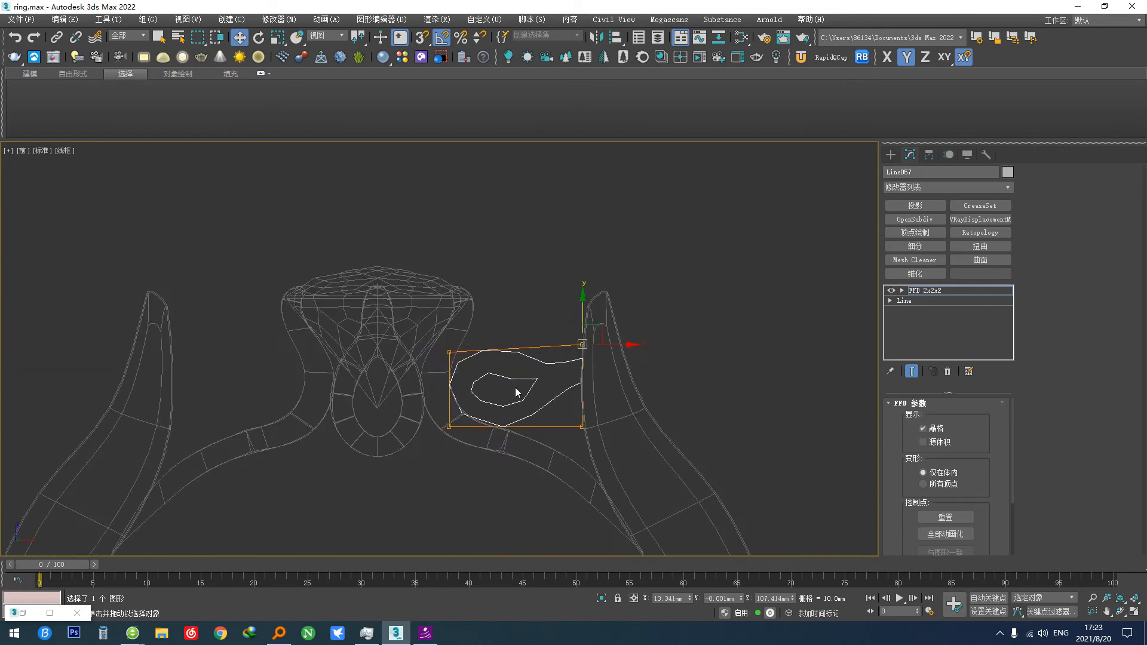
scroll(525, 392, down, 2)
scroll(535, 381, up, 5)
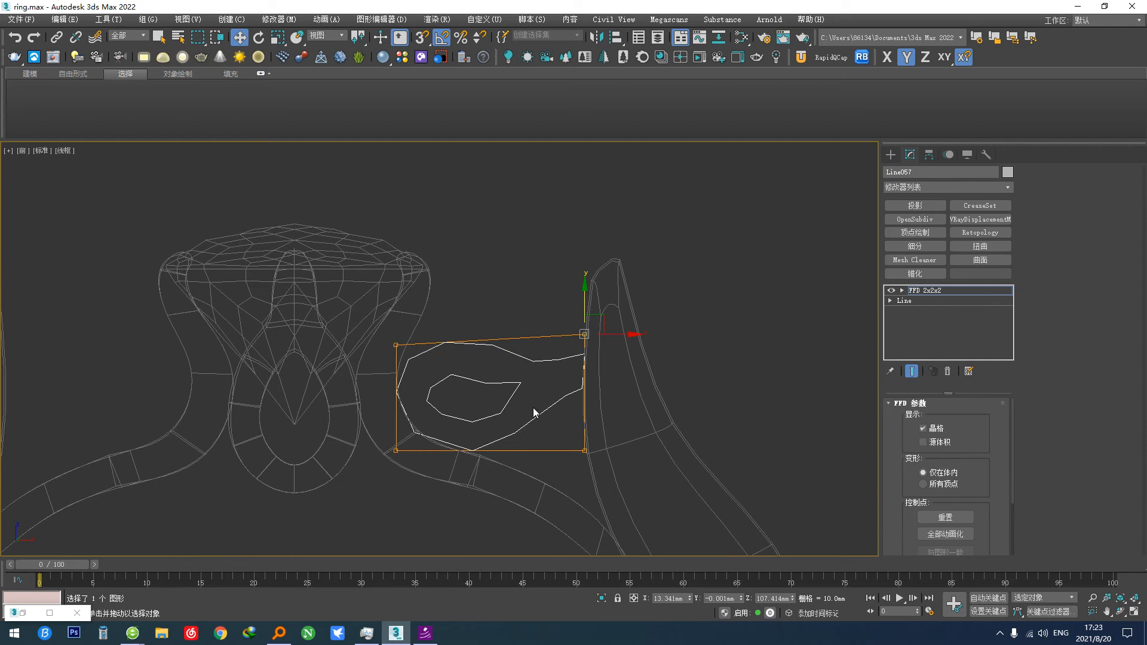
Step: Collapse the deformed outline, extrude it 25 mm, and convert it to an editable poly
key(F6)
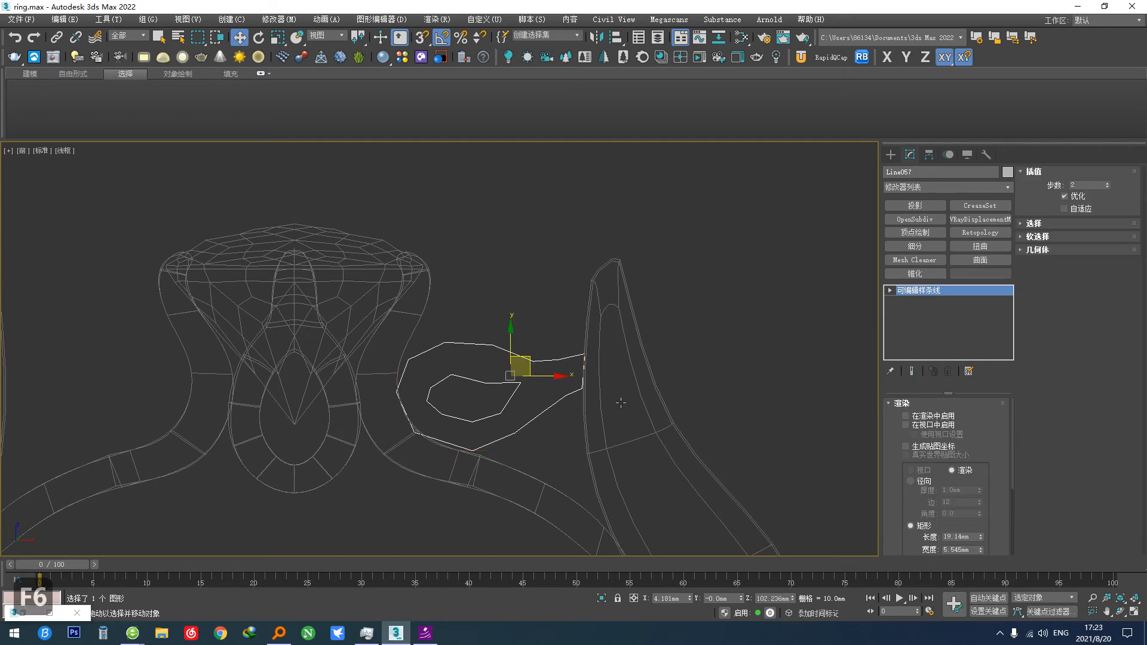
key(grave)
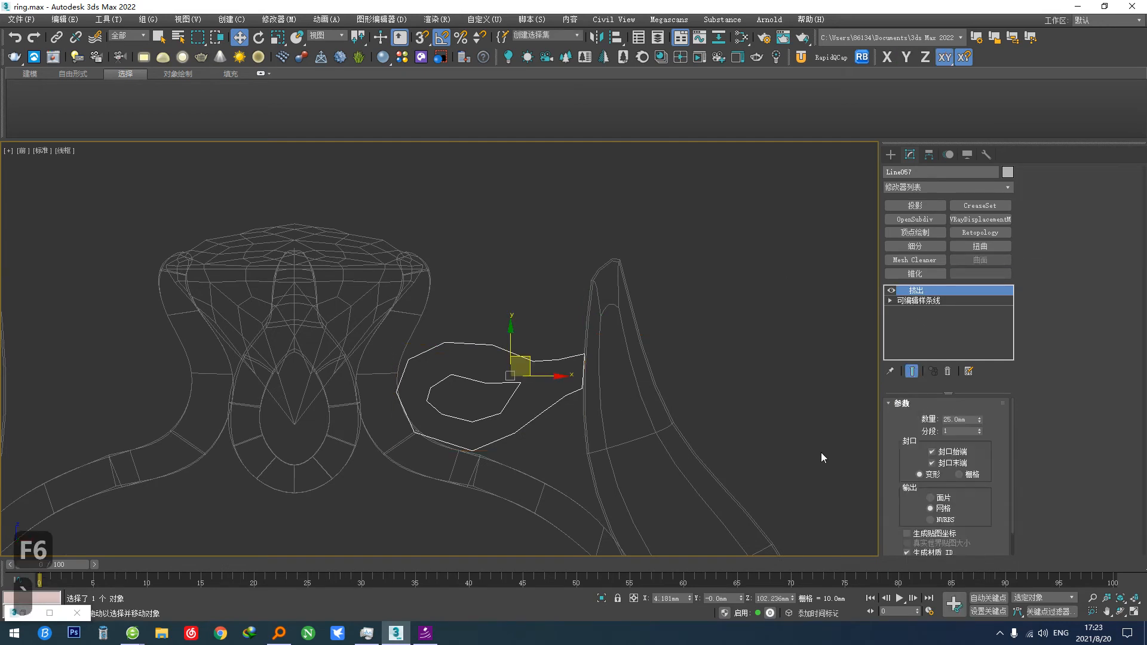
key(F5)
Step: Delete all polygons of the extruded ornament except its front face
click(538, 394)
key(ctrl+a)
key(ctrl+d)
scroll(524, 399, up, 2)
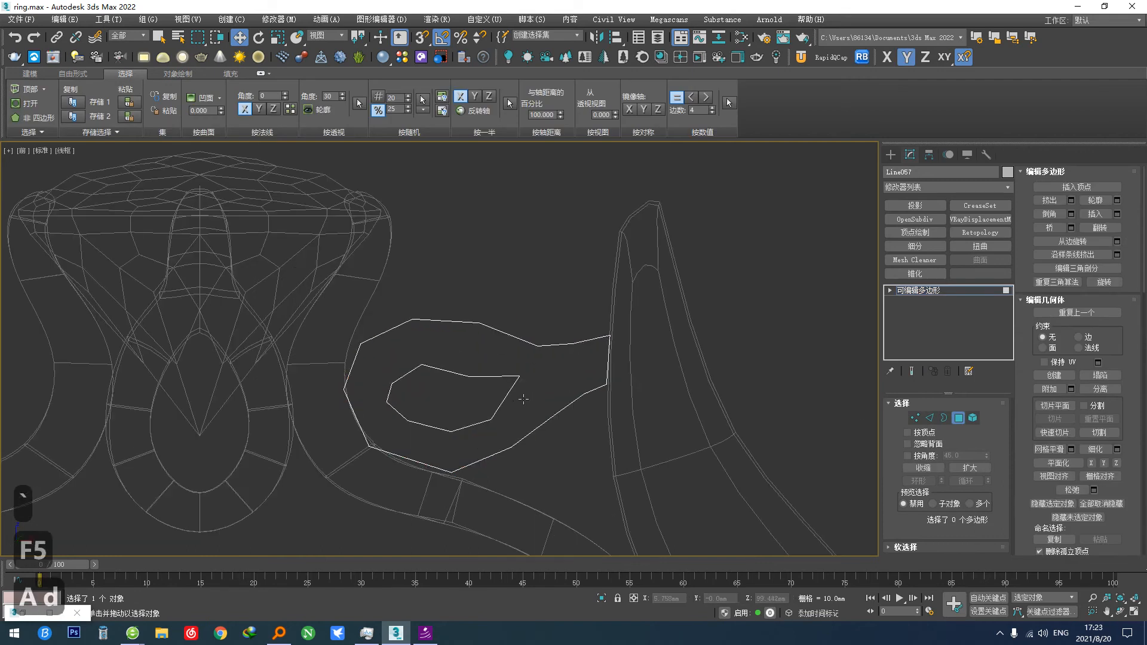
Step: Try to connect the opening's tip to the outer vertices above and below it, and remove the extra edge between them
key(1)
scroll(518, 392, up, 3)
drag(508, 291, 567, 377)
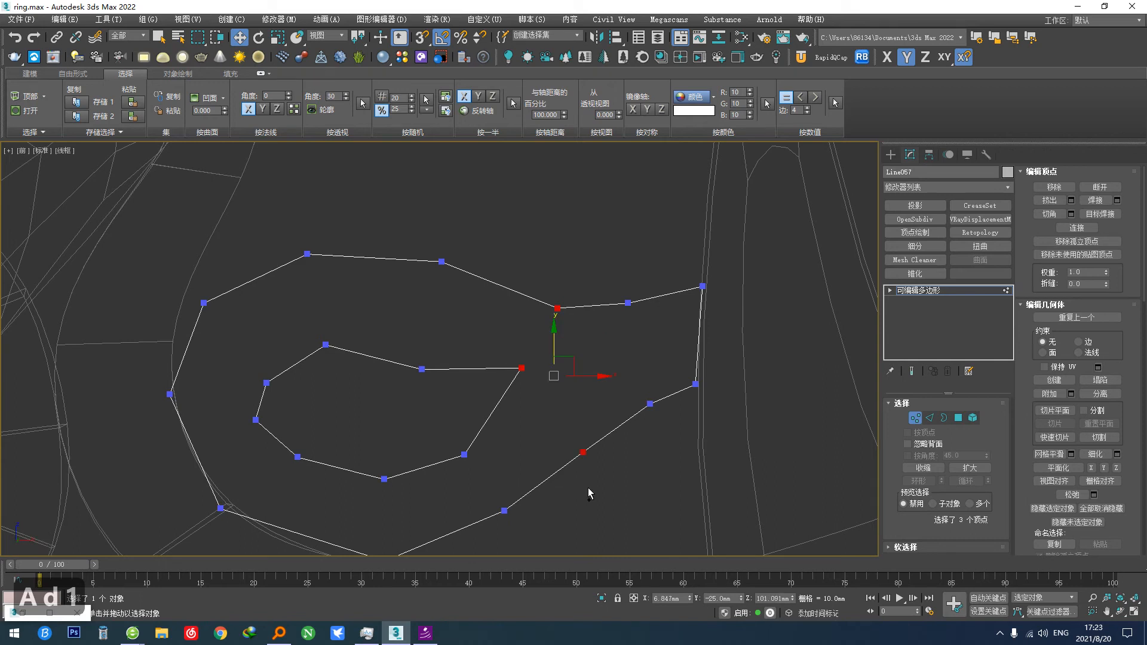
ctrl+click(583, 453)
key(2)
click(573, 407)
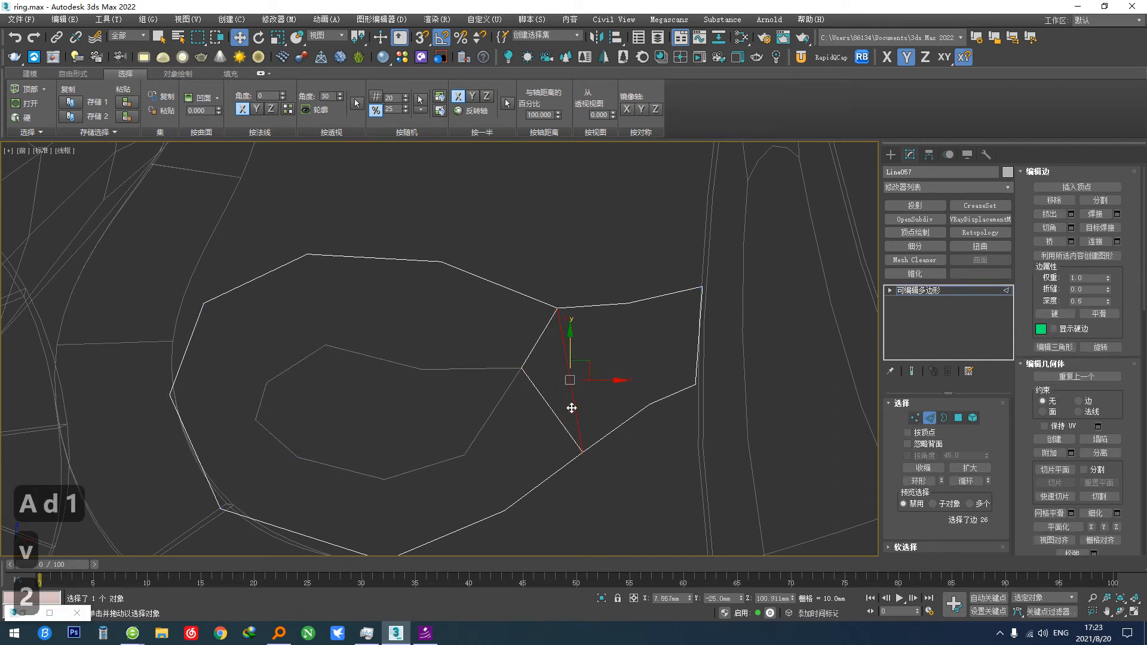
key(ctrl+x)
key(1)
mouse_move(597, 435)
alt+middle_down()
mouse_move(583, 472)
mouse_move(590, 410)
alt+middle_up()
key(F3)
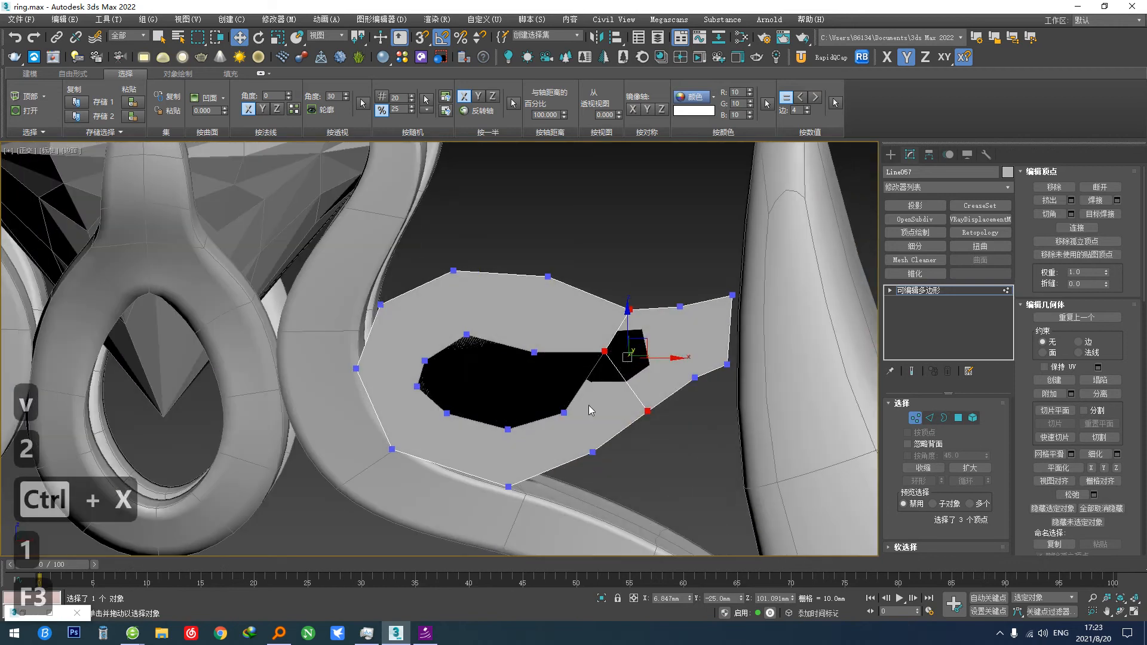
Step: Undo the connections made at the opening's tip
click(958, 419)
click(538, 392)
key(ctrl+z)
key(ctrl+z)
key(ctrl+z)
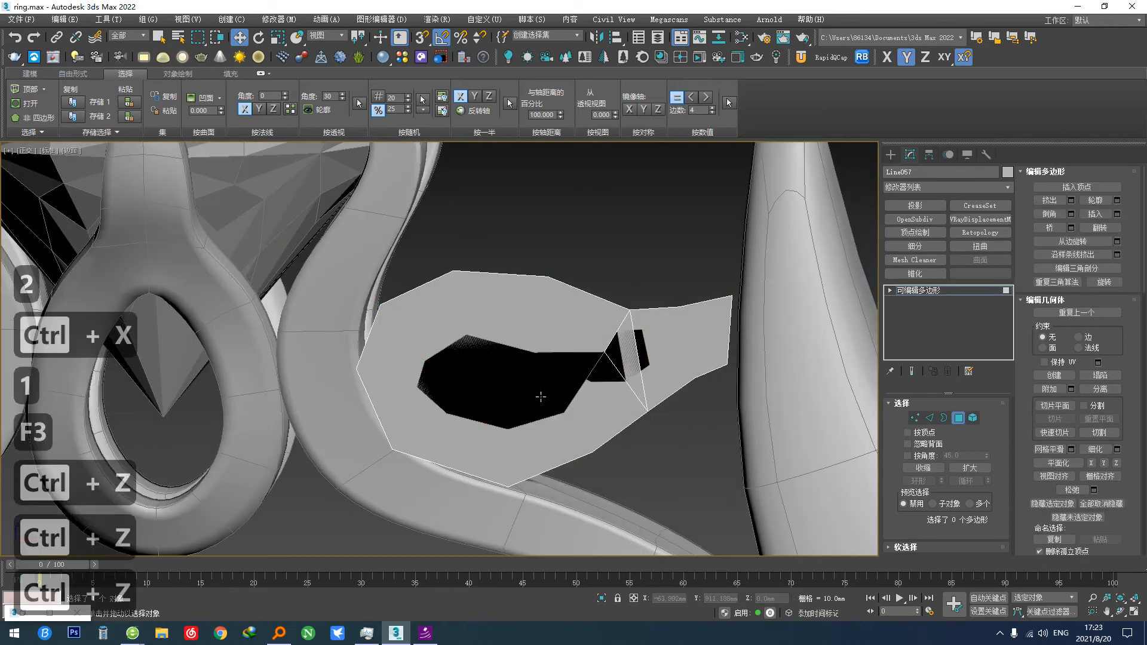
key(ctrl+z)
Step: Connect the opening's vertices just above and below the tip to their facing vertices on the outer contour
key(1)
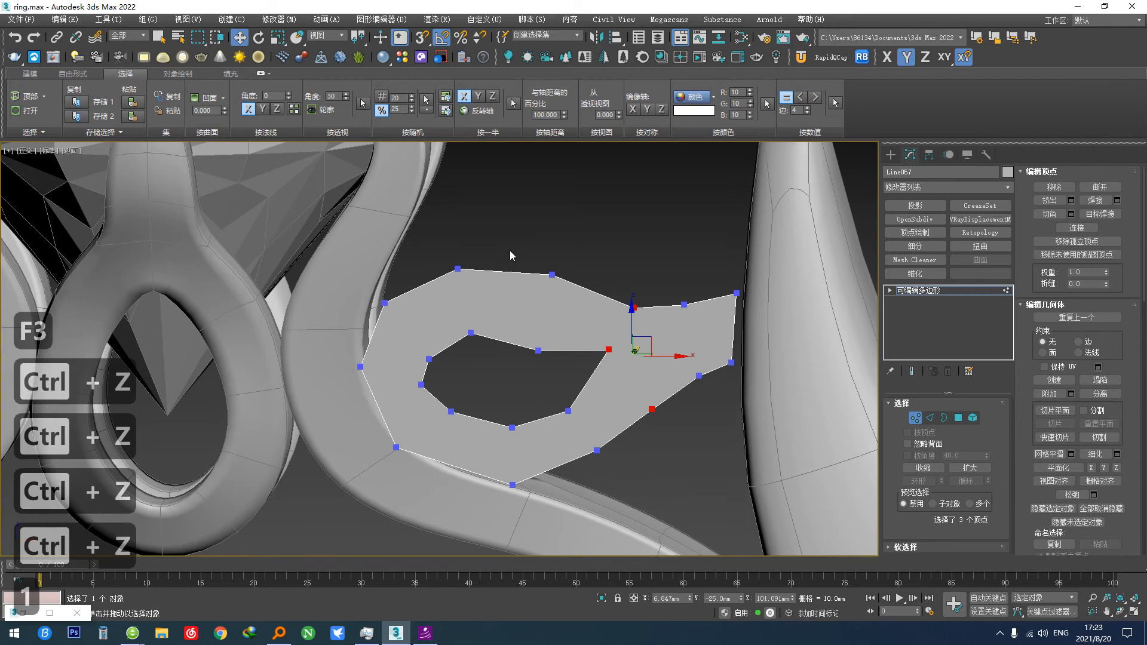
drag(557, 372, 618, 470)
key(v)
key(v)
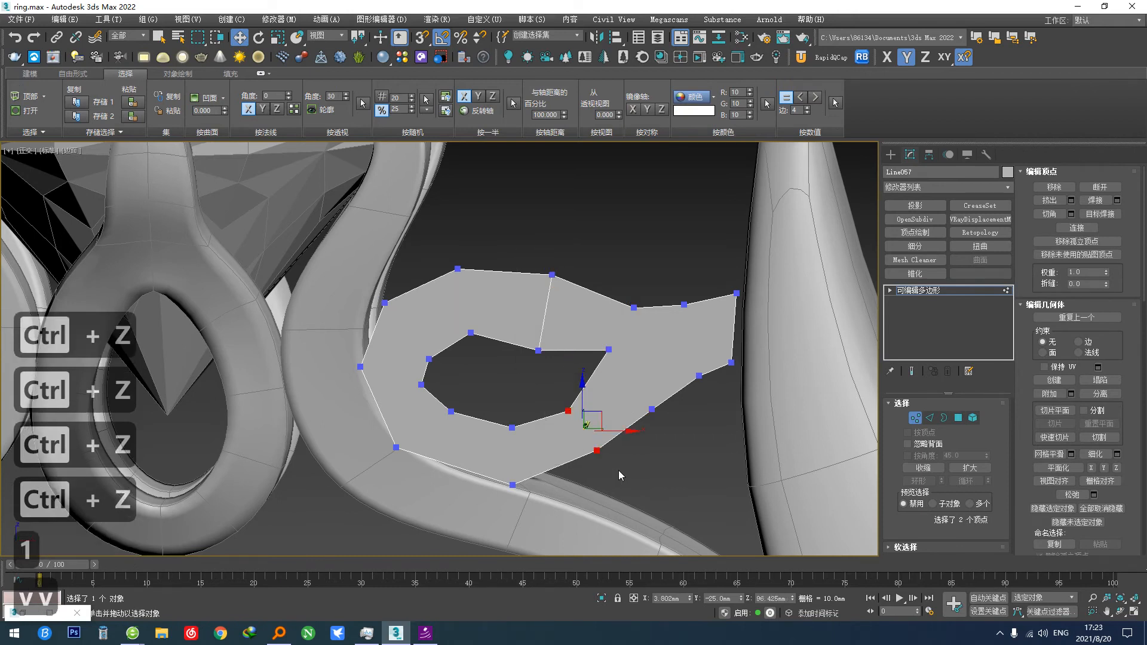
key(v)
scroll(604, 349, up, 2)
middle_drag(693, 355, 626, 379)
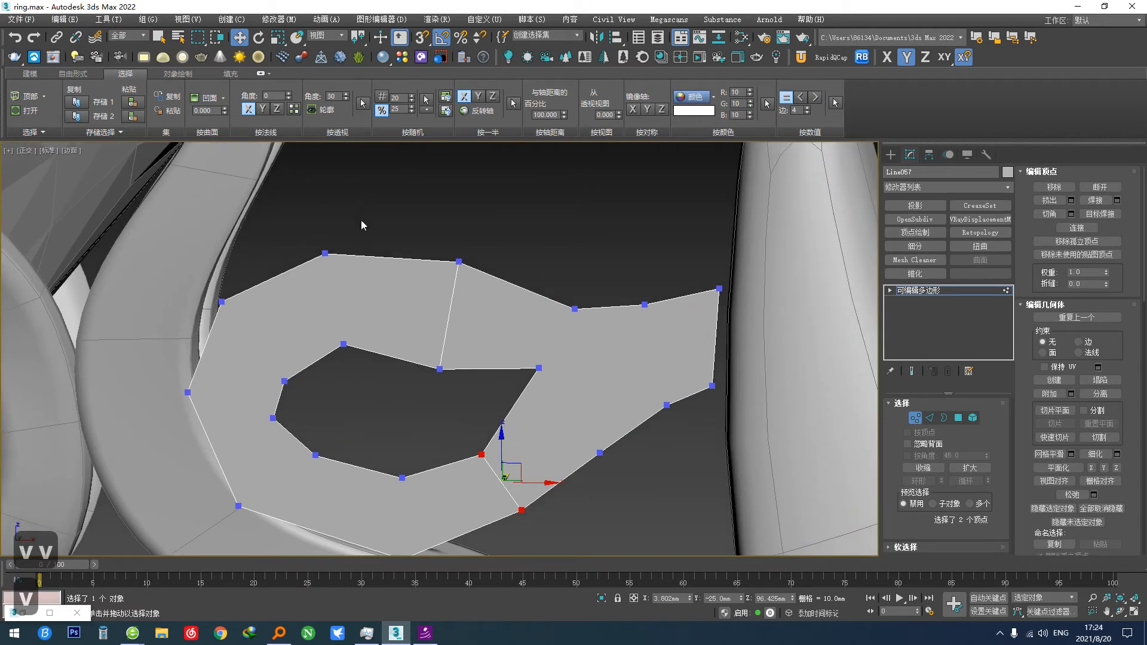
Step: Draw an edge from the opening's pointed tip through the stem to the middle of its end edge
key(w)
click(30, 73)
click(539, 369)
drag(703, 351, 741, 345)
middle_drag(631, 385, 618, 378)
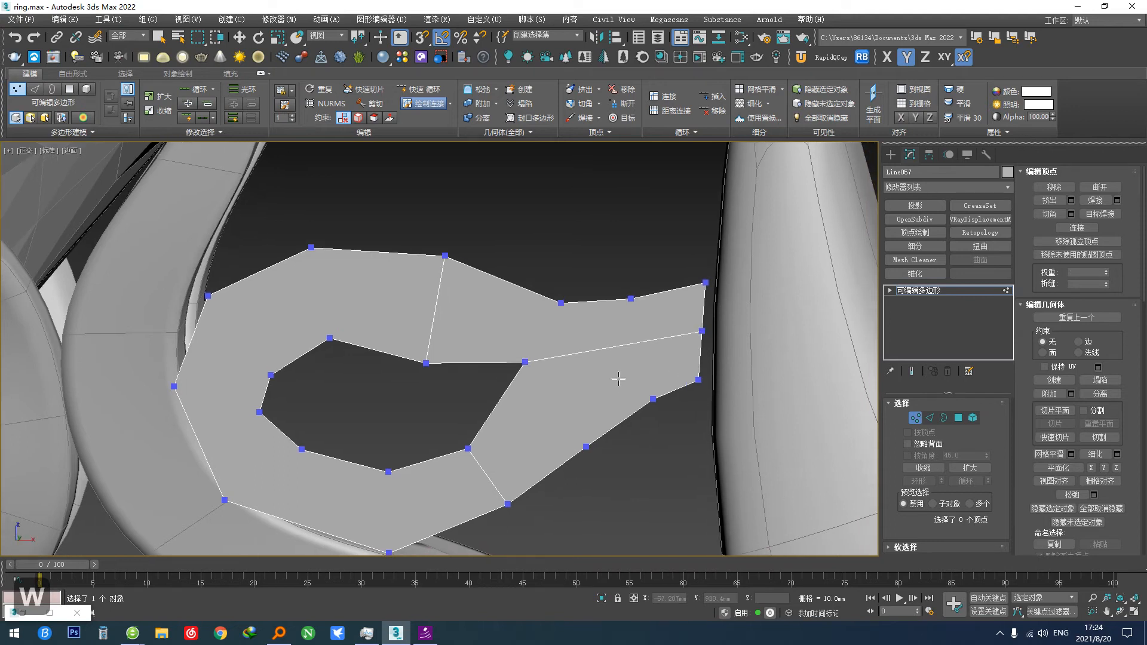
Step: Connect the opening's bottom, lower-left and left vertices to the matching outer contour vertices
middle_drag(423, 401, 500, 376)
drag(465, 448, 466, 529)
click(379, 425)
ctrl+click(302, 476)
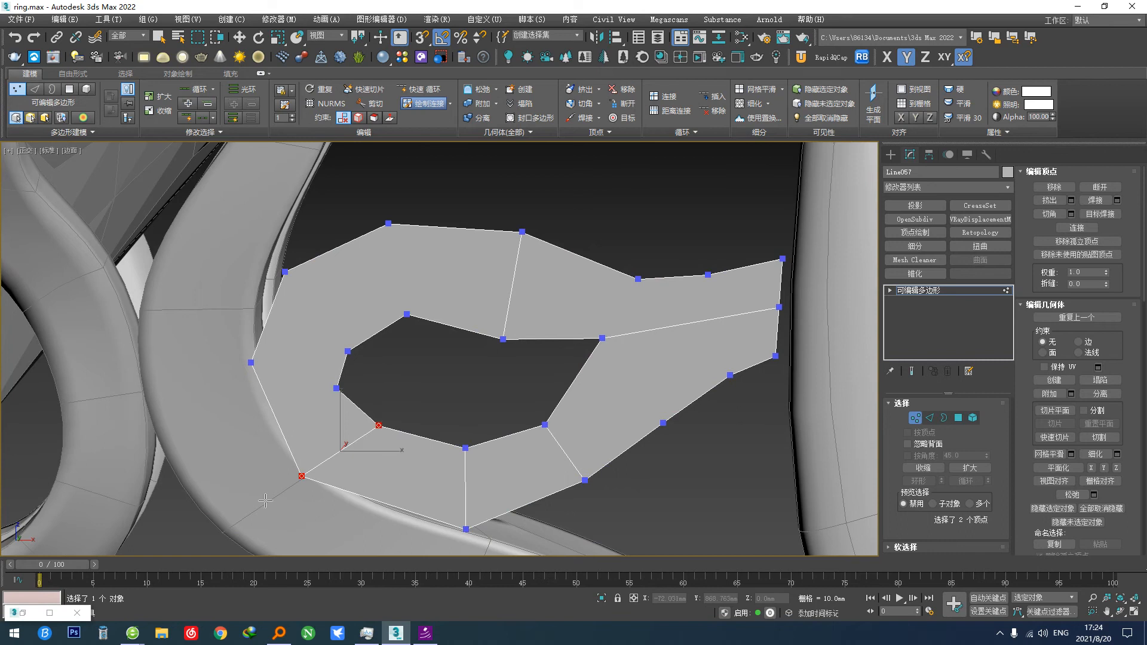
click(337, 388)
ctrl+click(251, 363)
key(ctrl+shift+e)
Step: Connect the opening's upper-left and top vertices to the matching outer contour vertices
click(347, 351)
ctrl+click(285, 272)
key(ctrl+shift+e)
click(407, 314)
ctrl+click(388, 223)
key(ctrl+shift+e)
middle_drag(552, 370, 436, 377)
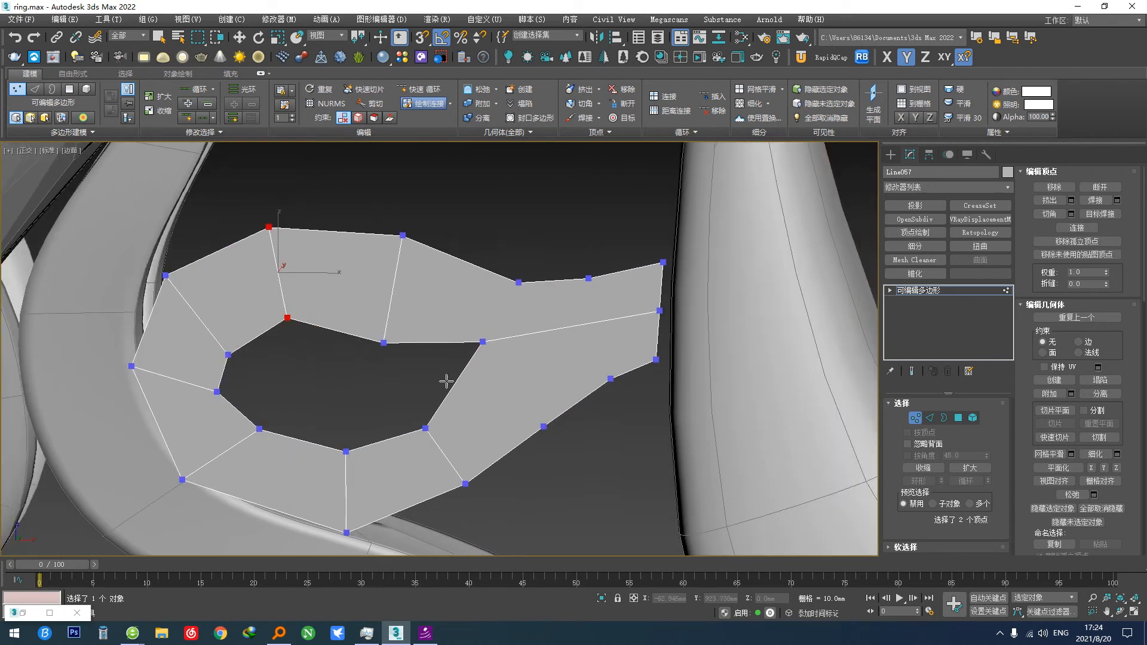
Step: Connect the opening's tip to the outer vertices below and above it, and add a cross edge across the stem near its end
click(482, 342)
ctrl+click(543, 426)
key(ctrl+shift+e)
click(482, 342)
ctrl+click(519, 283)
key(ctrl+shift+e)
click(588, 278)
mouse_move(587, 321)
mouse_down()
mouse_move(583, 340)
mouse_move(613, 390)
mouse_up()
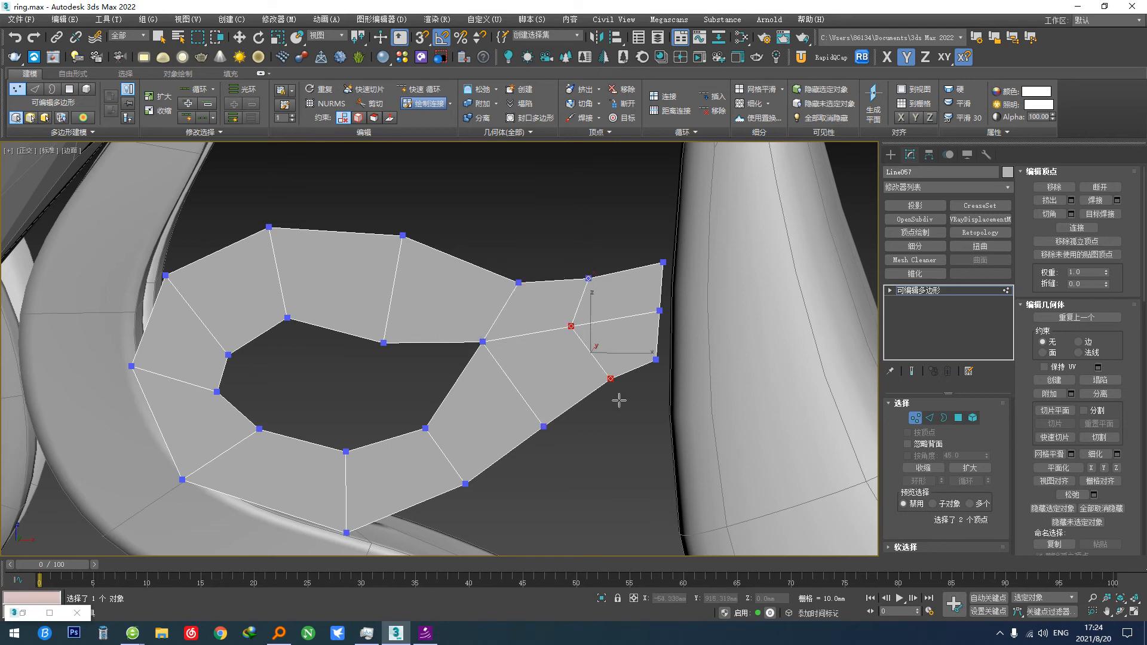
Step: Reposition the stem's middle and lower vertices in the front view to even out the quads along the stem
right_click(619, 407)
middle_drag(332, 442, 368, 396)
mouse_move(368, 396)
alt+middle_down()
mouse_move(370, 363)
mouse_move(377, 405)
mouse_move(364, 434)
mouse_move(546, 414)
mouse_move(516, 417)
mouse_move(553, 389)
alt+middle_up()
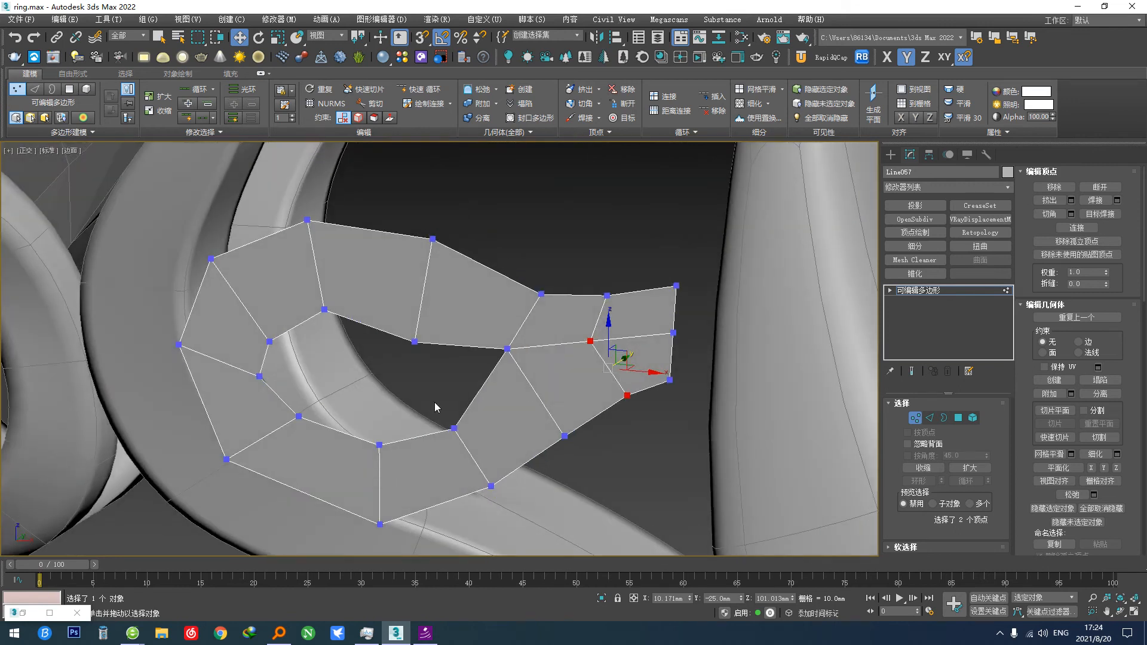
key(f)
scroll(453, 407, down, 5)
middle_drag(321, 420, 391, 386)
scroll(391, 386, up, 3)
drag(433, 350, 578, 334)
click(553, 332)
middle_drag(501, 409, 485, 405)
click(505, 444)
drag(521, 433, 512, 442)
click(544, 510)
Step: Cut a new cross edge through the start of the stem and remove the two diagonal edges meeting at the opening's tip
key(alt+c)
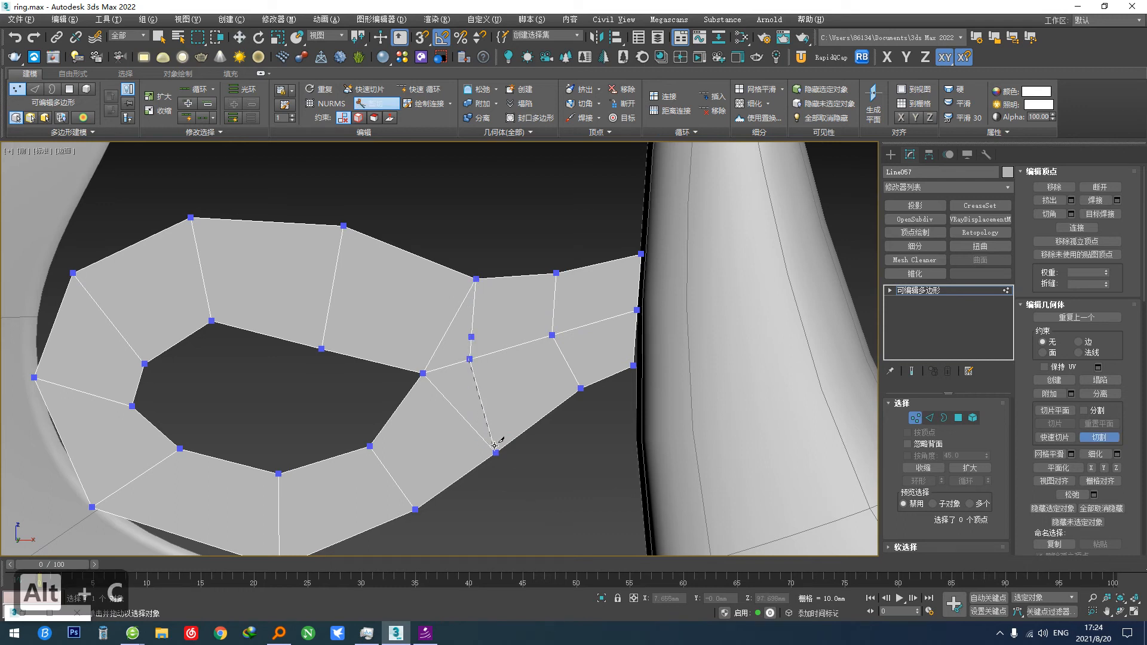
right_click(453, 418)
key(2)
click(444, 337)
ctrl+click(456, 408)
key(ctrl+x)
middle_drag(451, 414, 386, 407)
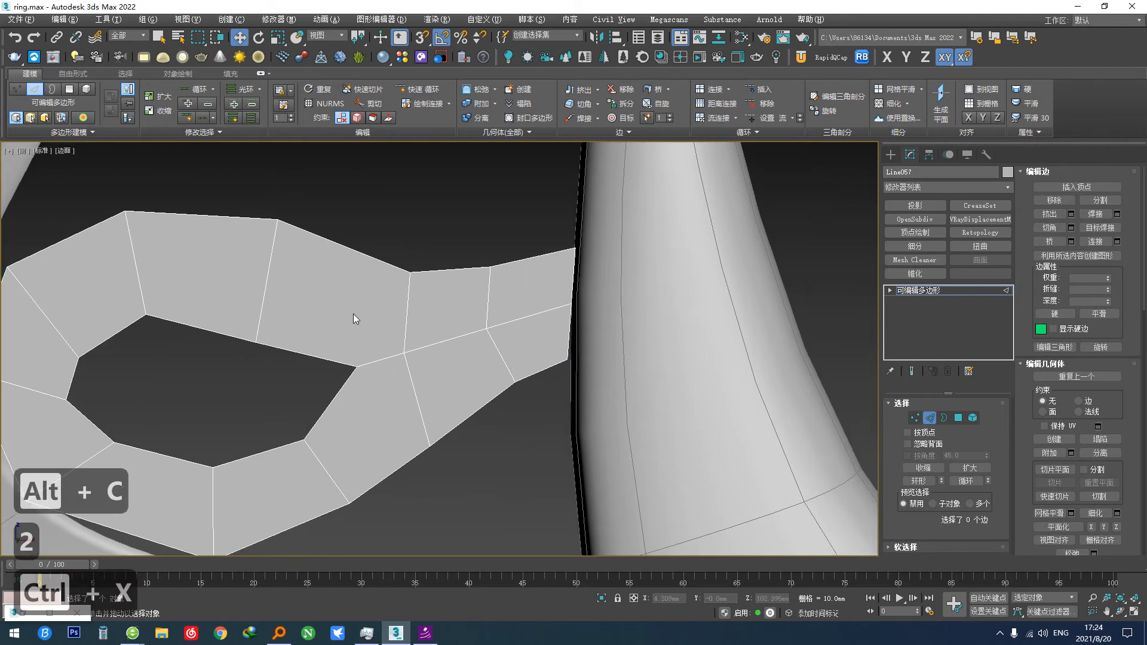
Step: Lower the vertex beside the opening's tip and pull the tip vertex inward to round the opening
middle_drag(373, 363, 480, 362)
key(1)
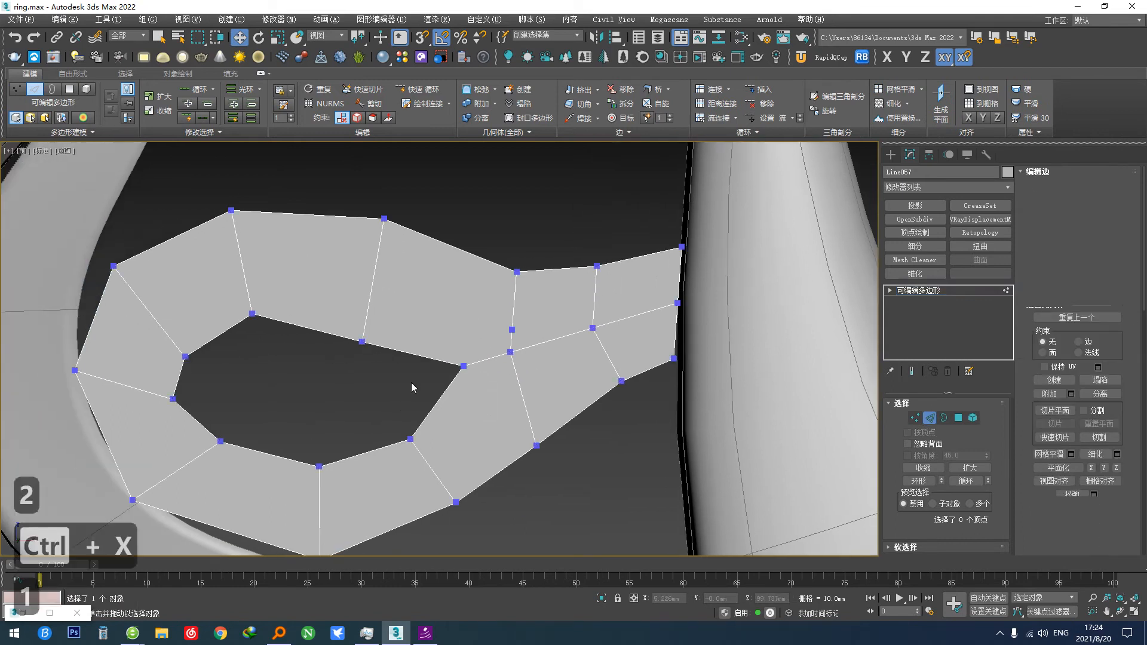
click(364, 342)
drag(362, 309, 369, 328)
click(252, 314)
click(463, 366)
drag(484, 352, 459, 353)
Step: Remove the stray vertex on the stem's first cross edge and reconnect the upper outer vertex to the middle vertex
click(512, 330)
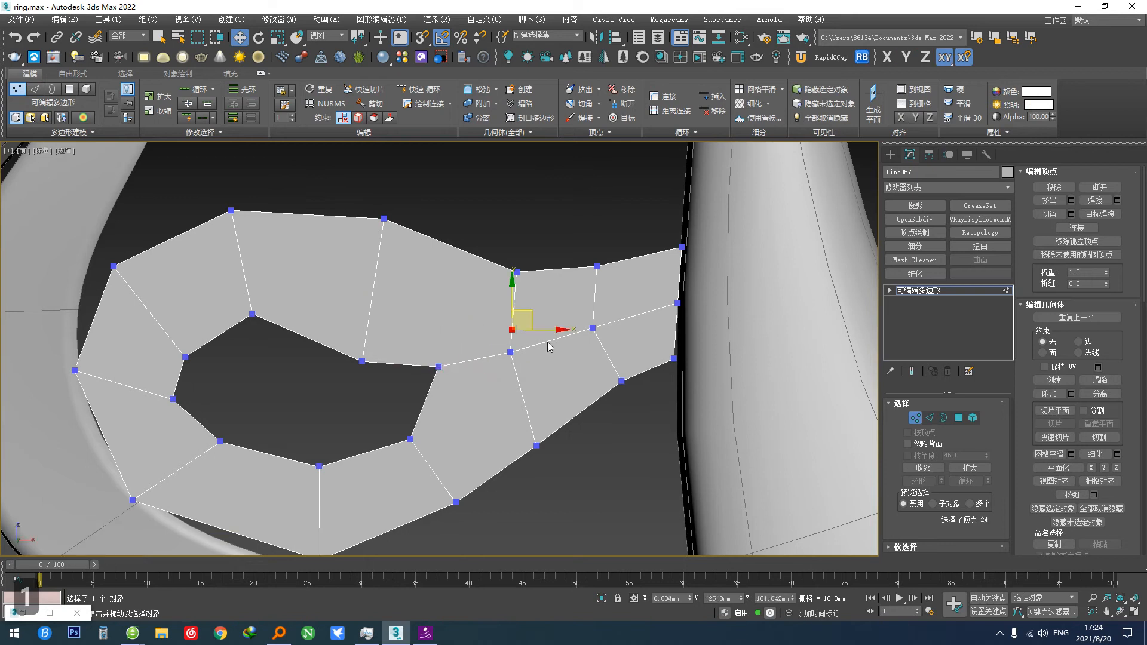
key(BackSpace)
drag(478, 241, 533, 388)
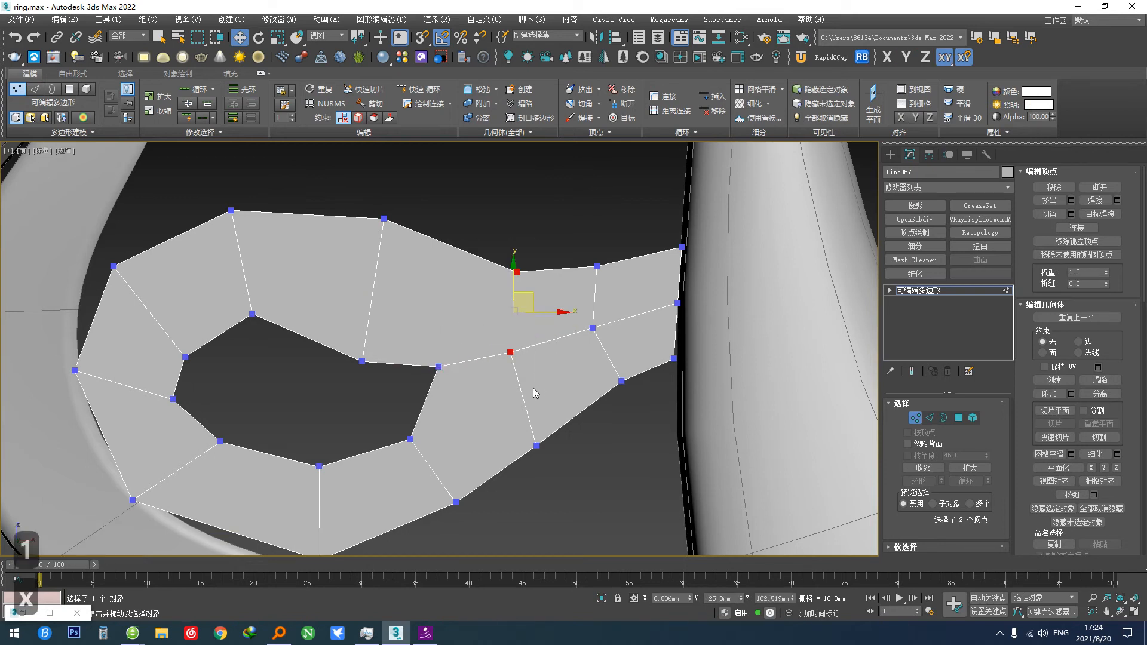
key(v)
Step: Try TurboSmooth on the looped mesh and undo it
key(z)
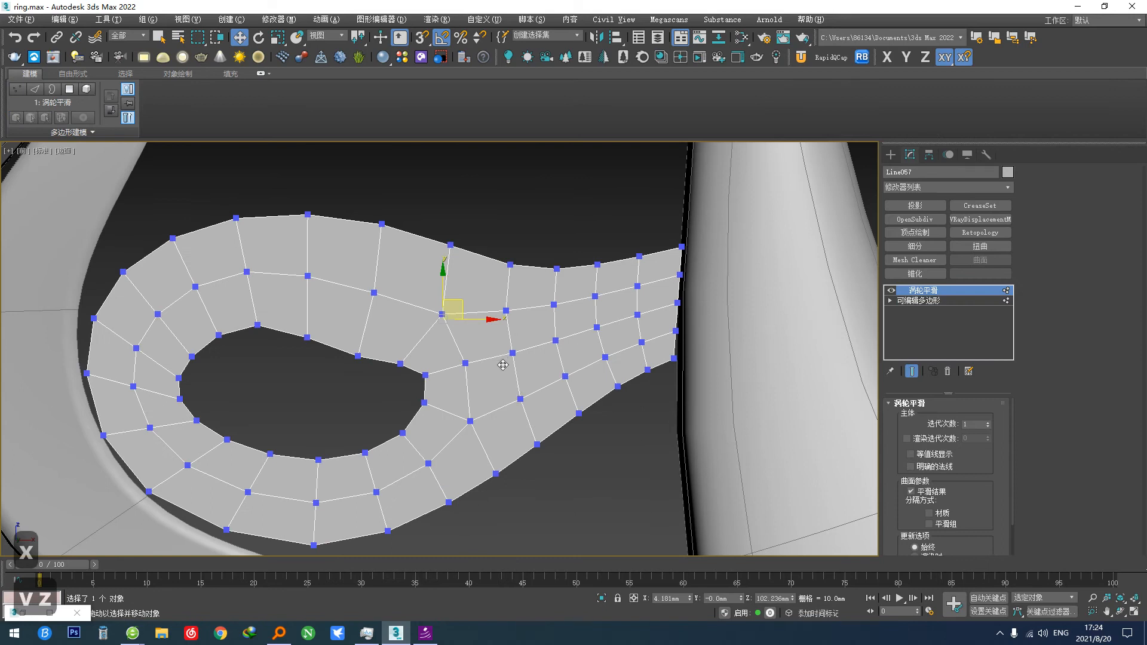
key(ctrl+z)
scroll(454, 358, up, 3)
key(ctrl+z)
key(ctrl+z)
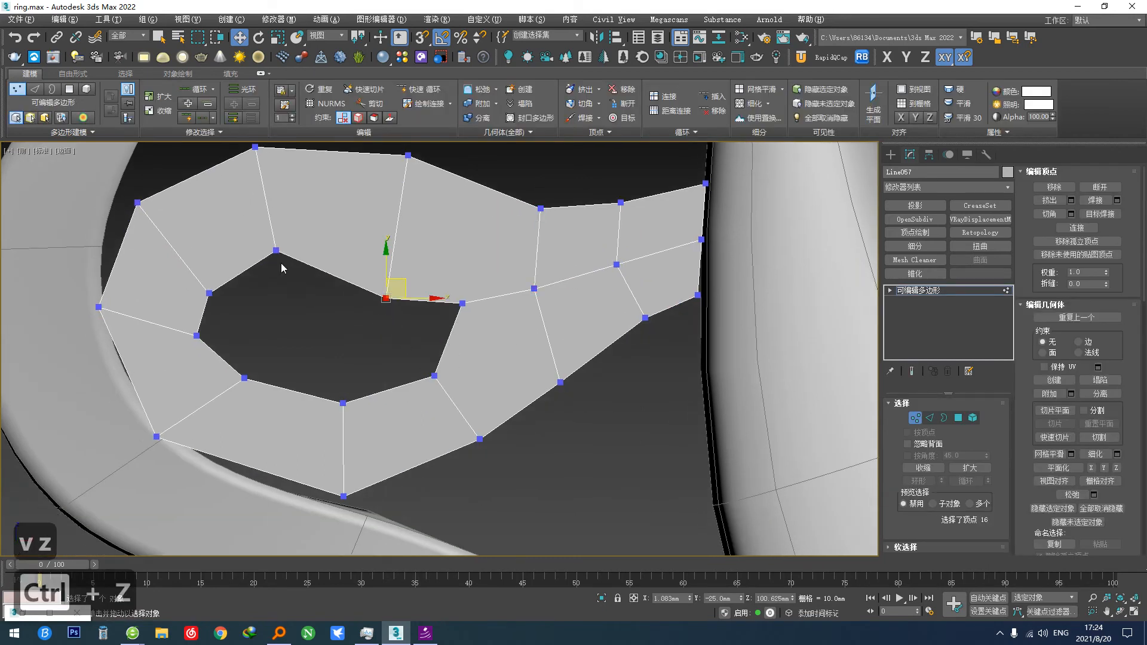
Step: Move the opening's top and upper-left vertices to even out its contour
key(ctrl+z)
key(ctrl+z)
key(ctrl+z)
key(ctrl+z)
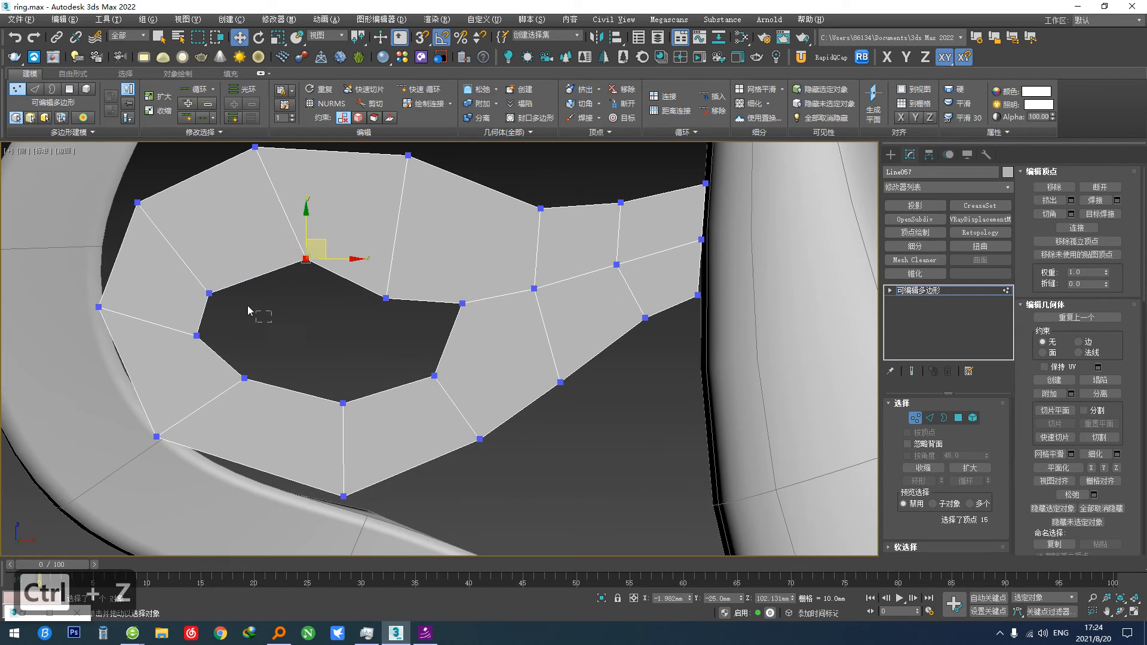
key(ctrl+z)
key(ctrl+z)
key(ctrl+z)
key(ctrl+z)
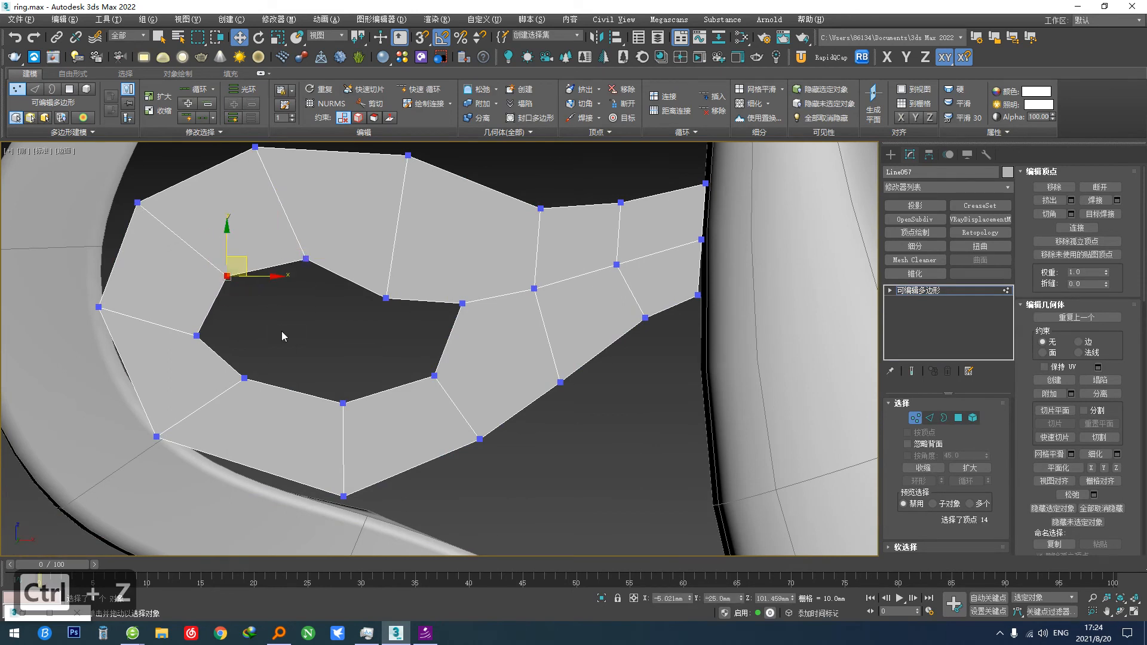
Step: Adjust the loop's lower outer vertices and widen the stem by lowering its bottom vertices and shifting its inner middle vertex
click(160, 439)
drag(178, 422, 200, 443)
click(343, 497)
drag(512, 478, 487, 443)
drag(517, 360, 558, 357)
middle_drag(671, 309, 655, 384)
drag(660, 353, 649, 389)
mouse_move(599, 336)
mouse_down()
mouse_move(631, 358)
mouse_move(620, 346)
mouse_up()
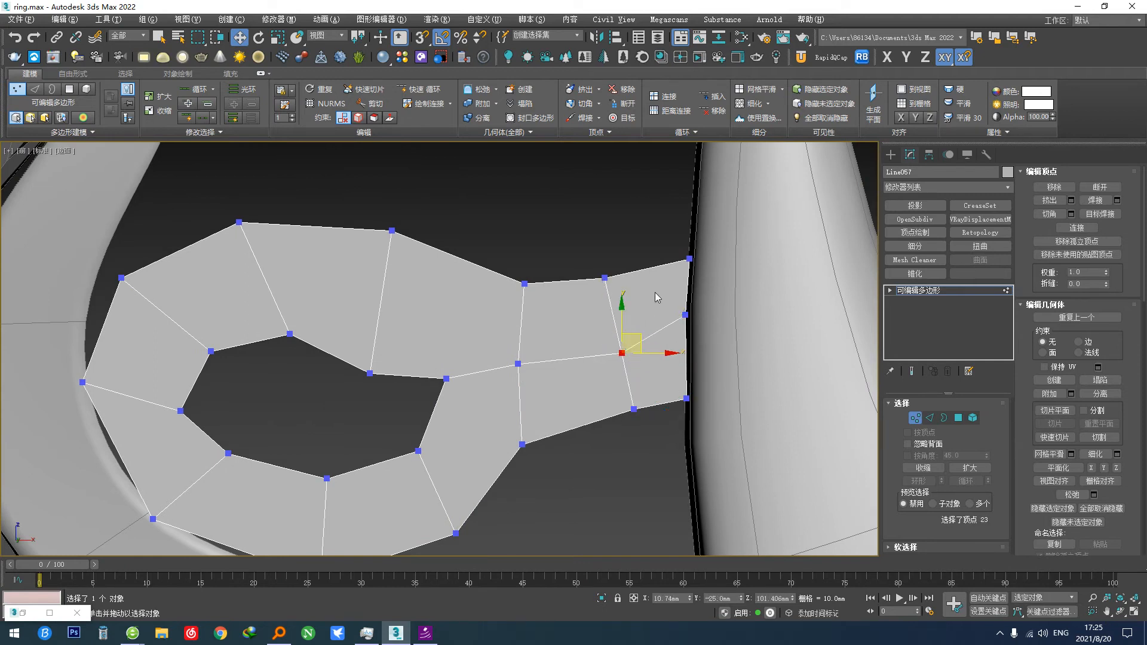
Step: Lower the stem's upper edge vertices and even out the two middle vertices near its end
click(525, 283)
drag(541, 264, 528, 287)
click(605, 278)
drag(625, 266, 624, 279)
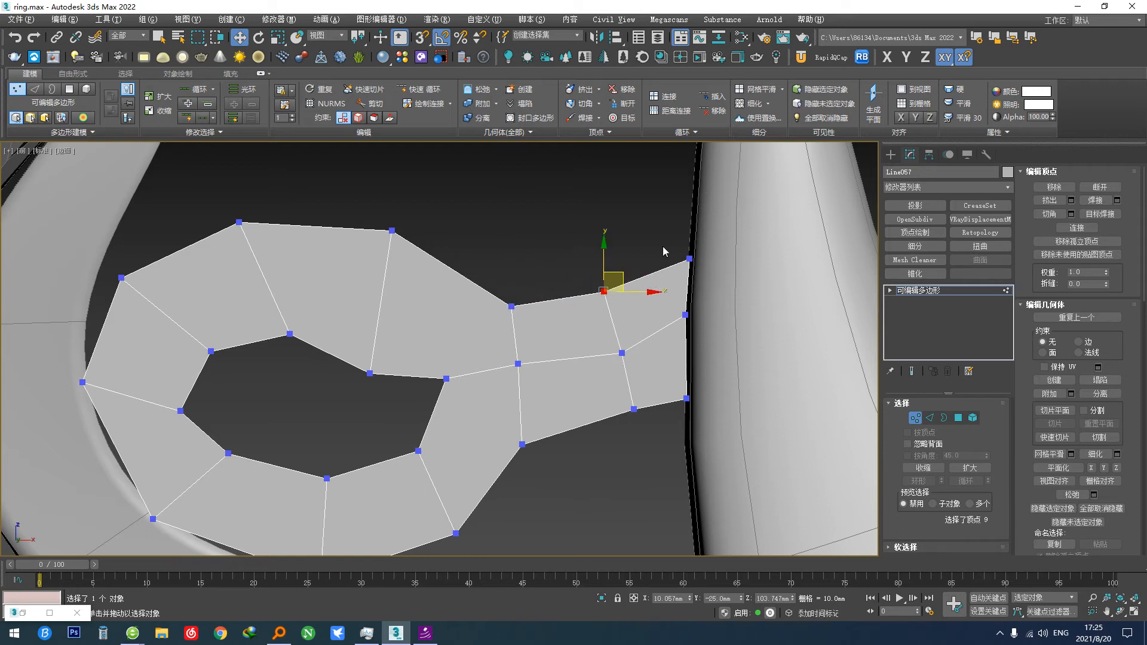
click(690, 259)
drag(708, 249, 709, 274)
drag(708, 331, 703, 320)
drag(602, 335, 636, 334)
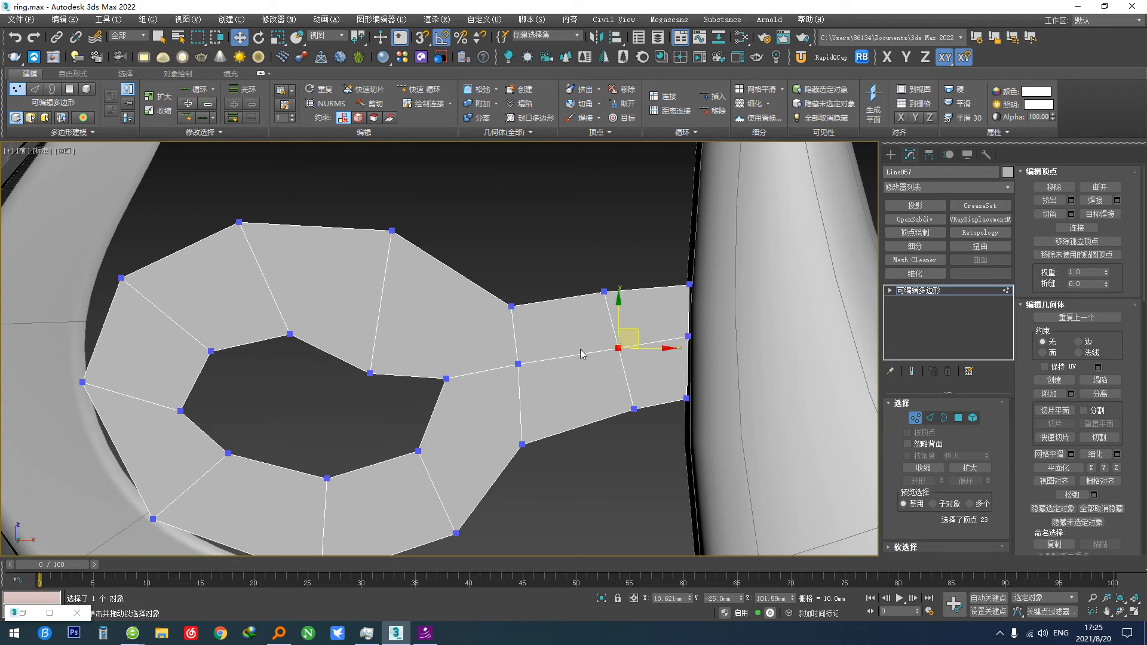
Step: Move the middle vertex at the start of the stem closer to the opening's tip
scroll(606, 383, down, 6)
middle_drag(496, 403, 646, 433)
scroll(789, 387, up, 10)
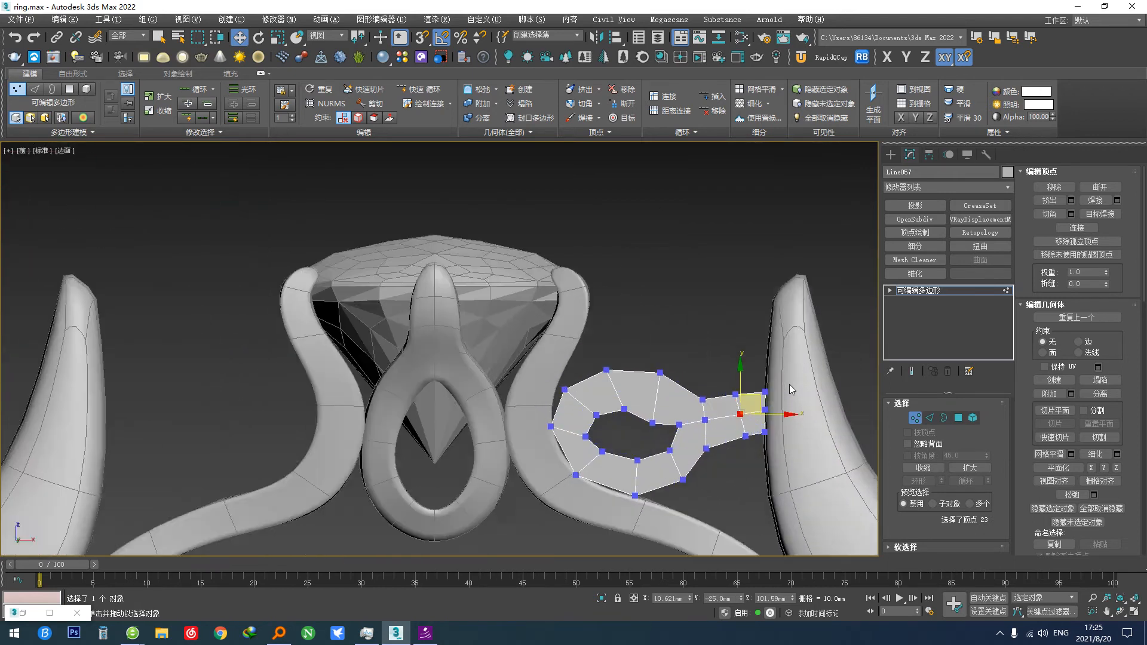
drag(673, 427, 710, 452)
key(ctrl+z)
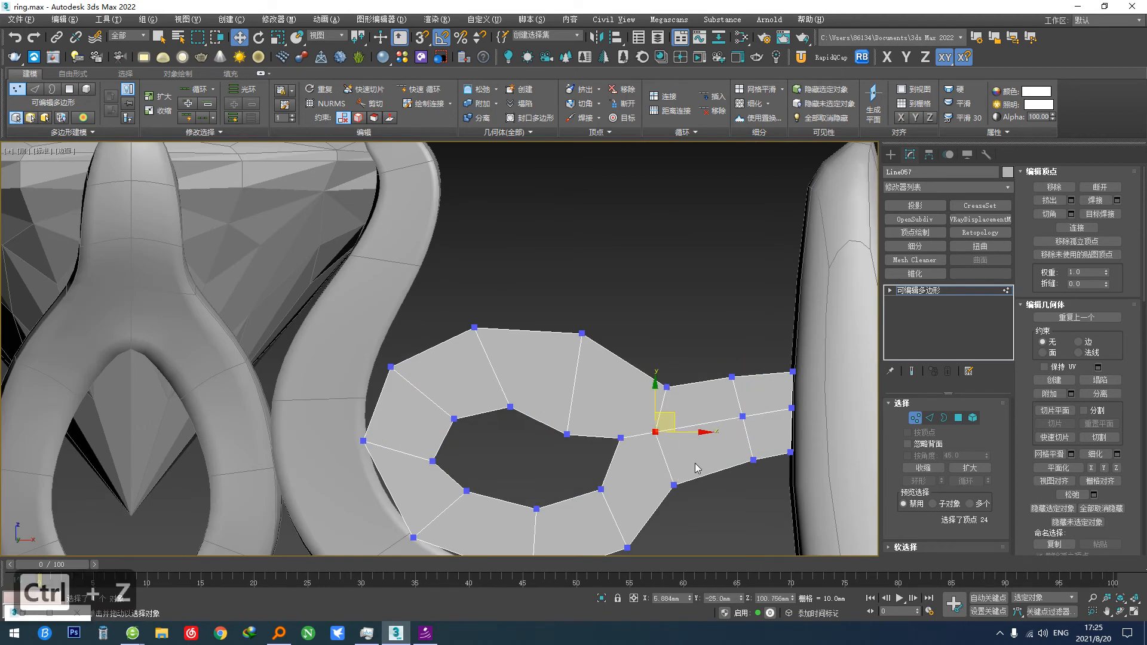
scroll(676, 422, up, 3)
middle_drag(702, 478, 572, 444)
click(657, 442)
Step: Shift the opening's three left vertices inward to widen the left side of the loop
scroll(545, 416, down, 4)
middle_drag(449, 416, 485, 432)
scroll(482, 448, up, 4)
drag(410, 509, 324, 381)
drag(392, 453, 410, 453)
Step: Move the loop's upper-left outer vertex outward and nudge the opening's top vertex to smooth the contour
middle_drag(321, 449, 343, 429)
click(265, 409)
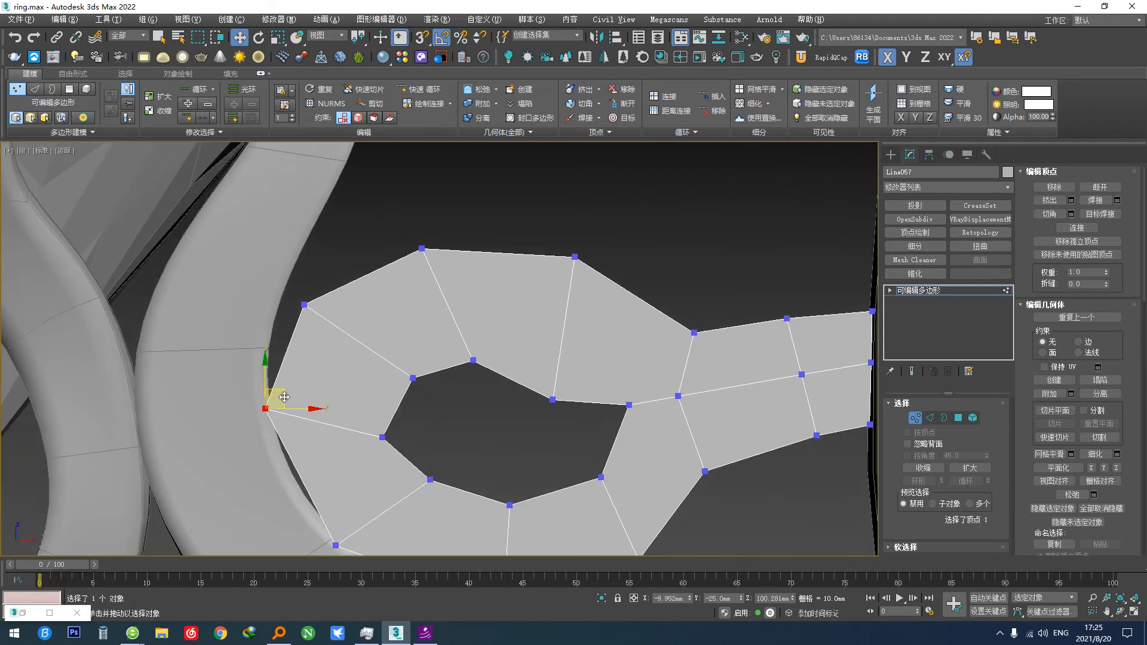
click(304, 305)
drag(313, 295, 299, 293)
scroll(454, 352, down, 3)
middle_drag(499, 380, 375, 388)
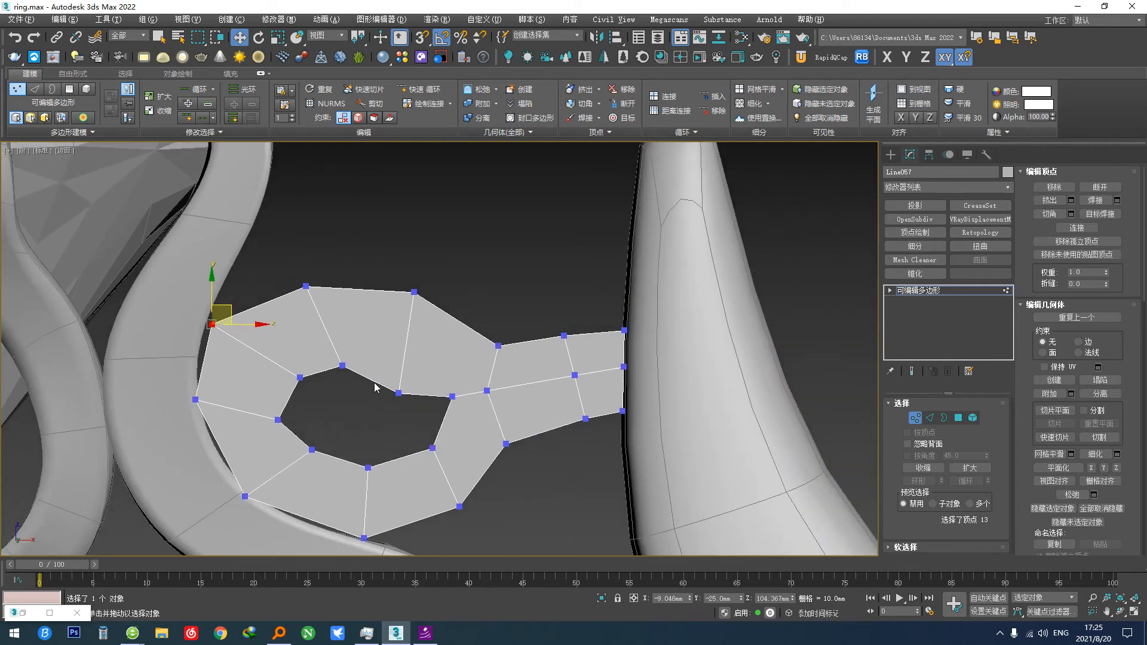
drag(325, 346, 360, 348)
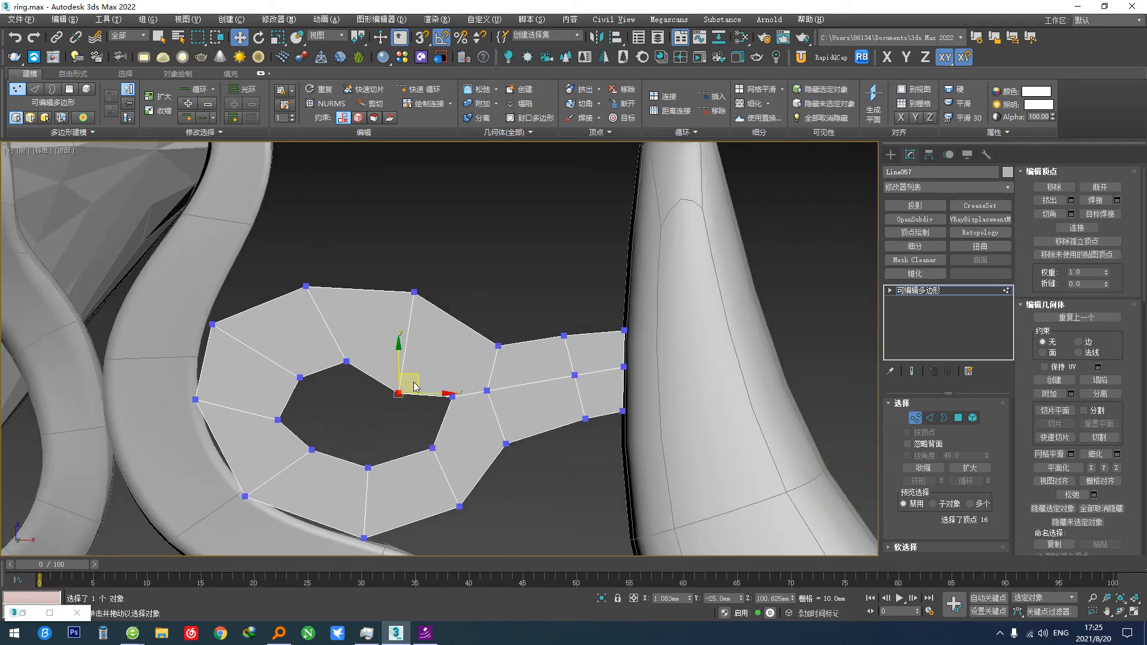
scroll(414, 383, down, 4)
alt+middle_drag(415, 383, 415, 347)
scroll(414, 347, up, 4)
alt+middle_drag(471, 406, 459, 394)
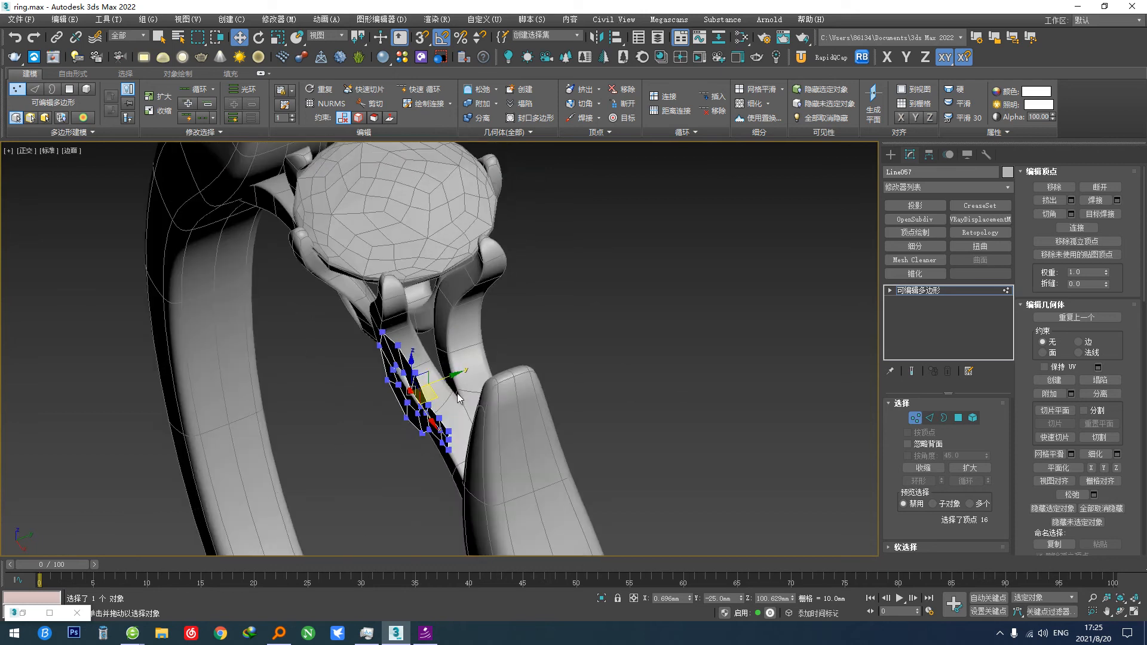
scroll(487, 377, up, 3)
right_click(488, 375)
click(484, 356)
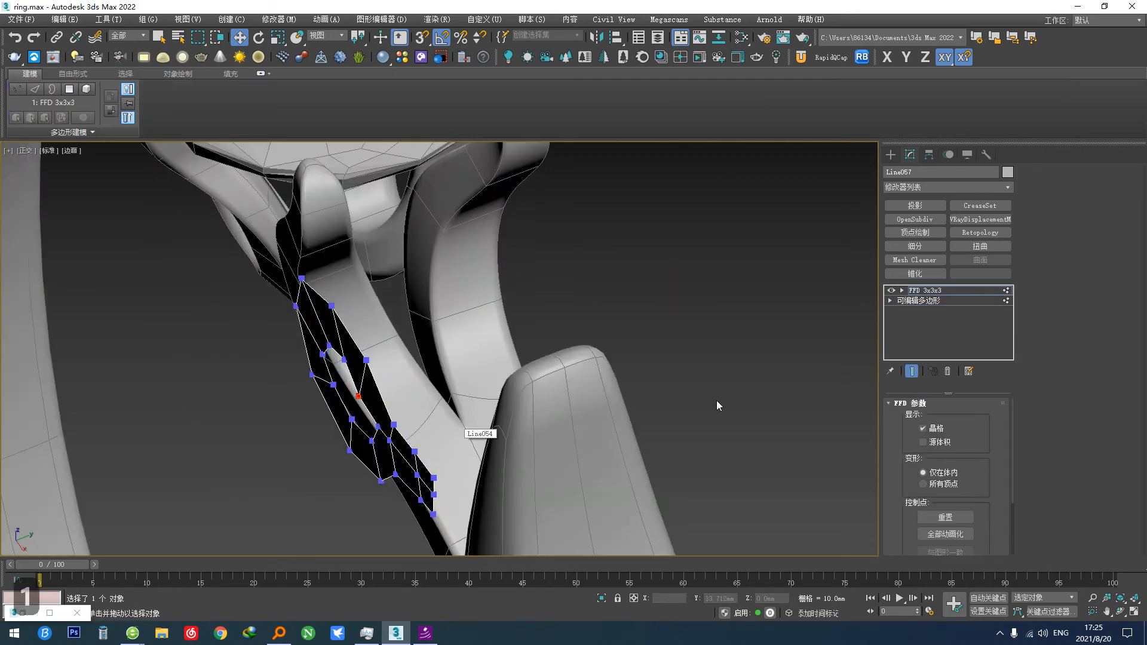
click(947, 372)
Step: Leave vertex editing and apply an FFD 3x3x3 modifier to the whole looped ornament
click(915, 417)
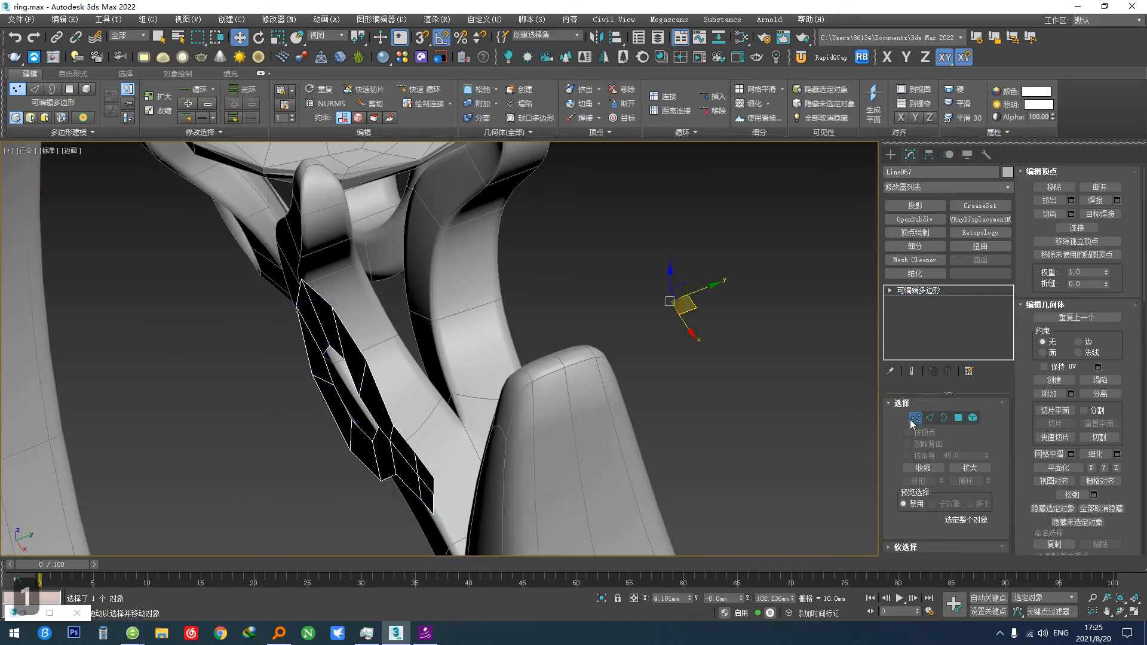
right_click(614, 418)
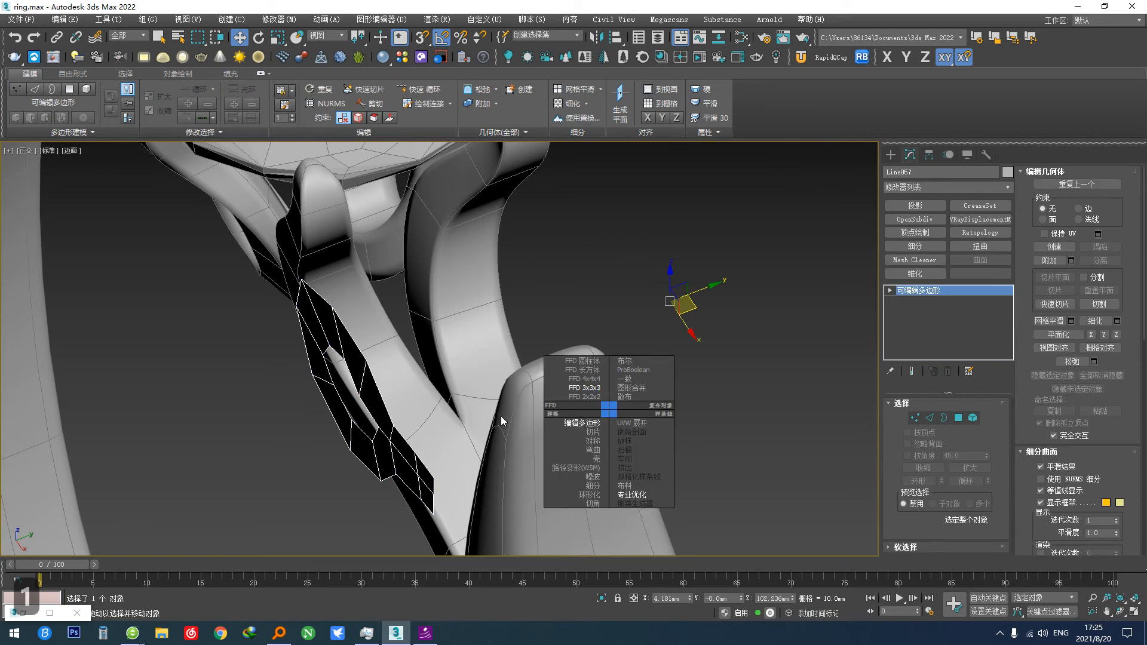
click(582, 388)
Step: Move the lattice's lower control points along Y to tilt the ornament against the curved band beneath it
scroll(296, 421, up, 5)
click(264, 388)
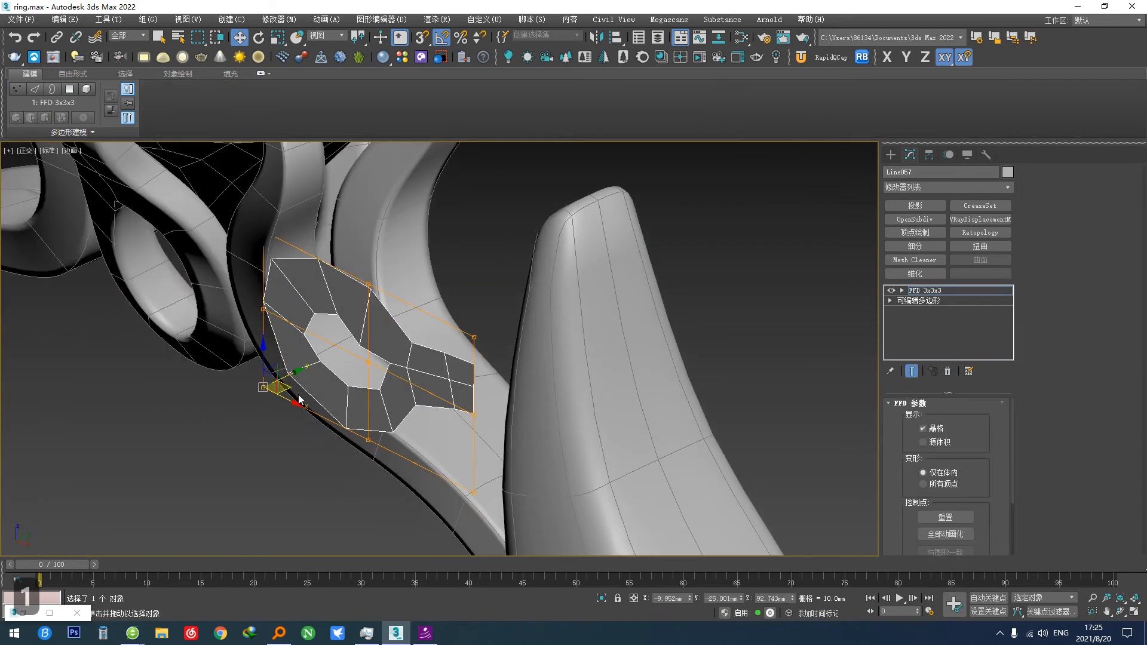
drag(292, 376, 333, 341)
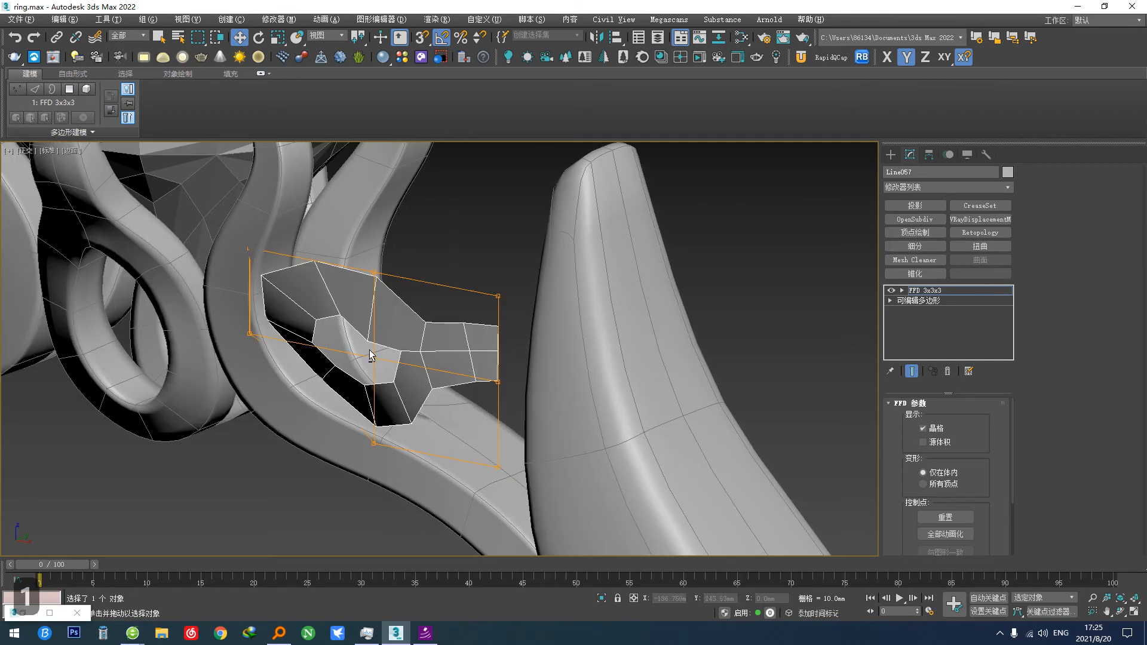
key(ctrl+z)
drag(352, 380, 293, 383)
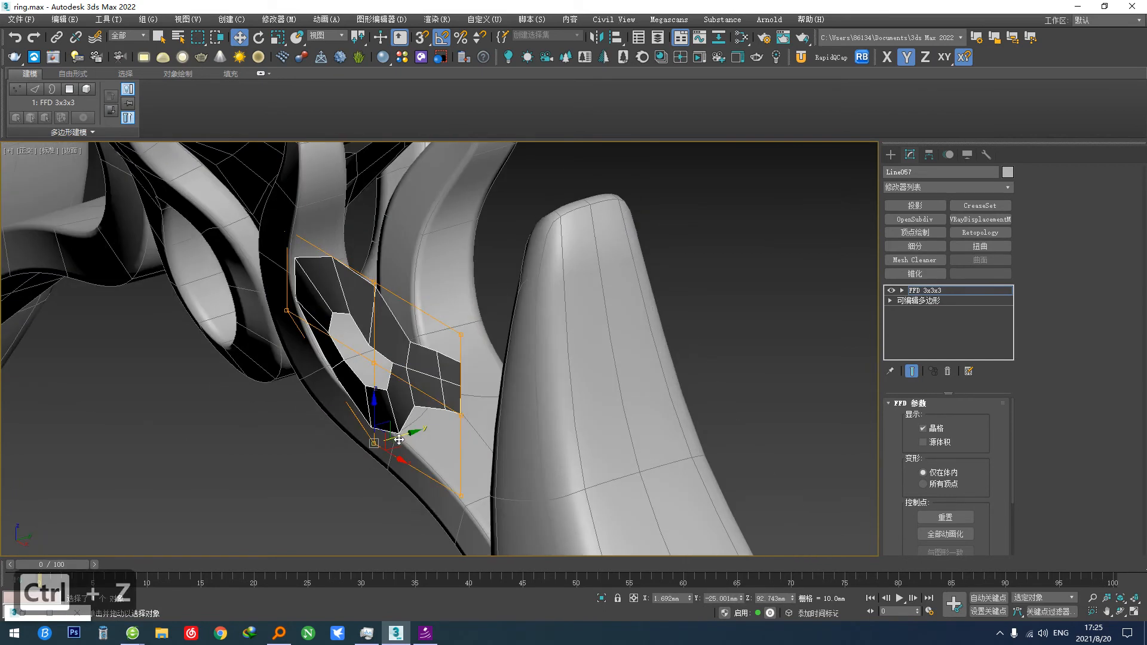
drag(399, 440, 501, 526)
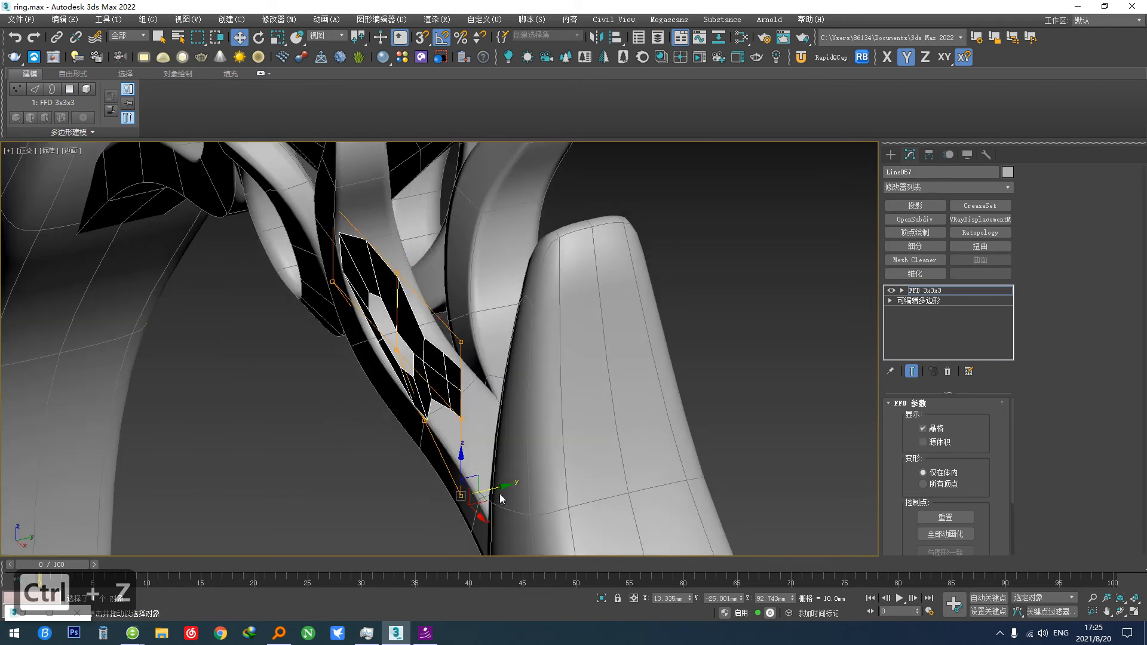
drag(494, 489, 505, 472)
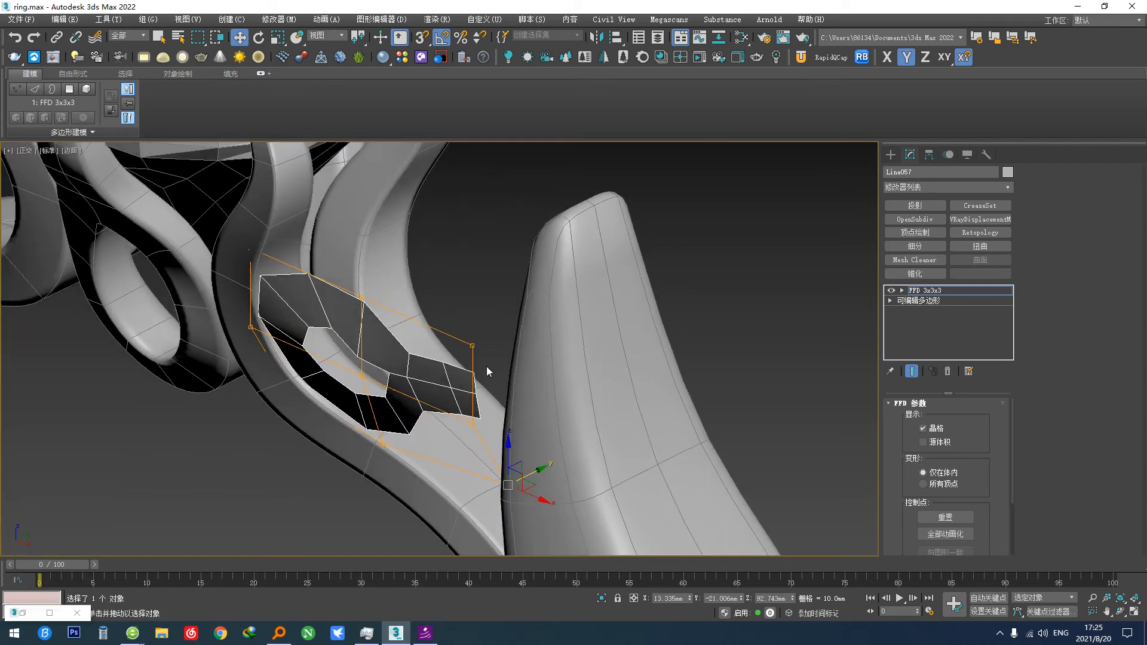
Step: Move the control points at the stem end of the lattice along Y toward the ring's centre, starting in the top view
key(t)
scroll(507, 447, down, 6)
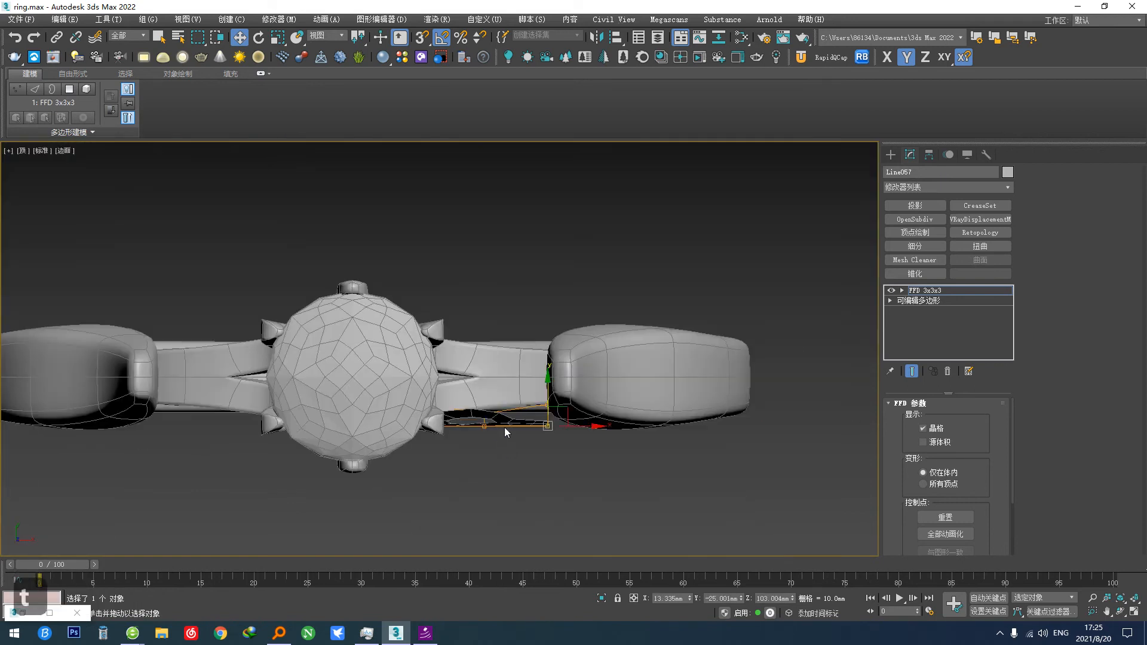
drag(547, 398, 565, 372)
scroll(556, 383, up, 5)
alt+middle_drag(543, 425, 334, 376)
drag(408, 357, 477, 357)
Step: Shift the lattice's middle control points along Y so the ornament bends with the band
click(369, 422)
drag(412, 417, 487, 413)
alt+middle_drag(434, 412, 407, 457)
key(ctrl+z)
drag(402, 449, 418, 435)
alt+middle_drag(419, 435, 391, 468)
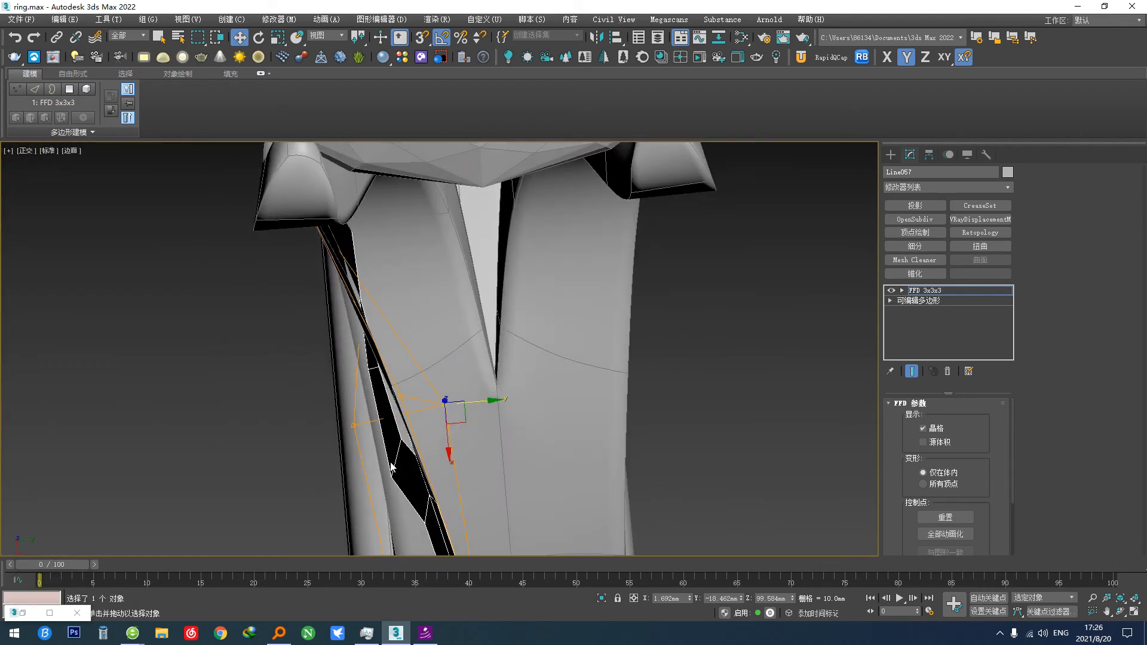
Step: Collapse the FFD into the editable mesh and adjust the loop's lower-left outer vertex along Y against the neighbouring band
key(F5)
scroll(400, 477, up, 3)
key(1)
drag(346, 466, 419, 476)
alt+middle_drag(408, 457, 398, 478)
alt+middle_drag(398, 478, 387, 410)
middle_drag(311, 351, 248, 417)
key(F3)
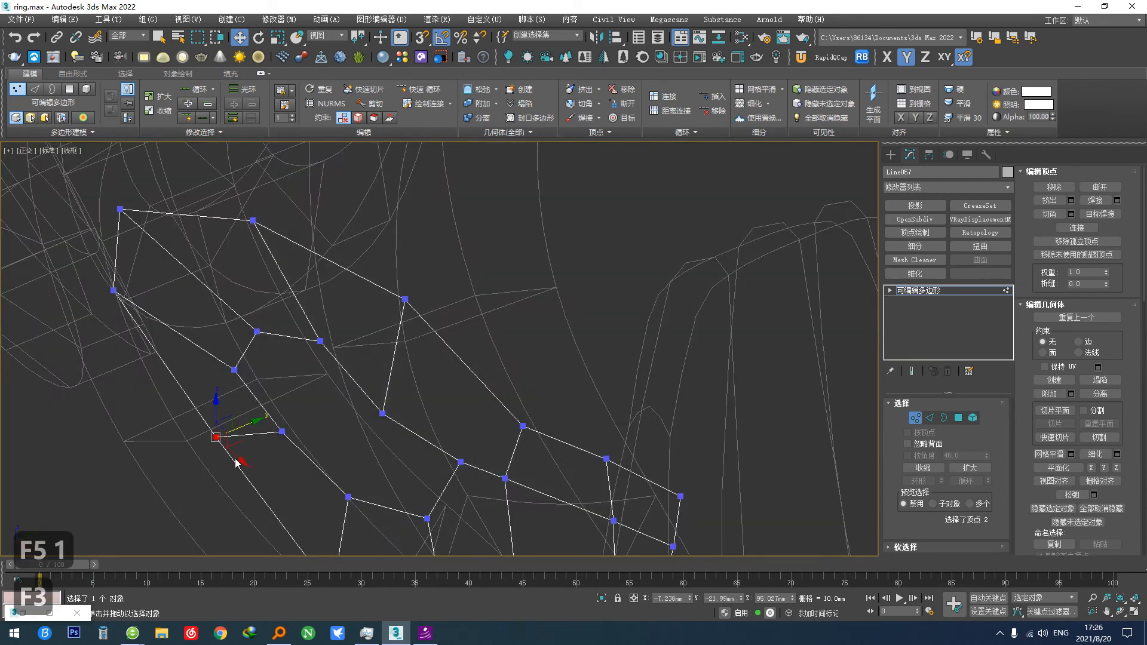
key(F3)
alt+middle_drag(236, 462, 235, 468)
drag(253, 431, 231, 435)
Step: Adjust the loop's leftmost and upper-left outer vertices along Y to fit beside the prong arm
middle_drag(232, 421, 259, 496)
click(153, 355)
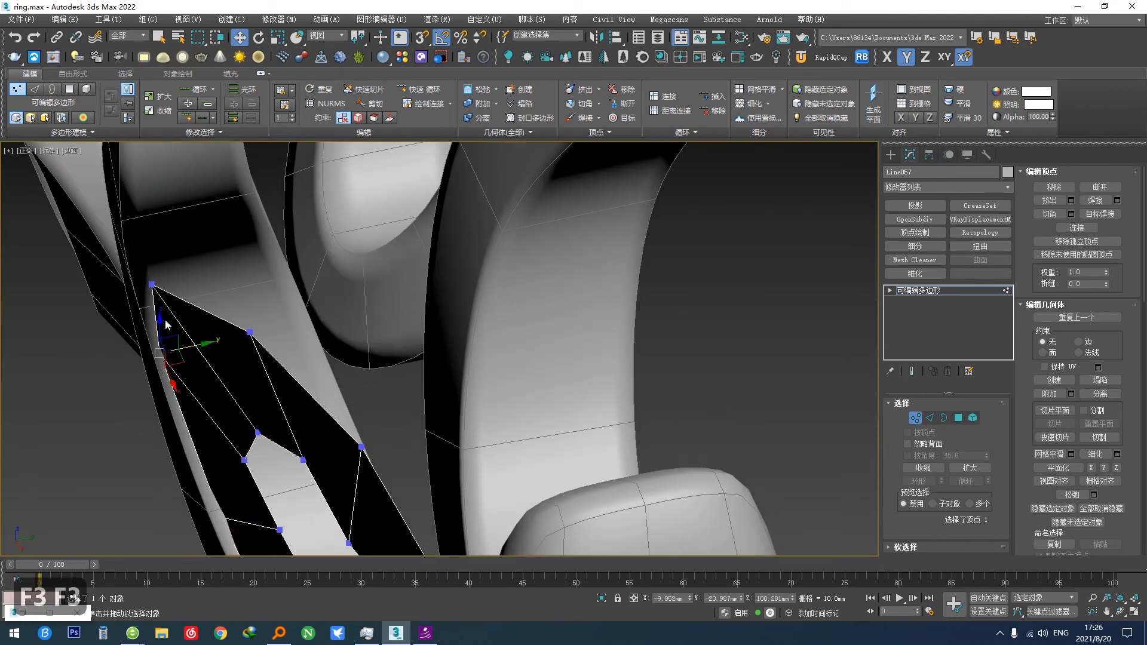
drag(167, 295, 169, 295)
drag(180, 278, 197, 276)
alt+middle_drag(239, 358, 300, 321)
drag(203, 290, 182, 289)
Step: Nudge the loop's upper outer vertices along Y to smooth the bend of the ornament
scroll(310, 332, down, 3)
alt+middle_drag(321, 336, 332, 327)
drag(430, 338, 429, 335)
alt+middle_drag(430, 335, 447, 381)
drag(454, 362, 457, 362)
alt+middle_drag(456, 368, 400, 481)
Step: Move the loop's lower vertices along Y, finishing in the top view, to align them with the ornament's bend
click(382, 433)
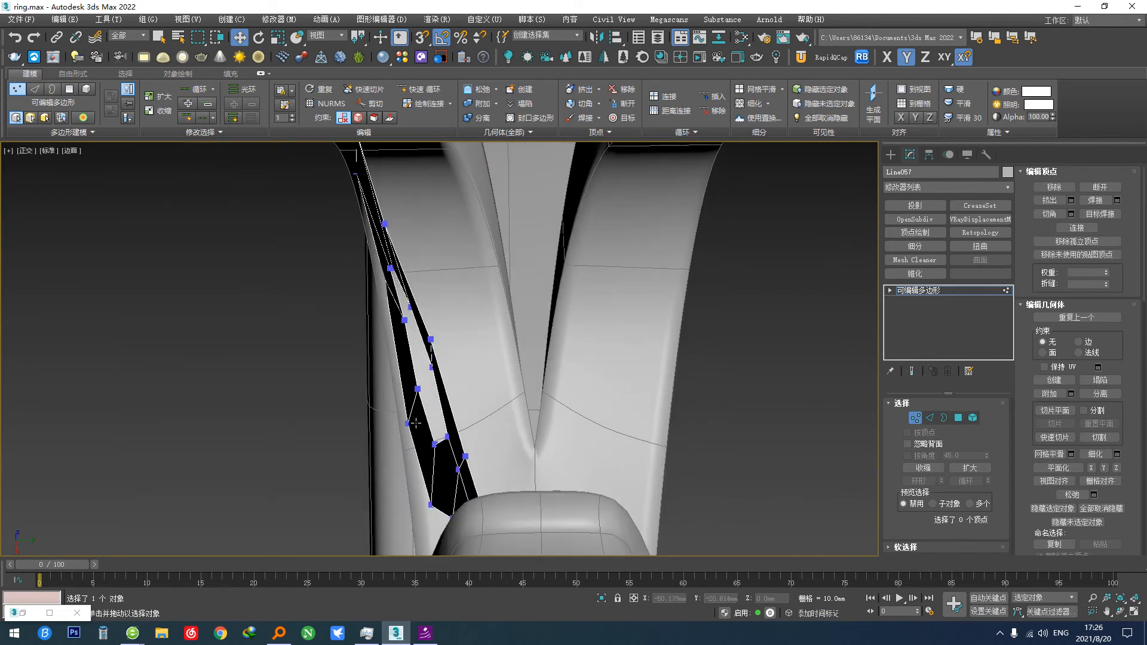
click(411, 425)
alt+middle_drag(413, 426, 531, 341)
scroll(531, 342, up, 3)
drag(541, 320, 541, 307)
drag(501, 365, 494, 298)
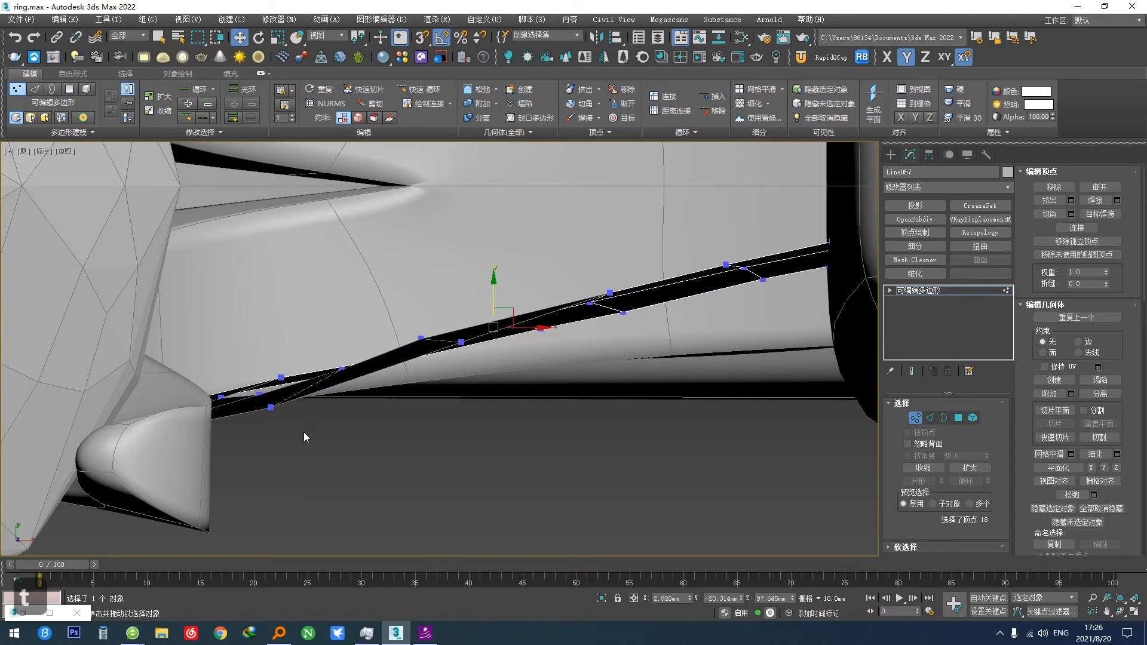
Step: Align the loop's upper-left and remaining middle vertices along Y in the top view to form an even strip
drag(254, 387, 256, 390)
drag(284, 429, 271, 378)
middle_drag(563, 354, 518, 411)
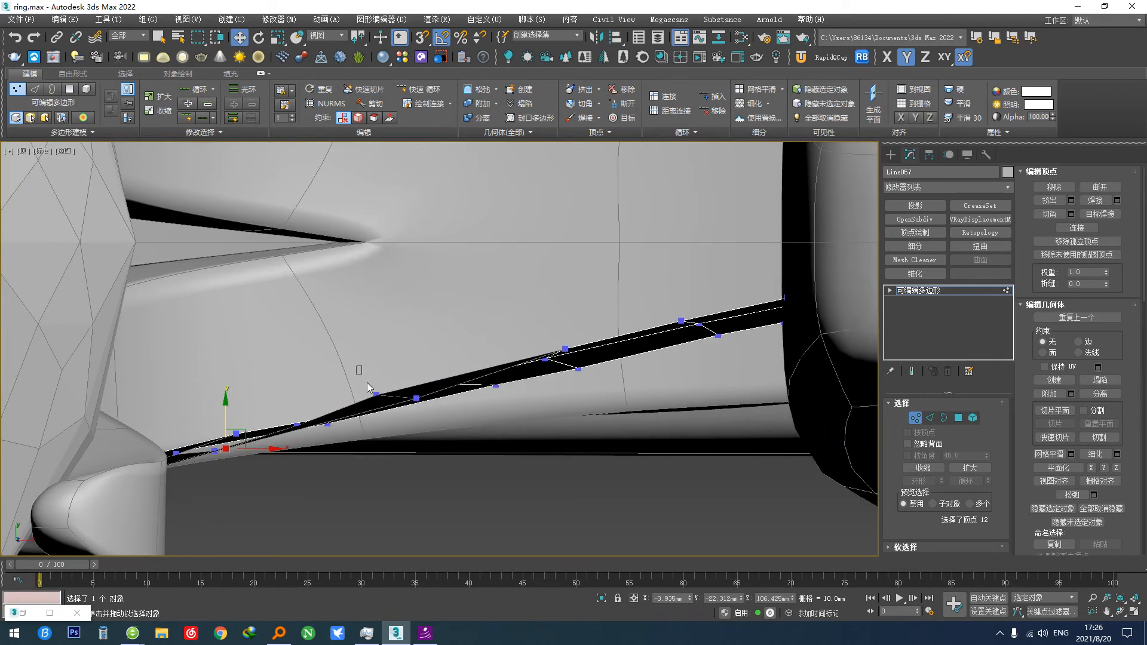
drag(376, 367, 377, 375)
drag(551, 372, 547, 343)
drag(597, 385, 577, 348)
Step: Select the ornament's outer and opening borders and extrude them backward to give the mesh thickness
click(944, 418)
drag(829, 461, 480, 230)
alt+middle_drag(491, 335, 526, 343)
key(ctrl+a)
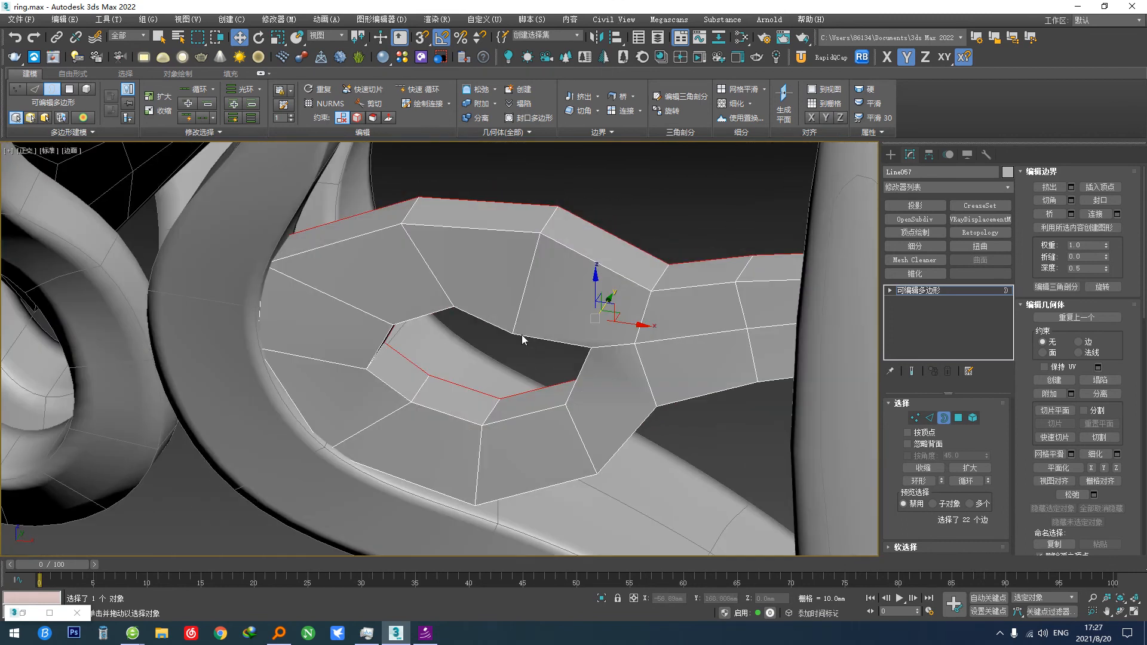
Step: Isolate the ornament and bridge its back edges on the upper and lower segments where the loop meets the stem
alt+middle_drag(557, 355, 351, 371)
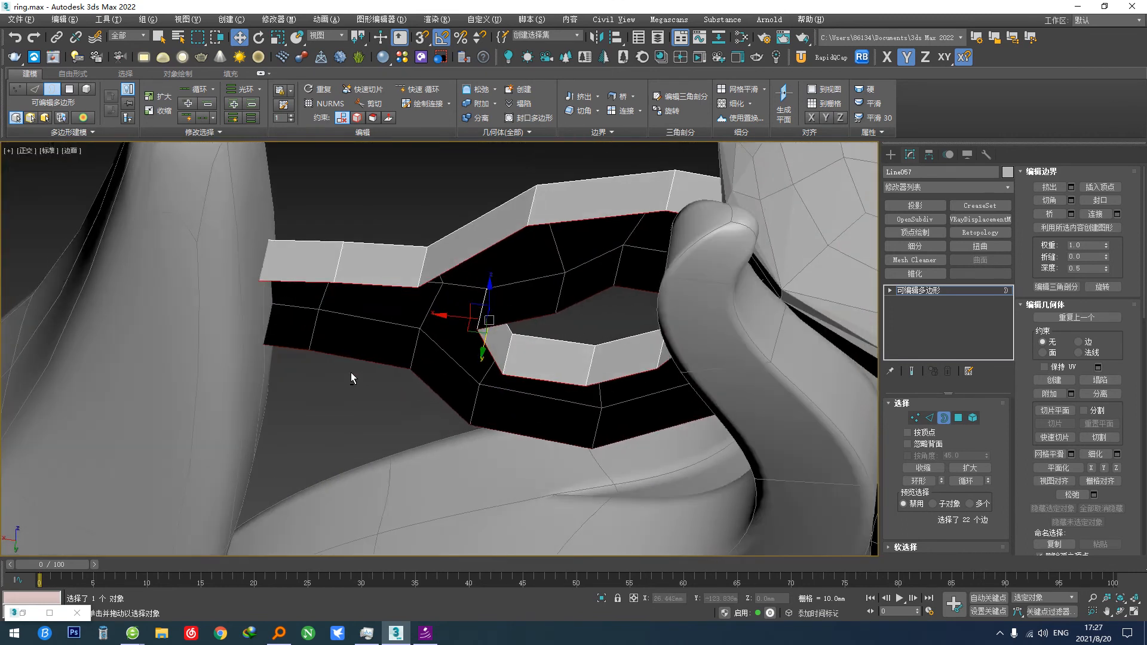
key(alt+q)
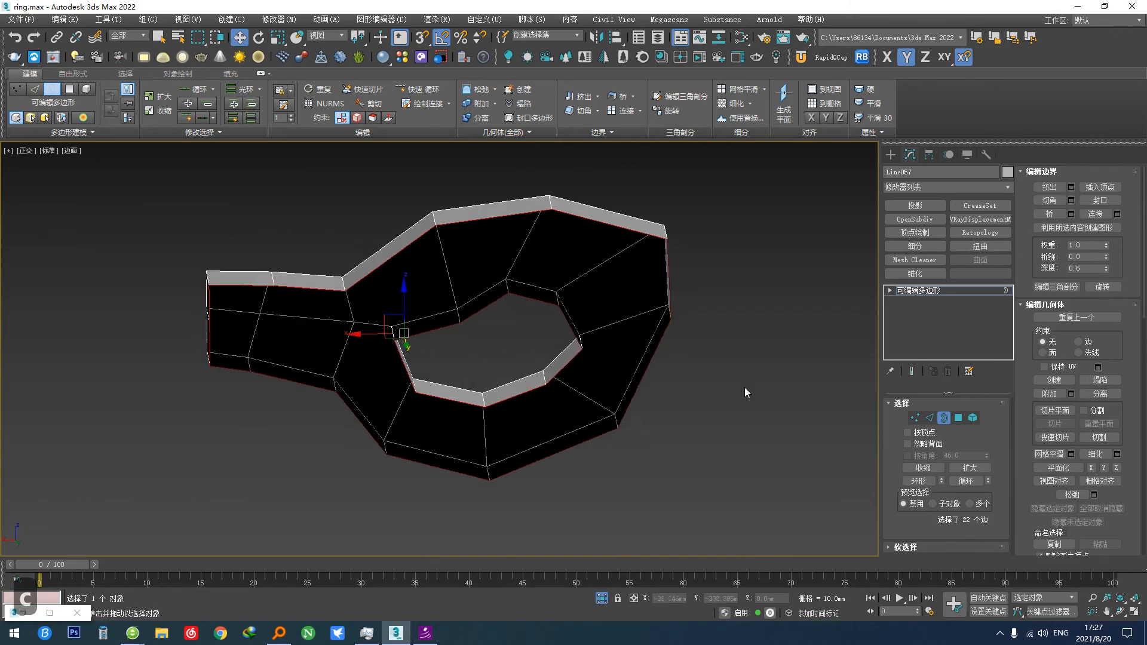
click(929, 418)
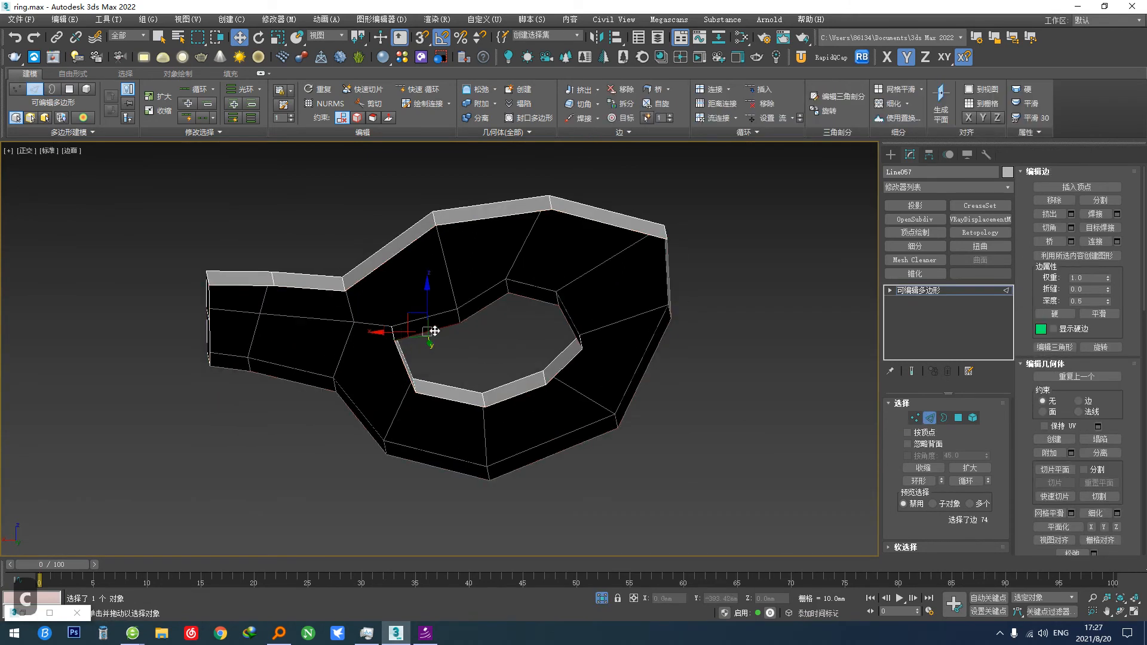
click(391, 258)
key(ctrl+q)
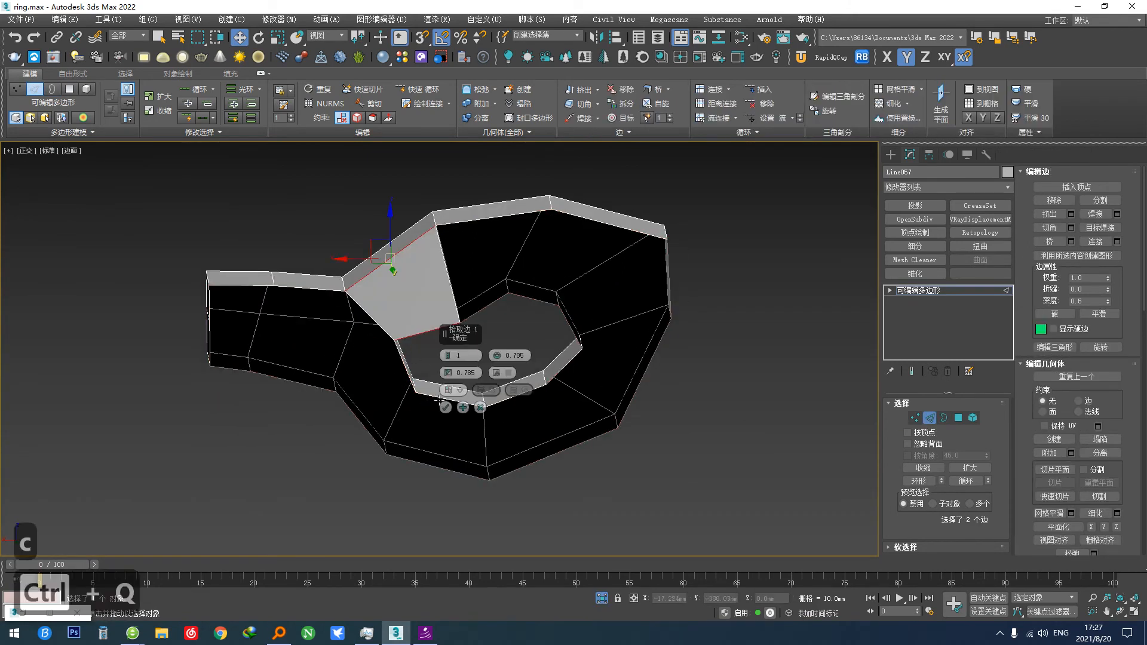
click(400, 374)
click(359, 423)
key(ctrl+q)
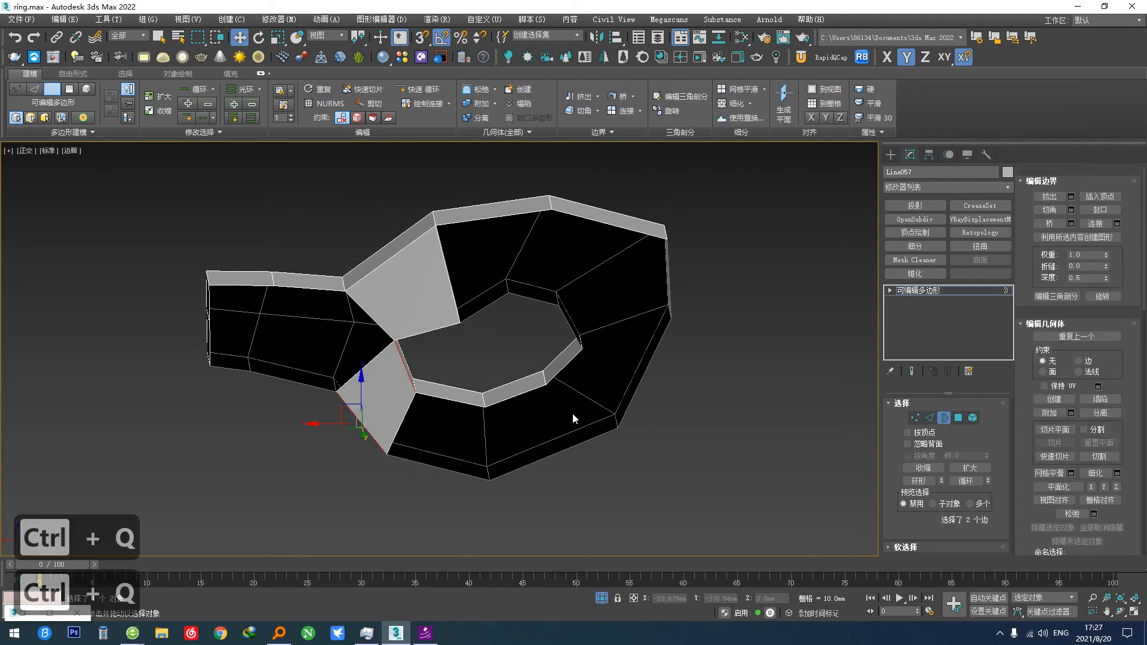
Step: Bridge the remaining open back edges around the loop to close its rear side
key(ctrl+q)
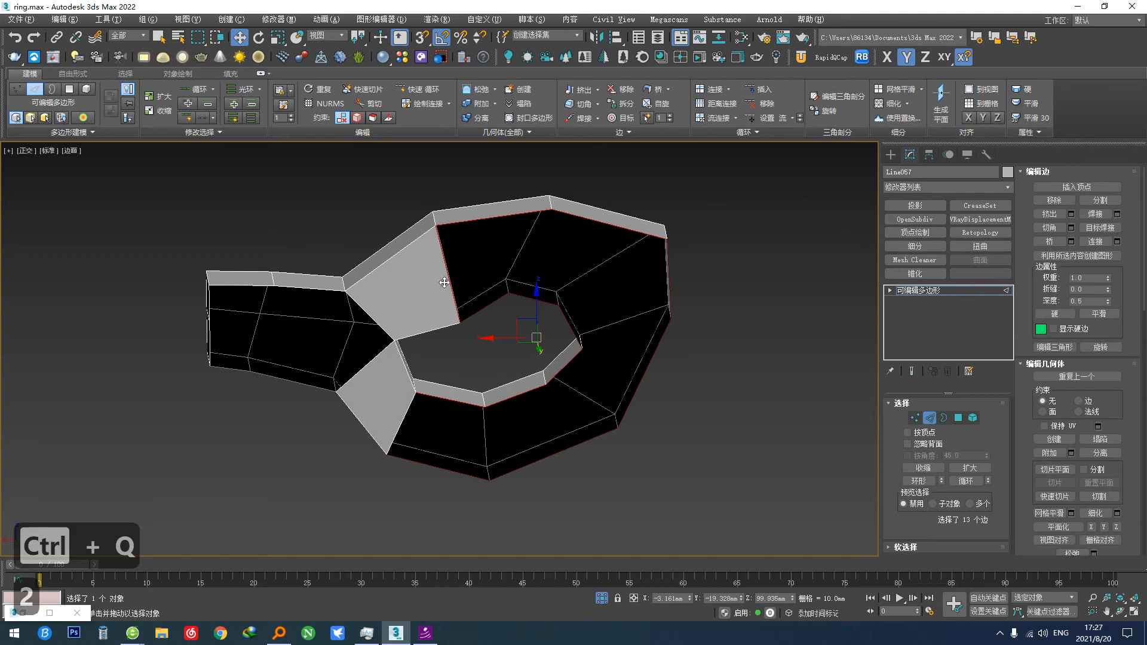
key(ctrl+q)
click(445, 408)
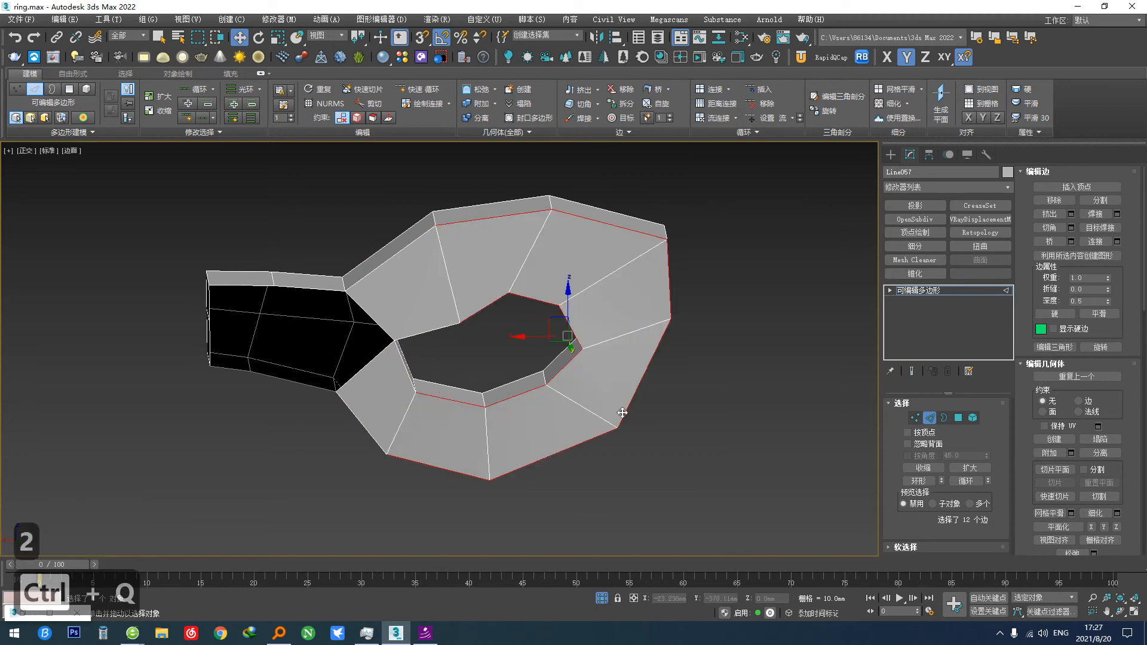
Step: Cap the open back of the stem and cut edges across the cap between its existing vertices to match the front topology
click(944, 418)
click(363, 310)
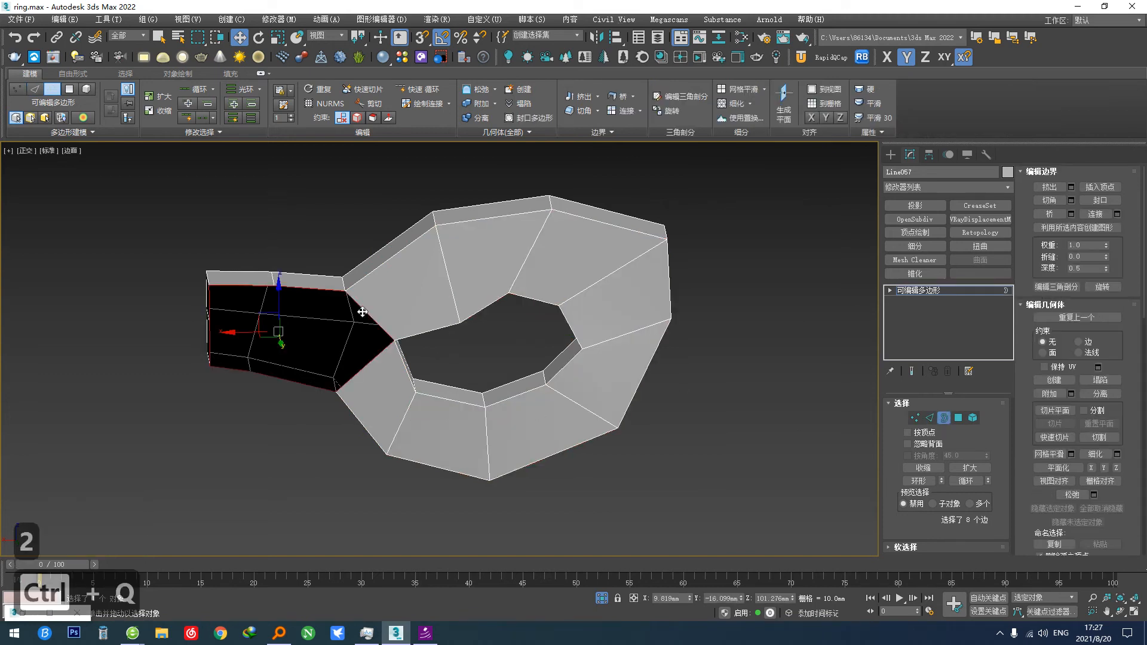
key(ctrl+r)
scroll(315, 312, up, 3)
key(alt+c)
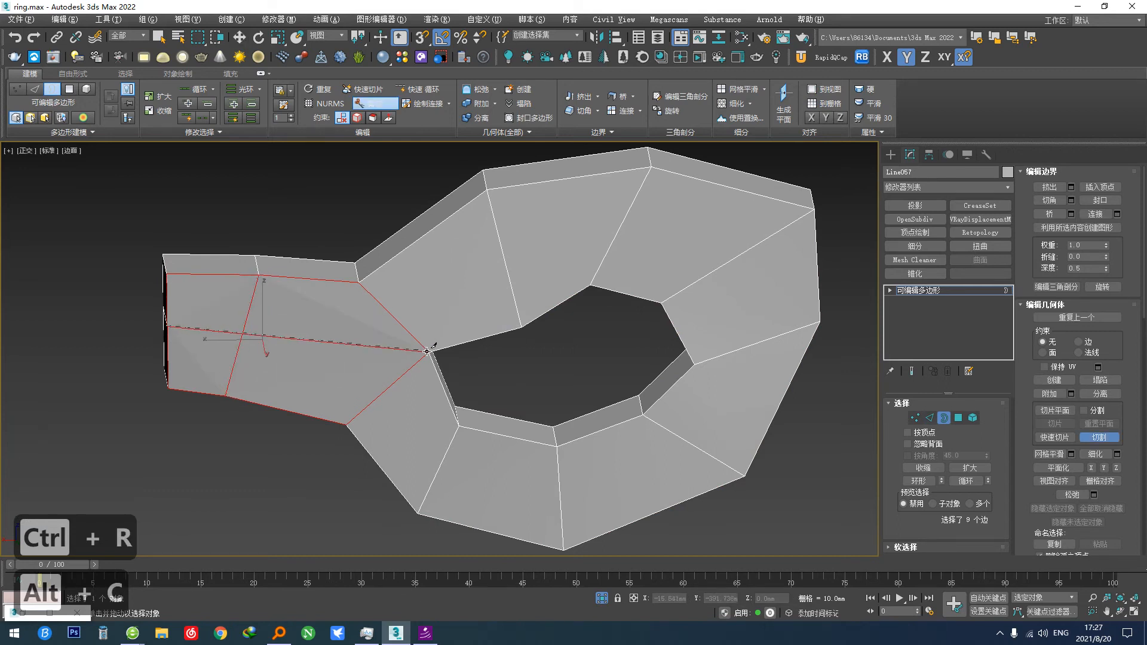
click(359, 283)
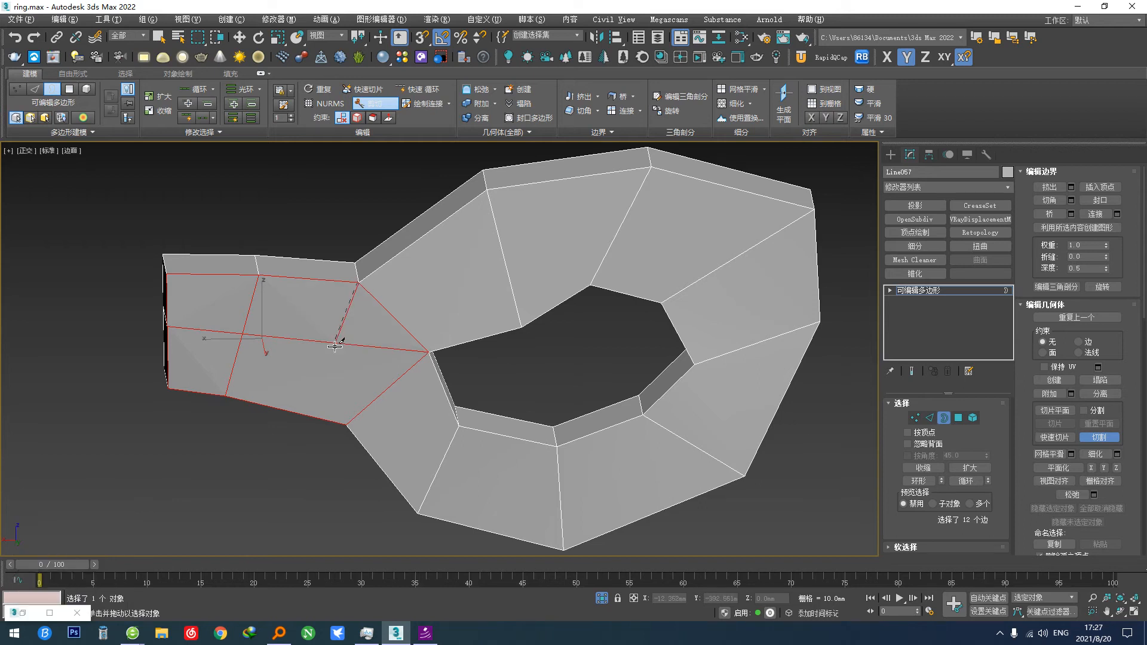
right_click(376, 395)
Step: Remove the extra diagonal edge at the lower junction of stem and loop on the ornament's back
key(2)
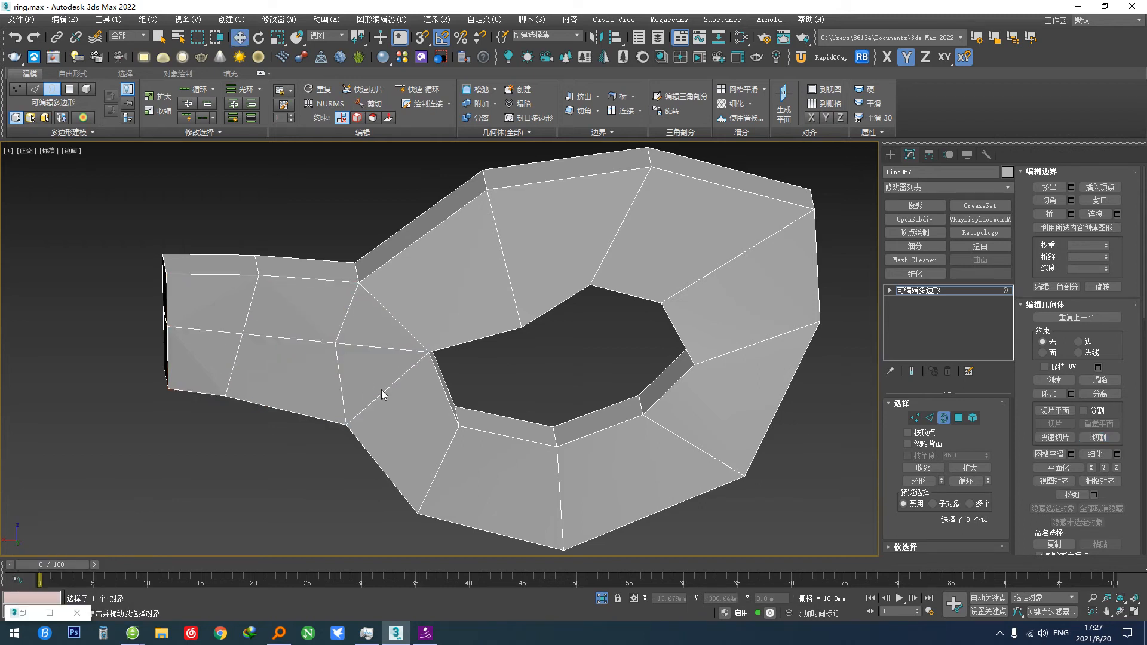
click(383, 392)
key(ctrl+x)
alt+middle_drag(401, 330, 486, 383)
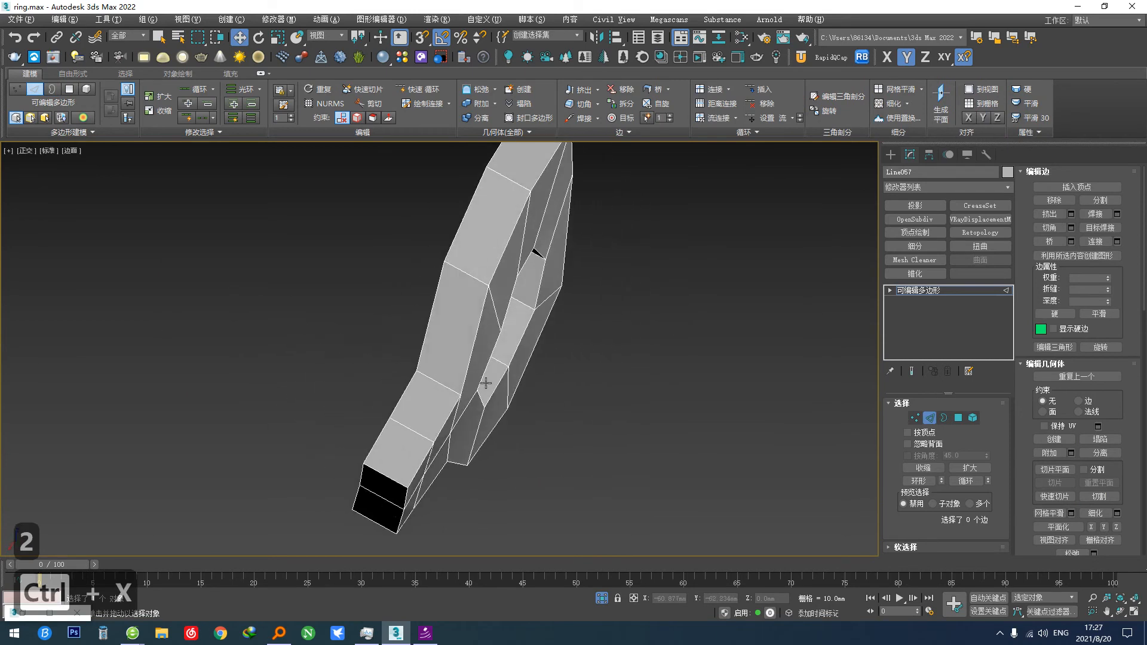
Step: Select the stem's four polygons facing the band's centre, leave isolation, and flatten them into a plane along Y
click(958, 418)
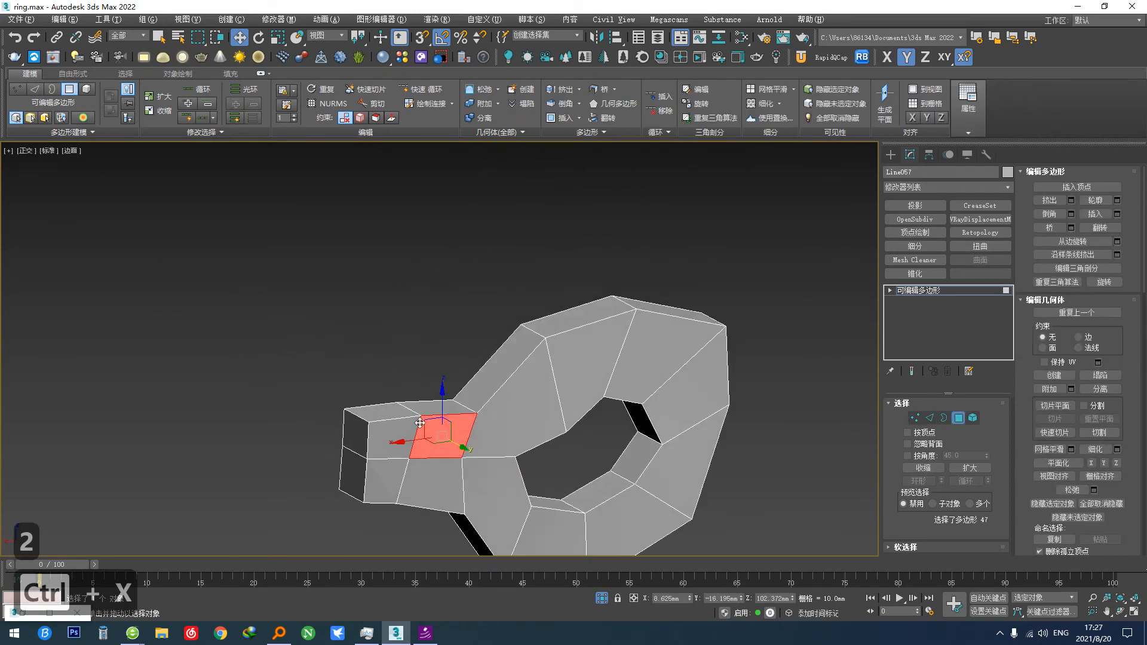
click(421, 425)
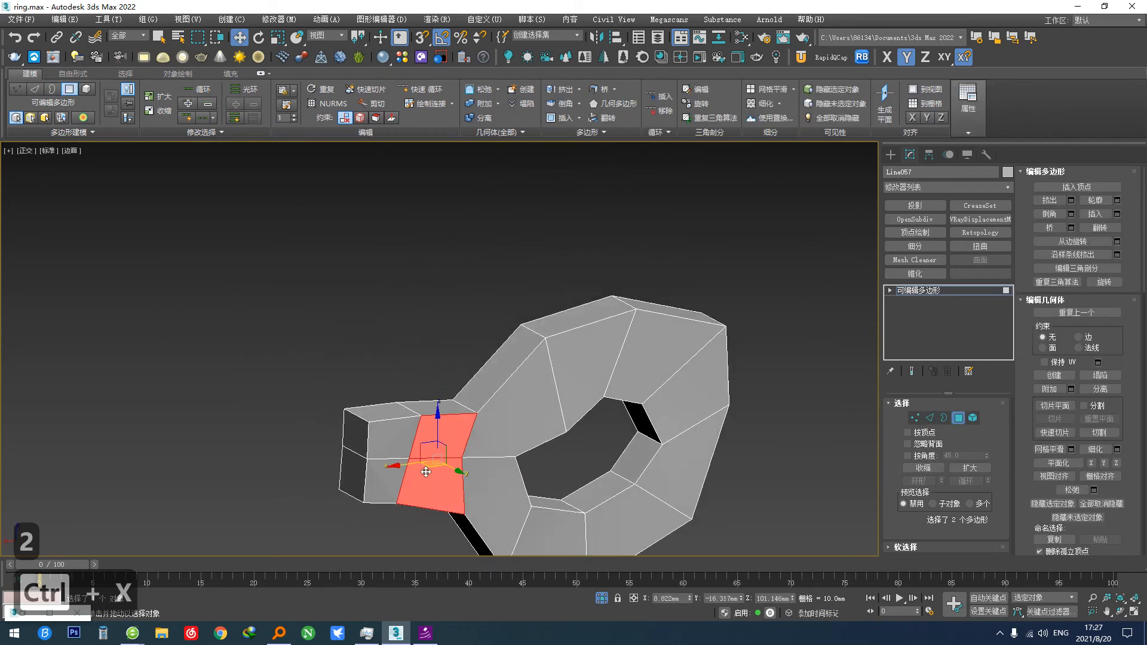
ctrl+click(395, 478)
scroll(500, 431, up, 5)
alt+middle_drag(499, 430, 777, 405)
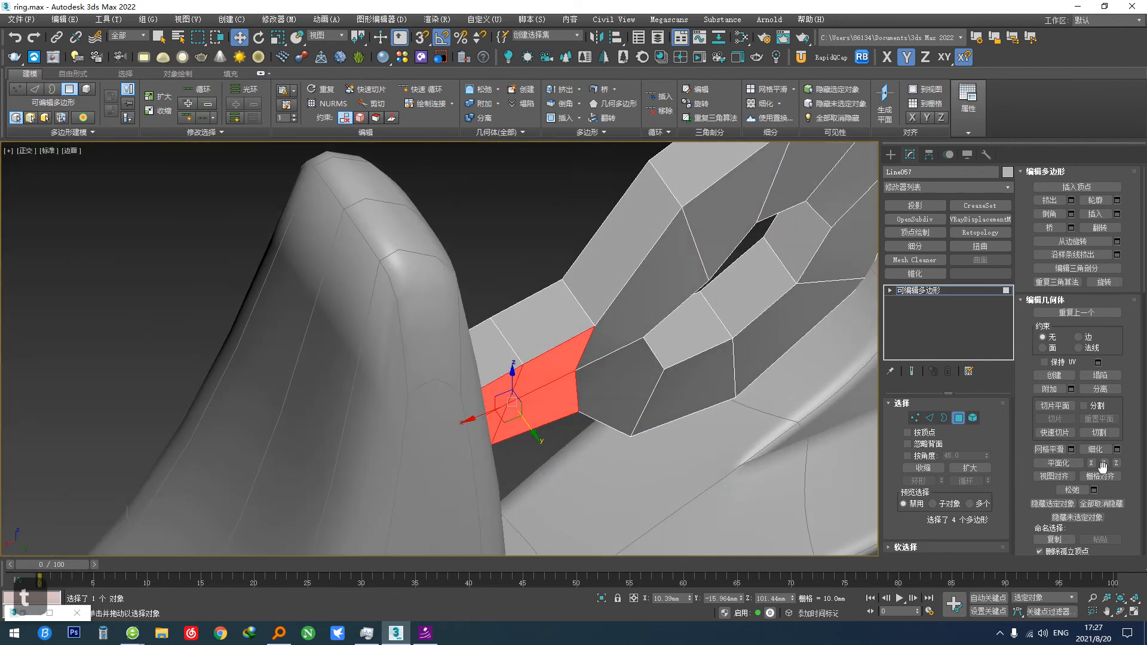
click(1104, 464)
alt+middle_drag(834, 446, 568, 374)
key(ctrl+z)
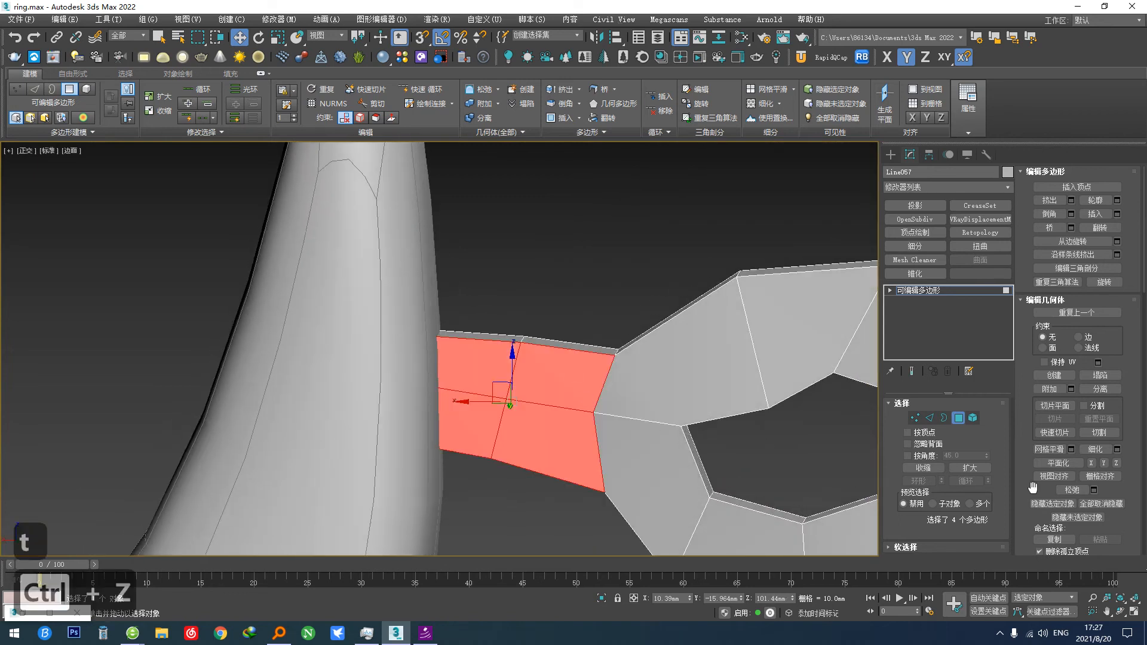
click(1115, 464)
alt+middle_drag(556, 447, 504, 423)
key(t)
key(t)
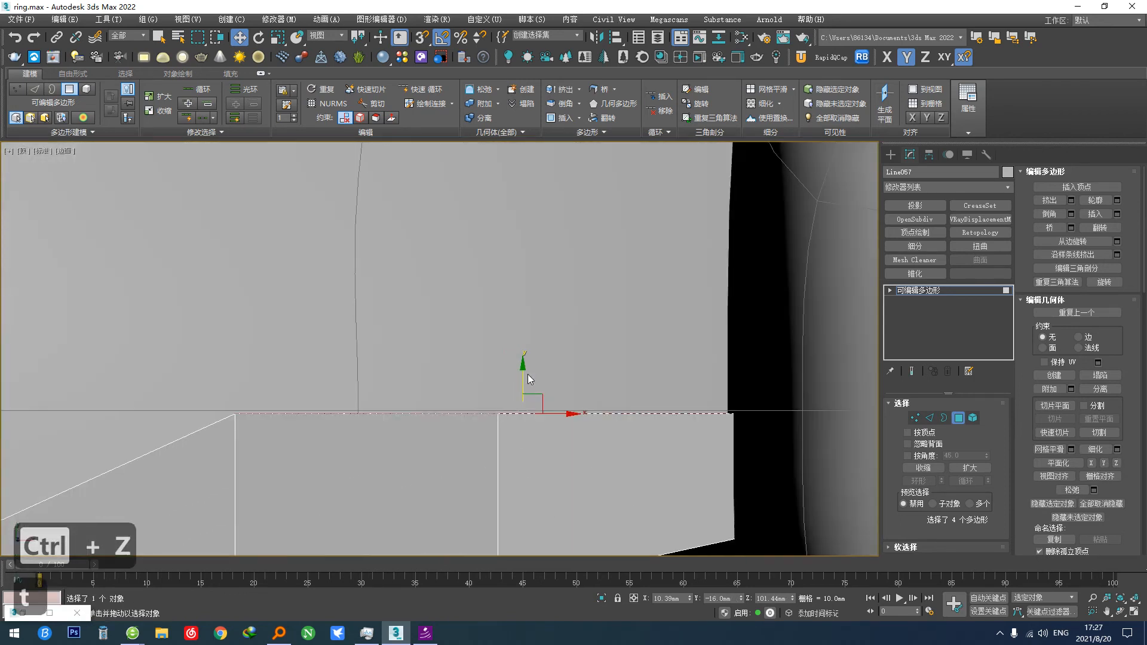
Step: Snap the flattened stem polygons along Y onto the band's centre line in the top view
key(1)
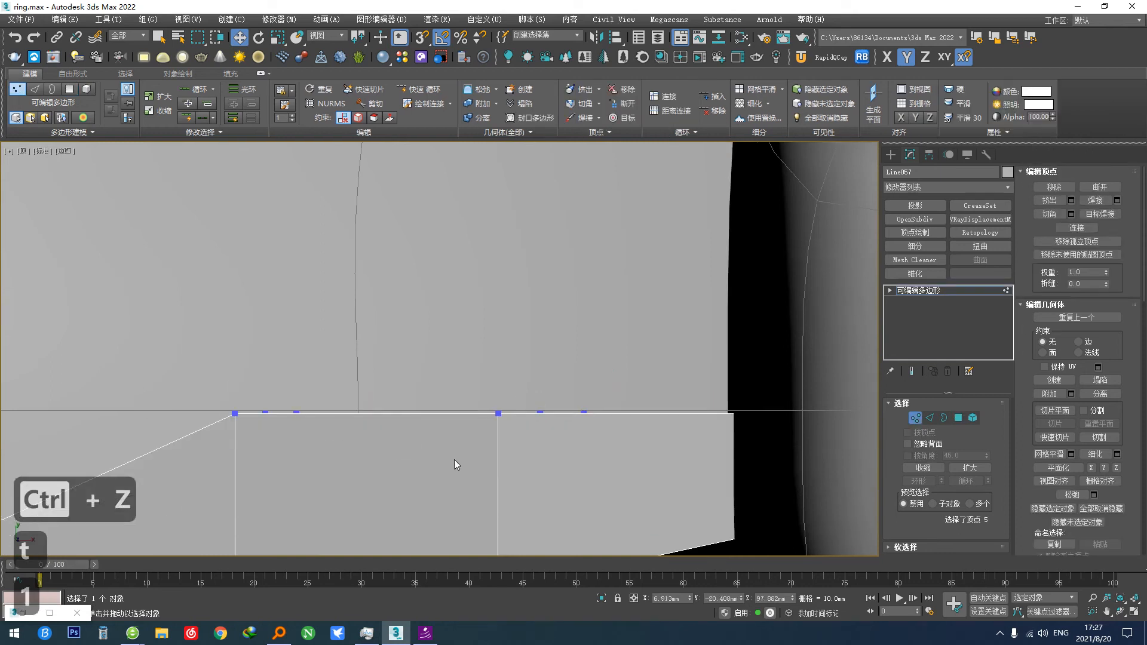
key(4)
drag(515, 411, 369, 413)
scroll(447, 403, down, 5)
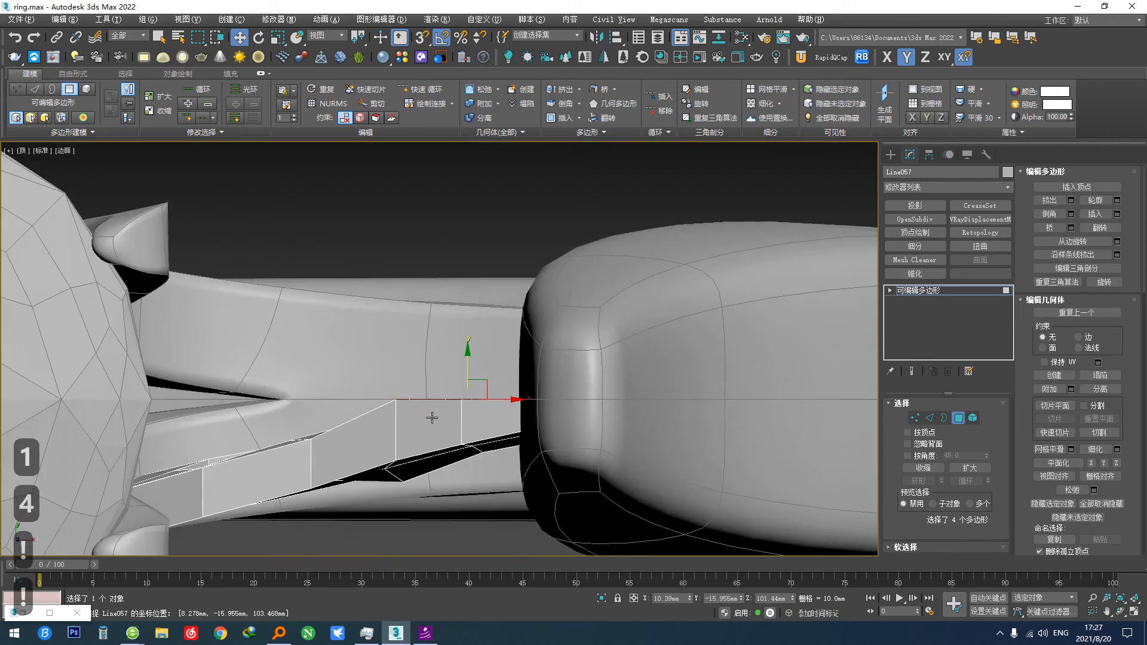
alt+middle_drag(447, 404, 466, 389)
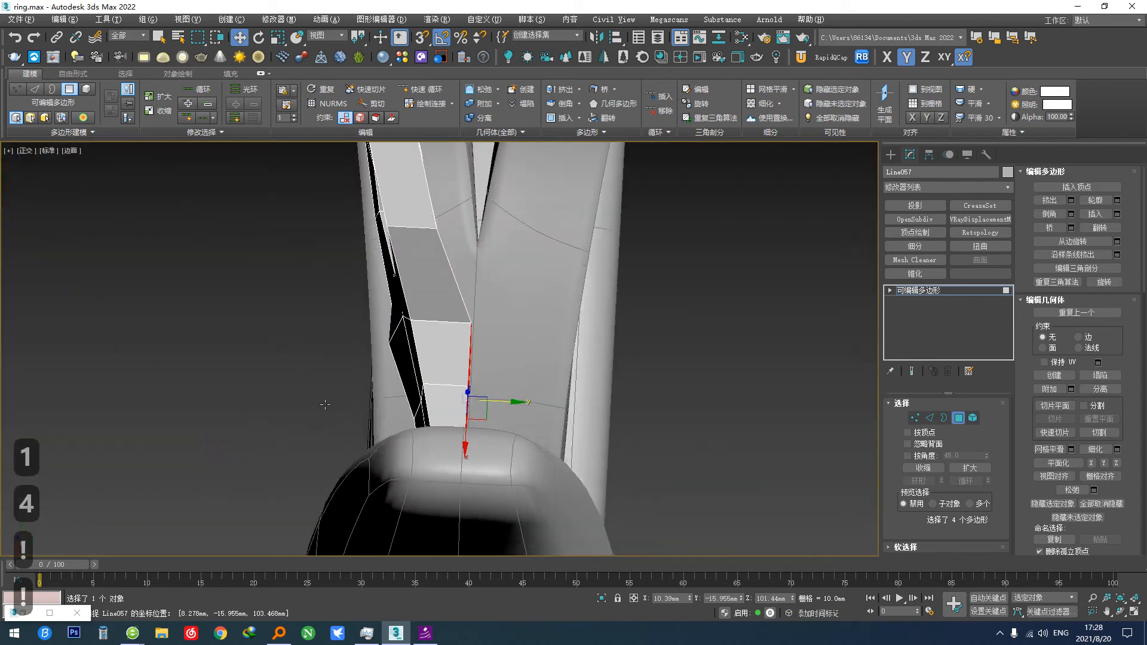
Step: Return to object level and snap the ornament's pivot to a vertex on the stem's flattened centre face
click(958, 422)
key(ctrl+shift+a)
alt+middle_drag(496, 393, 397, 390)
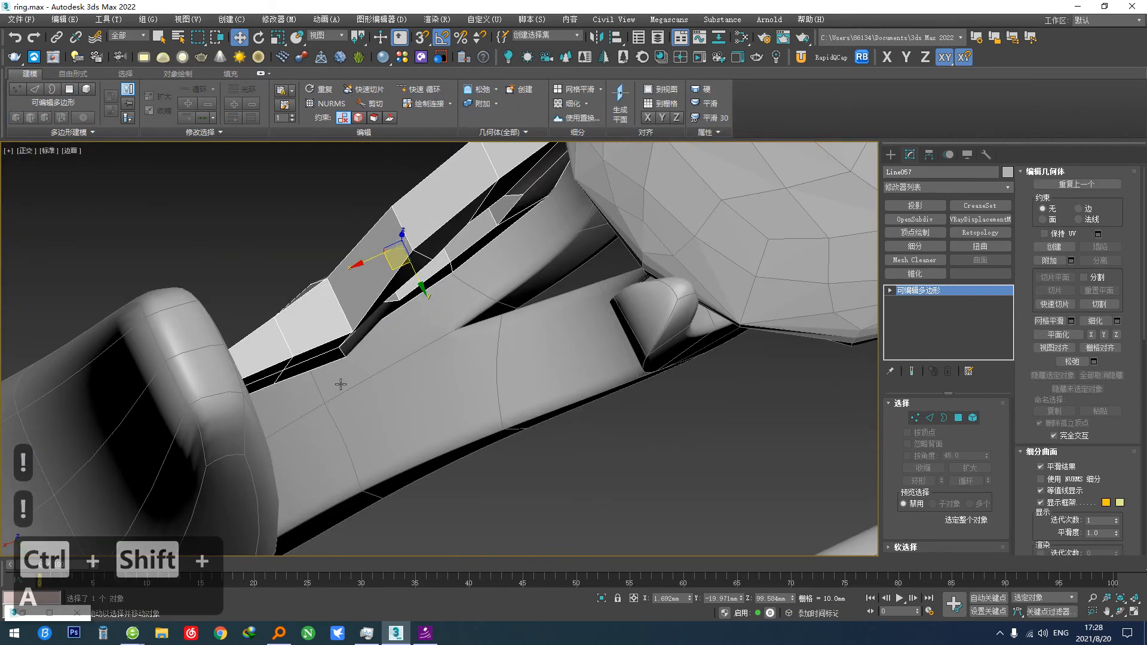
scroll(347, 384, up, 4)
key(ctrl+shift+d)
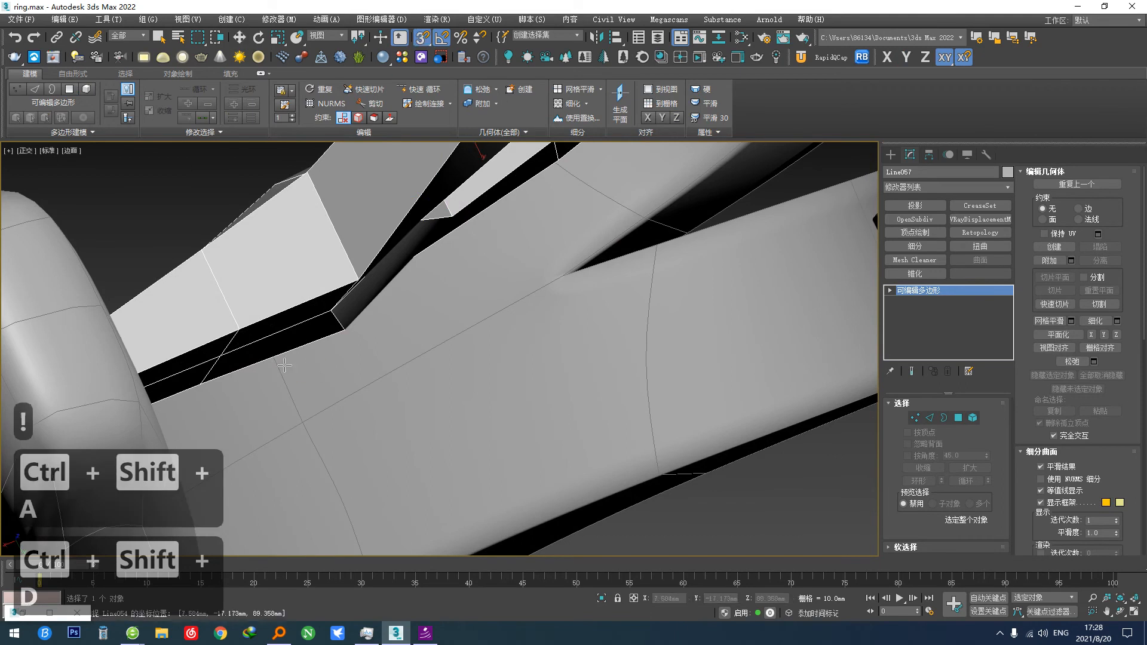
click(219, 356)
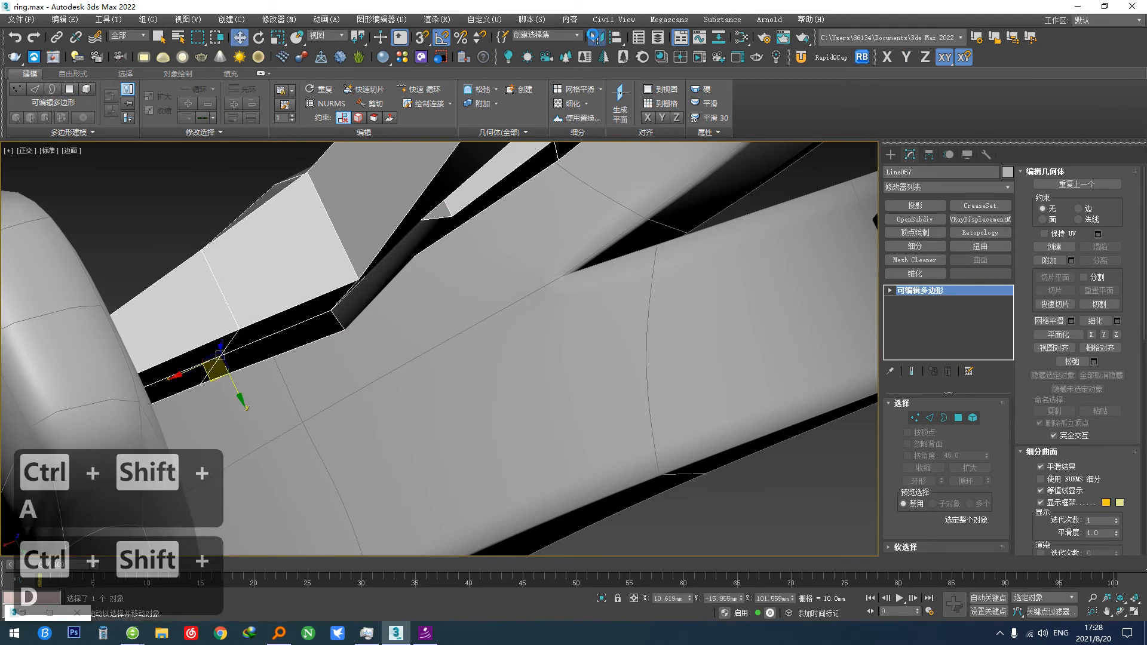
Step: Mirror a copy of the ornament across the band's centre line to the opposite side
click(596, 37)
click(546, 411)
alt+middle_drag(538, 394, 574, 413)
scroll(467, 461, up, 3)
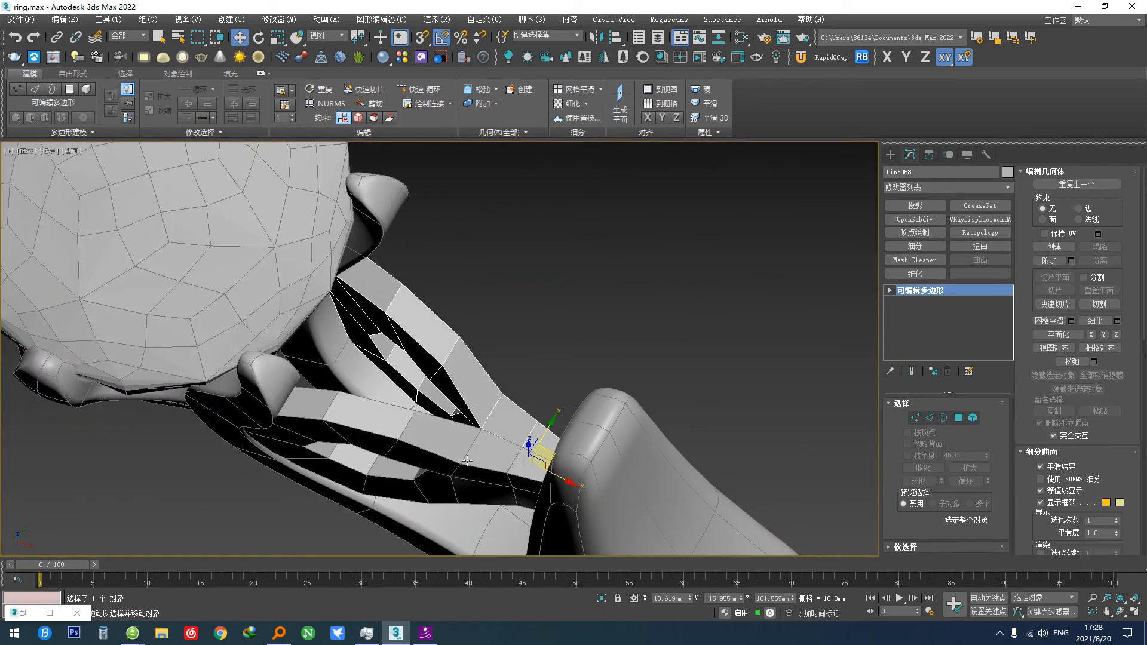
alt+middle_drag(397, 330, 625, 353)
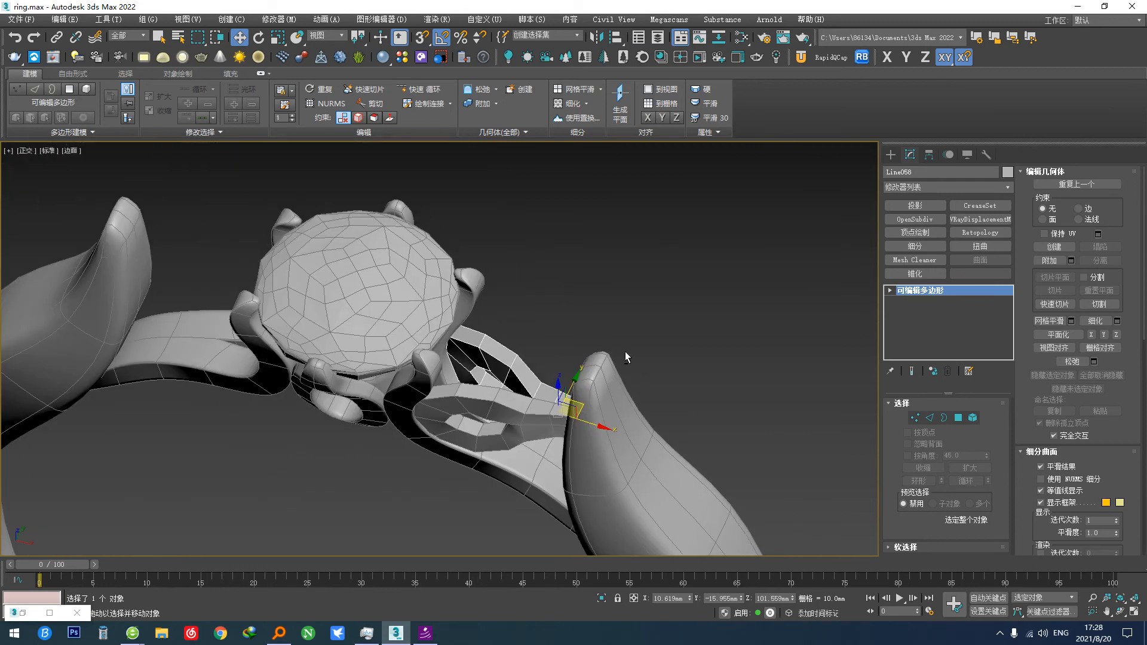
Step: Clone the finished ring's small side gem onto the new ring as one instance and detach it from its group
key(y)
key(t)
scroll(625, 352, down, 10)
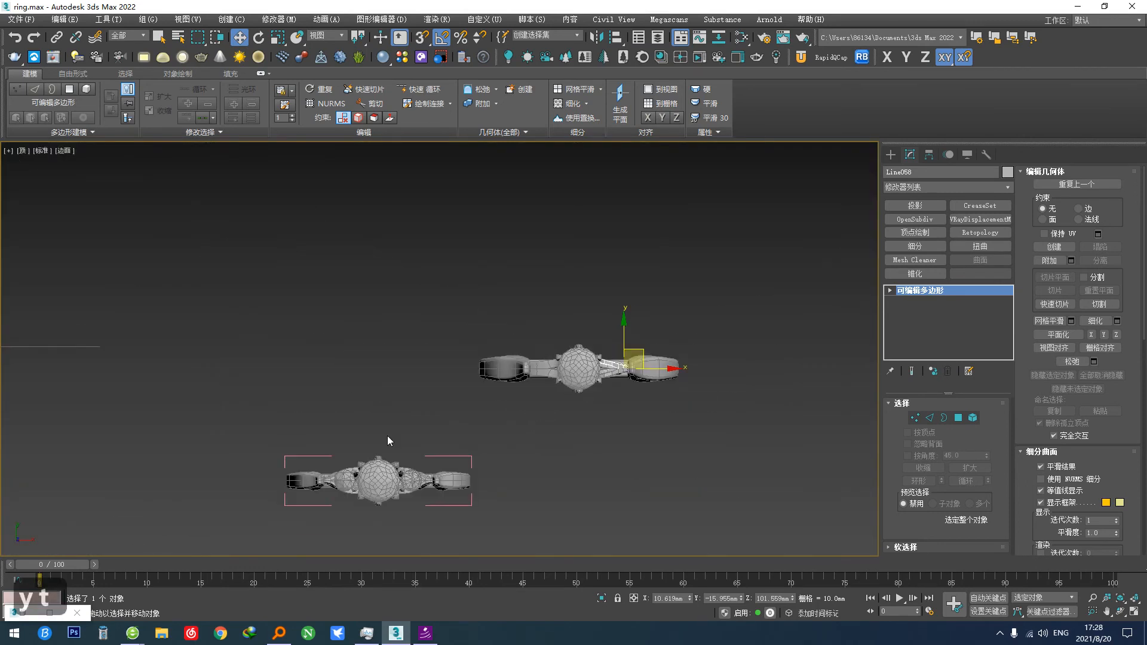
scroll(430, 472, up, 5)
middle_drag(421, 448, 356, 465)
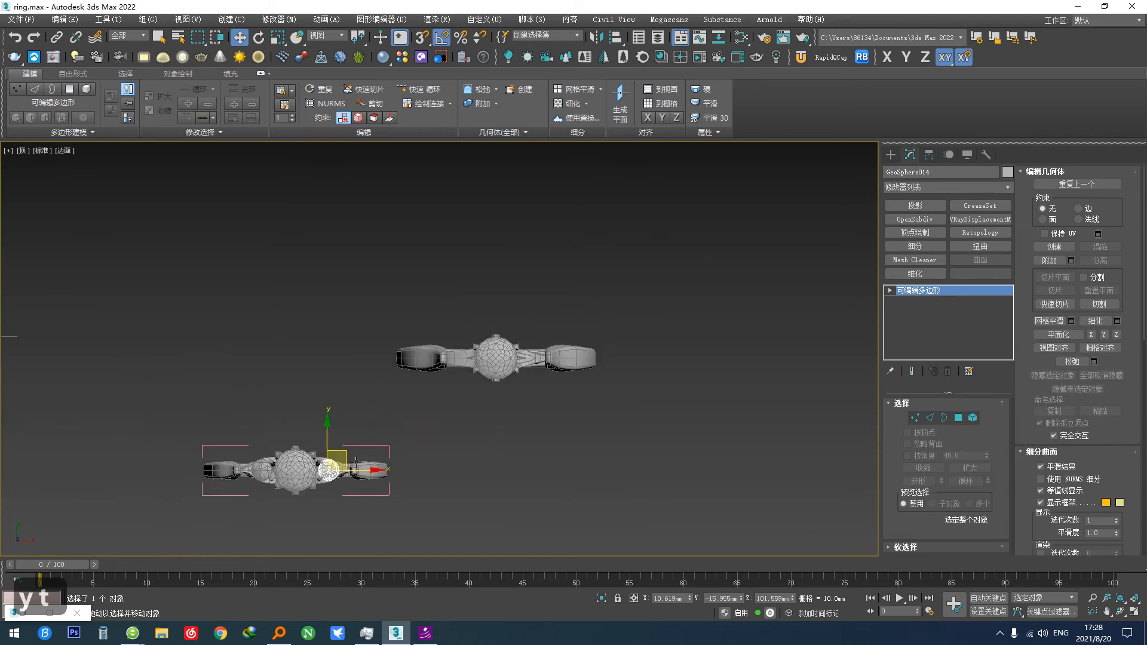
drag(359, 456, 565, 337)
key(ctrl+z)
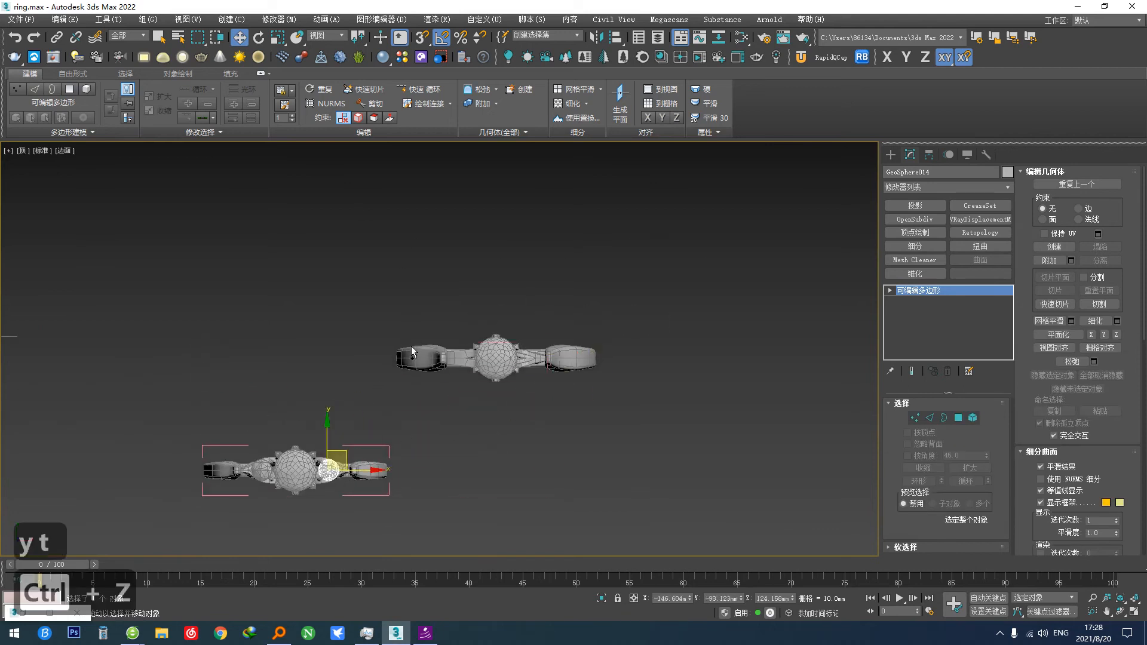
mouse_move(347, 456)
shift+mouse_down()
mouse_move(530, 342)
mouse_move(559, 360)
shift+mouse_up()
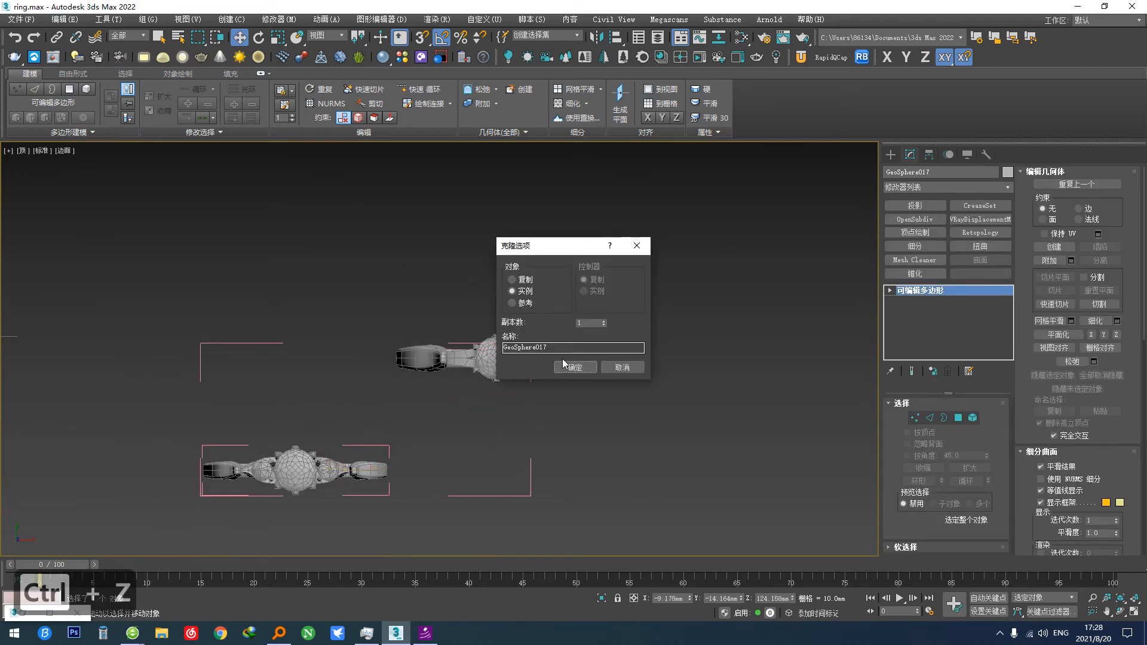
click(575, 367)
click(148, 19)
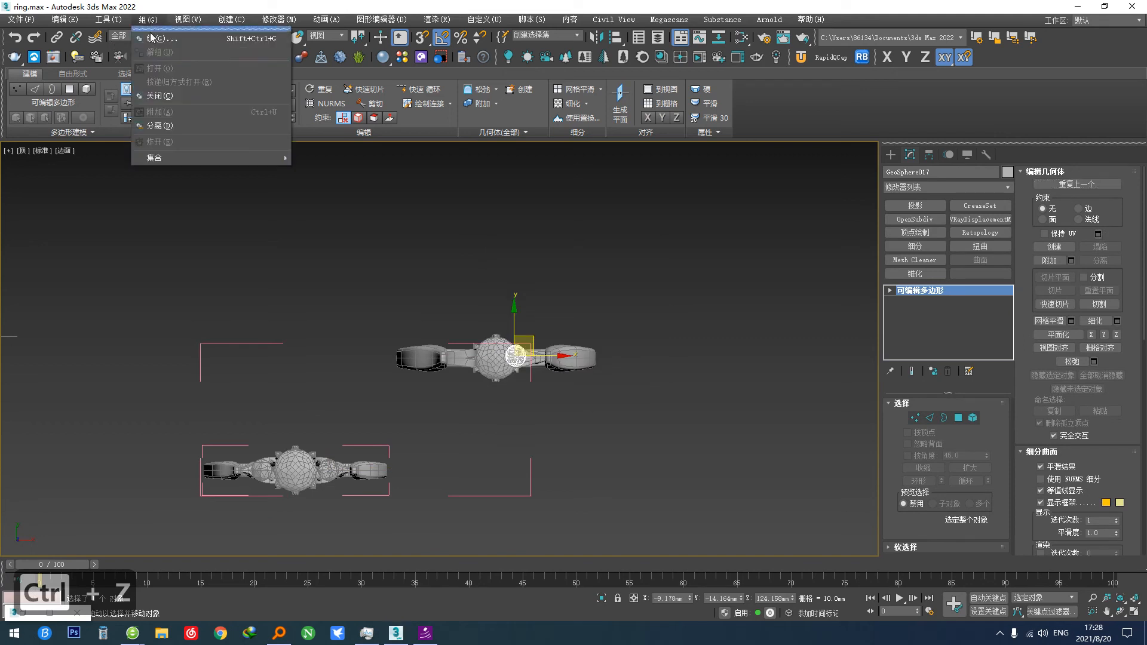
click(153, 126)
Step: Move the small gem over the mirrored ornaments in the top view and lower it to them in the front view
scroll(502, 362, up, 8)
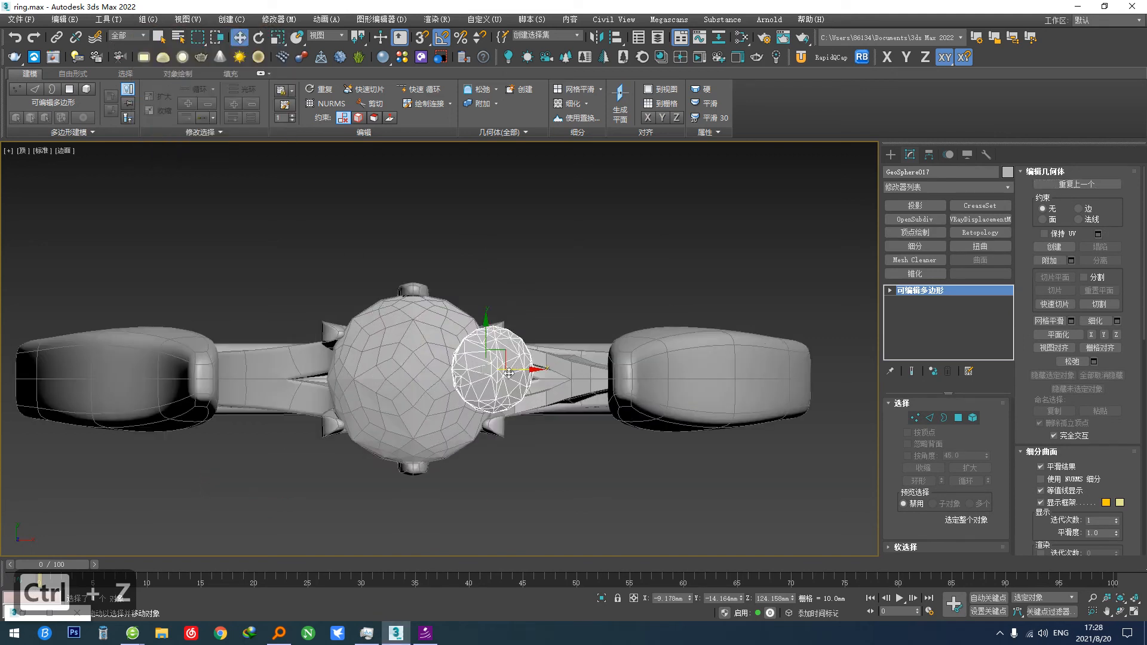
drag(486, 366, 569, 380)
key(f)
key(z)
scroll(548, 422, down, 5)
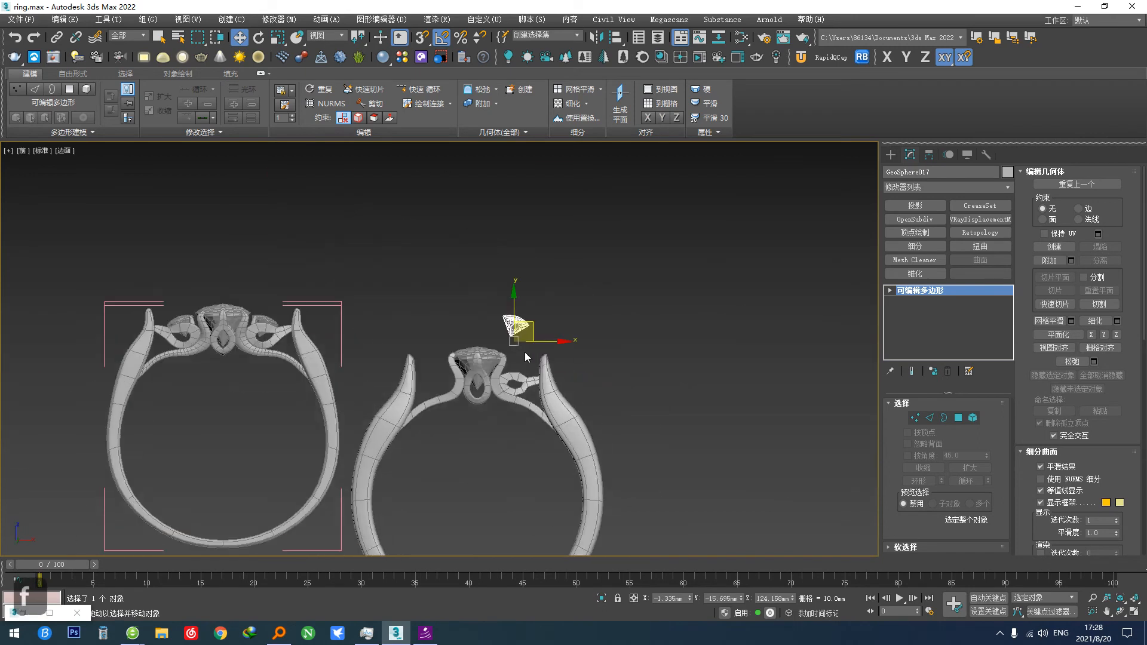
scroll(523, 352, up, 4)
drag(512, 292, 499, 494)
Step: Shift the small gem along X, Y and Z until it sits over the ornament's loop beside the main setting
alt+middle_drag(500, 495, 523, 520)
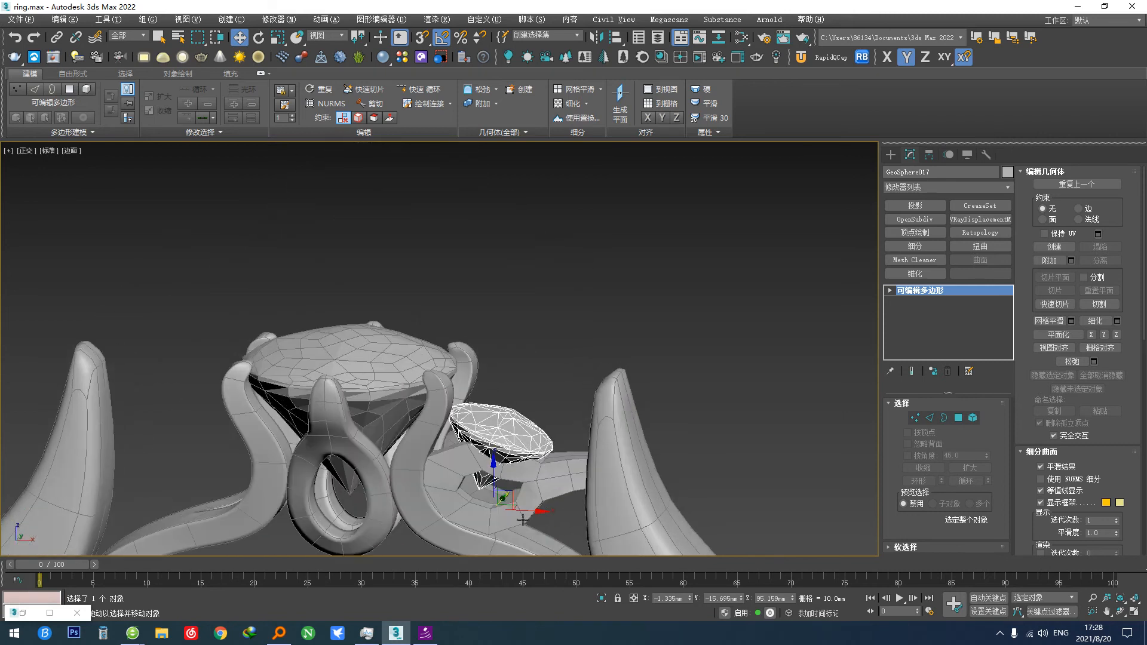
drag(526, 512, 513, 512)
alt+middle_drag(513, 512, 488, 497)
drag(488, 496, 492, 502)
alt+middle_drag(491, 502, 446, 472)
scroll(449, 485, up, 3)
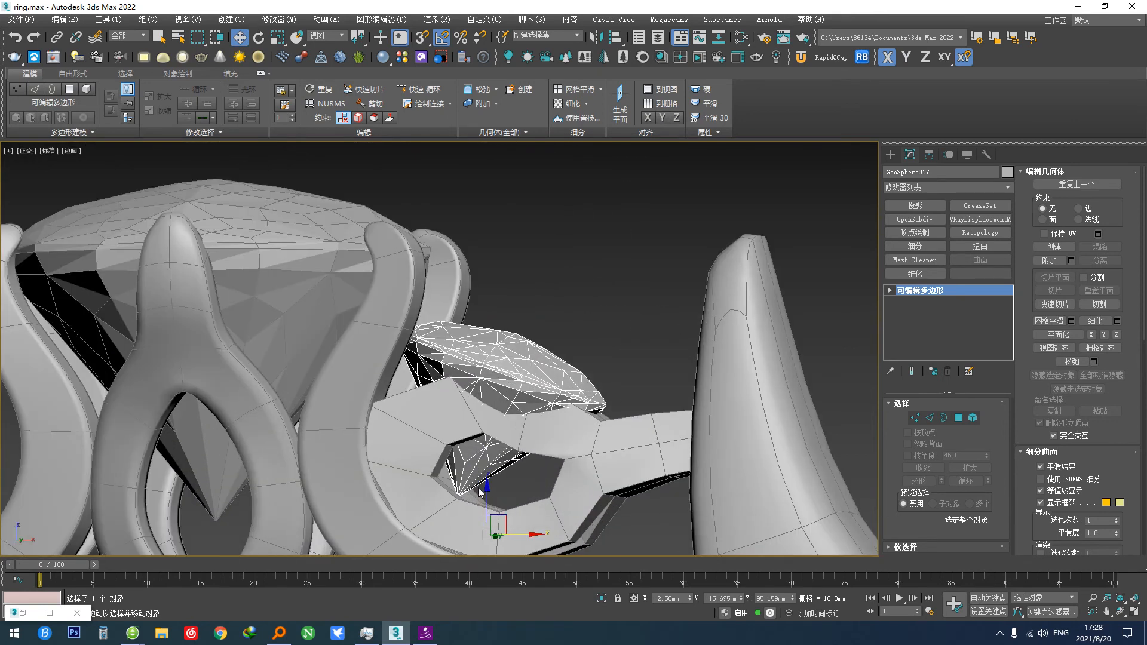
drag(483, 486, 488, 479)
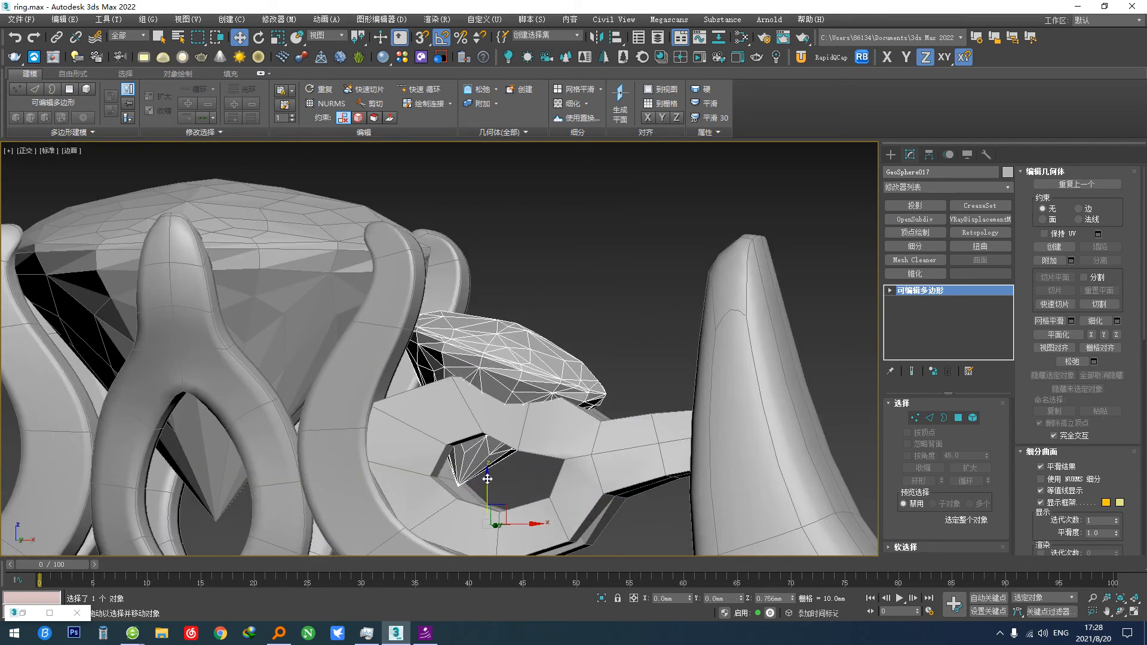
alt+middle_drag(486, 476, 523, 528)
drag(529, 504, 546, 512)
Step: Select a cross-section edge loop on the side ornament's upper arc and shift it along Y to follow the gem
click(459, 453)
alt+middle_drag(490, 487, 463, 479)
click(916, 418)
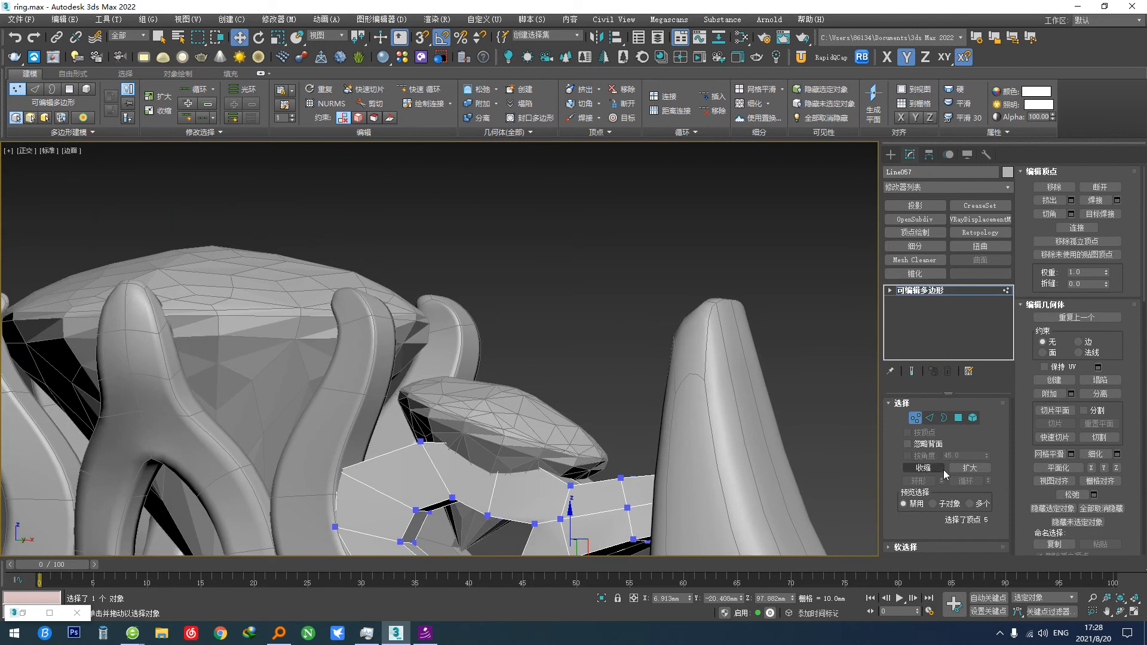
click(934, 419)
double_click(492, 495)
alt+middle_drag(493, 495, 435, 569)
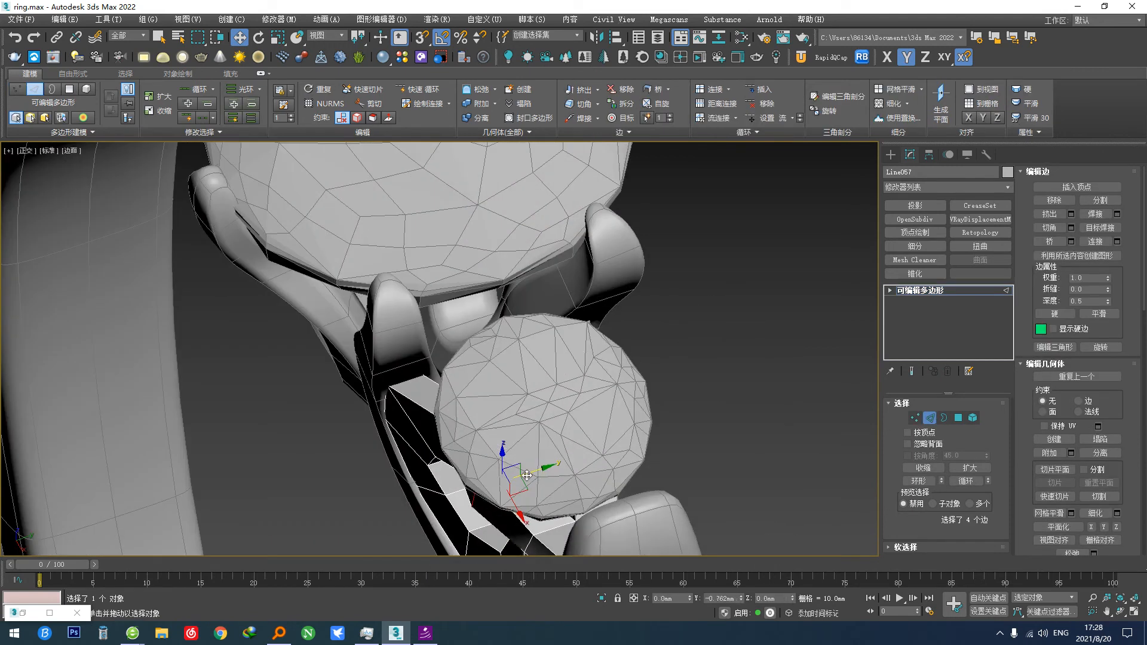
alt+middle_drag(530, 474, 487, 515)
key(1)
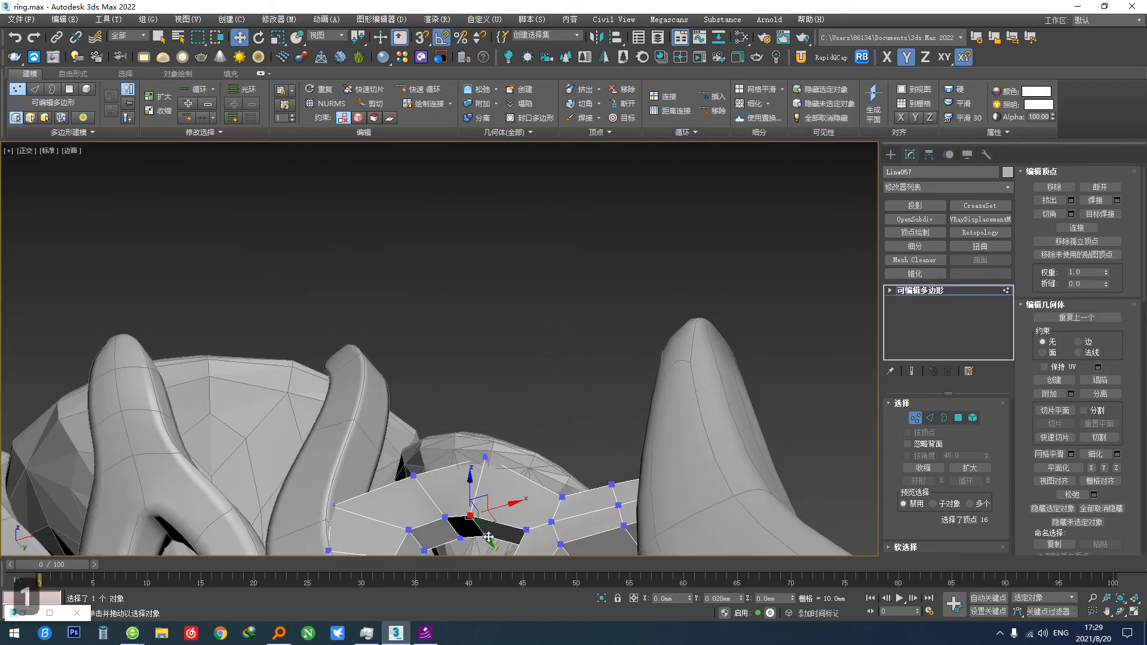
key(2)
alt+middle_drag(445, 525, 429, 593)
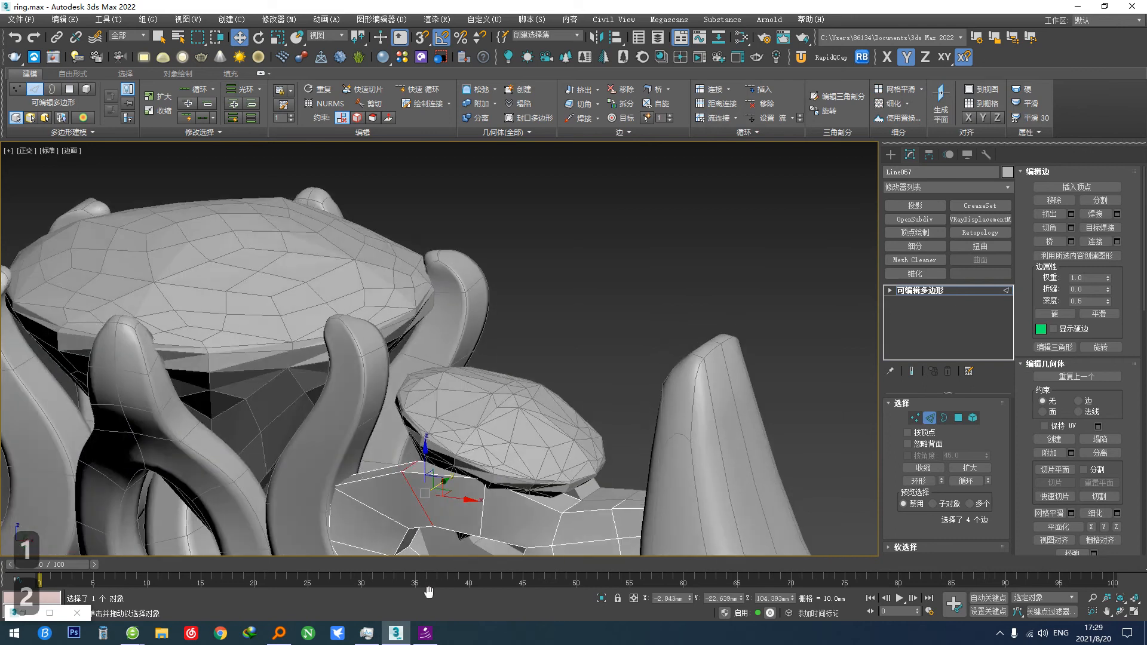
Step: Reposition individual vertices on the ornament's upper arc so it curves around the underside of the small gem
key(1)
scroll(508, 463, up, 5)
drag(512, 437, 503, 448)
alt+middle_drag(487, 465, 439, 446)
drag(434, 470, 444, 501)
alt+middle_drag(397, 519, 476, 551)
click(505, 515)
alt+middle_drag(505, 514, 478, 574)
Step: Move the ornament's vertices between the loop hole and the stem along Y to smooth the transition
drag(541, 510, 517, 515)
mouse_move(545, 532)
middle_down()
mouse_move(546, 510)
mouse_move(545, 528)
middle_up()
click(543, 493)
drag(566, 491, 551, 492)
click(527, 497)
alt+middle_drag(551, 492, 620, 405)
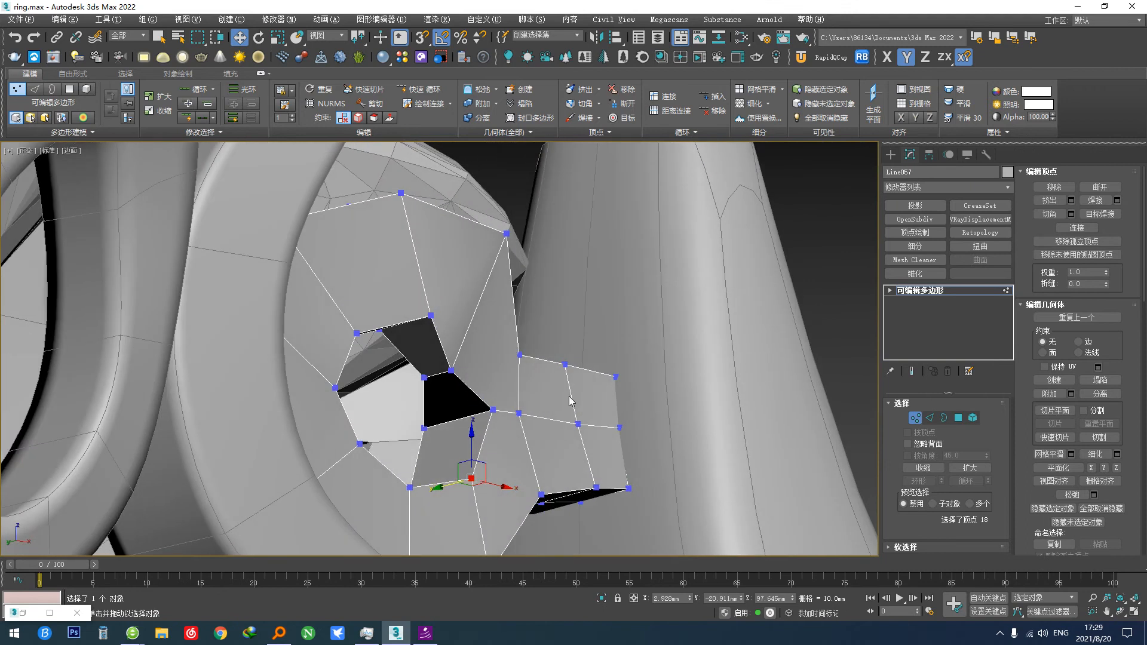
click(452, 372)
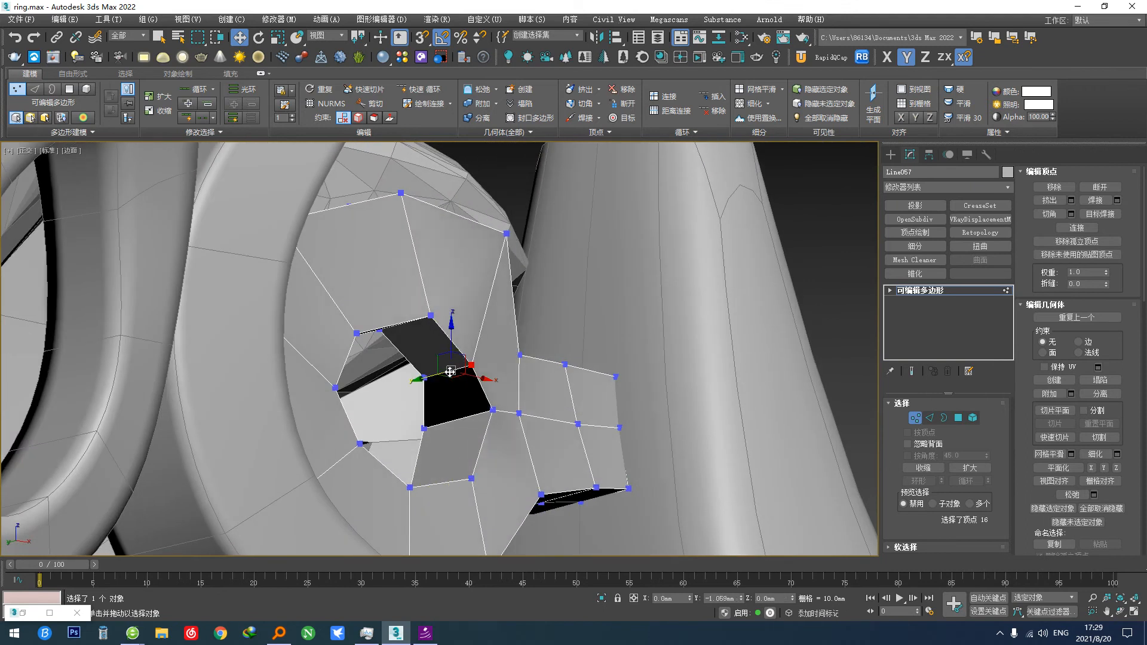
alt+middle_drag(456, 371, 359, 406)
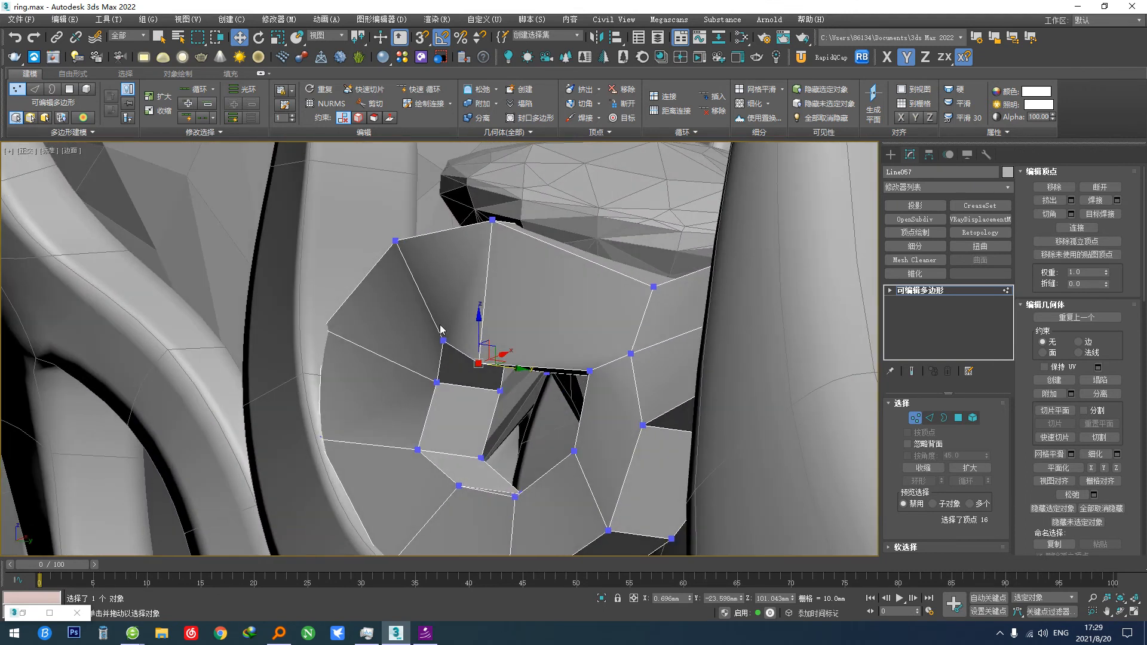
Step: Adjust the vertex on the upper rim of the ornament's hole, using the front view as reference
key(f)
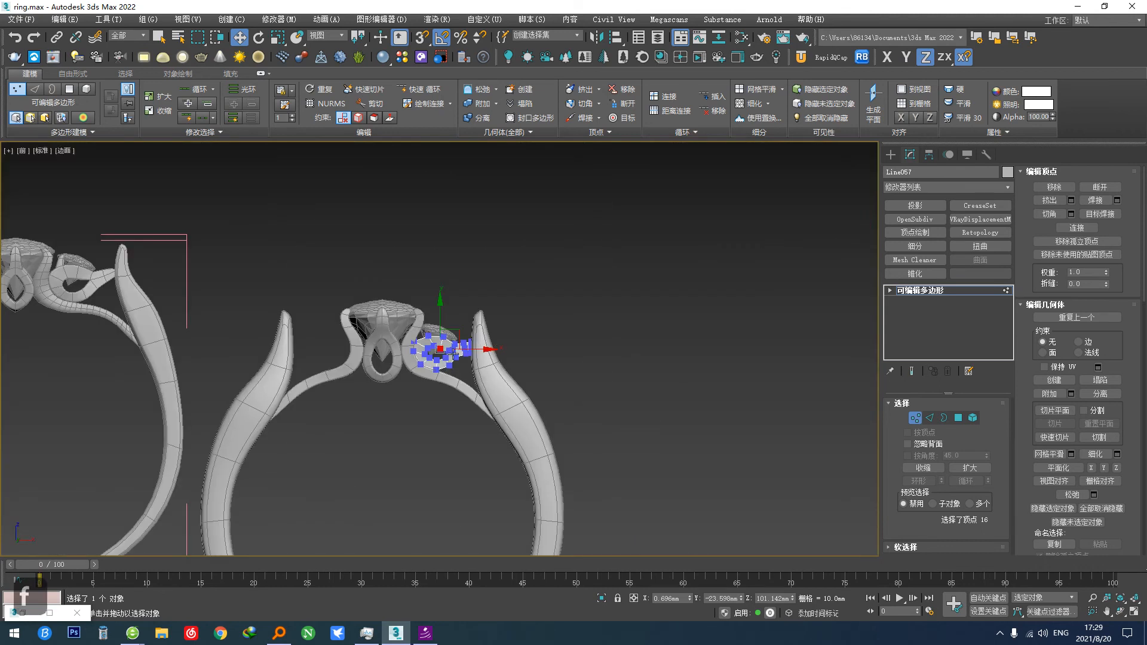
scroll(456, 354, up, 10)
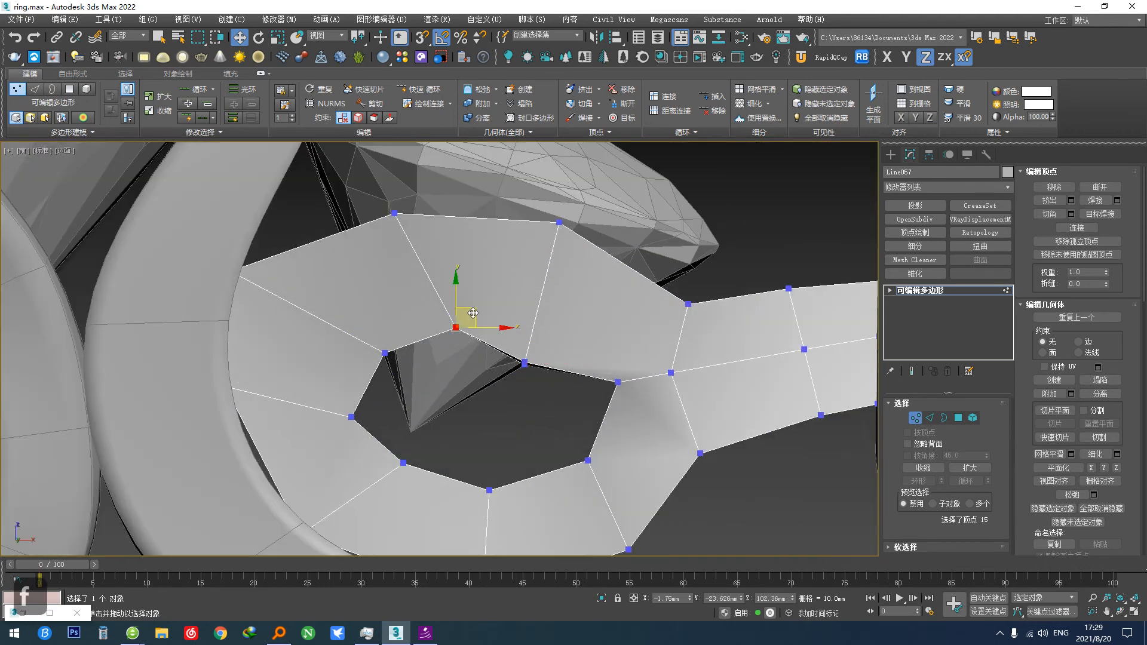
mouse_move(473, 320)
alt+middle_down()
mouse_move(473, 334)
mouse_move(415, 388)
mouse_move(485, 311)
alt+middle_up()
drag(483, 316, 478, 319)
alt+middle_drag(478, 319, 511, 312)
Step: Adjust the vertices on the prong side of the ornament's hole so the inner rim follows the outer curve
click(375, 332)
alt+middle_drag(383, 326, 324, 368)
drag(395, 313, 348, 358)
alt+middle_drag(388, 359, 363, 311)
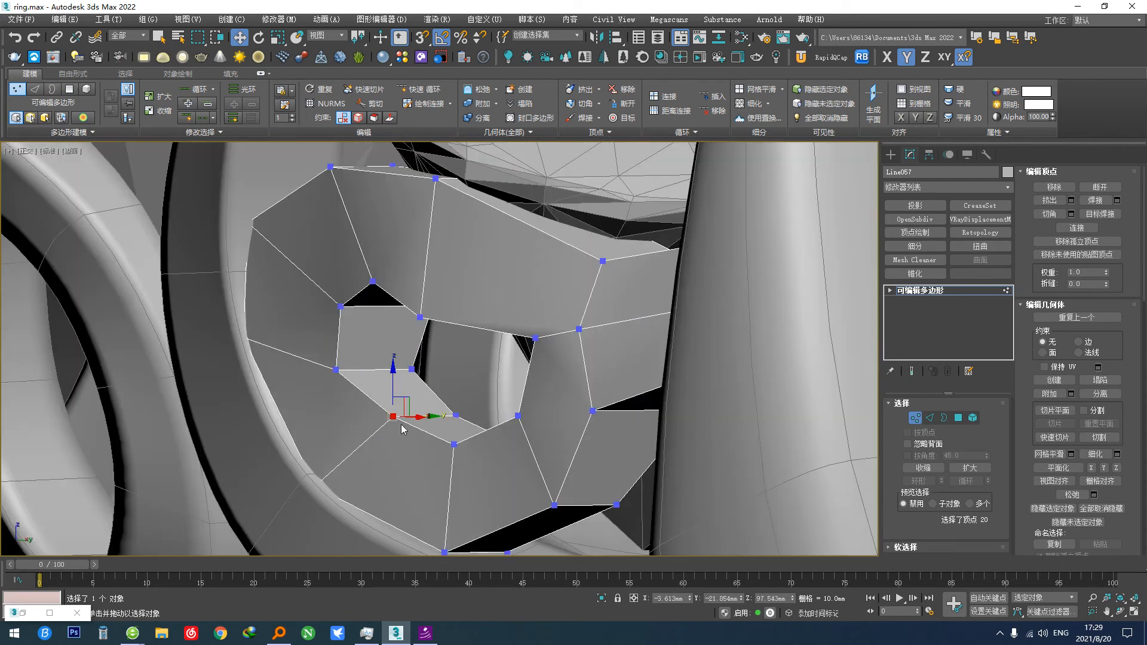
alt+middle_drag(404, 451, 418, 412)
drag(419, 411, 411, 416)
middle_drag(431, 443, 450, 471)
Step: Shift the vertices along the lower rim of the ornament's hole along Y to even out the surface
click(443, 437)
drag(479, 431, 472, 432)
click(392, 378)
drag(412, 374, 431, 370)
click(498, 436)
alt+middle_drag(499, 436, 517, 430)
drag(520, 430, 514, 433)
Step: Reposition the vertices where the ornament's arc passes beneath the small gem
alt+middle_drag(545, 502, 560, 557)
alt+middle_drag(562, 443, 563, 480)
click(566, 442)
drag(587, 430, 557, 447)
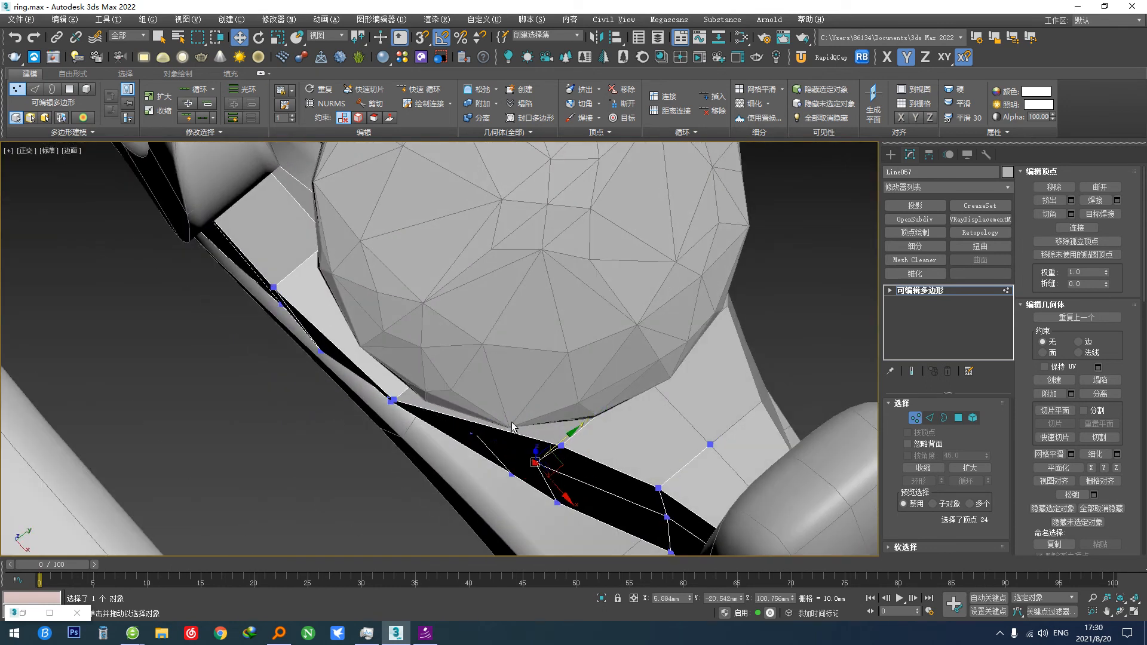
alt+middle_drag(508, 457, 509, 382)
click(487, 461)
mouse_move(488, 461)
alt+middle_down()
mouse_move(512, 474)
mouse_move(480, 387)
mouse_move(485, 405)
alt+middle_up()
middle_drag(484, 405, 473, 450)
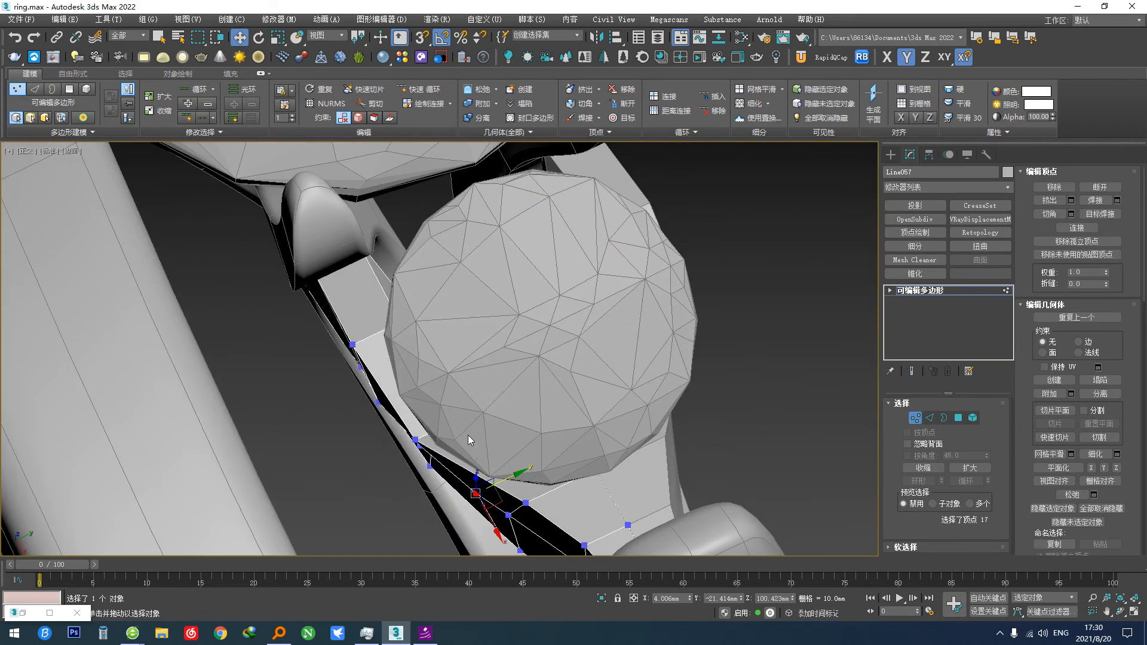
Step: Show the model in wireframe and move the ornament's hidden vertices behind the gem along Y
middle_drag(402, 335, 419, 407)
key(F3)
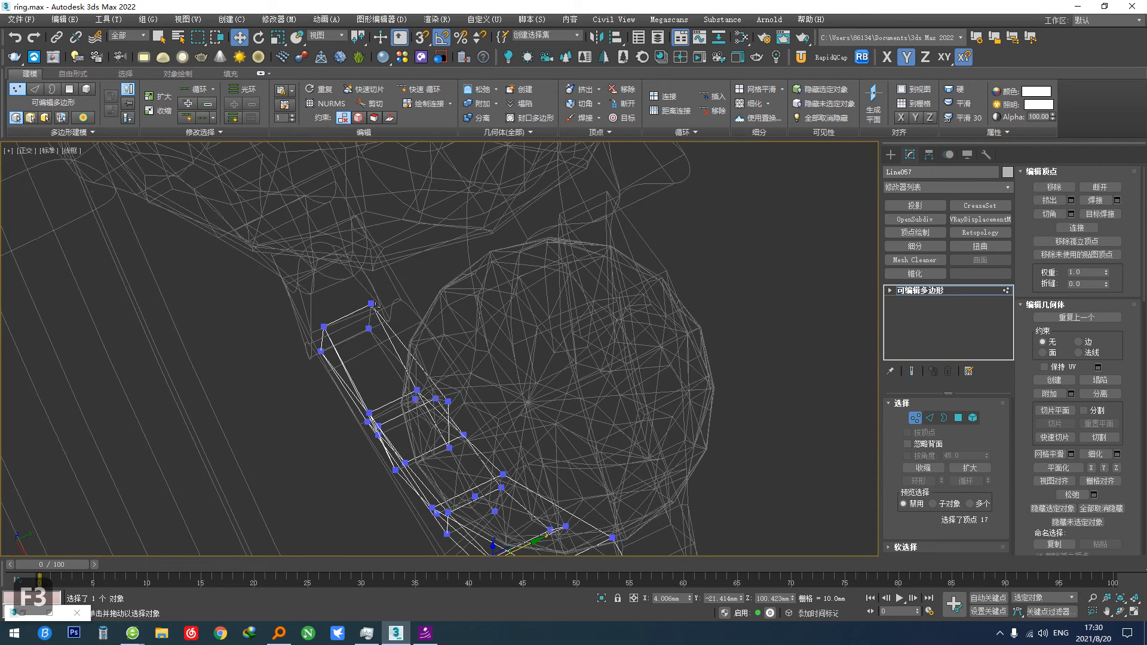
drag(395, 322, 401, 318)
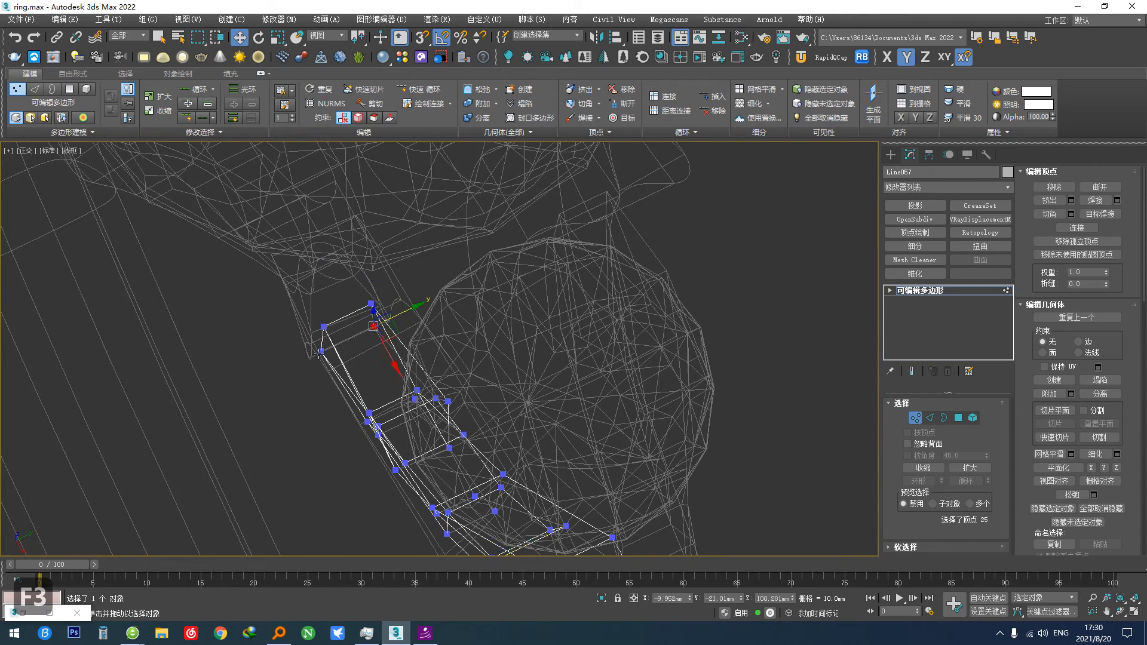
drag(341, 345, 349, 343)
alt+middle_drag(436, 396, 461, 390)
click(451, 374)
drag(482, 366, 476, 366)
Step: Isolate the ornament in shaded display and shift the back vertices of the hole nearest the stem along Y
key(c)
mouse_move(459, 401)
alt+middle_down()
mouse_move(394, 371)
mouse_move(294, 375)
mouse_move(273, 393)
mouse_move(291, 350)
mouse_move(388, 371)
alt+middle_up()
key(F3)
click(392, 369)
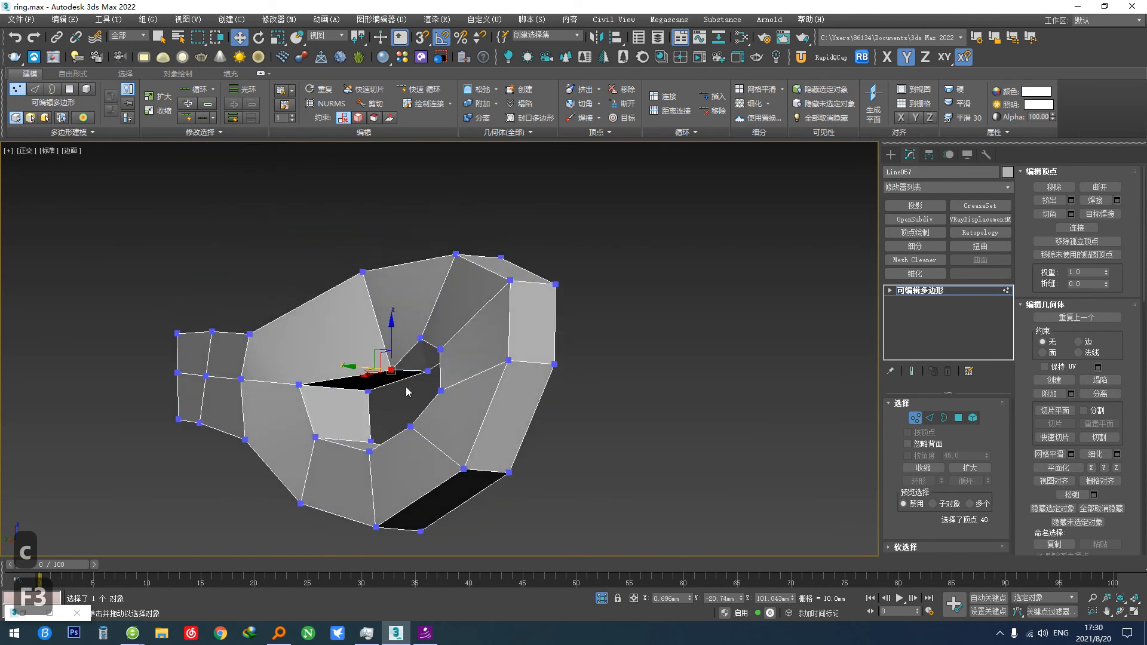
click(299, 385)
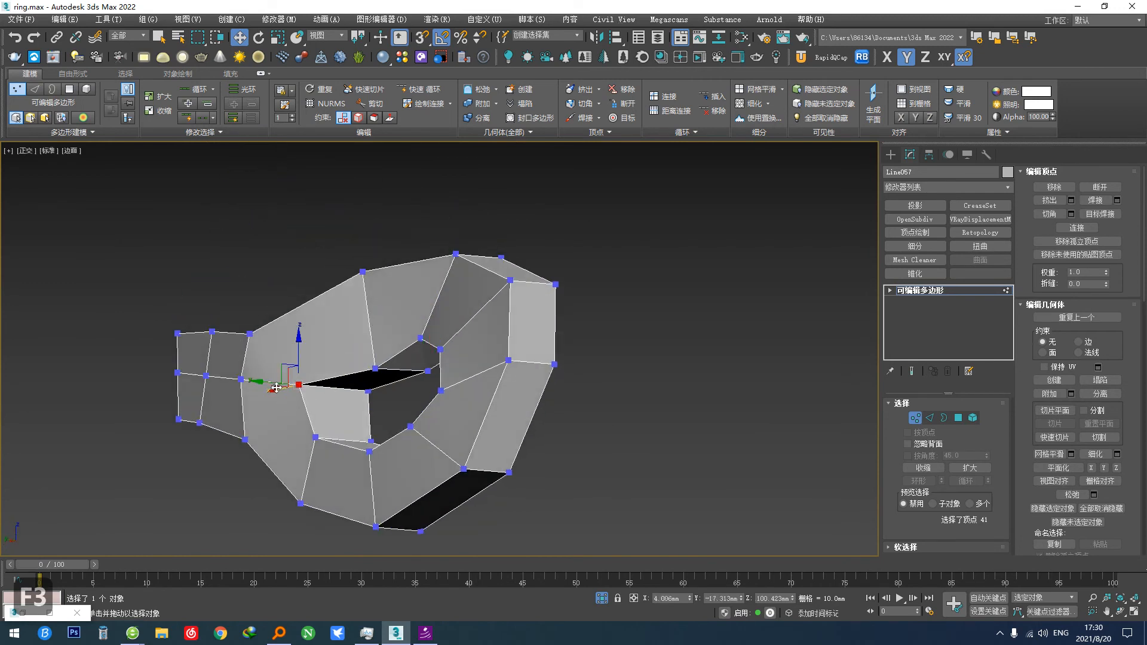
alt+middle_drag(277, 390, 265, 423)
drag(268, 393, 279, 393)
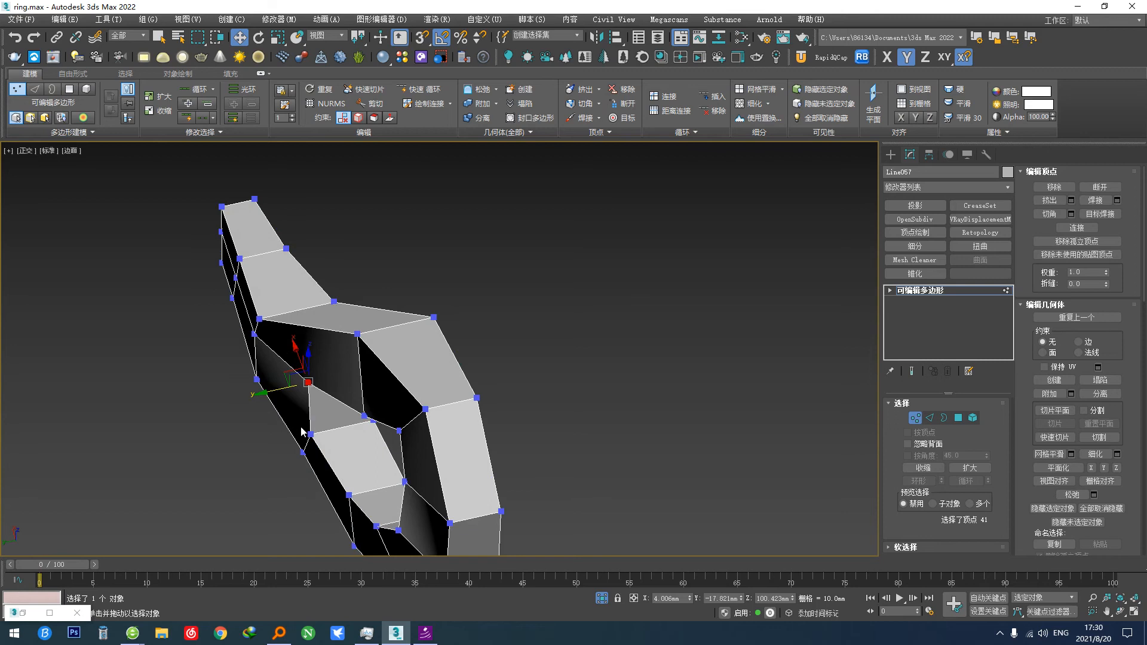
drag(298, 439, 308, 436)
alt+middle_drag(307, 435, 409, 414)
Step: Shift the remaining back vertices around the hole along Y to even the loop's thickness, and end the isolation
click(409, 466)
alt+middle_drag(409, 466, 378, 518)
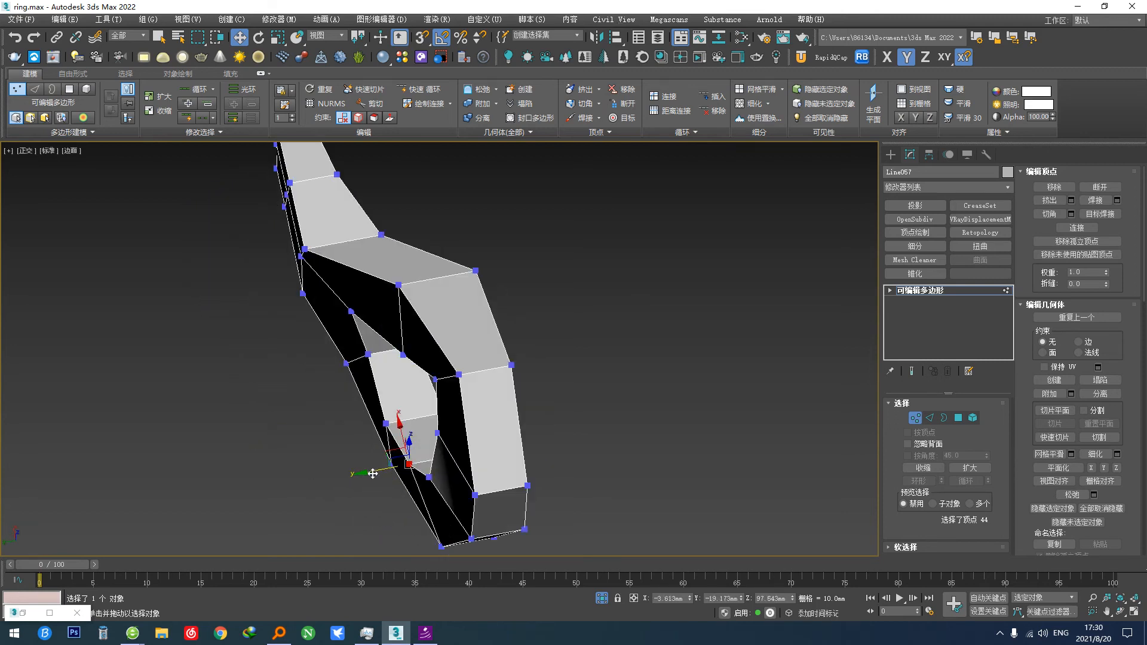
click(384, 425)
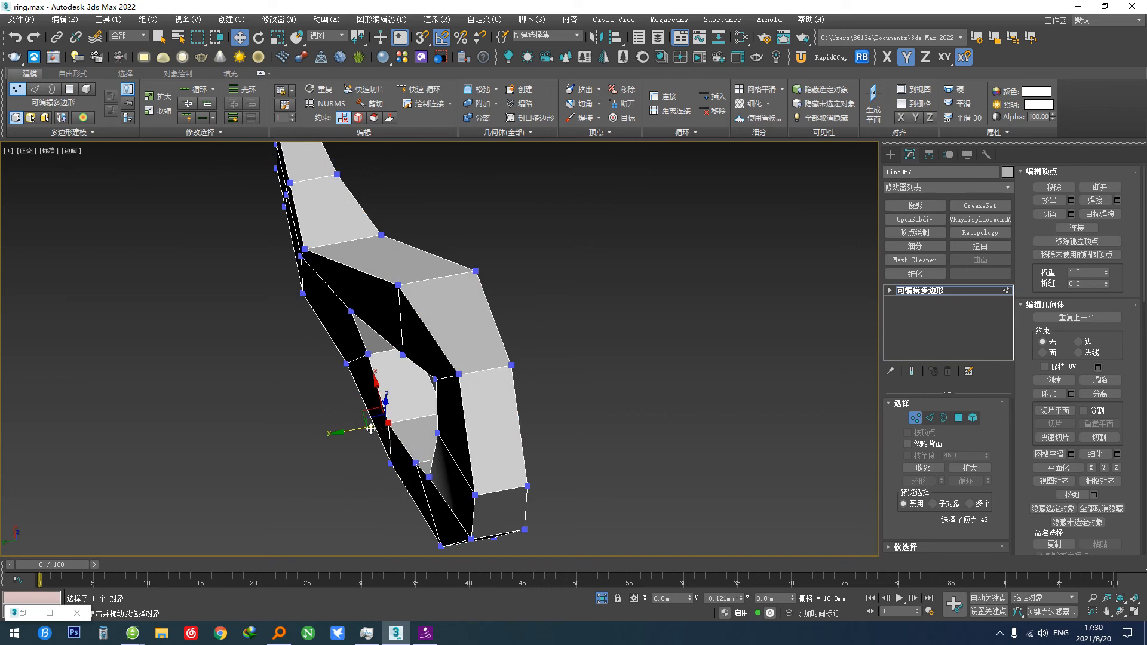
drag(375, 429, 375, 429)
drag(413, 478, 418, 477)
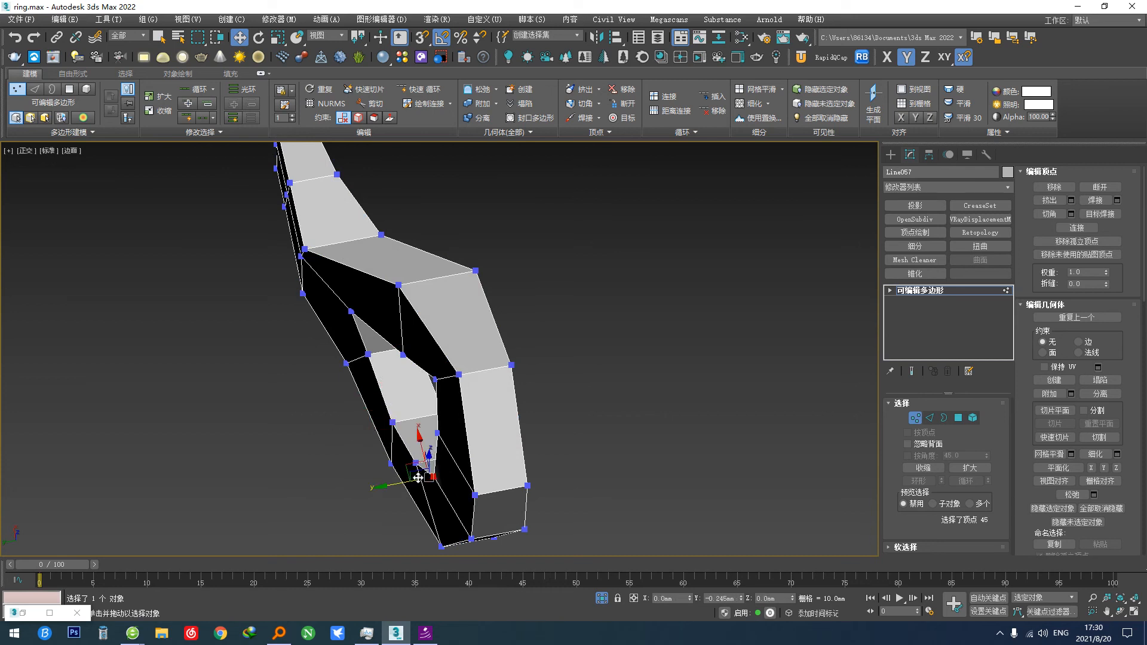
alt+middle_drag(420, 455, 430, 421)
click(395, 470)
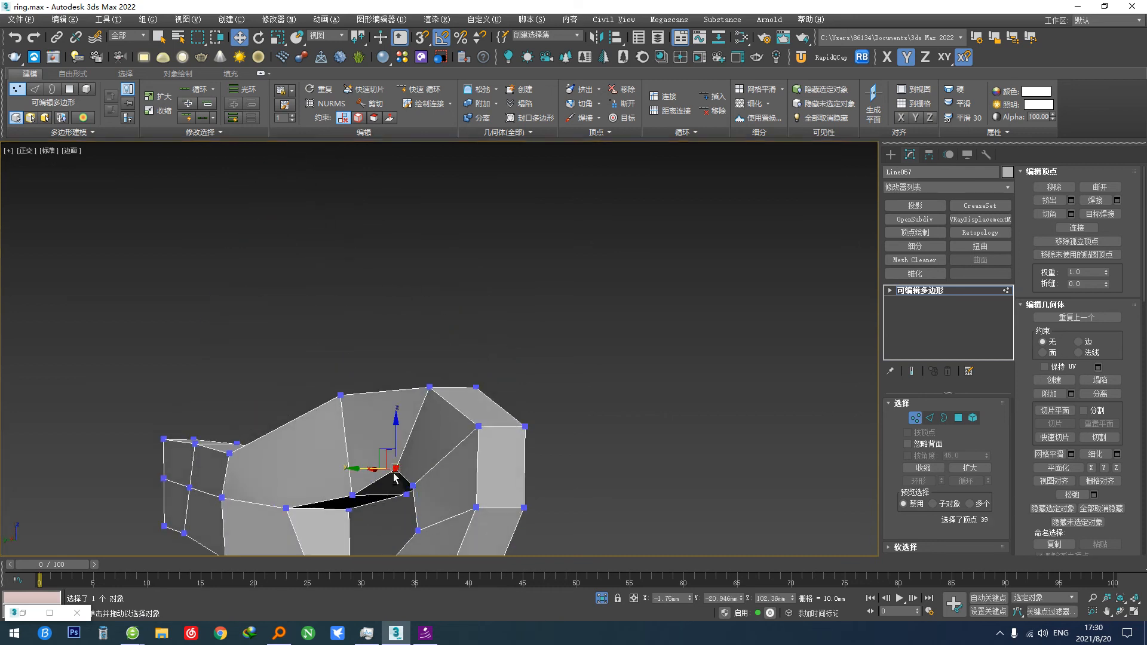
alt+middle_drag(396, 472, 372, 465)
drag(372, 464, 373, 463)
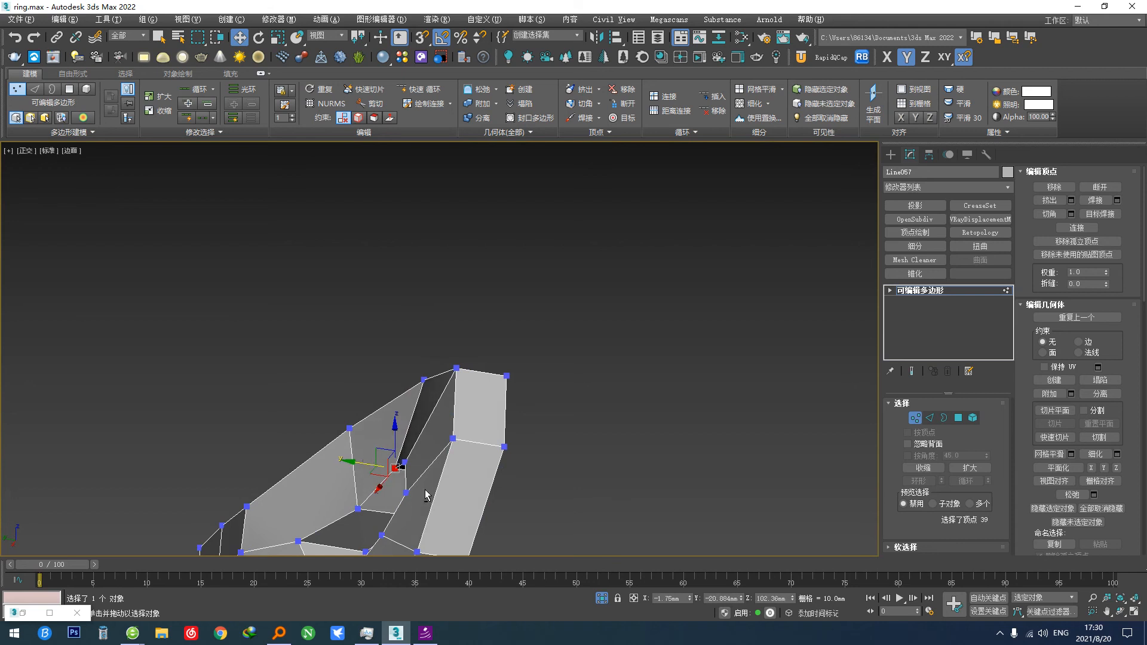
alt+middle_drag(427, 495, 630, 643)
click(601, 598)
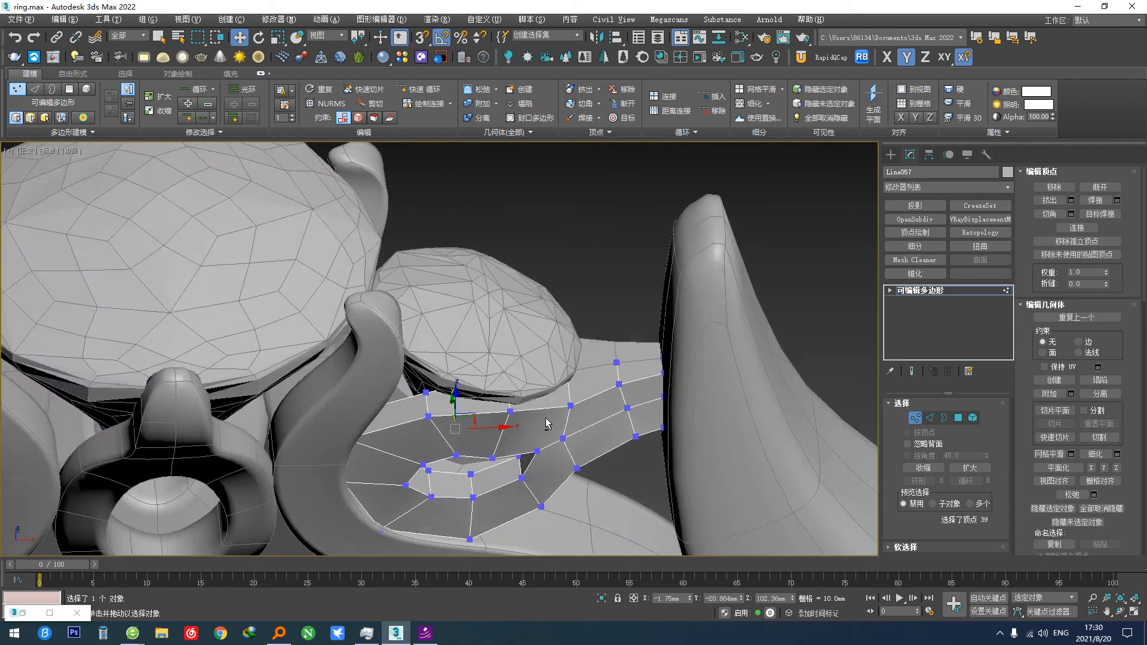
Step: Select all hard edges of the side ornament and isolate the object
alt+middle_drag(548, 424, 784, 441)
click(929, 419)
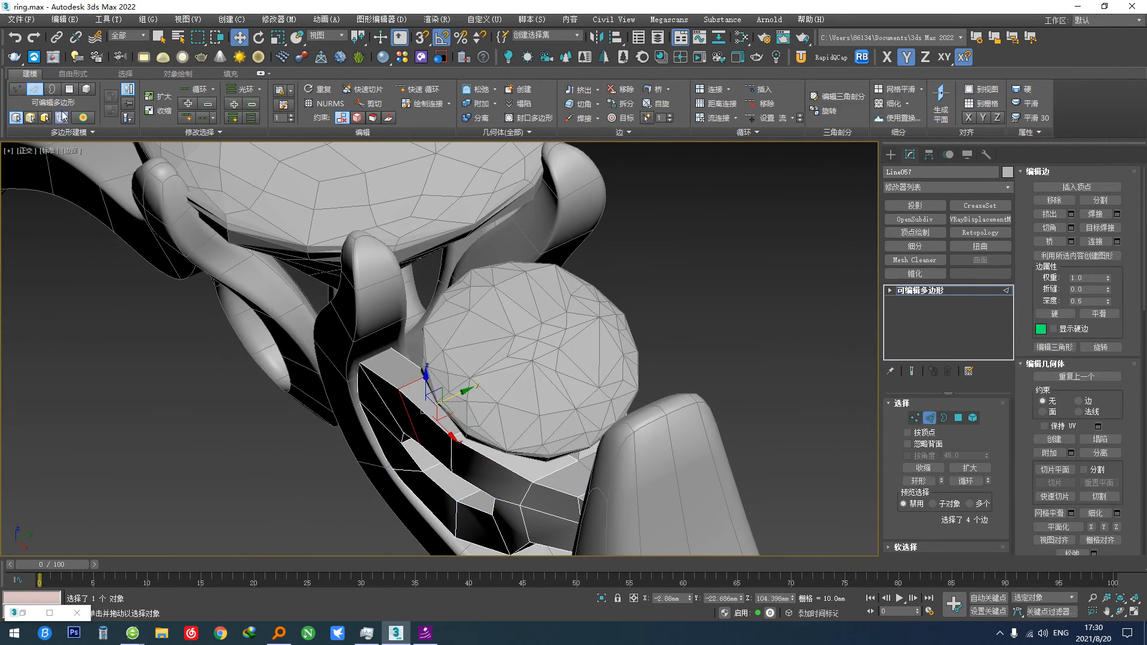
click(120, 74)
click(24, 117)
alt+middle_drag(458, 424, 589, 245)
key(alt+q)
Step: Refine the edge selection to the ornament's outer and inner rims without the cross edges, and raise its crease value
alt+middle_drag(568, 328, 394, 348)
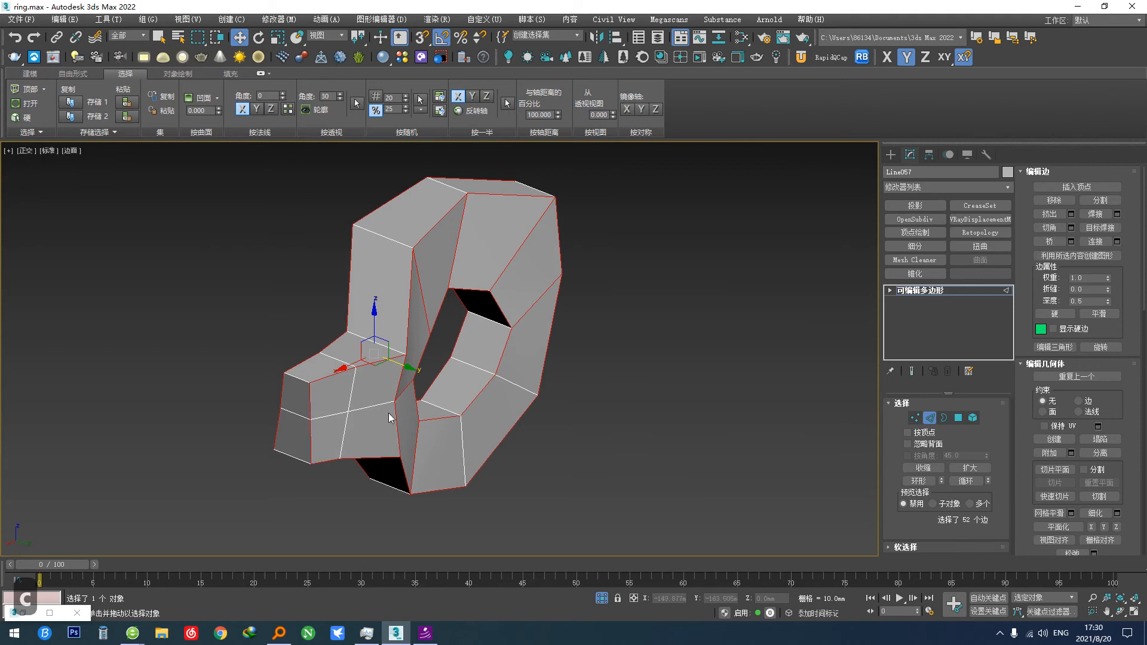
alt+middle_drag(382, 415, 340, 410)
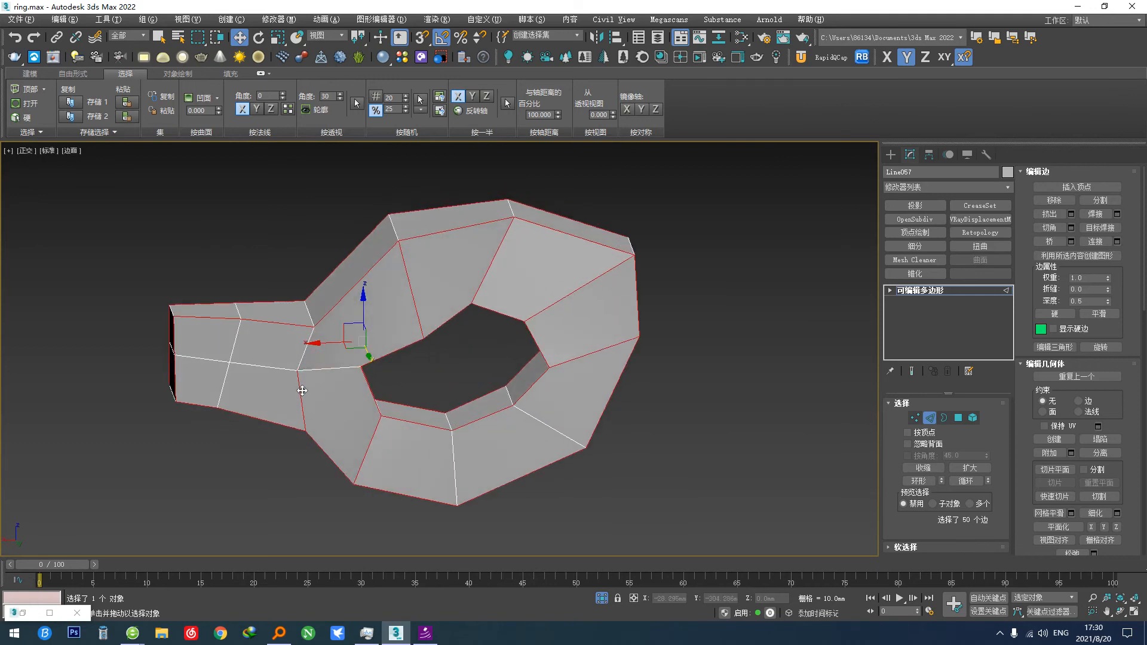
alt+middle_drag(401, 398, 259, 328)
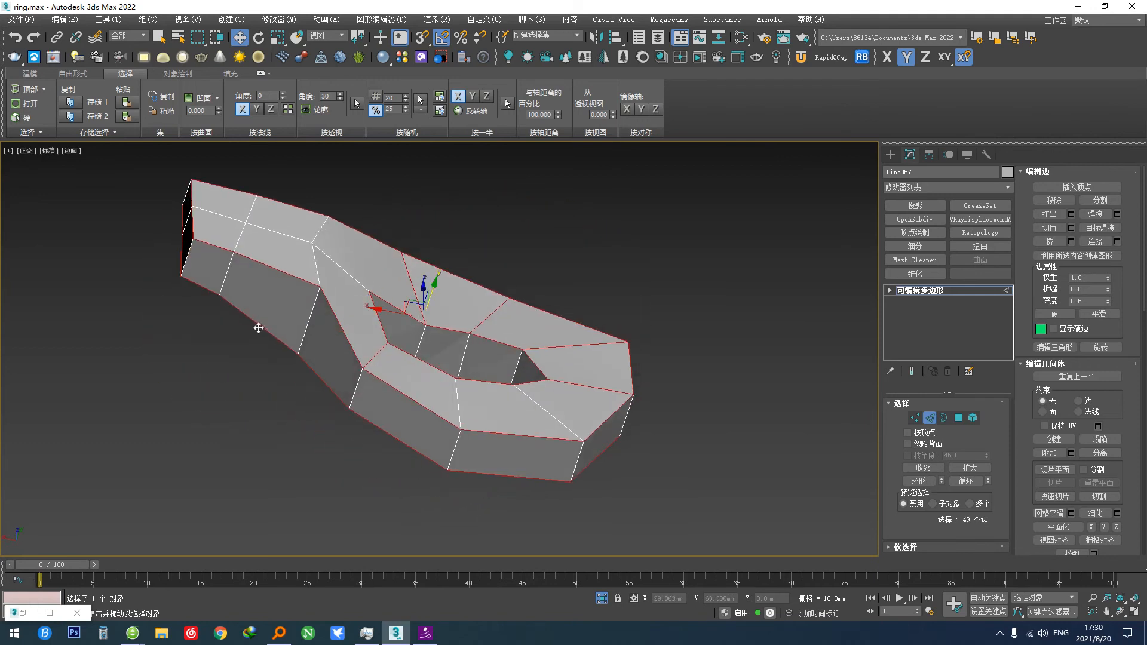
ctrl+click(310, 324)
alt+middle_drag(357, 341, 513, 430)
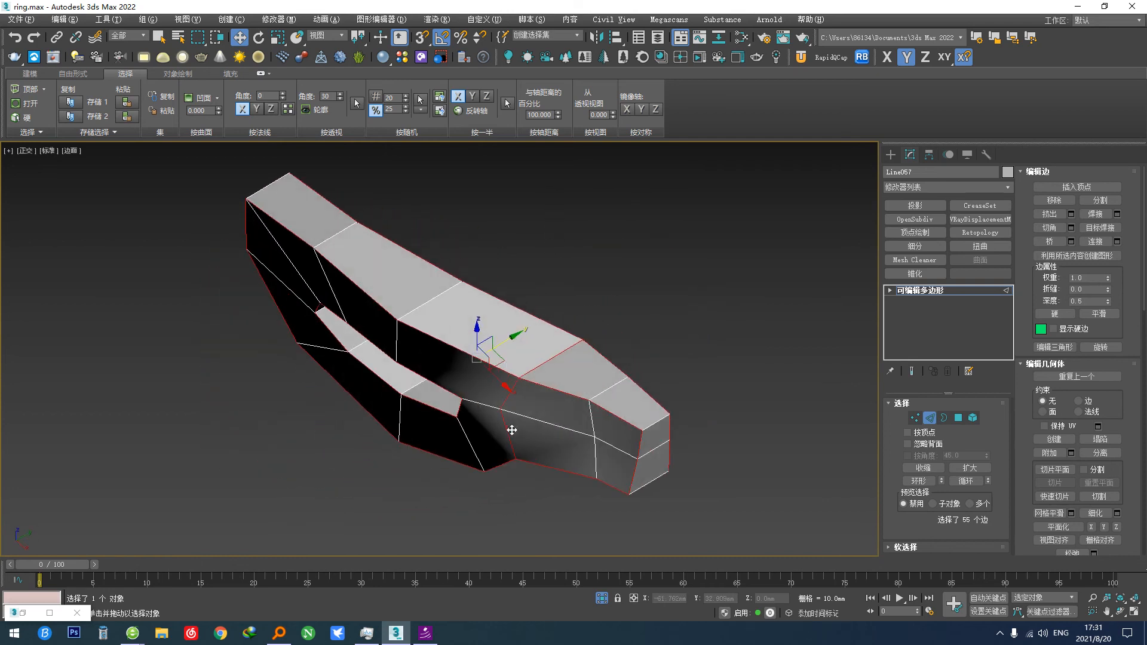
alt+middle_drag(659, 463, 658, 425)
drag(1108, 288, 1119, 141)
Step: Apply an OpenSubdiv modifier to the ornament with 3 iterations
click(916, 224)
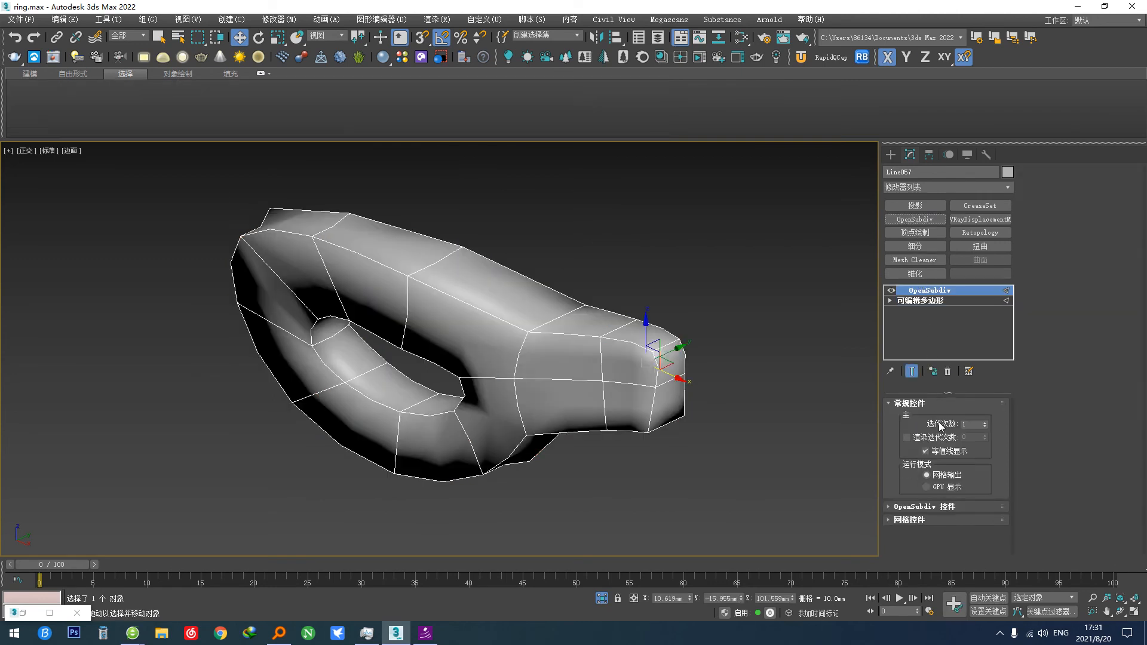
click(985, 422)
click(986, 421)
alt+middle_drag(652, 418, 623, 423)
Step: Display the subdivided result while editing the ornament's edges, and set the crease of the cross-edge loops around the loop's outer end to 0
click(910, 302)
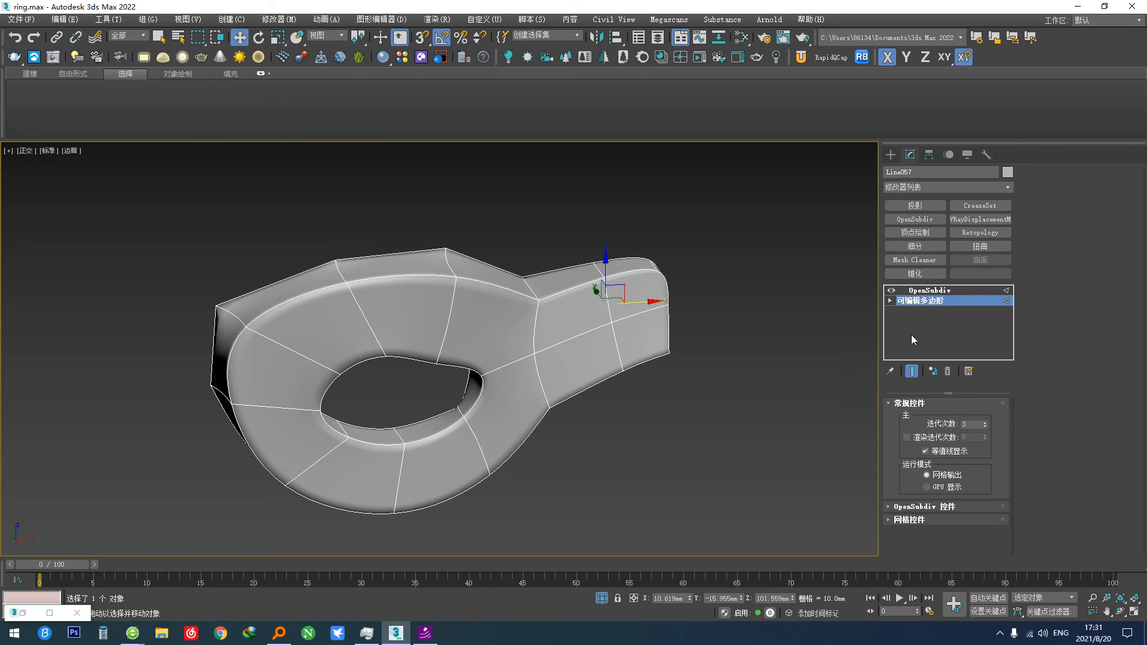
click(912, 372)
click(912, 371)
alt+middle_drag(583, 354, 549, 352)
click(501, 360)
mouse_move(569, 371)
alt+middle_down()
mouse_move(478, 359)
mouse_move(559, 390)
alt+middle_up()
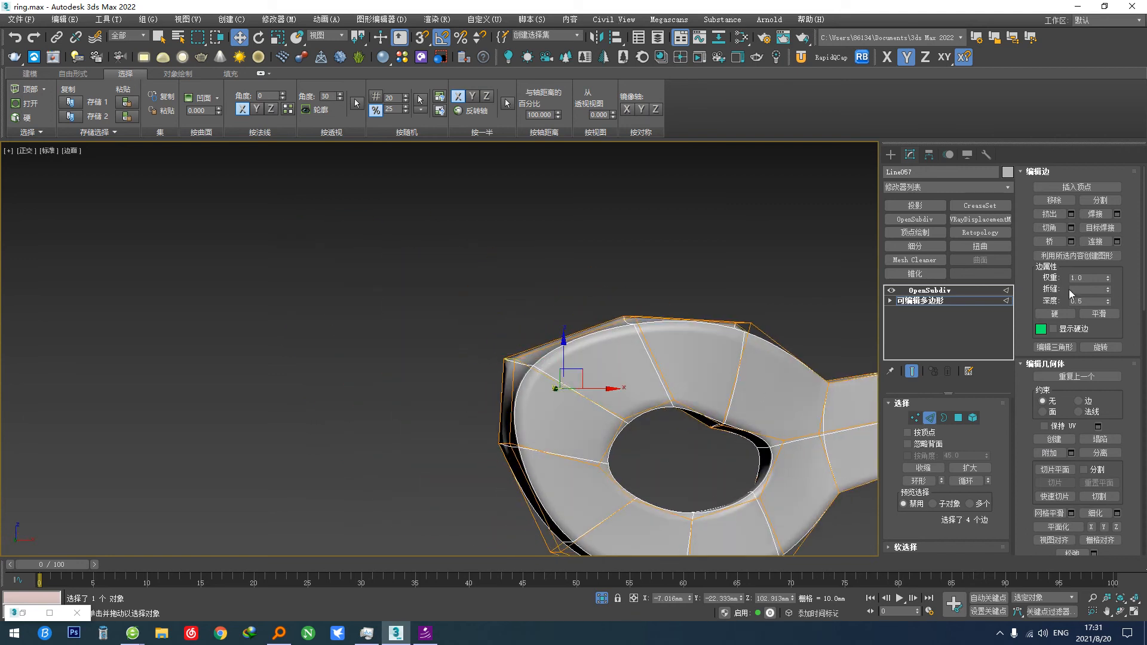
drag(1109, 293, 1106, 437)
middle_drag(487, 439, 447, 394)
double_click(519, 415)
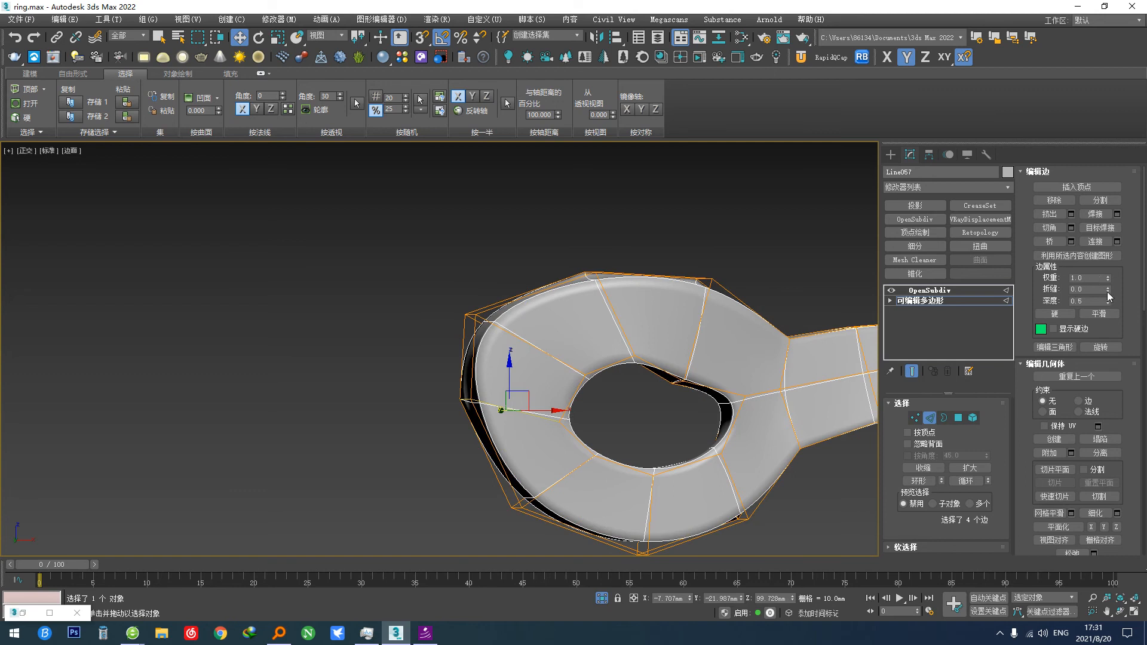
middle_drag(575, 424, 537, 374)
double_click(530, 428)
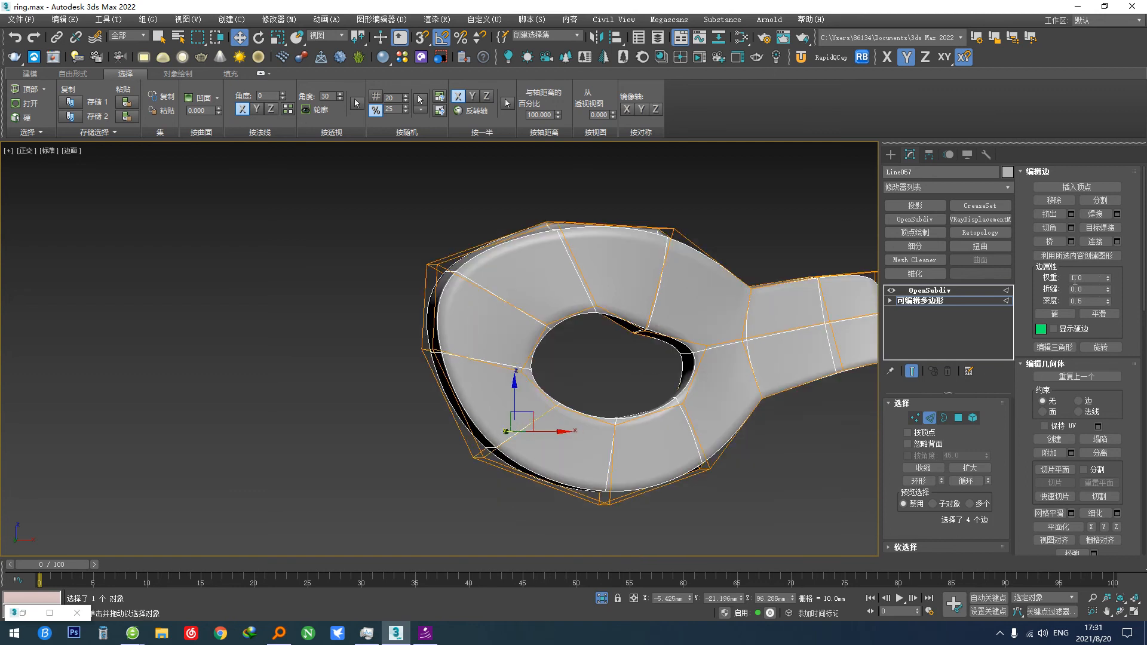
alt+middle_drag(616, 359, 597, 379)
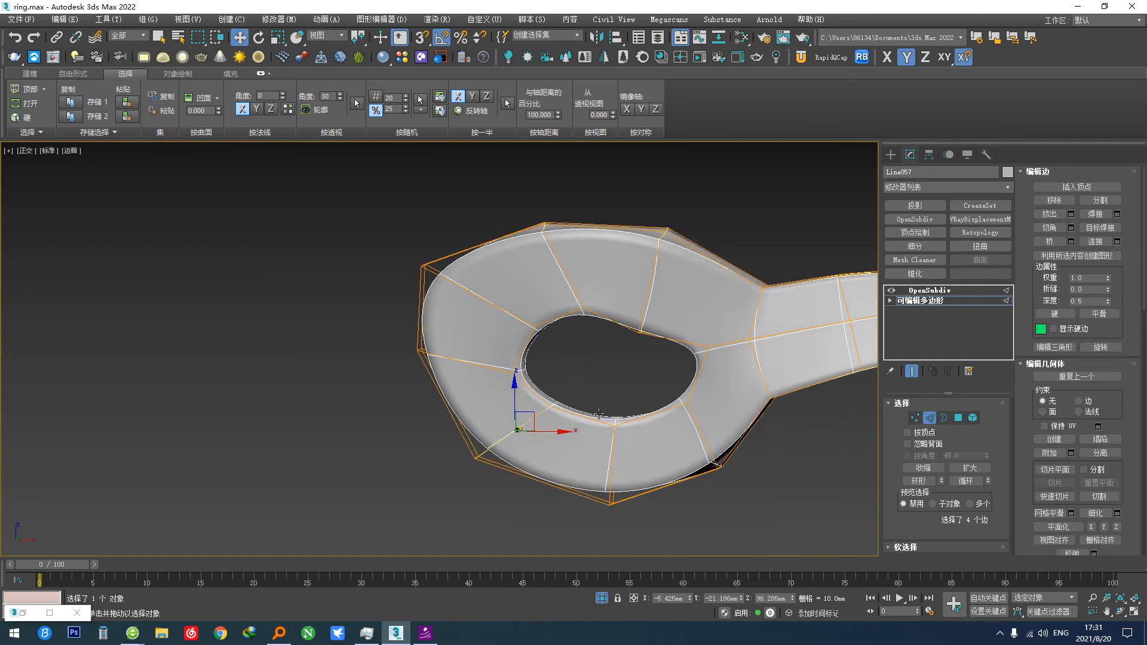
Step: End the isolation and, in the front view, move the ornament's upper outer vertices outward to round the loop's outline
click(601, 598)
key(f)
alt+middle_drag(515, 419, 510, 404)
click(917, 418)
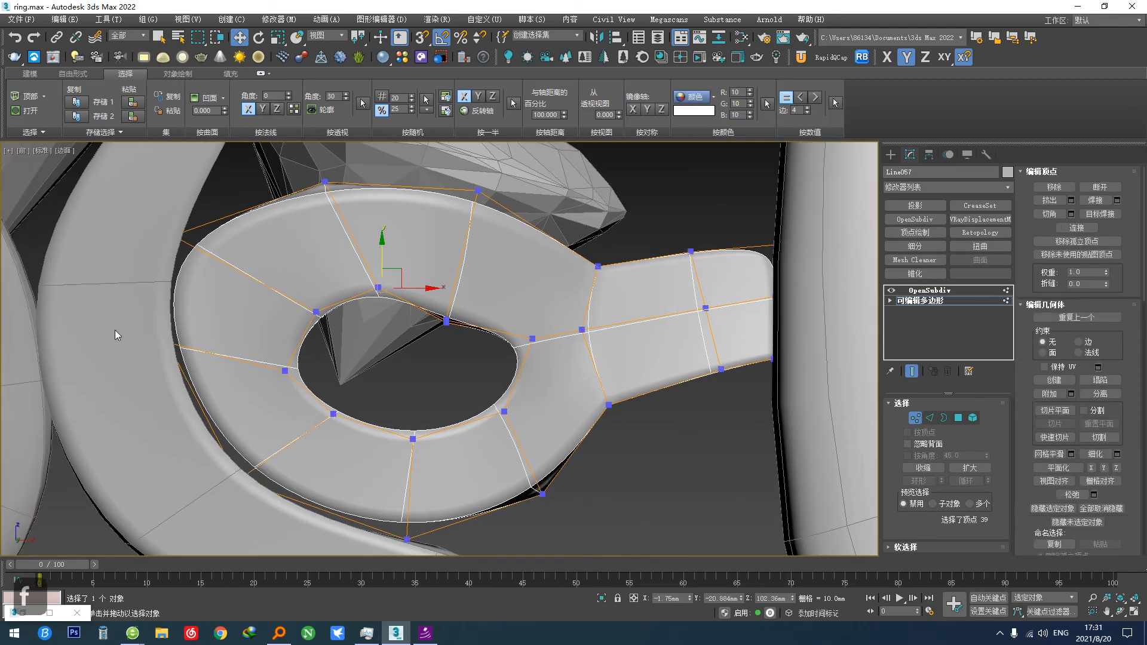
drag(179, 341, 186, 223)
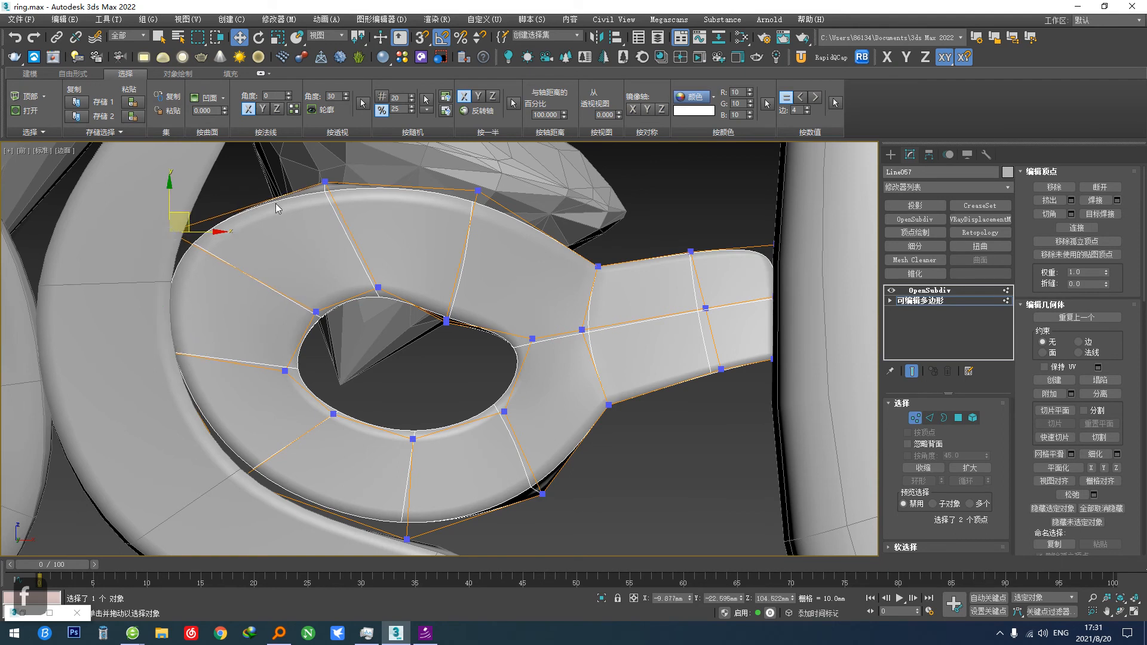
middle_drag(308, 163, 308, 222)
click(328, 239)
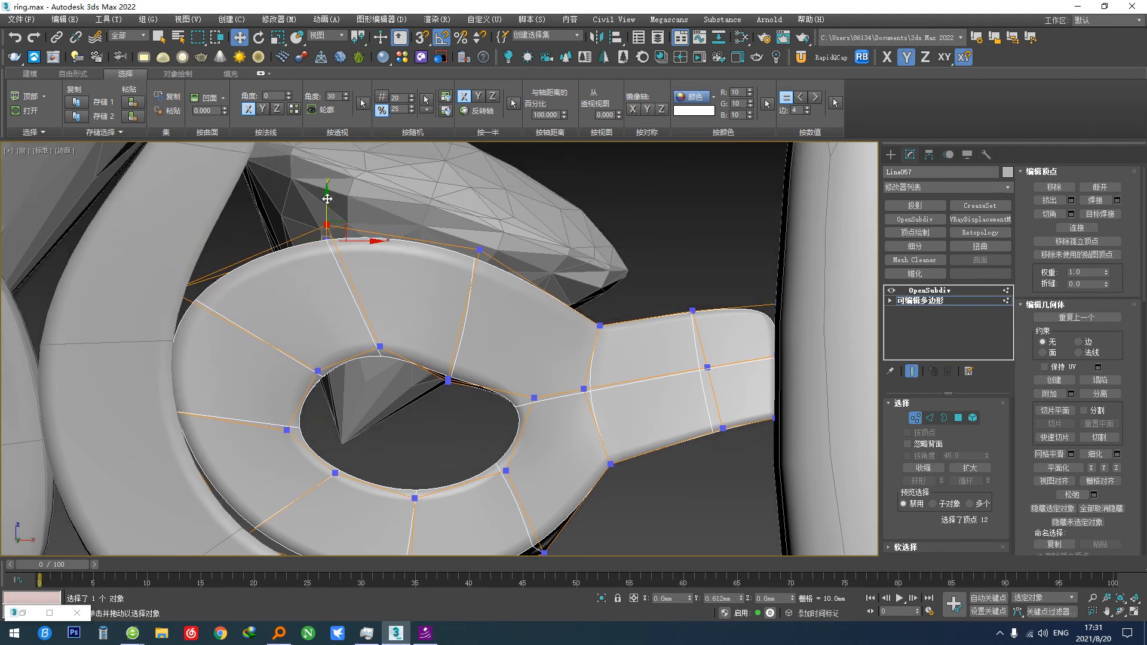
Step: Shift the outer vertices along the underside of the loop outward so the band around the hole is even in width
middle_drag(297, 433, 307, 383)
drag(287, 527, 287, 528)
drag(265, 479, 250, 490)
middle_drag(310, 510, 309, 440)
drag(376, 465, 439, 493)
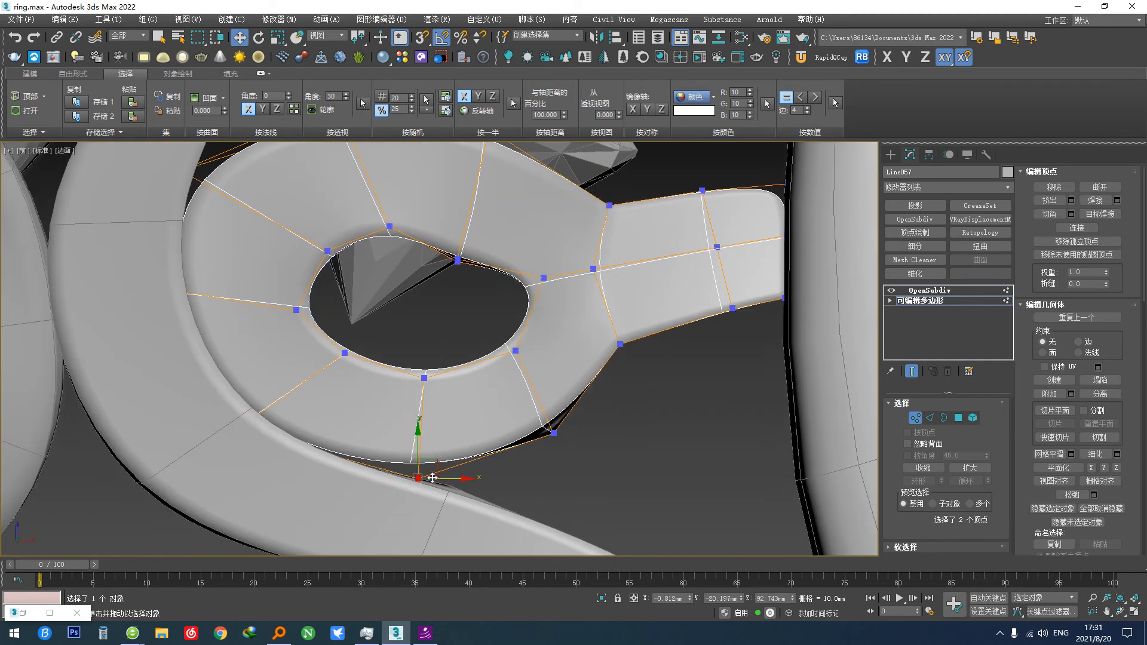
drag(420, 454, 560, 427)
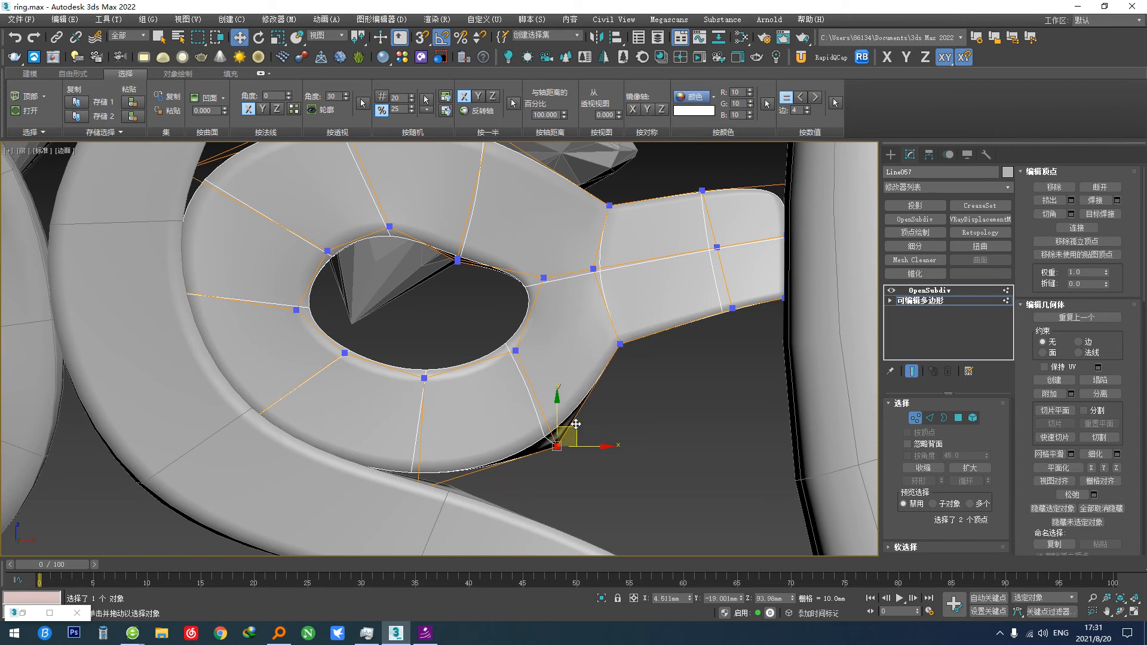
Step: Fine-tune the lower and inner-side outline vertices of the loop in wireframe, and restore the shaded display
key(F3)
click(419, 489)
drag(419, 489, 419, 494)
click(241, 420)
drag(227, 410, 256, 409)
drag(144, 273, 188, 275)
middle_drag(197, 290, 205, 346)
mouse_move(177, 205)
mouse_down()
mouse_move(209, 234)
mouse_move(216, 193)
mouse_up()
key(F3)
Step: Try a crease value of 1.0 on the edge running from the hole's corner toward the ornament's stem, and undo it
scroll(454, 344, up, 2)
click(464, 318)
key(F6)
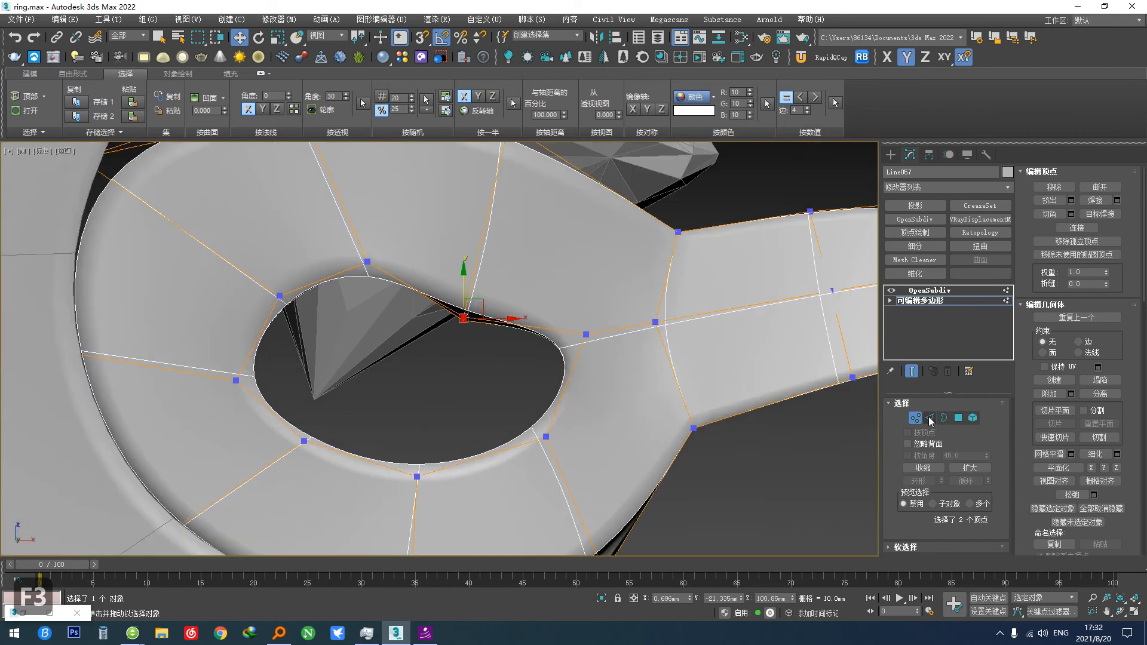
click(931, 418)
alt+middle_drag(544, 370, 456, 393)
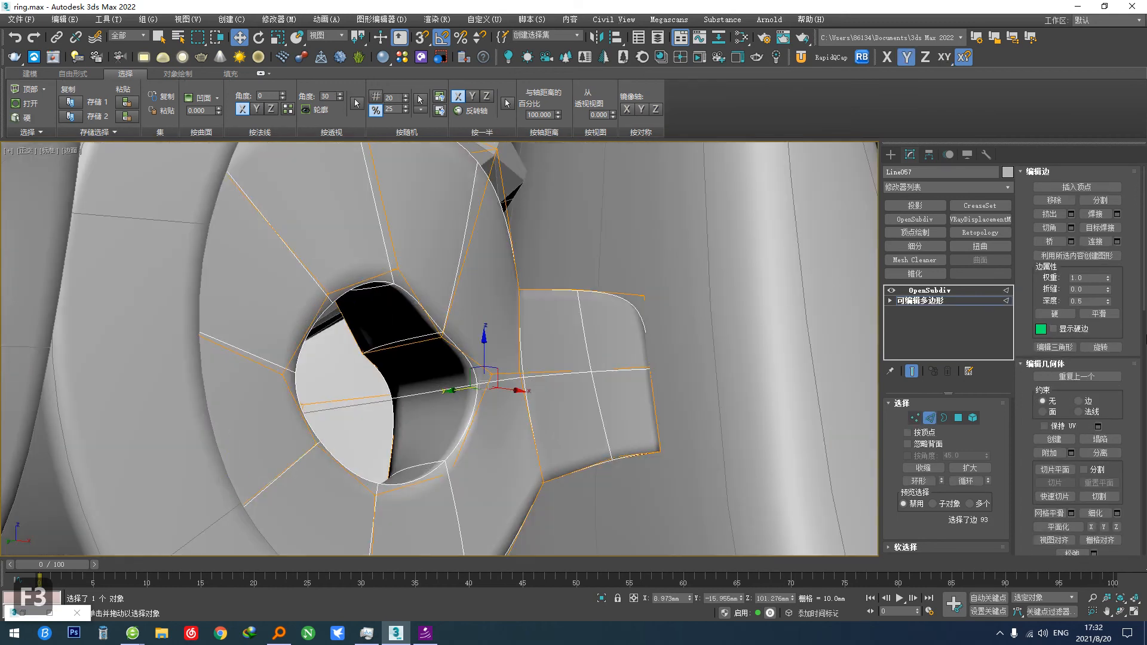
drag(1108, 260, 1110, 189)
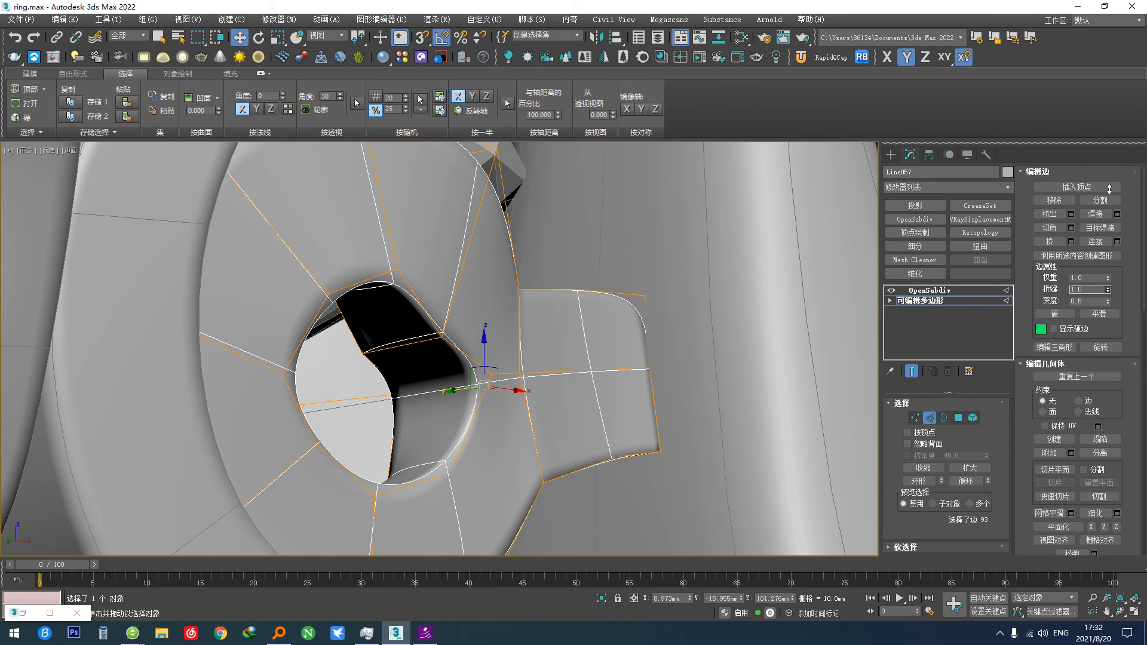
alt+middle_drag(625, 357, 737, 361)
alt+middle_drag(667, 399, 619, 402)
key(ctrl+z)
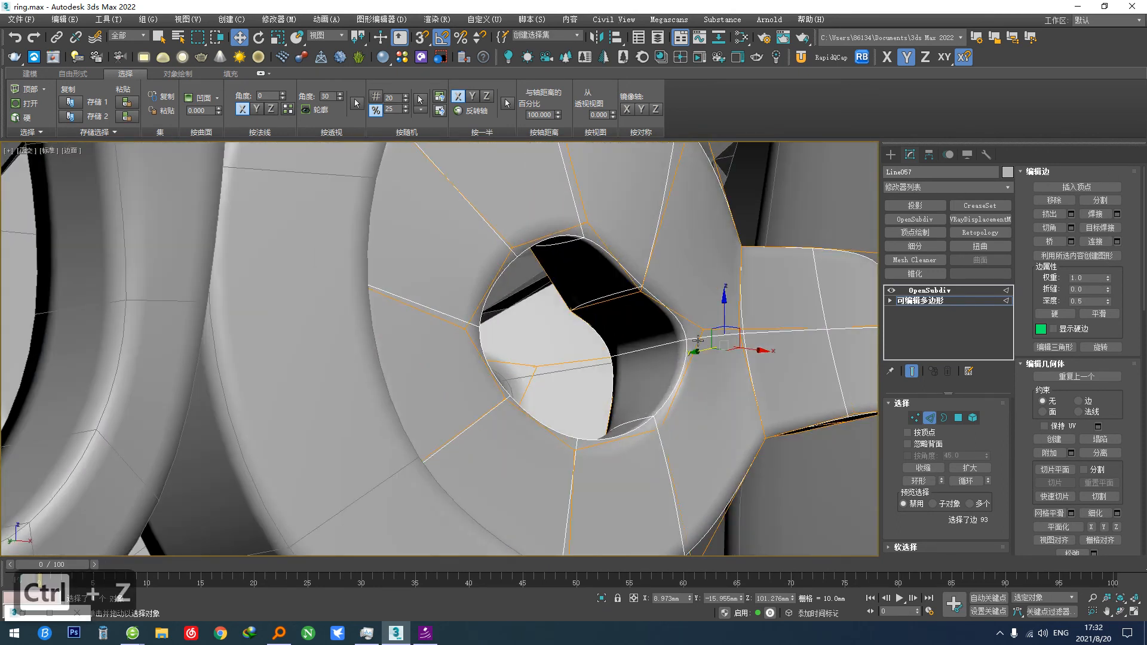
Step: Set the crease of the edge at the hole's pointed corner next to the stem to 0.19
key(F3)
scroll(687, 338, up, 3)
key(F3)
alt+middle_drag(676, 371, 708, 407)
mouse_move(1110, 290)
mouse_down()
mouse_move(1107, 264)
mouse_move(1108, 277)
mouse_up()
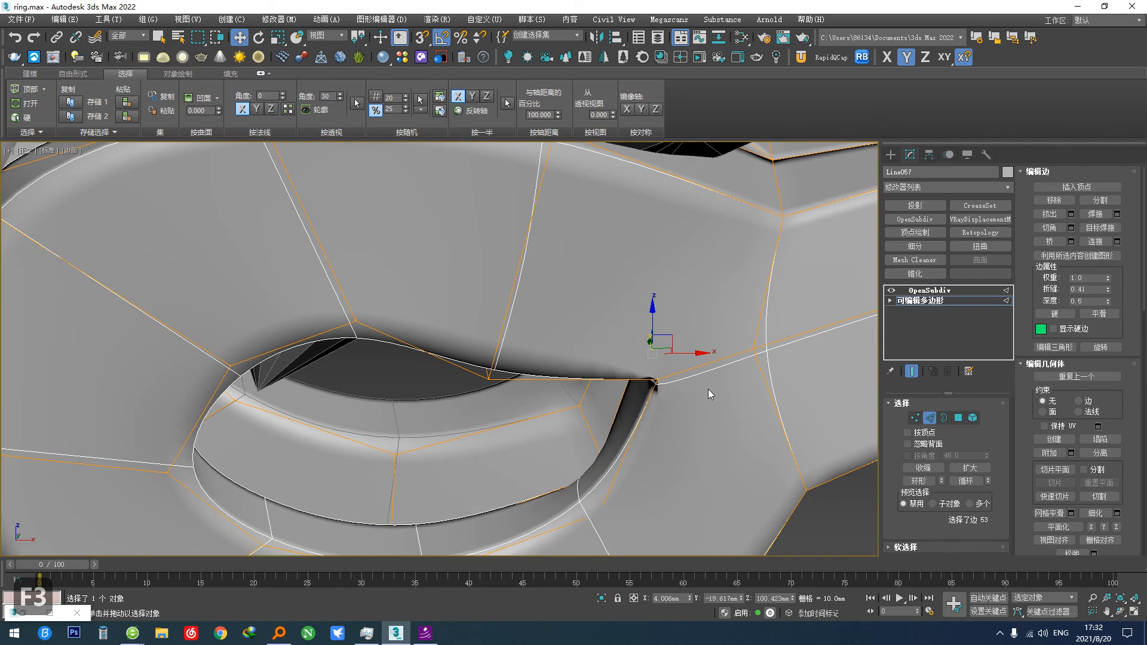
scroll(662, 358, up, 3)
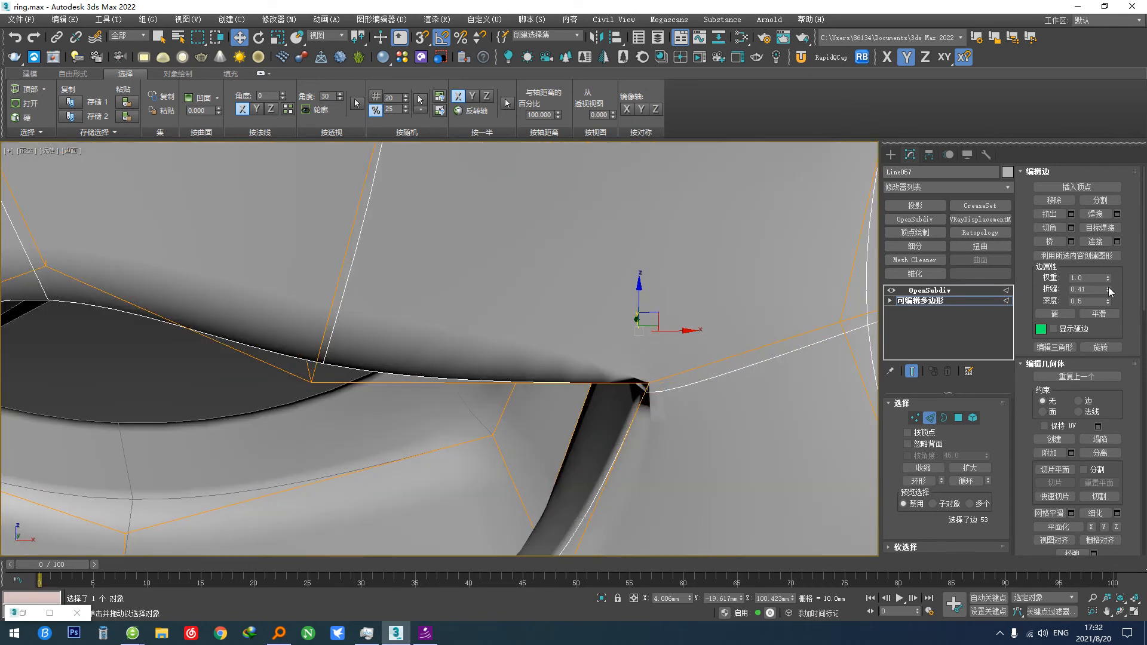
drag(1109, 291, 1108, 305)
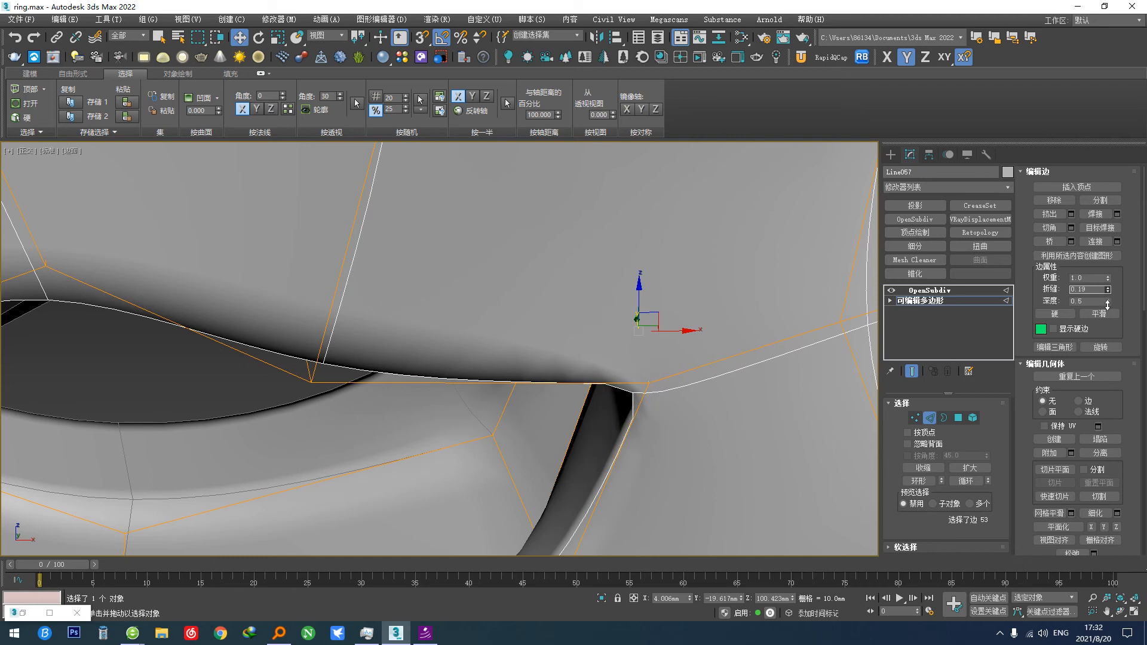
scroll(576, 348, down, 5)
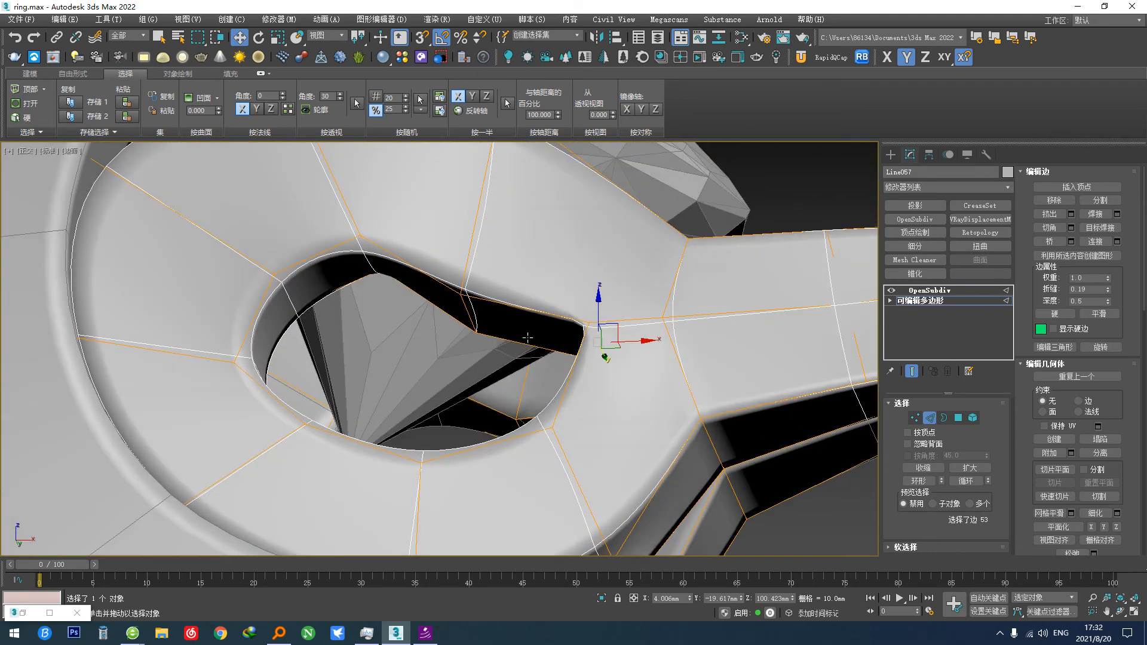
Step: Lower the crease of the cross-edge loops next to the hole's pointed corner to soften the surface there
double_click(470, 319)
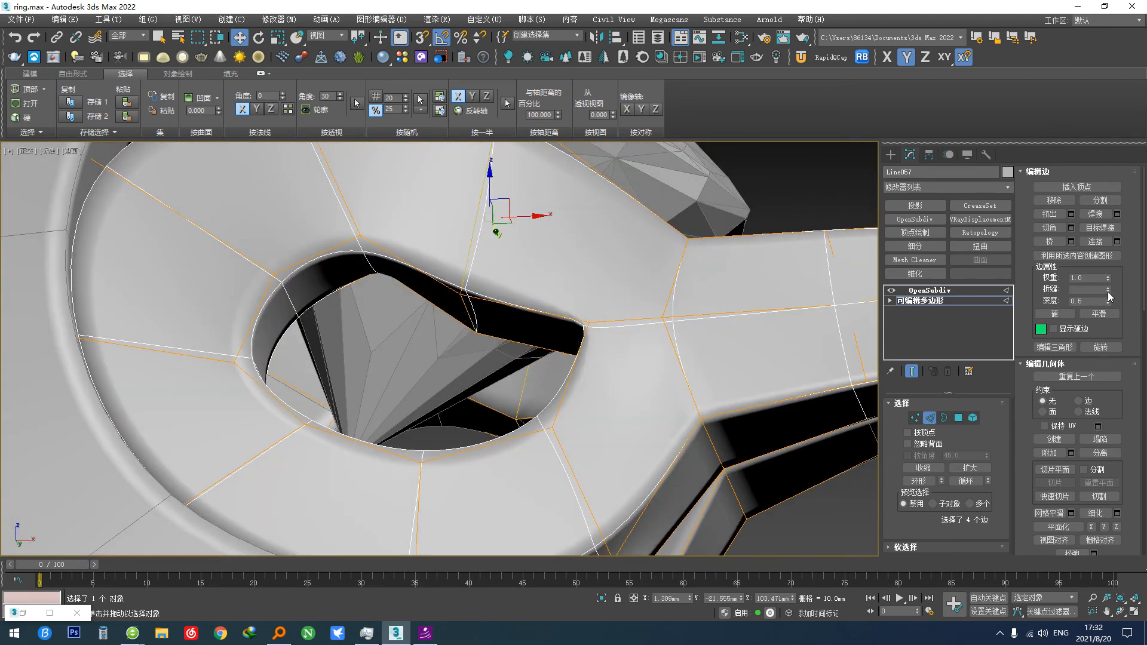
drag(1107, 293, 1109, 357)
alt+middle_drag(501, 372, 538, 414)
drag(1109, 292, 1107, 336)
Step: Reposition the vertex on the back of the ornament where the loop meets the stem
alt+middle_drag(534, 439, 870, 413)
click(914, 418)
click(511, 447)
click(492, 390)
drag(516, 382, 513, 400)
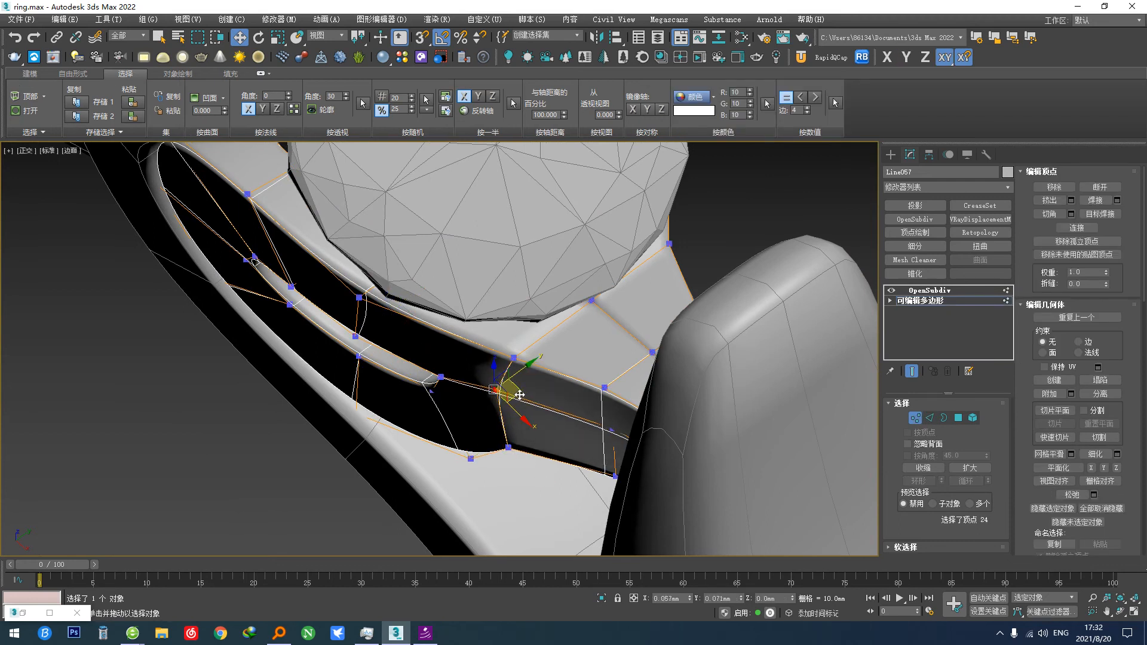
alt+middle_drag(519, 395, 459, 445)
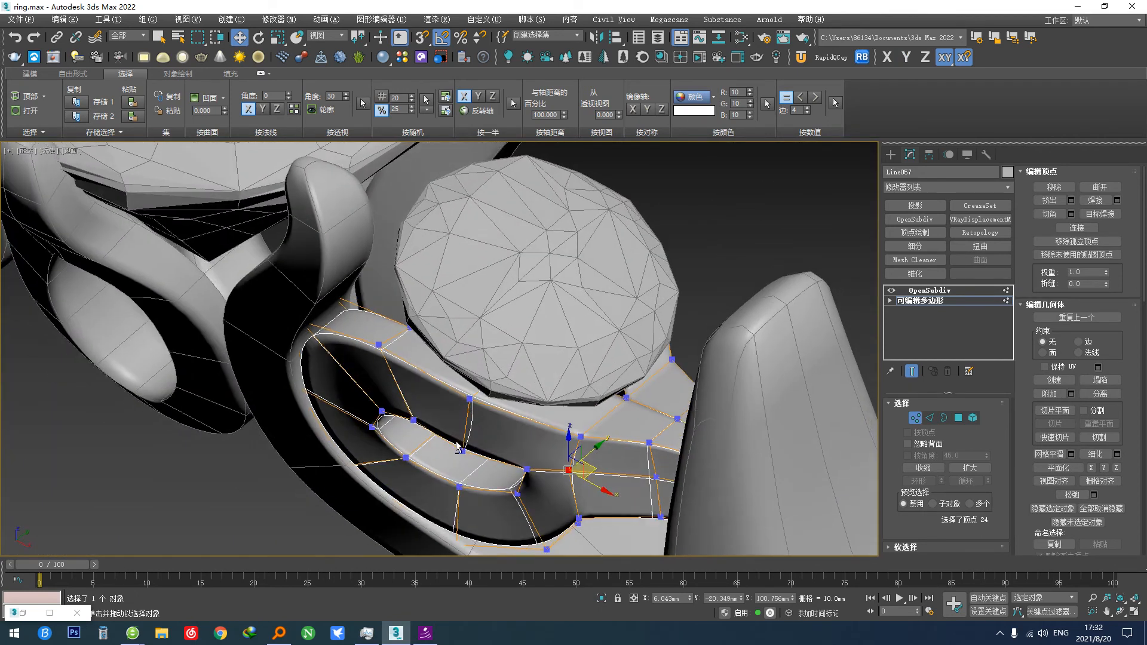
Step: In the front view, shift the hole's corner vertices and the upper outer vertex pair vertically to refine the loop's shape
key(f)
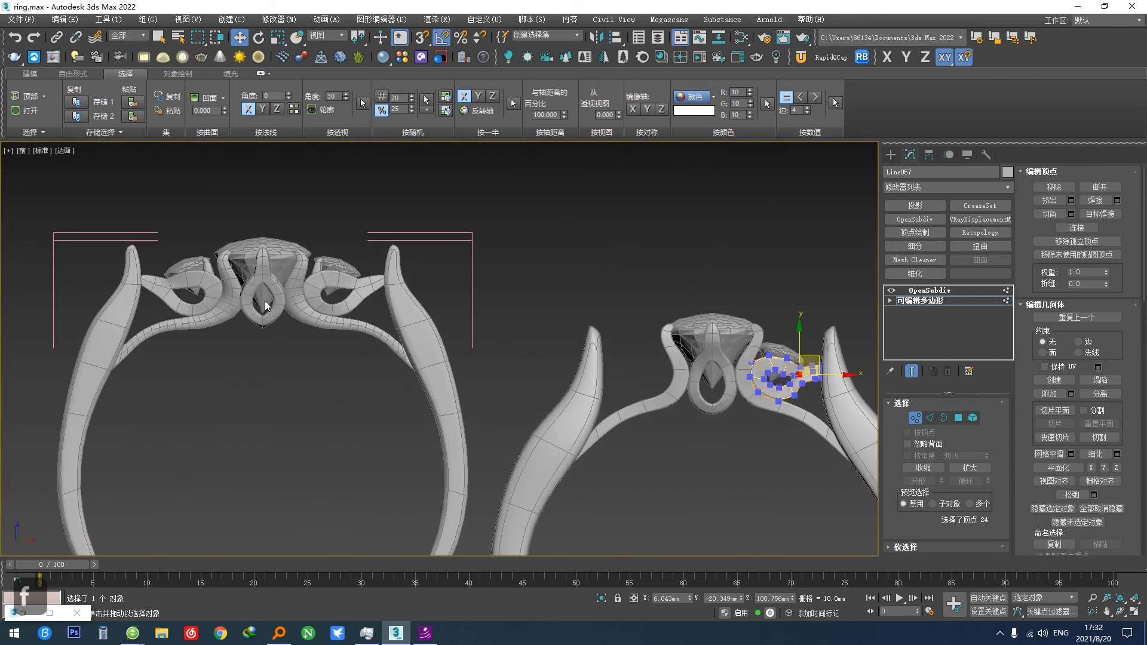
scroll(298, 317, up, 6)
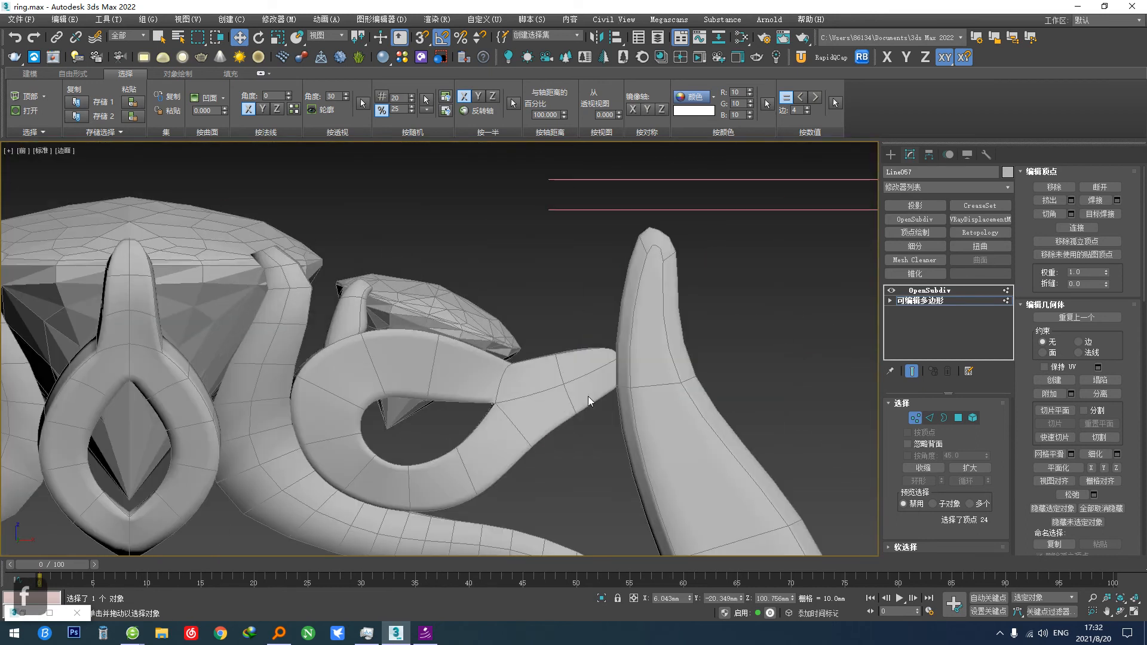
scroll(503, 360, down, 3)
middle_drag(503, 361, 310, 365)
middle_drag(734, 468, 432, 430)
scroll(432, 429, up, 6)
drag(424, 530, 398, 465)
middle_drag(490, 548, 466, 485)
drag(464, 461, 452, 415)
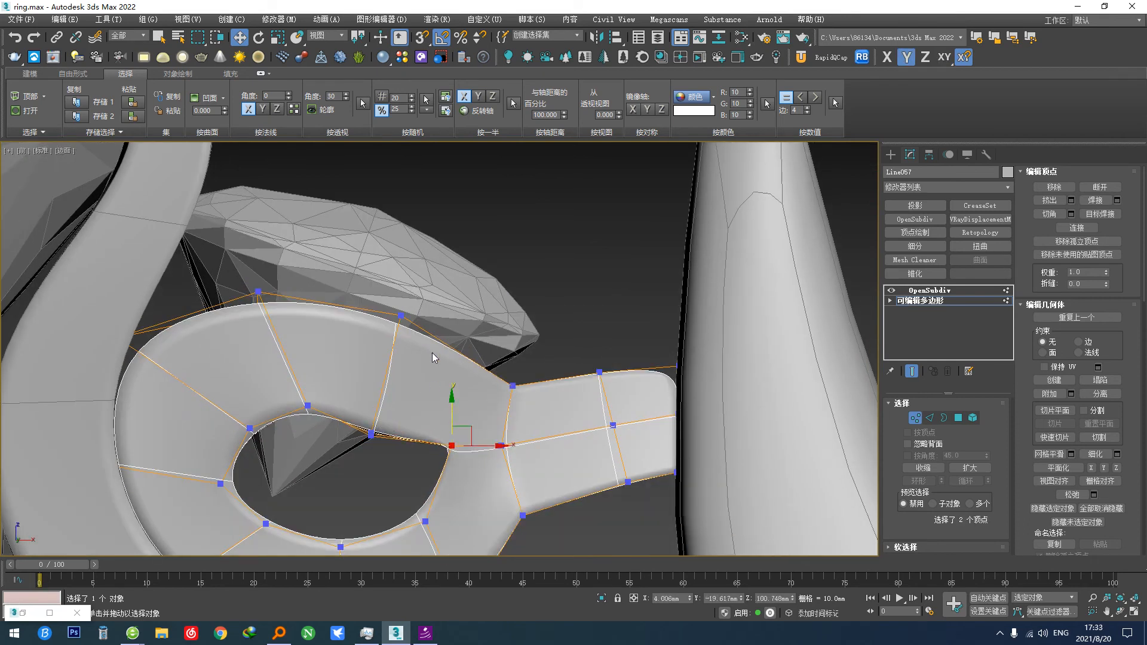
click(399, 311)
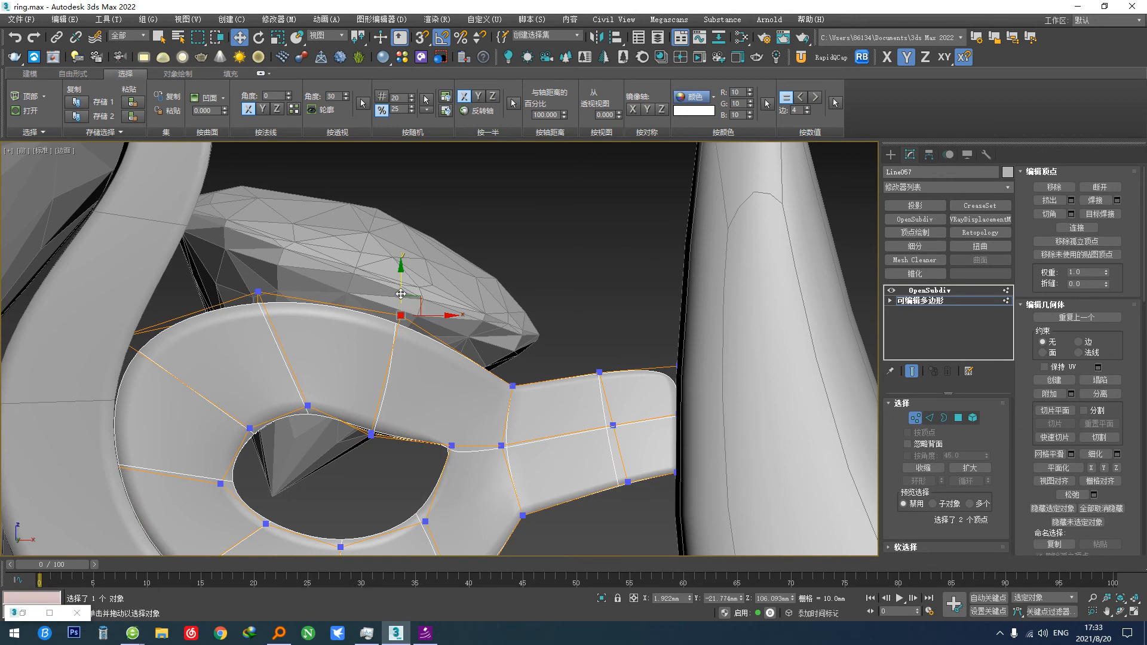
scroll(398, 306, down, 5)
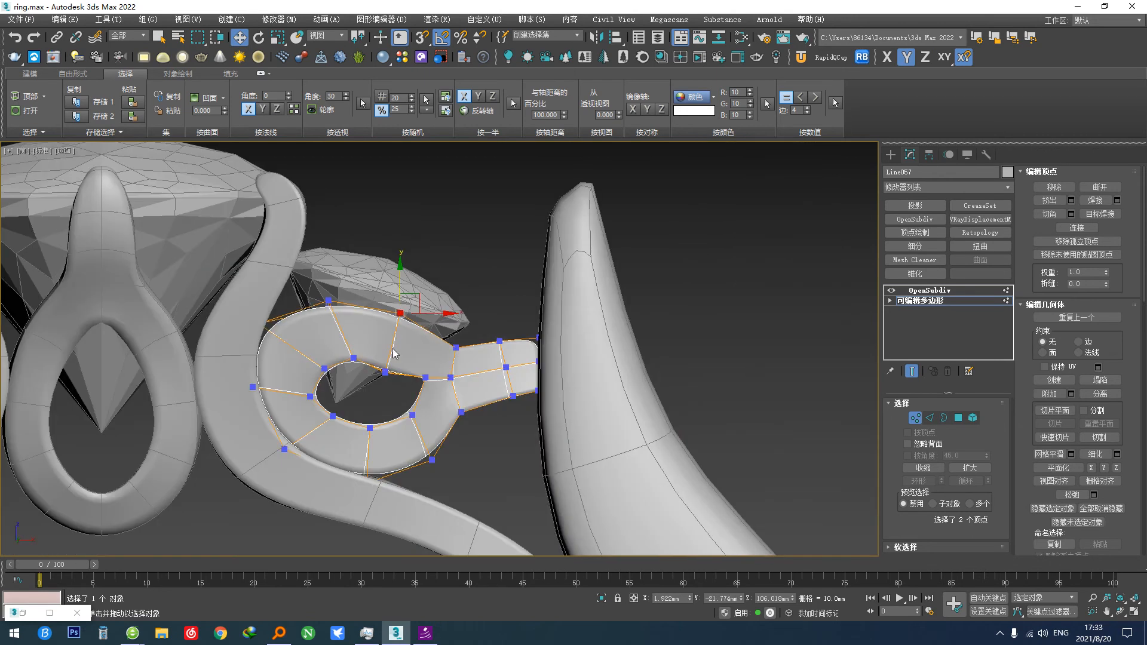
Step: Clone the curved prong strip between the main gem and the ornament as an independent copy
click(915, 418)
click(222, 282)
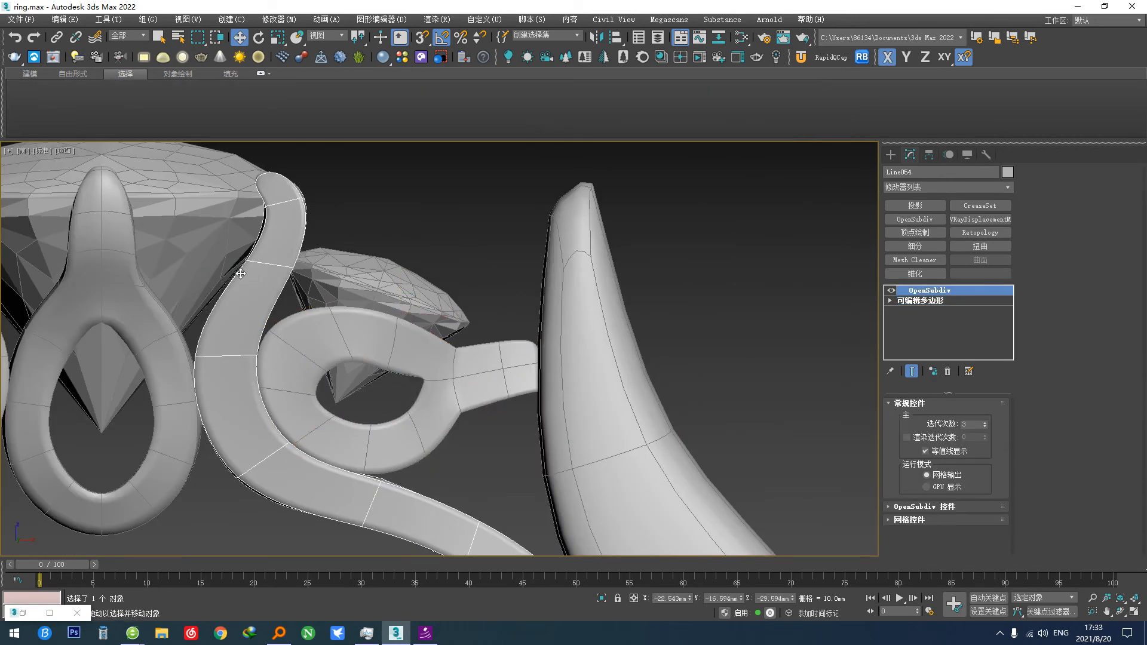
scroll(240, 273, up, 3)
shift+drag(349, 270, 357, 301)
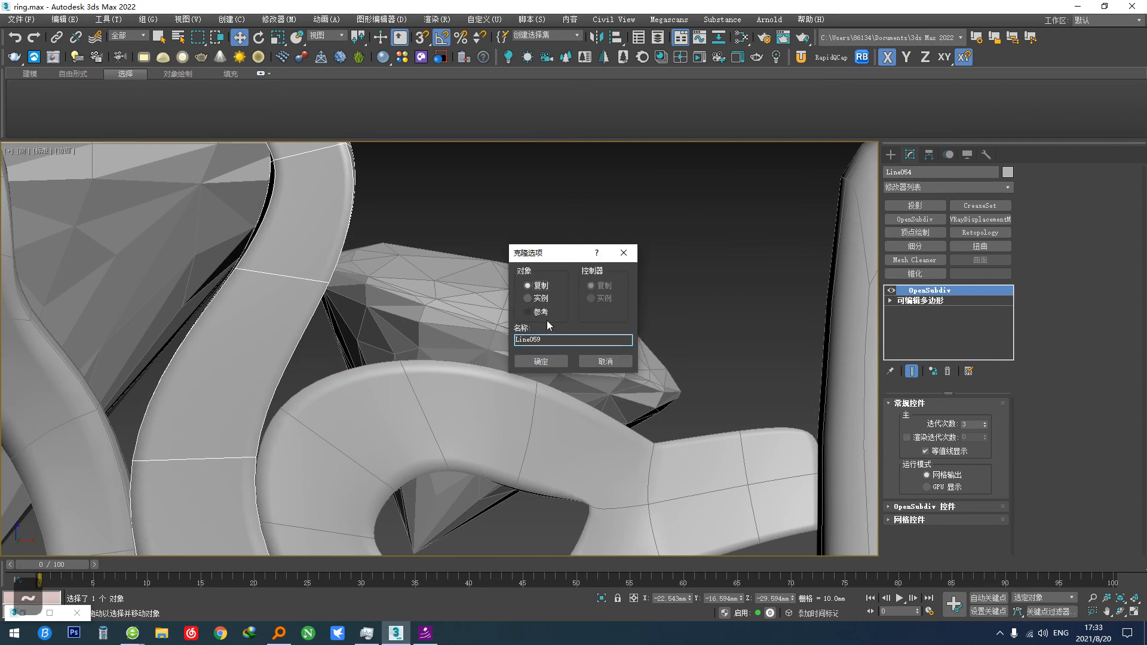
click(549, 360)
Step: Delete the lower polygons of the cloned strip, keeping only its upper prong section
click(930, 303)
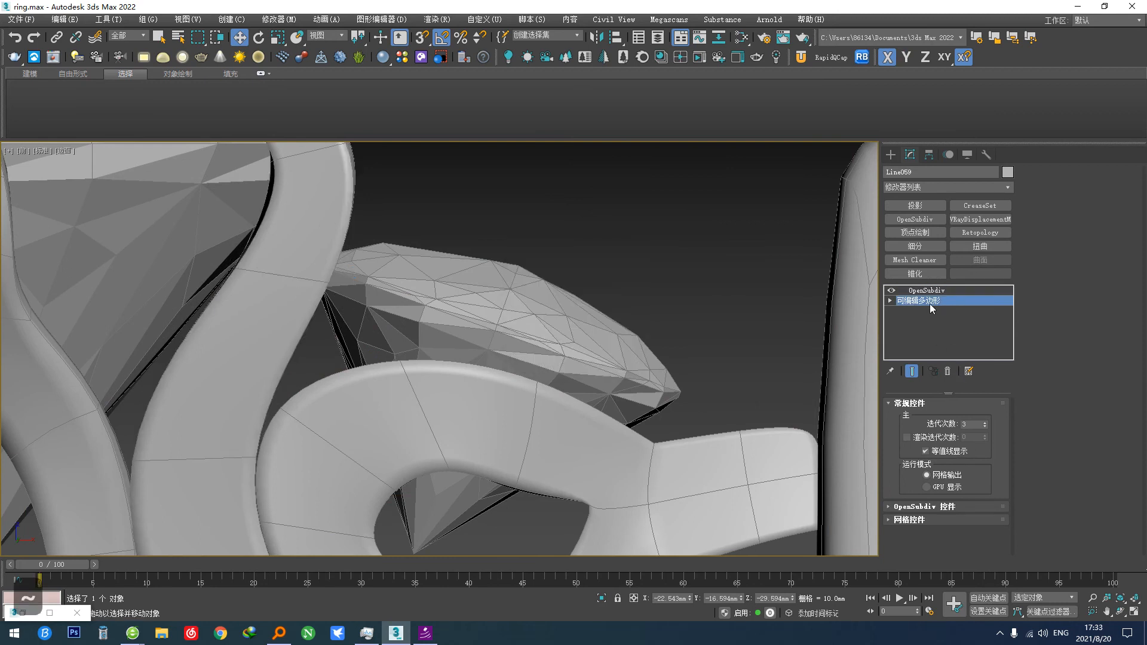
click(959, 418)
scroll(451, 320, down, 3)
middle_drag(450, 318, 433, 392)
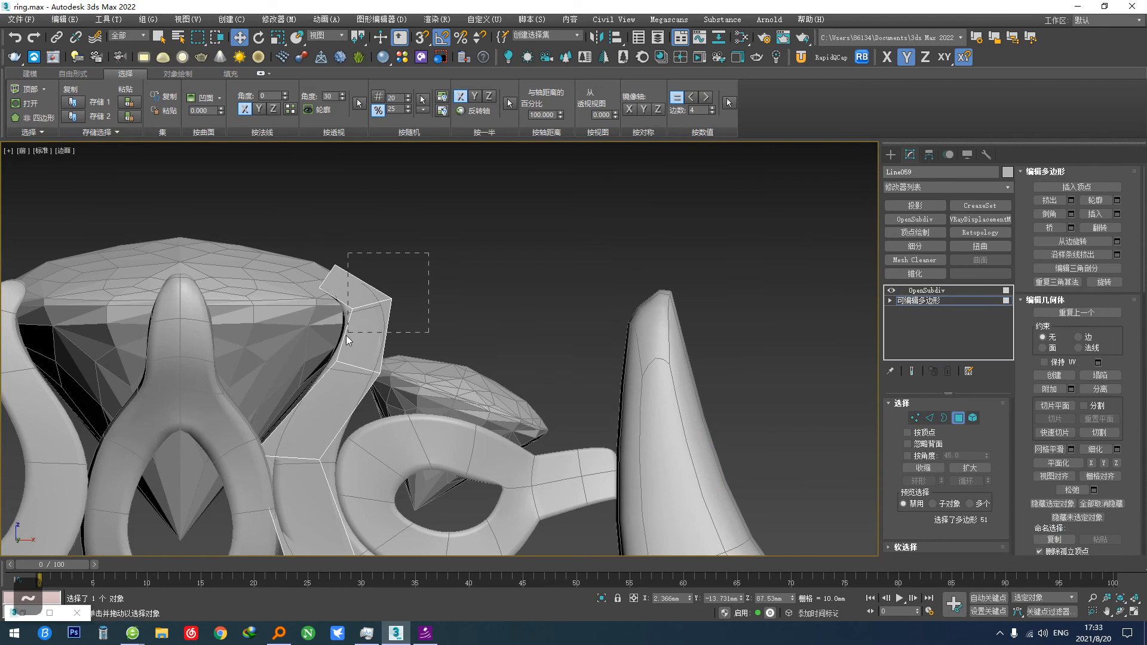
drag(293, 385, 295, 383)
key(shift+a)
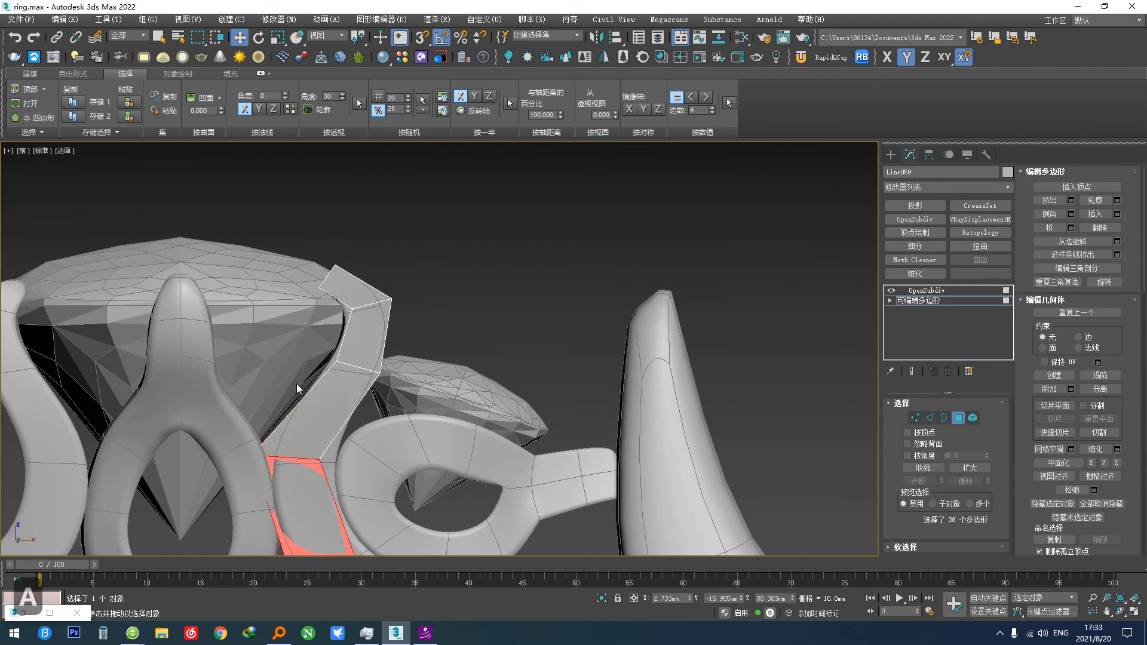
key(d)
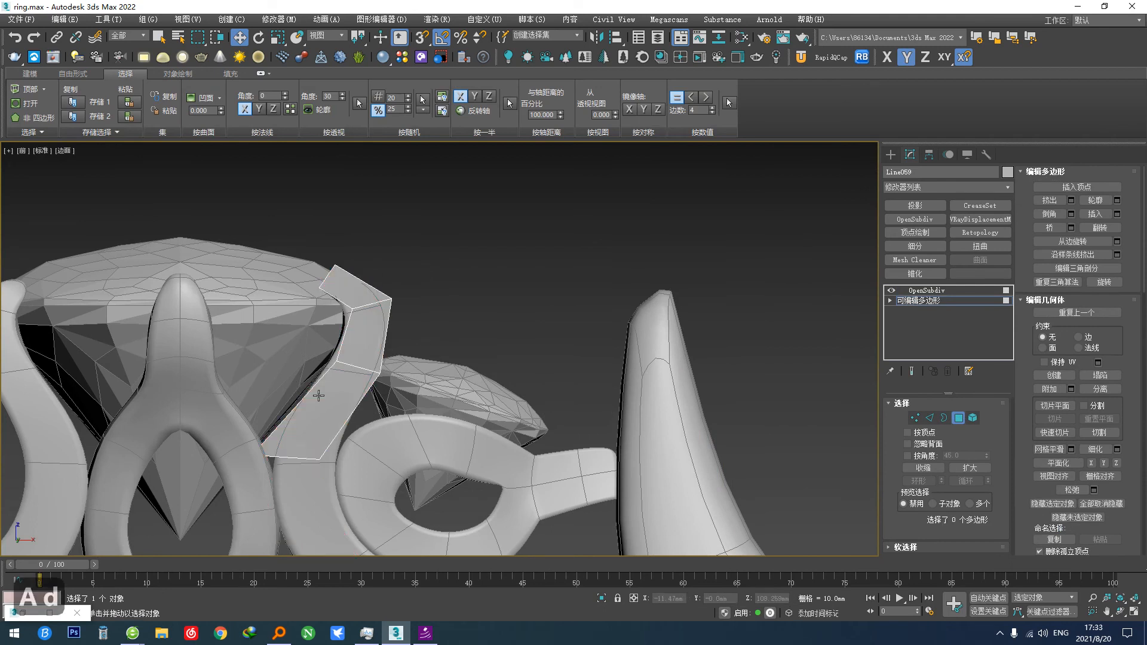
Step: Display the subdivided result and move the remaining prong section away from the main gem to the edge of the side gem
click(973, 418)
key(ctrl+a)
click(911, 373)
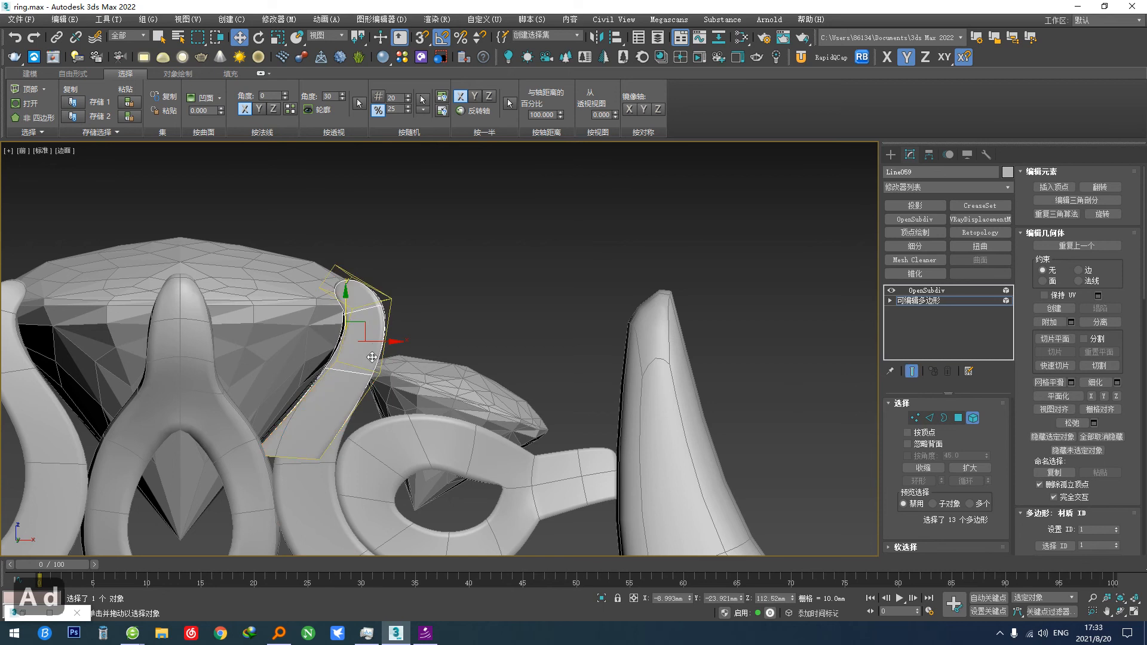
drag(379, 345, 465, 364)
alt+middle_drag(465, 363, 353, 438)
alt+middle_drag(469, 394, 514, 378)
Step: Leave element editing, examine the prong copy's placement around the side gem, and reselect it
click(557, 245)
click(972, 420)
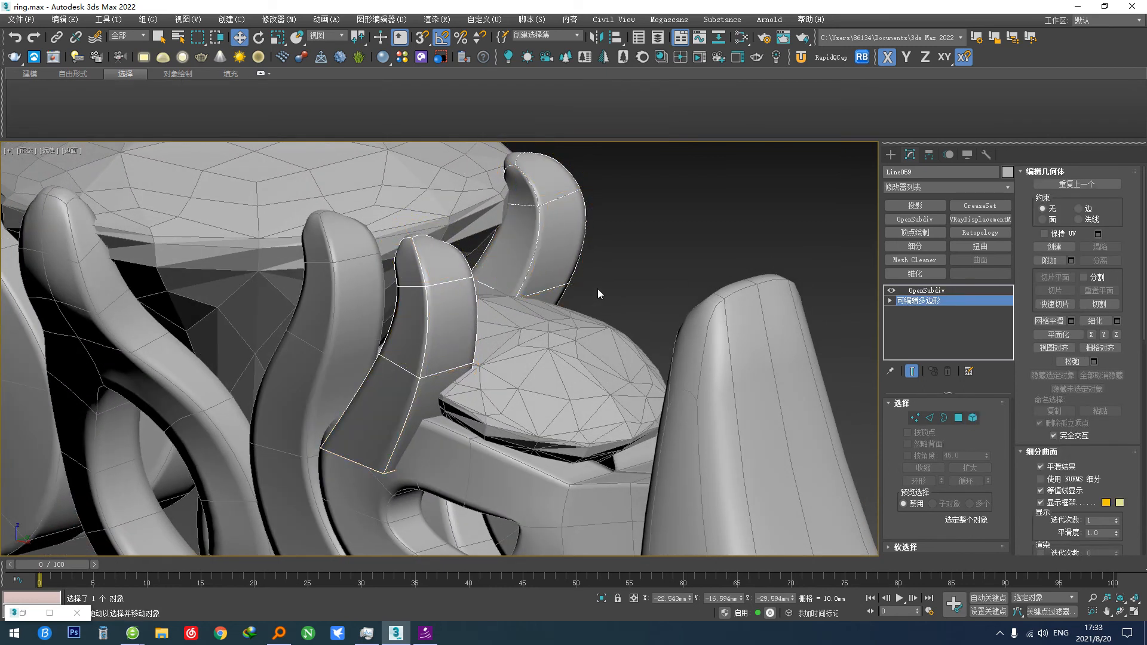
click(600, 302)
click(535, 245)
click(348, 306)
scroll(354, 356, down, 5)
alt+middle_drag(354, 356, 420, 446)
scroll(397, 419, up, 4)
click(400, 408)
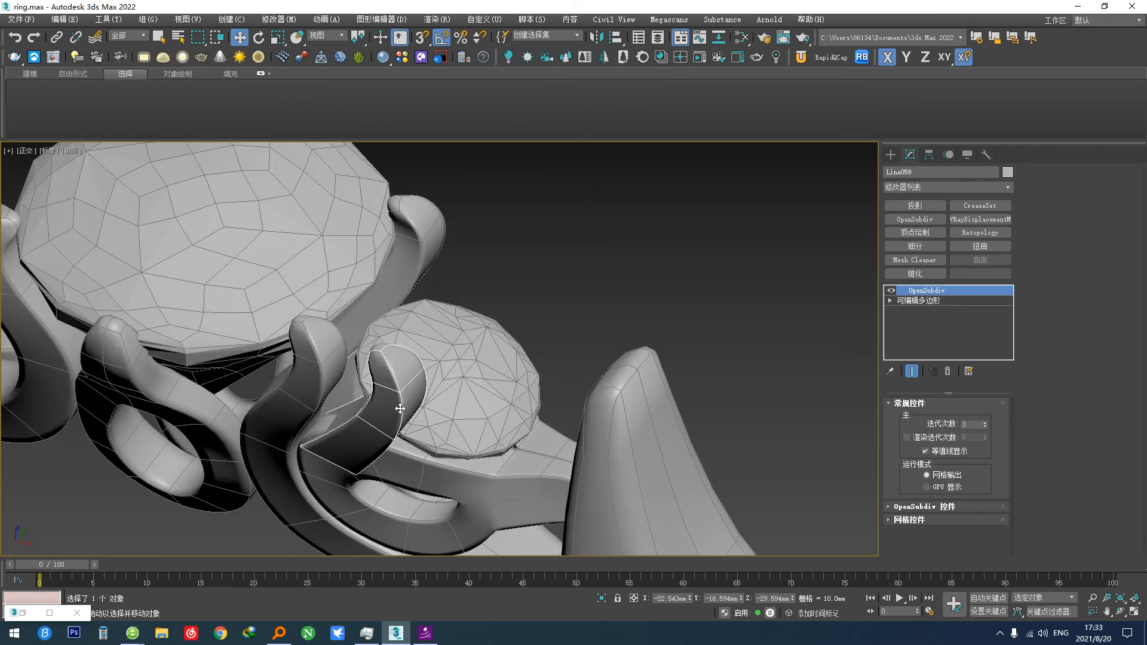
Step: Undo the prong copy's placement and polygon deletions to restore the full curved strip
key(ctrl+z)
key(ctrl+z)
key(ctrl+z)
key(ctrl+z)
key(ctrl+z)
key(ctrl+z)
key(ctrl+z)
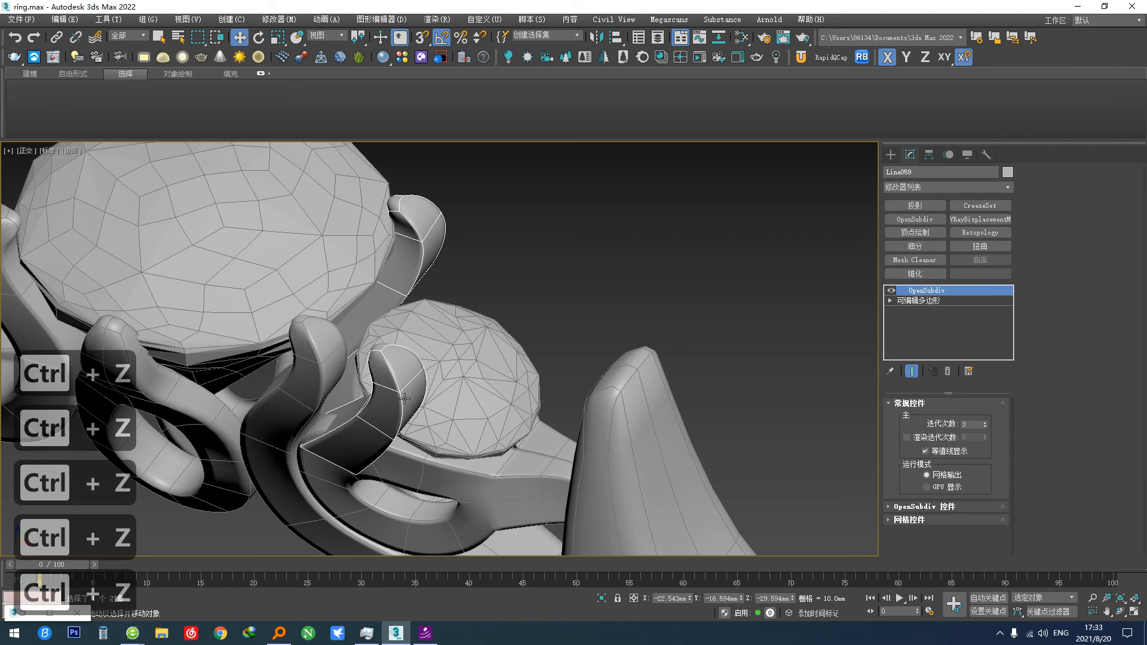
key(ctrl+z)
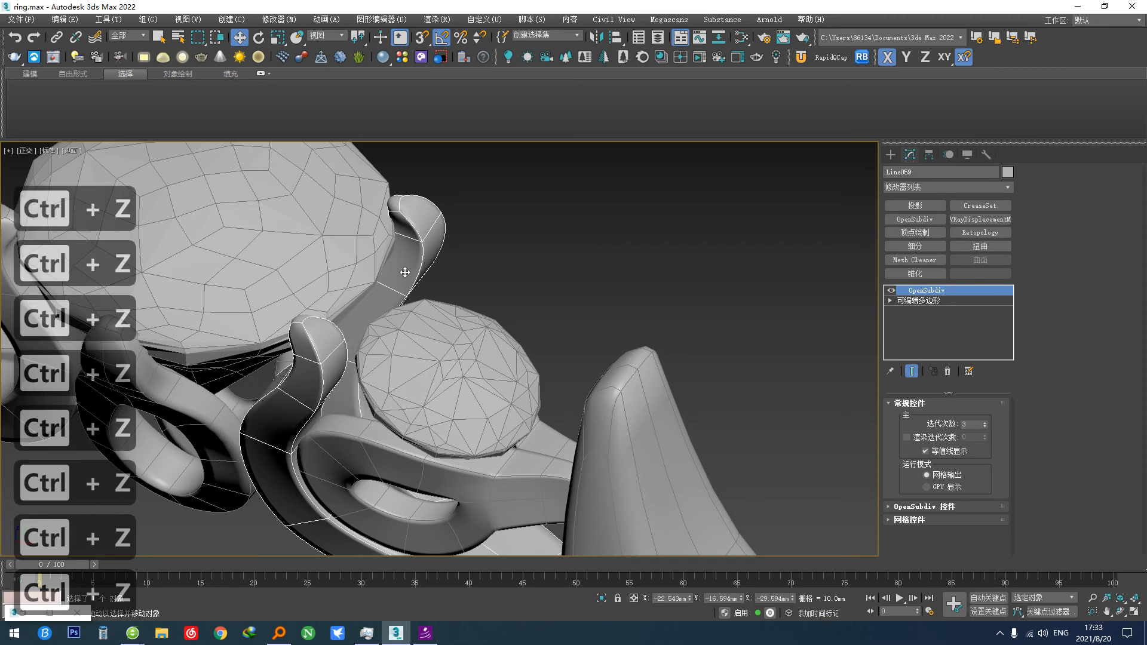
key(ctrl+z)
key(ctrl+z)
key(ctrl+z)
key(ctrl+z)
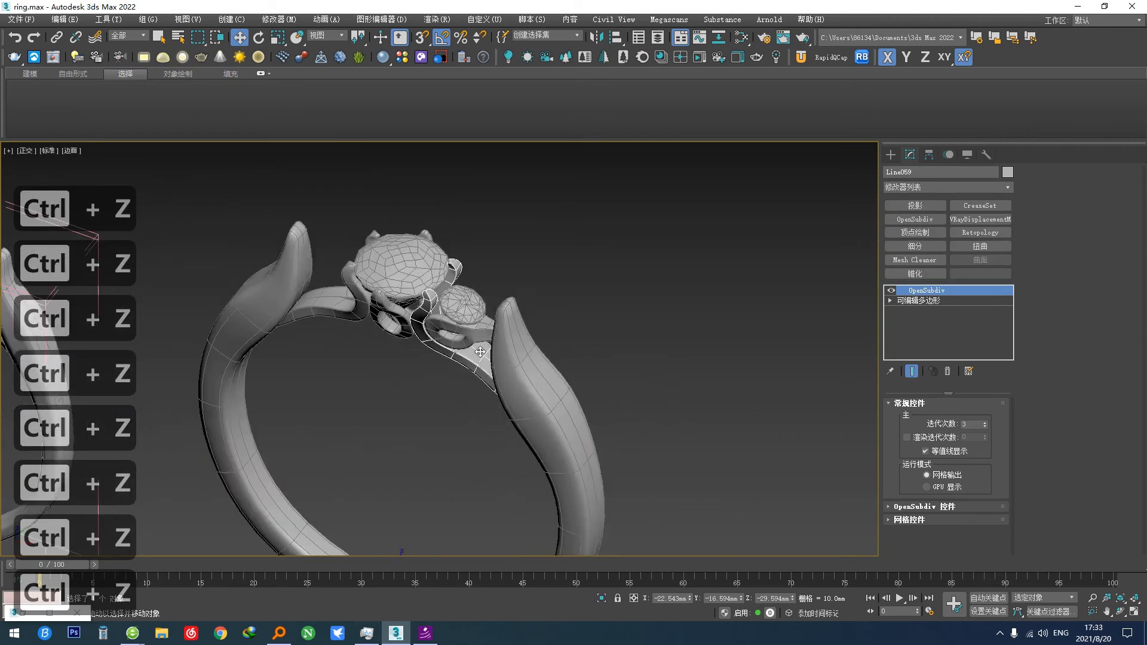
Step: Delete the existing strip copy and clone the original curved strip again as an independent copy
scroll(476, 352, up, 2)
drag(500, 344, 576, 388)
key(d)
click(439, 343)
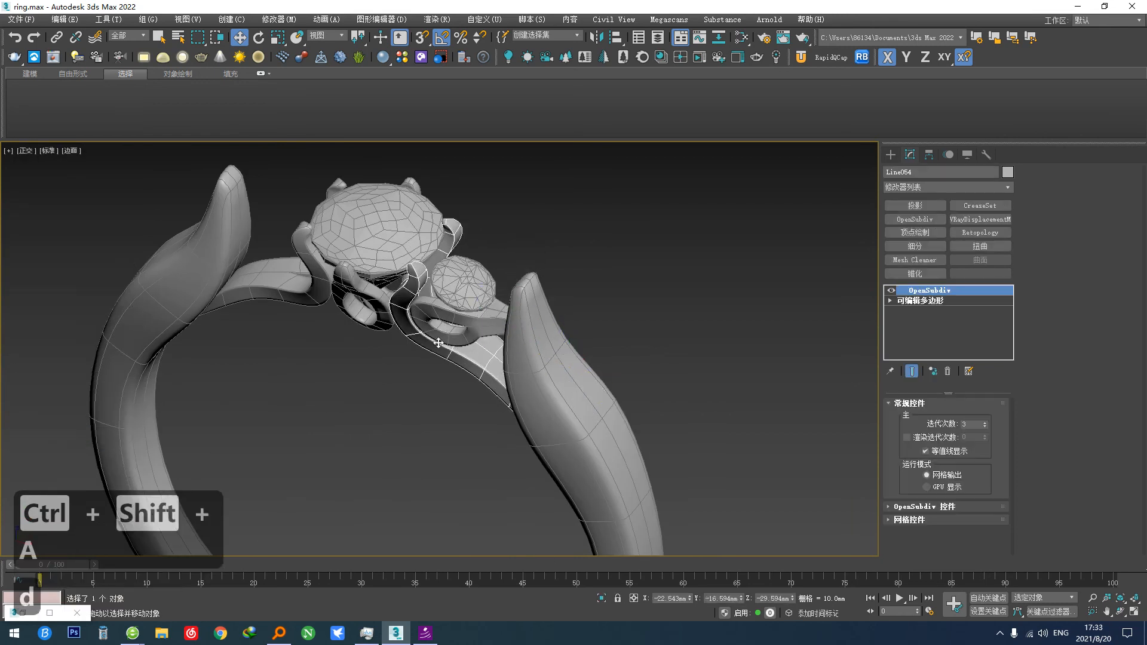
key(ctrl+shift+a)
drag(502, 342, 541, 361)
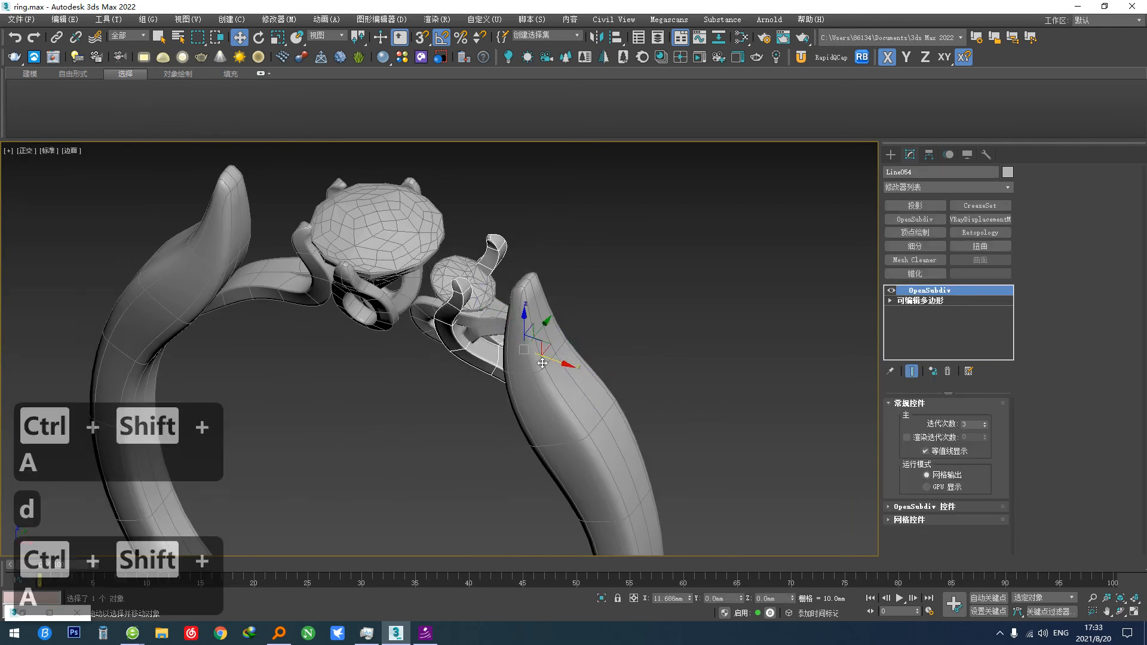
key(ctrl+z)
key(grave)
click(541, 361)
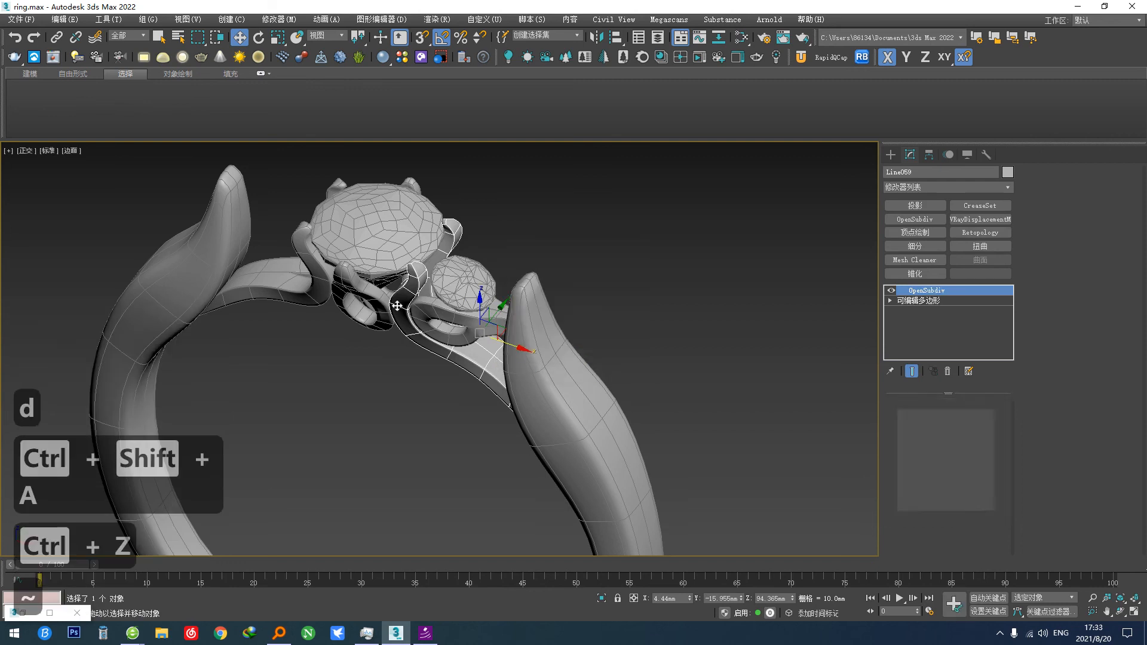
Step: Delete all polygons of the cloned strip except the upper section of its front prong
scroll(409, 337, up, 3)
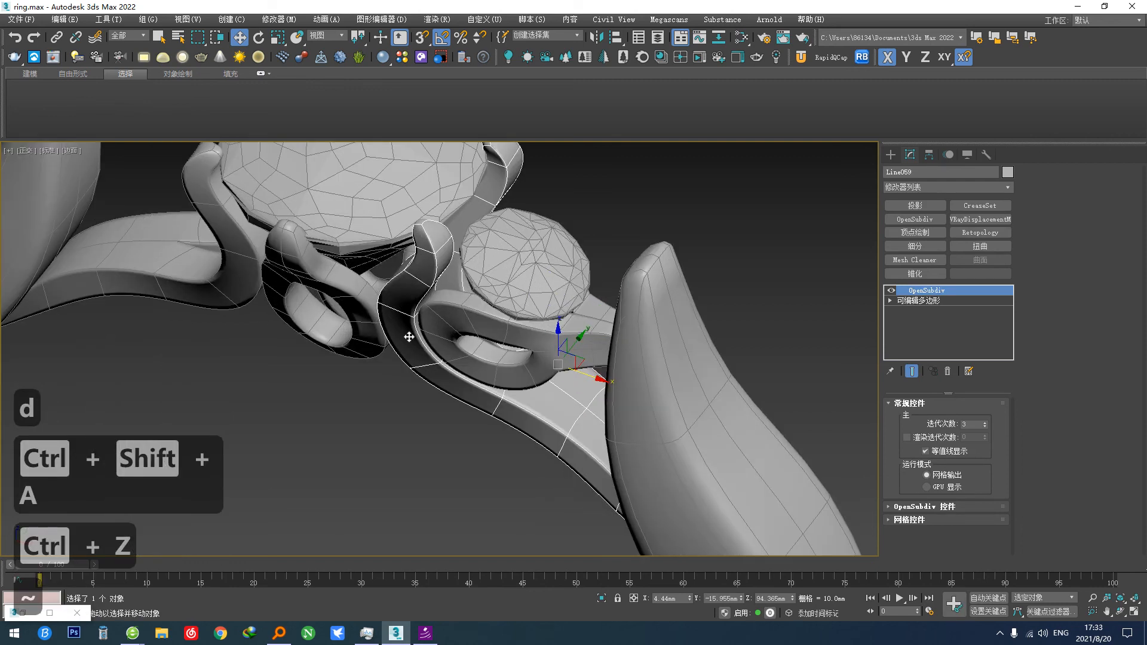
click(931, 301)
click(959, 418)
alt+middle_drag(401, 309, 390, 294)
middle_drag(390, 294, 389, 382)
drag(398, 295, 398, 295)
key(a)
alt+middle_drag(401, 298, 516, 307)
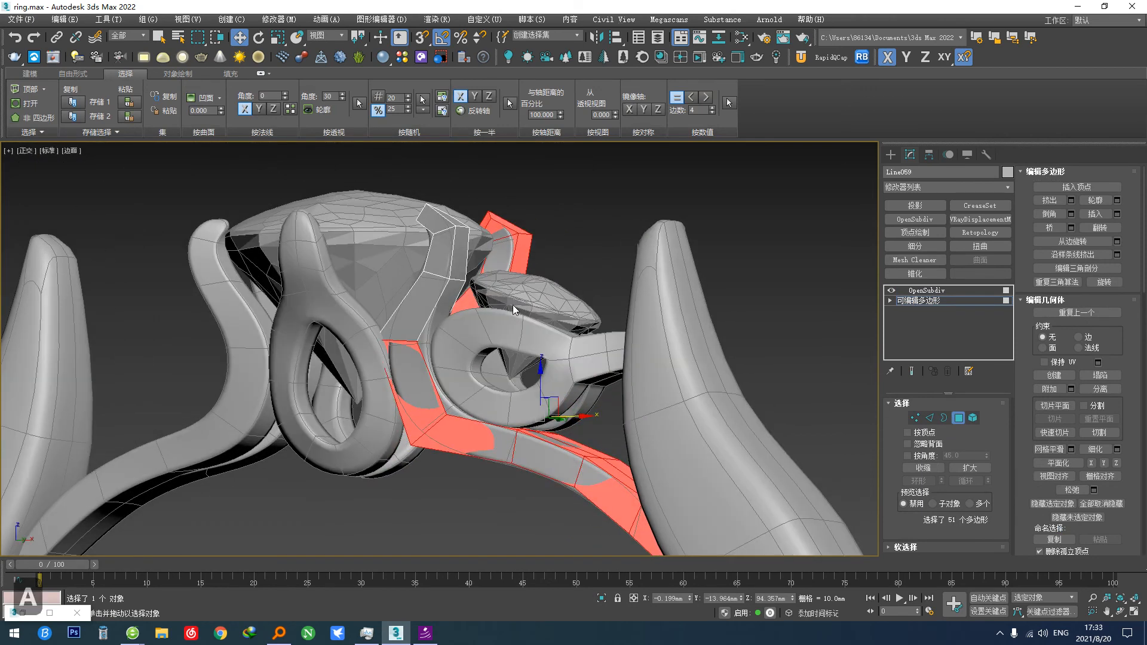
key(Delete)
click(959, 418)
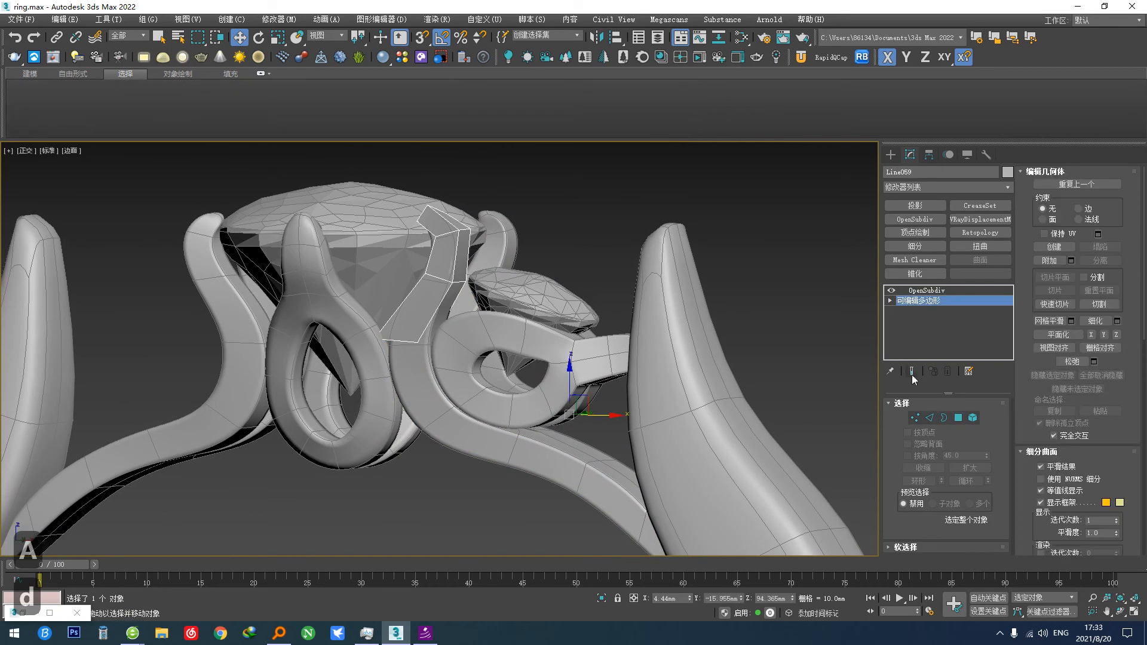
Step: Display the subdivided result, center the pivot on the prong piece and move it to the side gem
click(912, 372)
key(ctrl+shift+a)
drag(449, 279, 526, 279)
alt+middle_drag(526, 287, 534, 371)
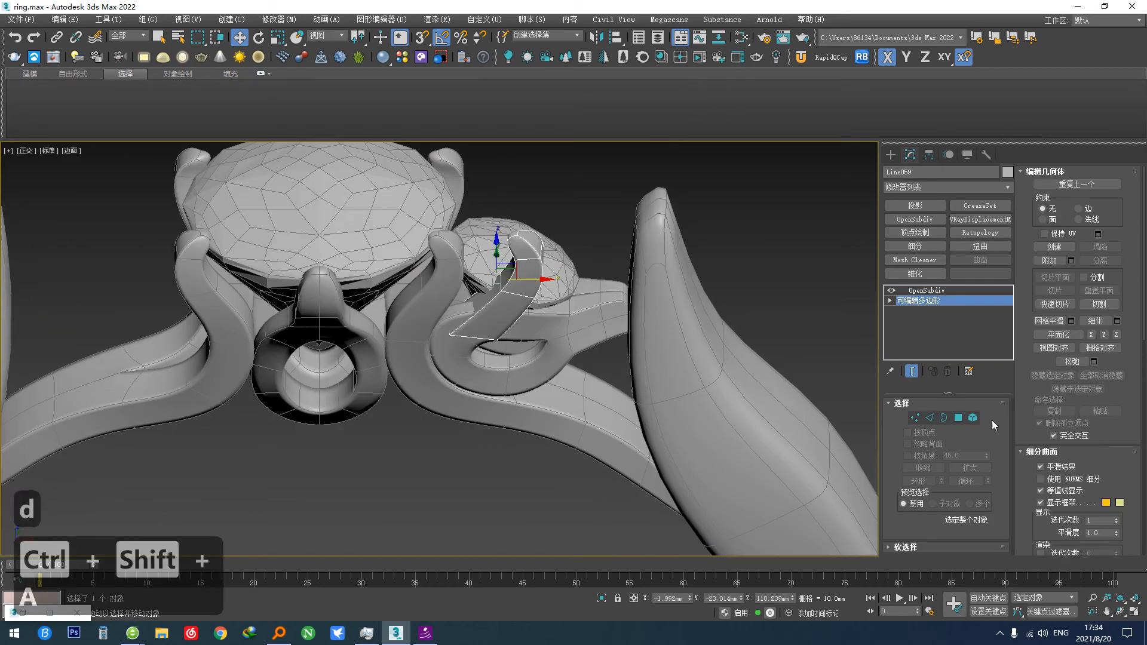
Step: Scale the prong element down and flip its direction beside the side gem
click(972, 418)
scroll(508, 281, up, 3)
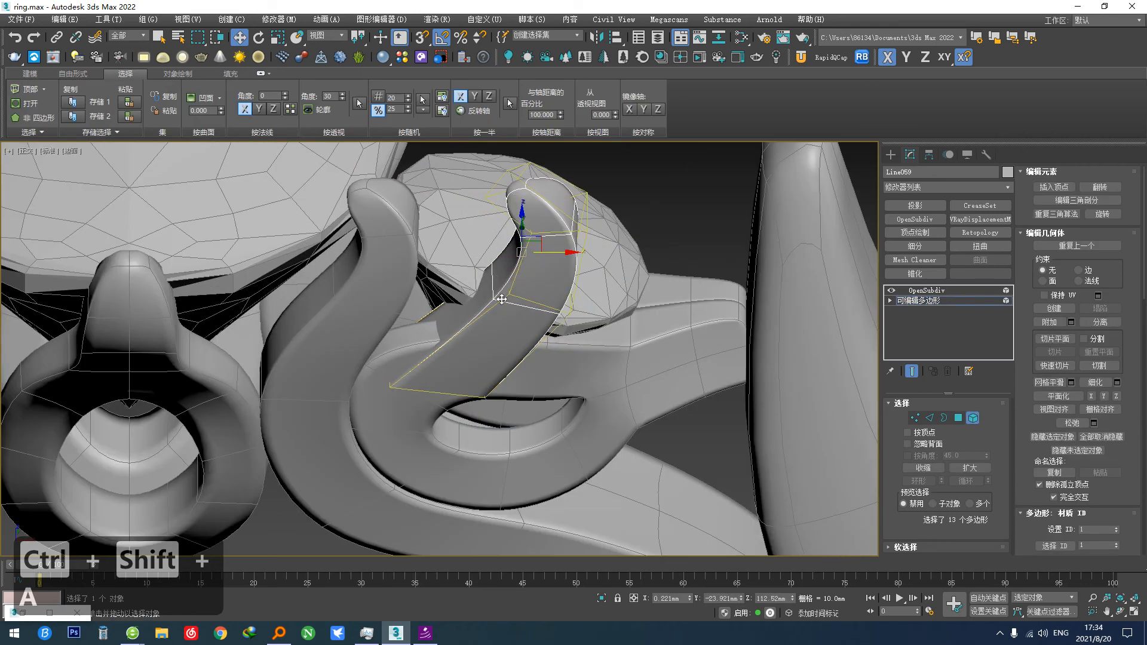
key(r)
drag(519, 270, 421, 264)
key(e)
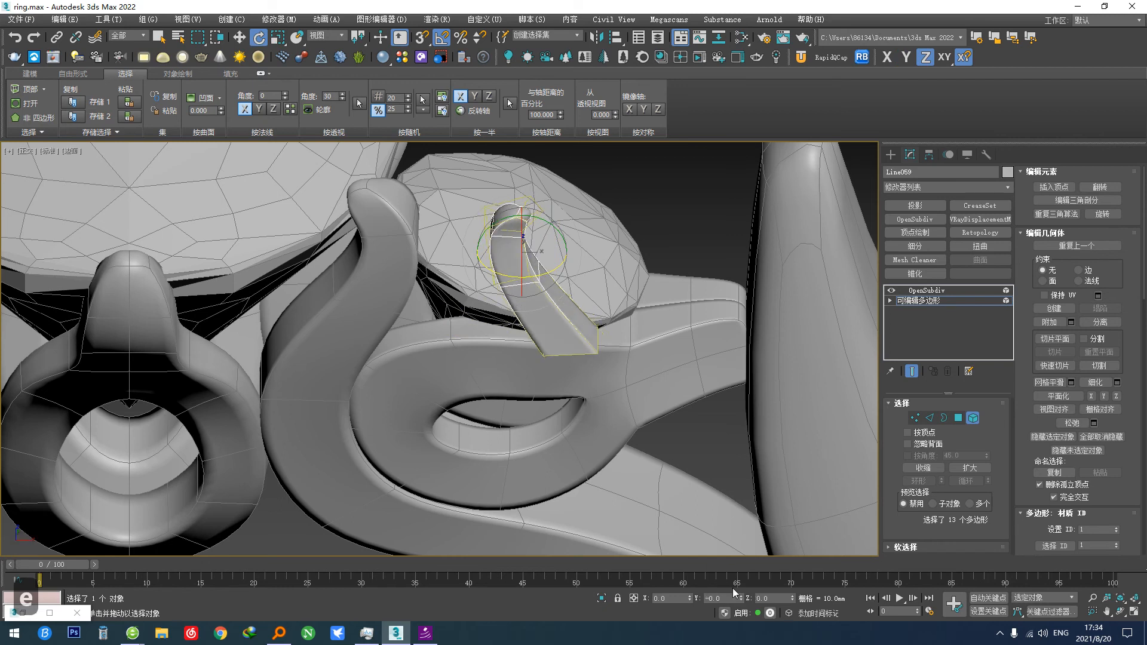
Step: Rotate the prong element to face the side gem and lower it against the gem's edge
middle_drag(628, 411, 609, 454)
alt+middle_drag(562, 382, 502, 402)
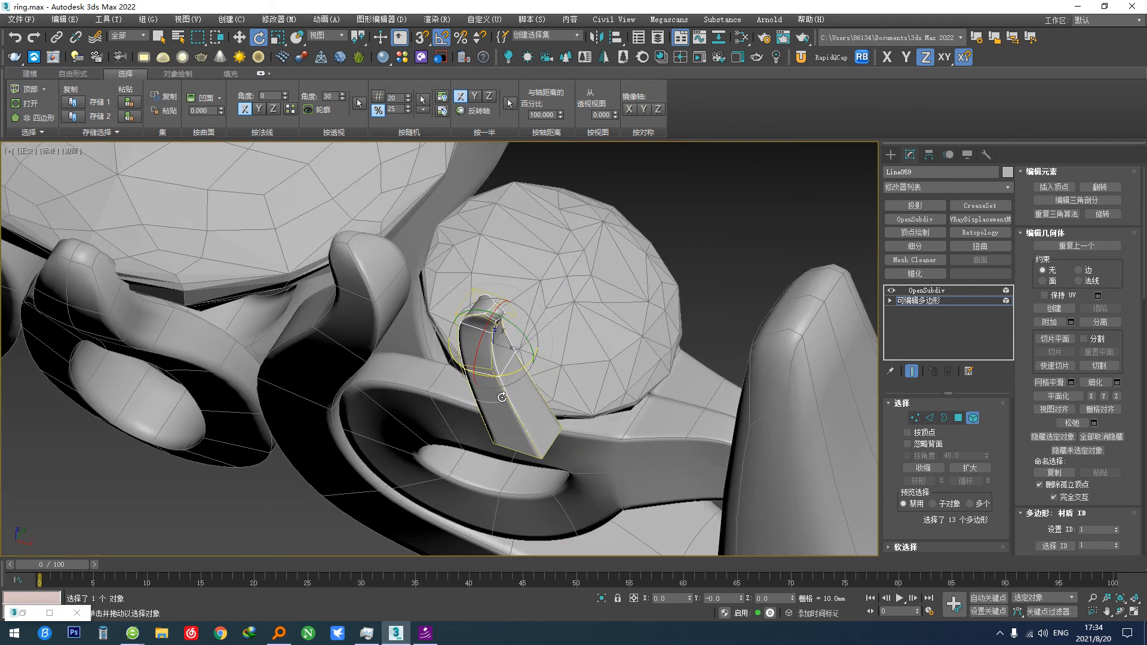
drag(509, 374, 442, 328)
key(w)
alt+middle_drag(447, 357, 474, 313)
scroll(418, 308, up, 2)
drag(428, 294, 433, 357)
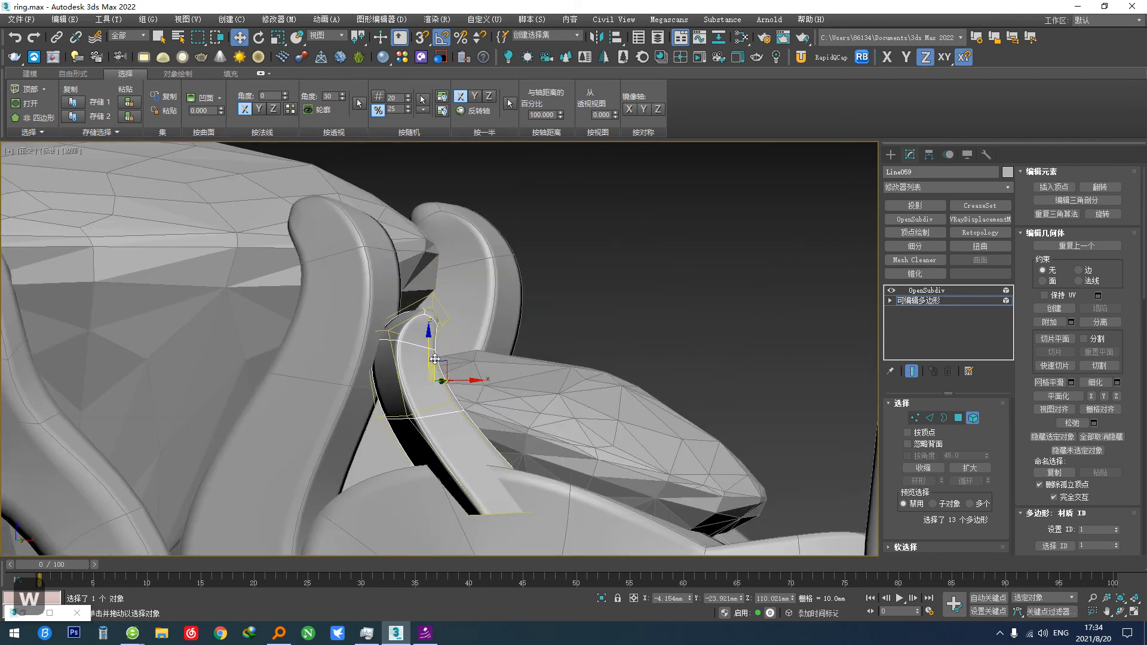
Step: Adjust the prong's middle ring of vertices to bend it along the side gem
key(1)
alt+middle_drag(433, 356, 485, 312)
drag(485, 312, 484, 308)
alt+middle_drag(485, 307, 360, 371)
drag(360, 371, 458, 388)
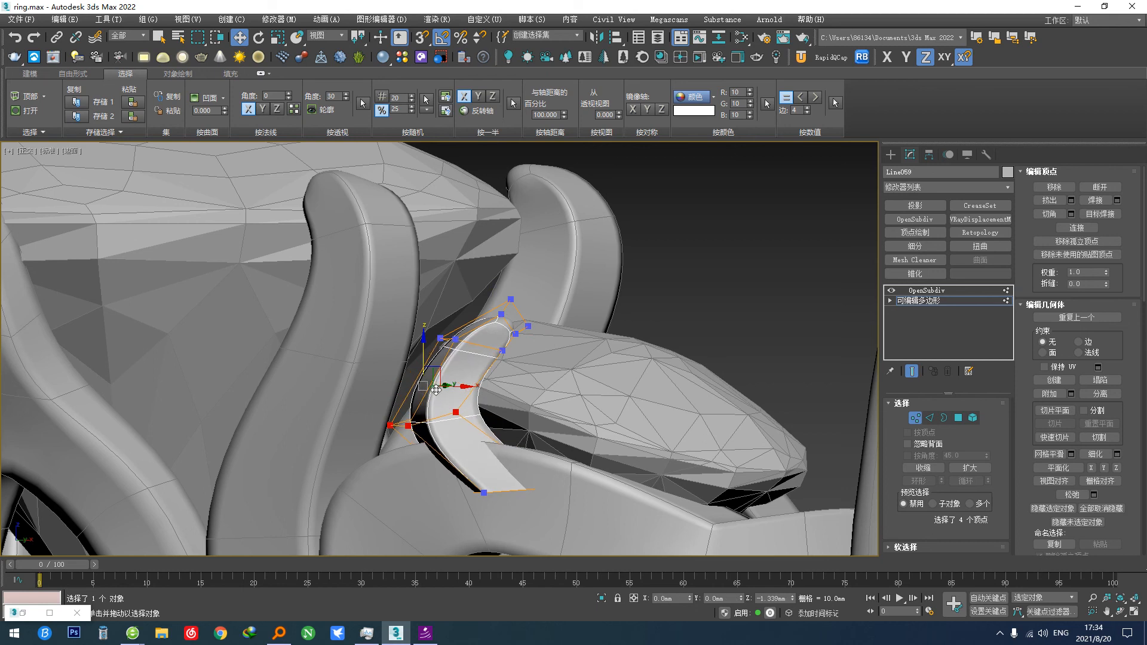
Step: Delete the bottom section of polygons from the prong
click(957, 418)
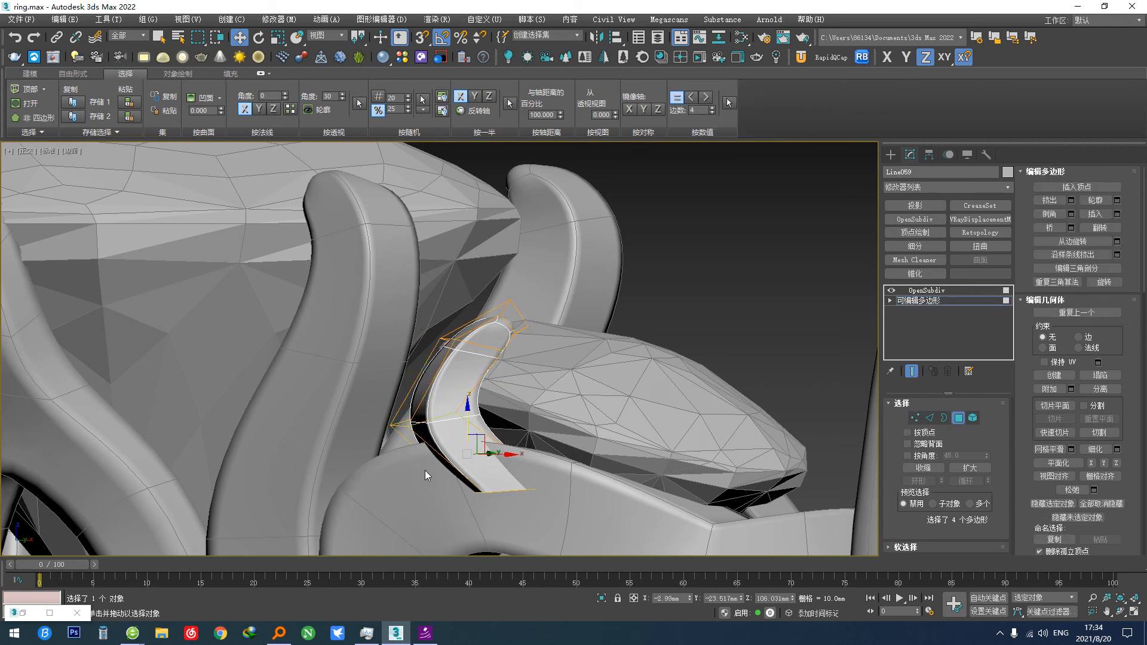
key(d)
alt+middle_drag(433, 432, 432, 432)
Step: Lower the prong's base vertices onto the looped ornament and adjust the individual base corners
key(1)
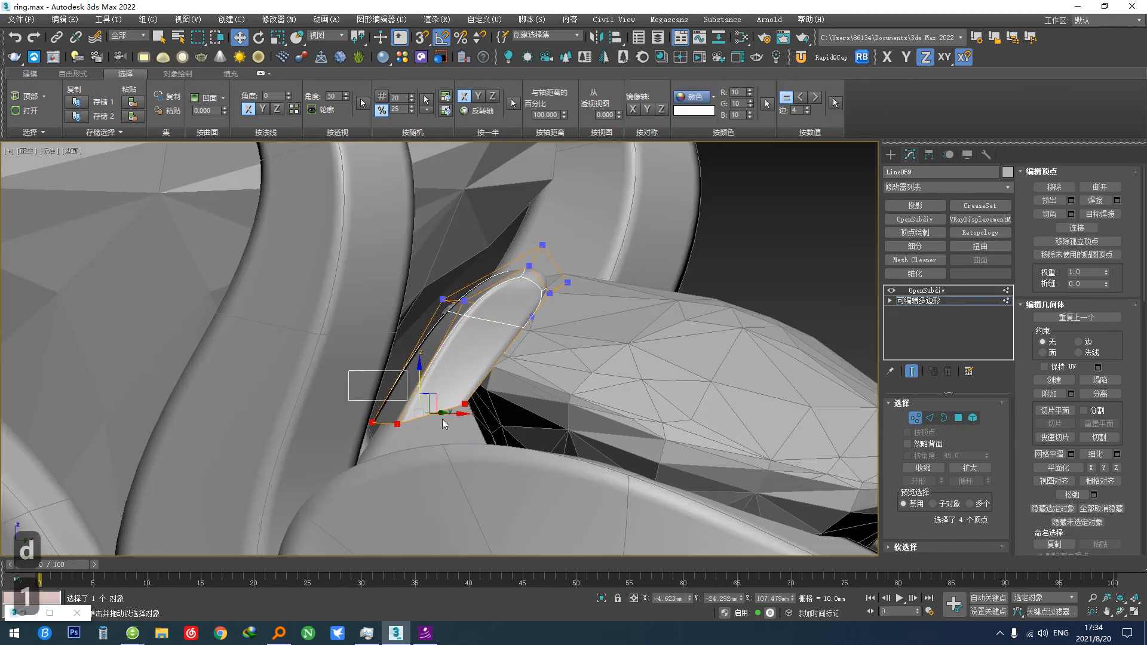
drag(424, 392, 426, 429)
alt+middle_drag(425, 429, 456, 443)
drag(456, 443, 501, 450)
mouse_move(491, 496)
mouse_down()
mouse_move(455, 464)
mouse_move(488, 479)
mouse_move(482, 485)
mouse_up()
drag(378, 451, 447, 457)
alt+middle_drag(447, 457, 401, 469)
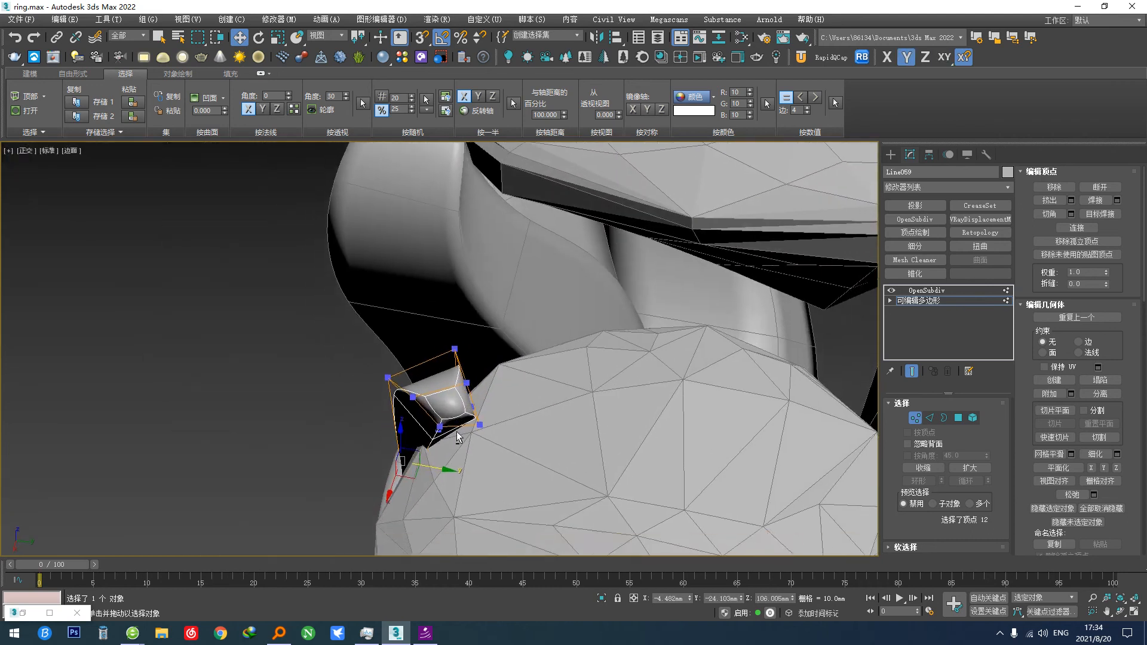
Step: Move the prong's four tip vertices closer to the side gem in the front view
key(f)
scroll(522, 370, up, 2)
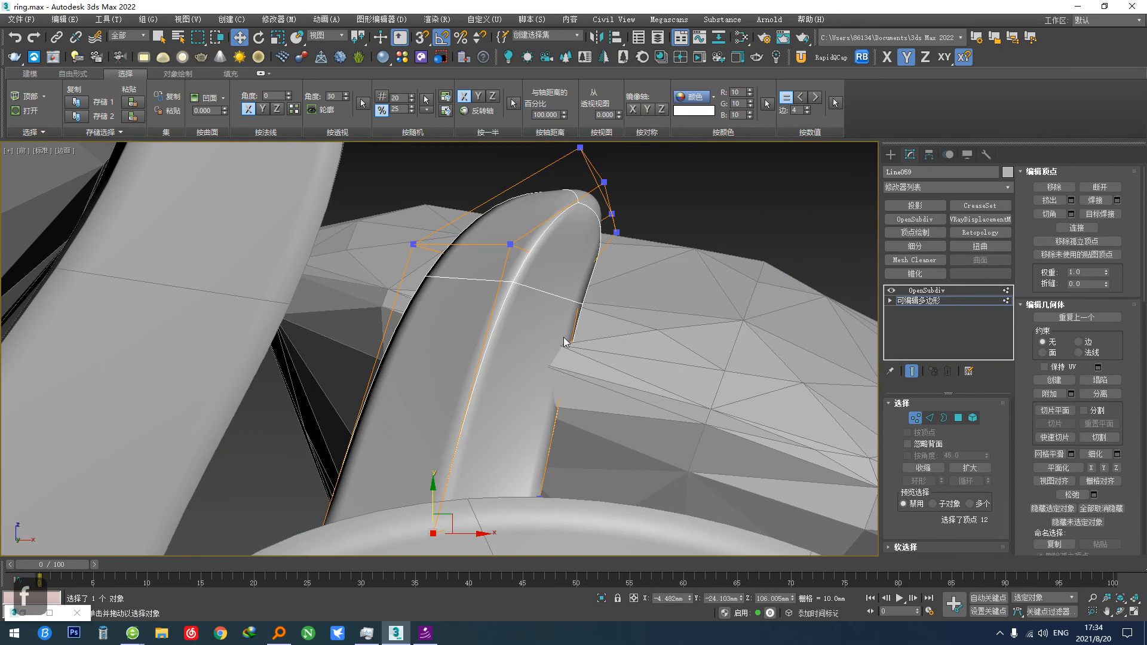
middle_drag(542, 278, 536, 335)
drag(627, 314, 597, 275)
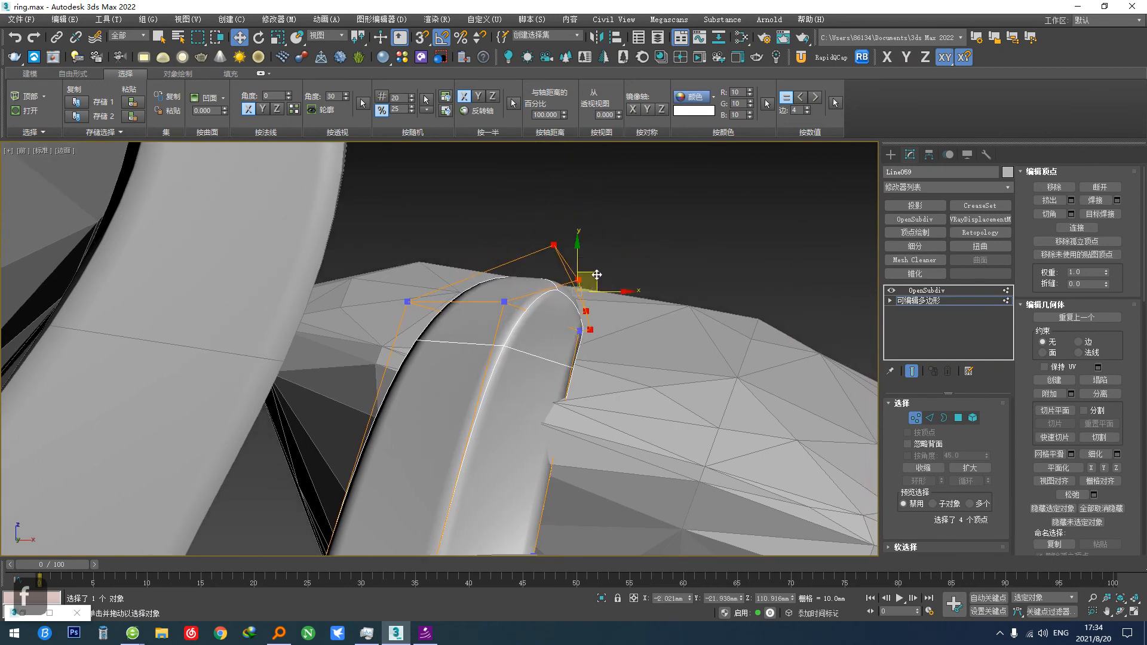
Step: Lower the prong's middle ring of edges, then move and rotate the tip edges toward the gem
key(2)
drag(520, 302, 499, 387)
click(598, 266)
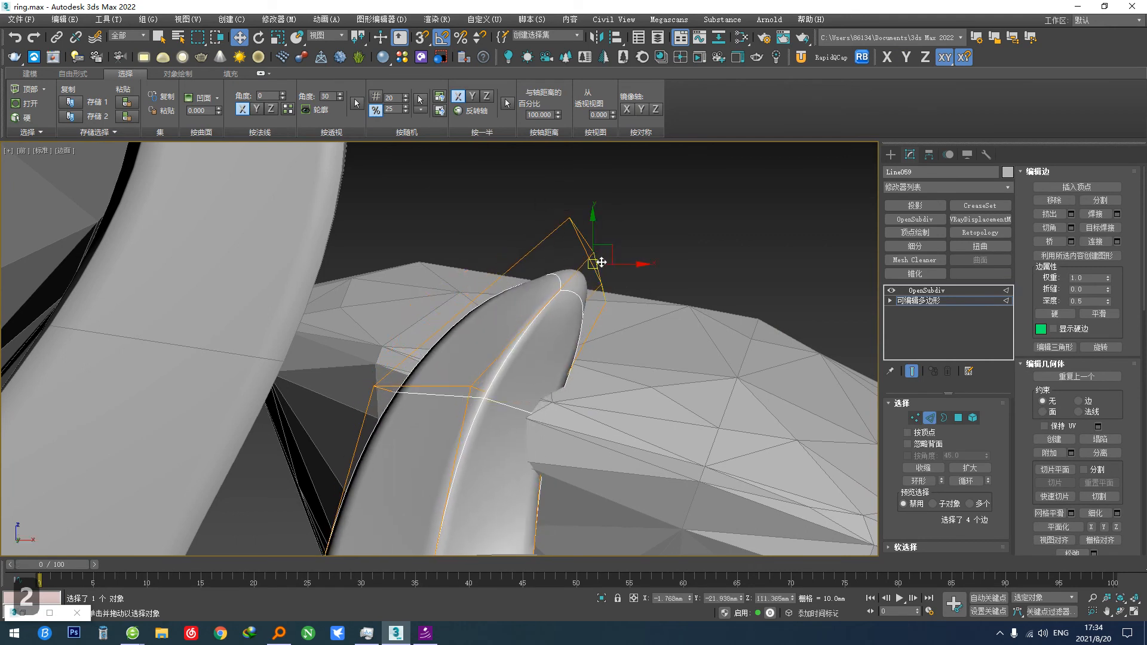
drag(601, 257, 586, 271)
key(e)
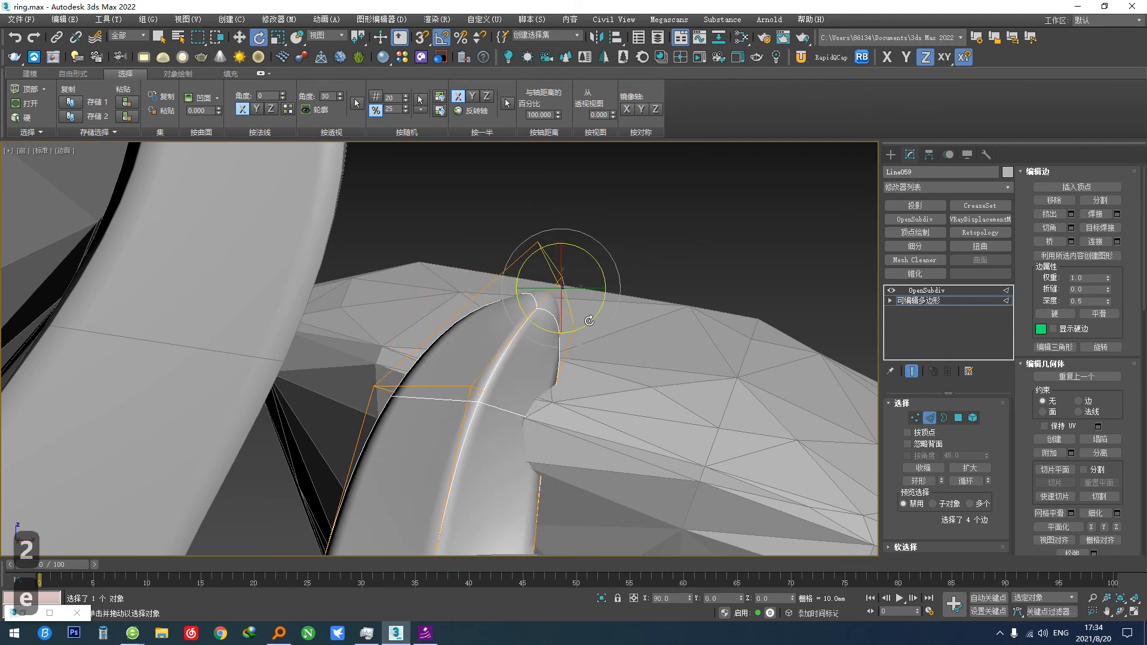
drag(590, 320, 605, 294)
Step: Adjust the inner corner vertex of the prong's middle ring with the help of wireframe display
alt+middle_drag(605, 293, 429, 400)
key(F3)
key(F3)
alt+middle_drag(460, 389, 517, 343)
key(1)
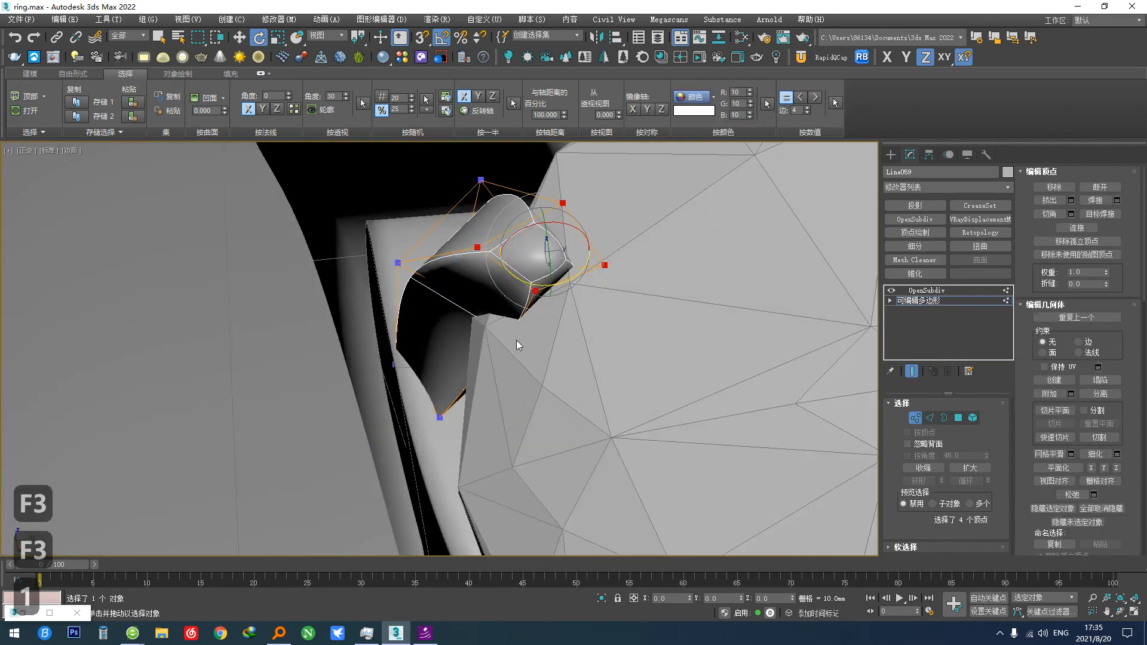
key(F3)
key(w)
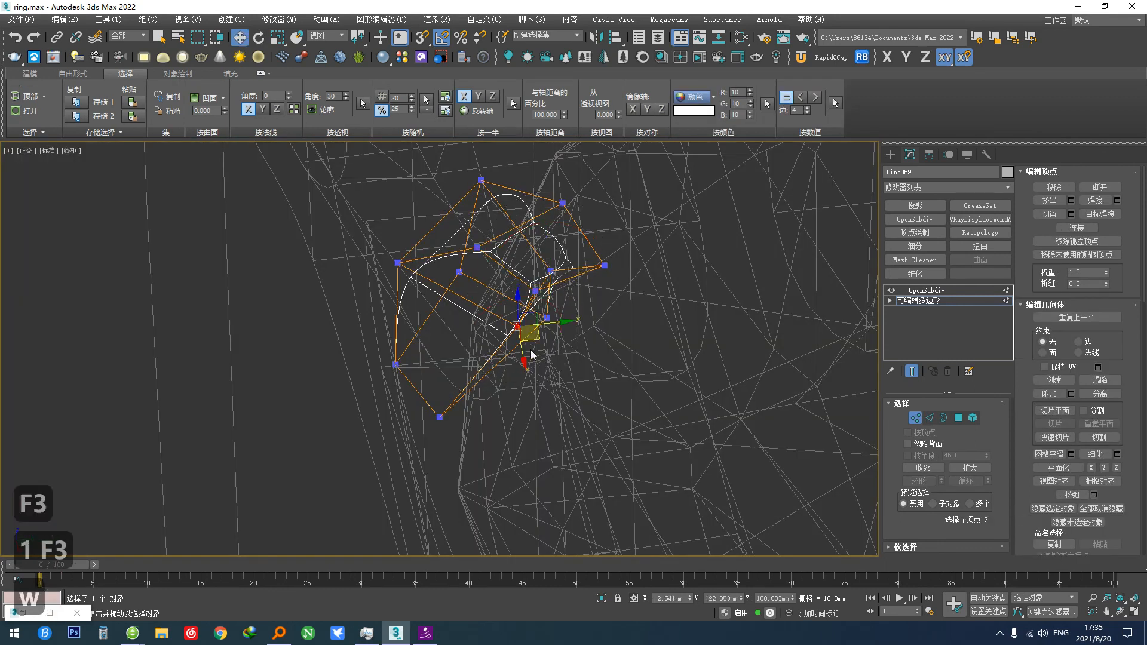
mouse_move(539, 338)
alt+middle_down()
mouse_move(500, 333)
mouse_move(482, 392)
mouse_move(458, 381)
mouse_move(531, 349)
mouse_move(533, 391)
mouse_move(527, 373)
alt+middle_up()
key(F3)
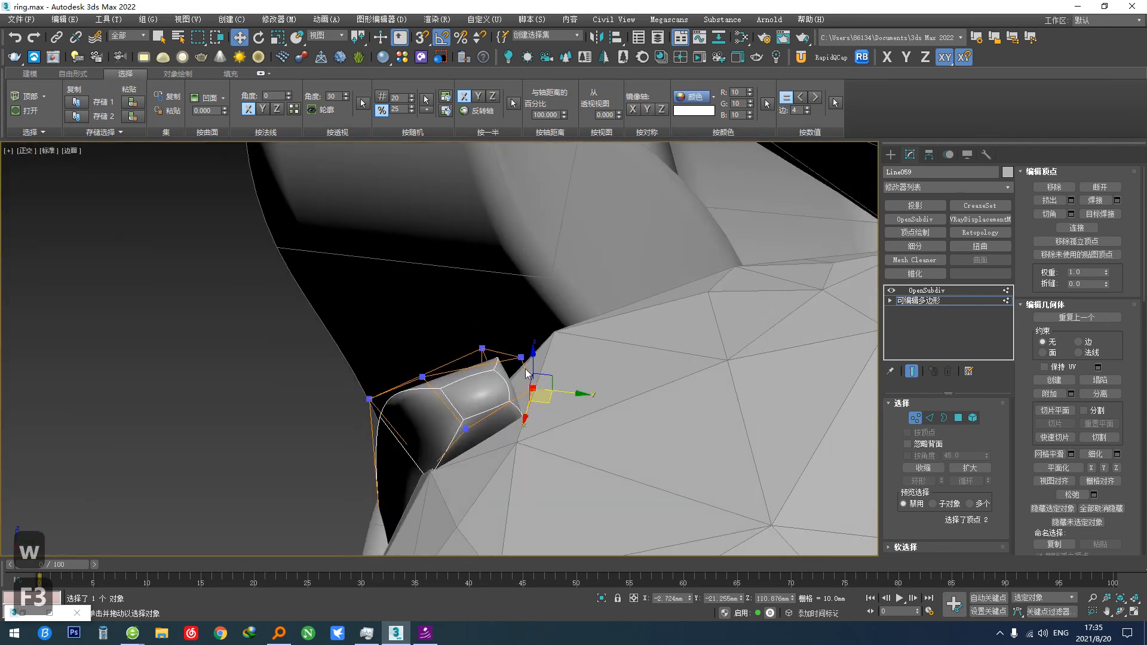
Step: Pull one tip corner vertex inward and shift a base corner vertex of the prong
click(522, 358)
drag(535, 365, 517, 363)
alt+middle_drag(517, 363, 436, 488)
drag(436, 483, 459, 499)
alt+middle_drag(459, 500, 455, 483)
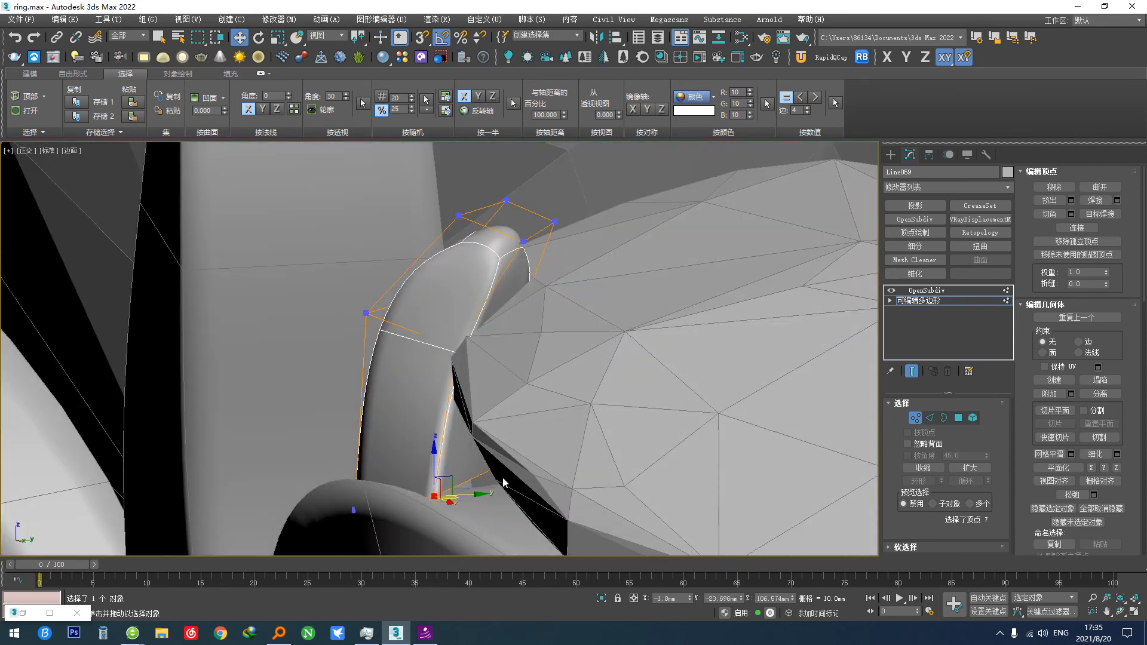
Step: Lower the hidden base corner vertex beside the side gem using wireframe display
key(F3)
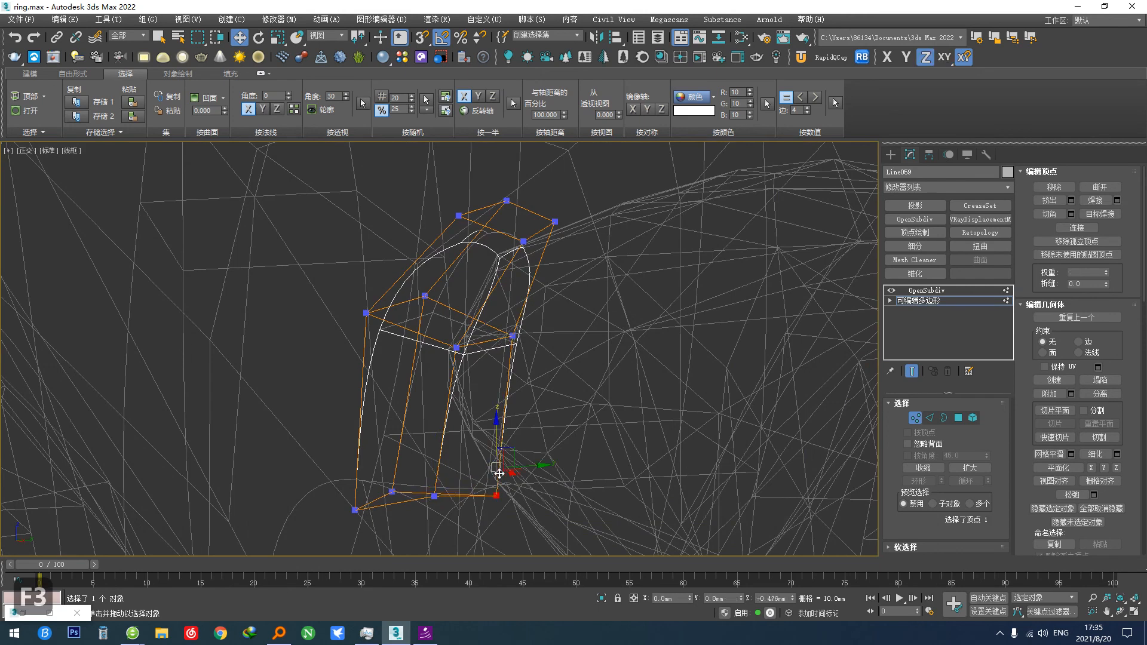
key(F3)
alt+middle_drag(499, 470, 497, 511)
middle_drag(497, 511, 489, 463)
Step: Move the prong's outer base corner vertices inward to narrow its foot on the looped ornament
click(458, 504)
alt+middle_drag(460, 502, 477, 526)
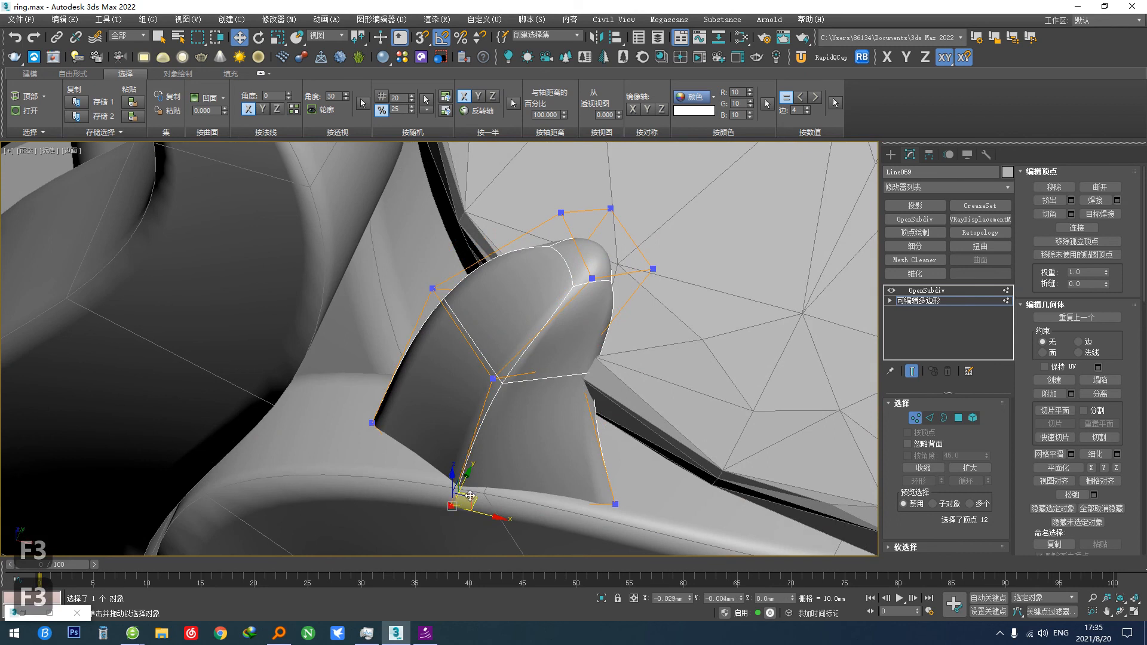
drag(470, 496, 436, 482)
click(618, 504)
drag(638, 499, 557, 467)
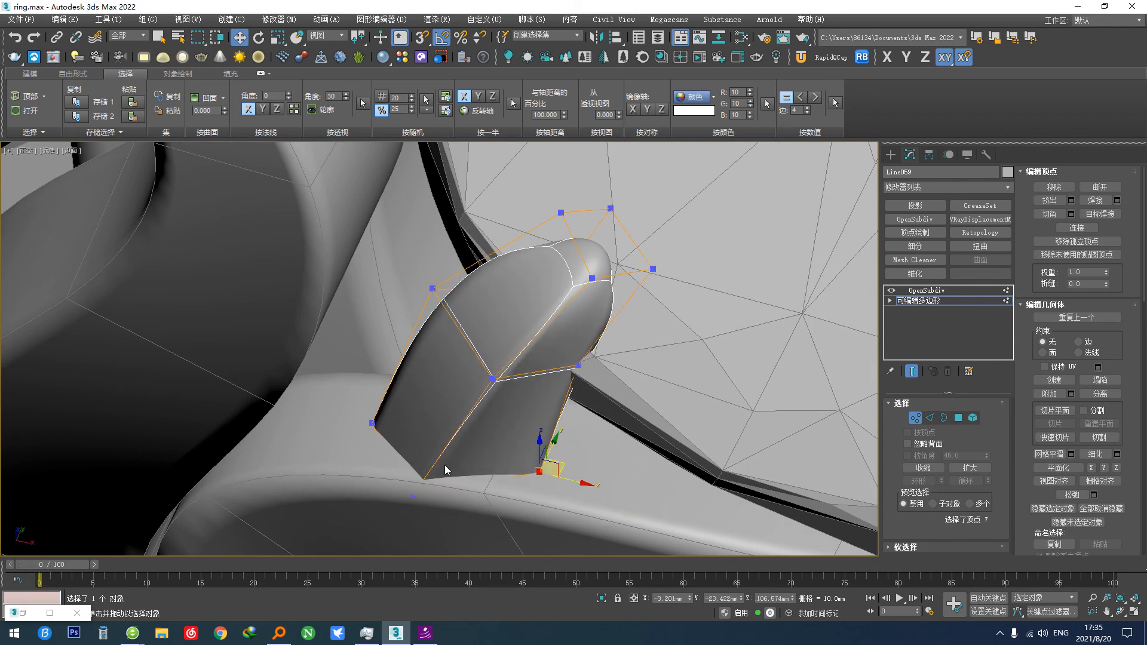
middle_drag(441, 471, 453, 529)
click(385, 480)
drag(400, 479, 418, 457)
alt+middle_drag(418, 456, 480, 476)
Step: Reposition the middle ring vertices on the prong's gem-facing side to smooth its curve
drag(573, 378, 543, 341)
alt+middle_drag(551, 362, 511, 424)
click(514, 358)
drag(514, 338, 514, 344)
alt+middle_drag(514, 344, 513, 448)
Step: Nudge the gem-side base vertex and the middle vertex above it away from the side gem
click(485, 490)
alt+middle_drag(485, 489, 469, 557)
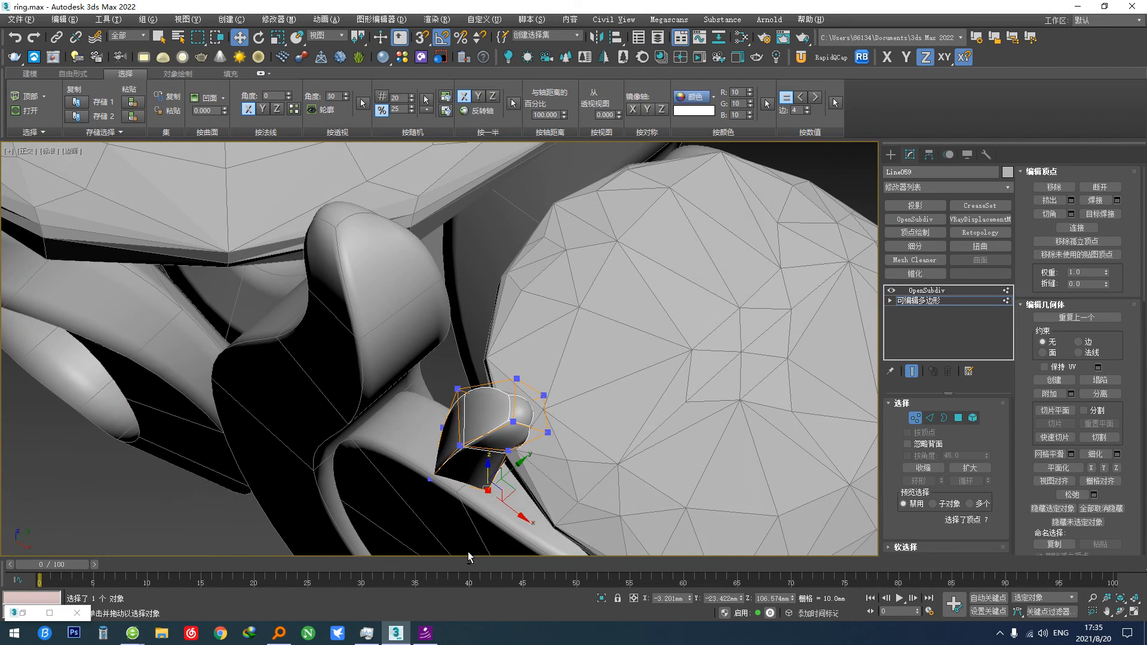
drag(512, 494, 508, 498)
click(511, 454)
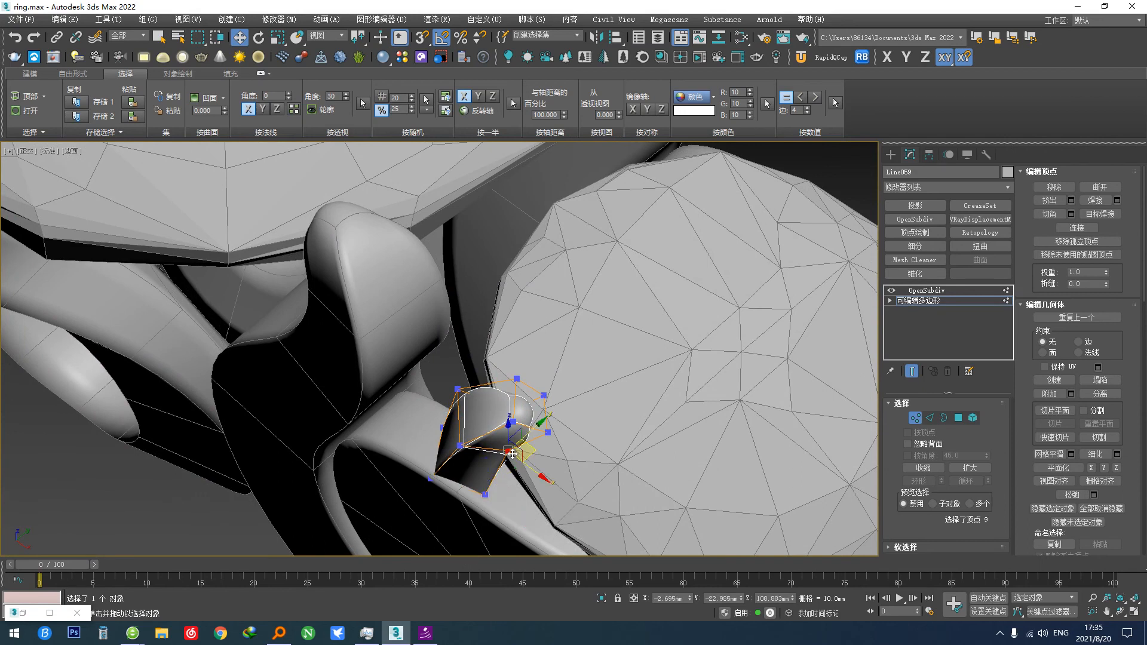
drag(533, 453, 529, 462)
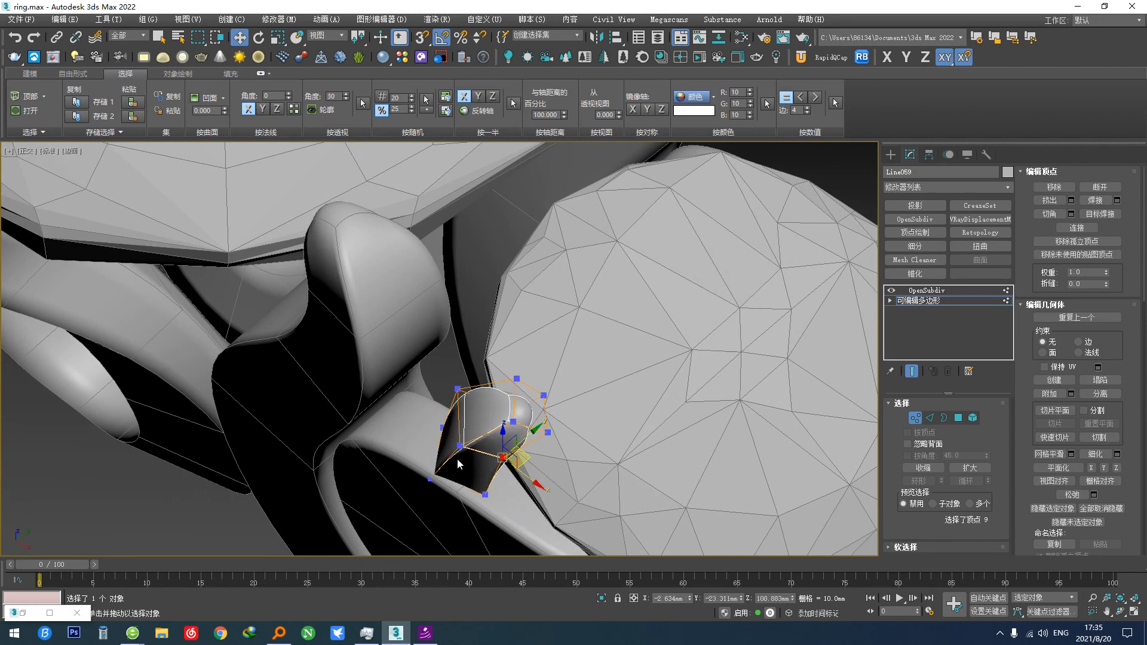
Step: Shift the side vertices of the prong from tip to base inward, using wireframe display to reach the hidden ones
alt+middle_drag(458, 459, 491, 497)
click(518, 397)
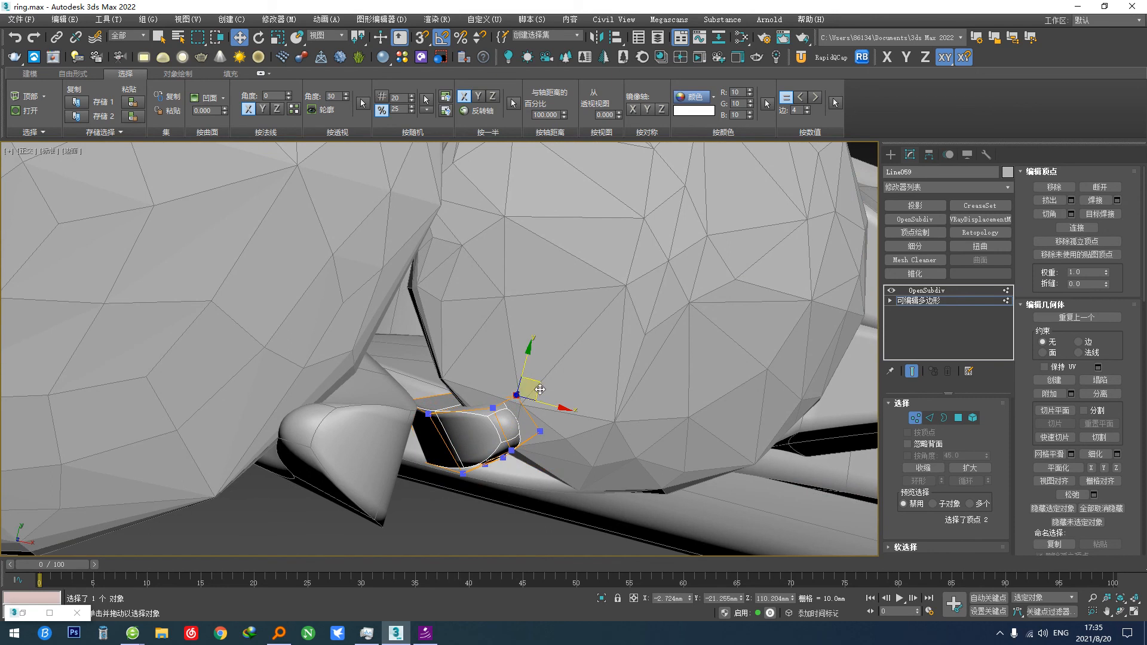
click(494, 408)
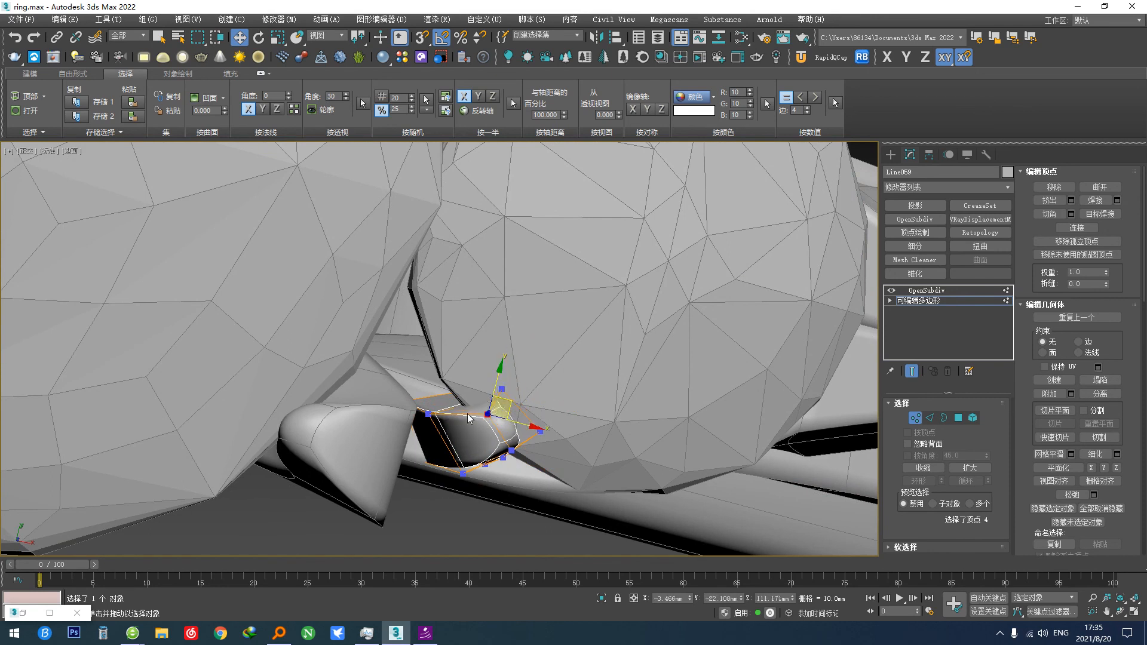
key(F3)
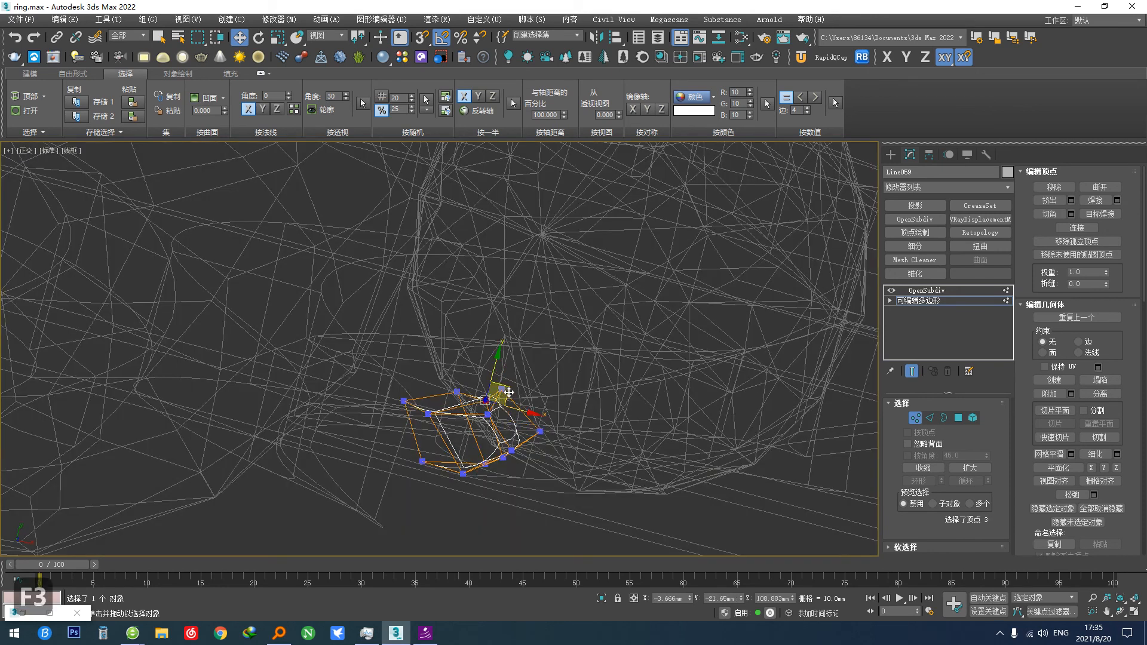
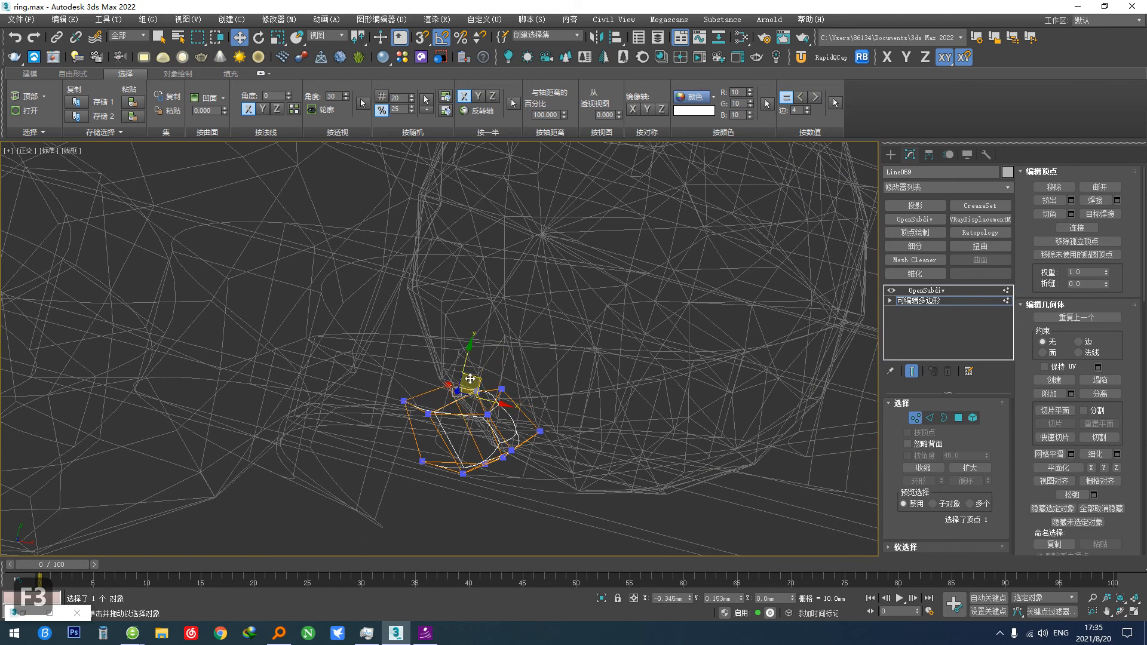
key(F3)
alt+middle_drag(470, 378, 480, 307)
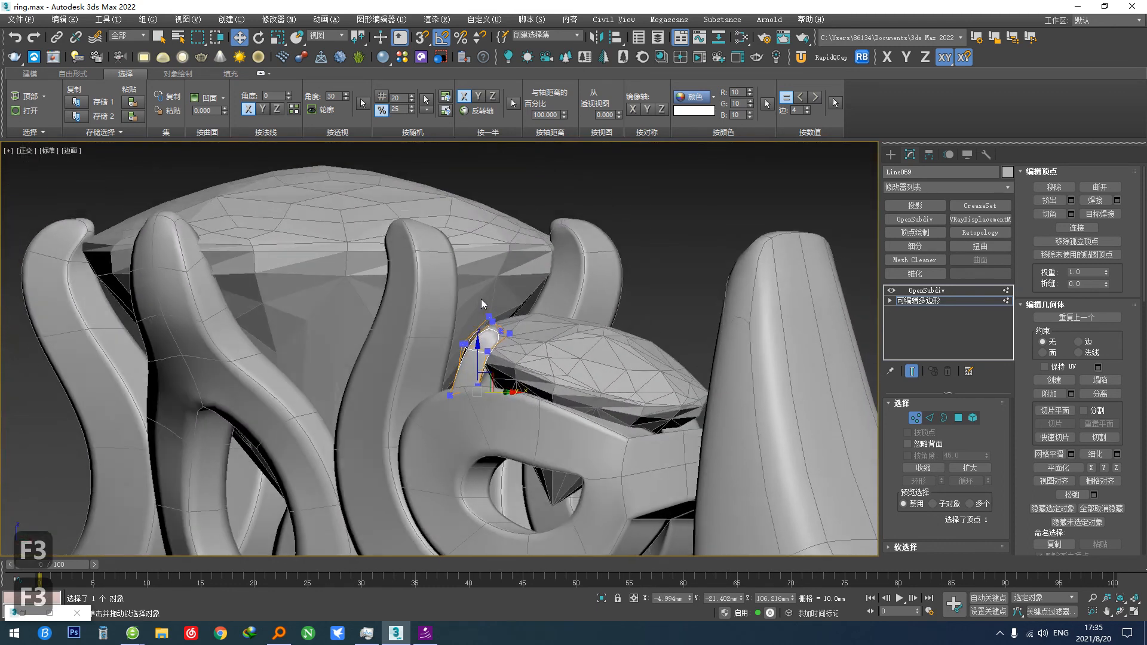
Step: Nudge the prong's lower gem-side edge and middle corner vertex to refine its bend against the side gem
scroll(489, 389, up, 6)
key(2)
click(490, 396)
alt+middle_drag(490, 397, 523, 412)
drag(529, 390, 533, 380)
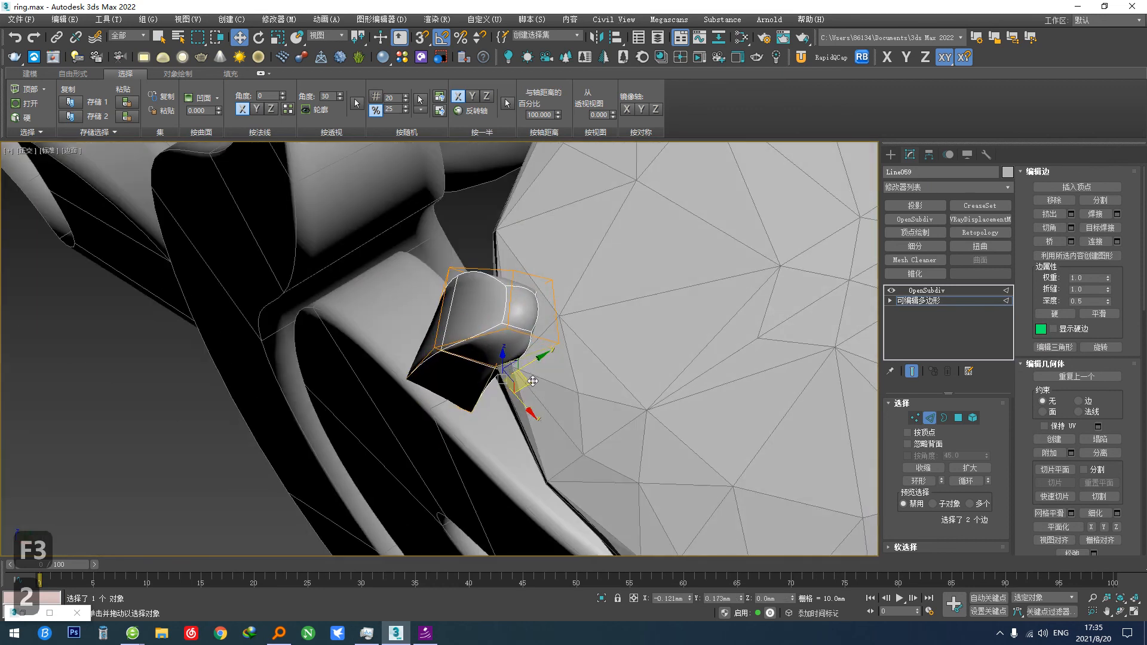
key(1)
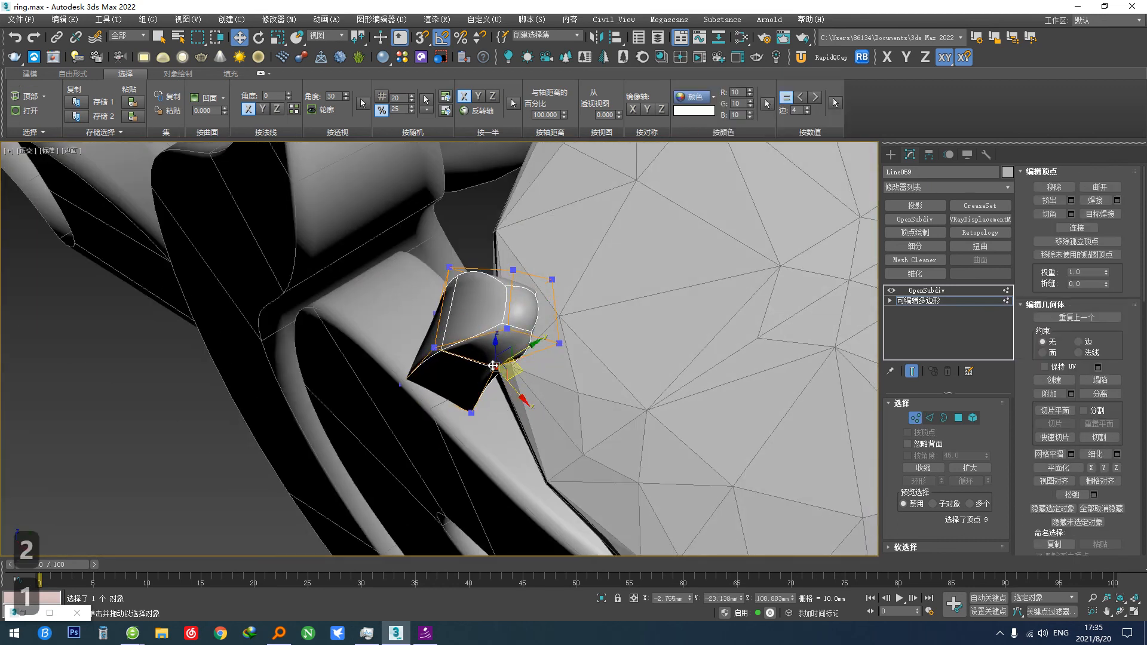
drag(518, 372, 523, 382)
alt+middle_drag(522, 382, 575, 424)
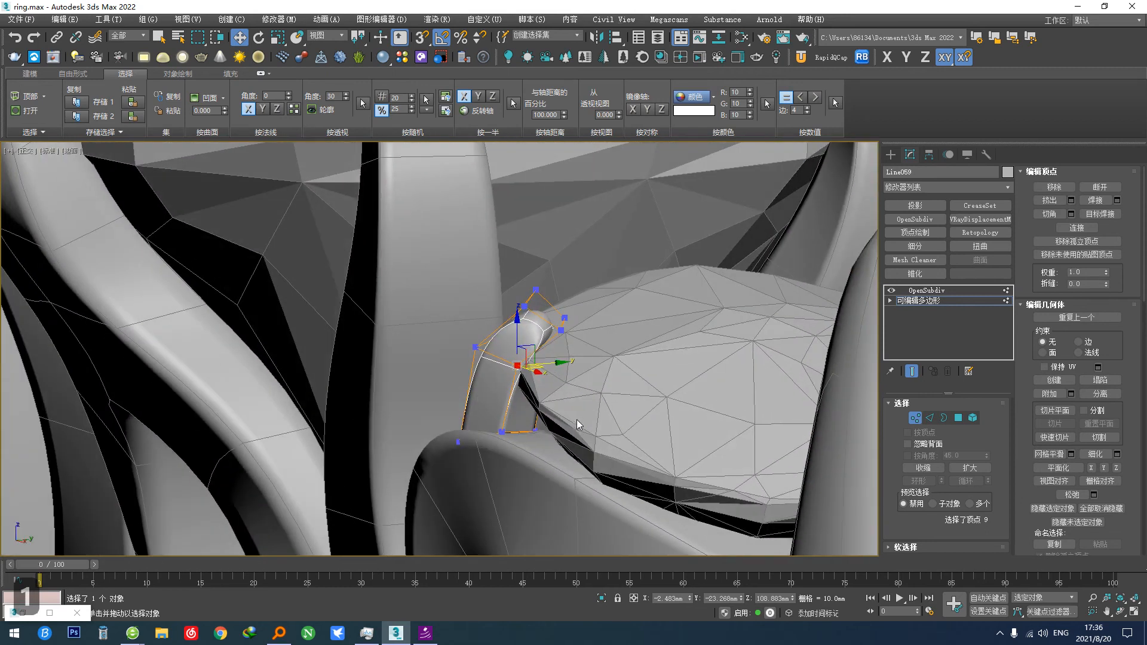
Step: Select the prong's open base border and set its crease to 1.0
click(944, 418)
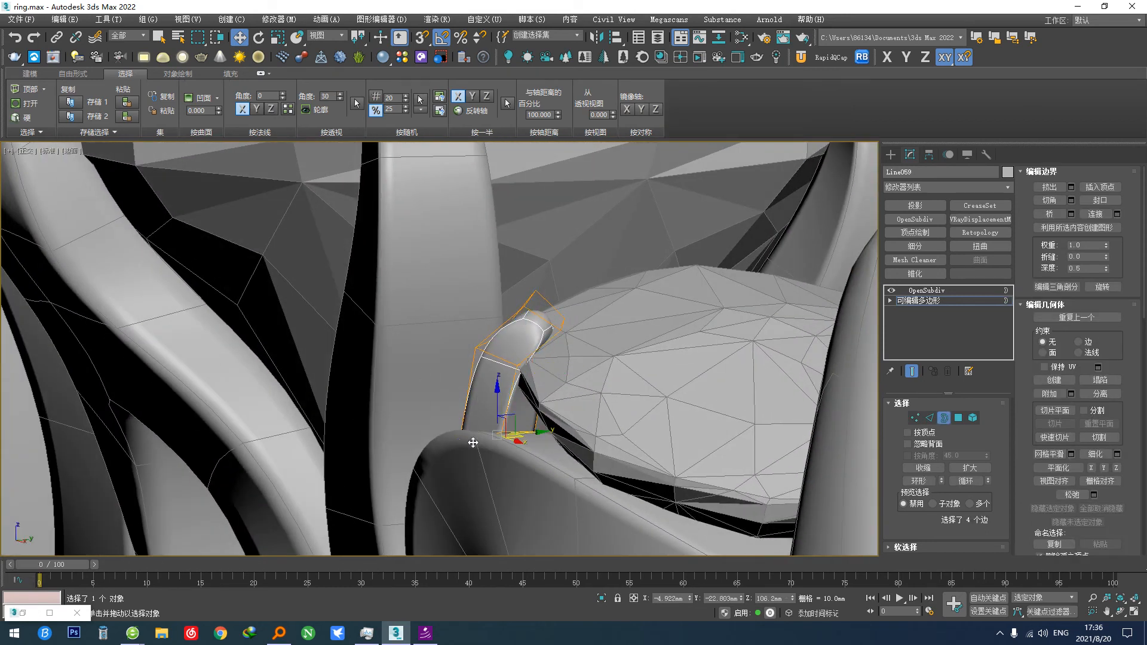
key(ctrl+r)
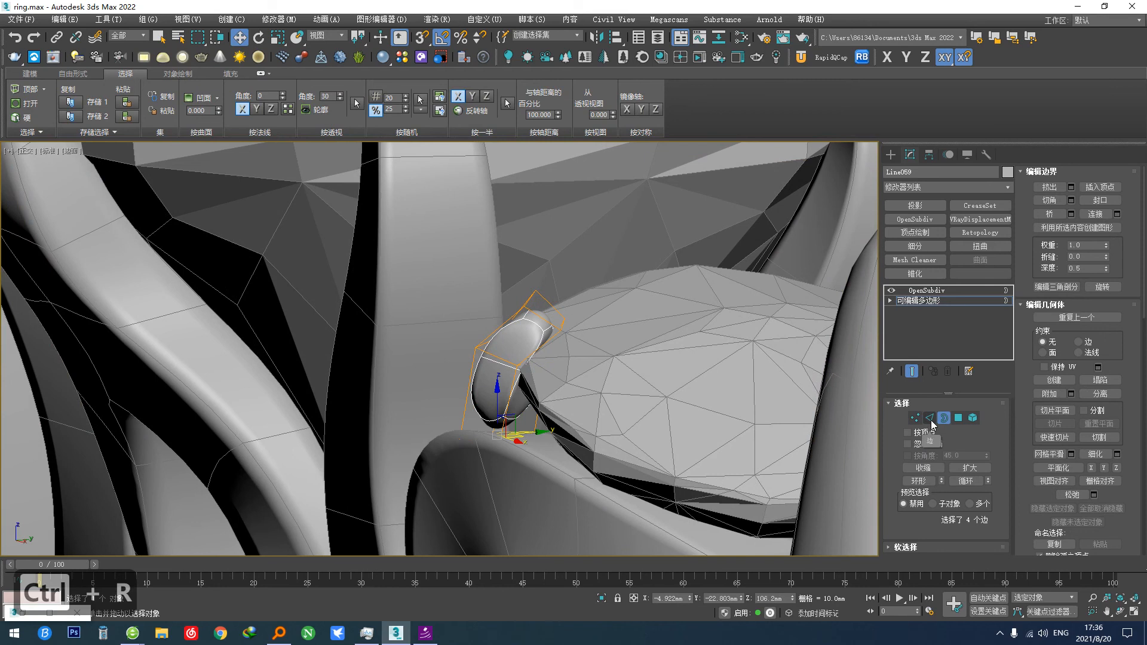
drag(1106, 256, 1105, 223)
scroll(581, 441, up, 5)
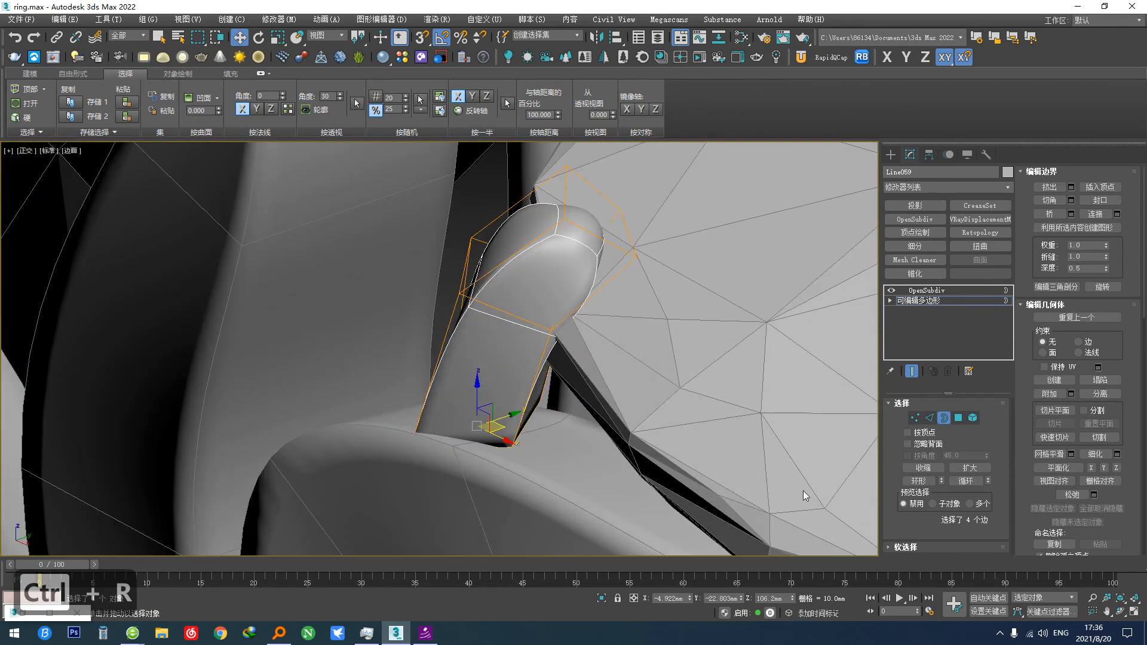
Step: Lower the prong's base corner vertices along Z to sink its foot into the looped ornament and finish vertex editing
key(1)
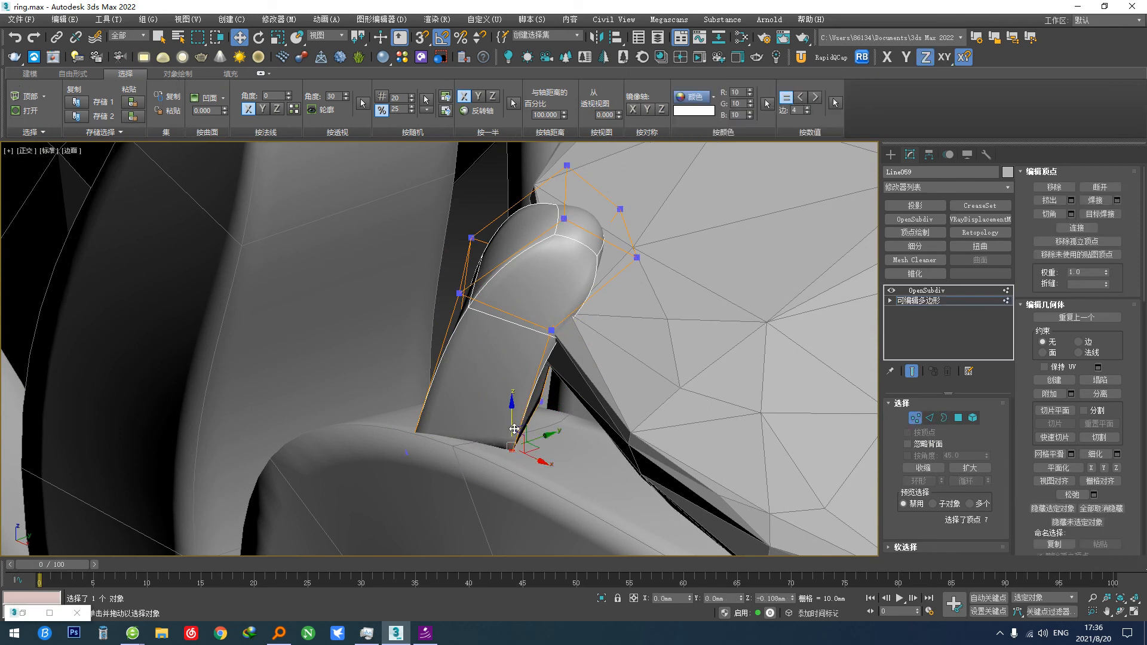
alt+middle_drag(516, 435, 517, 474)
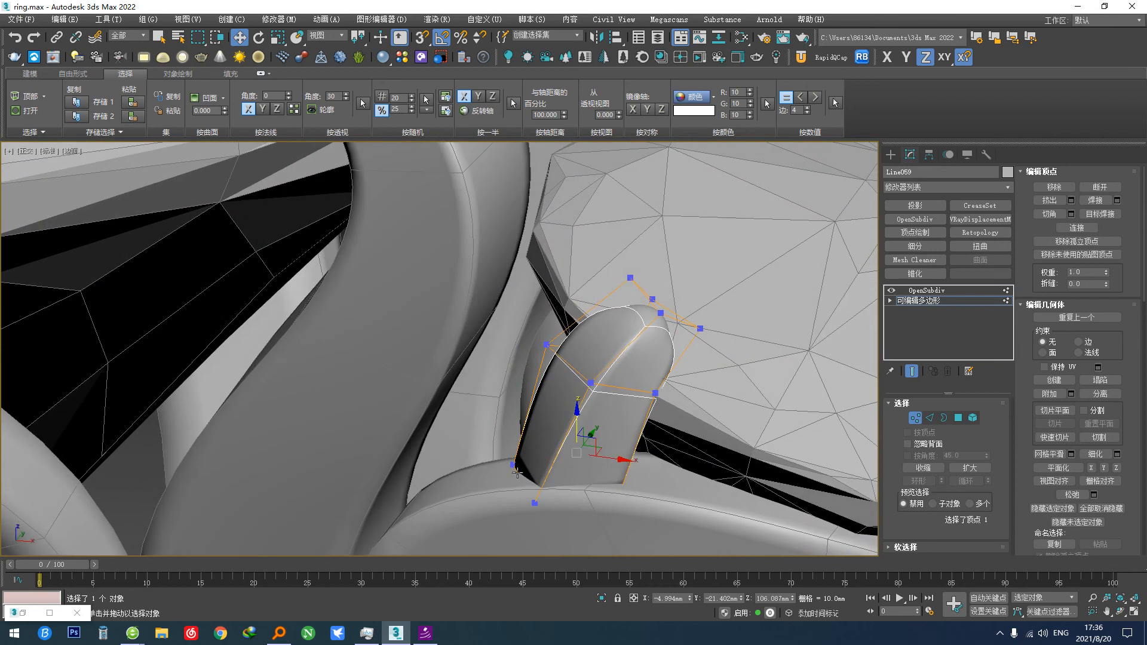
click(909, 422)
alt+middle_drag(476, 406, 674, 471)
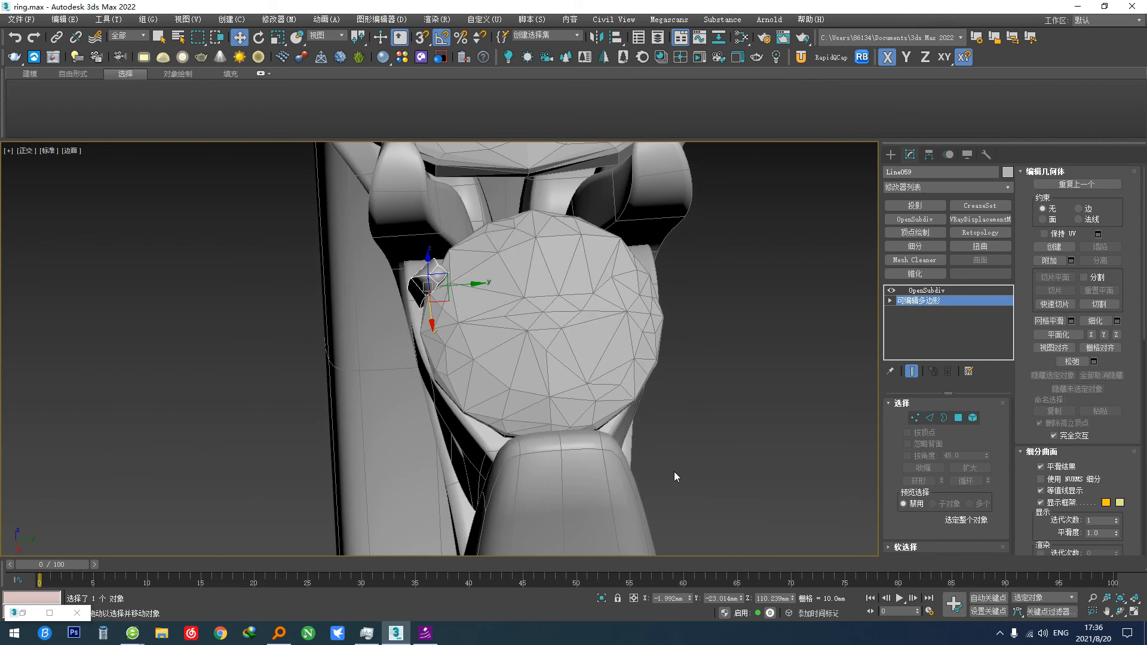
Step: Try to mirror the prong across Y as an instance from a pivot snapped to the large claw below the side gem
key(ctrl+shift+d)
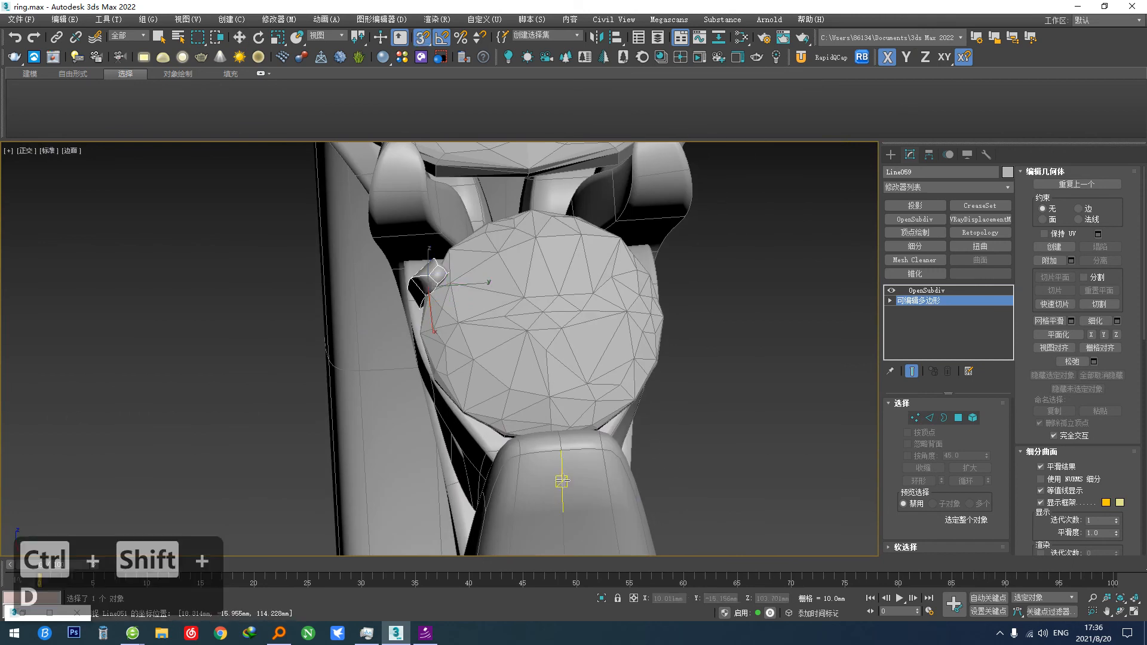
scroll(561, 484, up, 4)
key(s)
key(w)
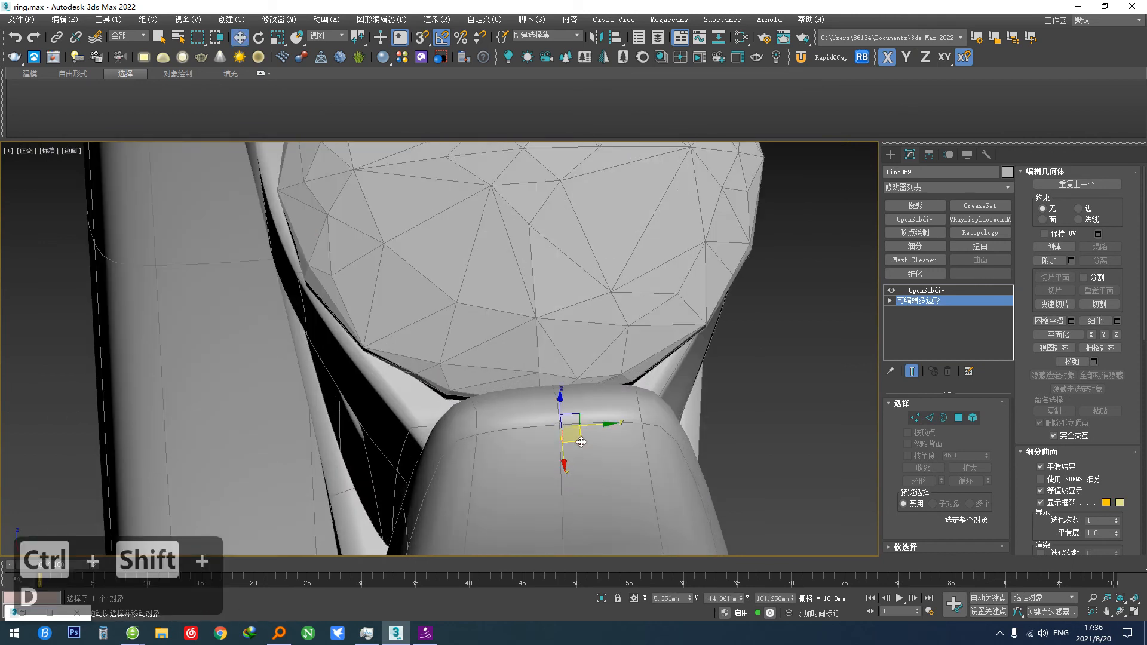
click(597, 39)
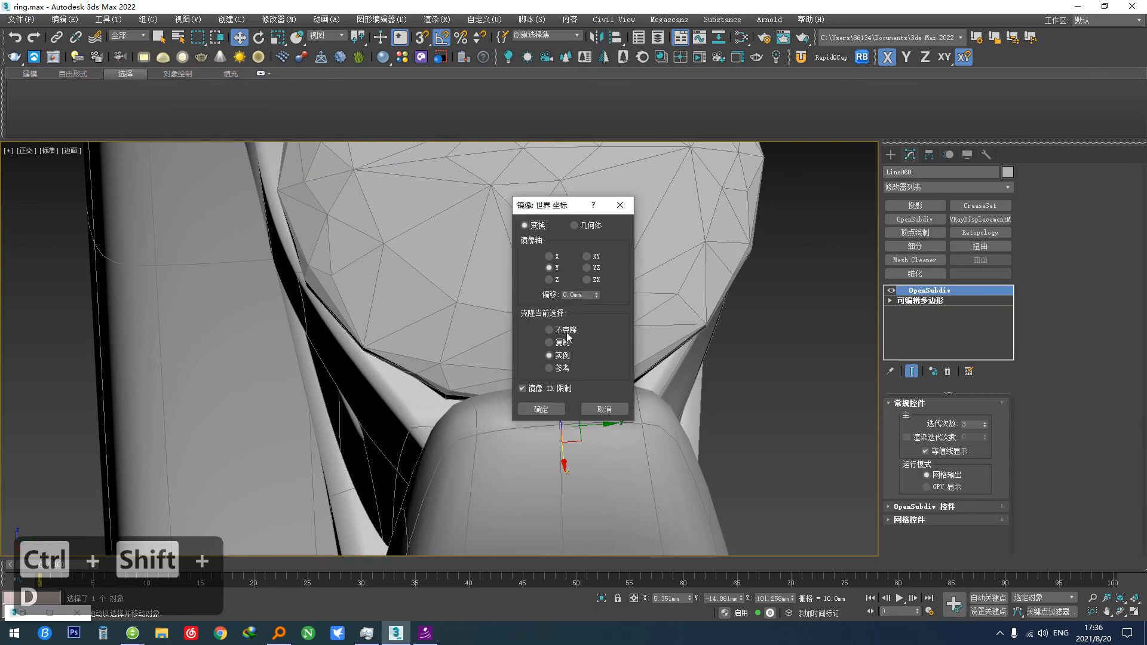
click(548, 409)
Step: Reselect the original small prong and frame it in a perspective view
alt+middle_drag(547, 409, 470, 405)
key(ctrl+d)
scroll(392, 307, down, 2)
middle_drag(415, 323, 653, 436)
scroll(635, 405, down, 3)
middle_drag(677, 178, 555, 231)
scroll(556, 231, up, 3)
click(560, 173)
key(p)
key(z)
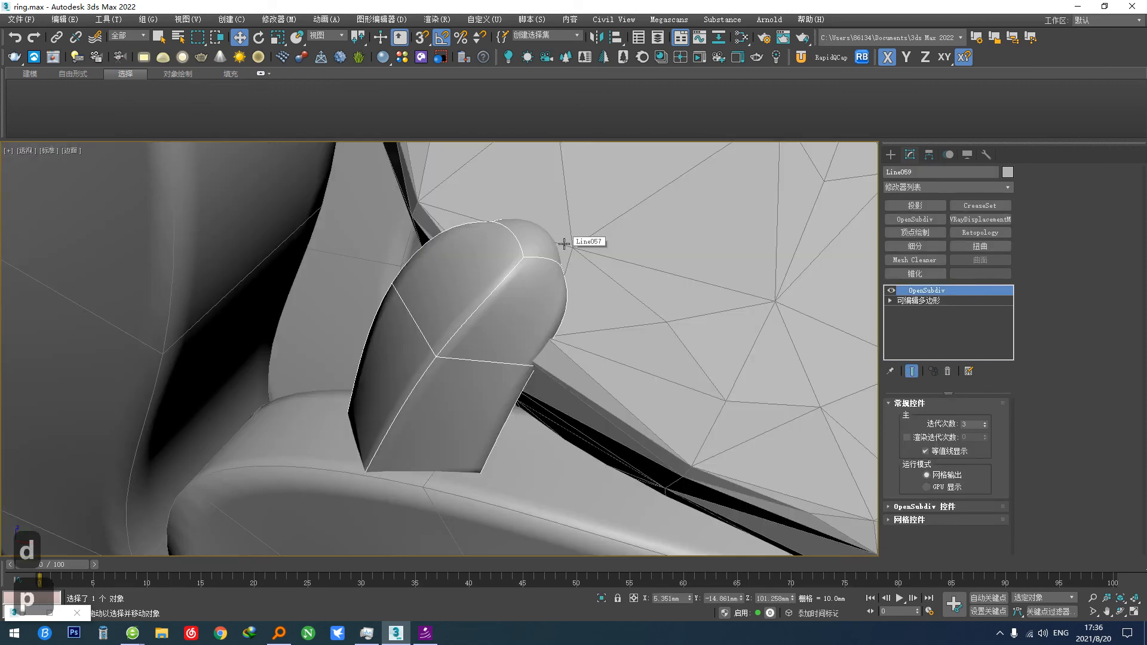
Step: Snap the prong's pivot to the ring band's centre line and mirror the prong across Y as an instance
scroll(750, 402, down, 5)
alt+middle_drag(750, 402, 633, 392)
middle_drag(633, 392, 627, 442)
middle_drag(627, 443, 732, 293)
scroll(461, 428, up, 3)
key(ctrl+shift+d)
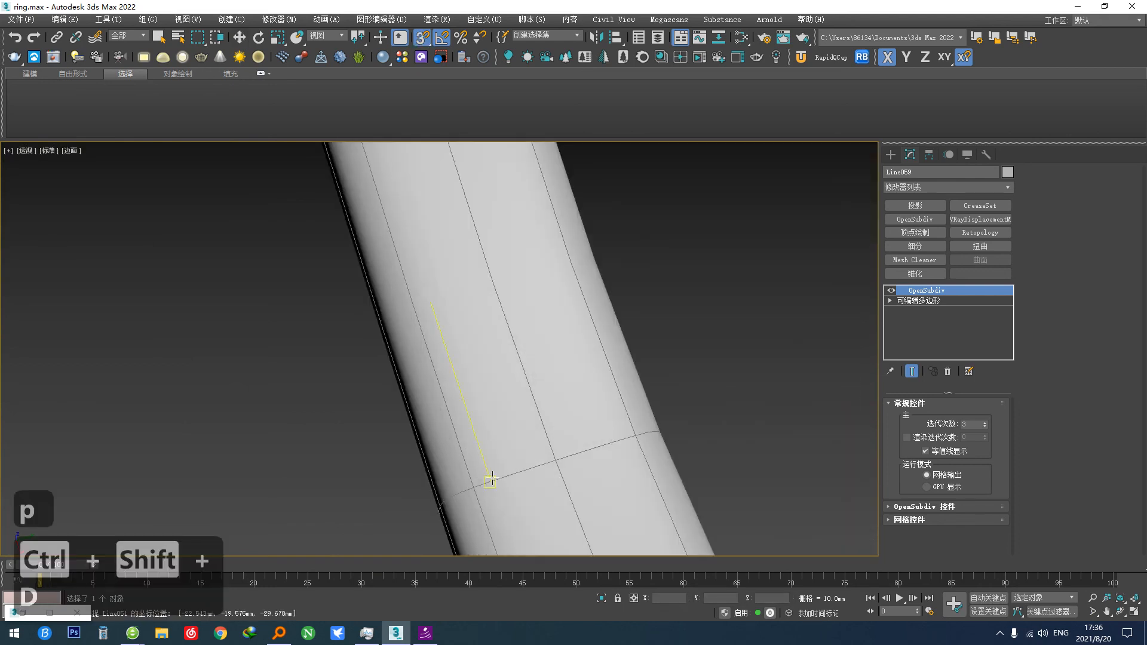
scroll(554, 465, up, 3)
click(563, 453)
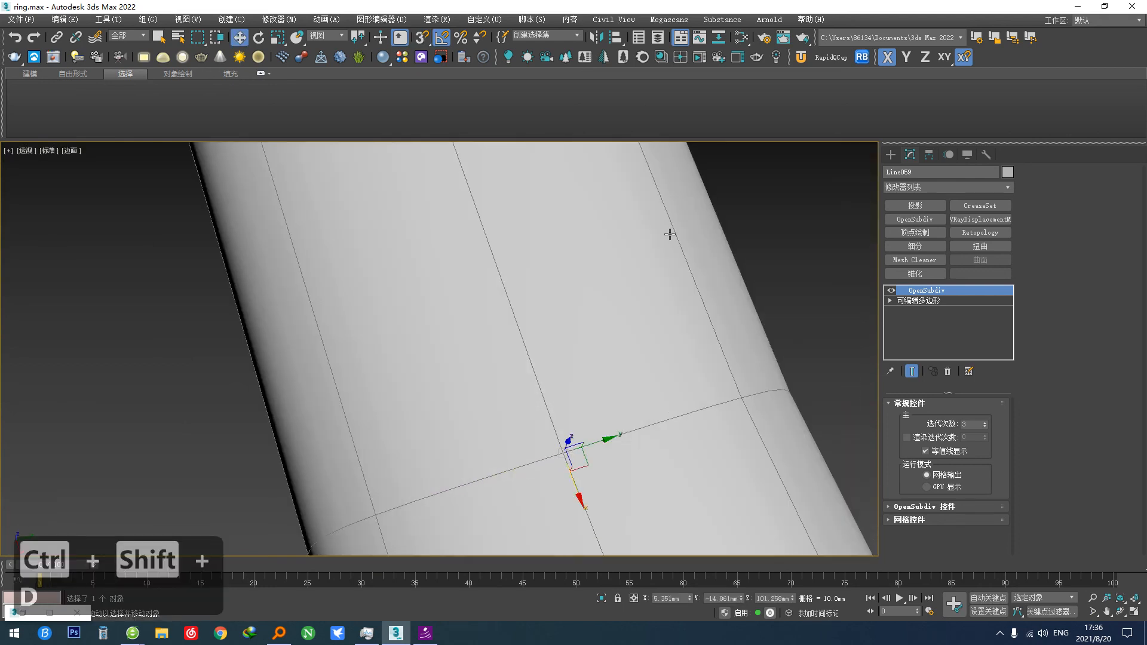
click(596, 37)
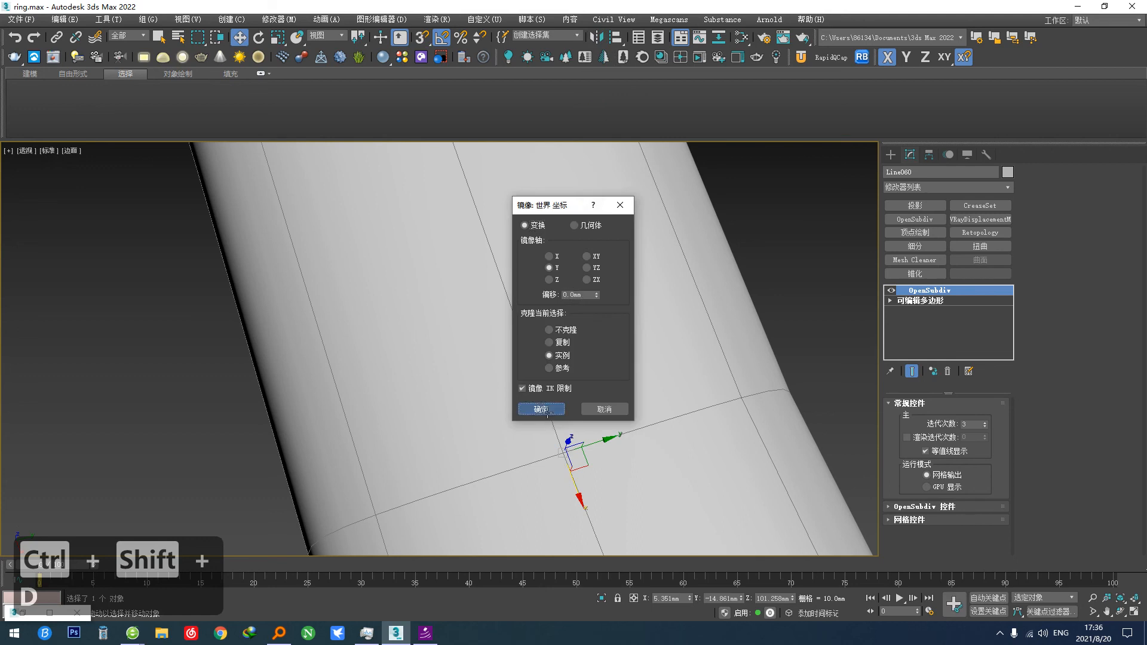
click(547, 411)
Step: Open the mirrored prong's editable poly vertices and adjust those around its rounded tip against the side gem
scroll(571, 382, down, 5)
scroll(604, 347, up, 6)
alt+middle_drag(604, 346, 644, 354)
scroll(621, 334, up, 4)
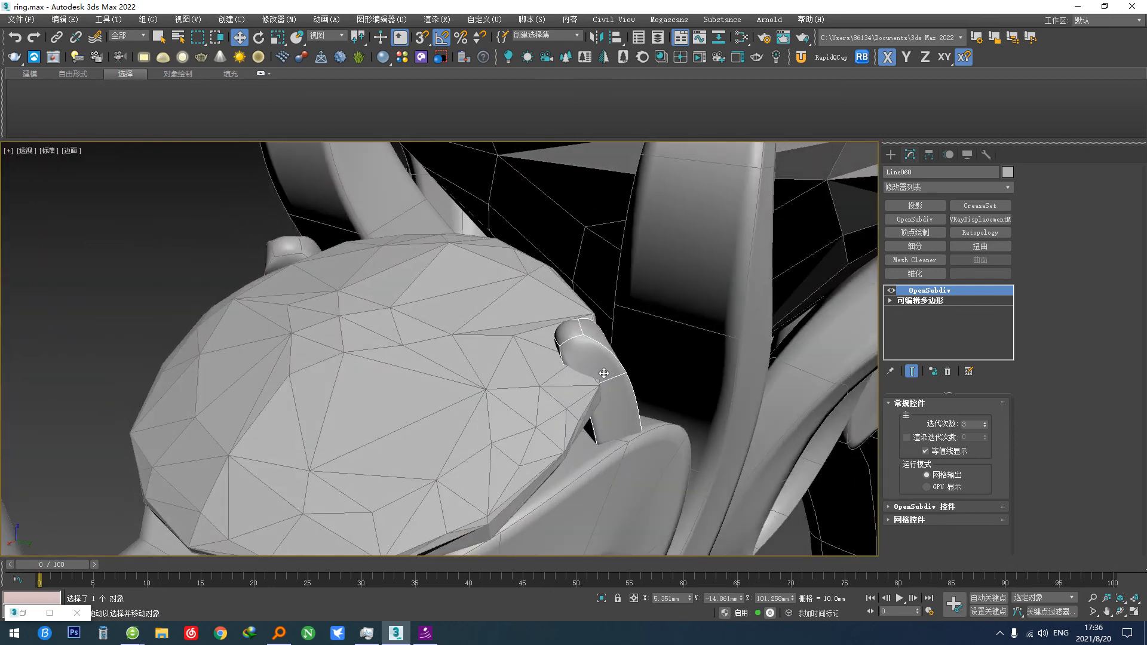
scroll(604, 373, up, 4)
click(930, 301)
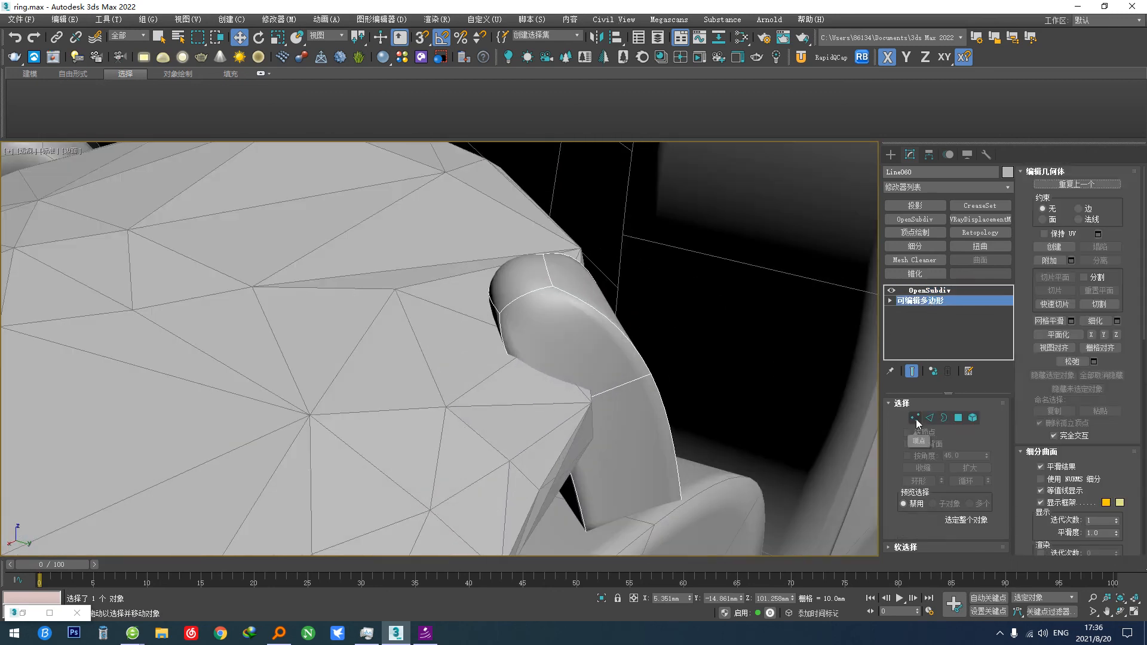
click(916, 419)
alt+middle_drag(585, 417, 440, 343)
drag(526, 311, 527, 322)
alt+middle_drag(515, 302, 538, 360)
drag(487, 290, 525, 285)
alt+middle_drag(521, 325, 564, 350)
Step: Scale the two outer vertices at the mirrored prong's bend closer together to narrow its back
key(F3)
drag(512, 411, 538, 377)
key(F3)
mouse_move(543, 404)
alt+middle_down()
mouse_move(545, 460)
mouse_move(538, 402)
mouse_move(663, 397)
mouse_move(615, 300)
alt+middle_up()
alt+middle_drag(643, 354, 648, 410)
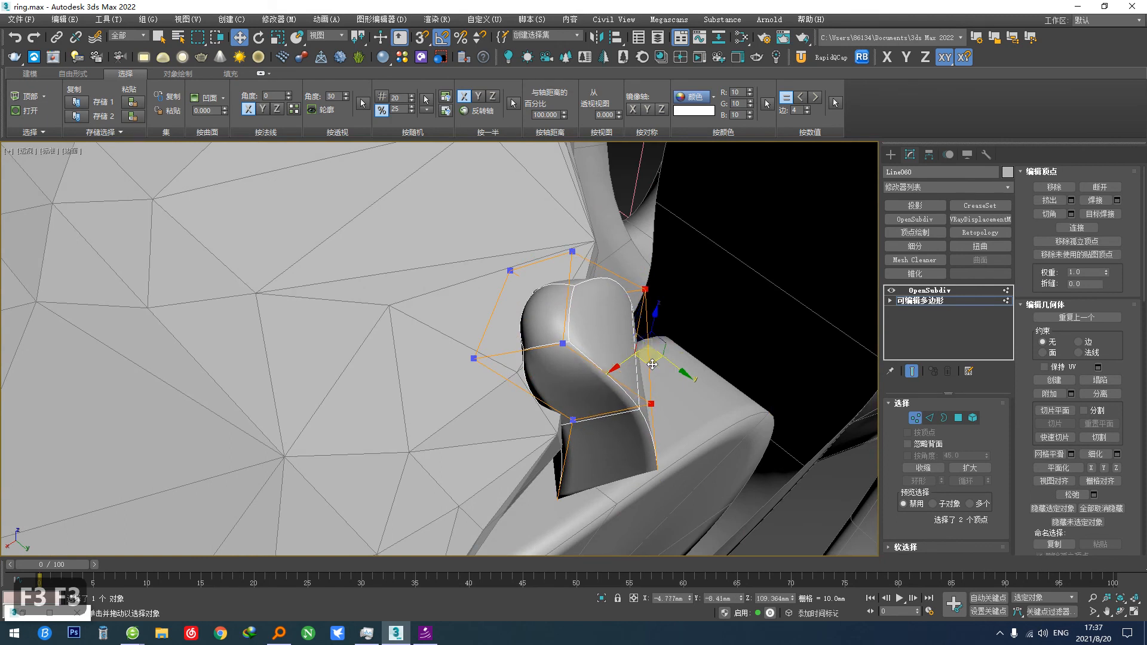
key(r)
drag(652, 345, 655, 400)
alt+middle_drag(655, 400, 635, 383)
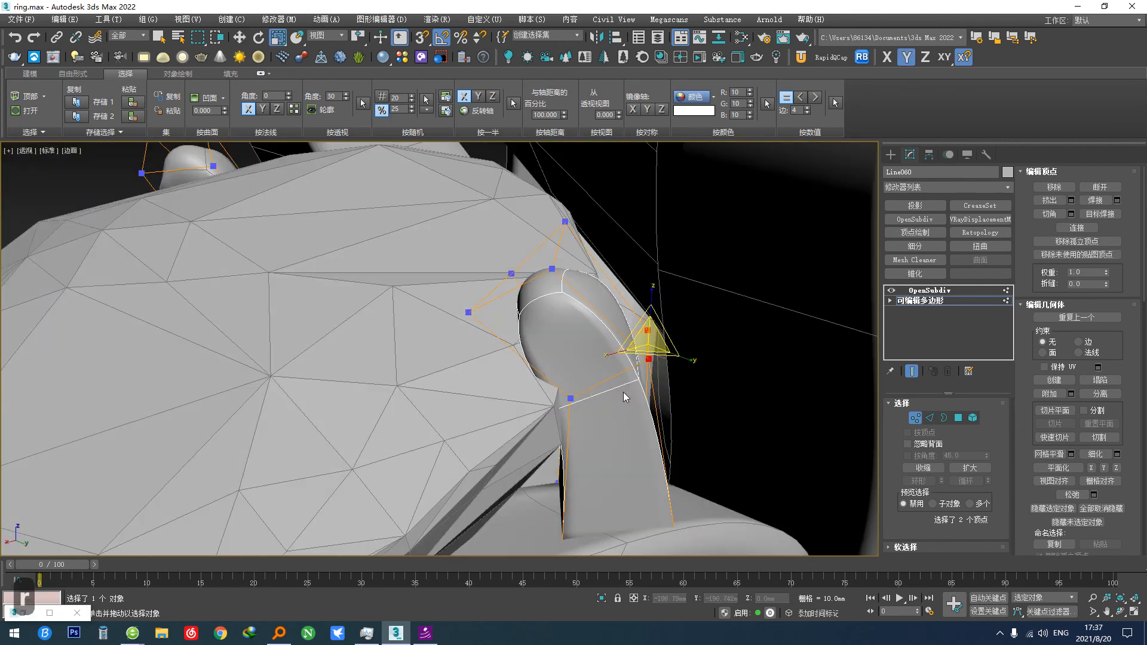
Step: Scale the two gem-side middle vertices of the mirrored prong together to about 76%
key(F3)
mouse_move(512, 330)
mouse_down()
mouse_move(540, 346)
mouse_move(588, 412)
mouse_up()
key(F3)
drag(567, 365, 572, 384)
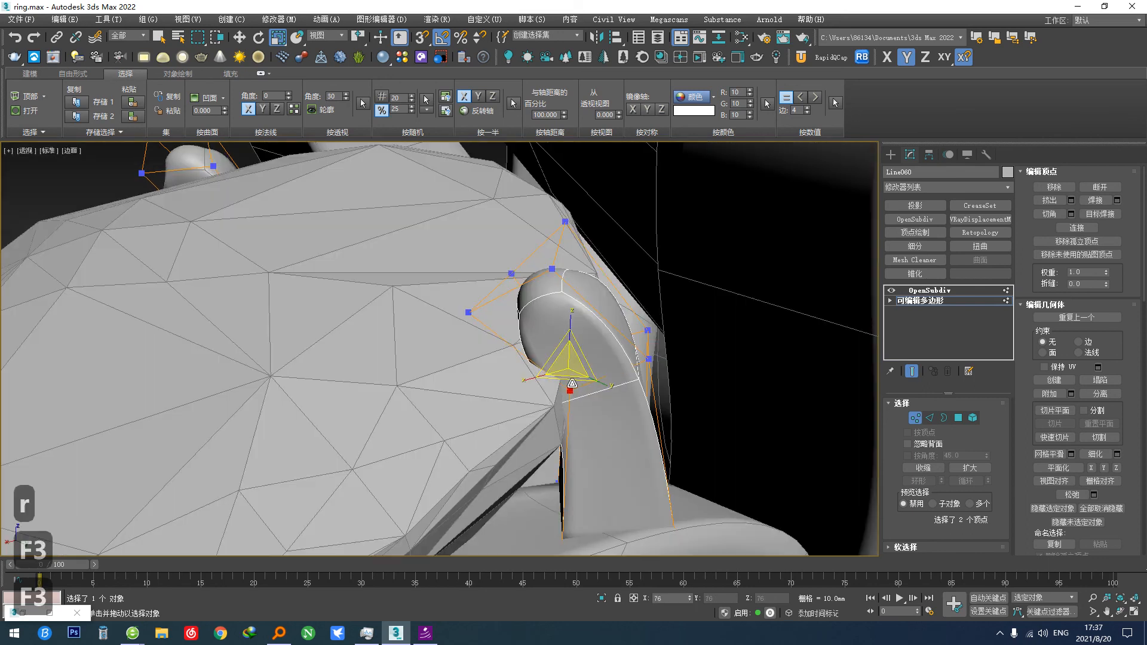
Step: Scale down the four tip vertices of the mirrored prong to make its end slimmer
alt+middle_drag(573, 392, 468, 315)
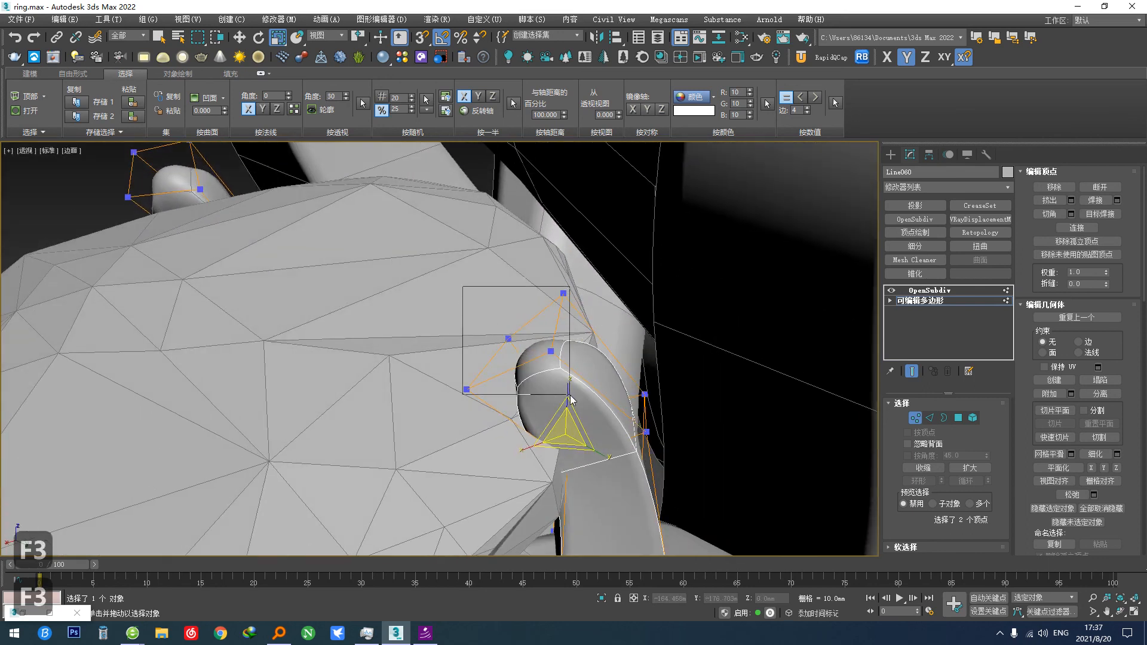
drag(569, 399, 569, 395)
mouse_move(569, 395)
alt+middle_down()
mouse_move(522, 400)
mouse_move(551, 379)
mouse_move(590, 397)
mouse_move(569, 359)
mouse_move(543, 395)
mouse_move(580, 398)
mouse_move(551, 385)
alt+middle_up()
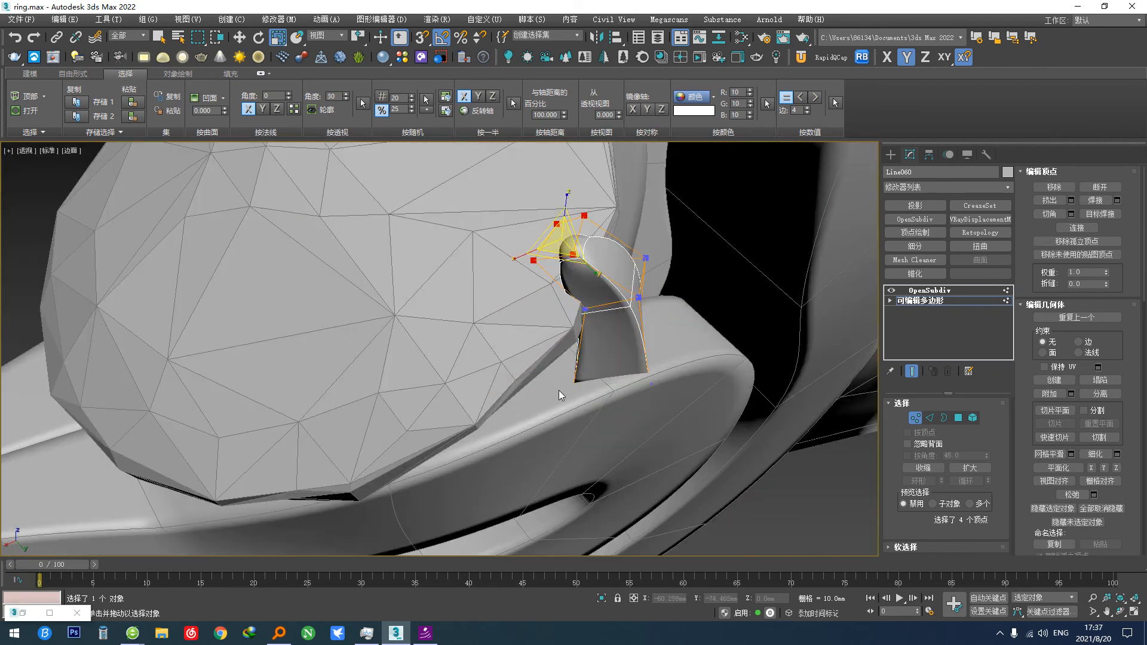
key(F3)
key(1)
click(480, 335)
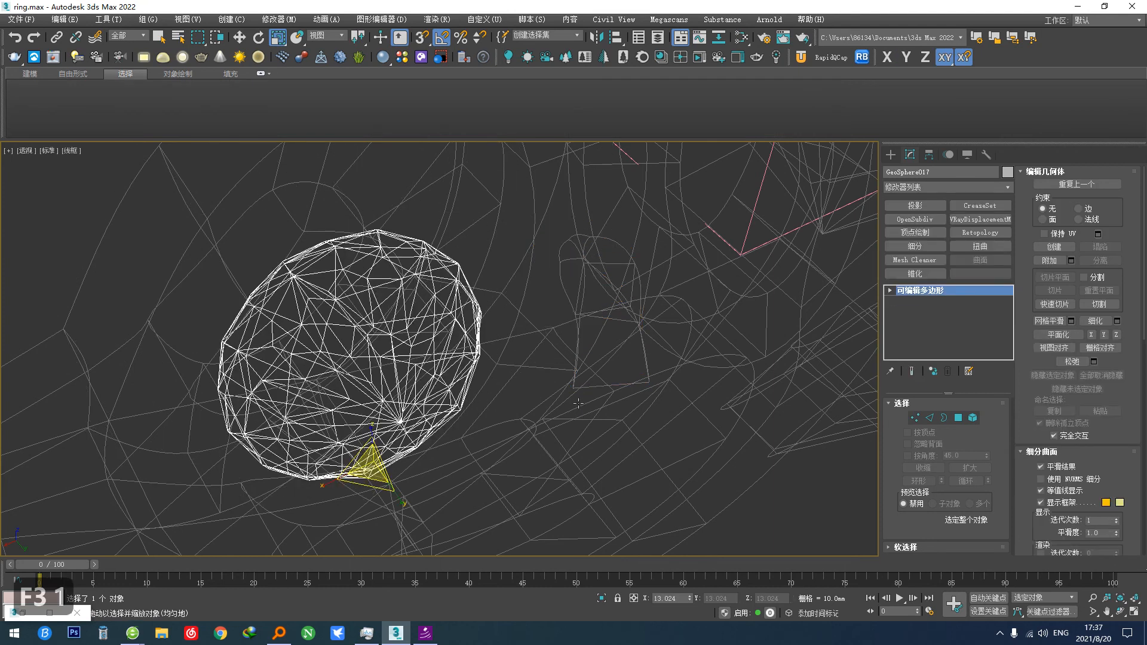
key(ctrl+z)
key(ctrl+z)
Step: Reposition the mirrored prong's base corner vertices to narrow and seat its foot in the looped ornament, and finish vertex editing
key(1)
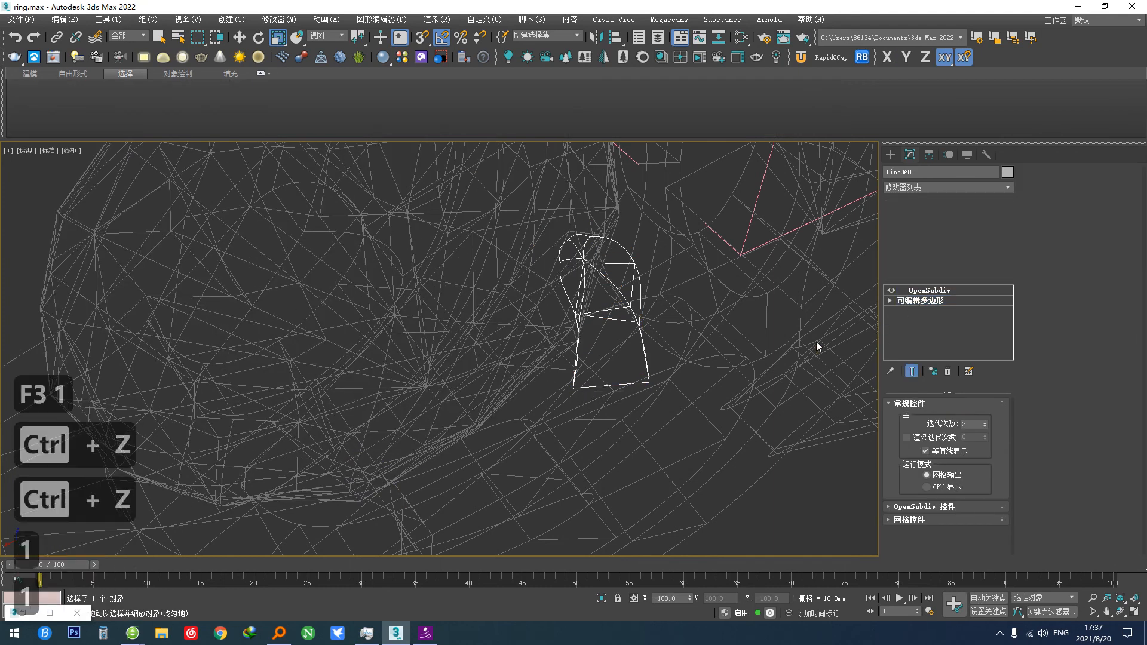
key(w)
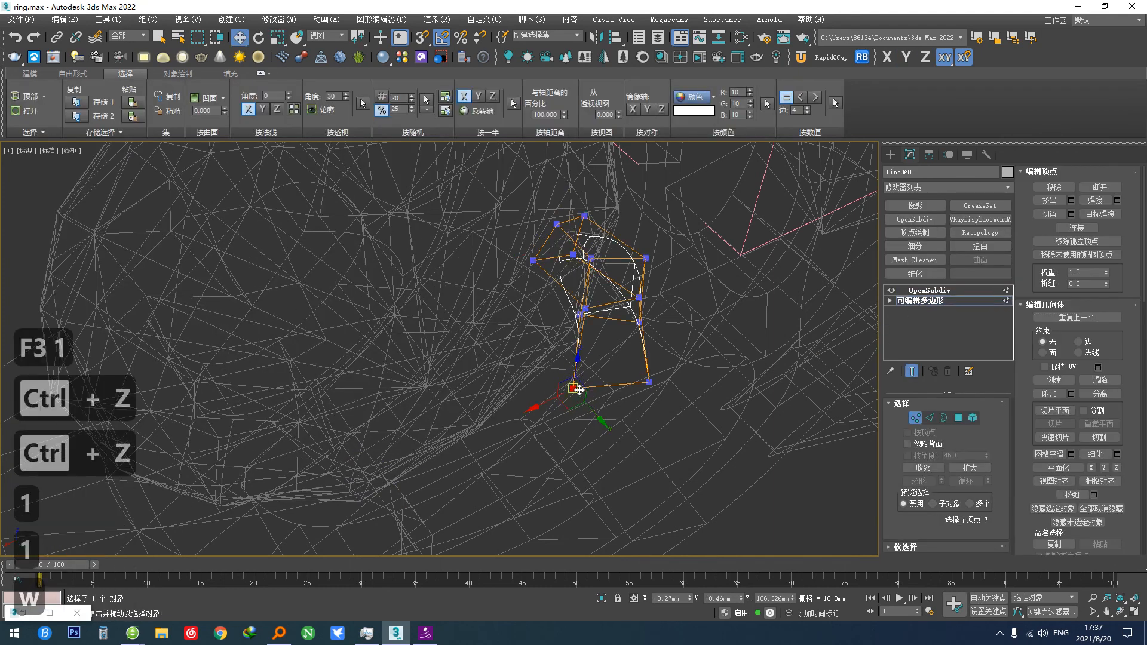
key(F3)
scroll(621, 418, up, 5)
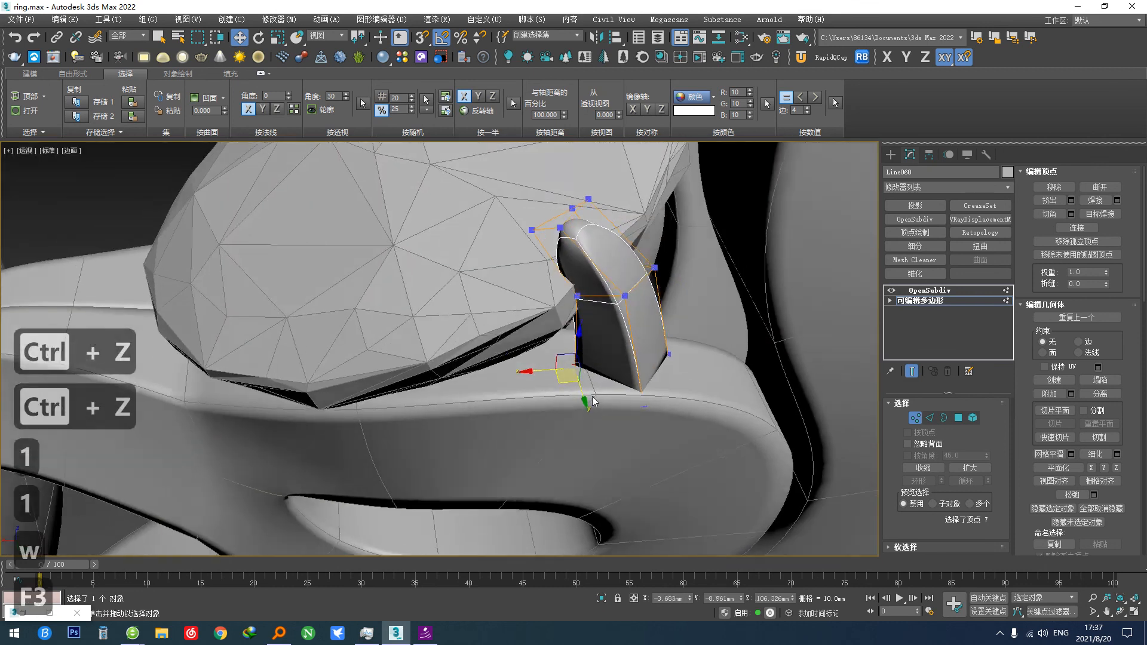
drag(630, 422, 629, 413)
drag(699, 396, 680, 351)
scroll(680, 351, down, 3)
alt+middle_drag(680, 351, 879, 382)
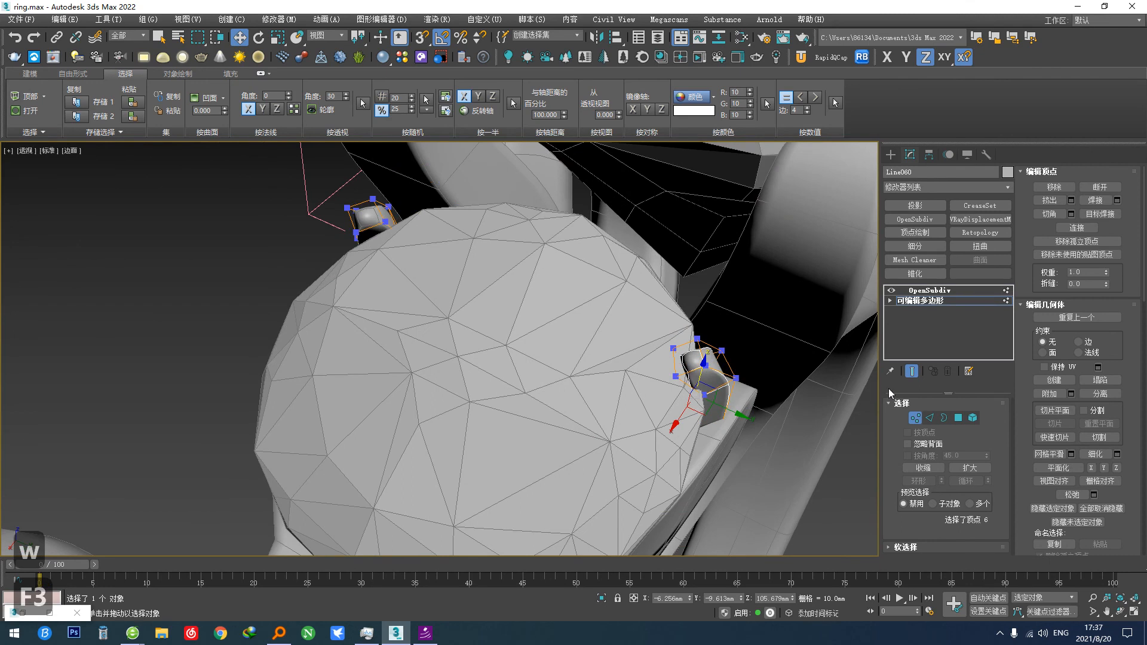
click(916, 417)
scroll(661, 349, down, 5)
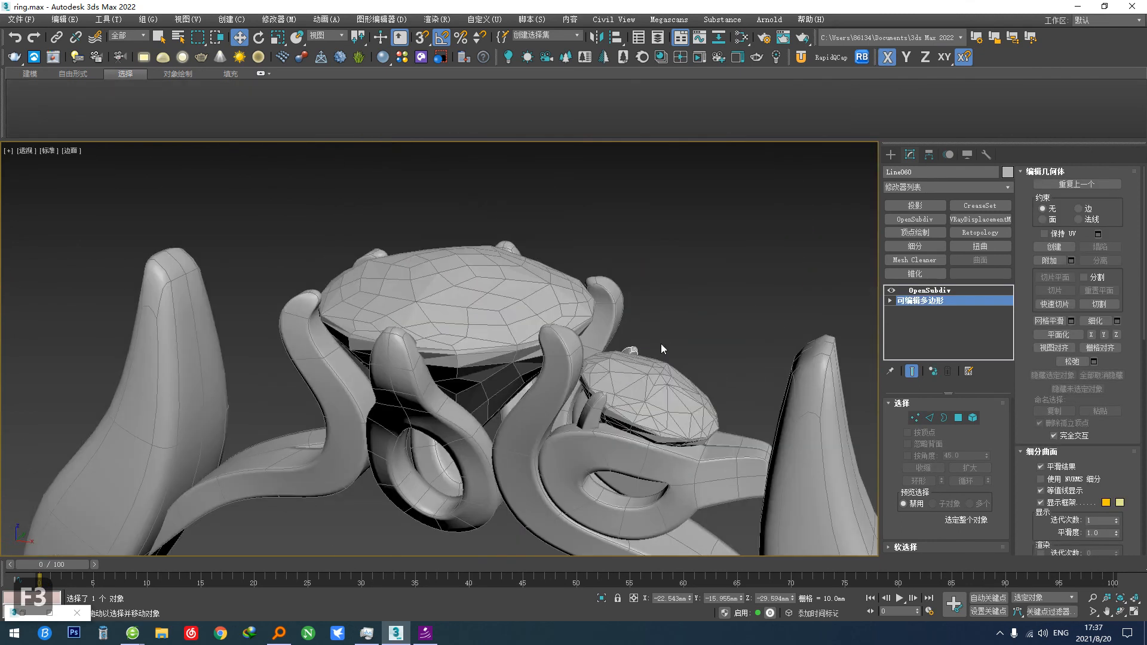
scroll(616, 406, down, 2)
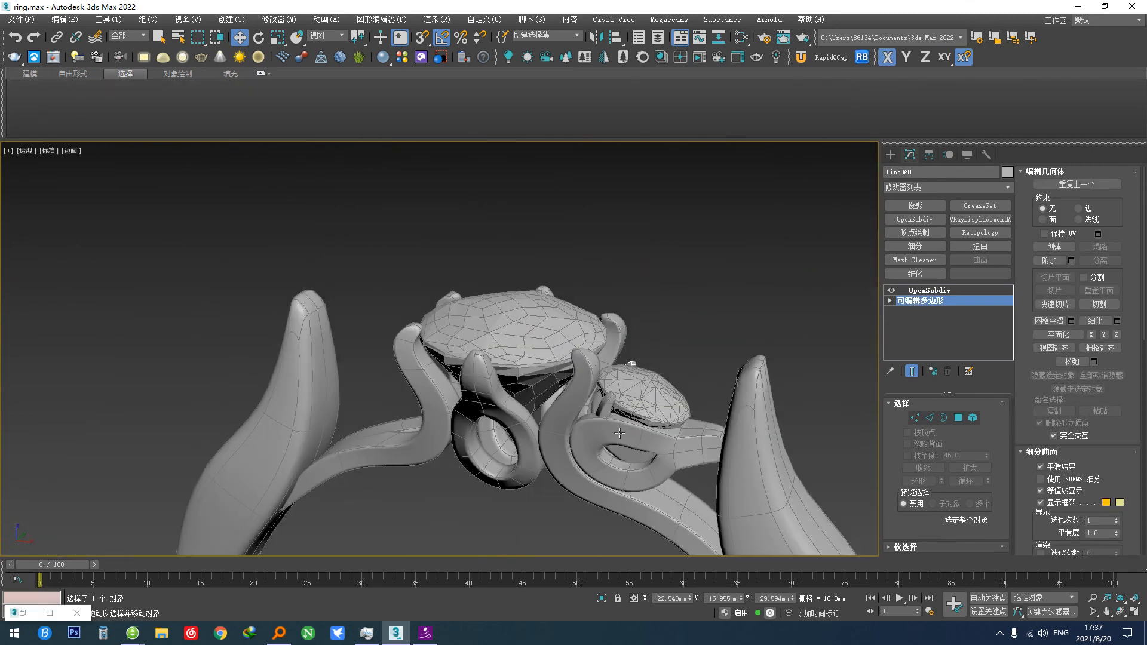
Step: Move the front looped ornament's pivot to the middle of the ring band's underside and mirror it about X as an instance
click(620, 433)
alt+middle_drag(620, 433, 615, 463)
scroll(601, 381, down, 5)
alt+middle_drag(601, 381, 559, 434)
scroll(558, 434, up, 4)
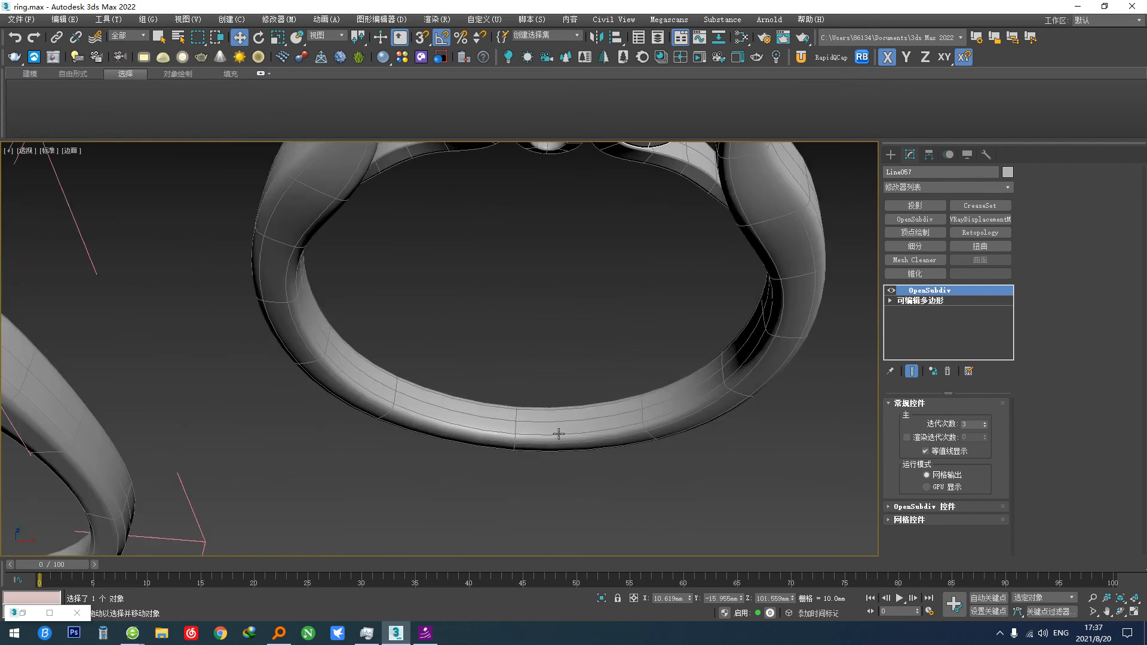
scroll(555, 440, up, 5)
key(ctrl+shift+d)
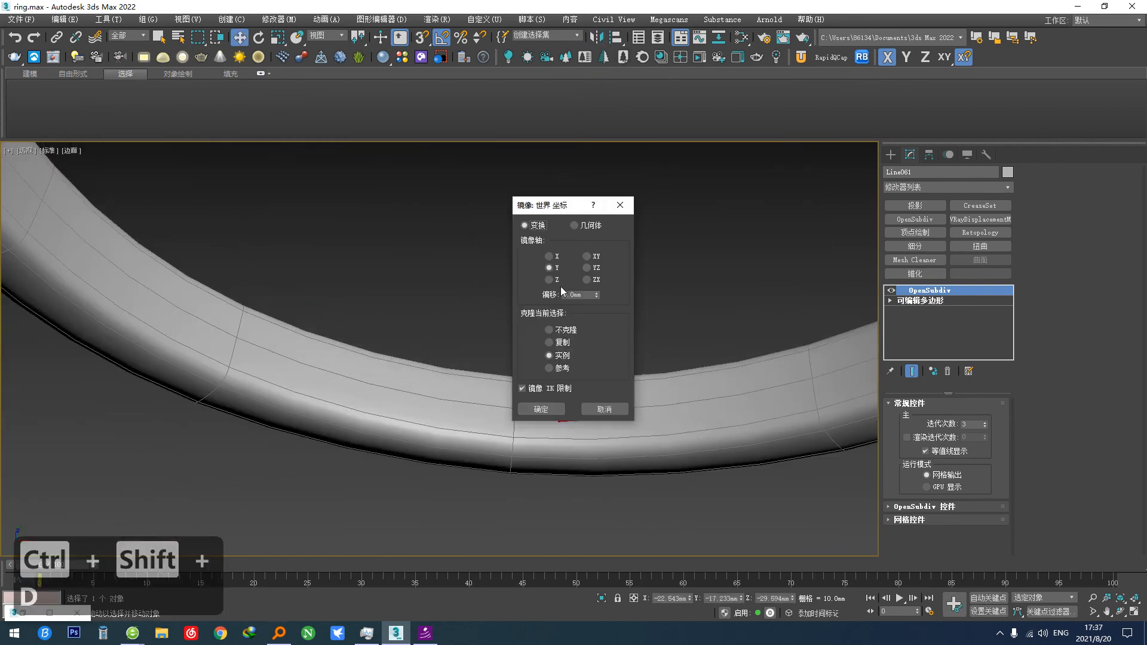
click(554, 257)
click(540, 410)
scroll(533, 371, down, 5)
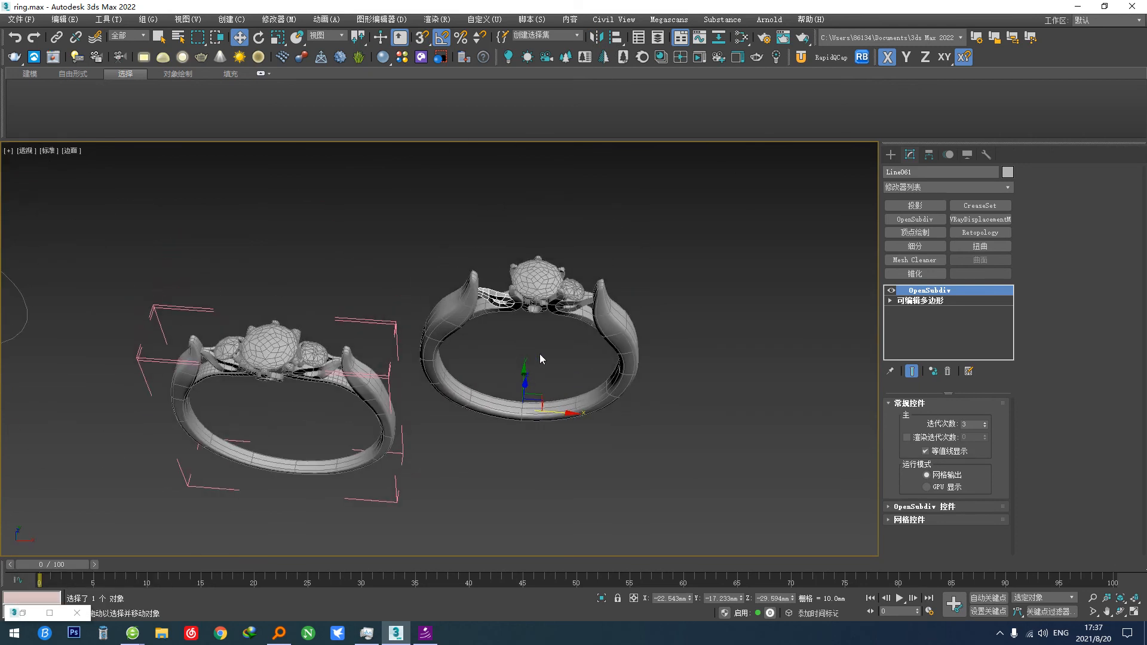
Step: Move the other looped ornament's pivot to the same band midpoint vertex and mirror it about X as an instance
scroll(561, 327, up, 8)
alt+middle_drag(558, 293, 562, 351)
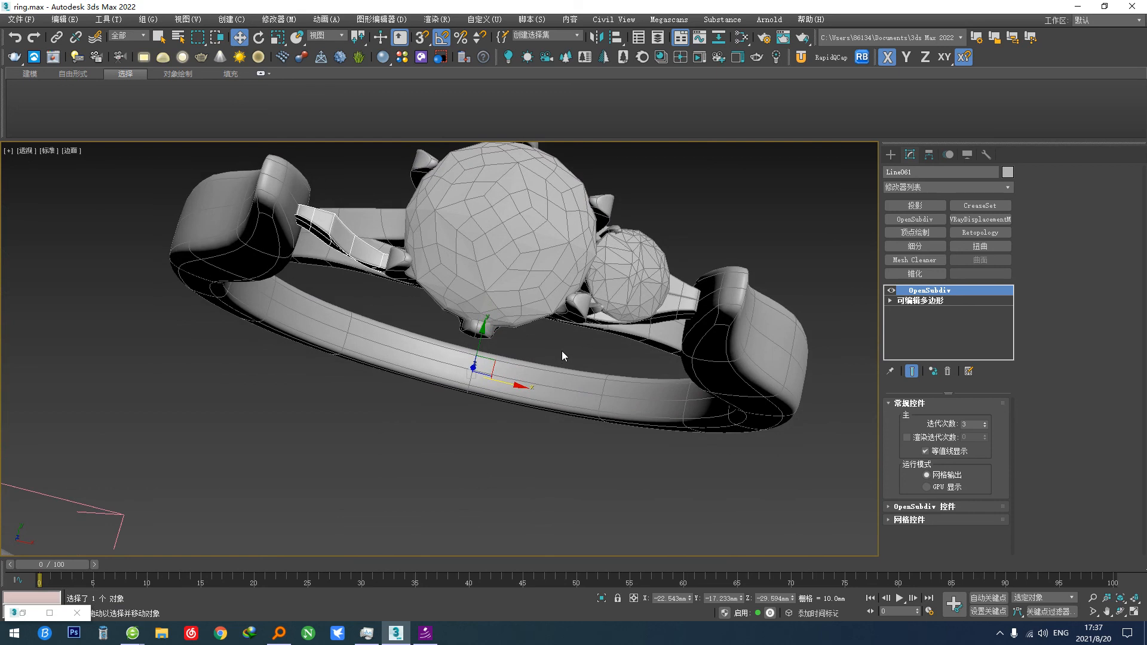
click(686, 294)
mouse_move(658, 334)
alt+middle_down()
mouse_move(601, 356)
mouse_move(651, 341)
alt+middle_up()
key(ctrl+shift+d)
scroll(506, 405, up, 5)
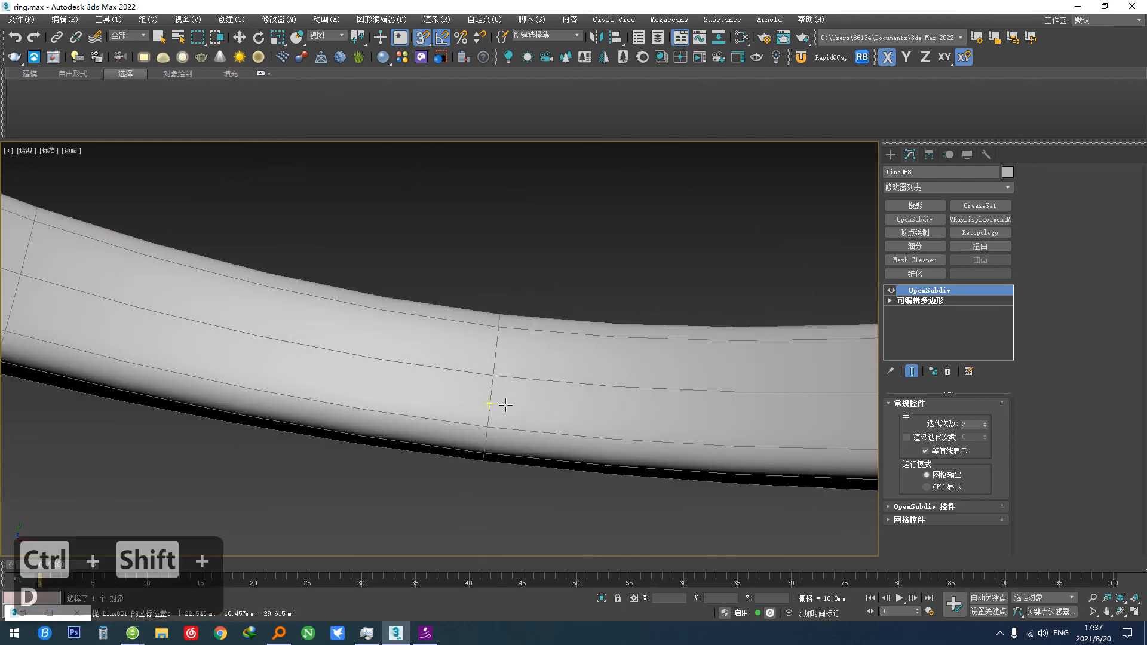
click(494, 377)
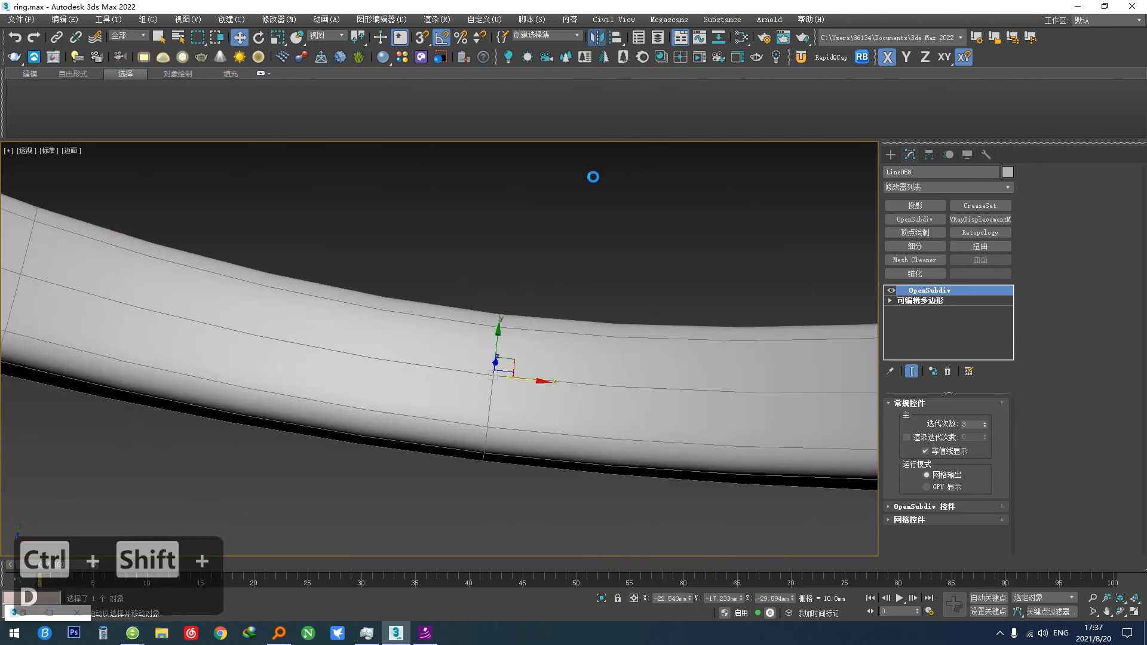
click(542, 411)
scroll(591, 320, down, 5)
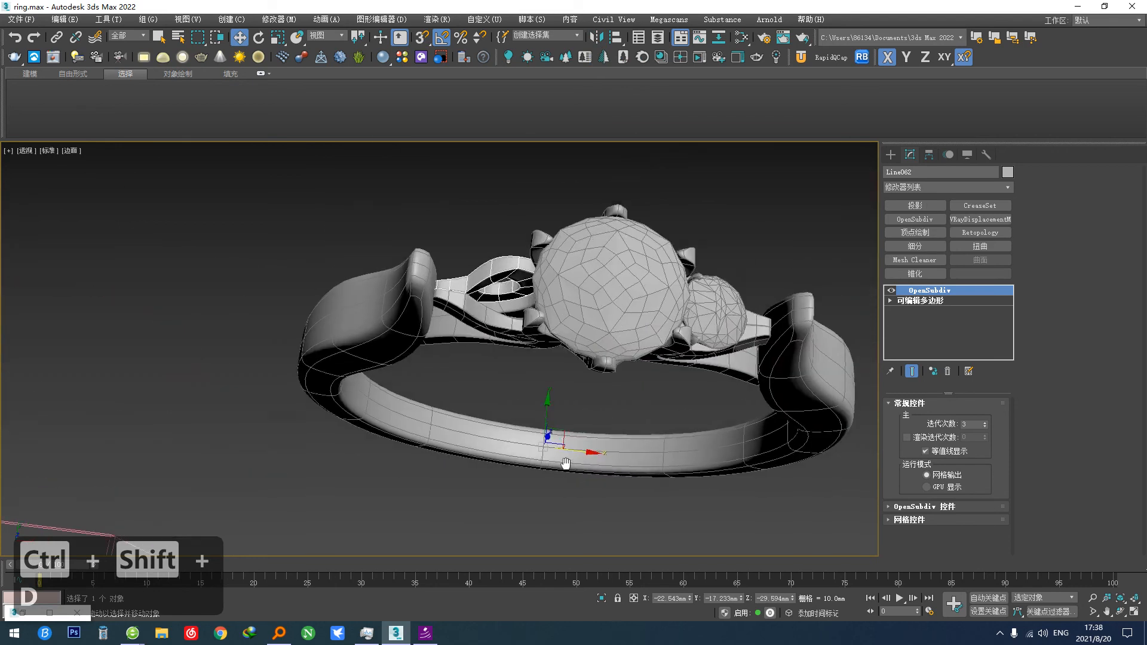
Step: Select the small side gem's two little prongs and snap their pivots to the middle of the ring band's underside
scroll(674, 338, up, 3)
click(675, 338)
scroll(686, 317, up, 4)
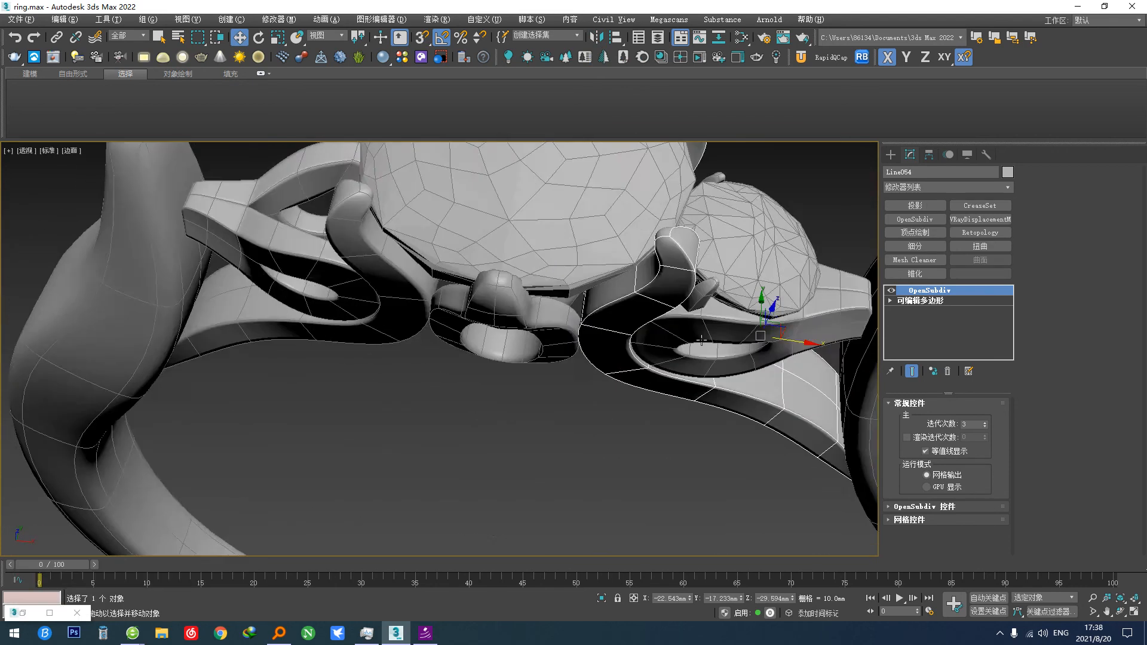
alt+middle_drag(686, 310, 694, 316)
click(696, 313)
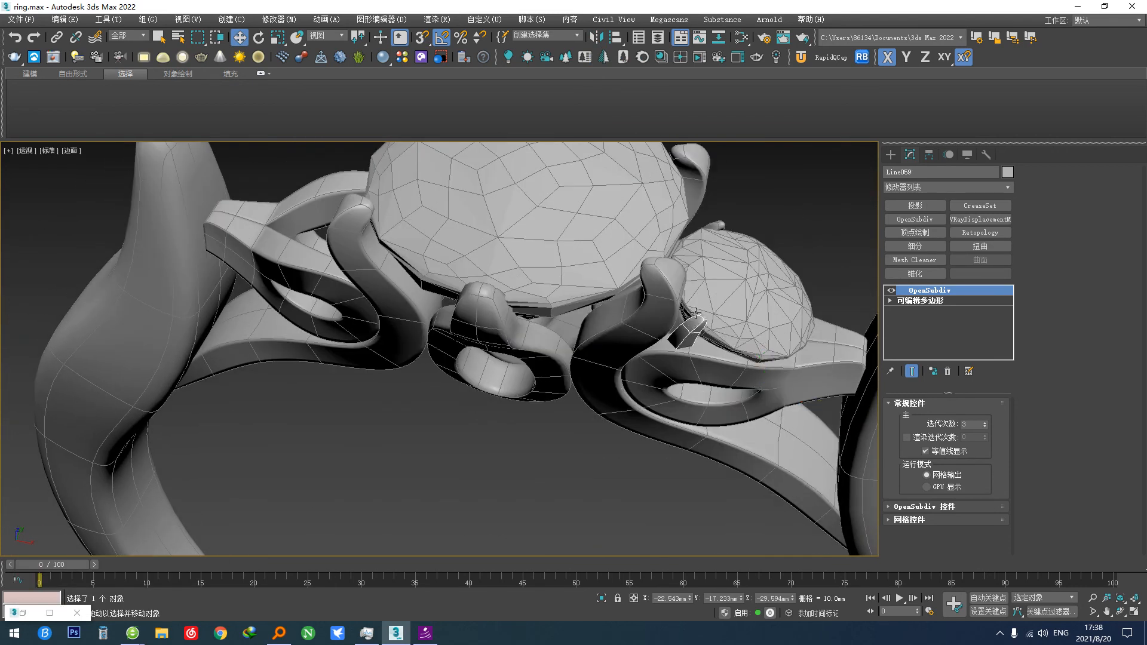
ctrl+click(720, 223)
alt+middle_drag(719, 224, 597, 371)
key(ctrl+shift+d)
middle_drag(493, 478, 535, 360)
middle_drag(474, 536, 471, 382)
scroll(469, 448, up, 4)
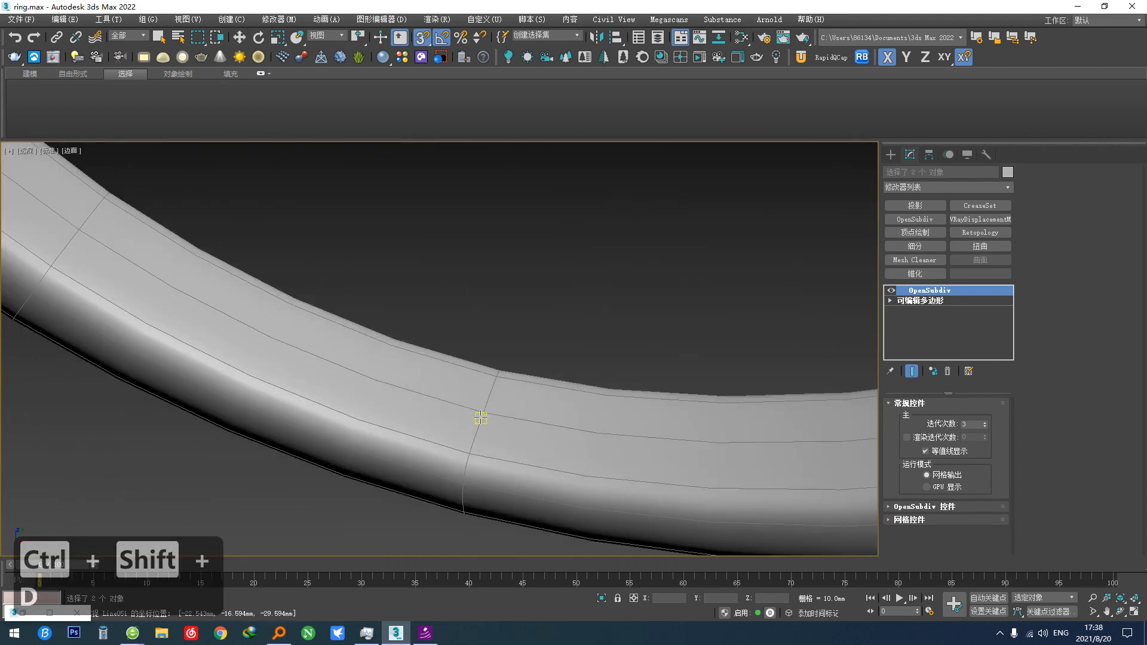
key(s)
key(w)
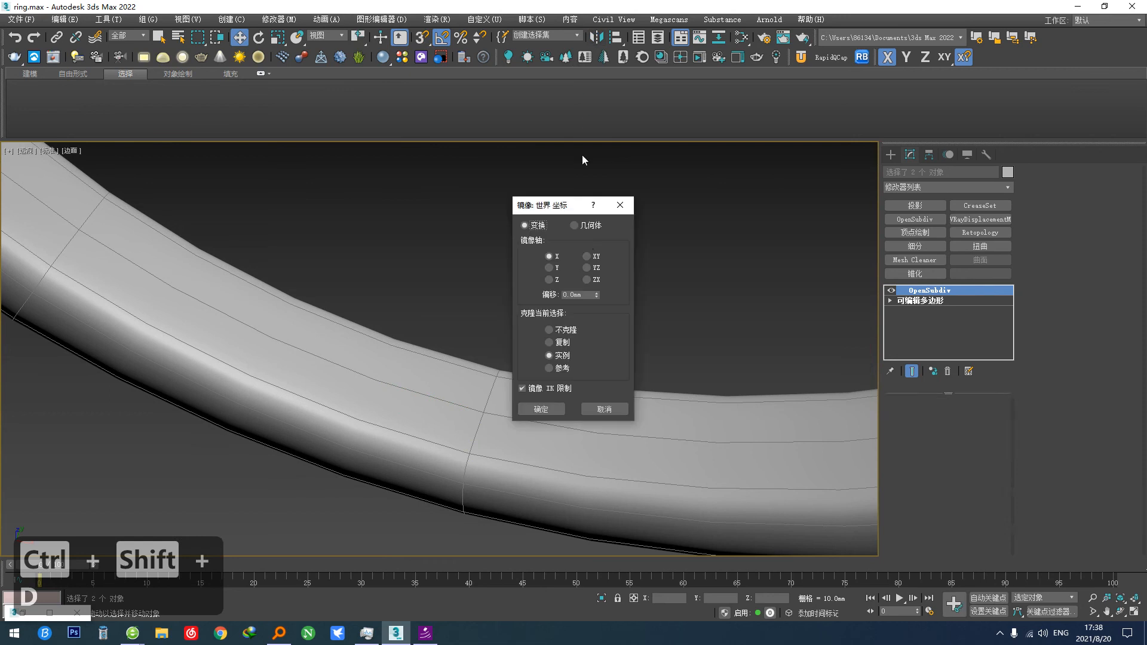
Step: Try to mirror both small prongs together about X as instances
click(542, 411)
scroll(534, 428, down, 7)
scroll(533, 277, up, 5)
alt+middle_drag(533, 276, 595, 355)
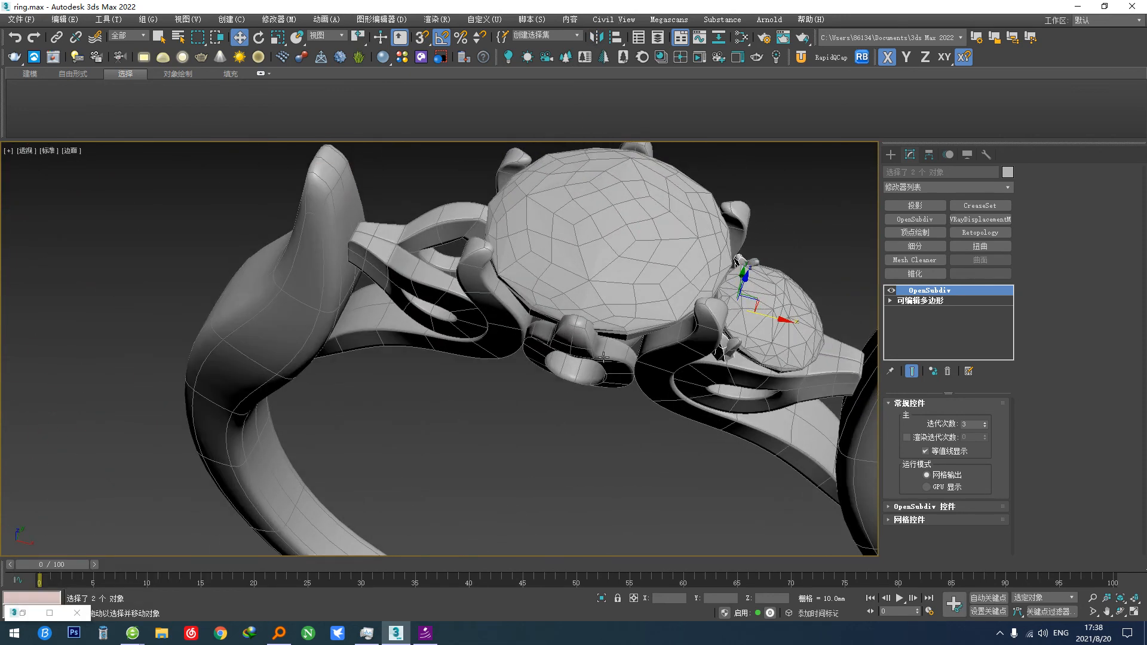
key(ctrl+z)
key(ctrl+z)
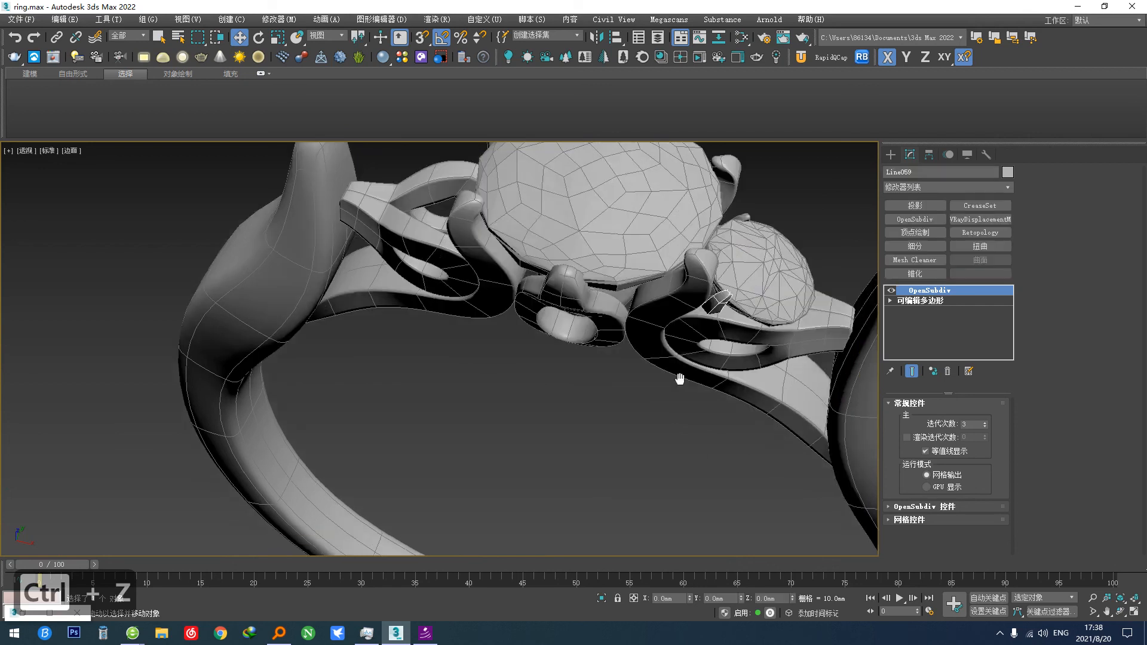
Step: Mirror each of the two small prongs separately about X as an instance onto the ring's opposite side
click(608, 36)
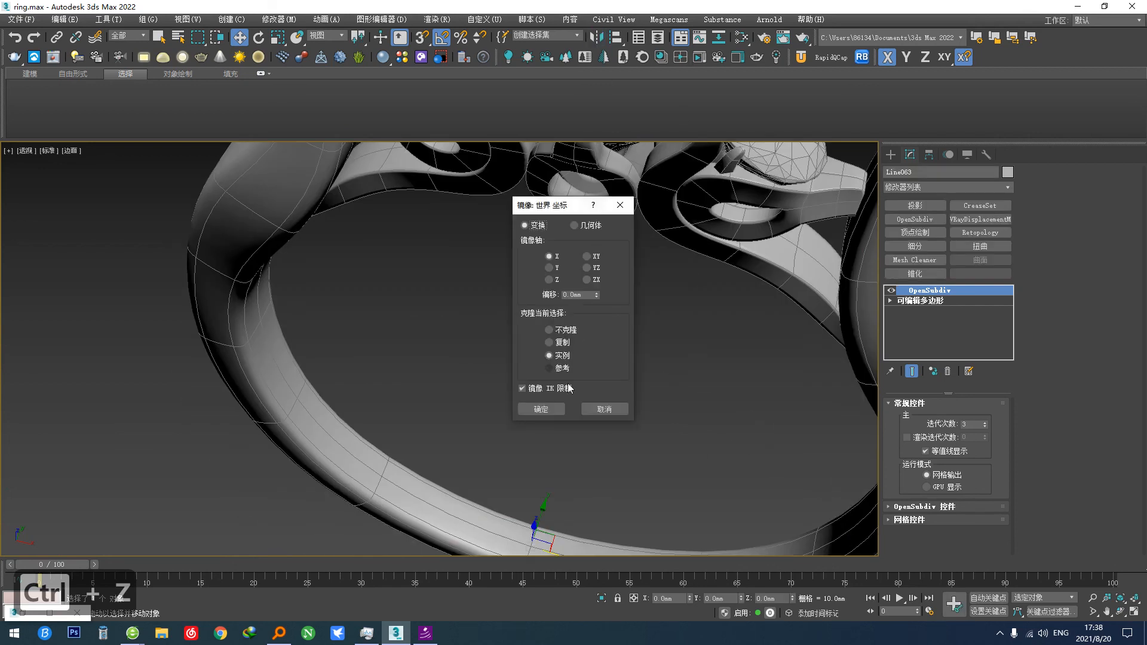
click(542, 410)
middle_drag(542, 410, 513, 376)
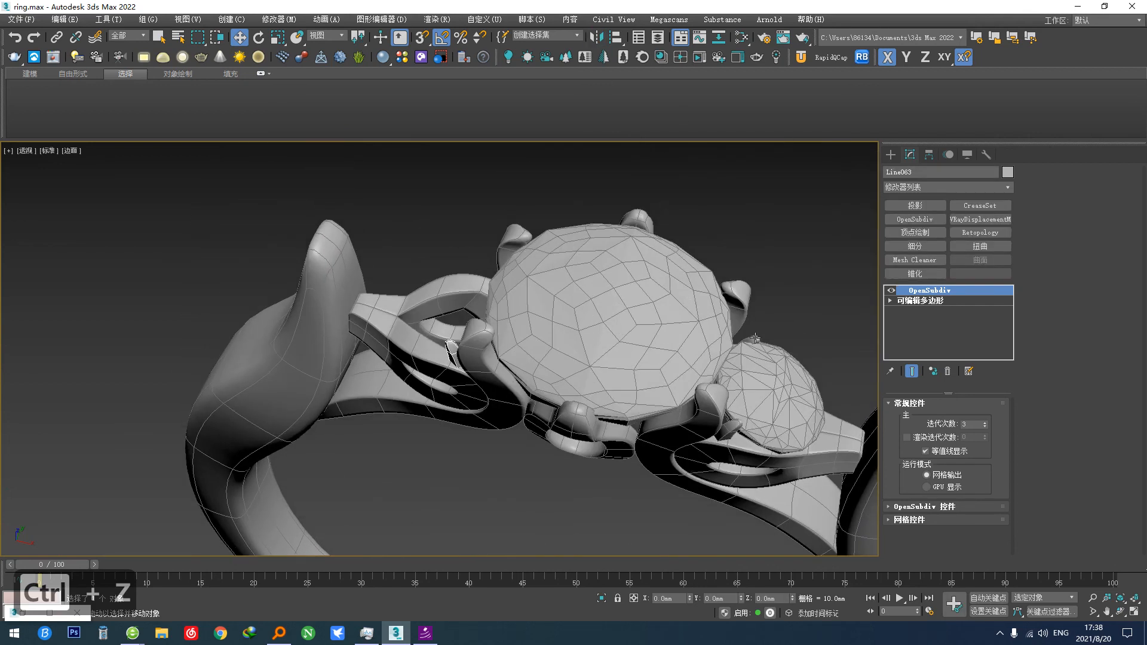
click(596, 37)
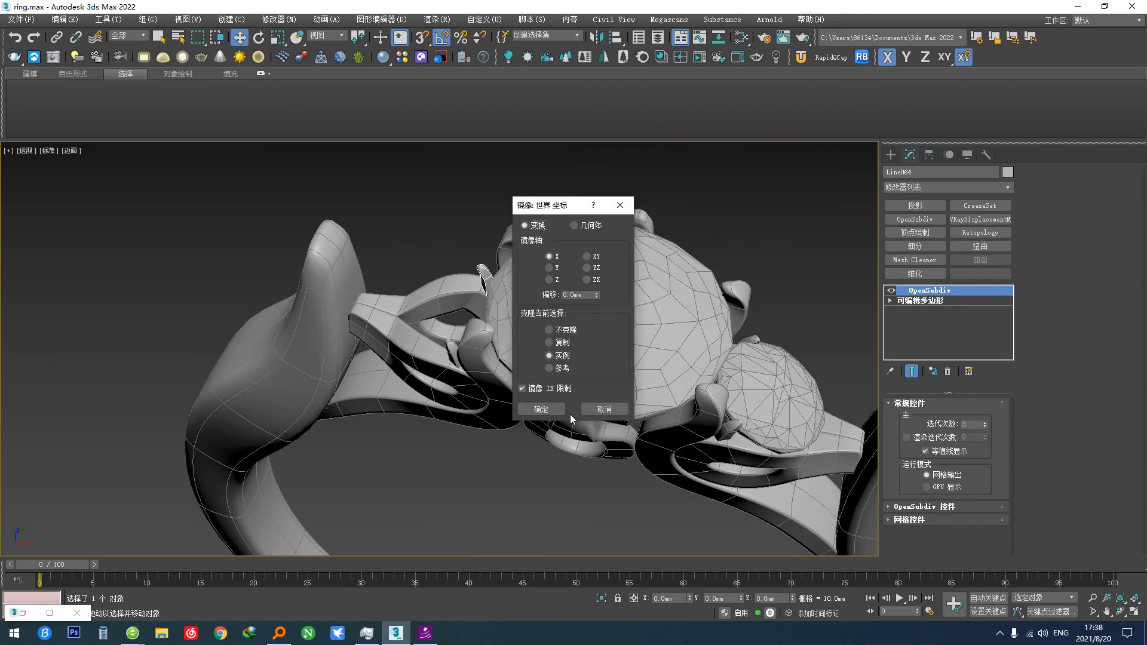
click(541, 409)
alt+middle_drag(551, 413, 631, 359)
Step: Copy the small side gem of the grouped ring along X and place the duplicate beside that ring
click(768, 248)
alt+middle_drag(768, 247, 754, 267)
scroll(755, 266, down, 6)
alt+middle_drag(657, 344, 597, 317)
scroll(542, 299, up, 4)
click(541, 295)
shift+drag(557, 322, 873, 323)
click(580, 371)
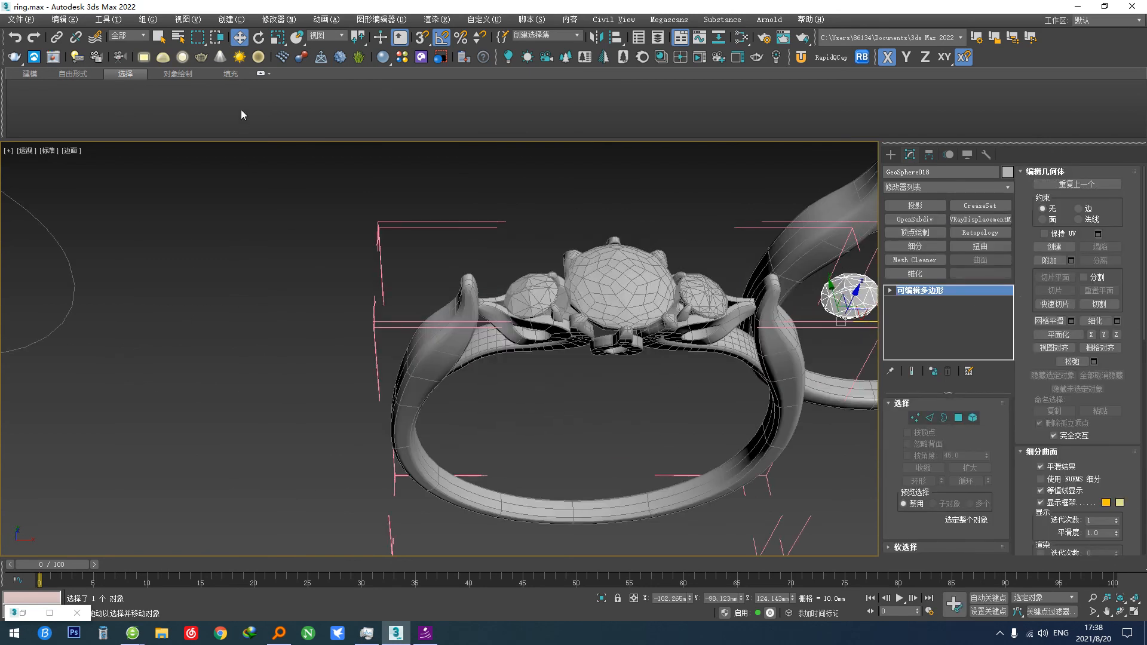
Step: Detach the copied gem from the open ring group
scroll(575, 293, up, 5)
scroll(472, 310, down, 4)
scroll(661, 343, up, 4)
scroll(693, 343, down, 4)
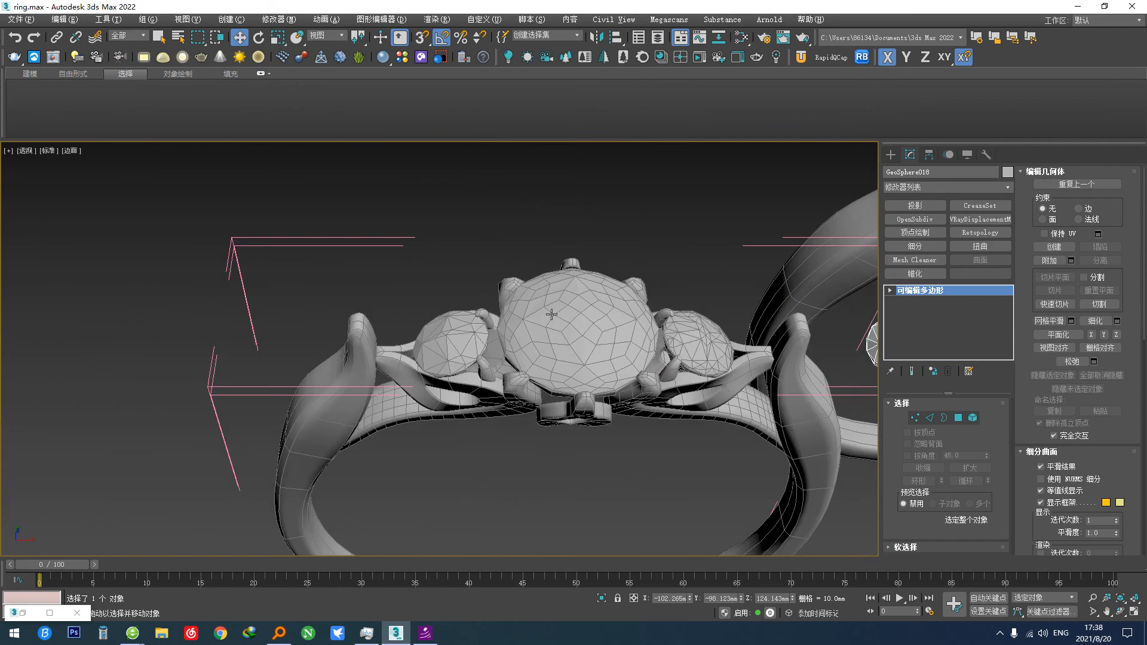
click(151, 21)
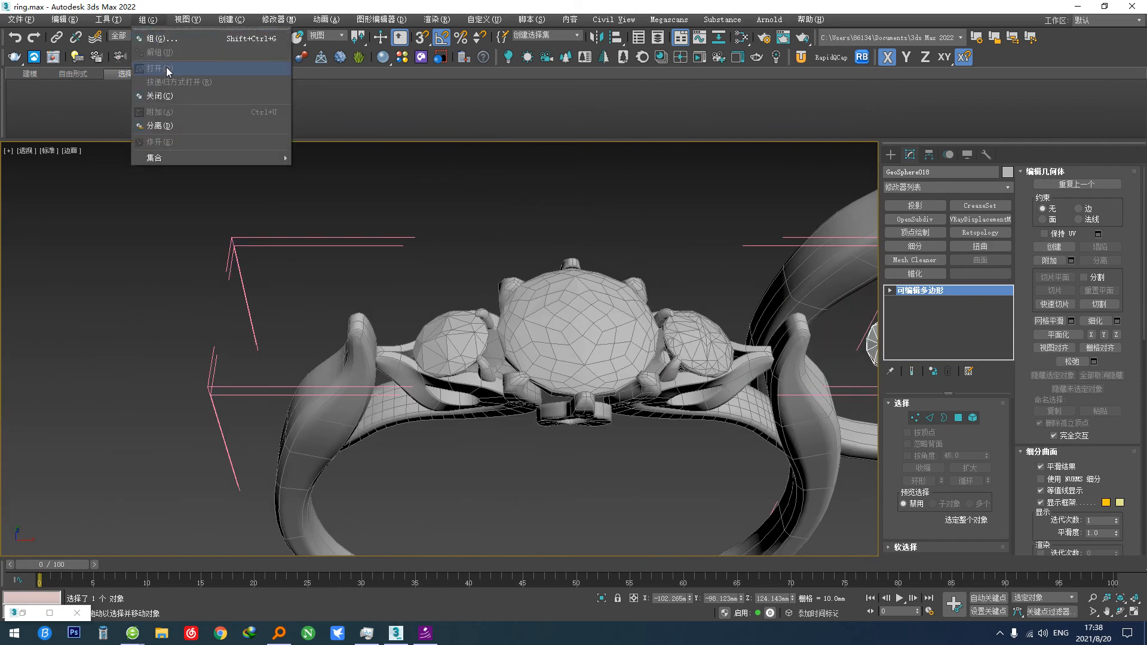
click(177, 124)
middle_drag(582, 267, 191, 327)
middle_drag(564, 393, 418, 417)
alt+middle_drag(418, 417, 409, 386)
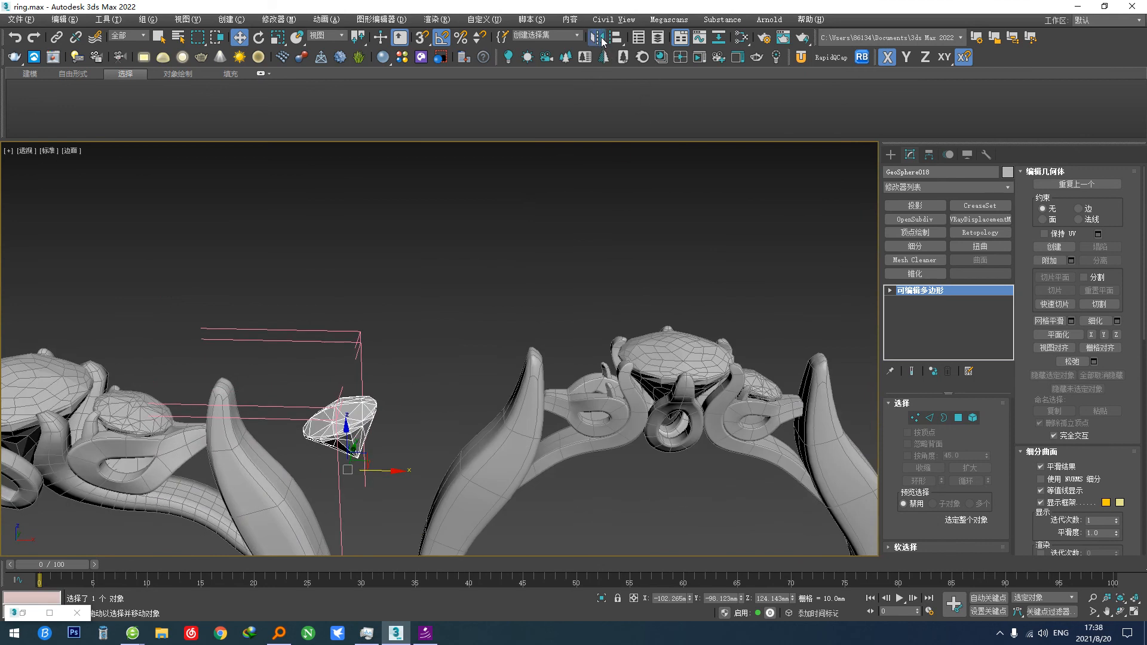
Step: Mirror the copied gem about X without cloning it
click(597, 38)
click(568, 331)
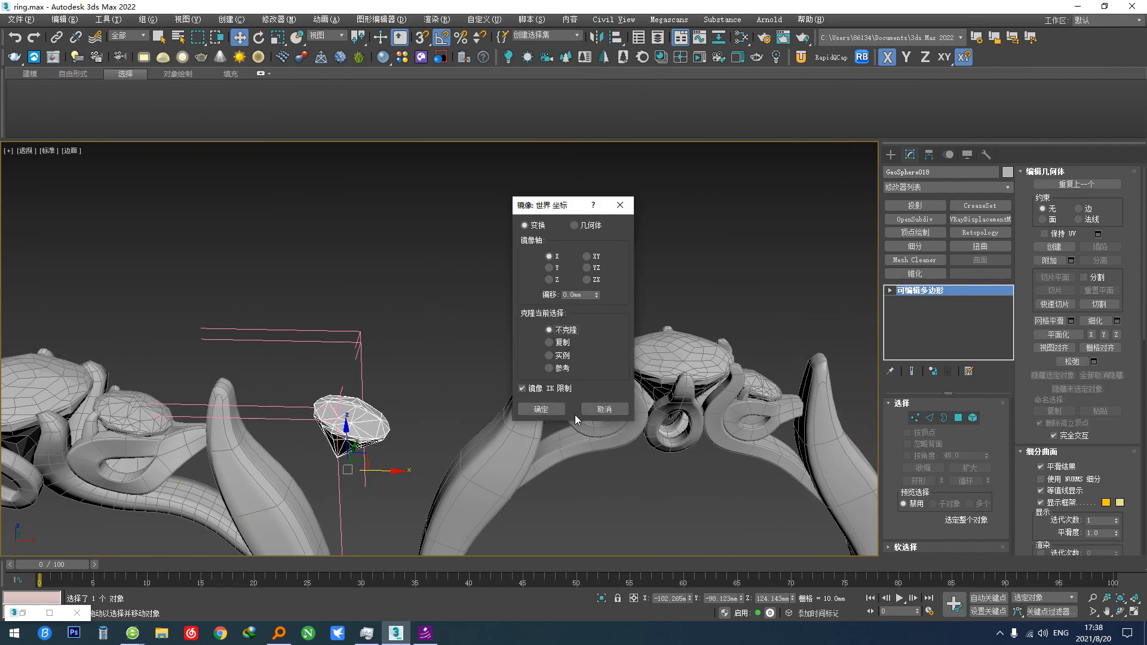
click(561, 414)
alt+middle_drag(565, 415, 393, 486)
Step: Move the gem over to the ungrouped ring and lower it in the front view onto the empty looped ornament
drag(375, 441, 706, 306)
key(f)
scroll(569, 344, down, 6)
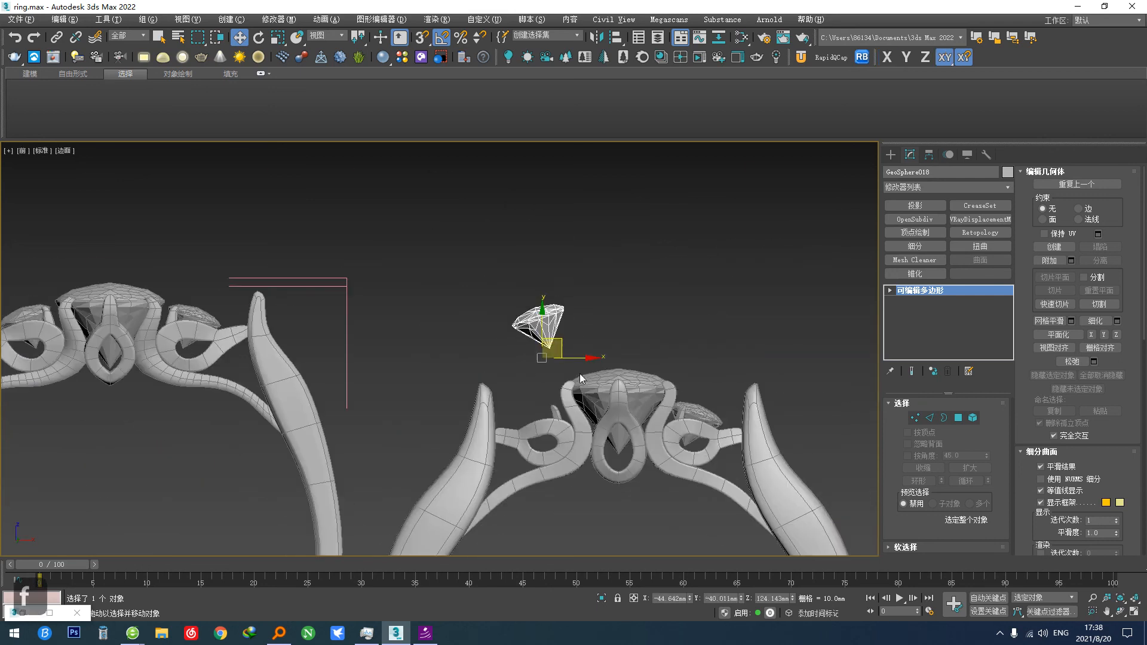
drag(551, 335, 554, 429)
scroll(558, 437, up, 5)
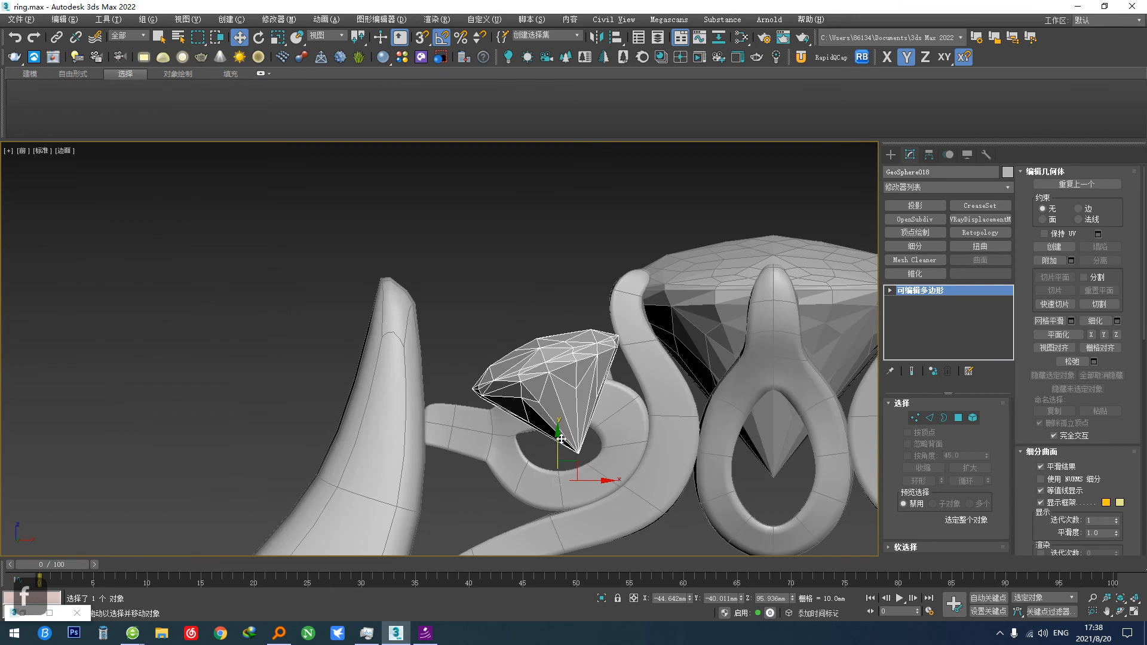
Step: Try to align the gem with the ring band in X and Y position, pivot point to pivot point
key(alt+a)
click(394, 435)
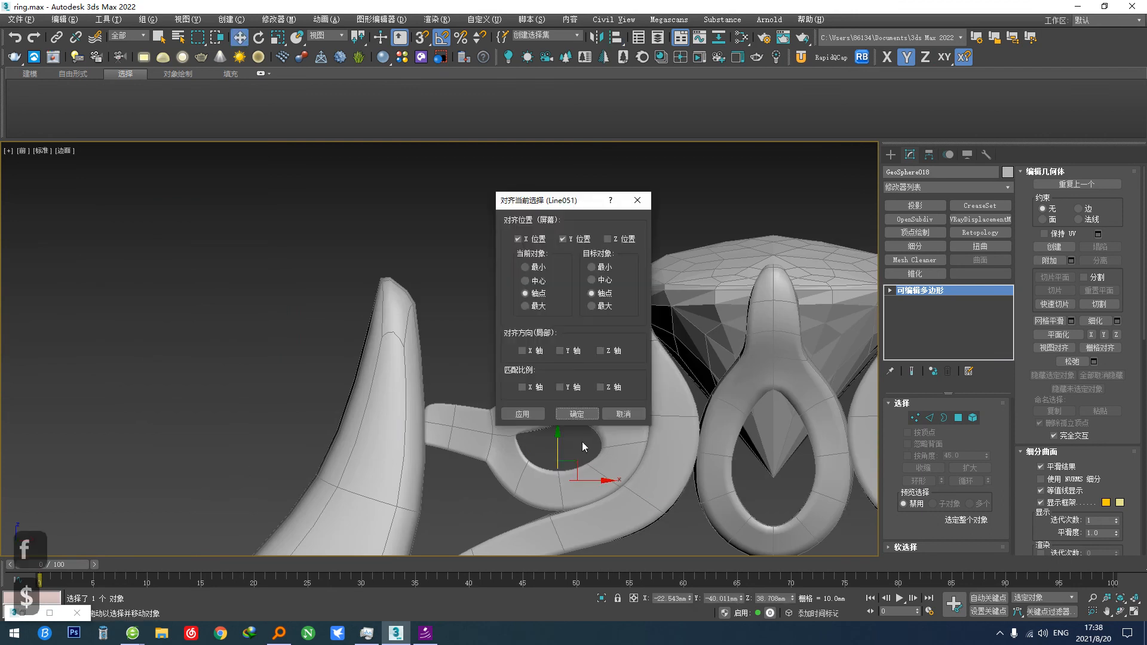
click(579, 417)
scroll(567, 461, down, 5)
alt+middle_drag(581, 478, 554, 407)
key(ctrl+z)
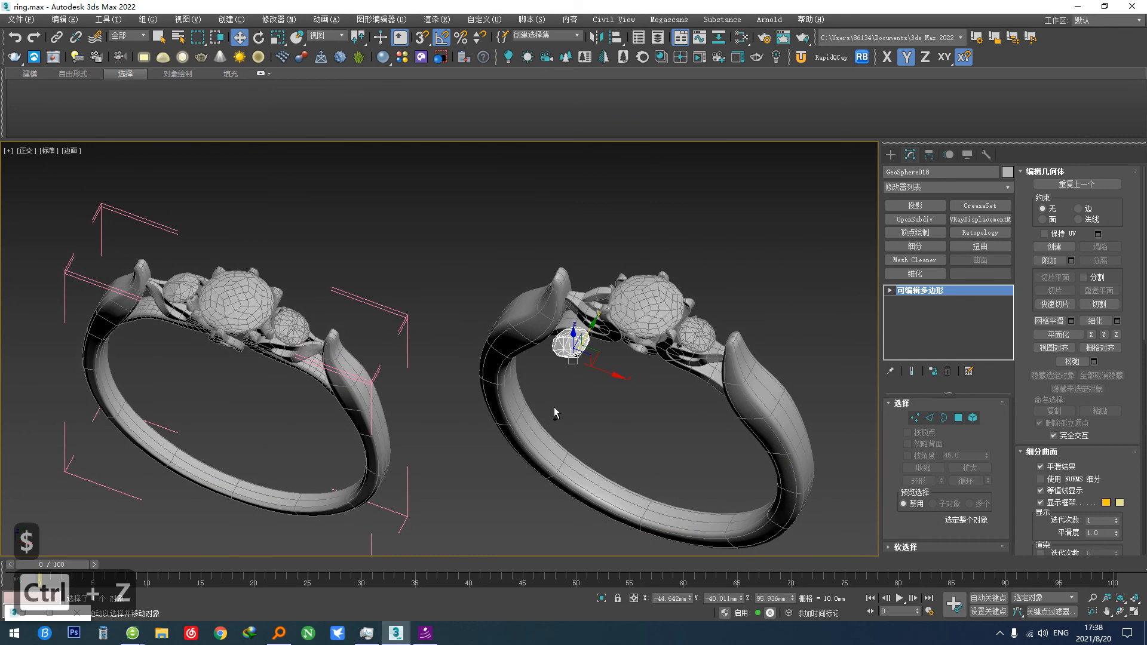
Step: Align the gem with the ring band in Y position only, pivot point to pivot point
key(alt+a)
click(530, 307)
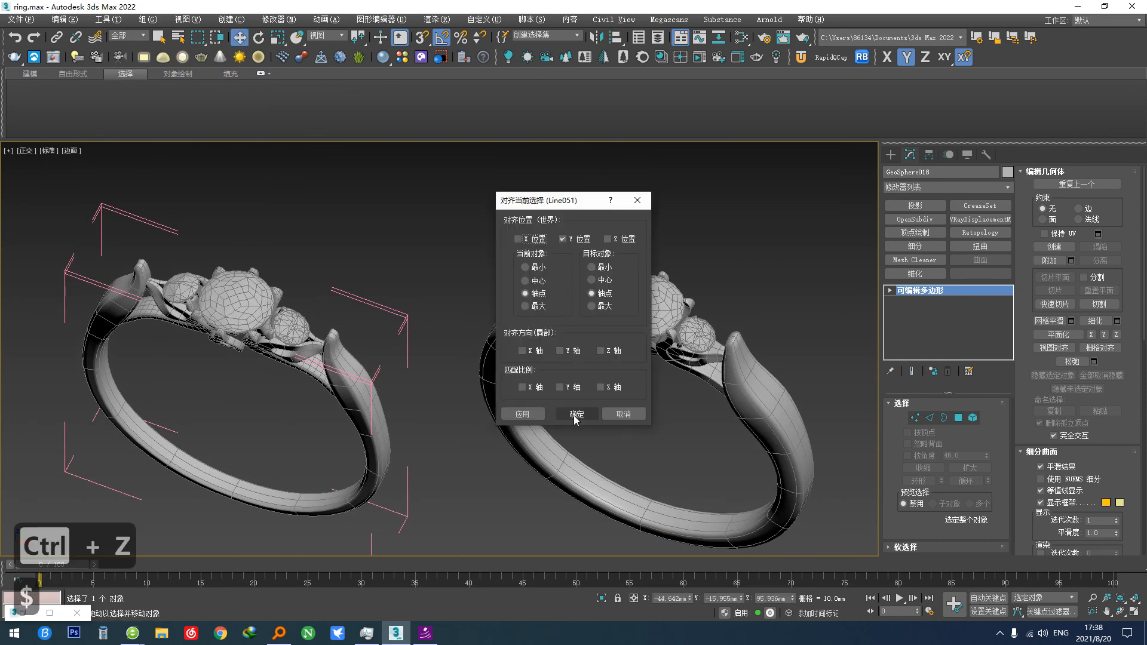
click(577, 417)
scroll(614, 302, up, 3)
scroll(613, 302, up, 5)
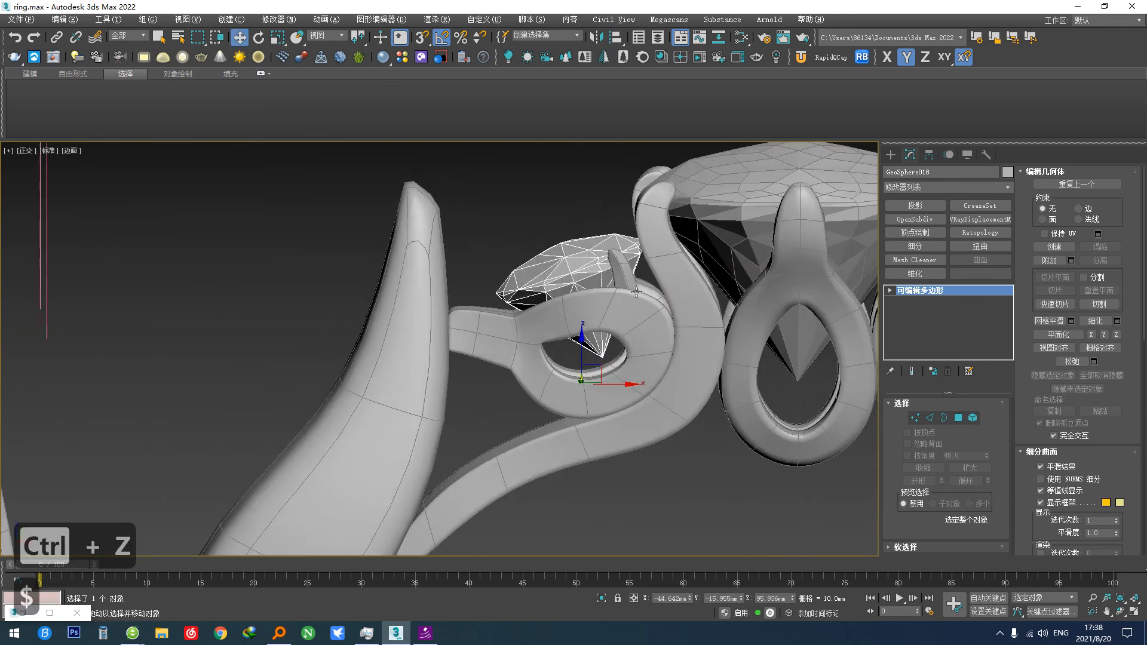
Step: Lower the gem slightly and nudge it along X until it sits against its two small prongs
key(f)
scroll(494, 371, up, 4)
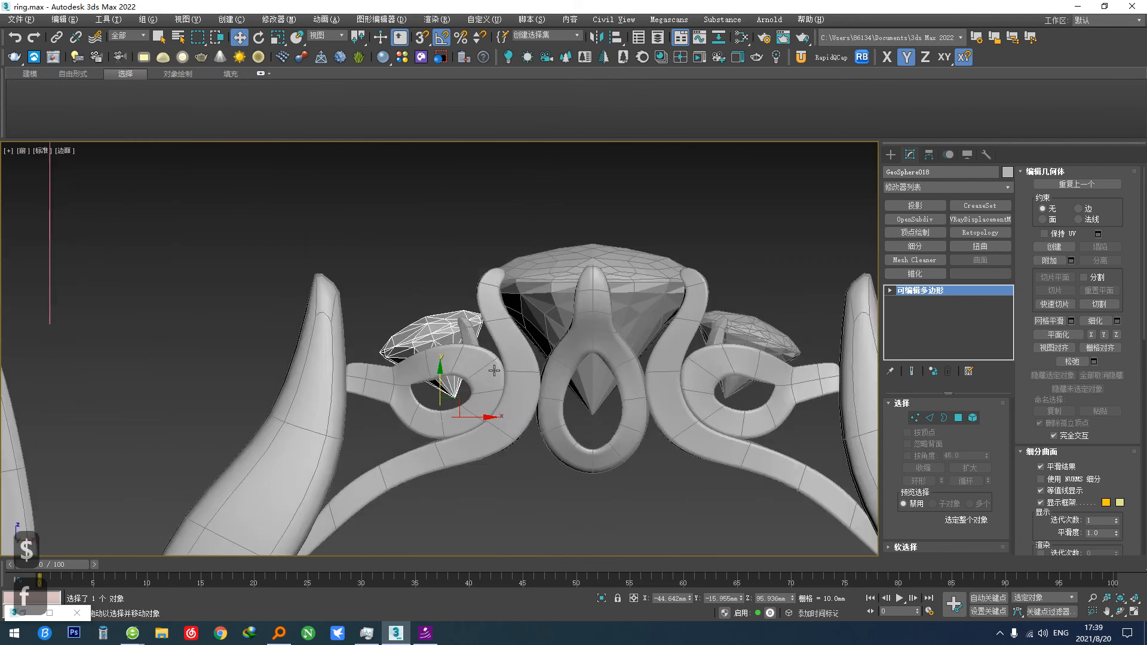
middle_drag(494, 372, 461, 383)
scroll(412, 406, up, 2)
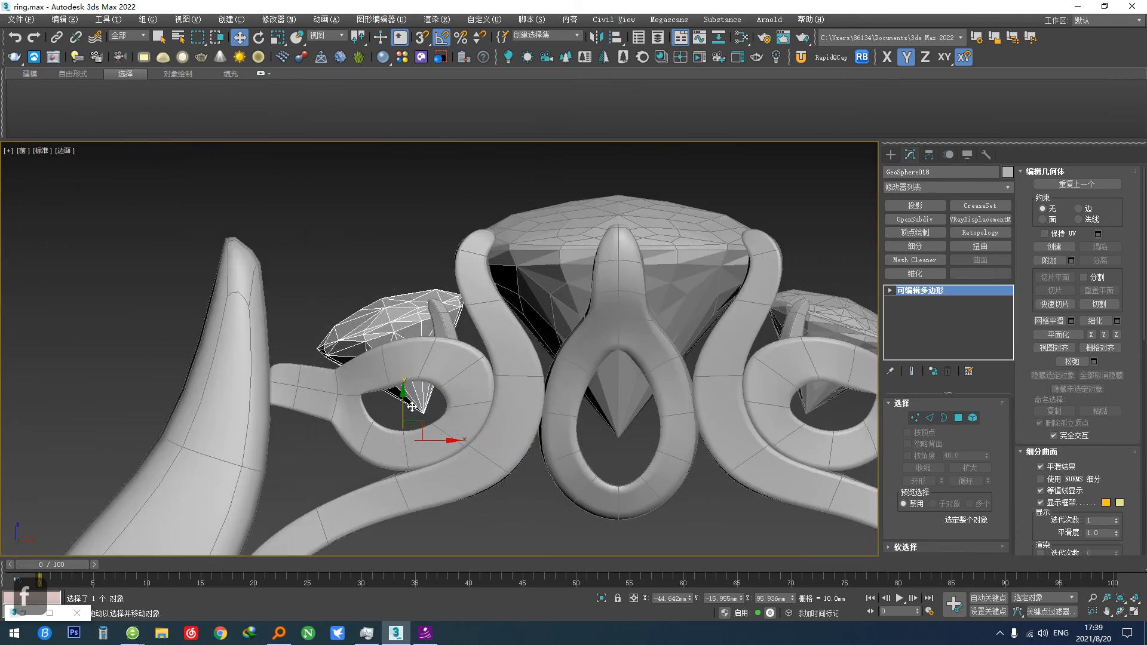
drag(403, 407, 403, 414)
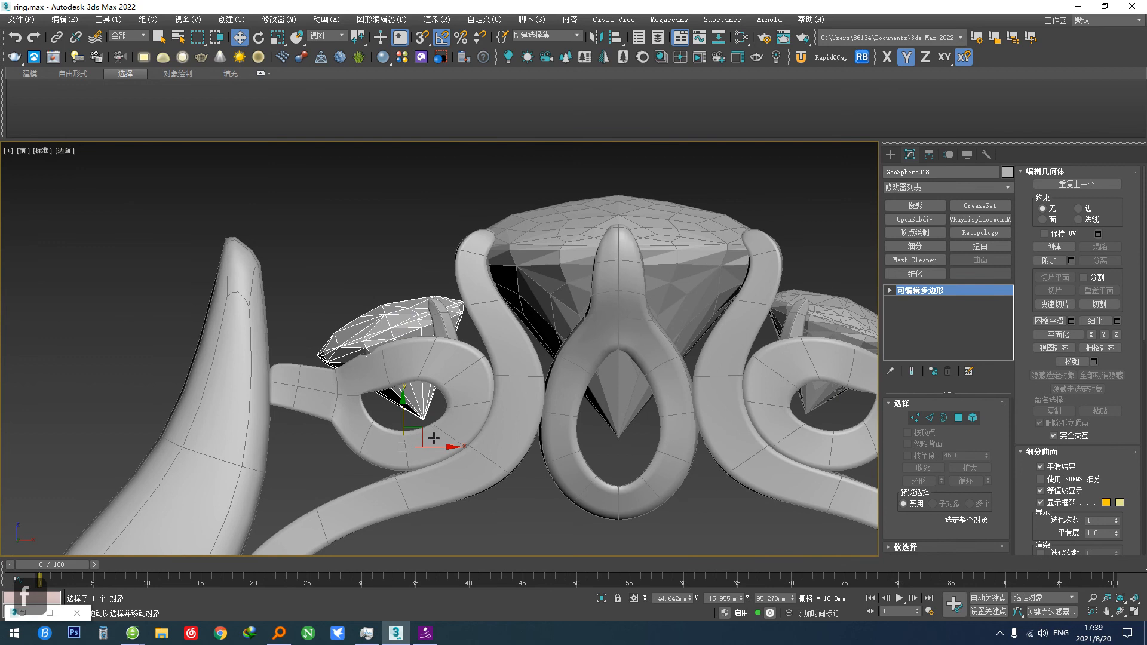
drag(434, 449, 429, 449)
alt+middle_drag(401, 329, 431, 399)
scroll(414, 365, up, 4)
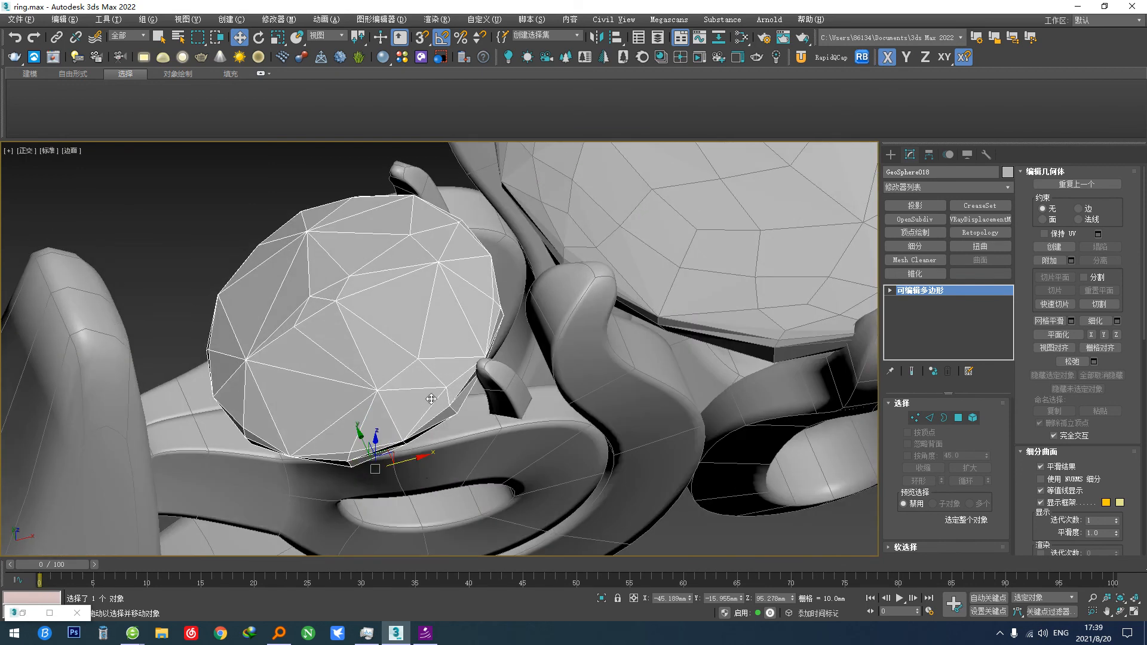
drag(407, 460, 412, 460)
scroll(431, 414, down, 5)
Step: Select all parts of the ungrouped ring and isolate them
alt+middle_drag(442, 388, 515, 260)
scroll(499, 315, down, 6)
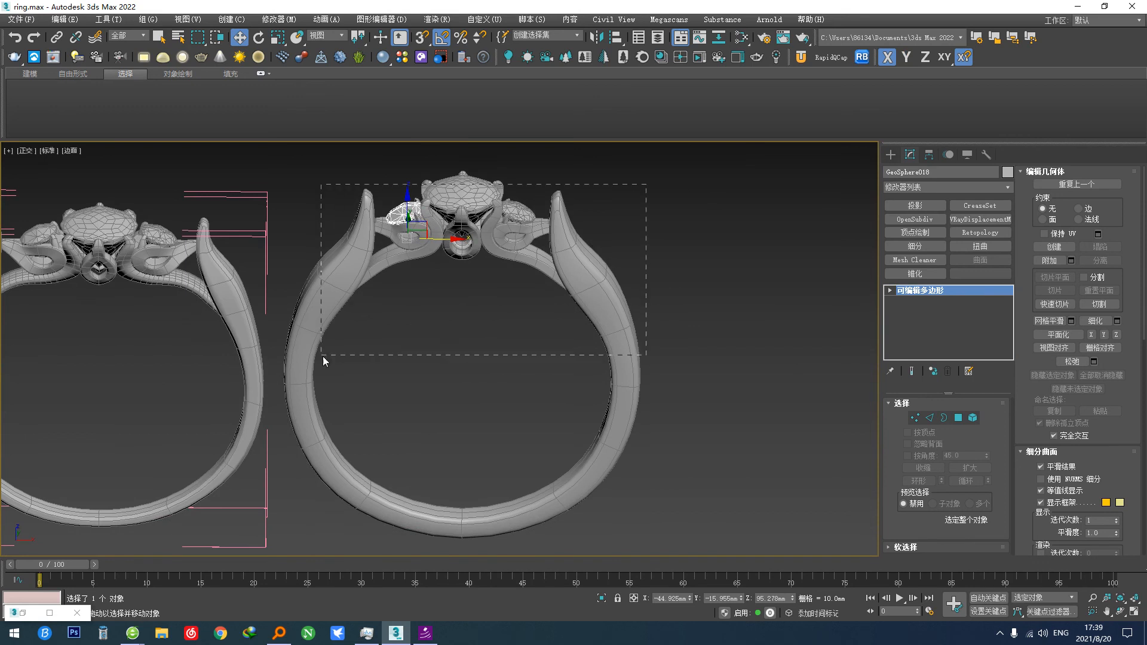
drag(323, 356, 324, 357)
key(z)
scroll(334, 263, up, 4)
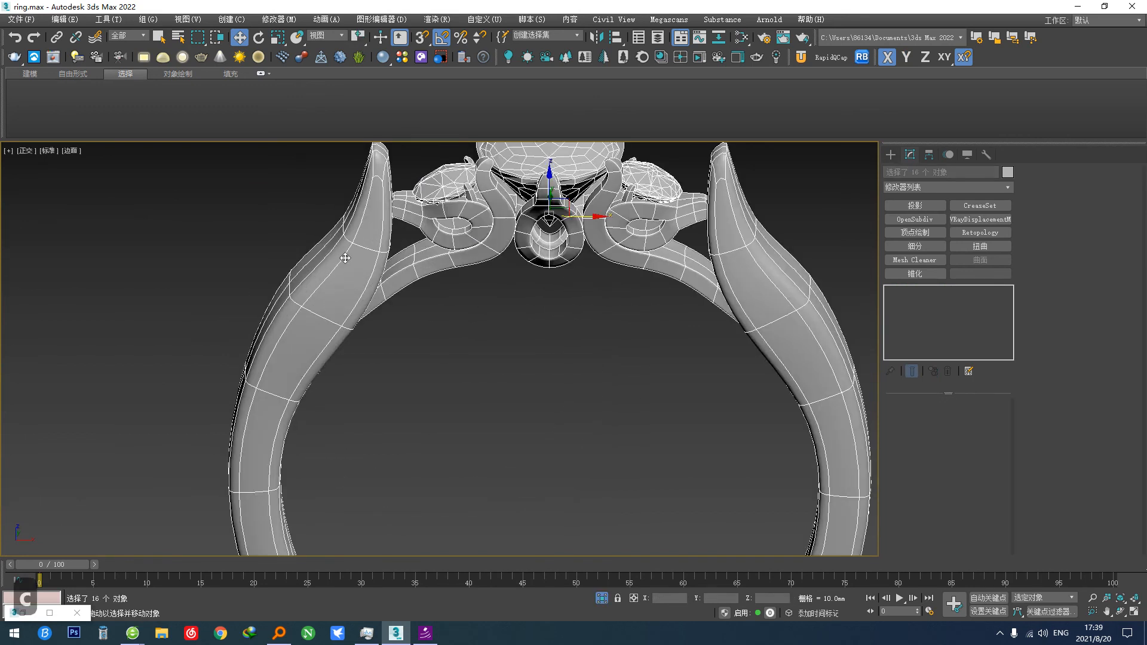
Step: Select the lengthwise edge loop along the side of the ring band in its upper Edit Poly modifier
click(346, 258)
alt+middle_drag(346, 258, 396, 273)
scroll(396, 273, up, 4)
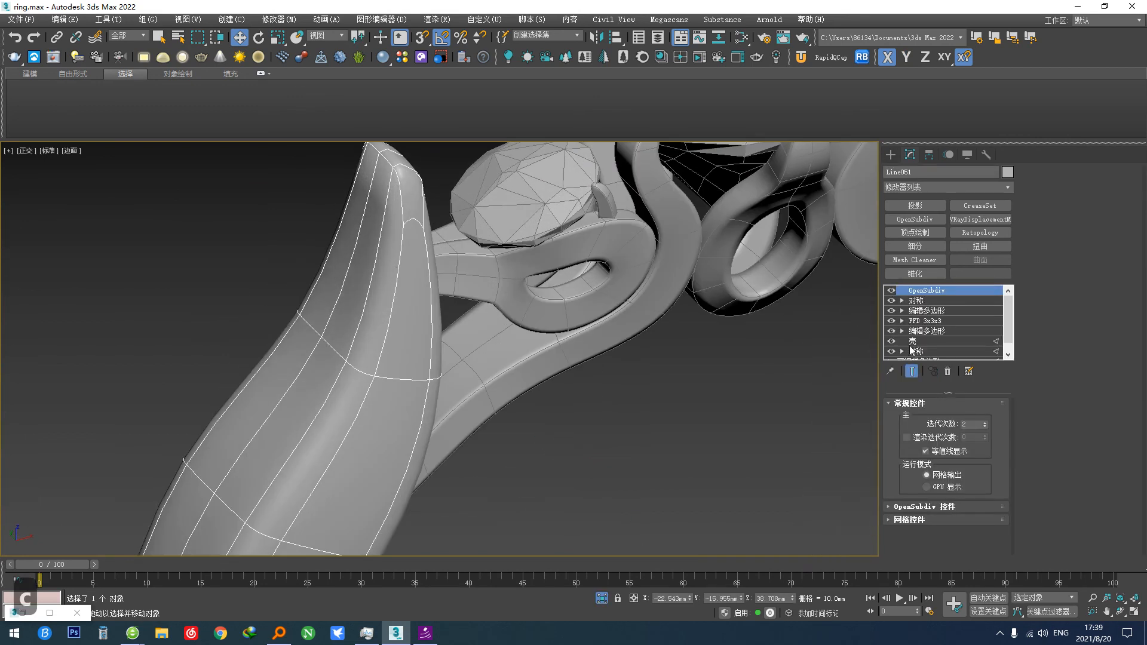
click(926, 310)
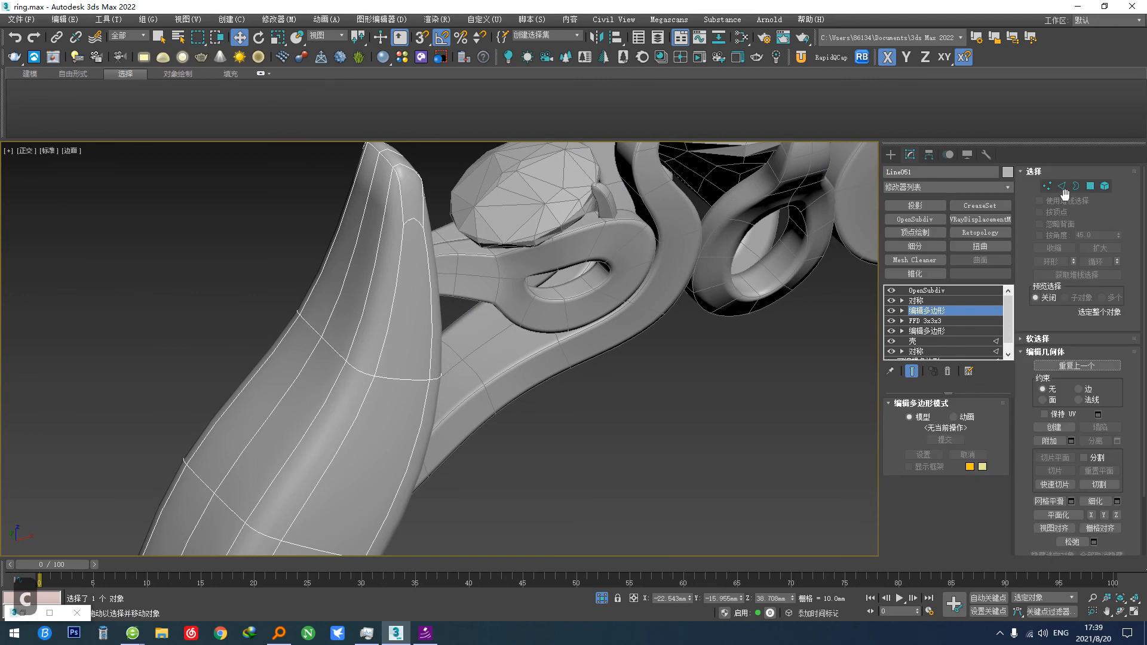
click(1062, 188)
scroll(633, 359, down, 6)
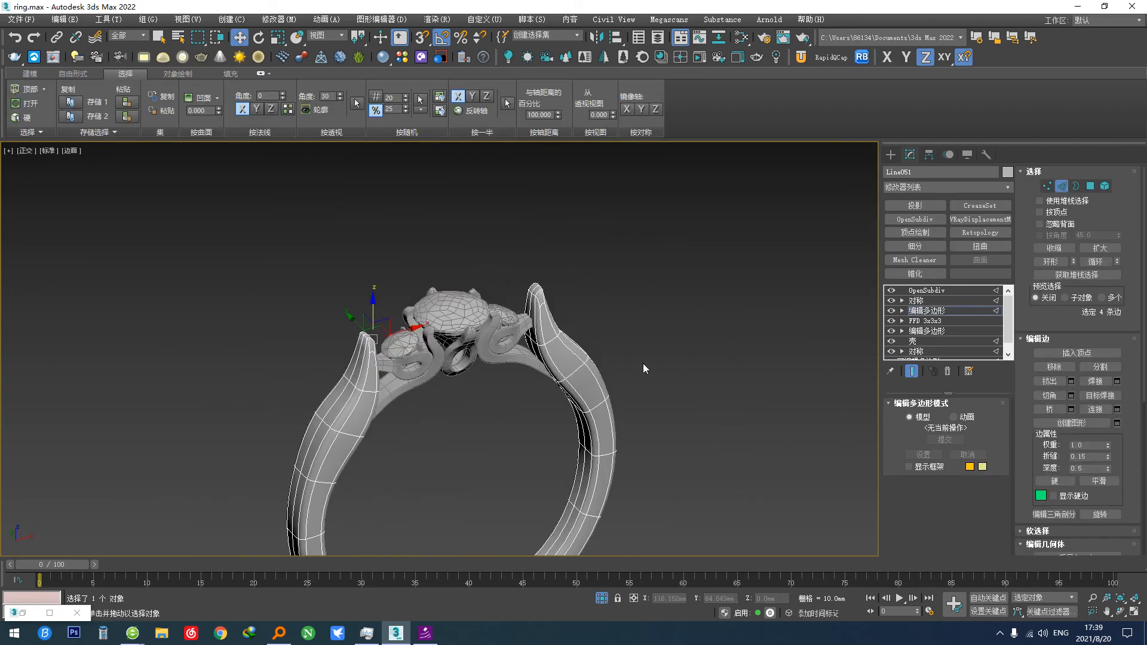
scroll(469, 305, up, 5)
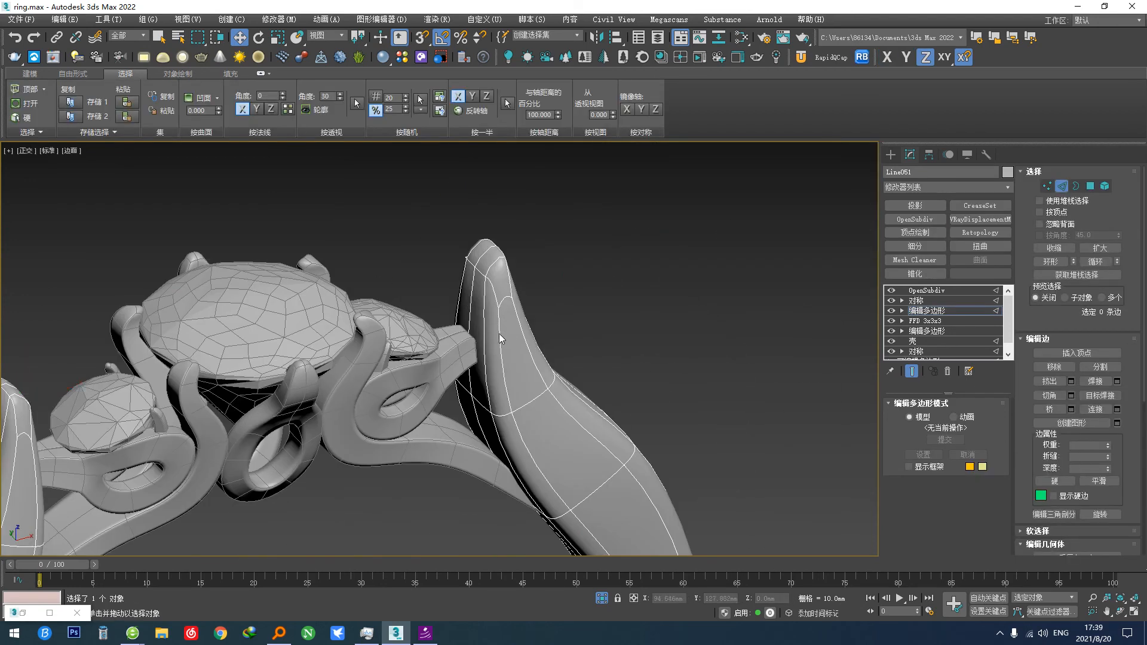
click(911, 373)
double_click(472, 335)
scroll(521, 302, down, 8)
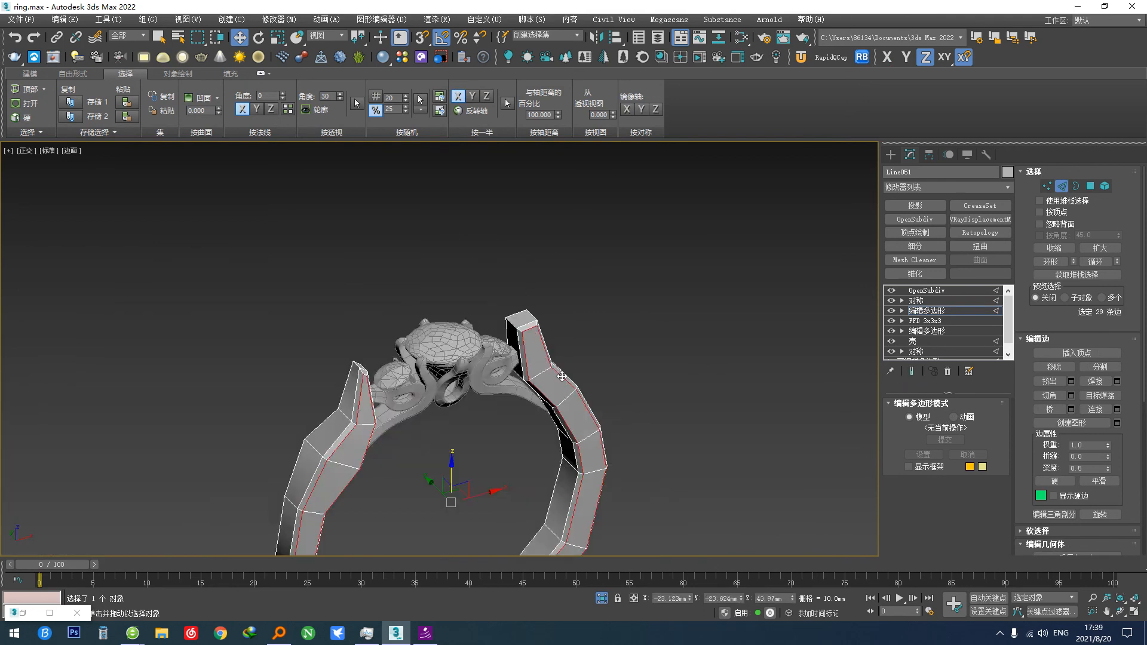
Step: Set the crease of the selected band edges to 0.18 with the smoothed result shown, and leave edge editing
click(912, 372)
scroll(571, 375, up, 4)
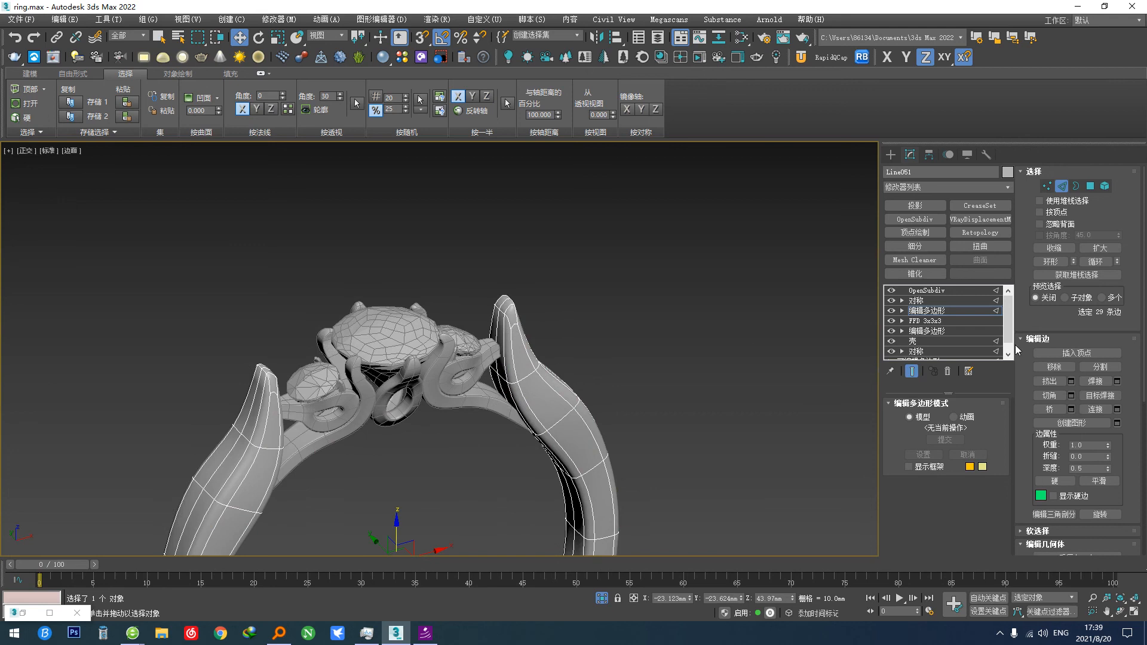
drag(1110, 454, 1114, 445)
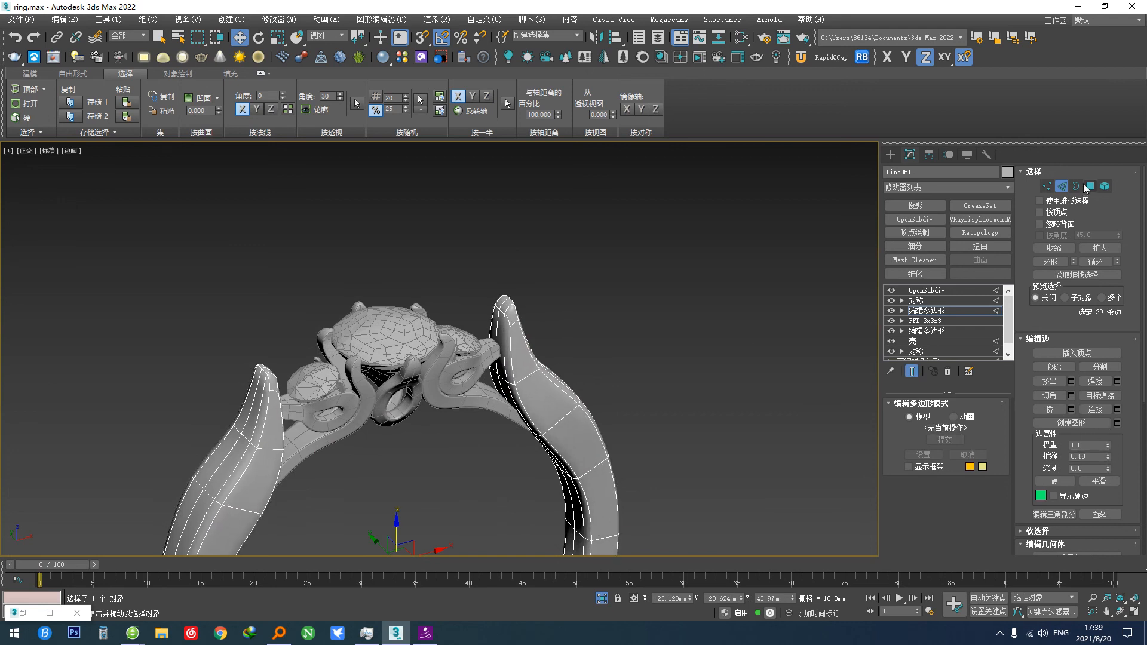
click(1066, 188)
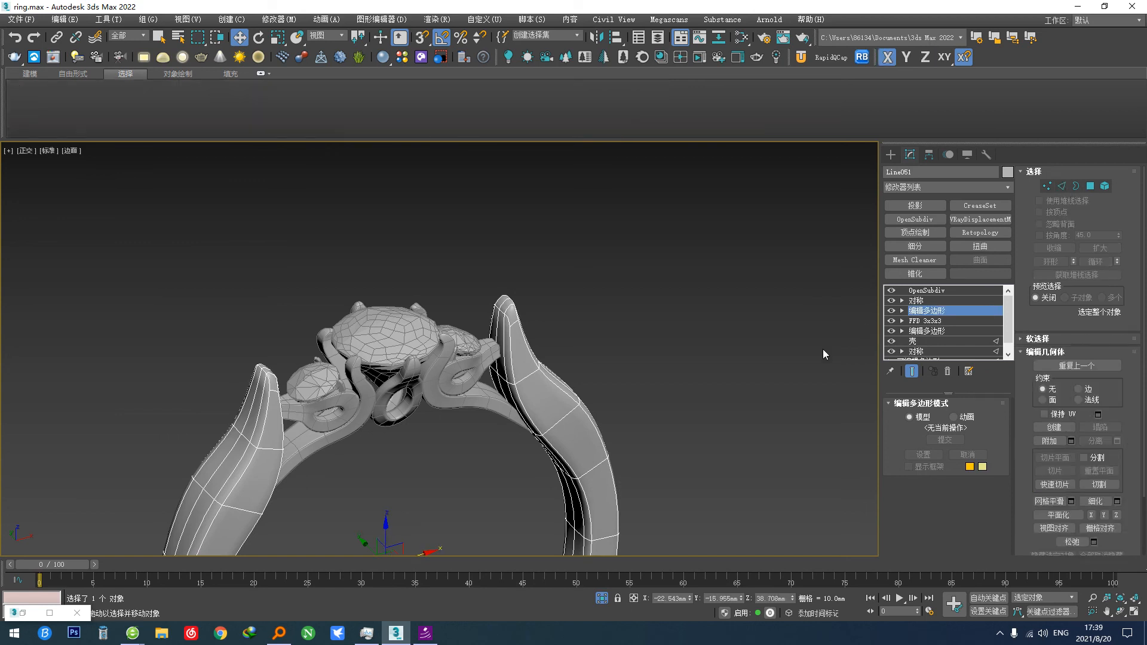
Step: Inspect the ring band and gem settings from several angles in plain shading, then restore the edged-faces display
click(824, 343)
alt+middle_drag(581, 296, 504, 416)
key(F3)
key(F3)
key(F4)
scroll(499, 264, up, 3)
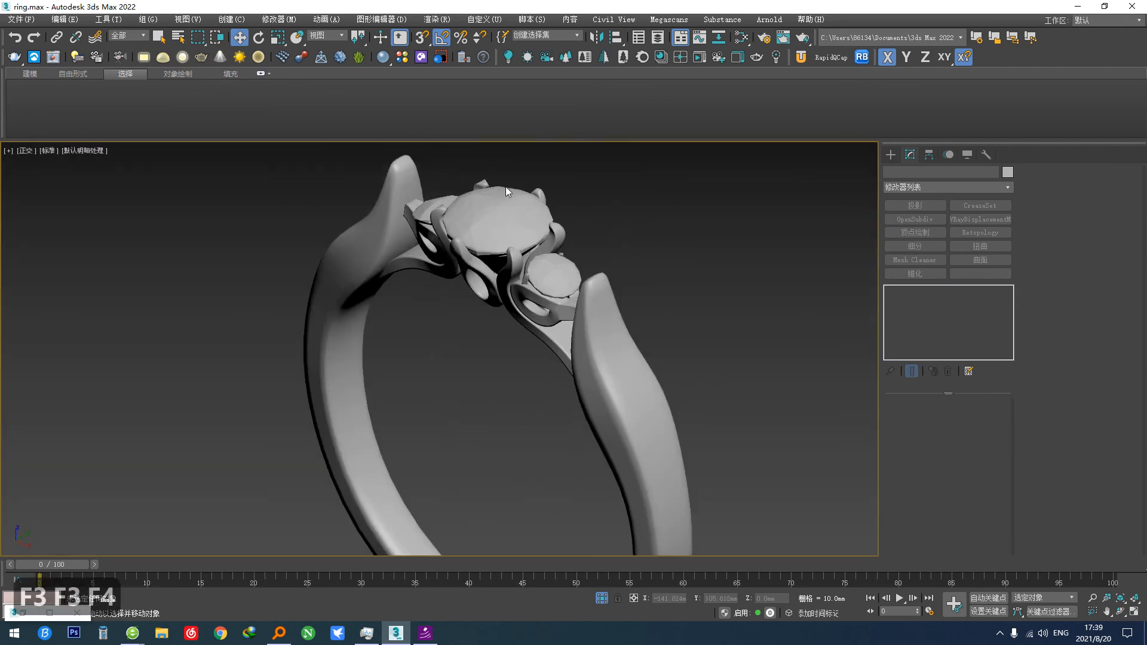
click(500, 263)
key(ctrl+F1)
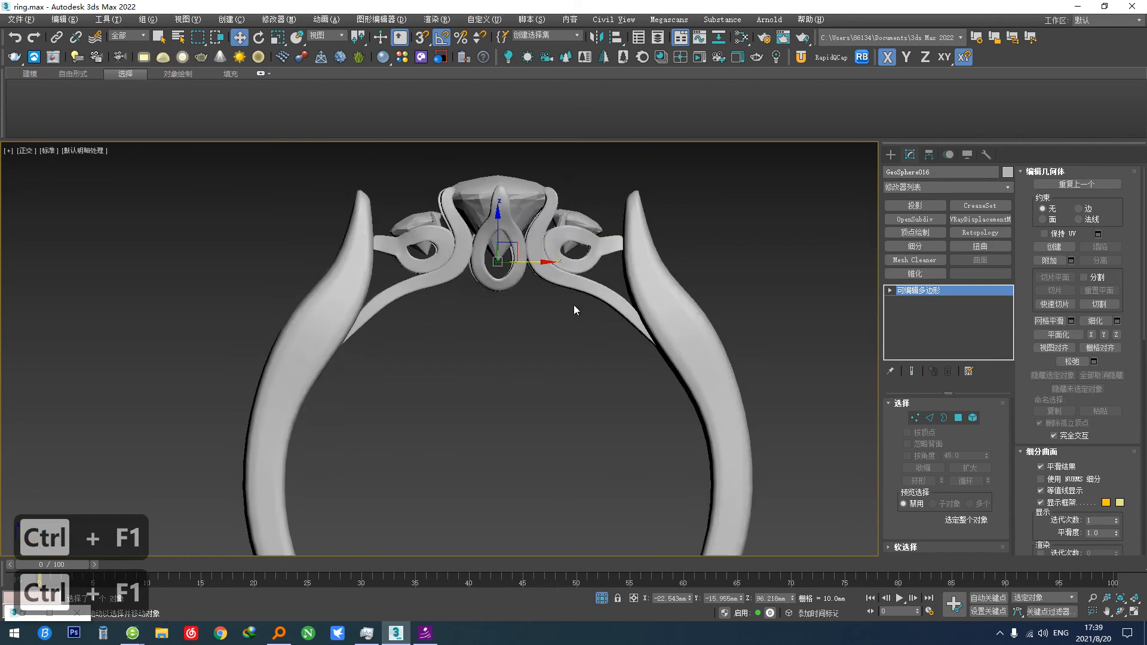
scroll(575, 334, down, 5)
alt+middle_drag(561, 297, 574, 302)
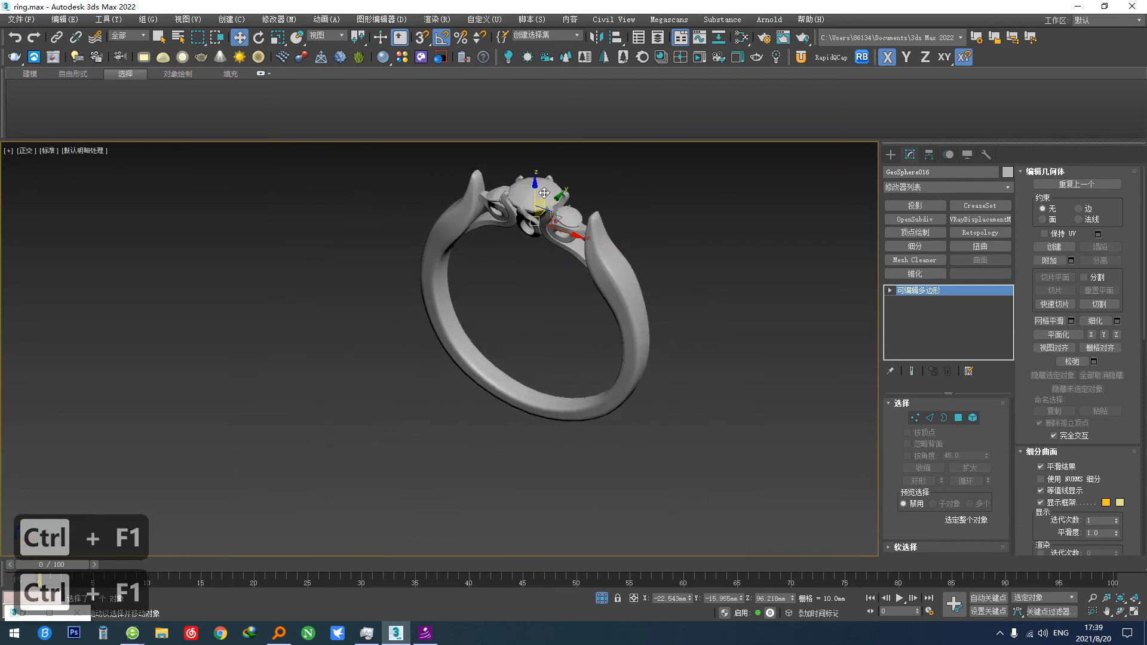
scroll(538, 269, up, 3)
click(595, 310)
scroll(597, 316, up, 3)
scroll(597, 315, down, 3)
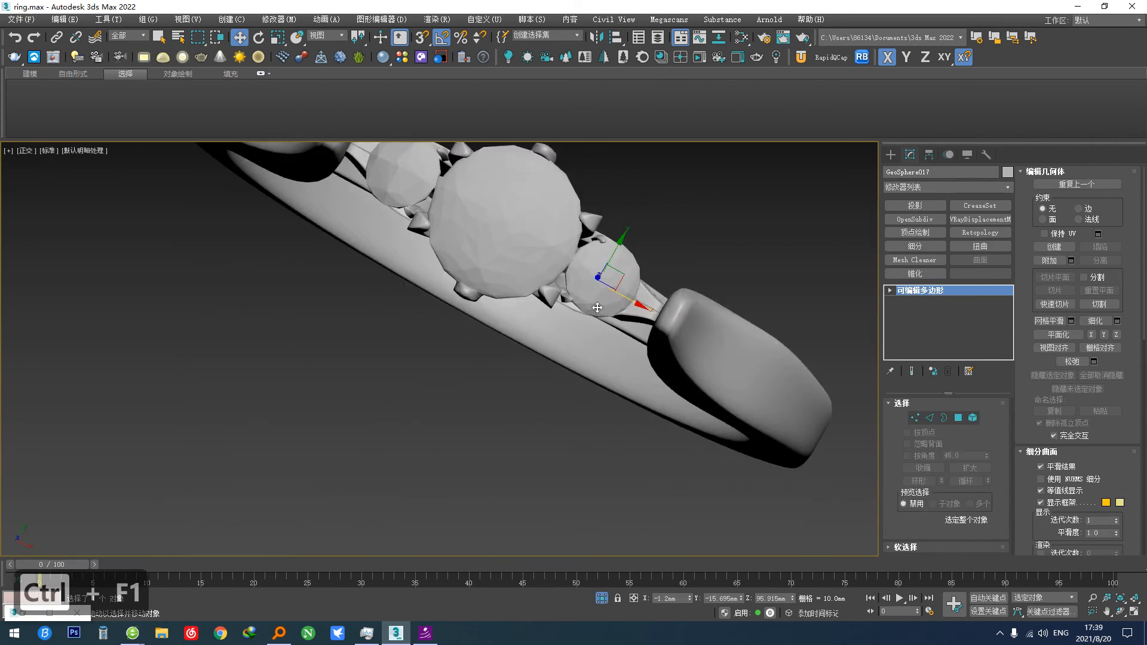
key(F3)
key(F3)
key(F4)
alt+middle_drag(597, 316, 580, 407)
scroll(556, 344, up, 3)
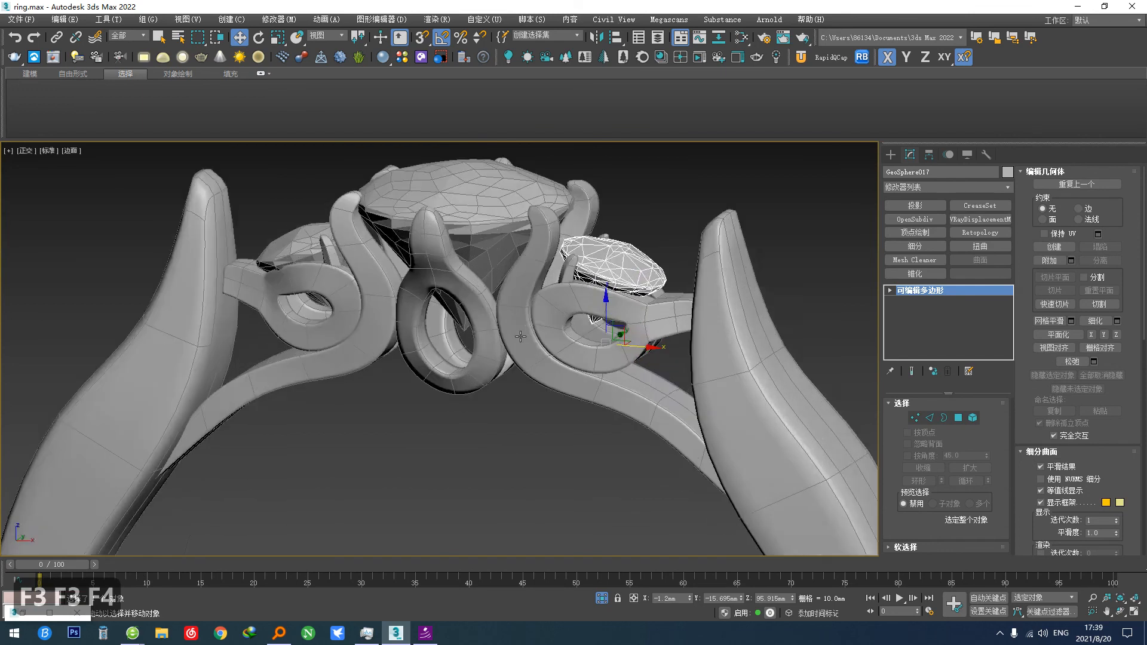
Step: Add another VRayMtl in the Slate material editor and set its Reflect color to white
key(m)
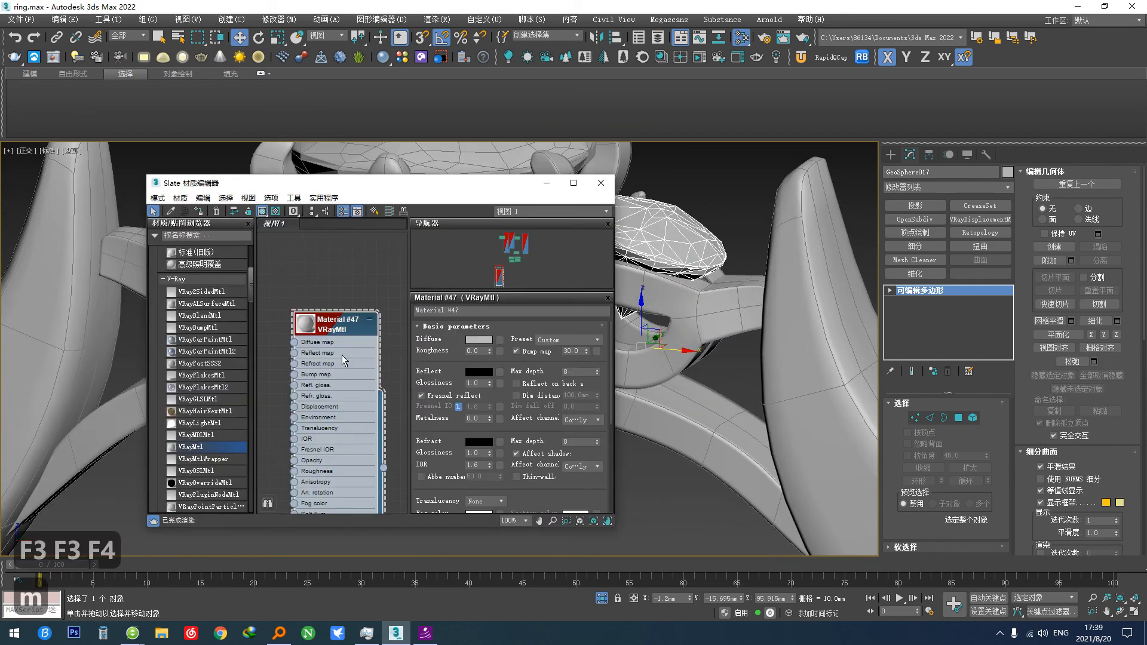
scroll(323, 334, down, 4)
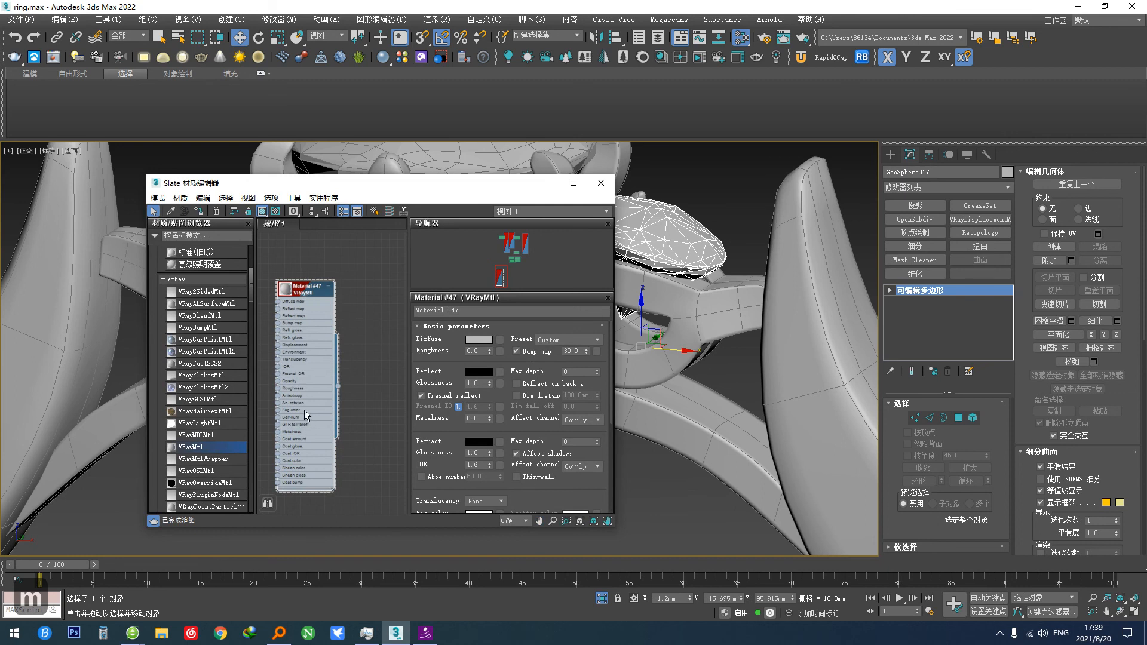
drag(388, 317, 386, 319)
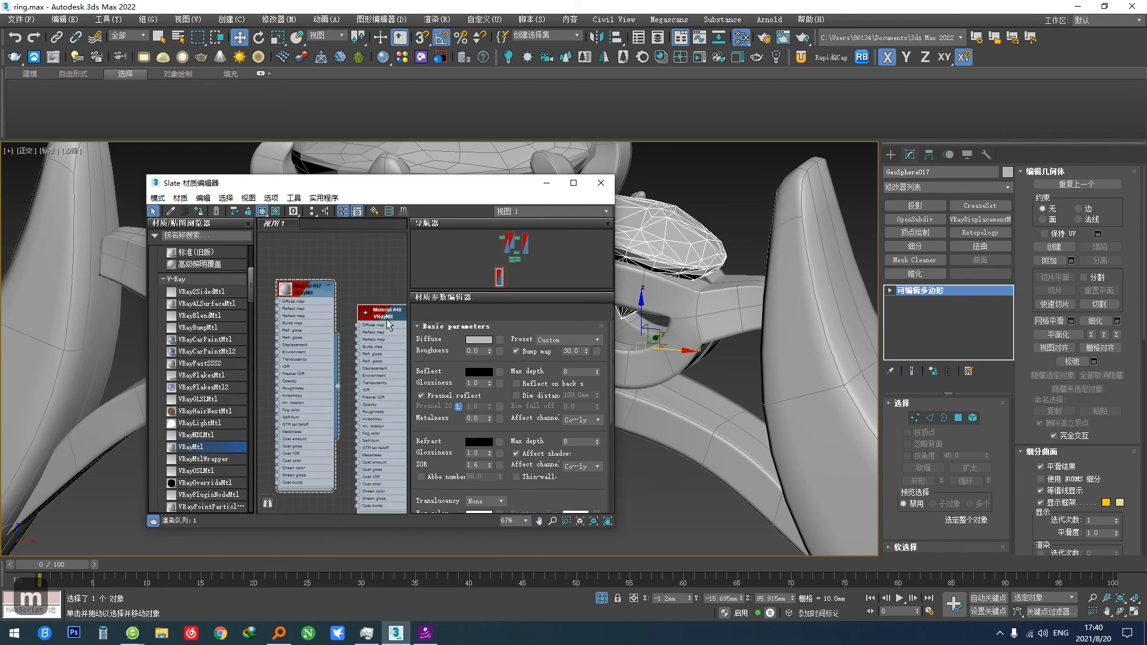
scroll(358, 335, up, 3)
click(479, 373)
drag(422, 137, 467, 137)
click(441, 183)
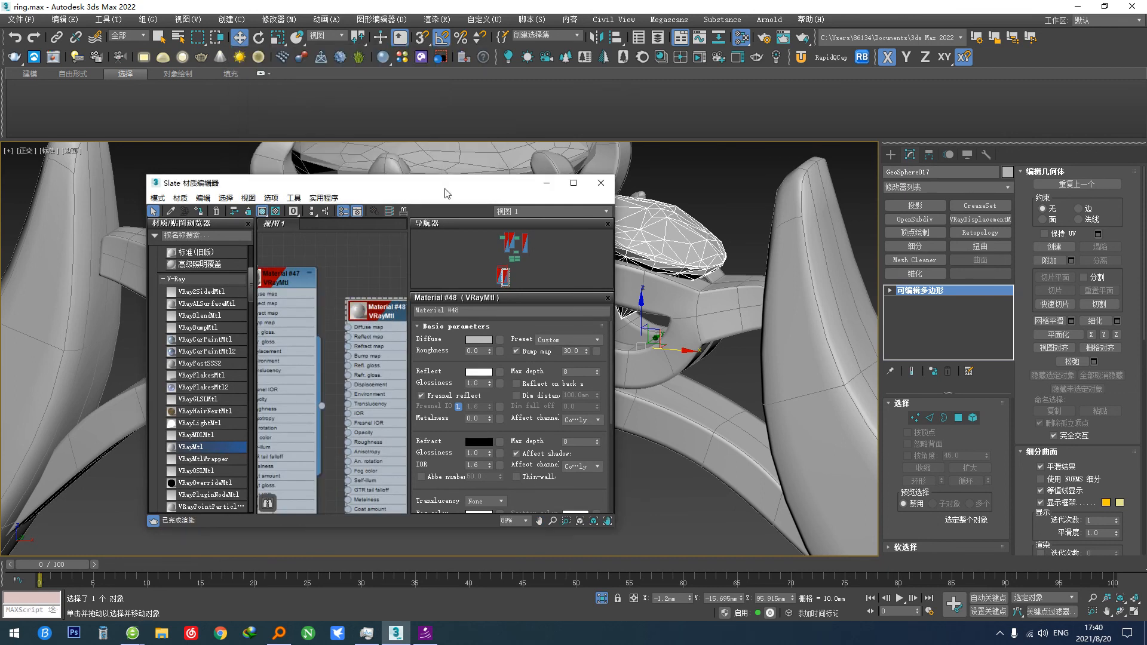
Step: Enlarge the new material's preview, review its basic and BRDF parameters, and close the material editor
drag(489, 419, 492, 158)
double_click(361, 316)
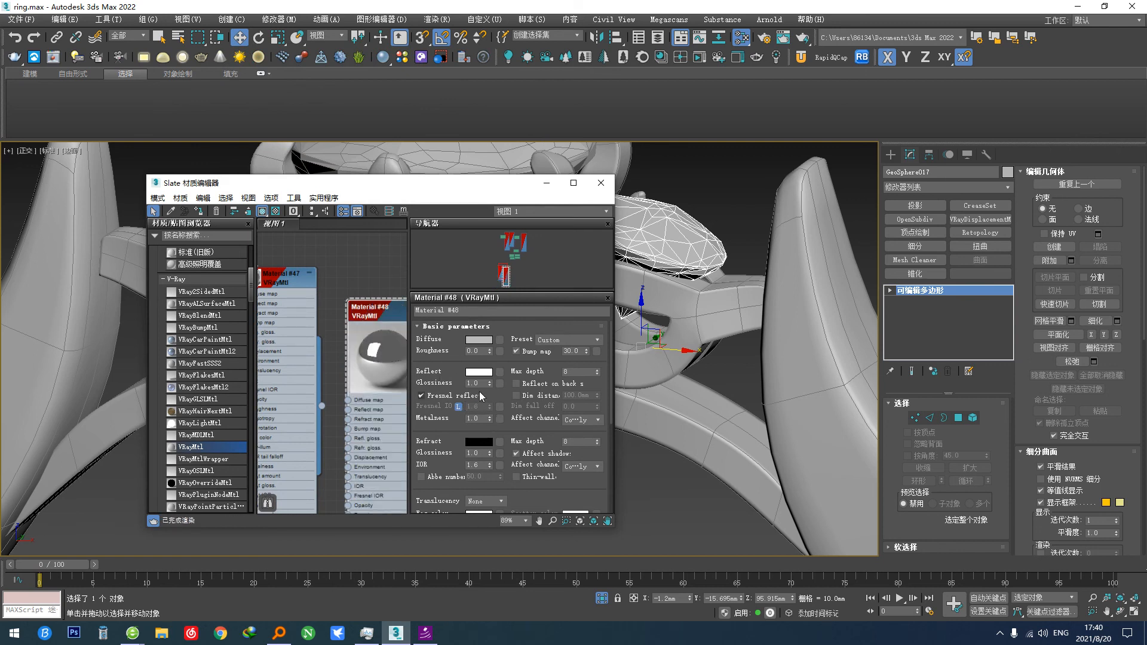
scroll(442, 427, down, 10)
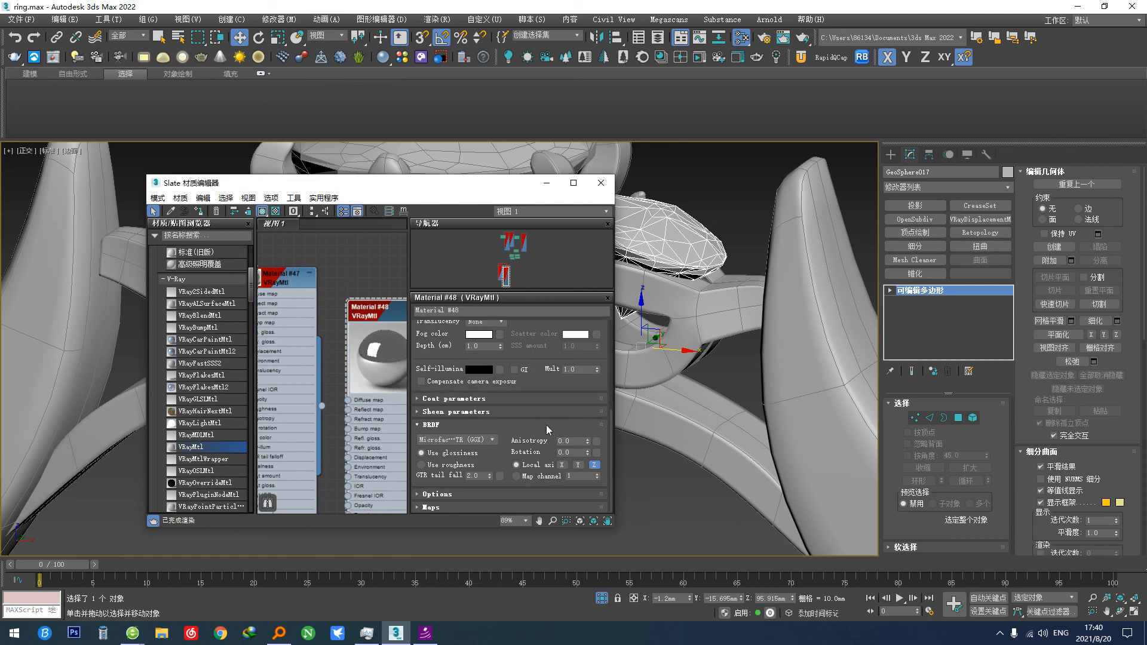
click(565, 441)
click(600, 188)
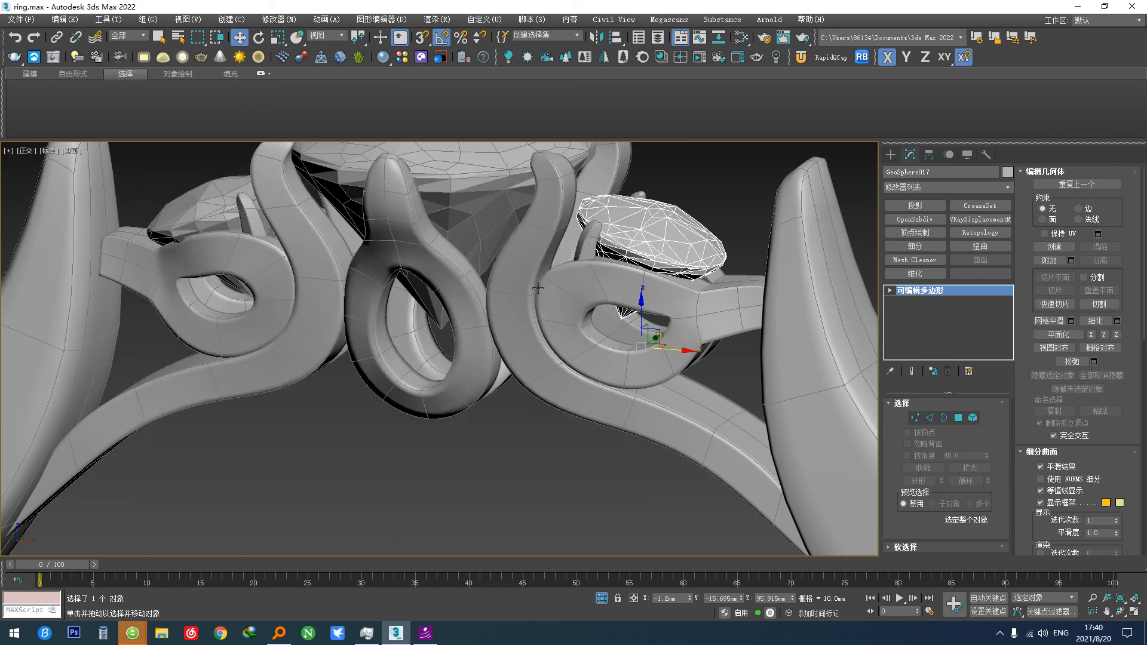
scroll(496, 388, down, 6)
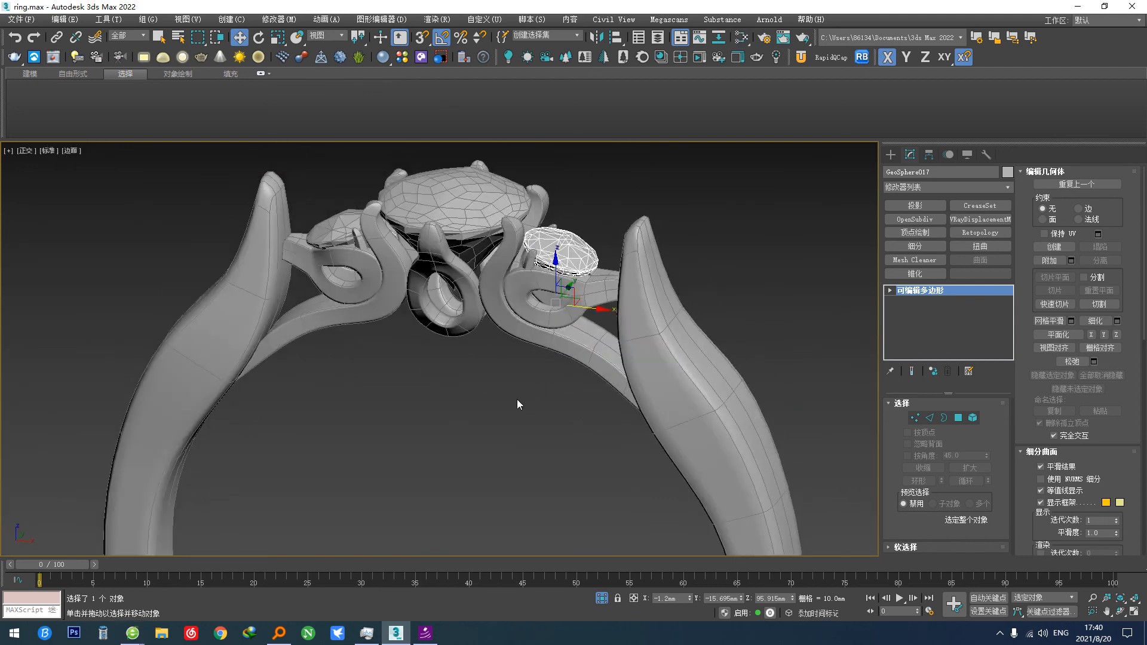
scroll(516, 402, down, 3)
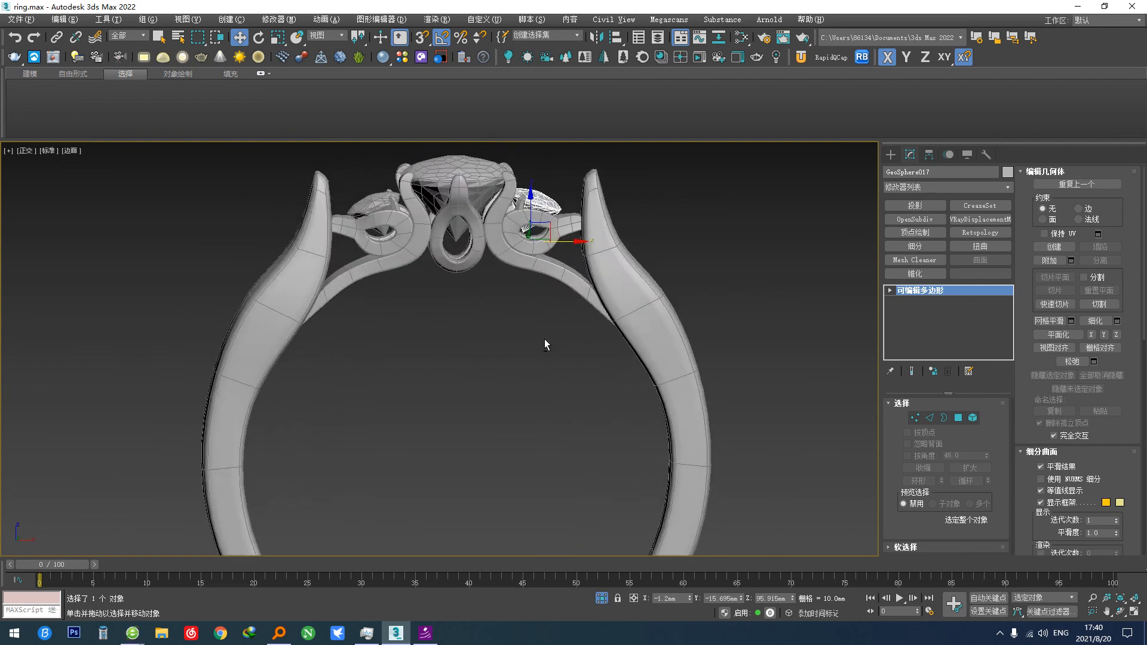